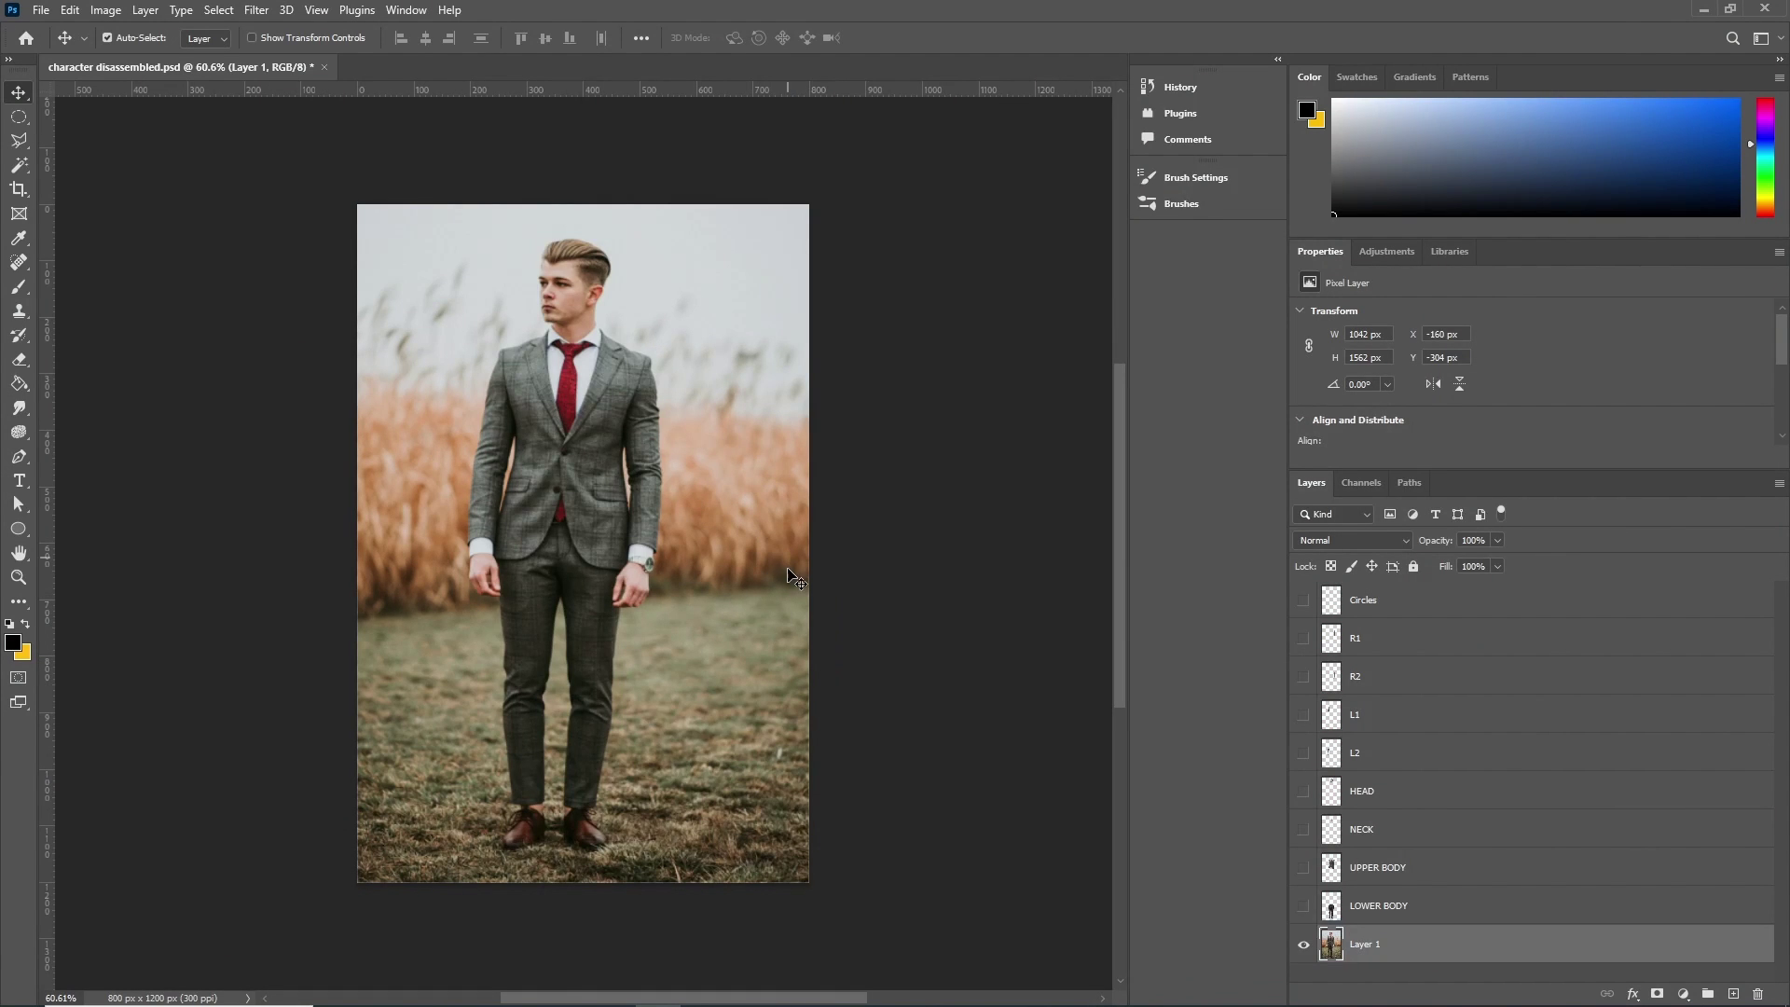
Hide Layer 1, show all the cut-out body part layers from R1 to LOWER BODY, and open Save As for the document.
left_click(1302, 945)
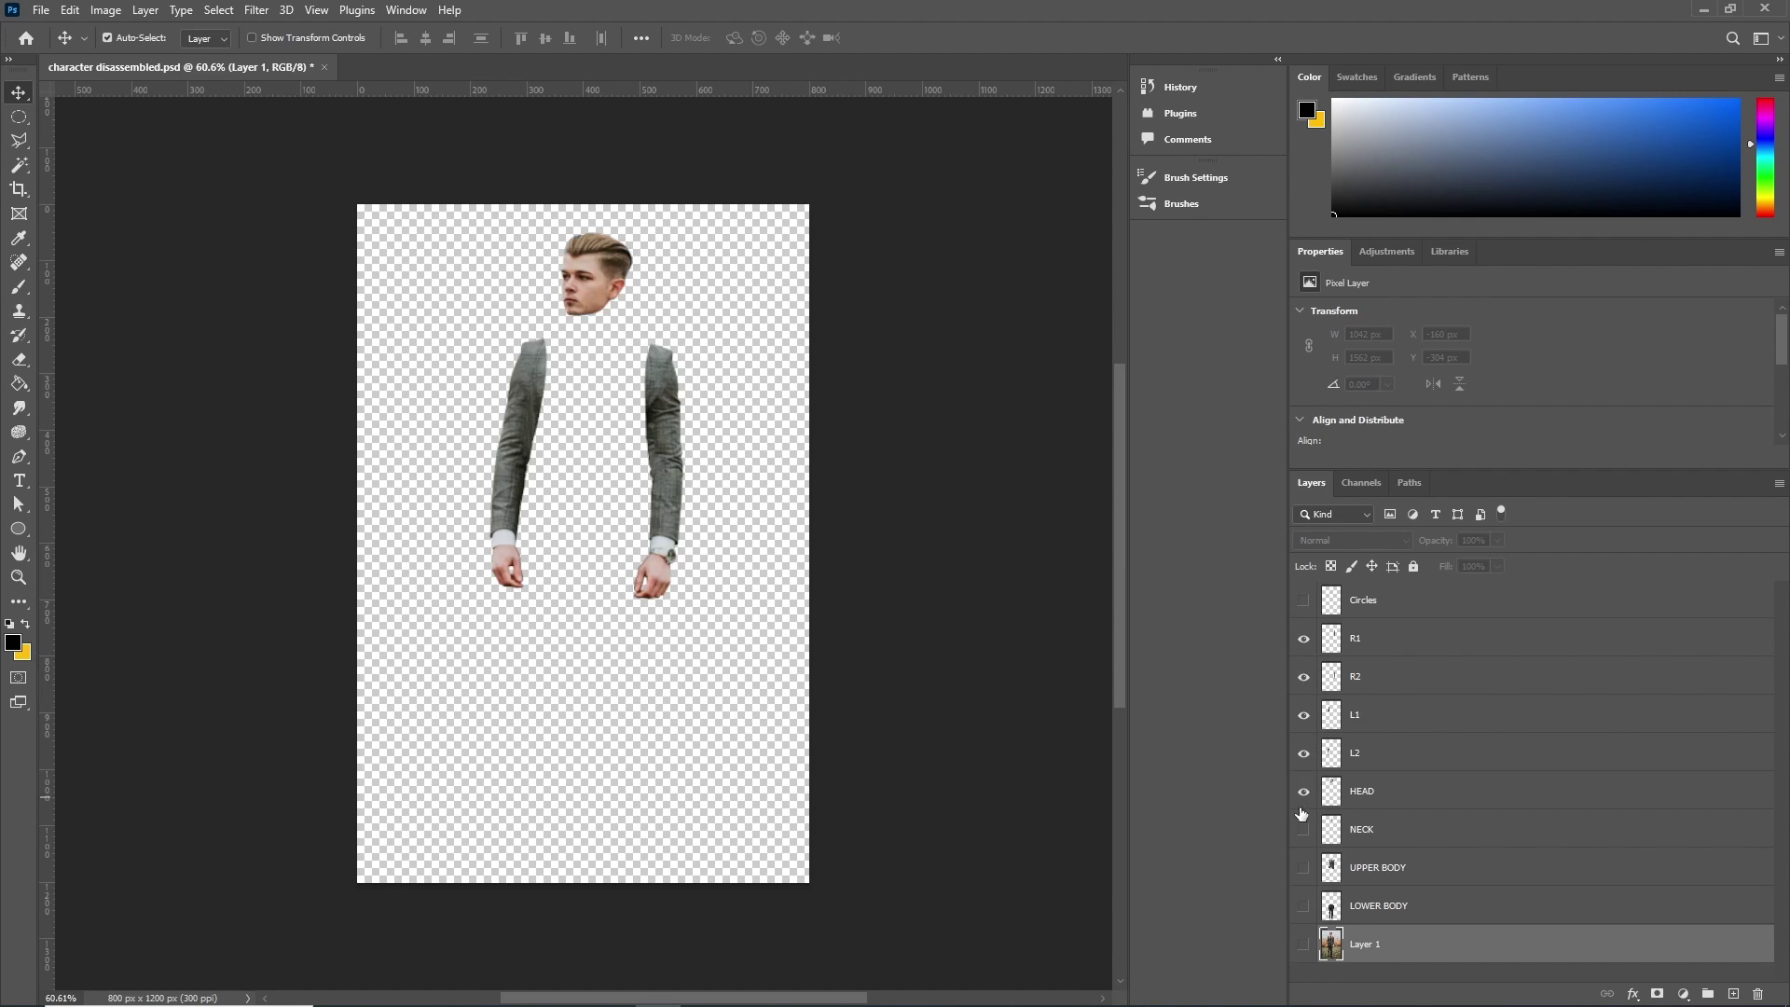
left_click(1303, 867)
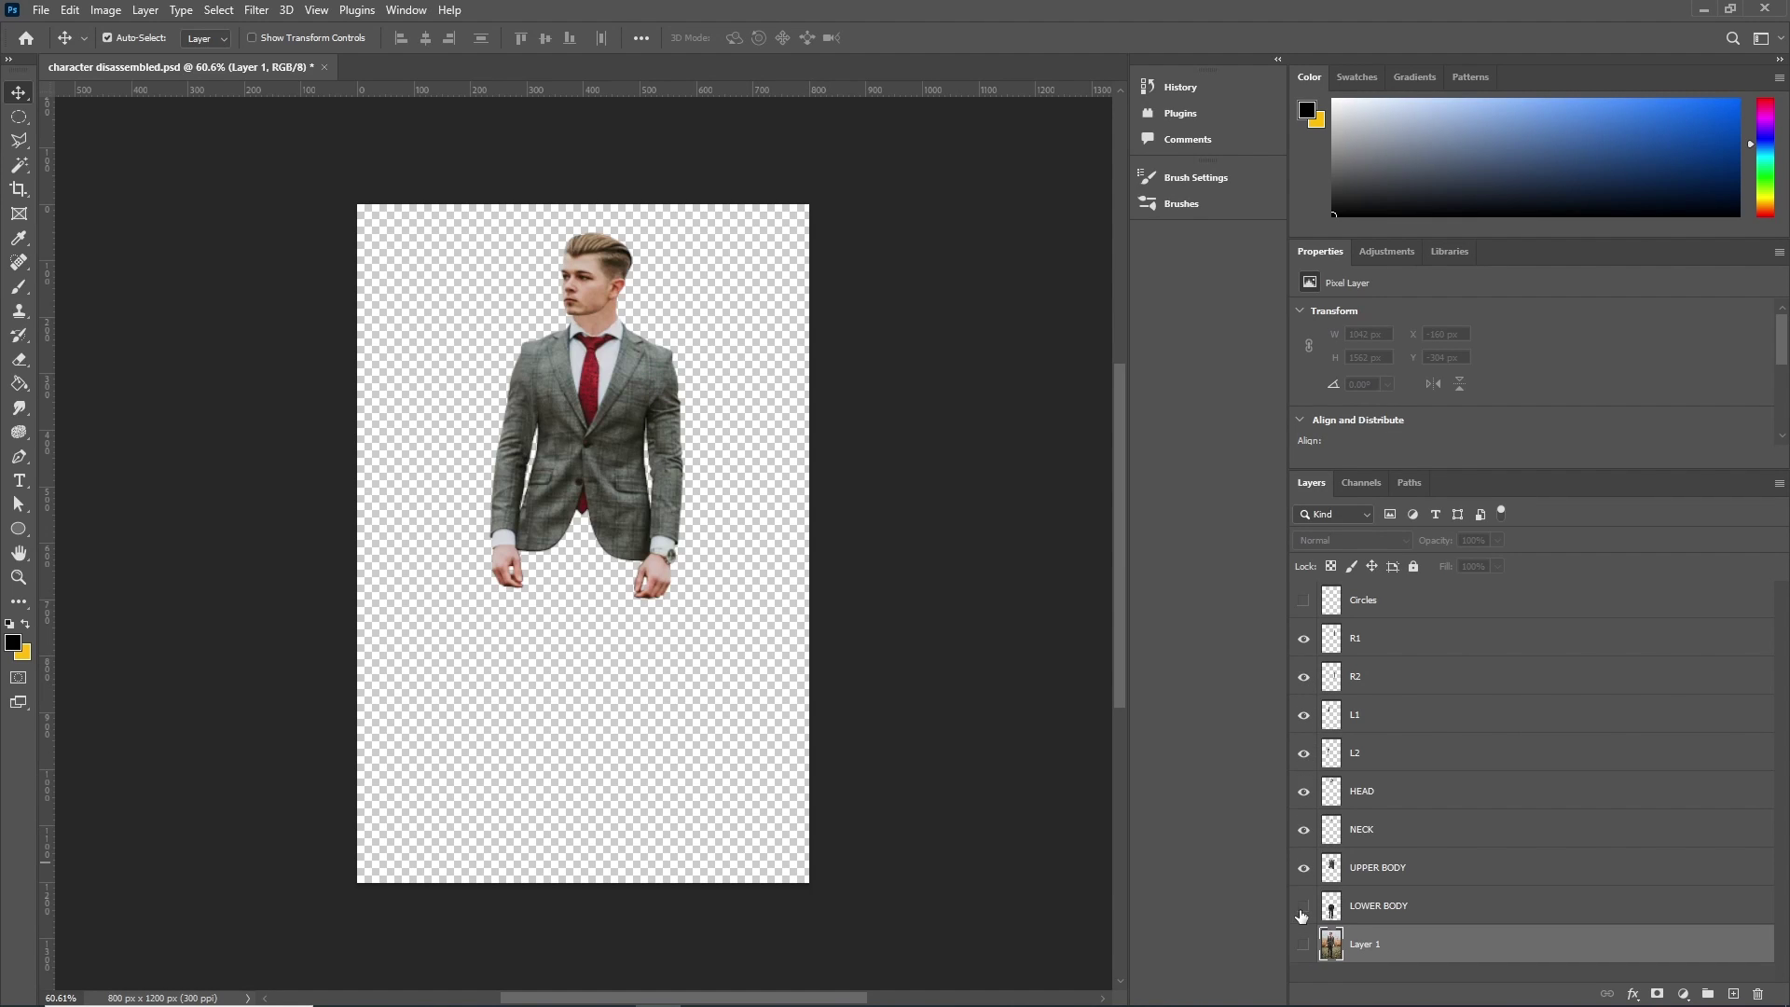
left_click(1303, 907)
left_click(1303, 909)
left_click(1303, 909)
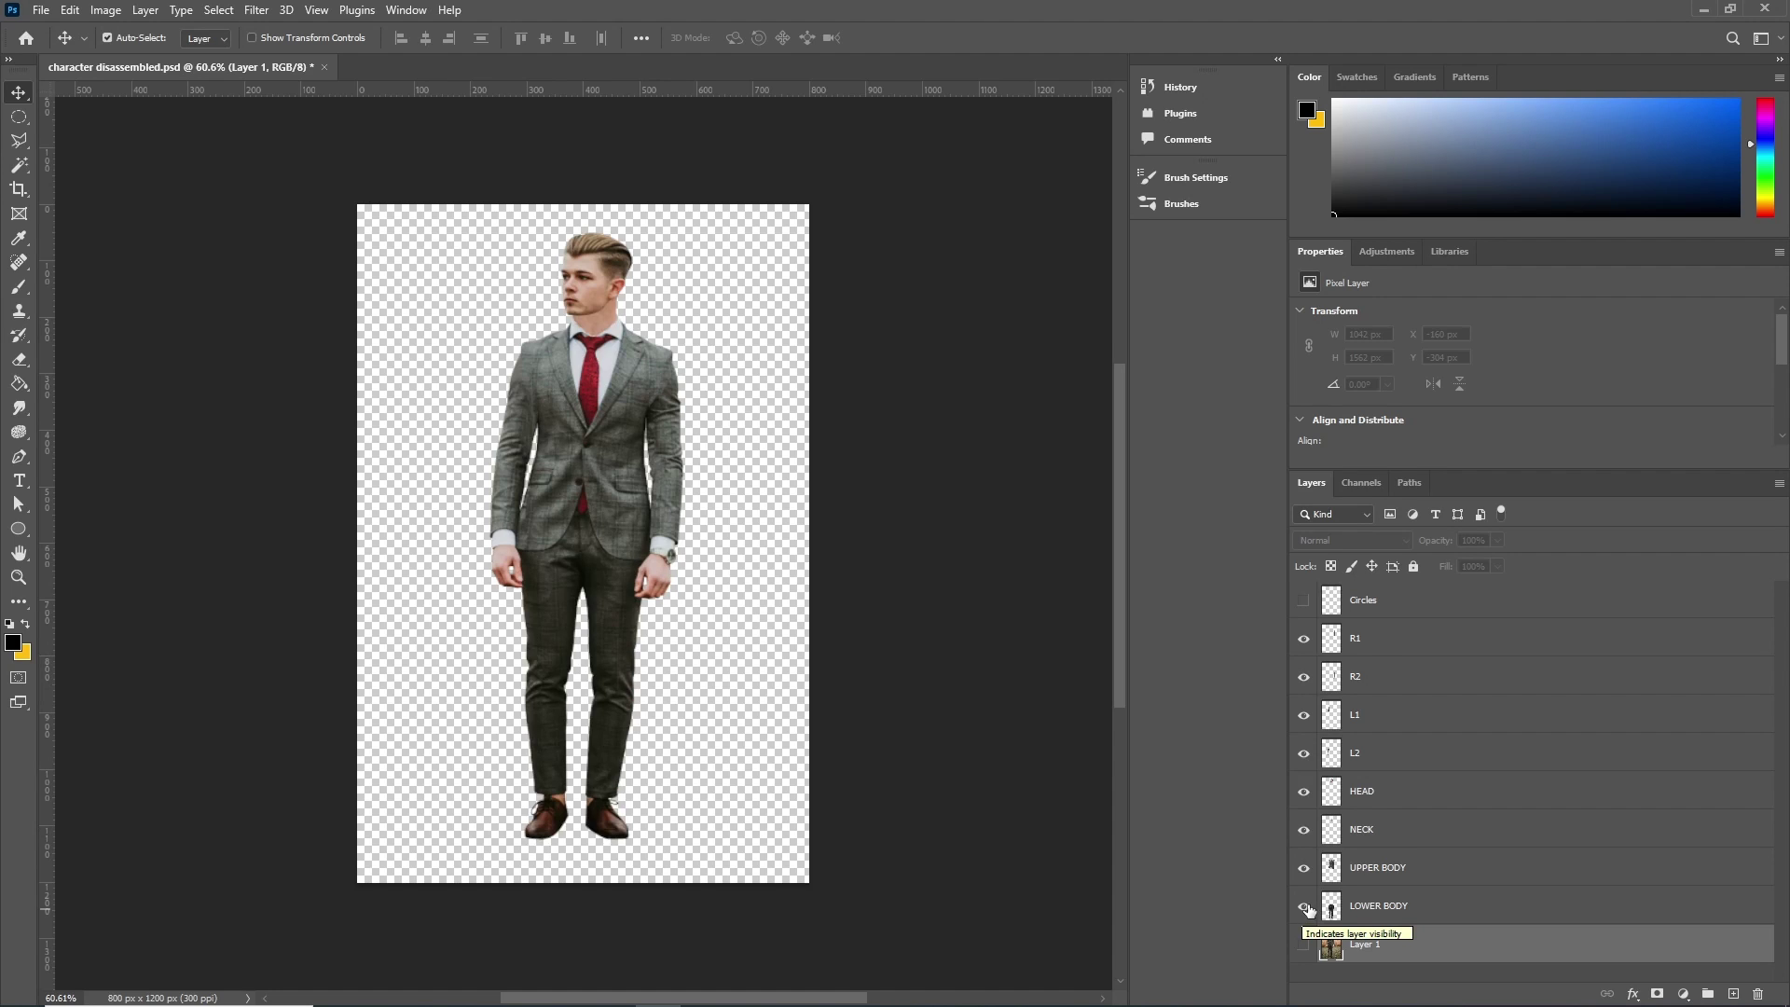
left_click(39, 11)
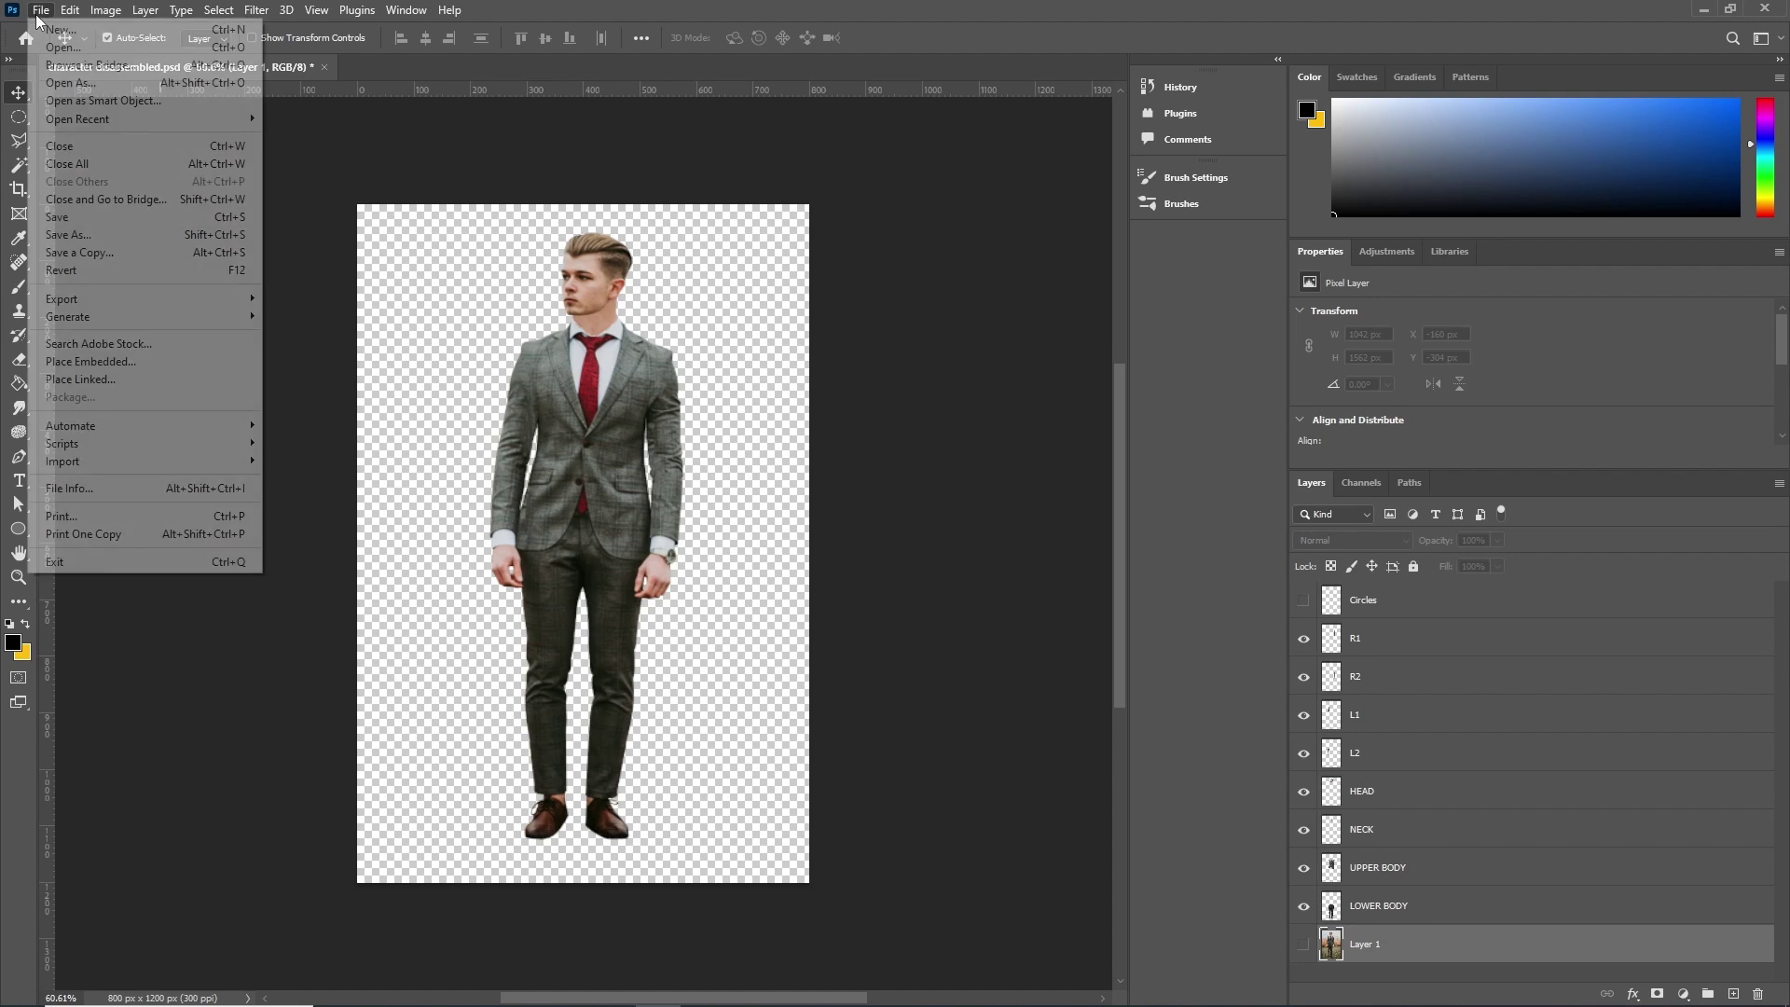
left_click(117, 237)
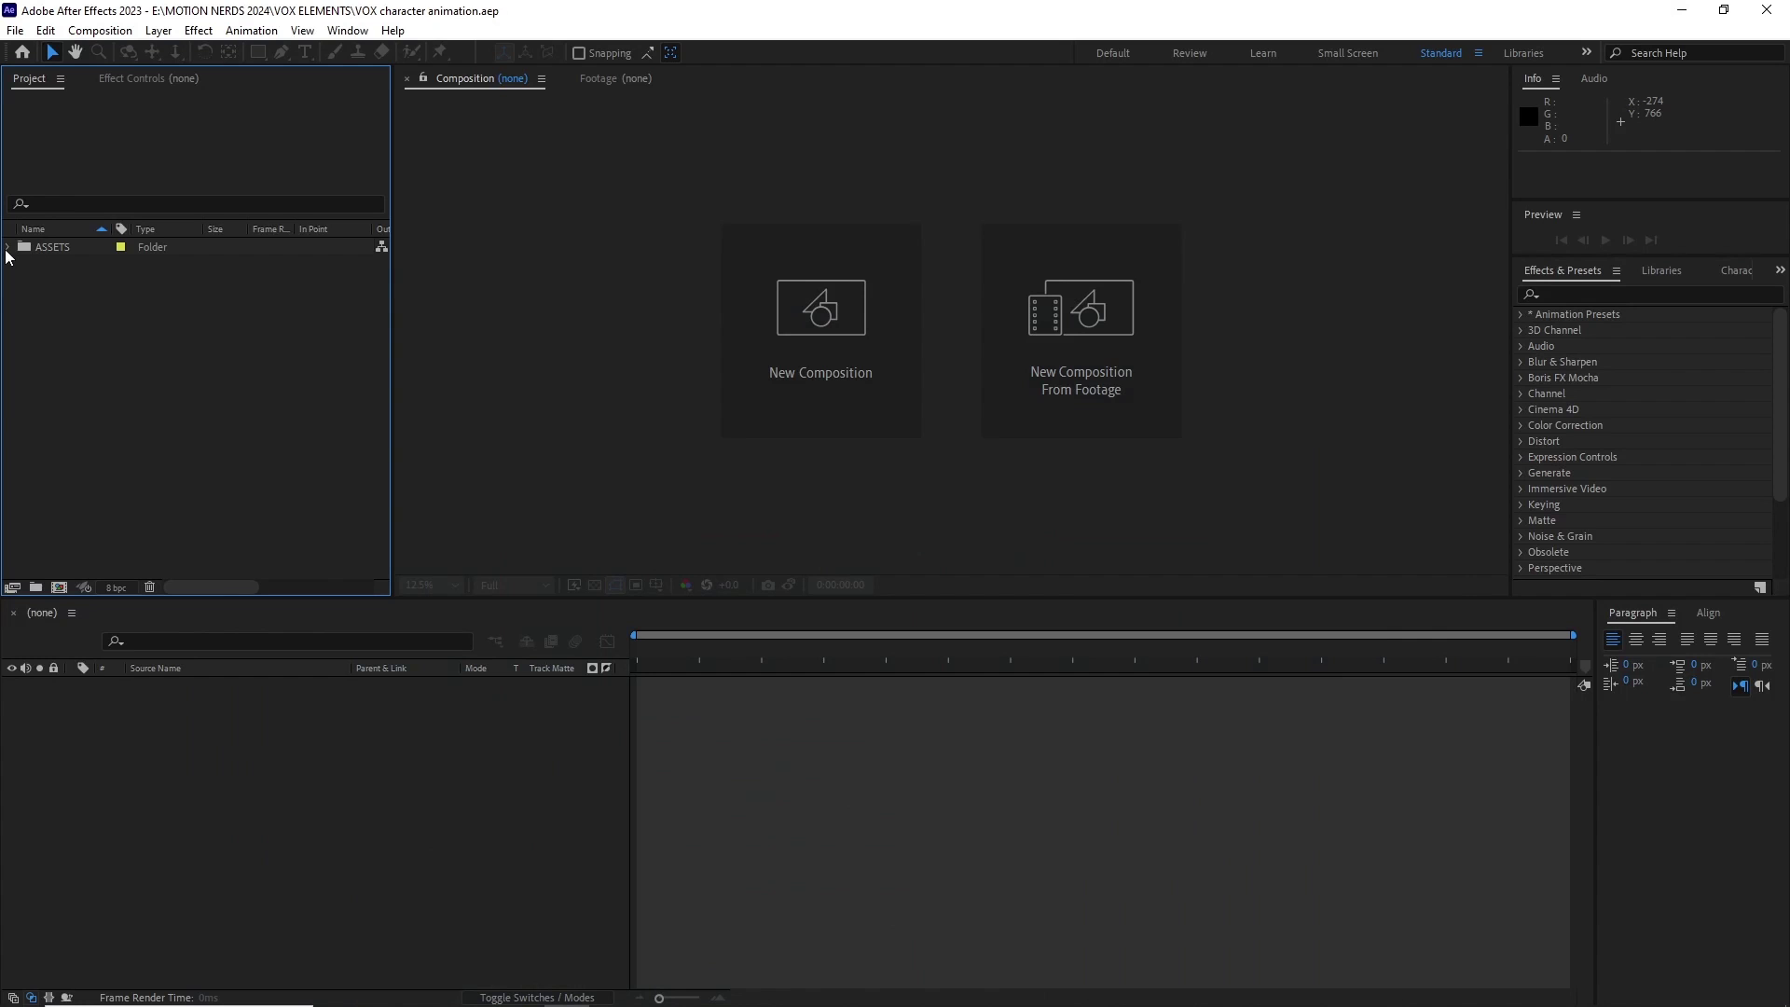
Switch to After Effects, expand the ASSETS folder and open the character disassembled composition.
left_click(8, 247)
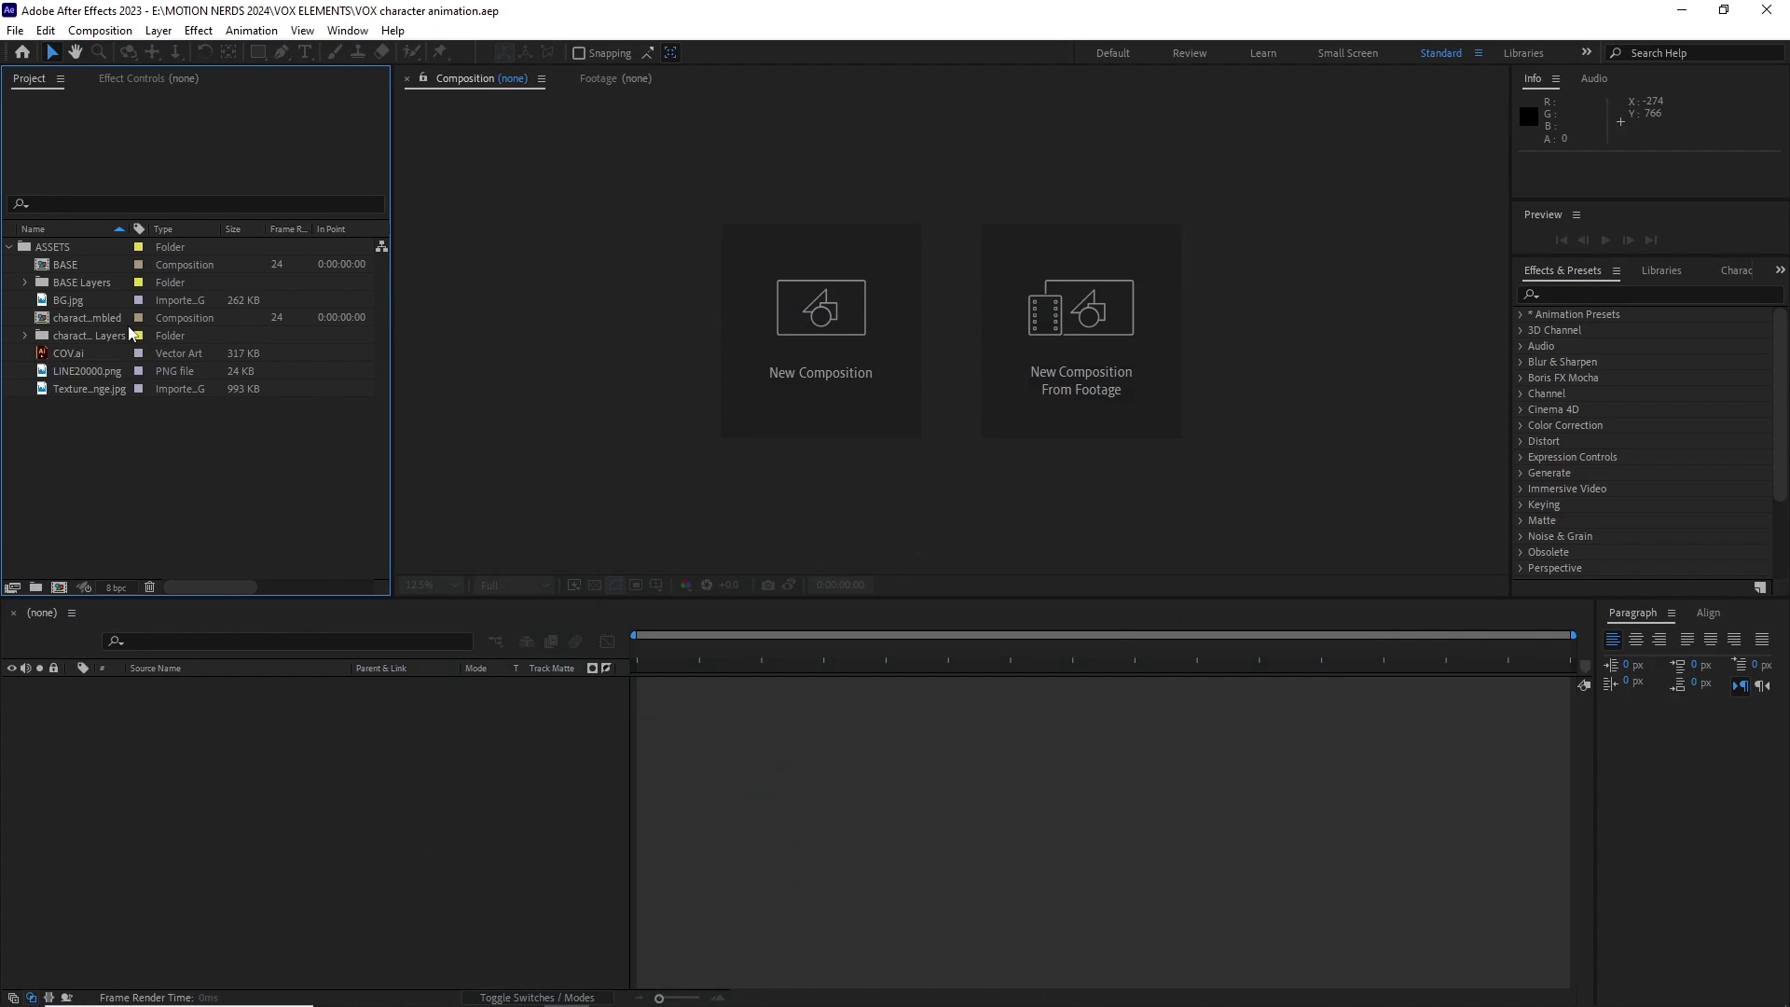
double_click(89, 318)
scroll(868, 332, "up", 2)
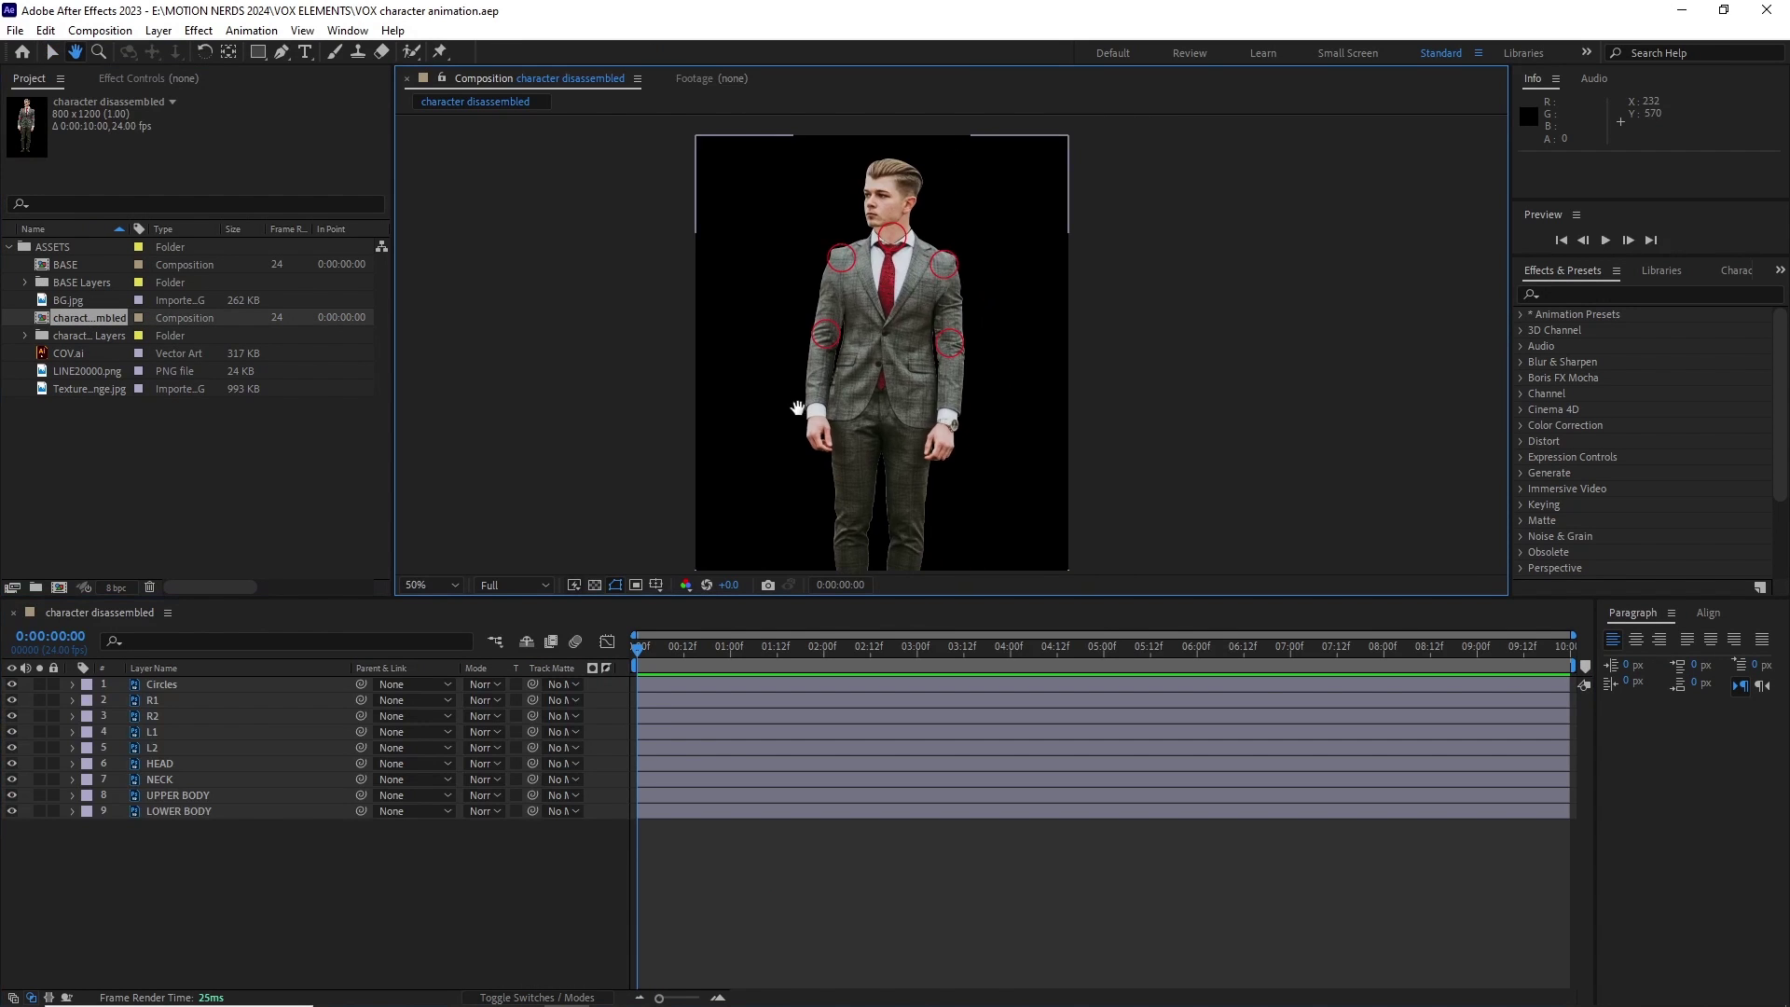
Place the body part layers' anchor points at their joint circles with the Pan Behind tool, including R2's at the elbow.
key("y")
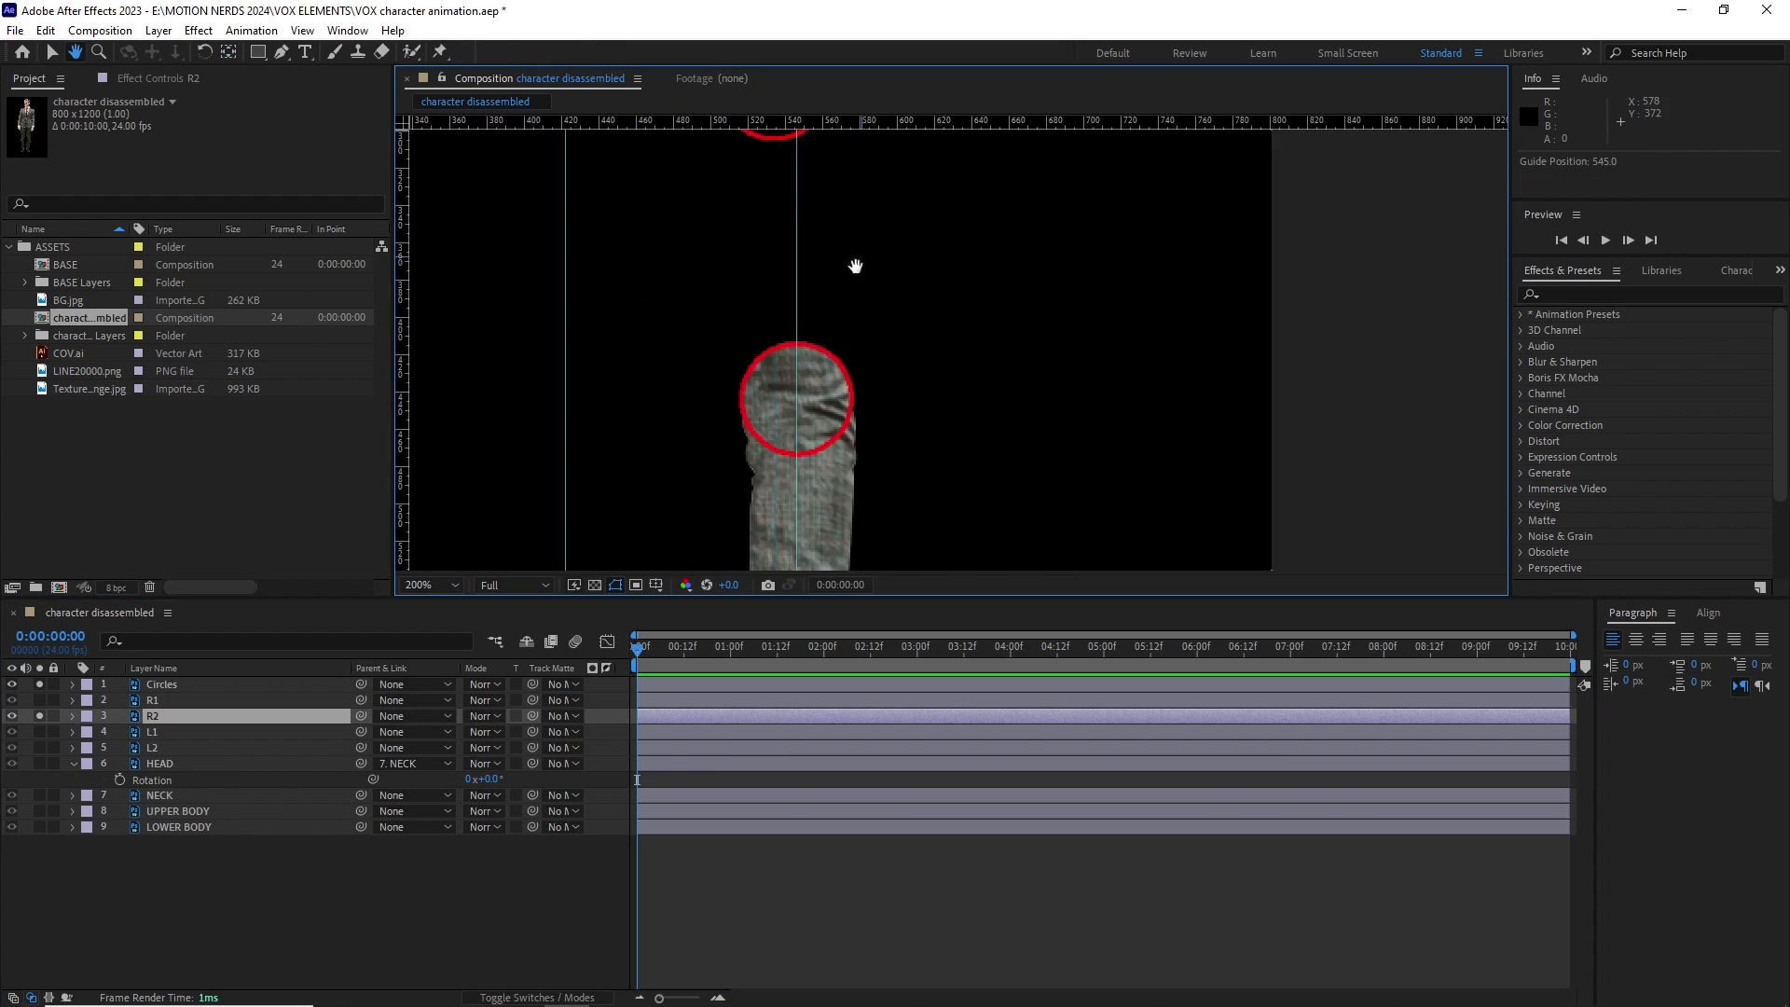
scroll(810, 522, "up", 2)
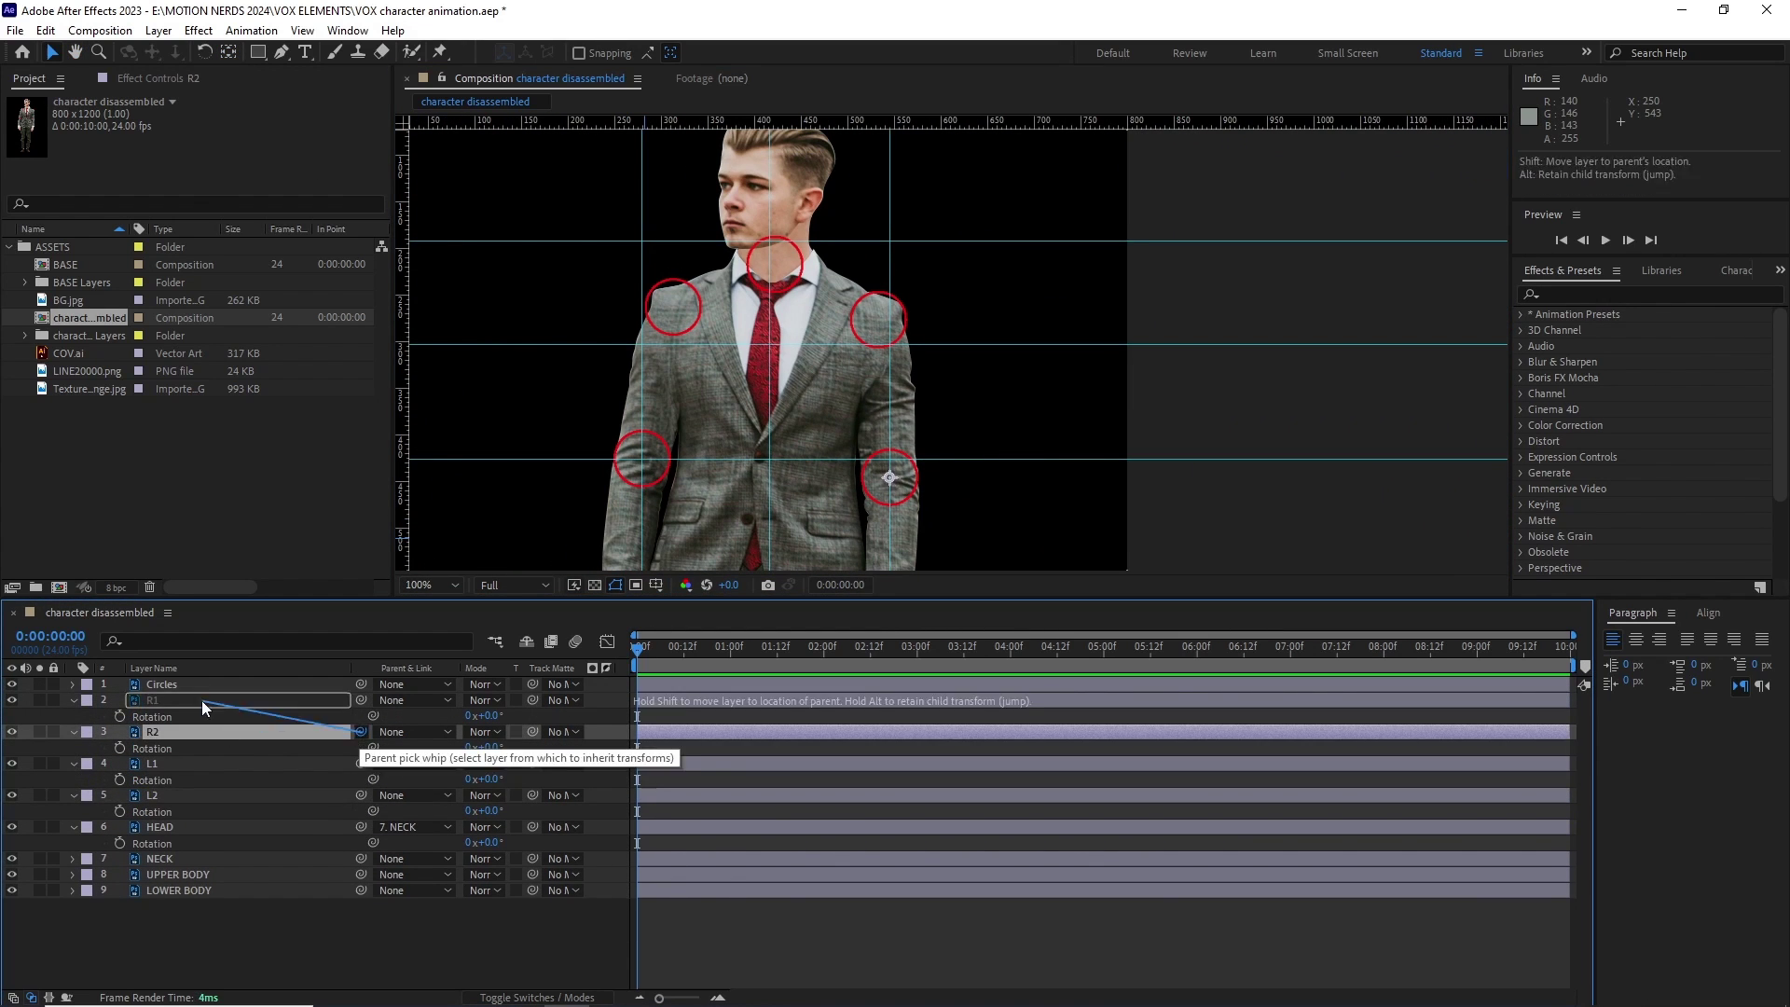
Parent R2 to R1, L2 to L1, and R1, L1 and NECK to UPPER BODY, and move UPPER BODY above HEAD in the stack.
left_click_drag(201, 701, 222, 768)
left_click_drag(360, 700, 177, 794)
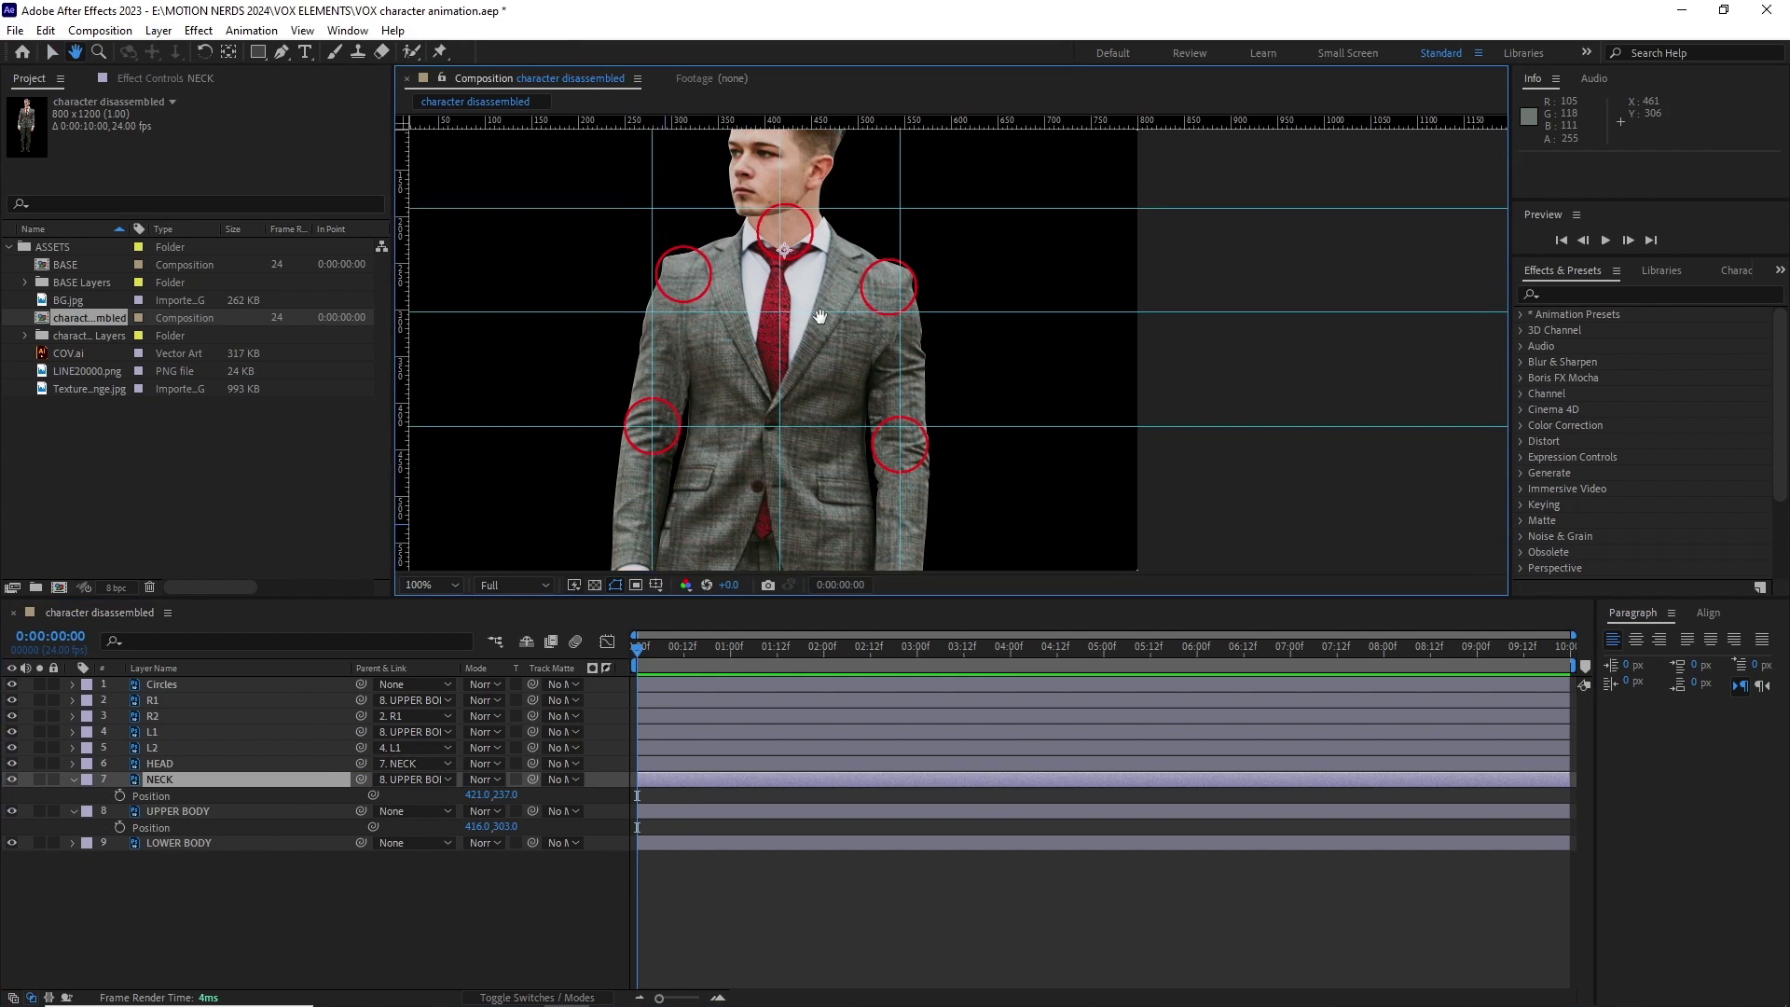
left_click_drag(177, 795, 164, 759)
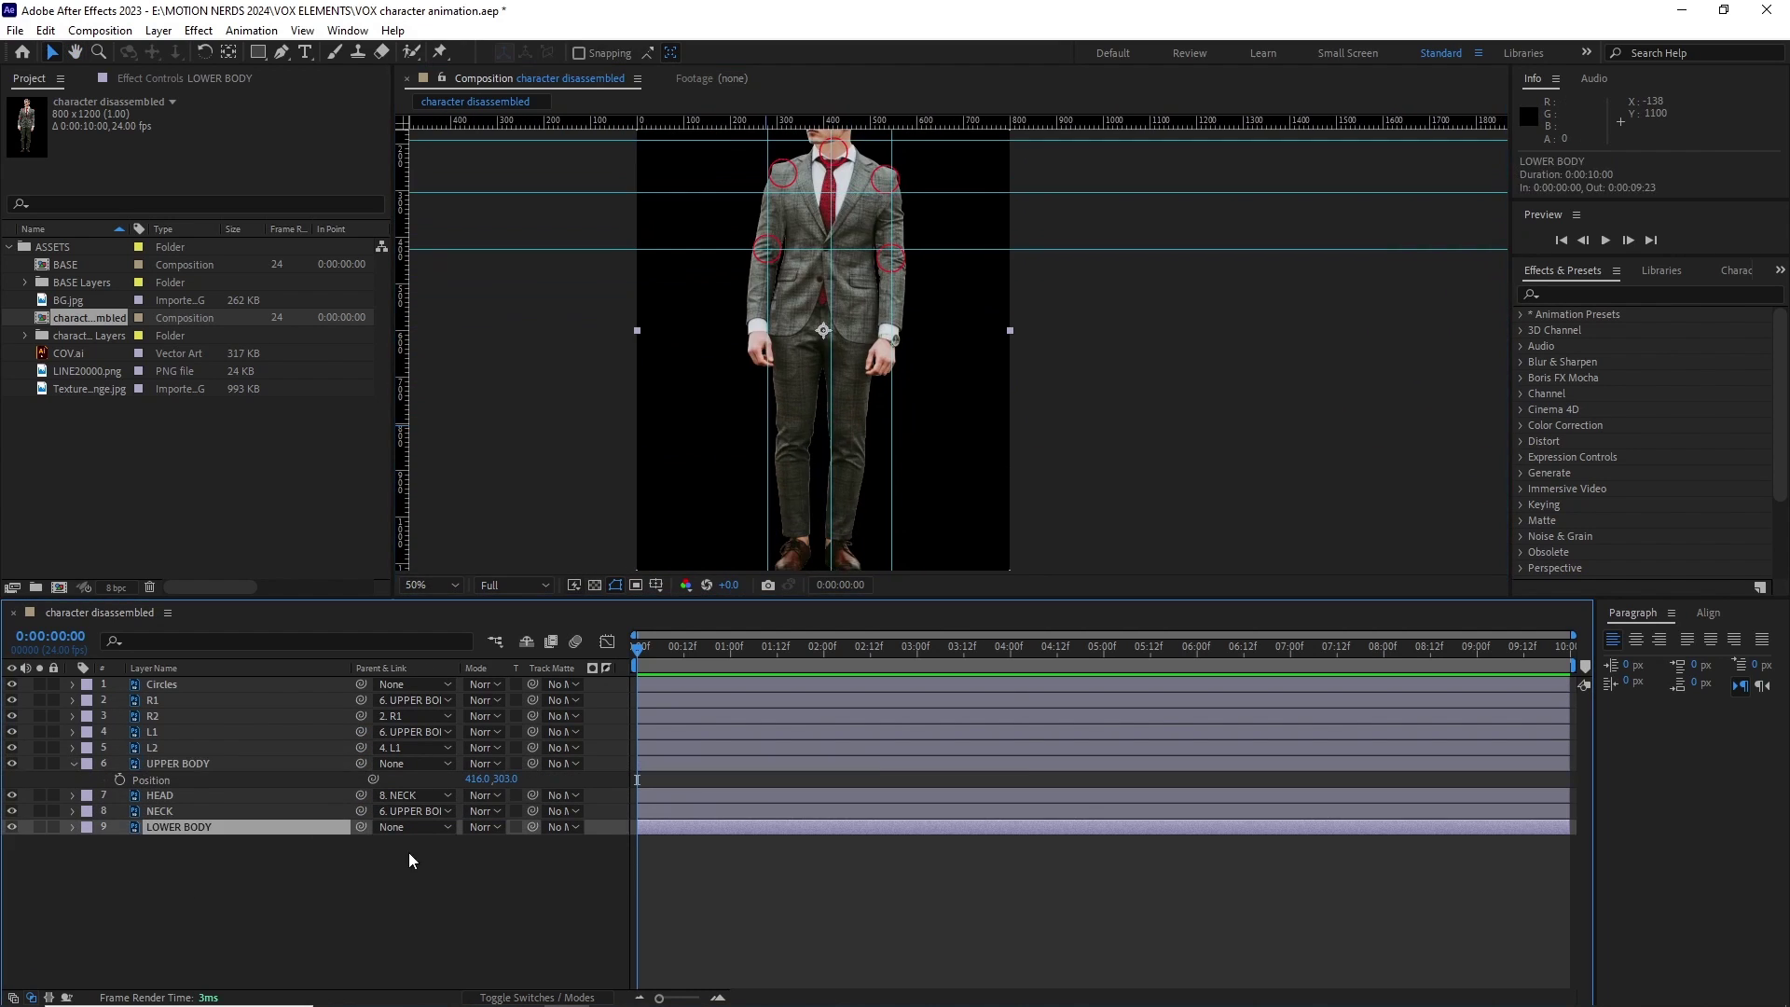
Enlarge the composition viewer and set the LOWER BODY layer's parent to None.
scroll(773, 363, "down", 3)
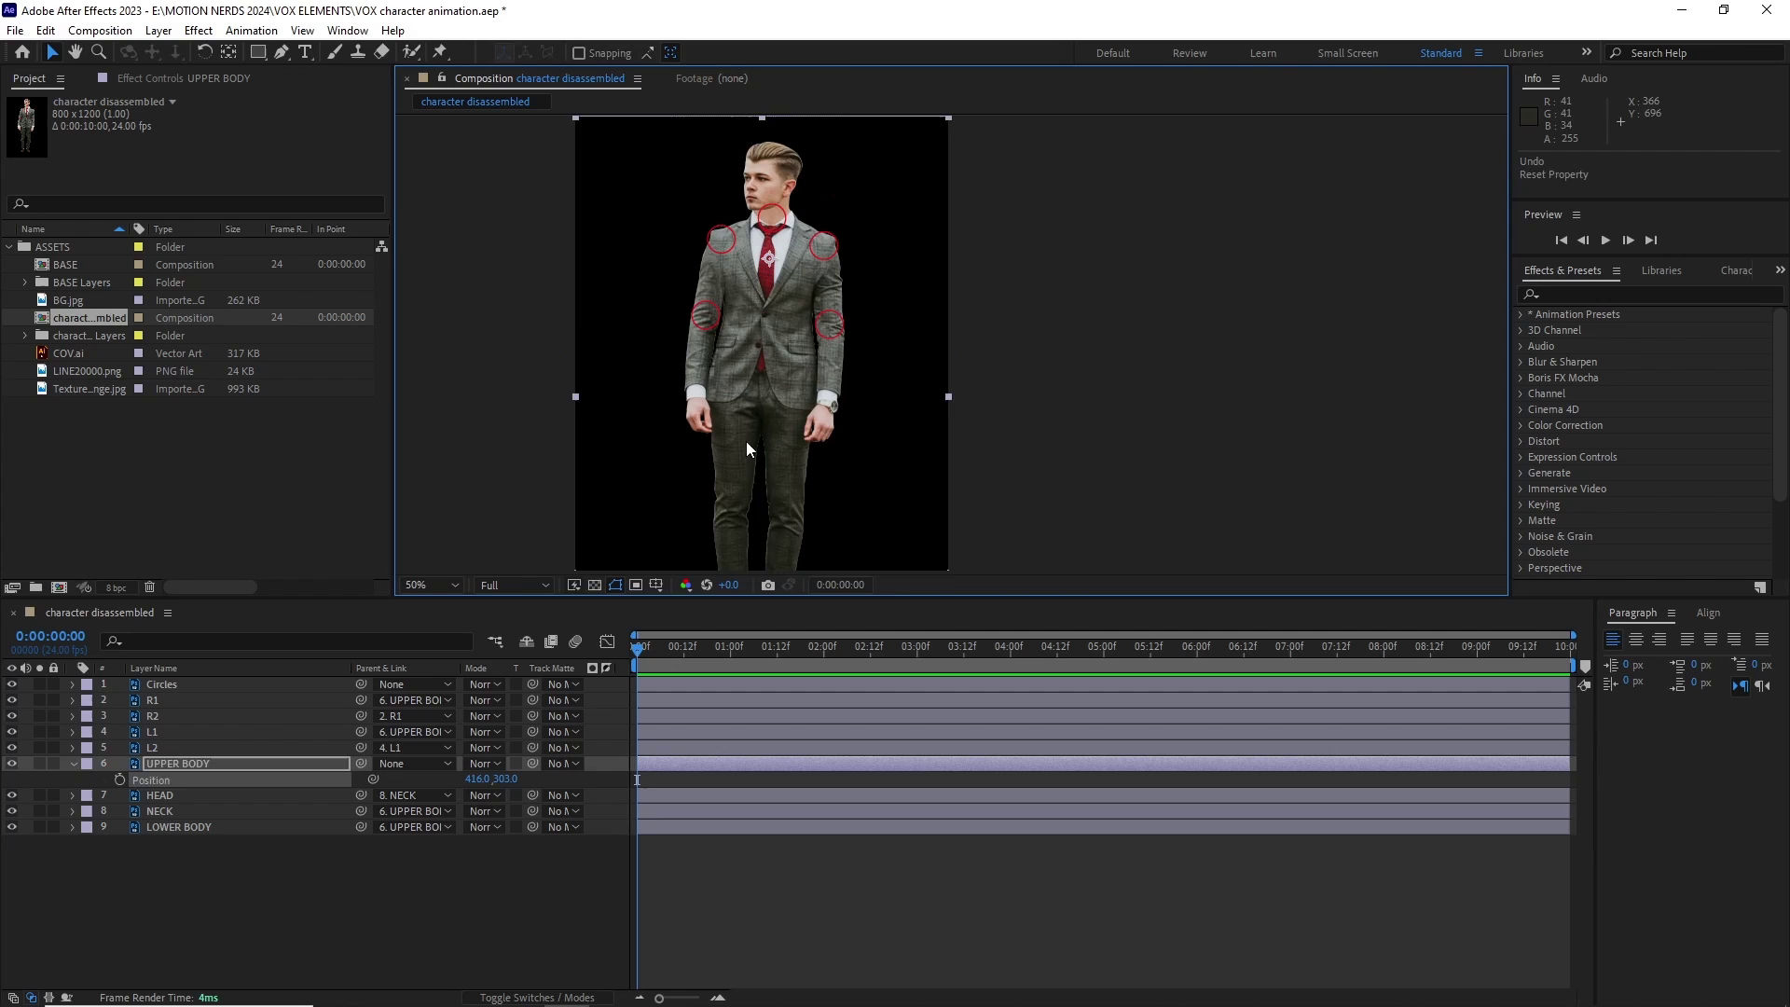
left_click_drag(677, 604, 677, 668)
left_click(216, 821)
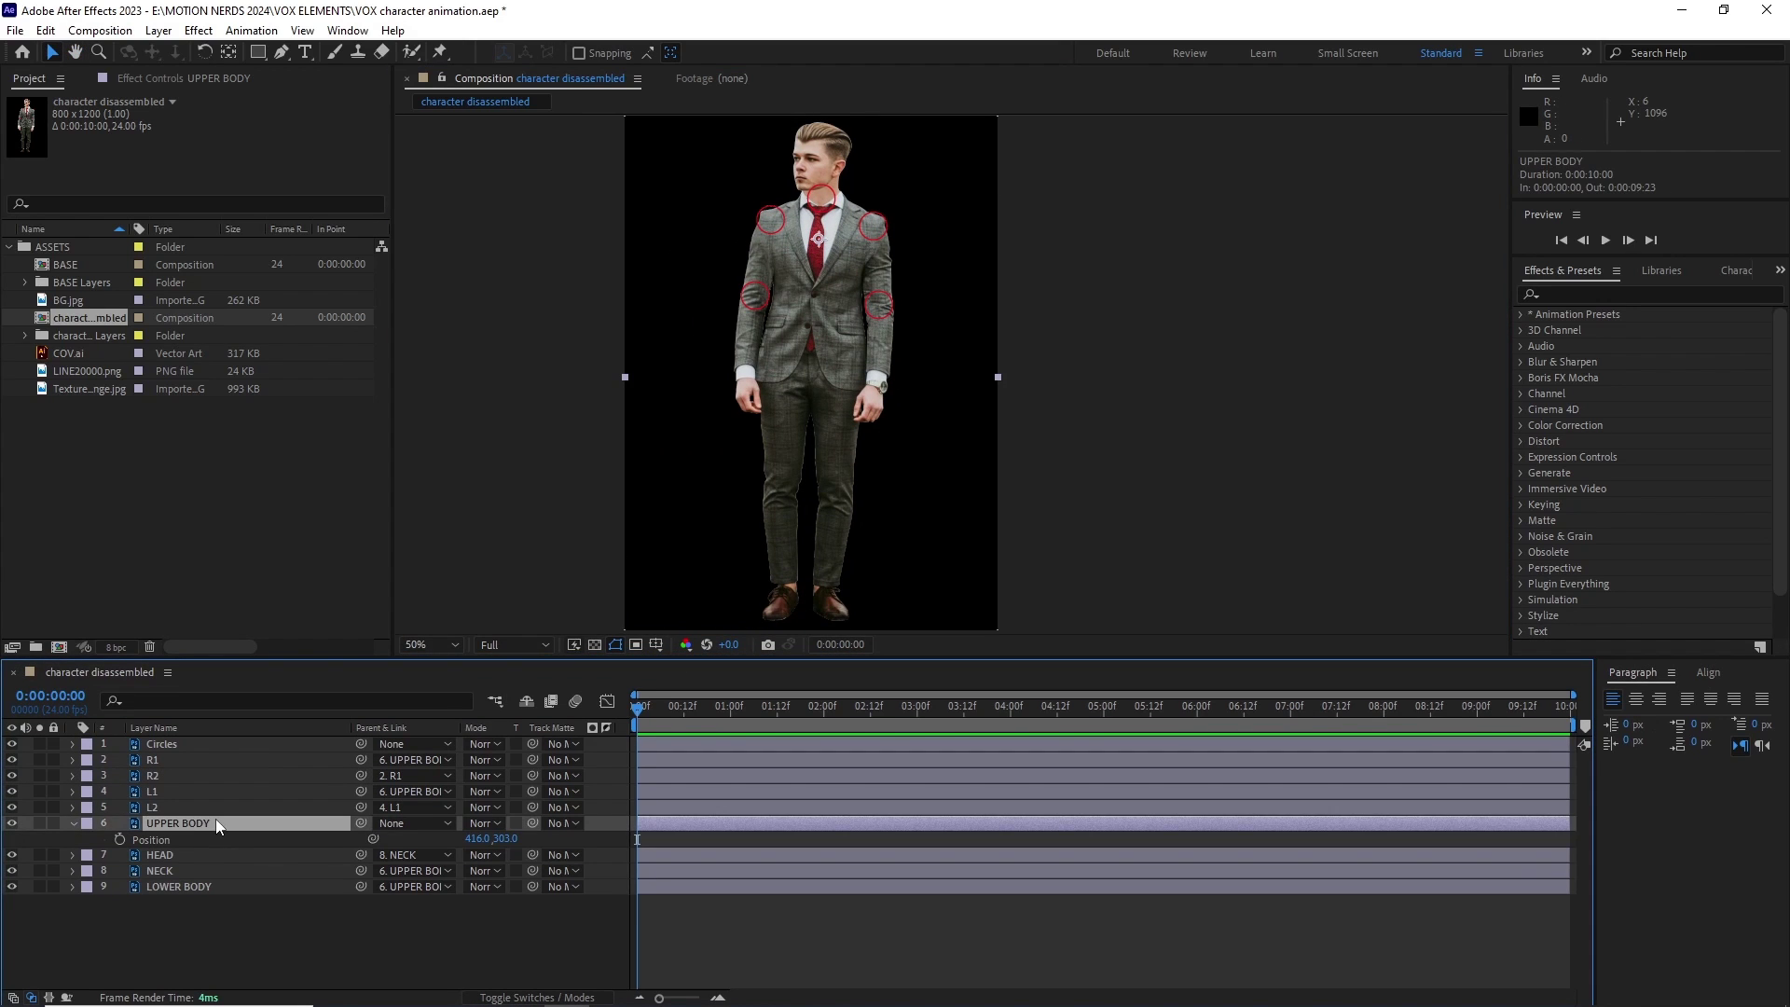
left_click(261, 886)
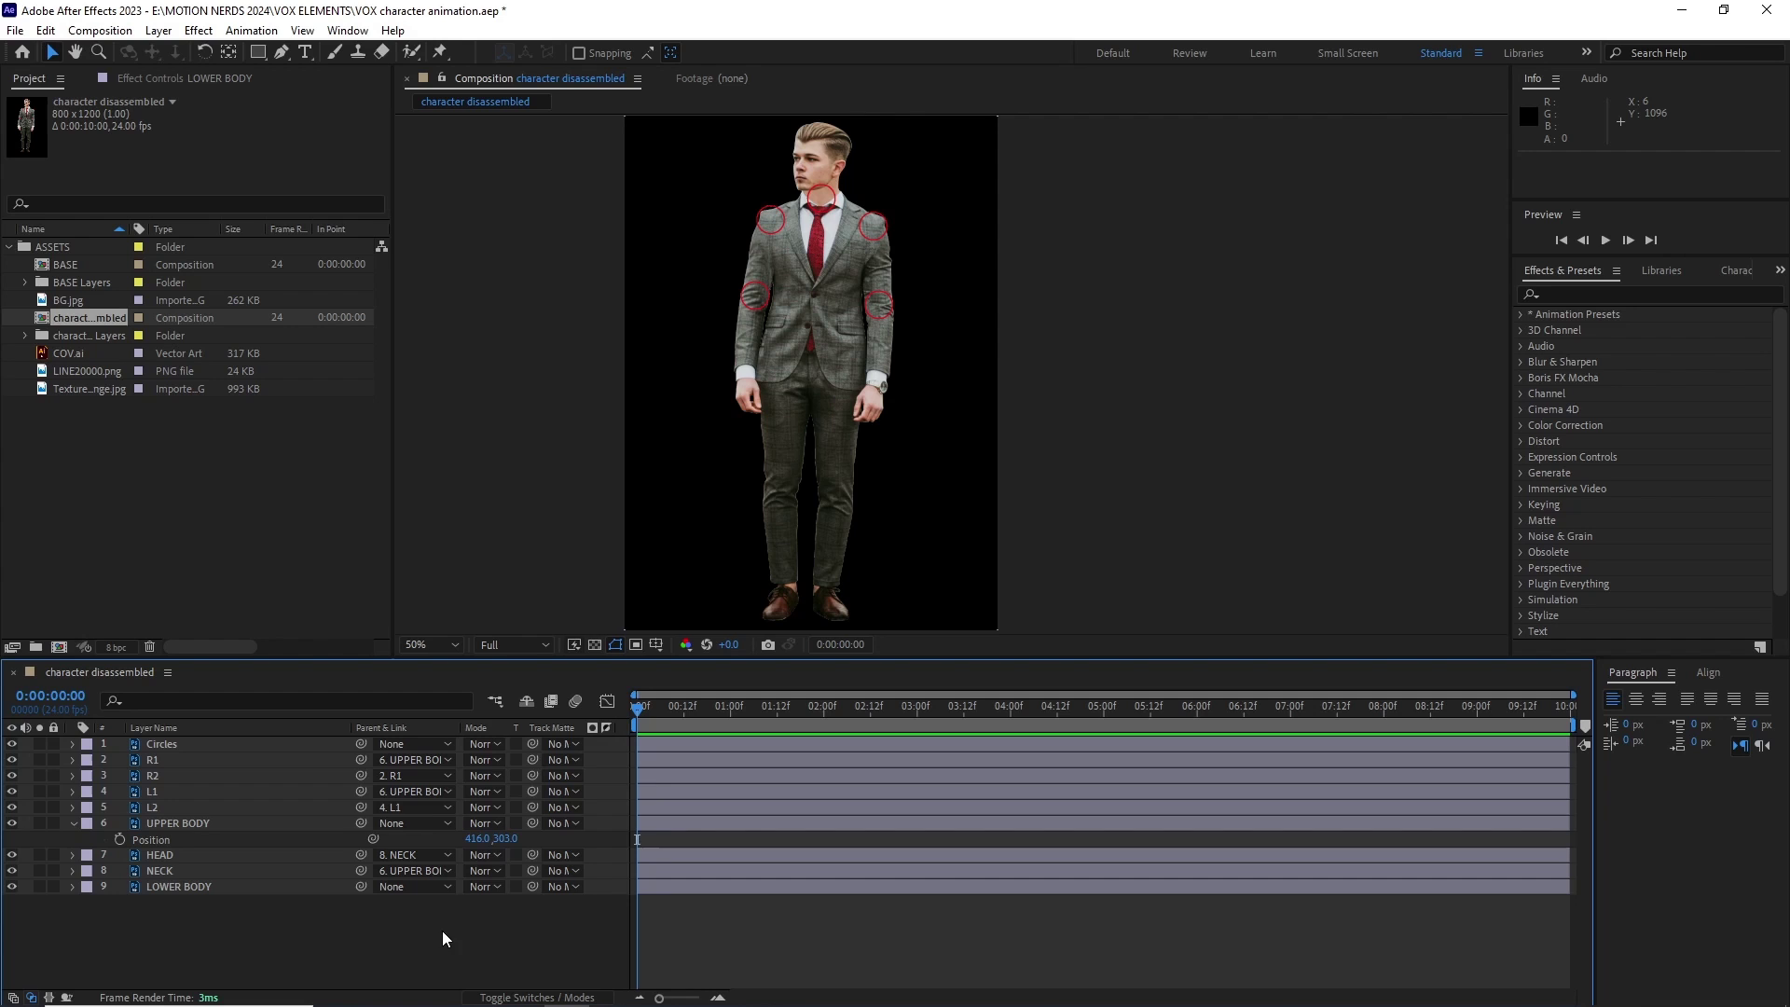
left_click(233, 823)
left_click_drag(502, 838, 494, 839)
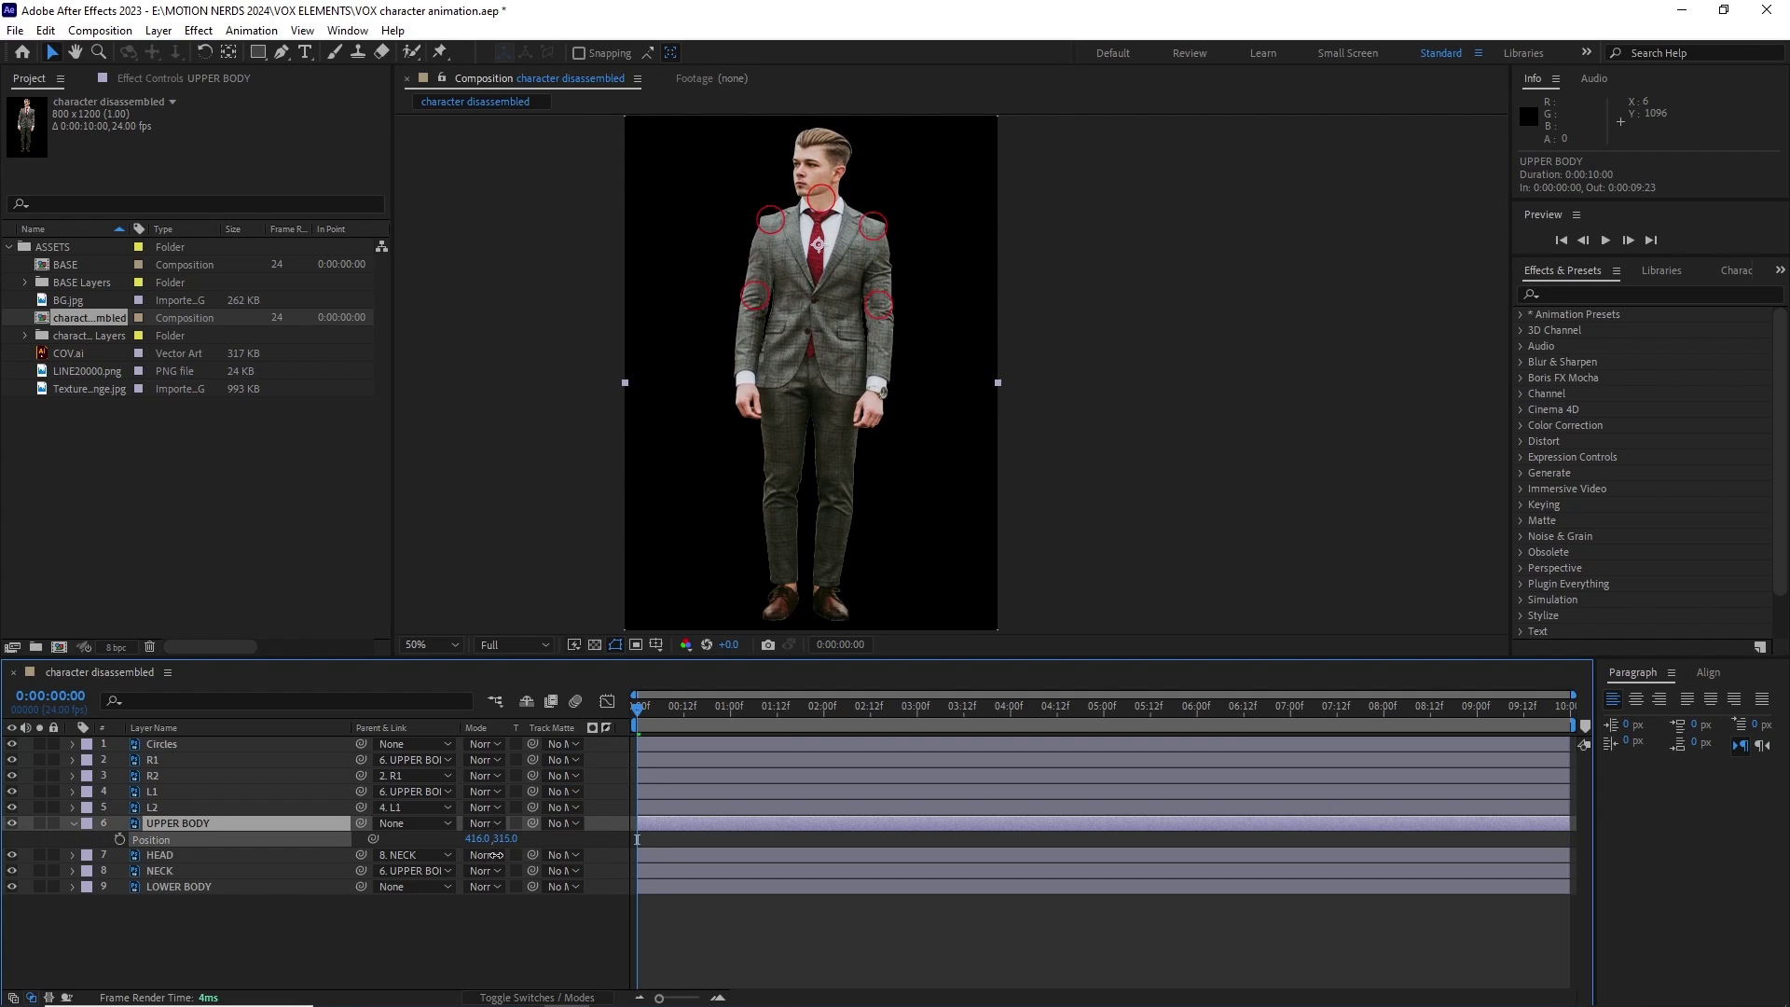
key("ctrl+z")
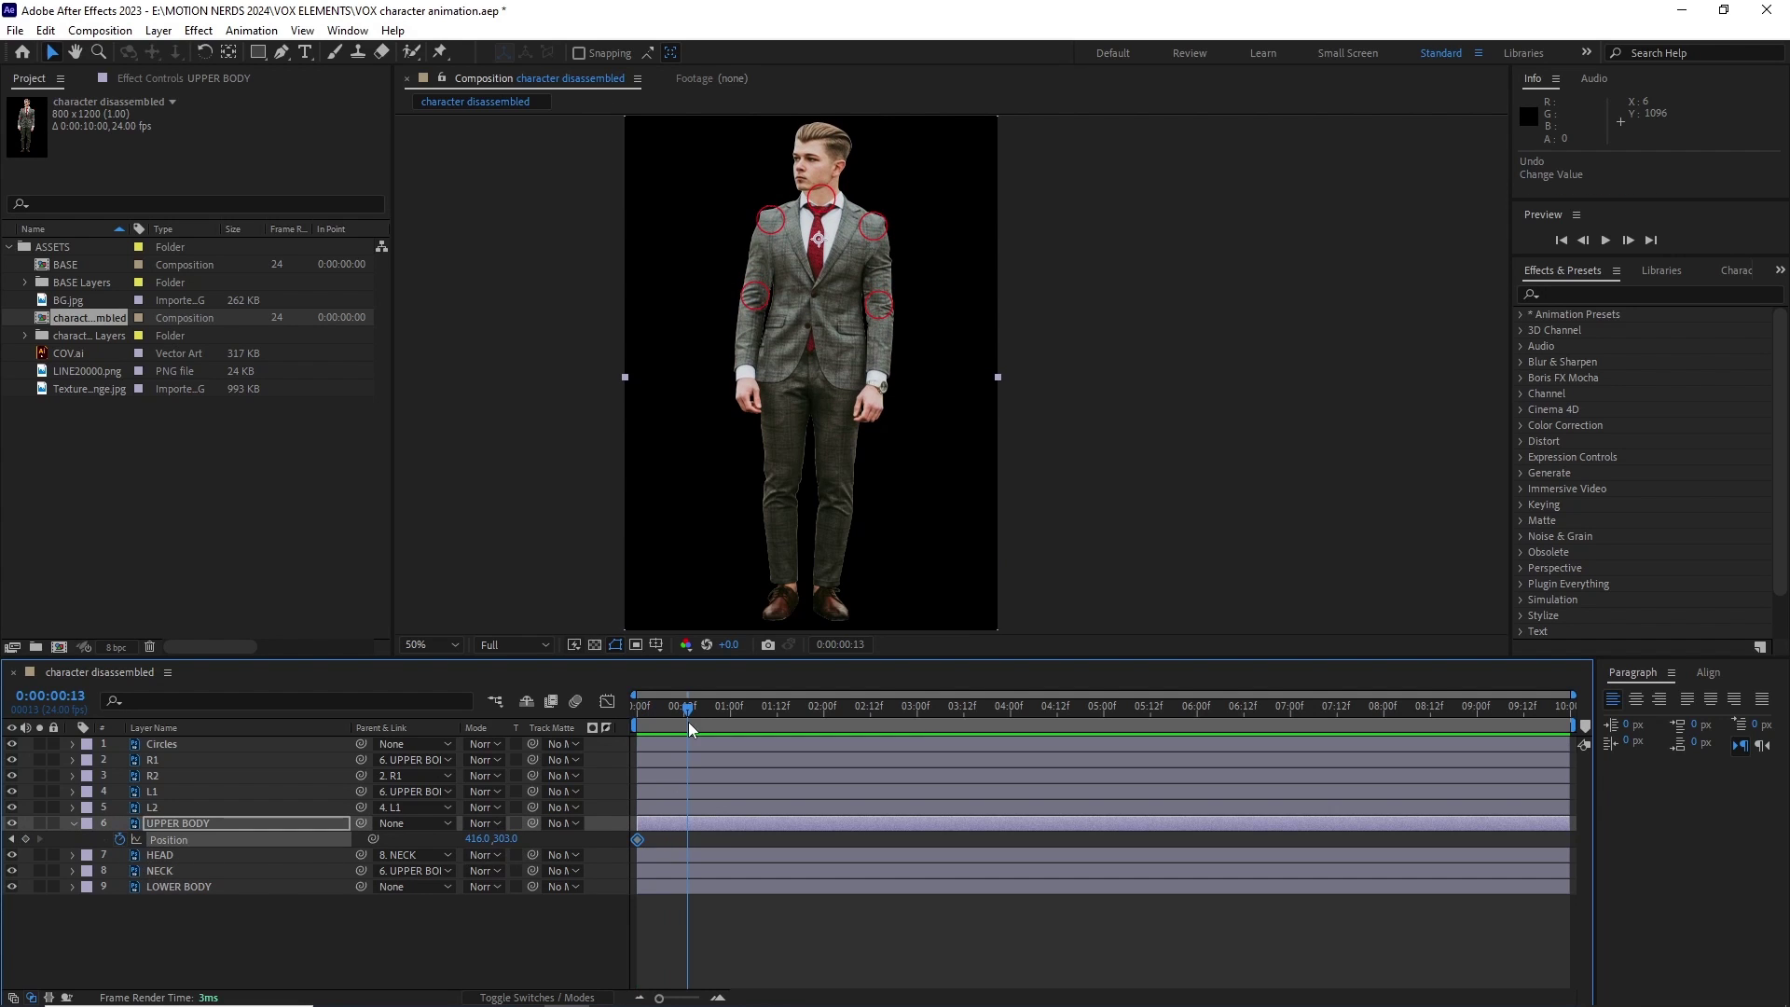
Keyframe the UPPER BODY position at frame 12 with Y 320 and paste its starting keyframe at 1:00.
key("Page_Up")
left_click_drag(505, 838, 533, 833)
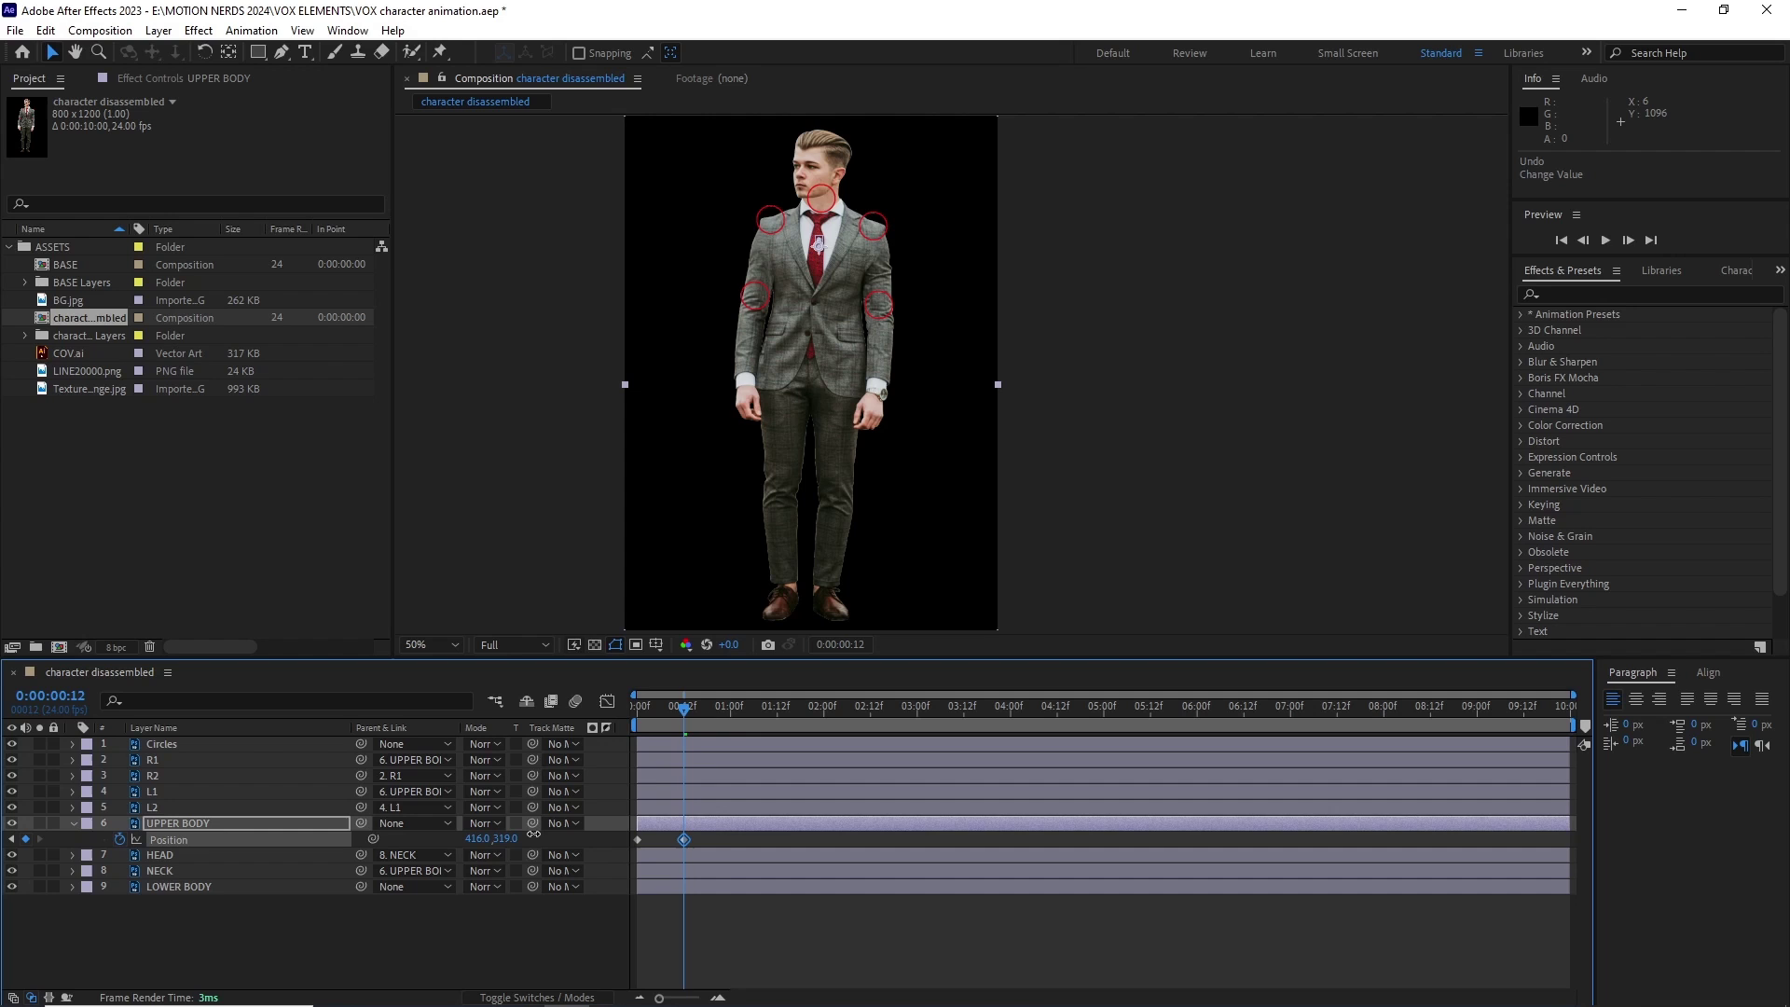
key("ctrl+v")
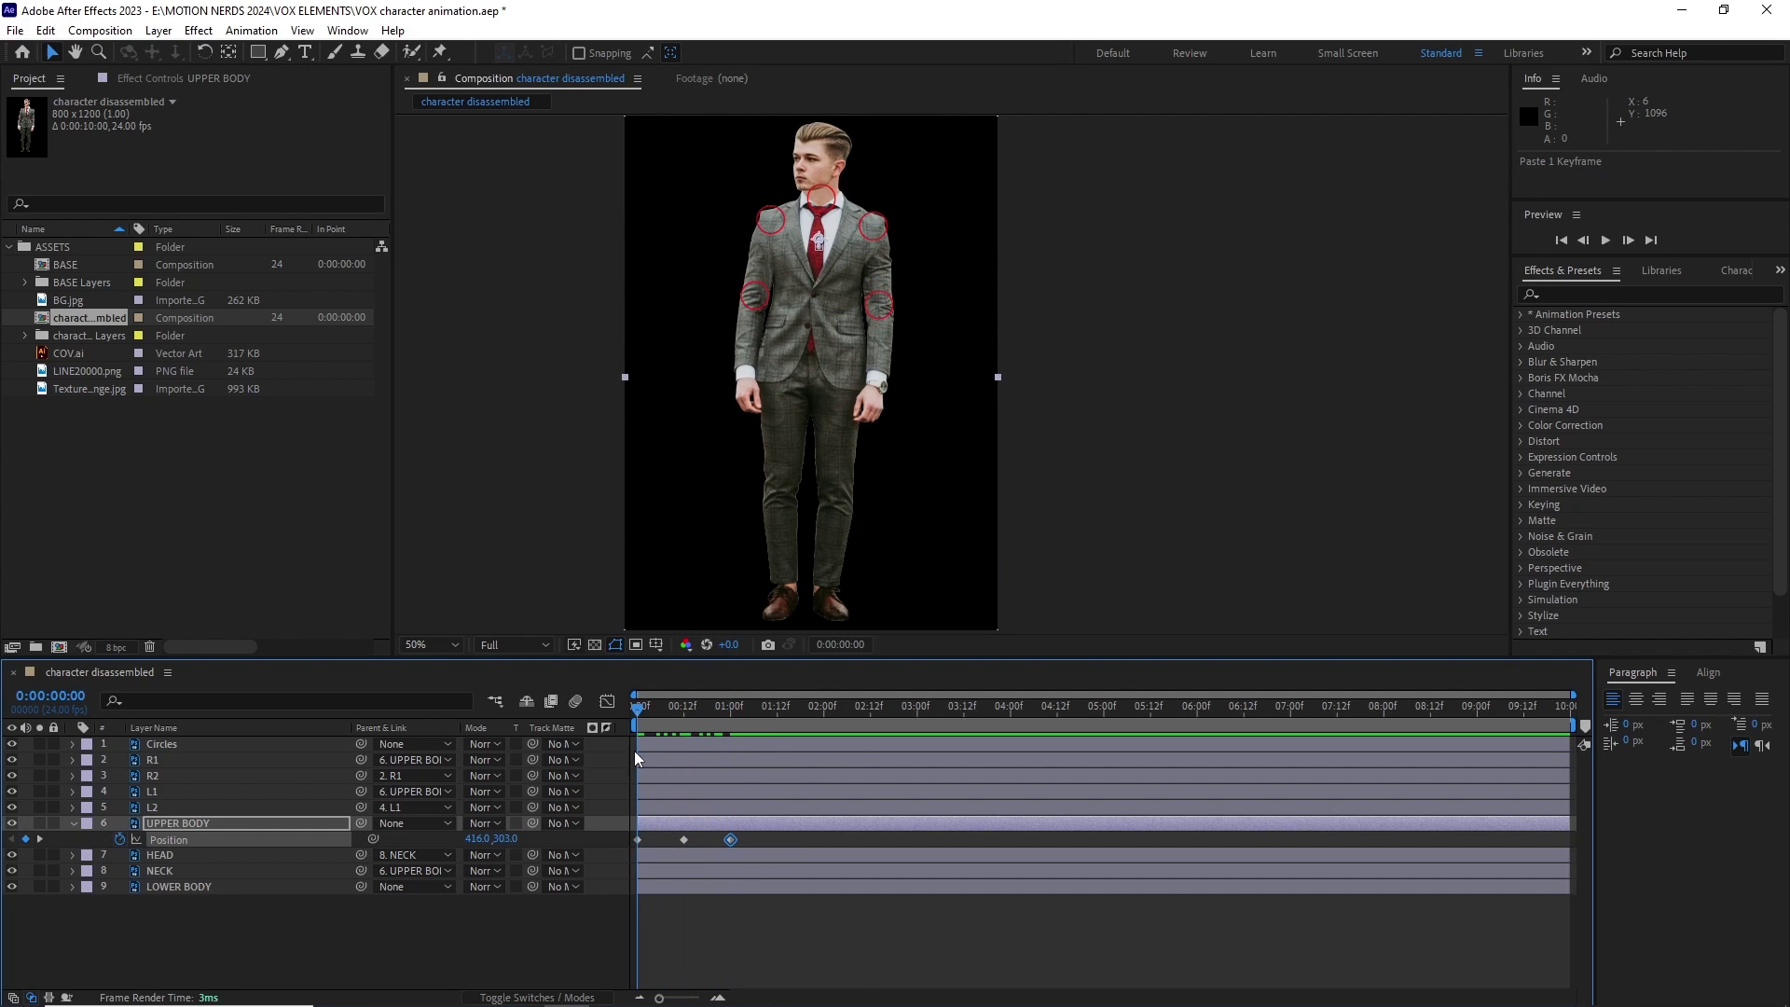
Add a loopOut() expression to the UPPER BODY layer's position.
left_click(119, 838, "alt")
type("loopout")
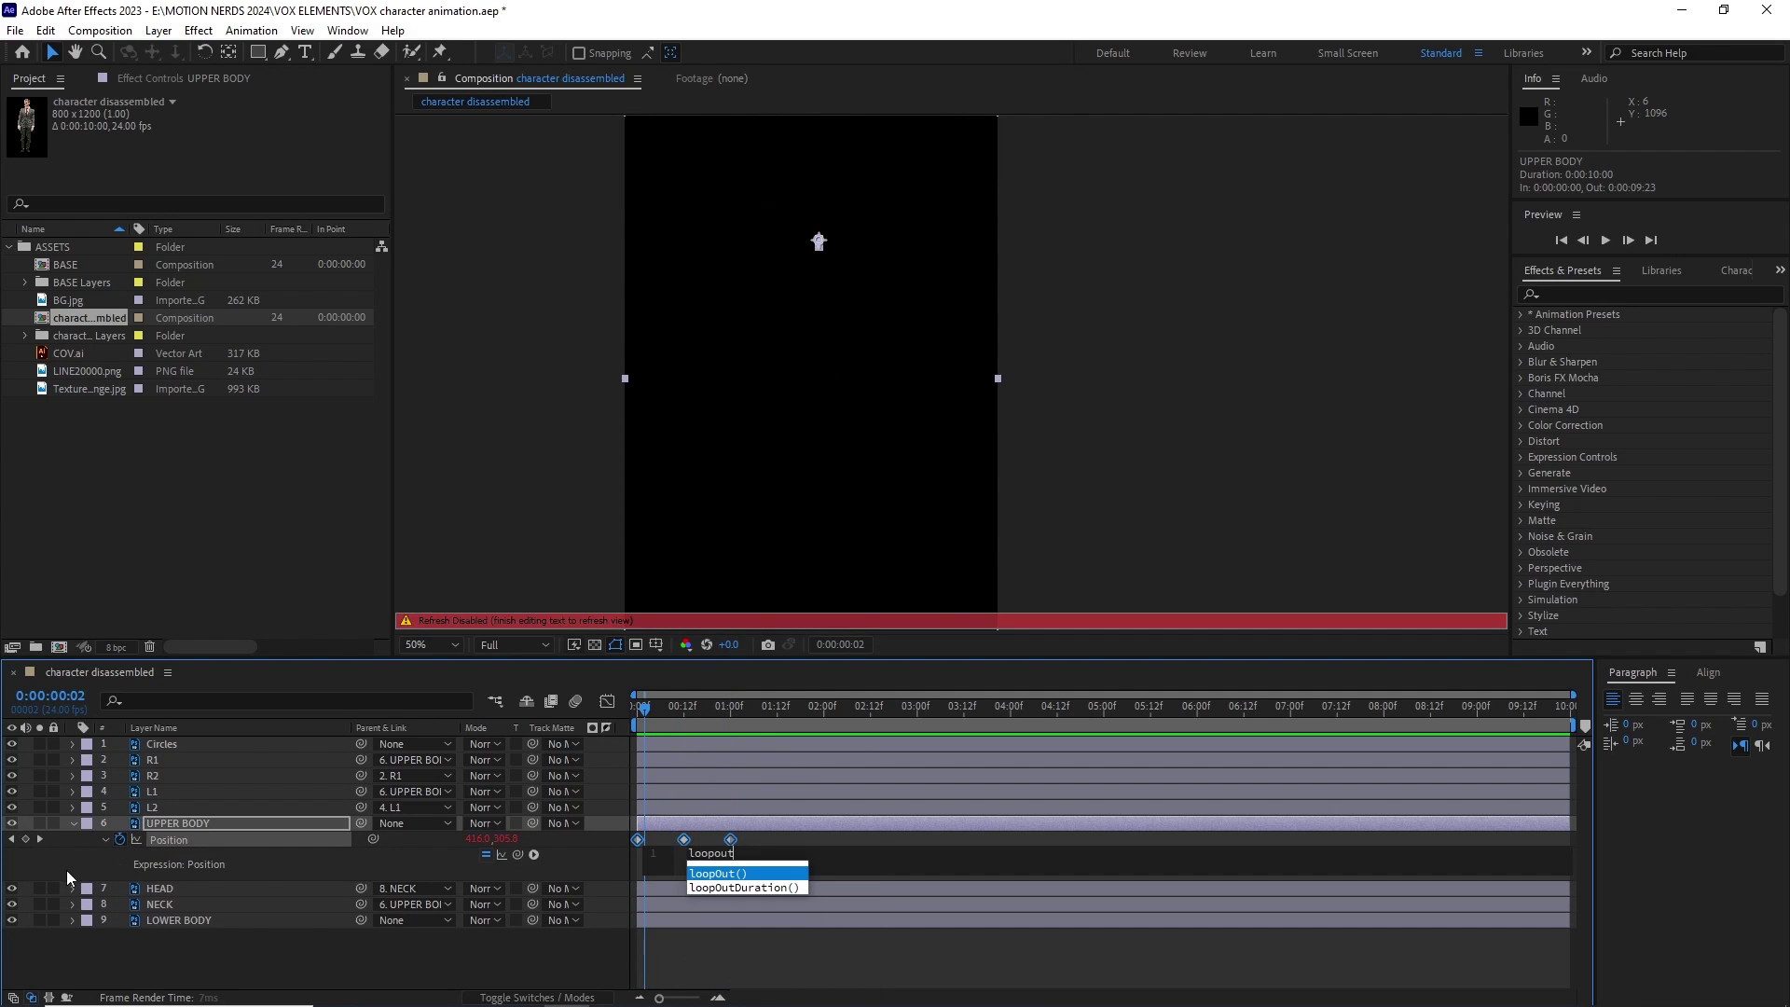
left_click(415, 867)
Keyframe the arm rotations at 0:00 and frame 12, reaching -16° for R1, 13° for R2, 16° for L1 and -13° for L2.
mouse_move(655, 716)
left_mouse_down()
mouse_move(820, 730)
mouse_move(636, 725)
mouse_move(684, 716)
left_mouse_up()
left_click(163, 760)
key("r")
left_click(155, 790)
key("r")
left_click(120, 839)
left_click(121, 871)
left_click_drag(486, 775, 491, 870)
key("space")
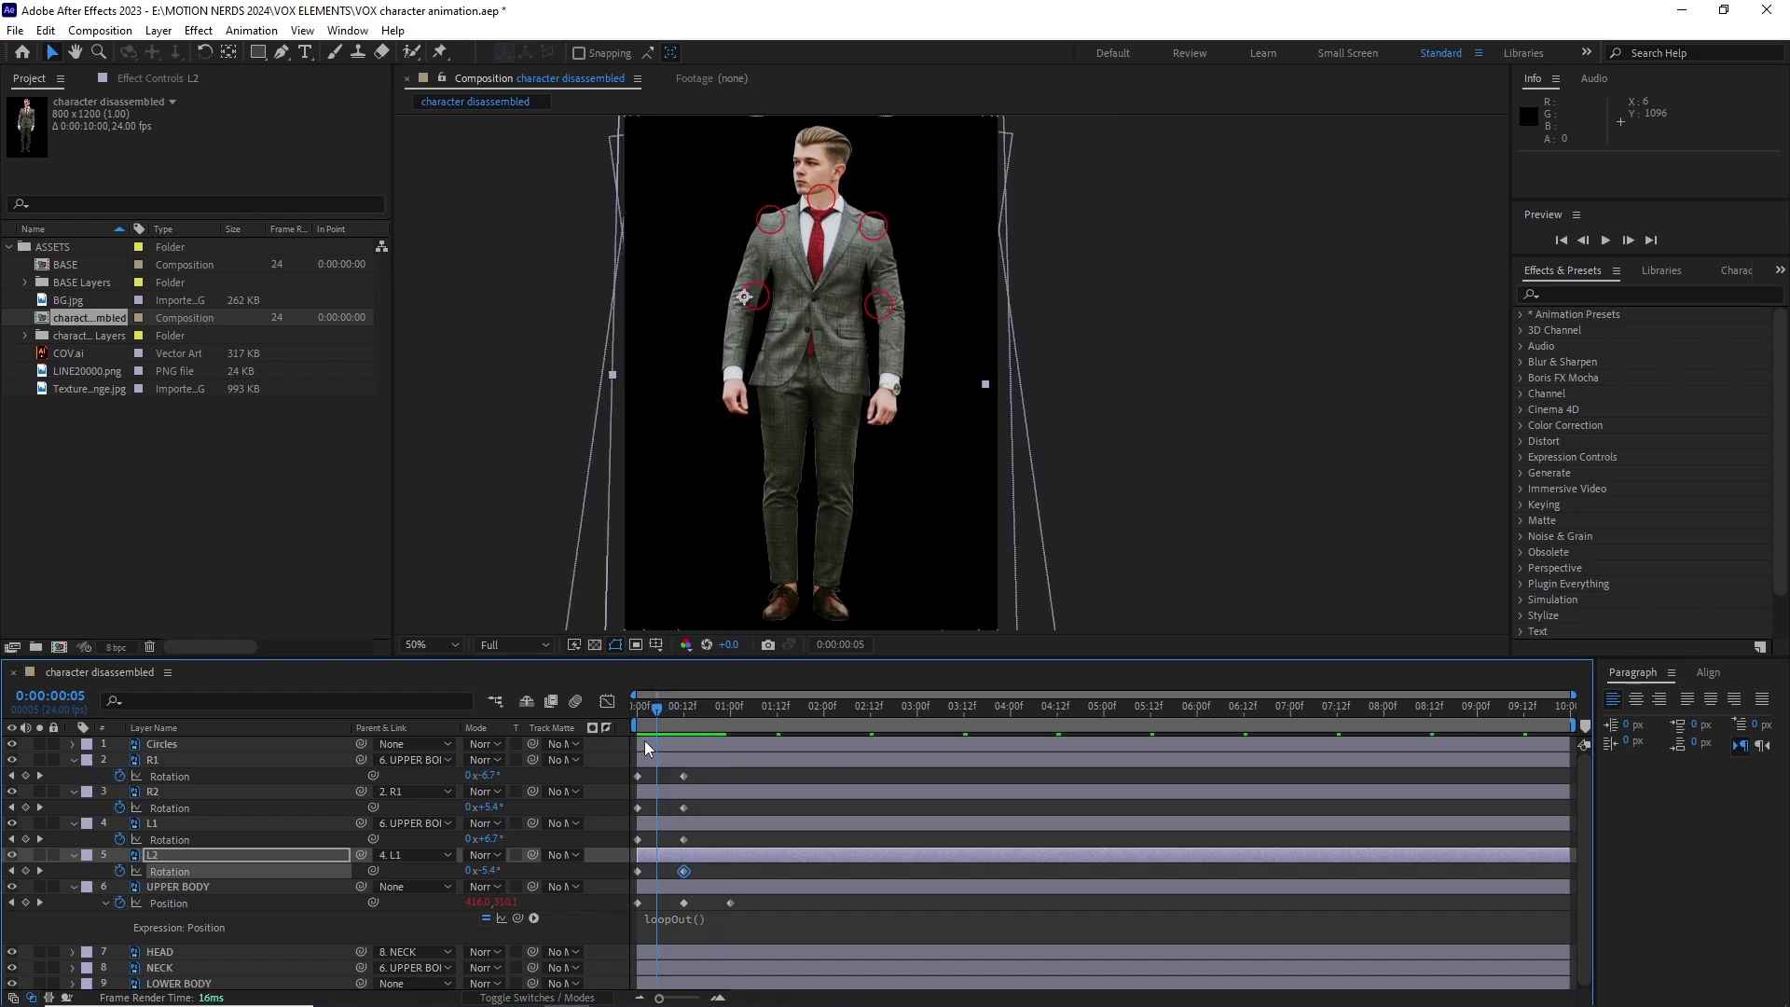
Copy the starting rotation keyframes of R1, R2, L1 and L2 to 1:00.
left_click(637, 776)
key("ctrl+c")
key("ctrl+v")
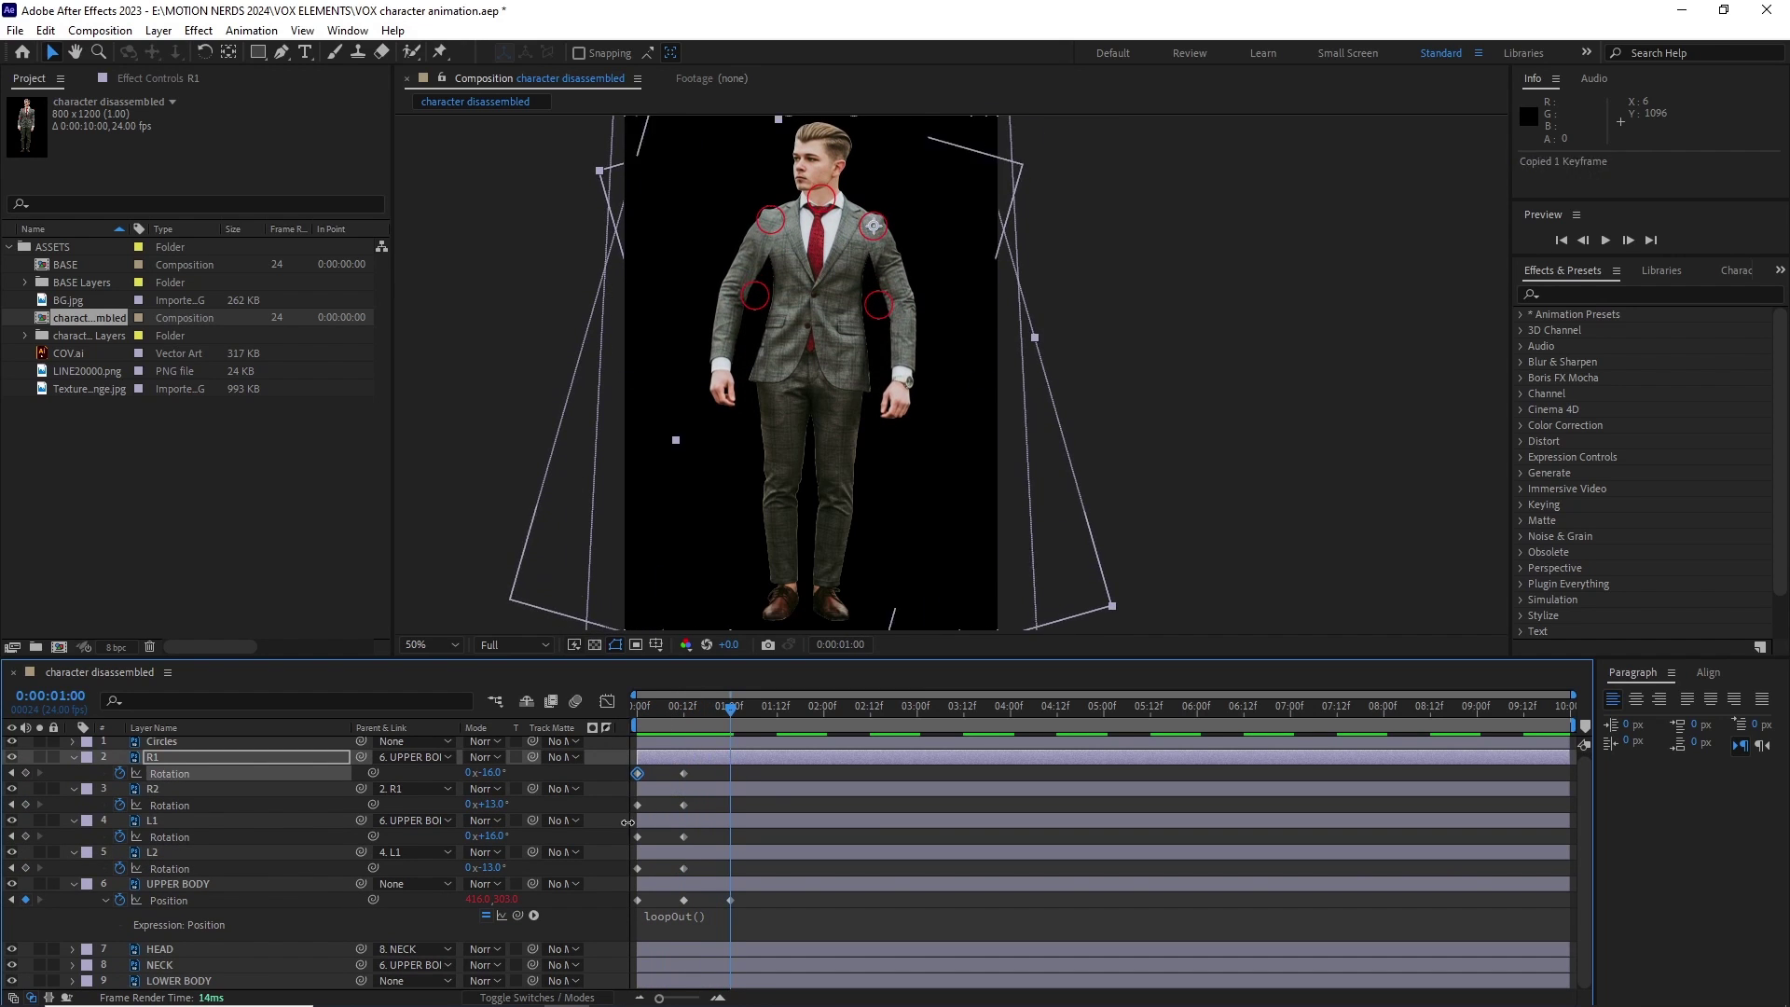
left_click(638, 805)
left_click(637, 837)
left_click(638, 869)
key("ctrl+c")
key("ctrl+v")
left_click_drag(730, 711, 700, 718)
Solo the LOWER BODY layer, add nine puppet pins at the waist, knees, ankles and toes, and turn solo off again.
left_click(40, 982)
left_click(41, 981)
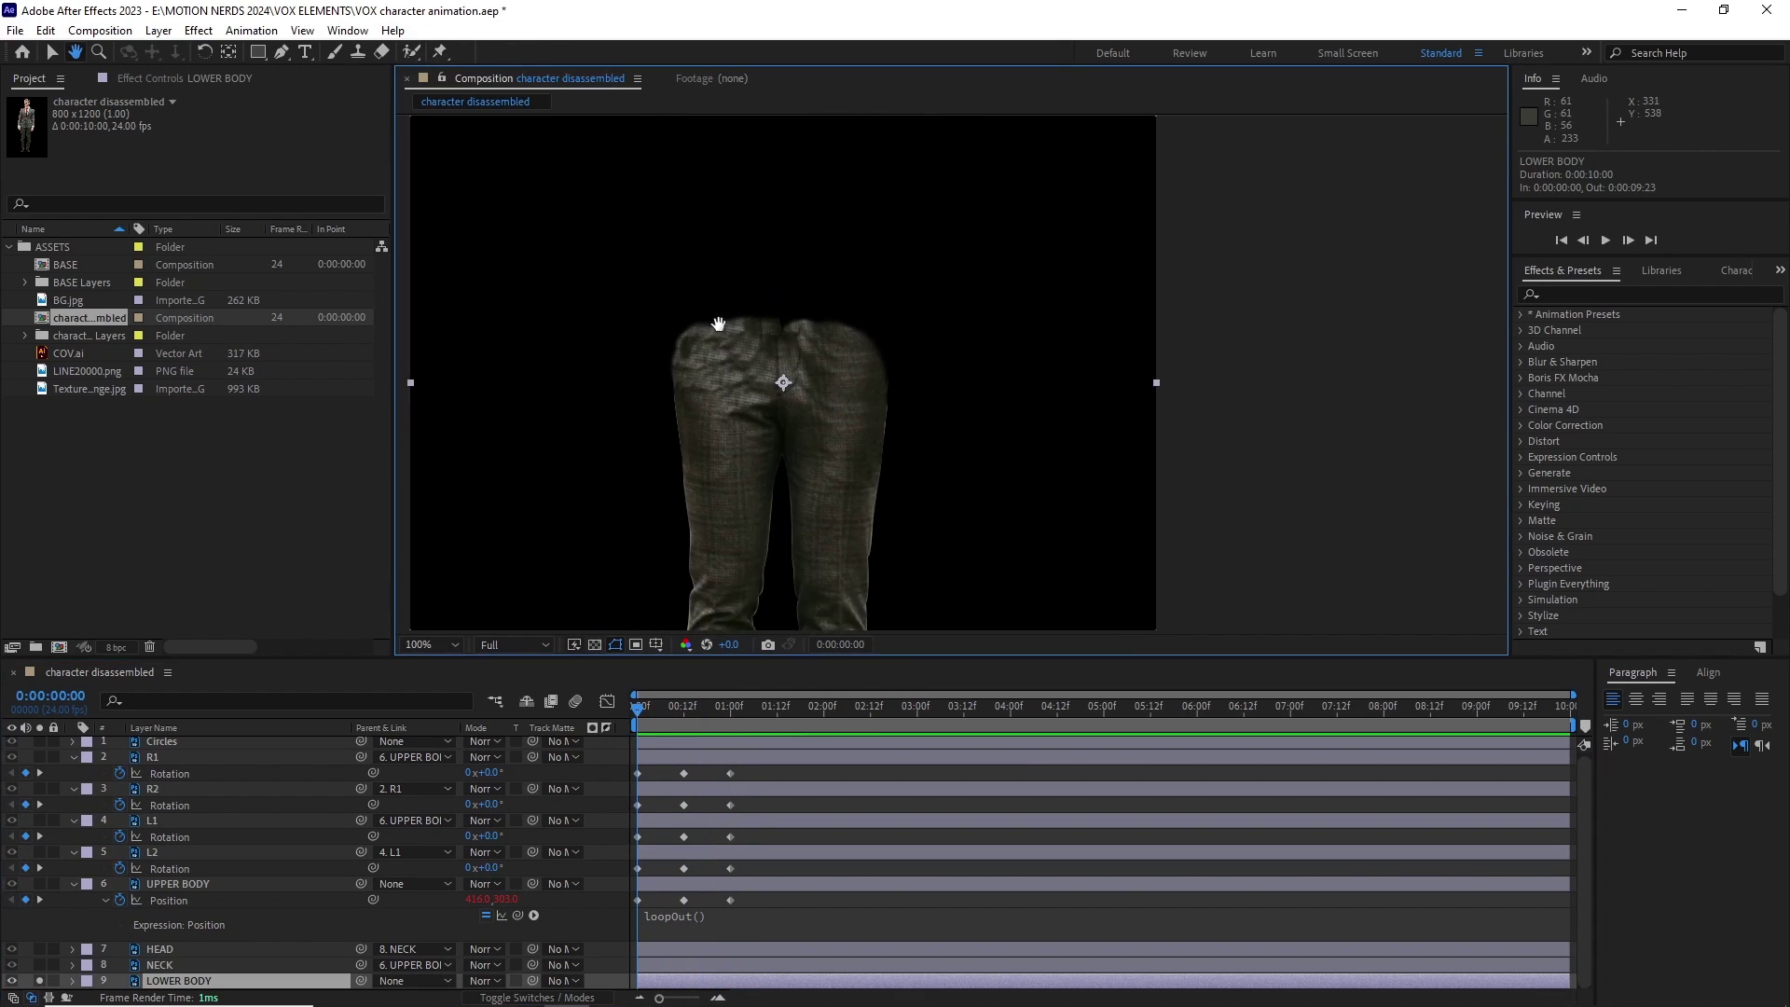
left_click(39, 885)
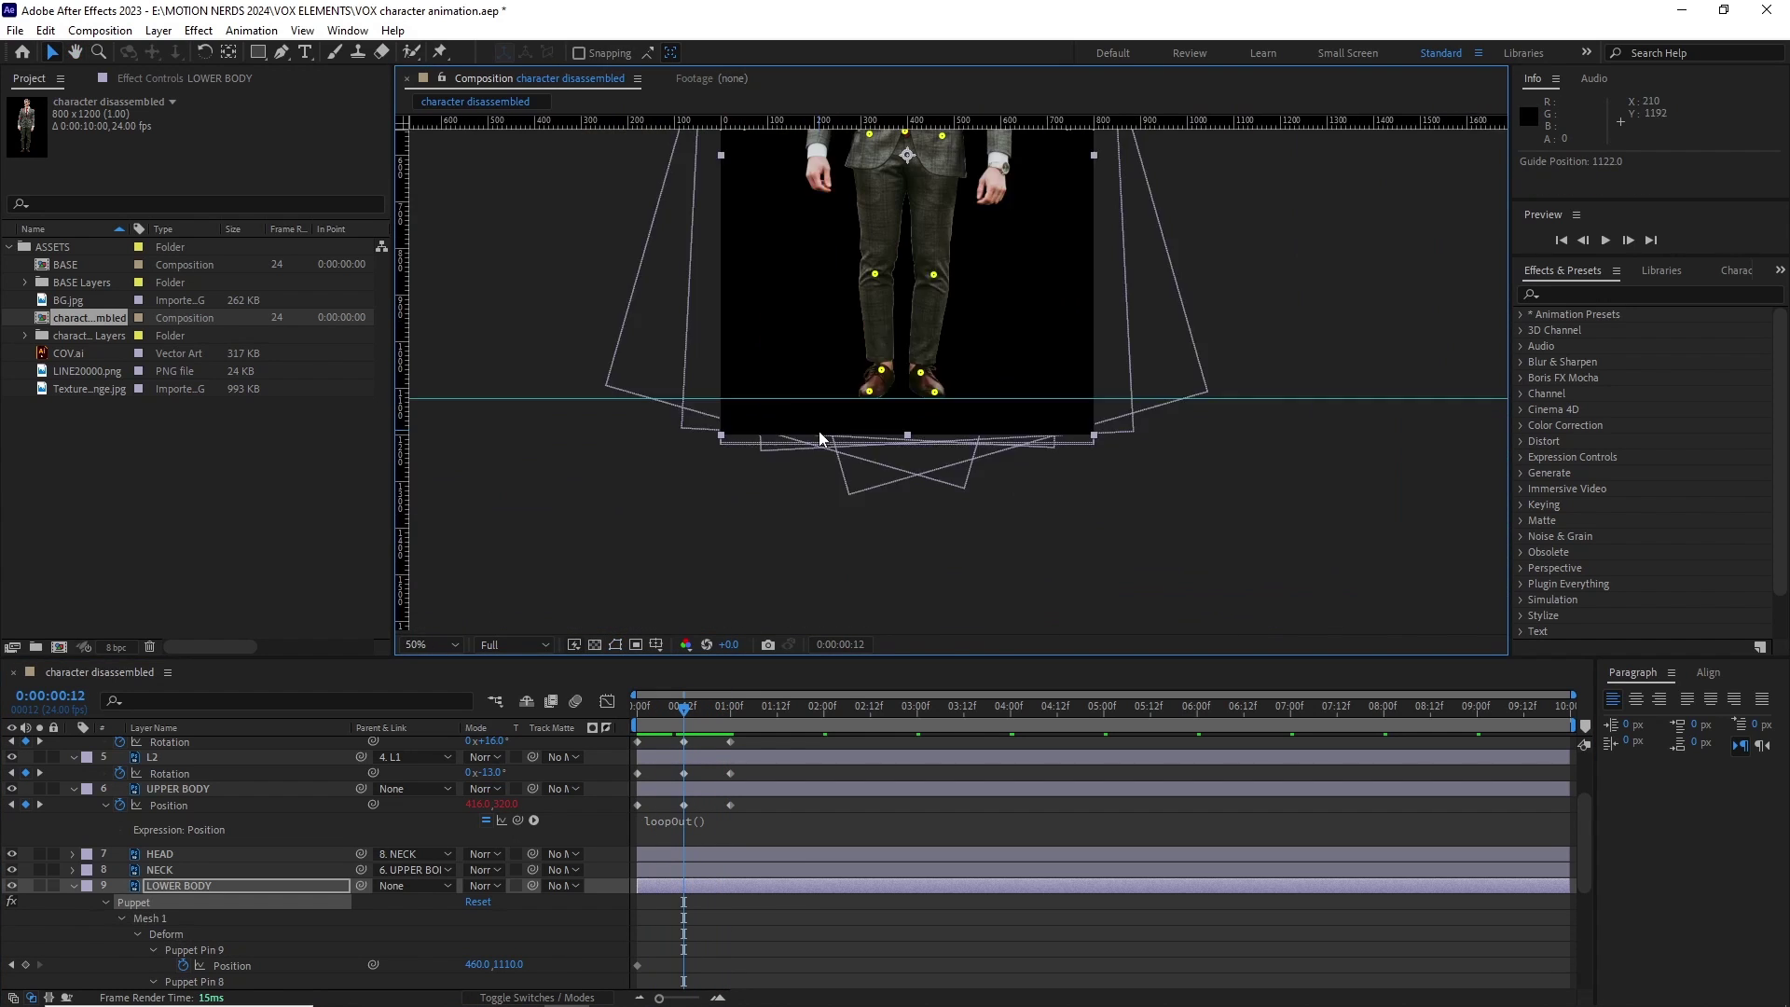
At frame 12, move the knee, ankle and toe puppet pins of the leg on the image's left side into the bent pose.
scroll(770, 514, "up", 3)
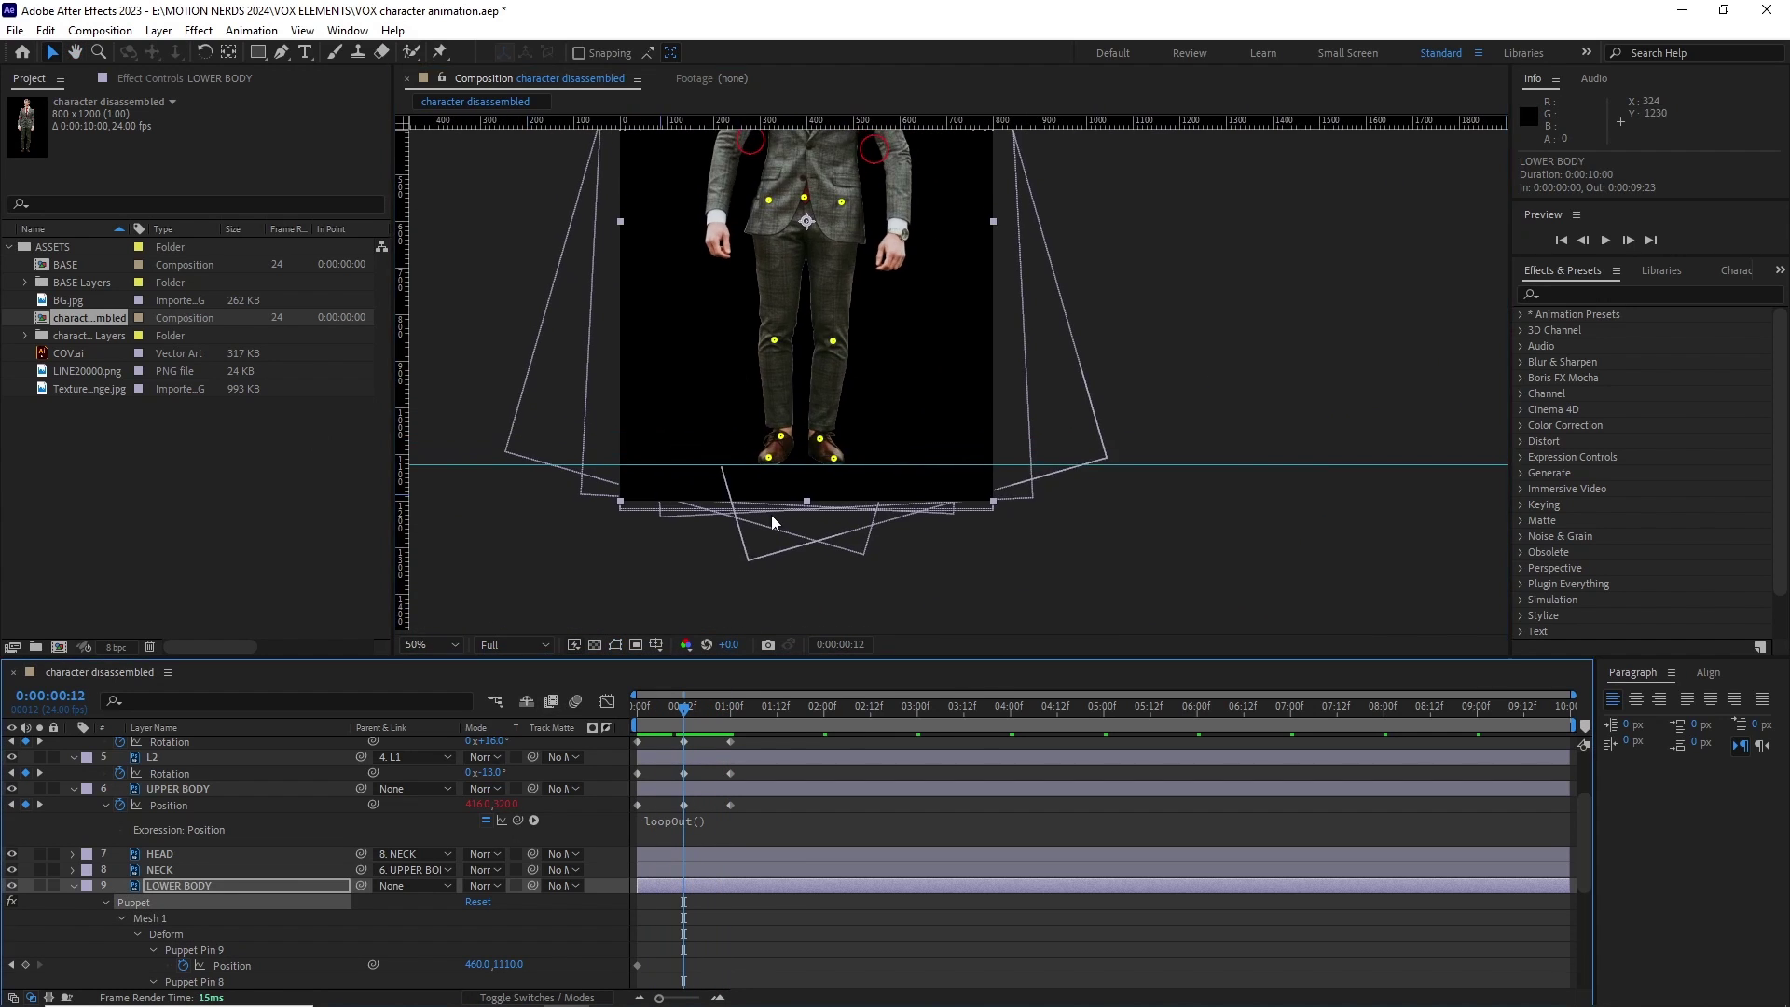
left_click(801, 520)
left_click_drag(782, 333, 811, 334)
left_click_drag(809, 340, 811, 415)
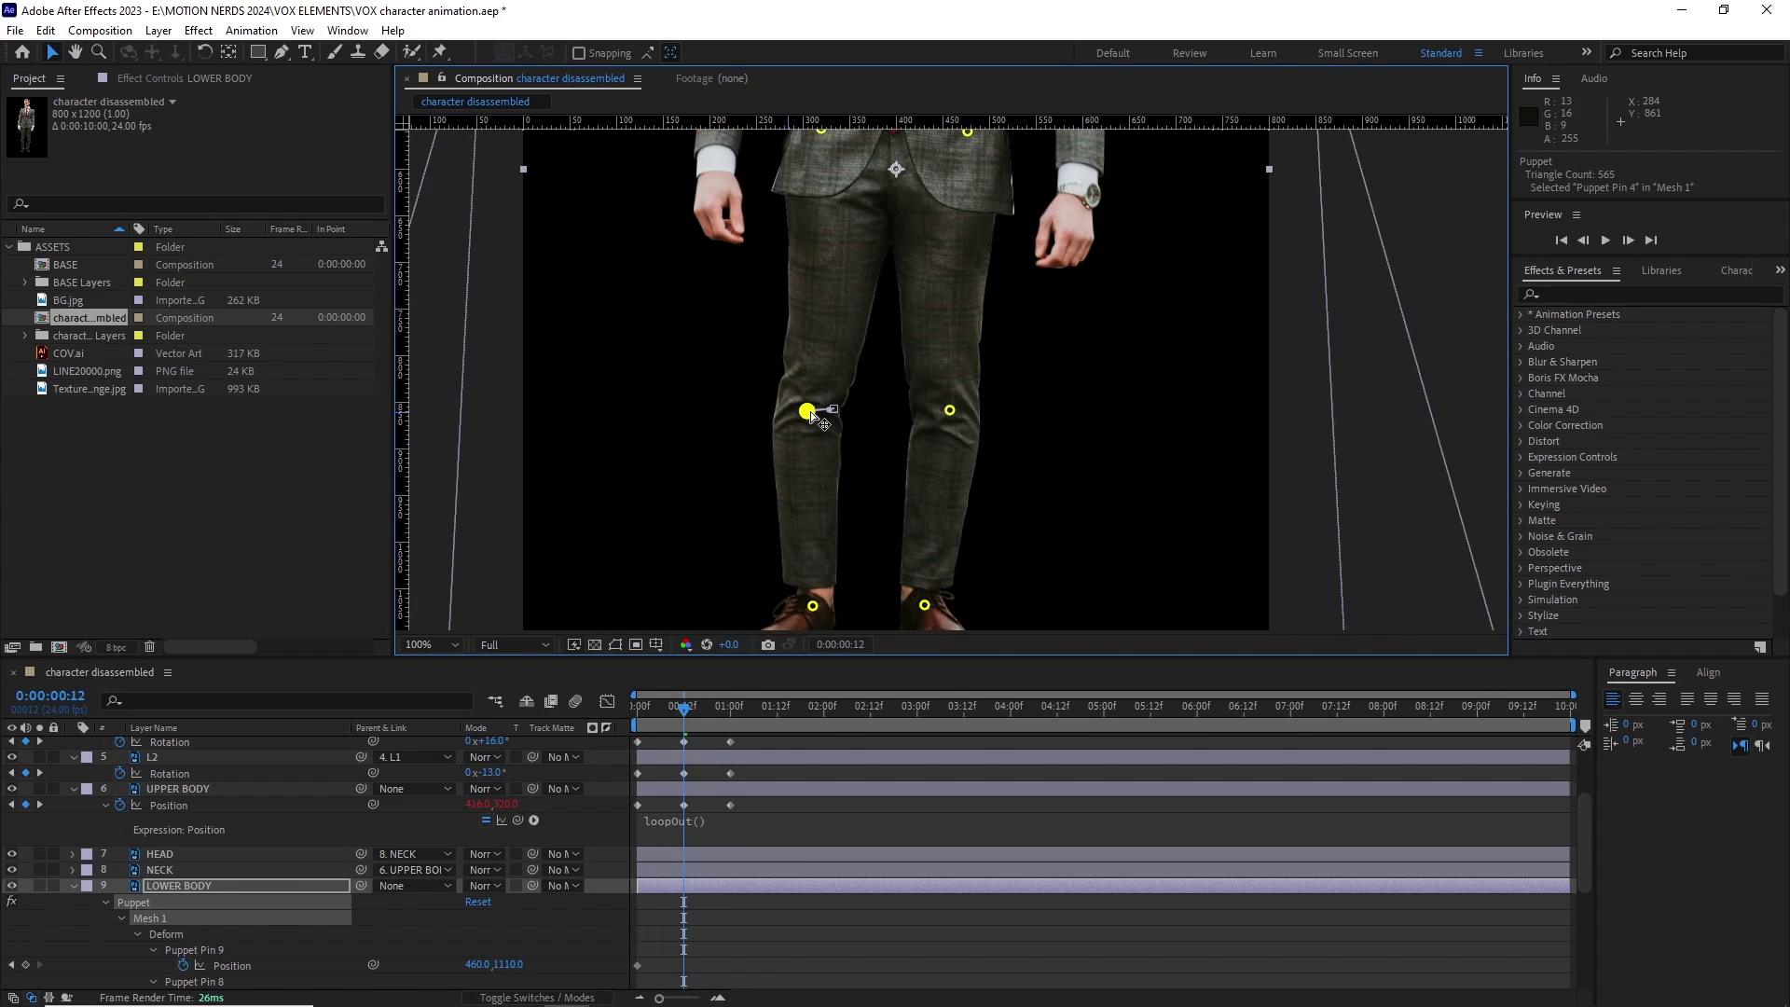
left_click_drag(826, 546, 830, 483)
scroll(753, 903, "down", 3)
scroll(753, 904, "up", 2)
left_click_drag(809, 577, 817, 578)
left_click_drag(792, 503, 804, 438)
At frame 12, shift the knee and toe pins of the leg on the image's right side outward, placing the toe pin at 482, 1110.
mouse_move(684, 711)
left_mouse_down()
mouse_move(640, 713)
mouse_move(685, 713)
left_mouse_up()
left_click_drag(832, 325, 843, 325)
left_click_drag(834, 559, 843, 559)
key("ctrl+z")
left_click_drag(807, 520, 854, 560)
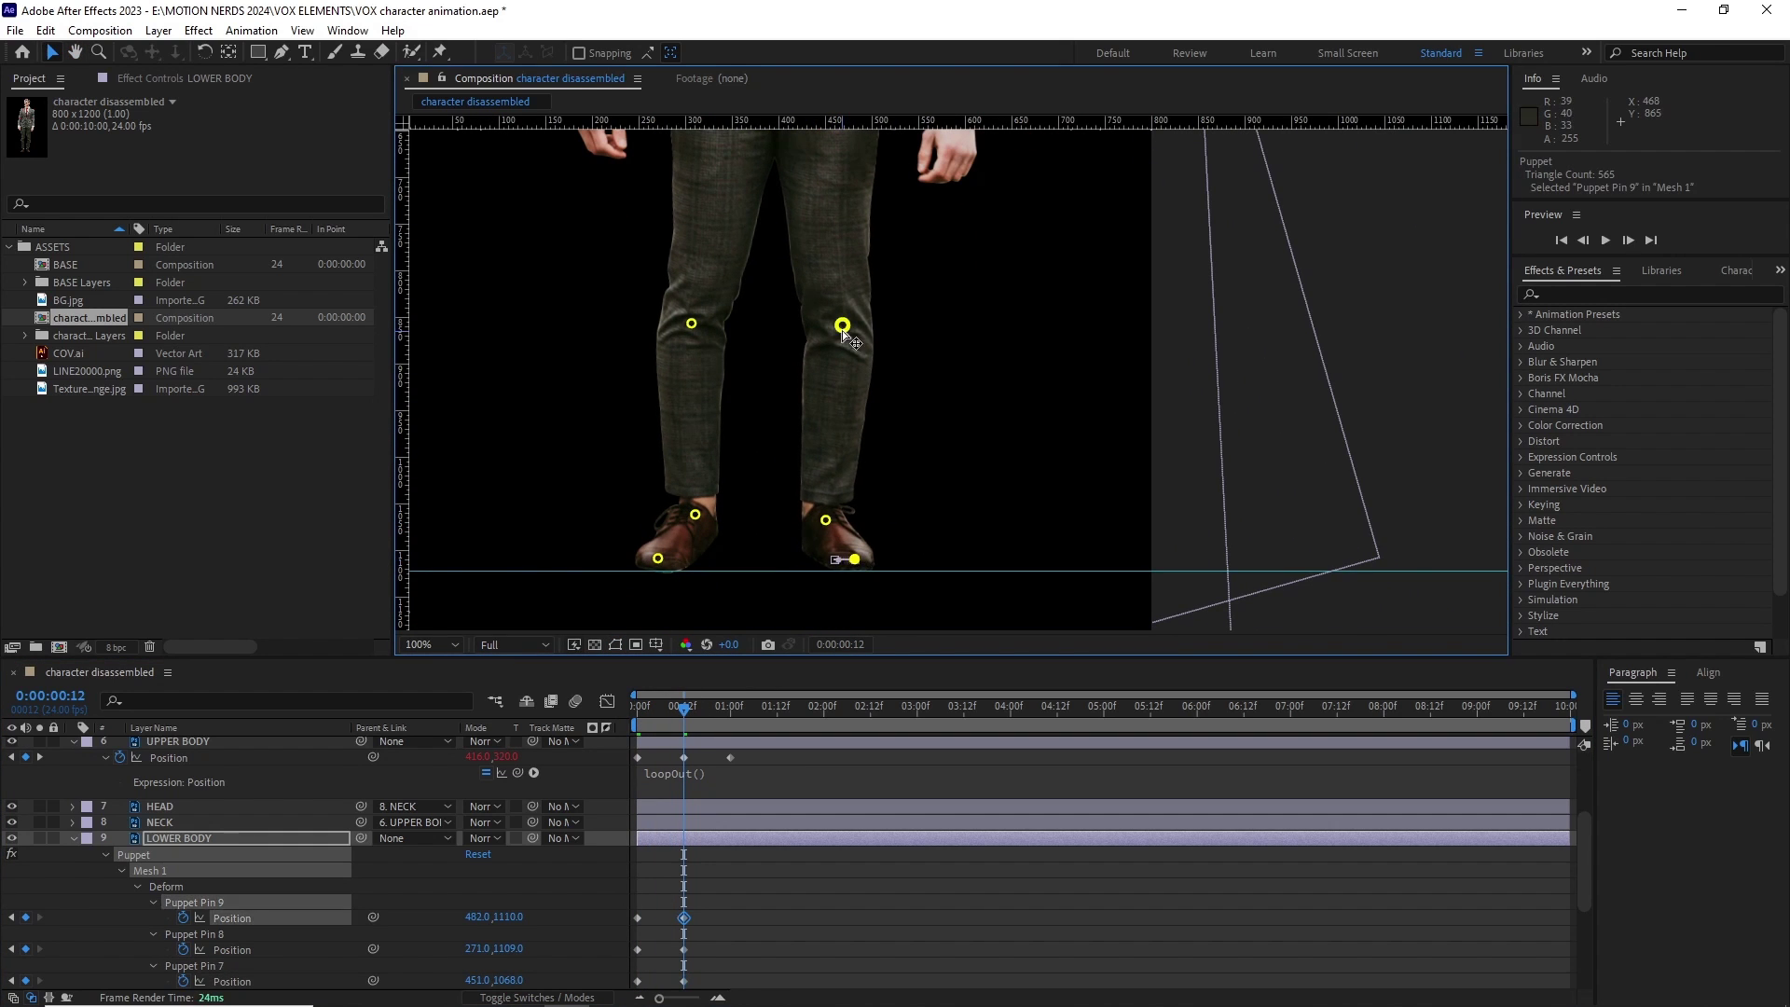
left_click_drag(850, 331, 857, 335)
left_click_drag(684, 711, 639, 710)
left_click_drag(640, 710, 685, 679)
Spread the same leg further at frame 12, with the toe pin at 503, 1110, the ankle pin at 476, 1068 and the knee slightly outward.
left_click_drag(862, 523, 872, 553)
left_click_drag(871, 593, 886, 592)
left_click_drag(842, 555, 850, 554)
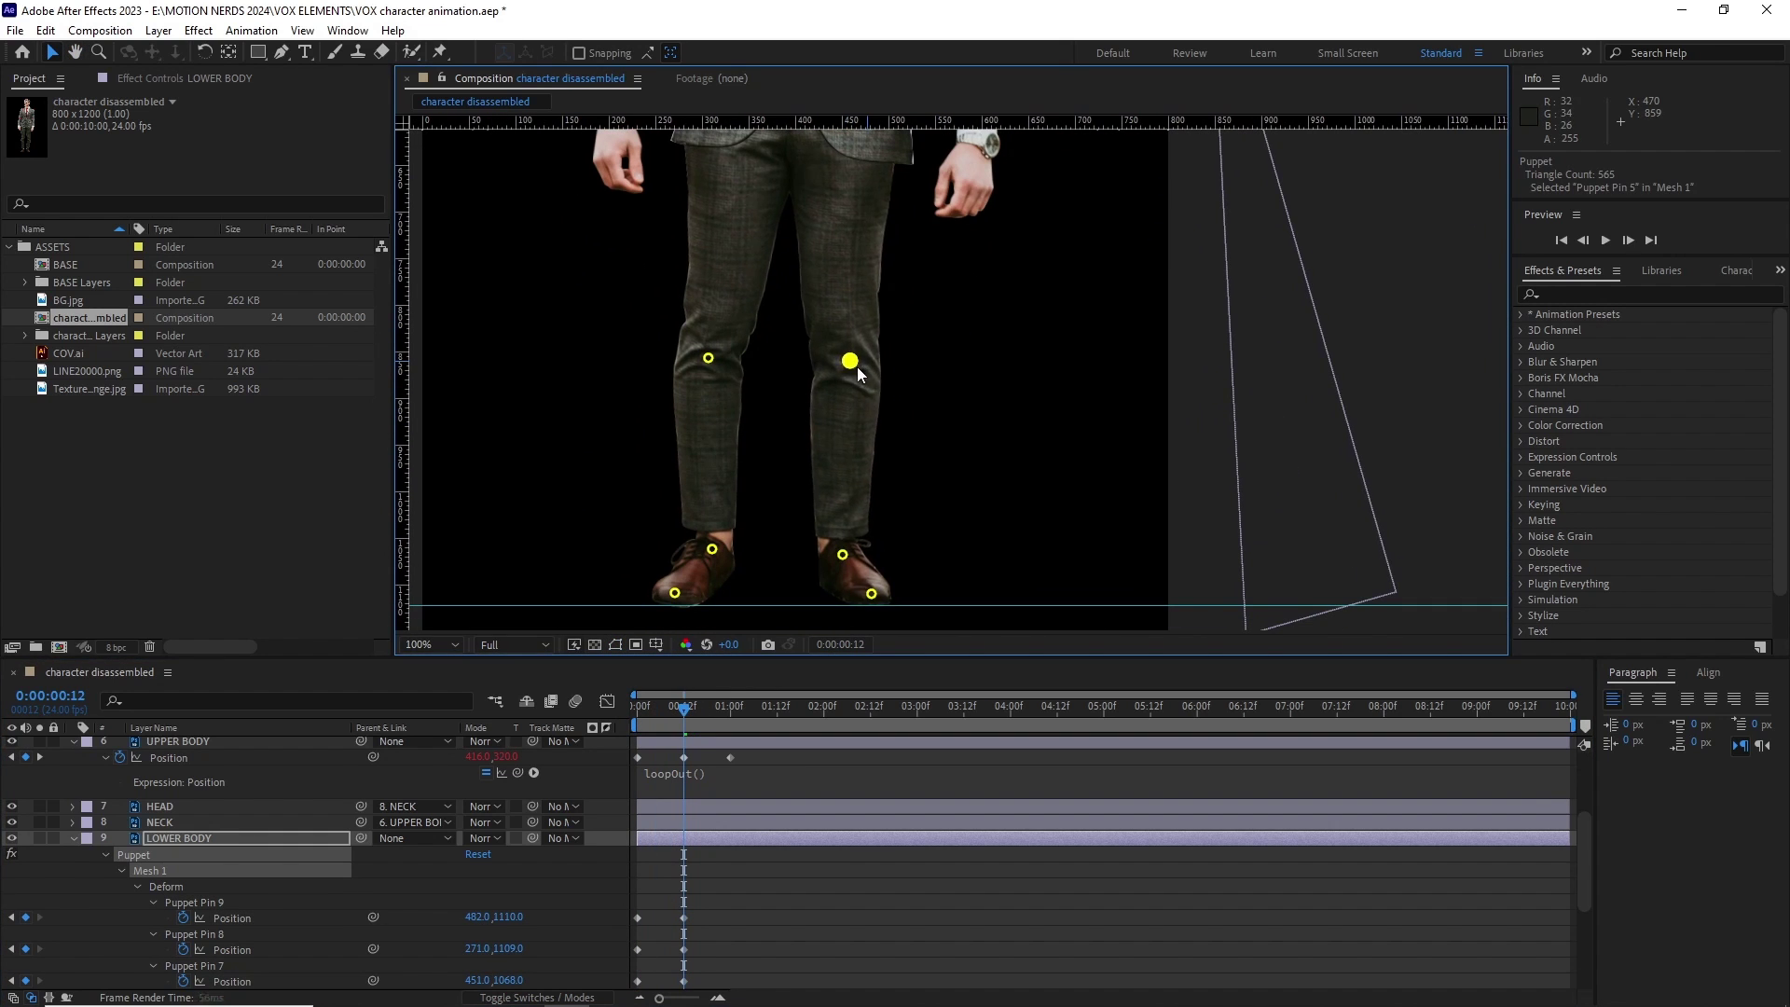
left_click_drag(850, 362, 856, 365)
left_click_drag(886, 593, 889, 592)
left_click_drag(851, 555, 860, 555)
Fine-tune the knee pin of the leg on the image's left side at frame 12 and check the leg motion.
mouse_move(684, 710)
left_mouse_down()
mouse_move(637, 711)
mouse_move(684, 711)
left_mouse_up()
left_click_drag(718, 373, 897, 386)
left_click_drag(888, 371, 899, 371)
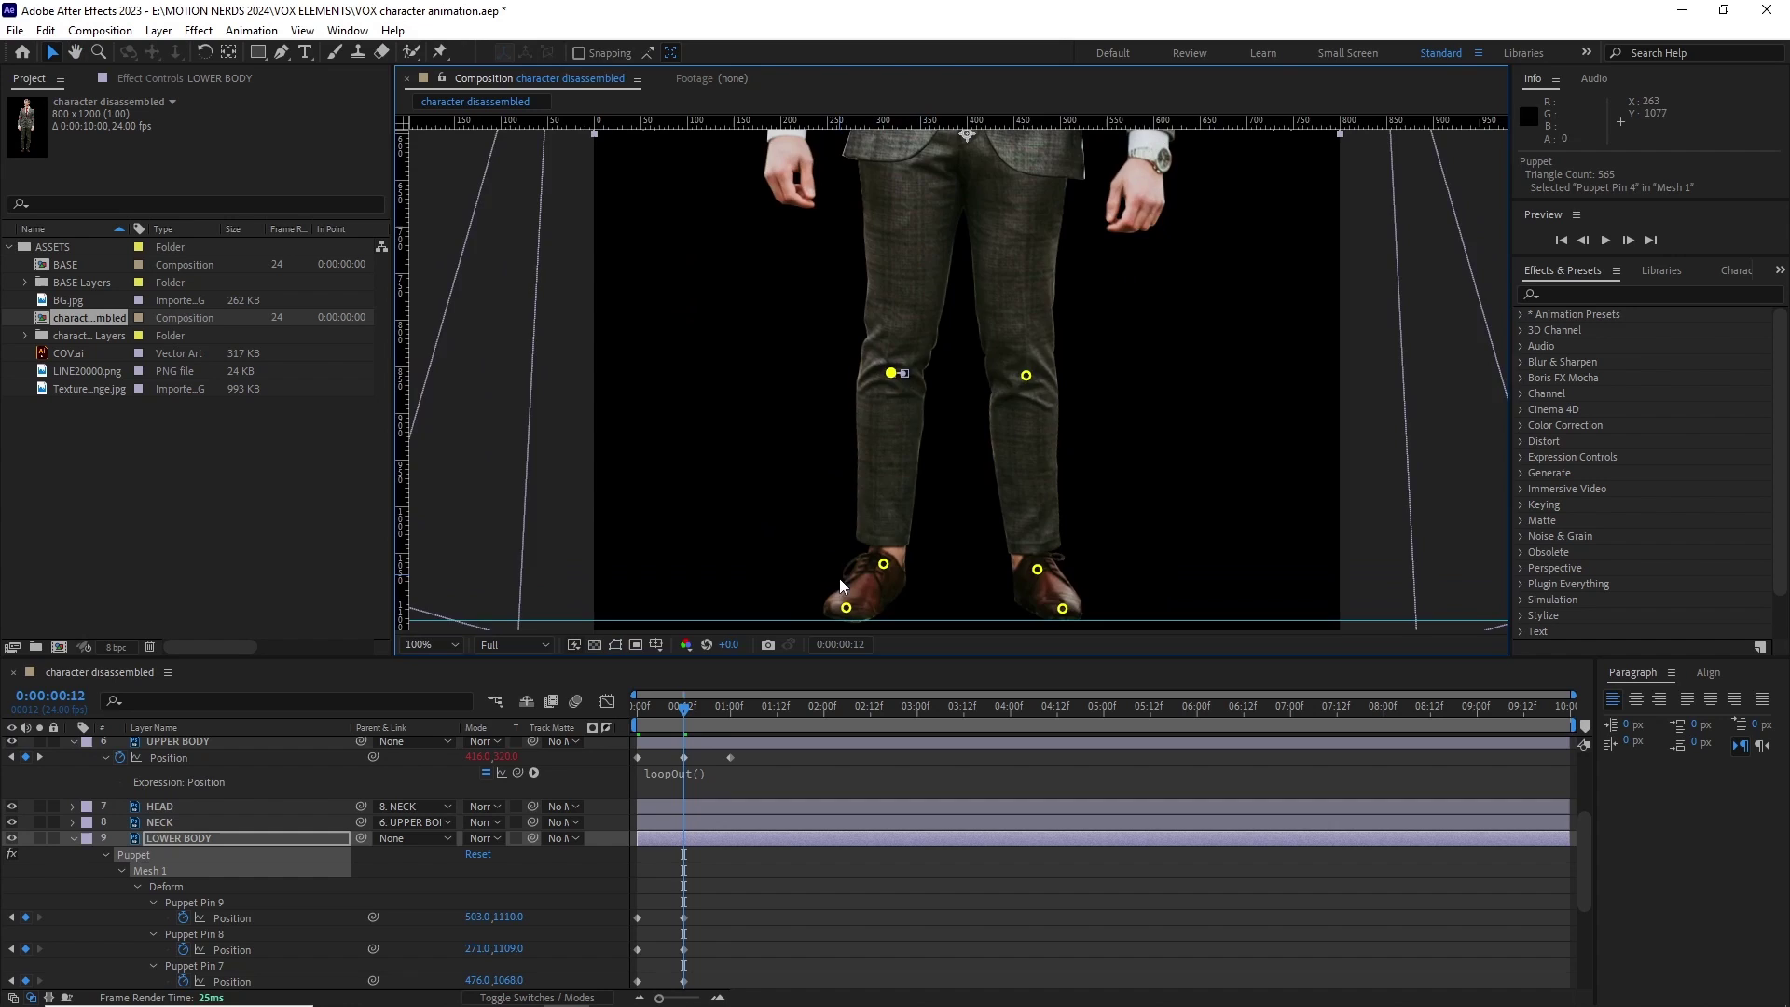
scroll(783, 575, "down", 1)
left_click_drag(684, 711, 648, 713)
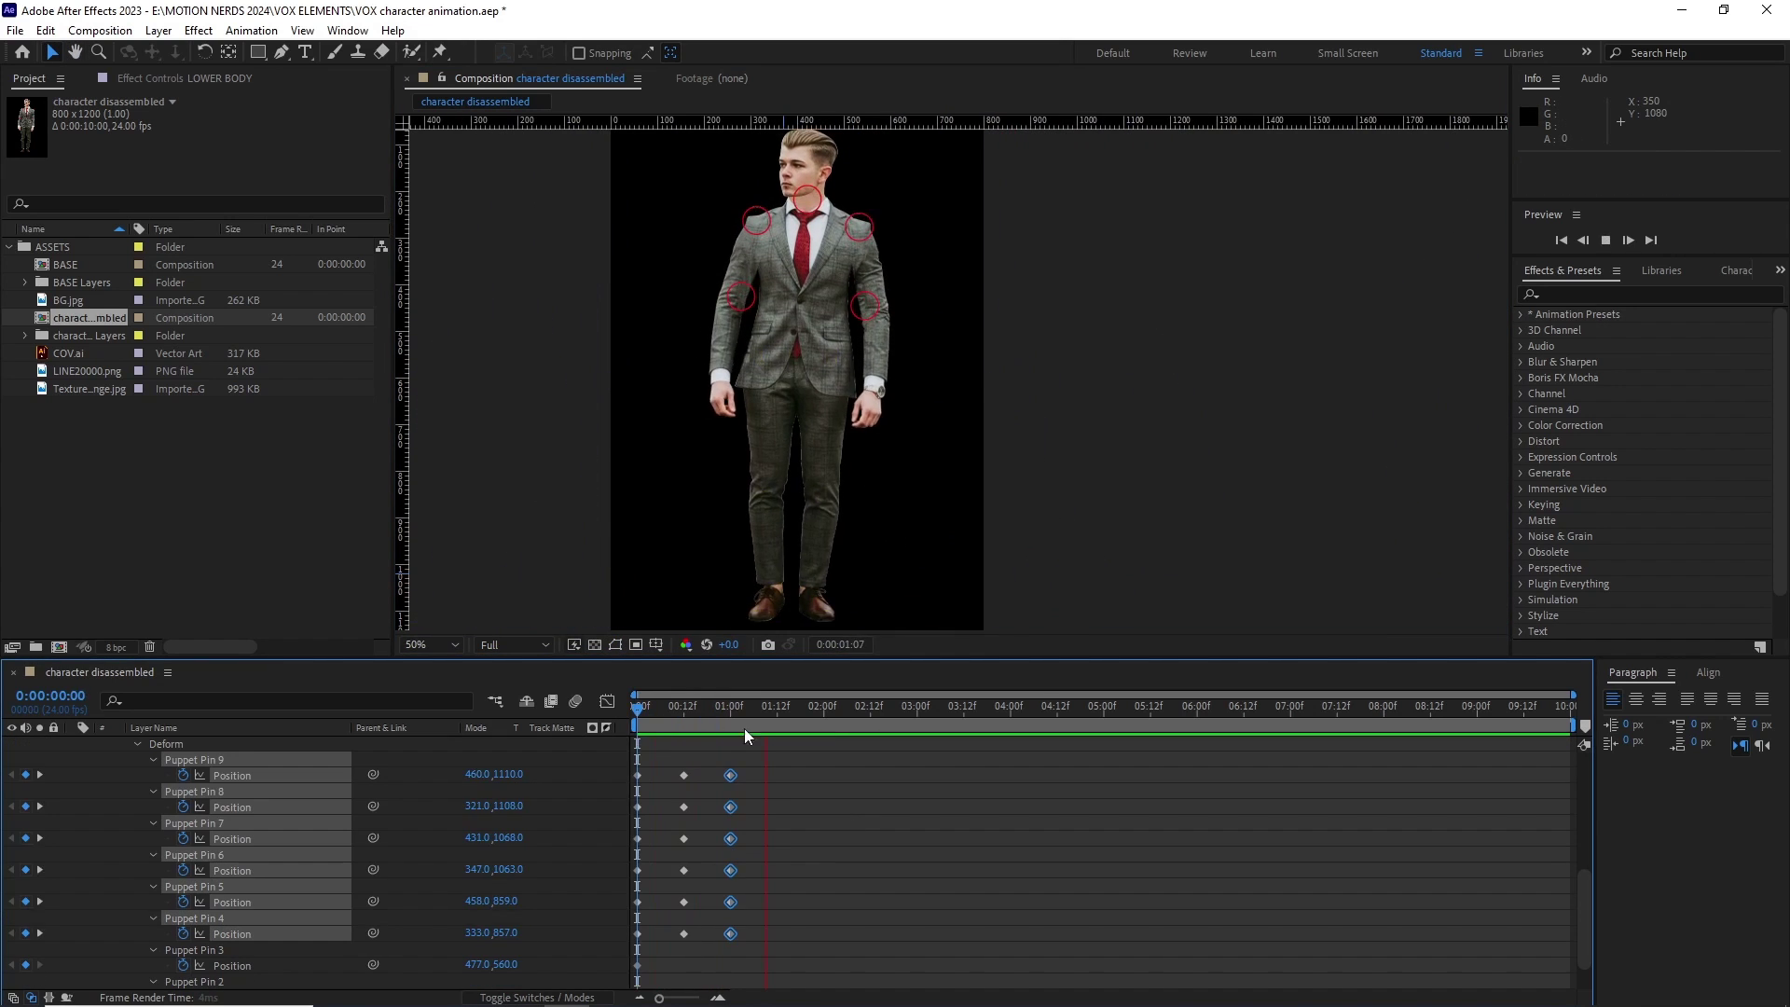
Delete the 1:00 keyframes of the arm rotations and leg pins and paste their first two keyframes at 2:00, previewing the motion.
left_click_drag(743, 714, 678, 735)
key("Delete")
left_click_drag(701, 759, 634, 945)
scroll(758, 727, "up", 6)
left_click_drag(758, 716, 636, 742)
key("ctrl+v")
scroll(813, 740, "down", 5)
key("space")
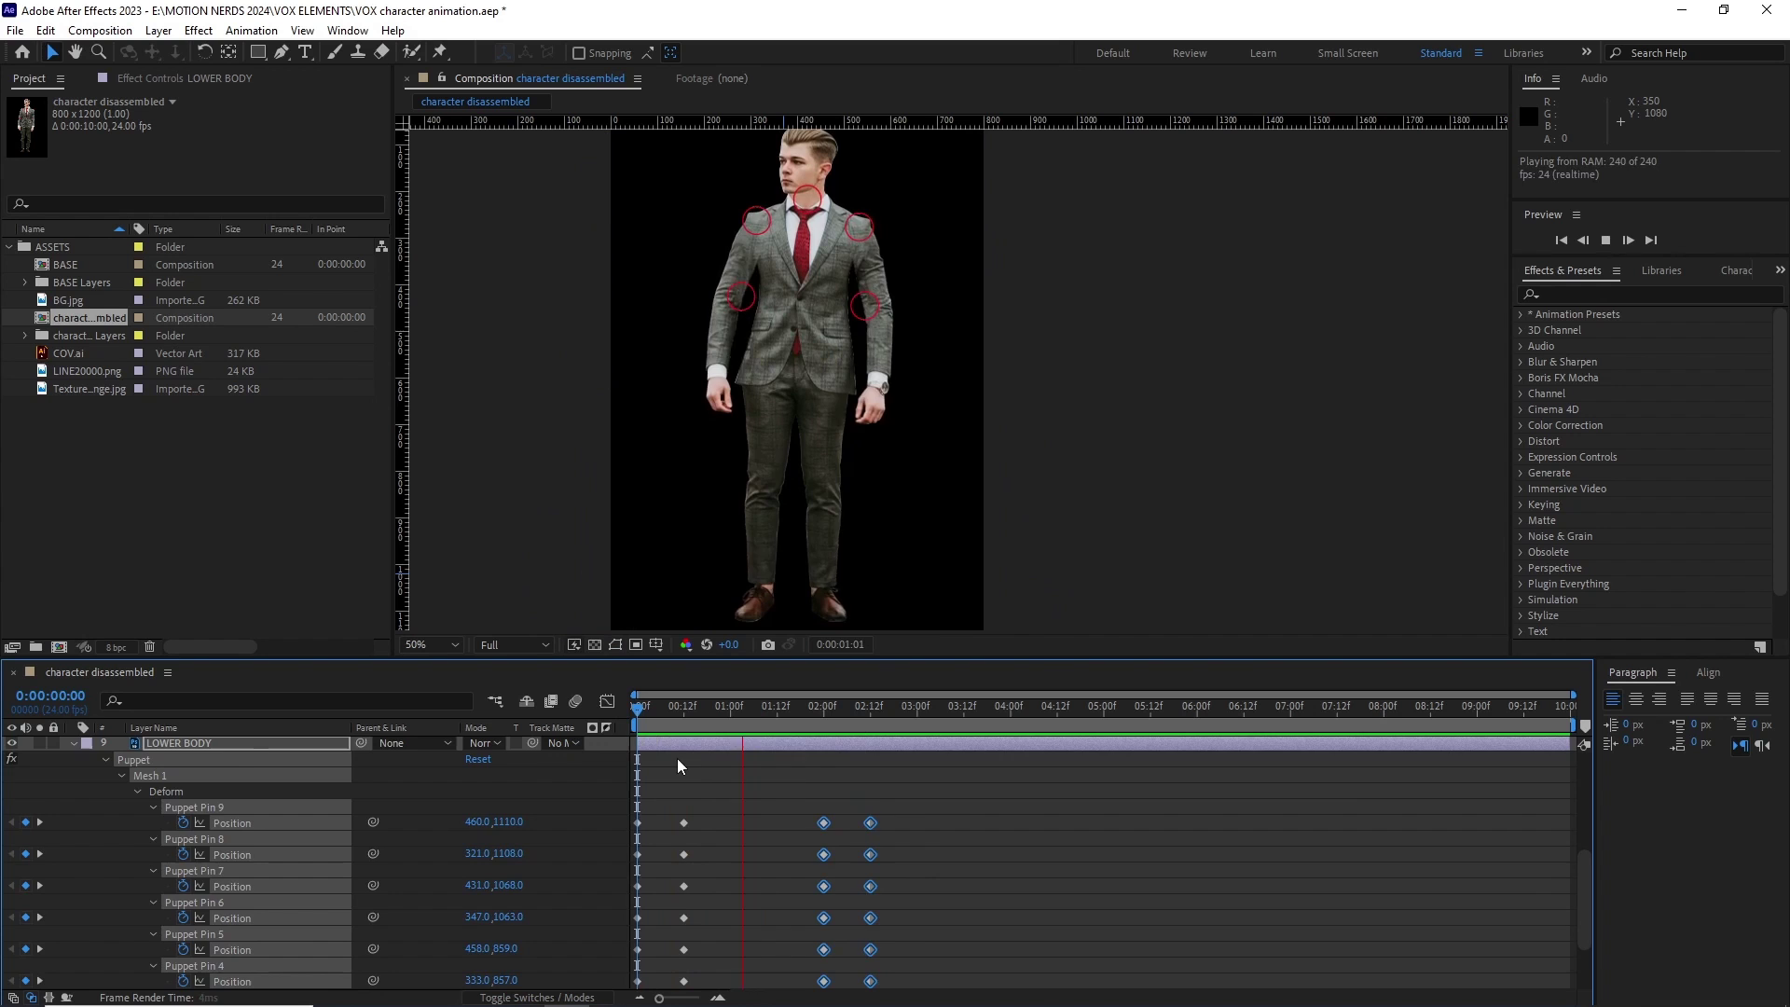
Time-reverse the LOWER BODY puppet pin keyframes at 2:00 and 2:12.
key("space")
scroll(856, 930, "down", 1)
right_click(822, 935)
mouse_move(853, 925)
left_click(1100, 925)
Paste the 2:00 and 2:12 rotation keyframes of R1, R2, L1 and L2 at 4:00.
left_click_drag(862, 713, 965, 748)
key("u")
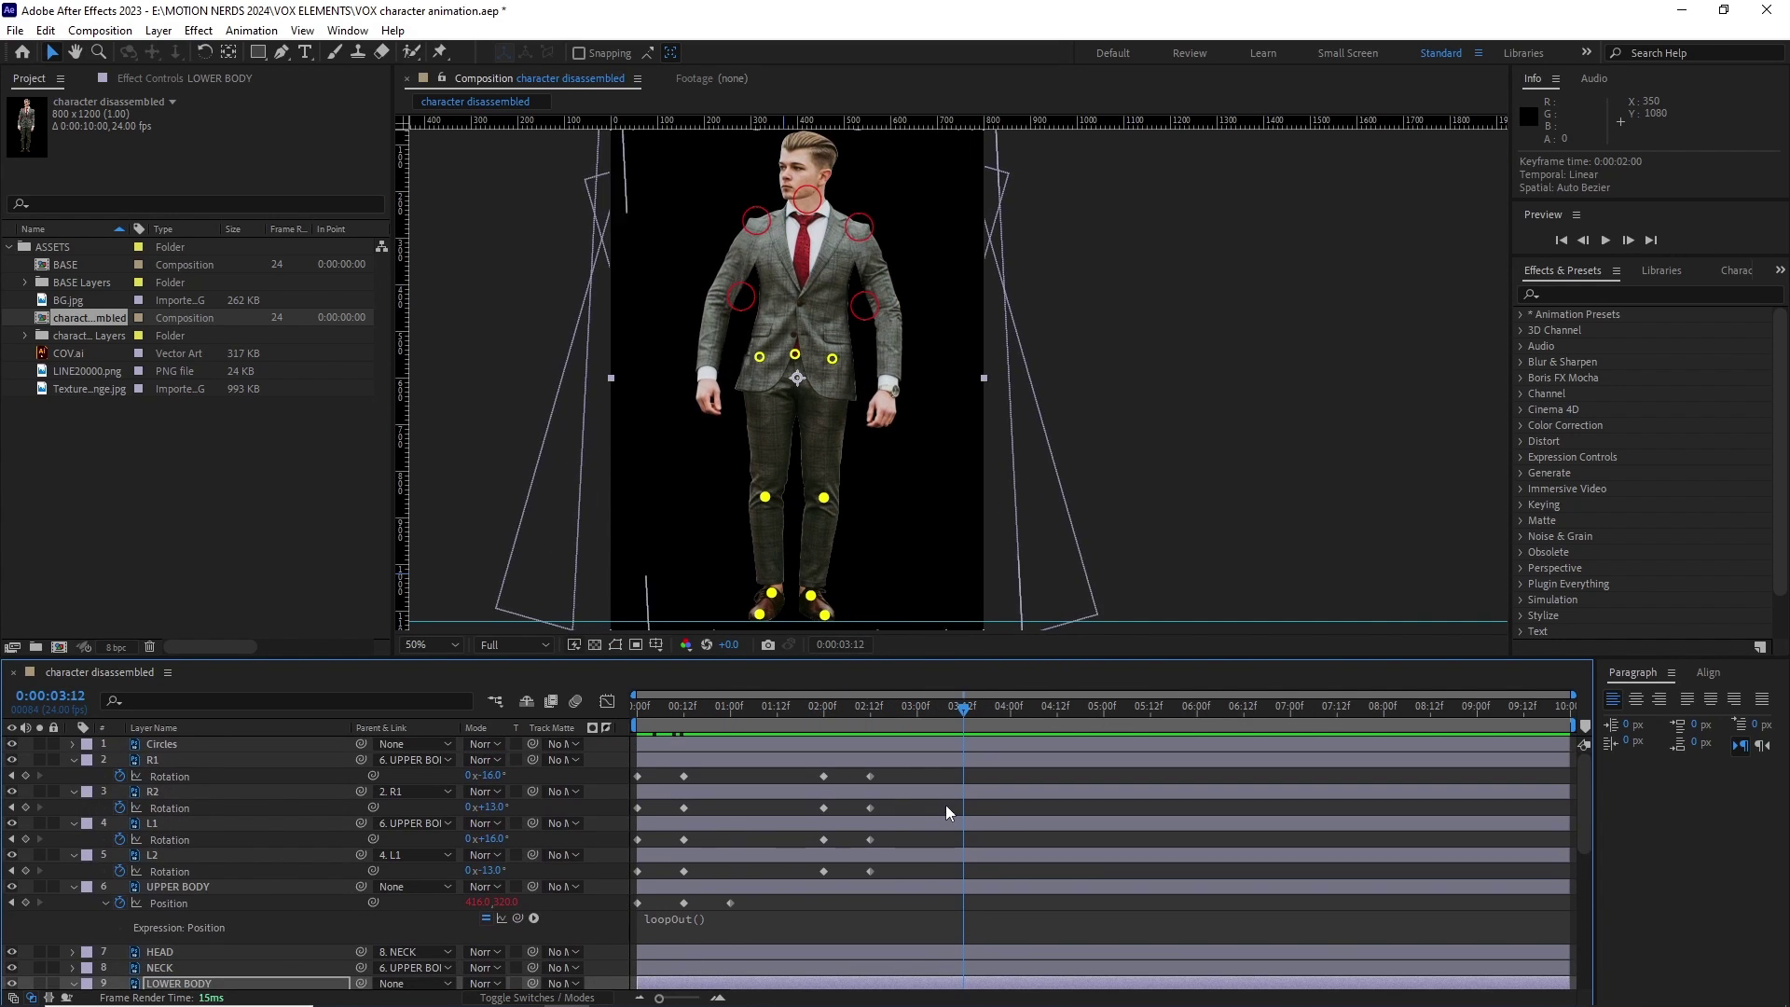
left_click(1003, 714)
left_click(808, 761)
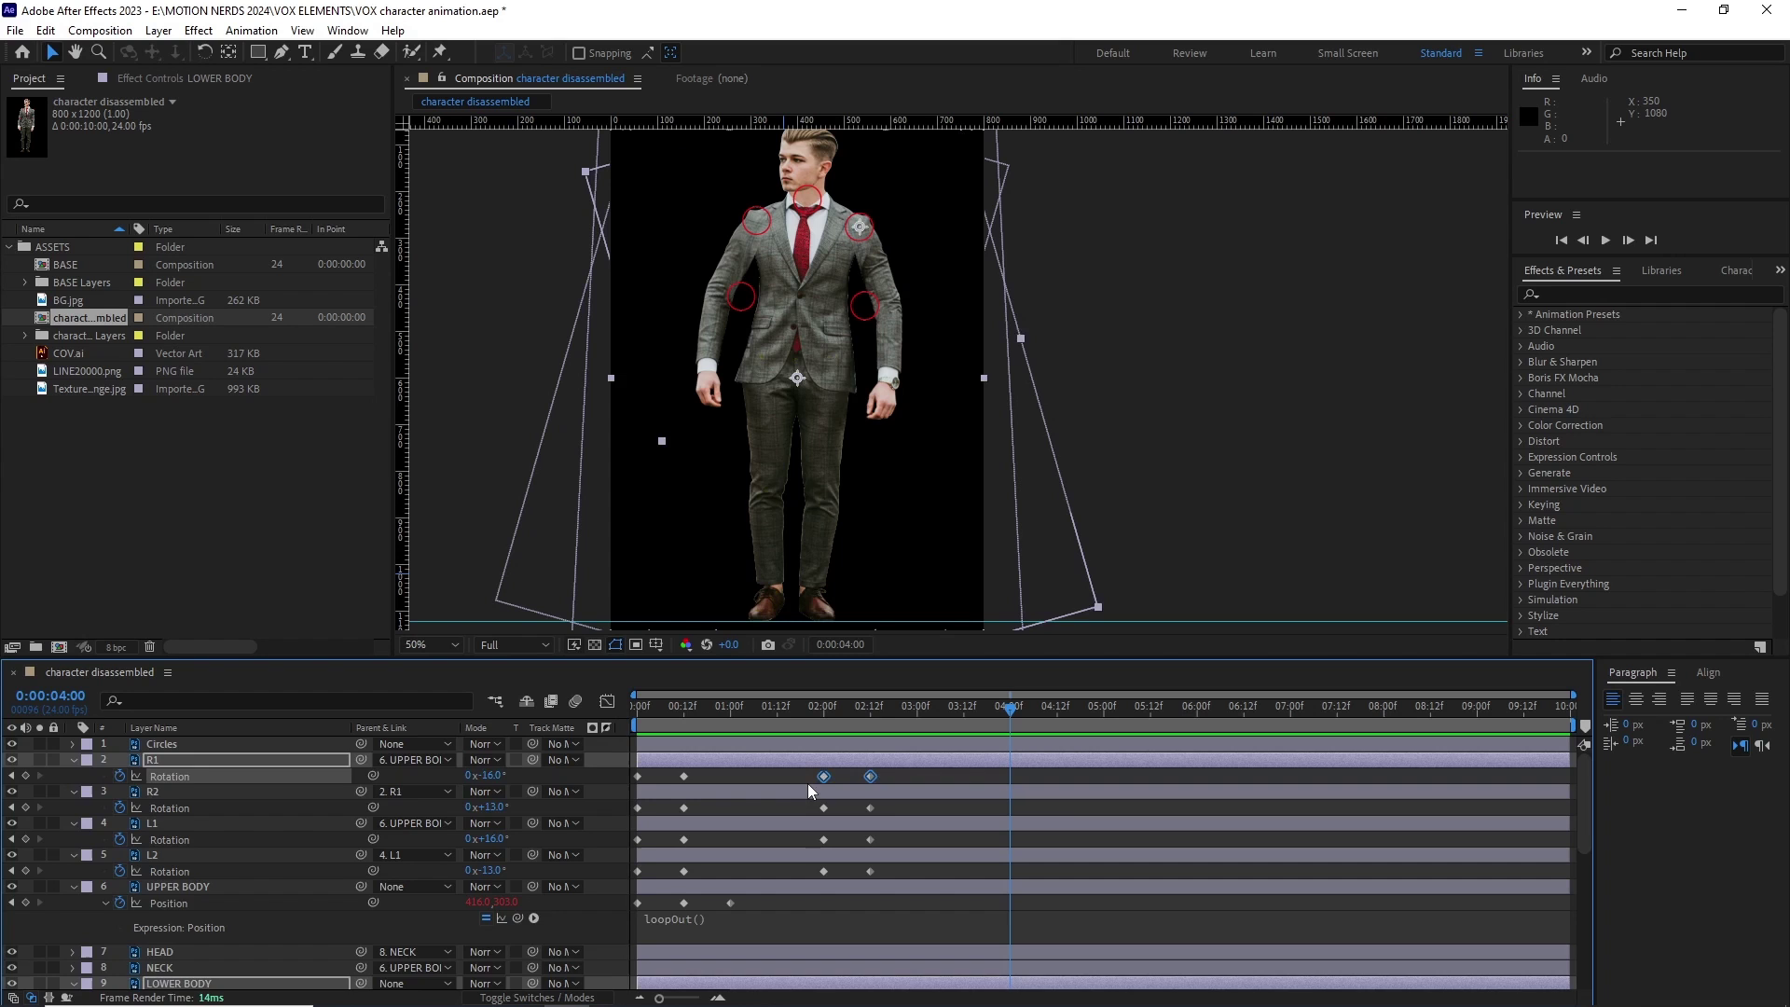
key("ctrl+v")
left_click(841, 811)
key("ctrl+v")
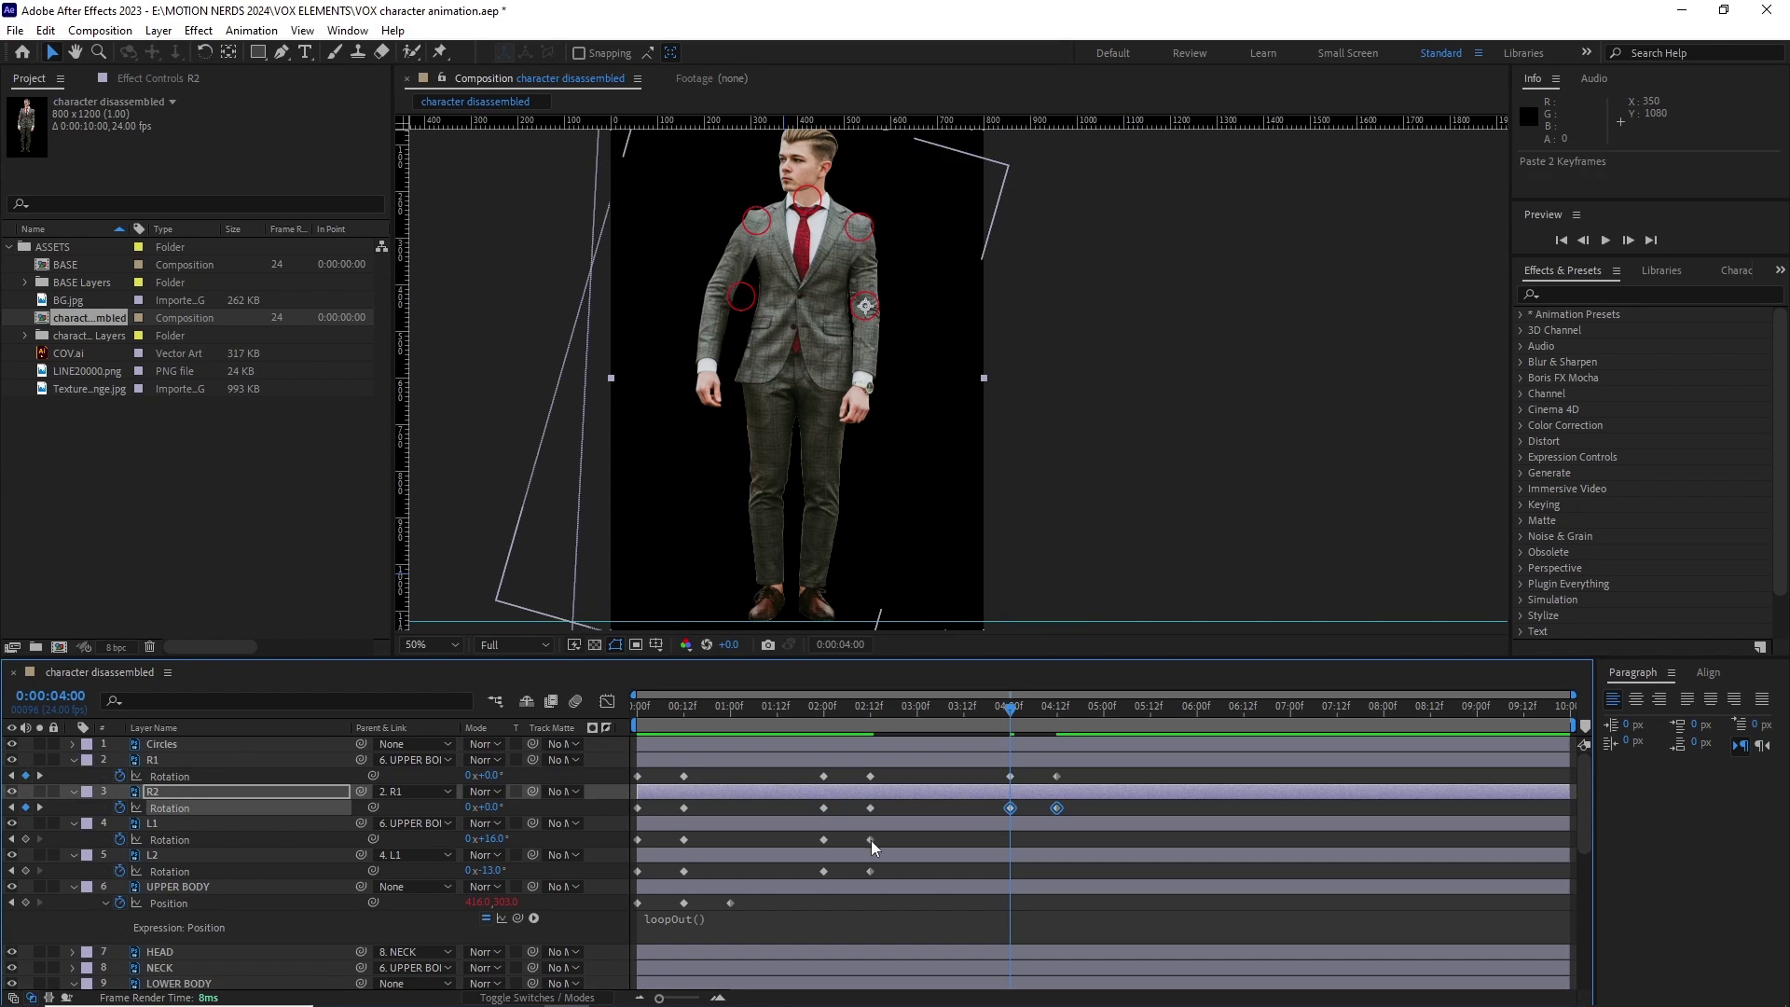
left_click(870, 841)
key("ctrl+v")
left_click(894, 875)
key("ctrl+v")
left_click_drag(898, 722, 925, 727)
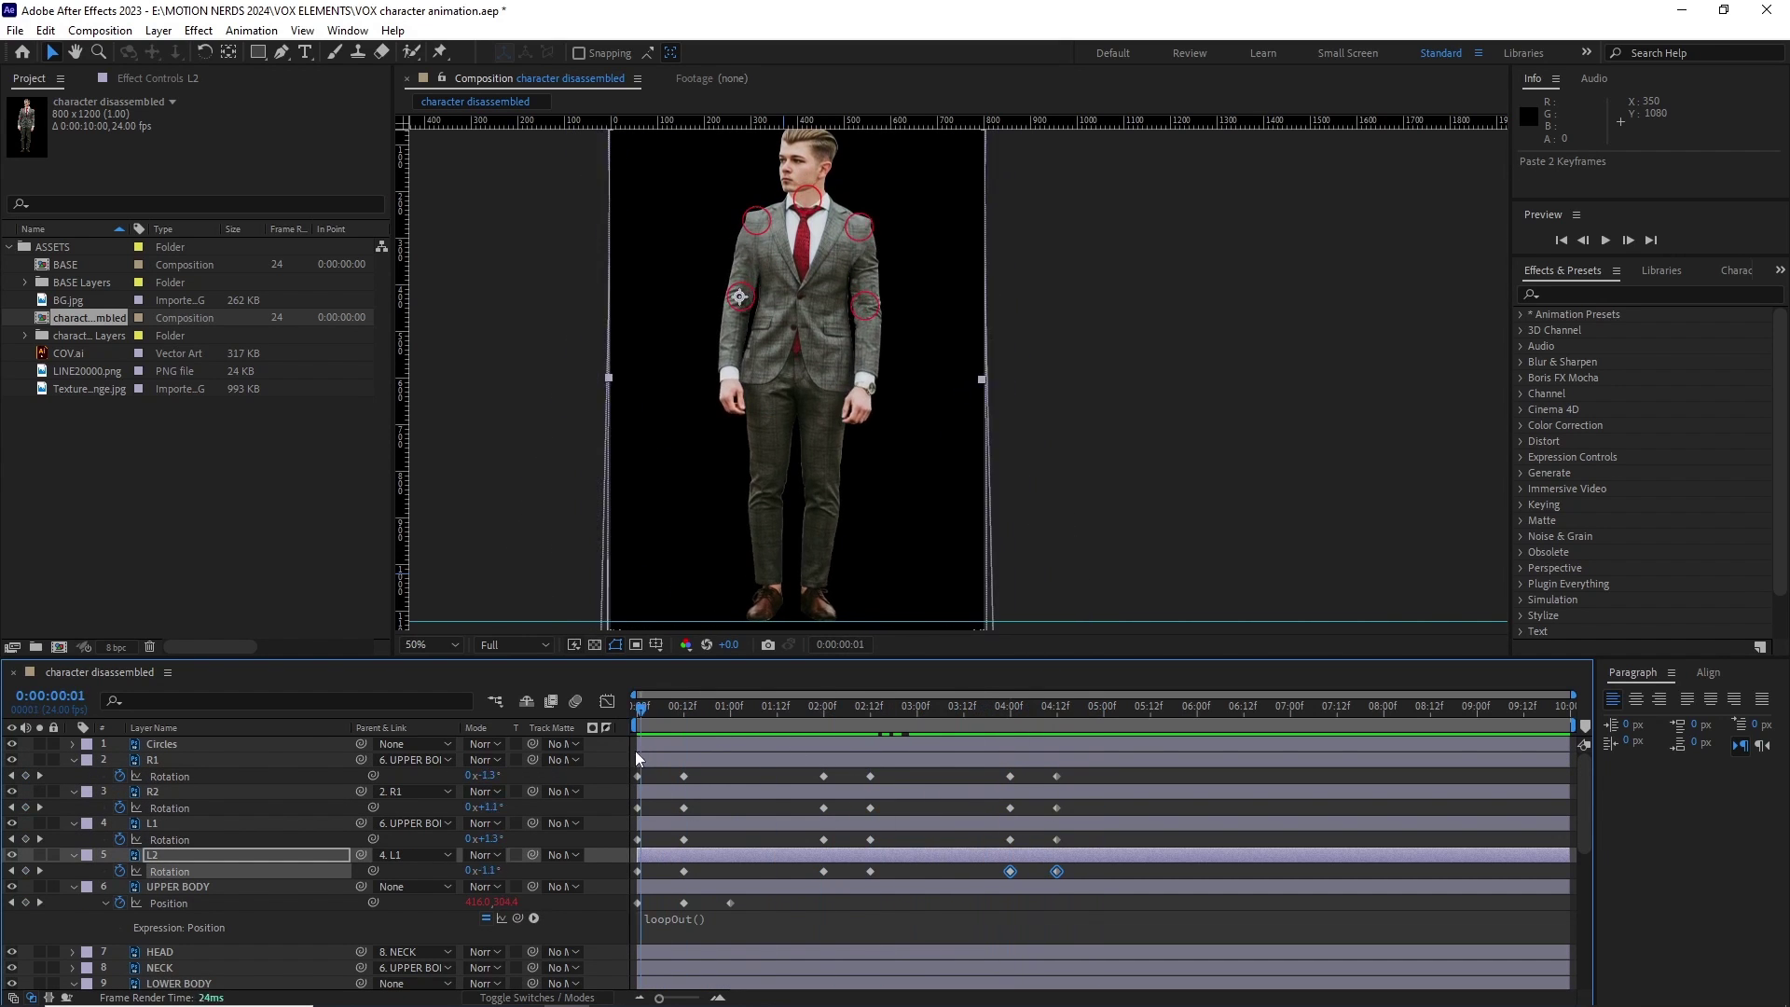
Copy the LOWER BODY puppet pin keyframes from 2:00 and 2:12 to 4:00.
left_click_drag(1146, 736, 804, 908)
scroll(897, 870, "down", 7)
key("ctrl+c")
key("ctrl+v")
scroll(1145, 868, "up", 2)
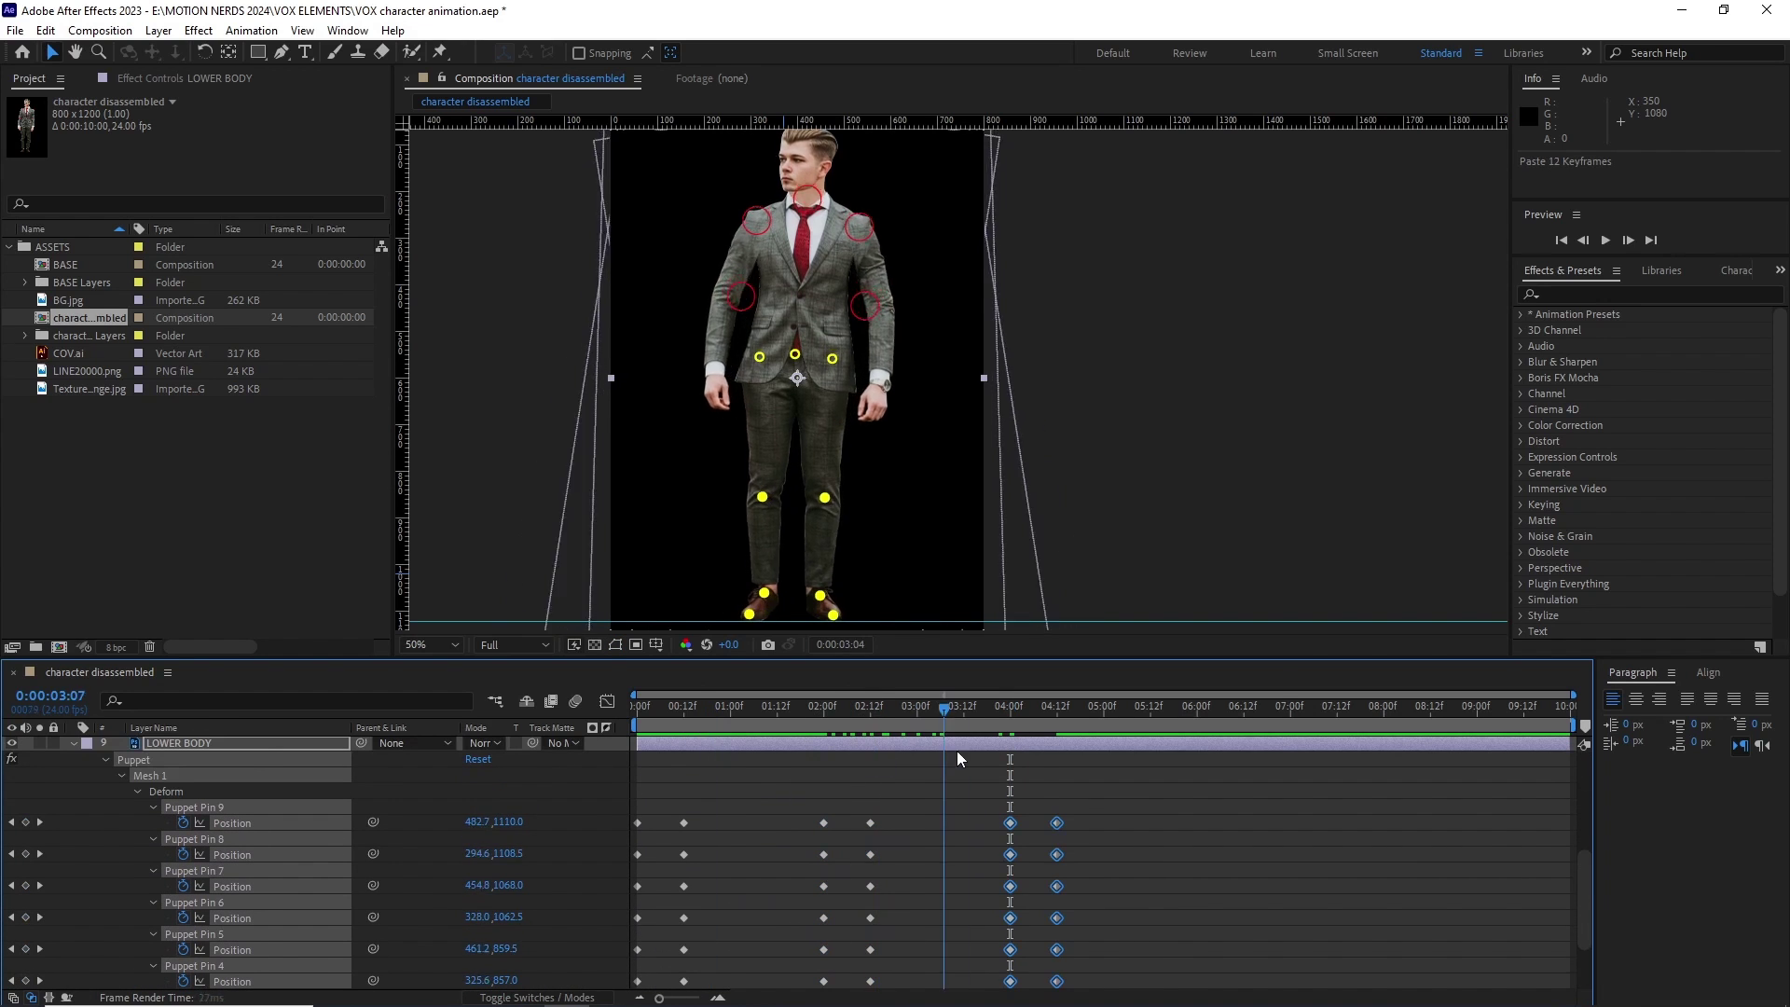
Time-reverse the LOWER BODY puppet pin keyframes at 4:00 and 4:12 and preview the motion.
right_click(1056, 823)
mouse_move(1166, 807)
left_click(1411, 992)
left_click_drag(1010, 725, 863, 727)
key("space")
key("space")
left_click_drag(1122, 727, 696, 733)
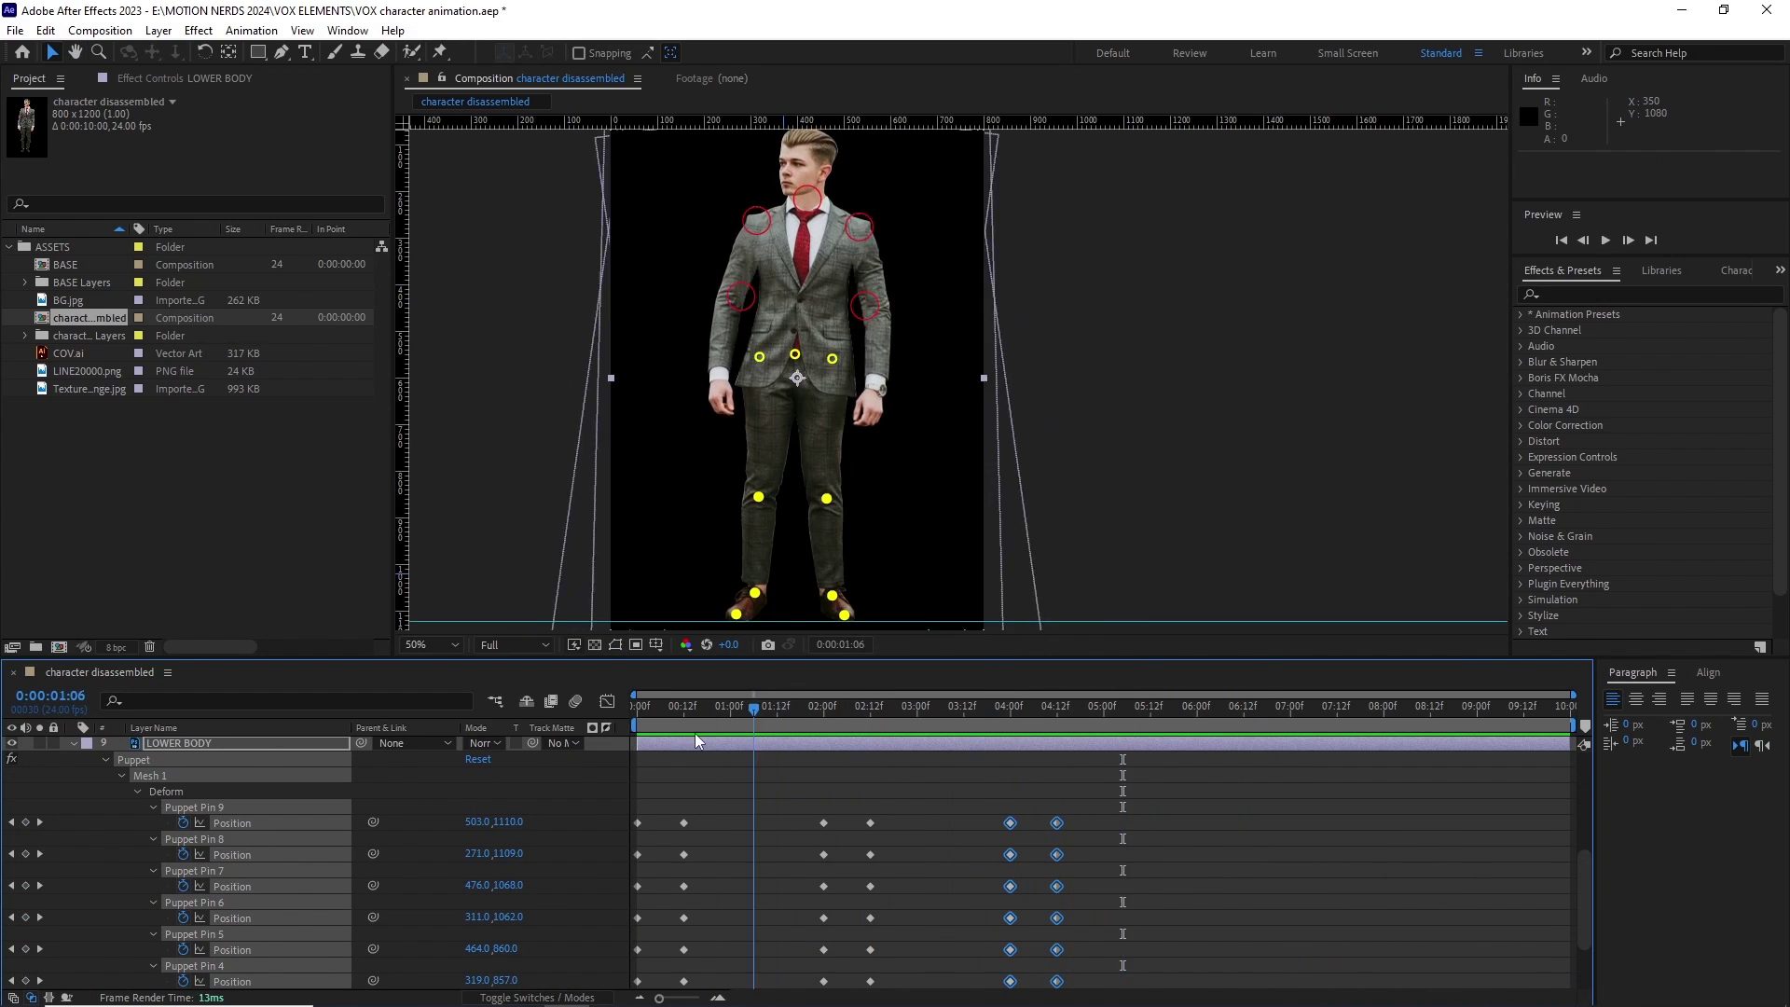
key("space")
Copy the 4:00 and 4:12 rotation keyframes of R1, R2, L1 and L2 and paste them at 5:12.
scroll(1085, 820, "up", 5)
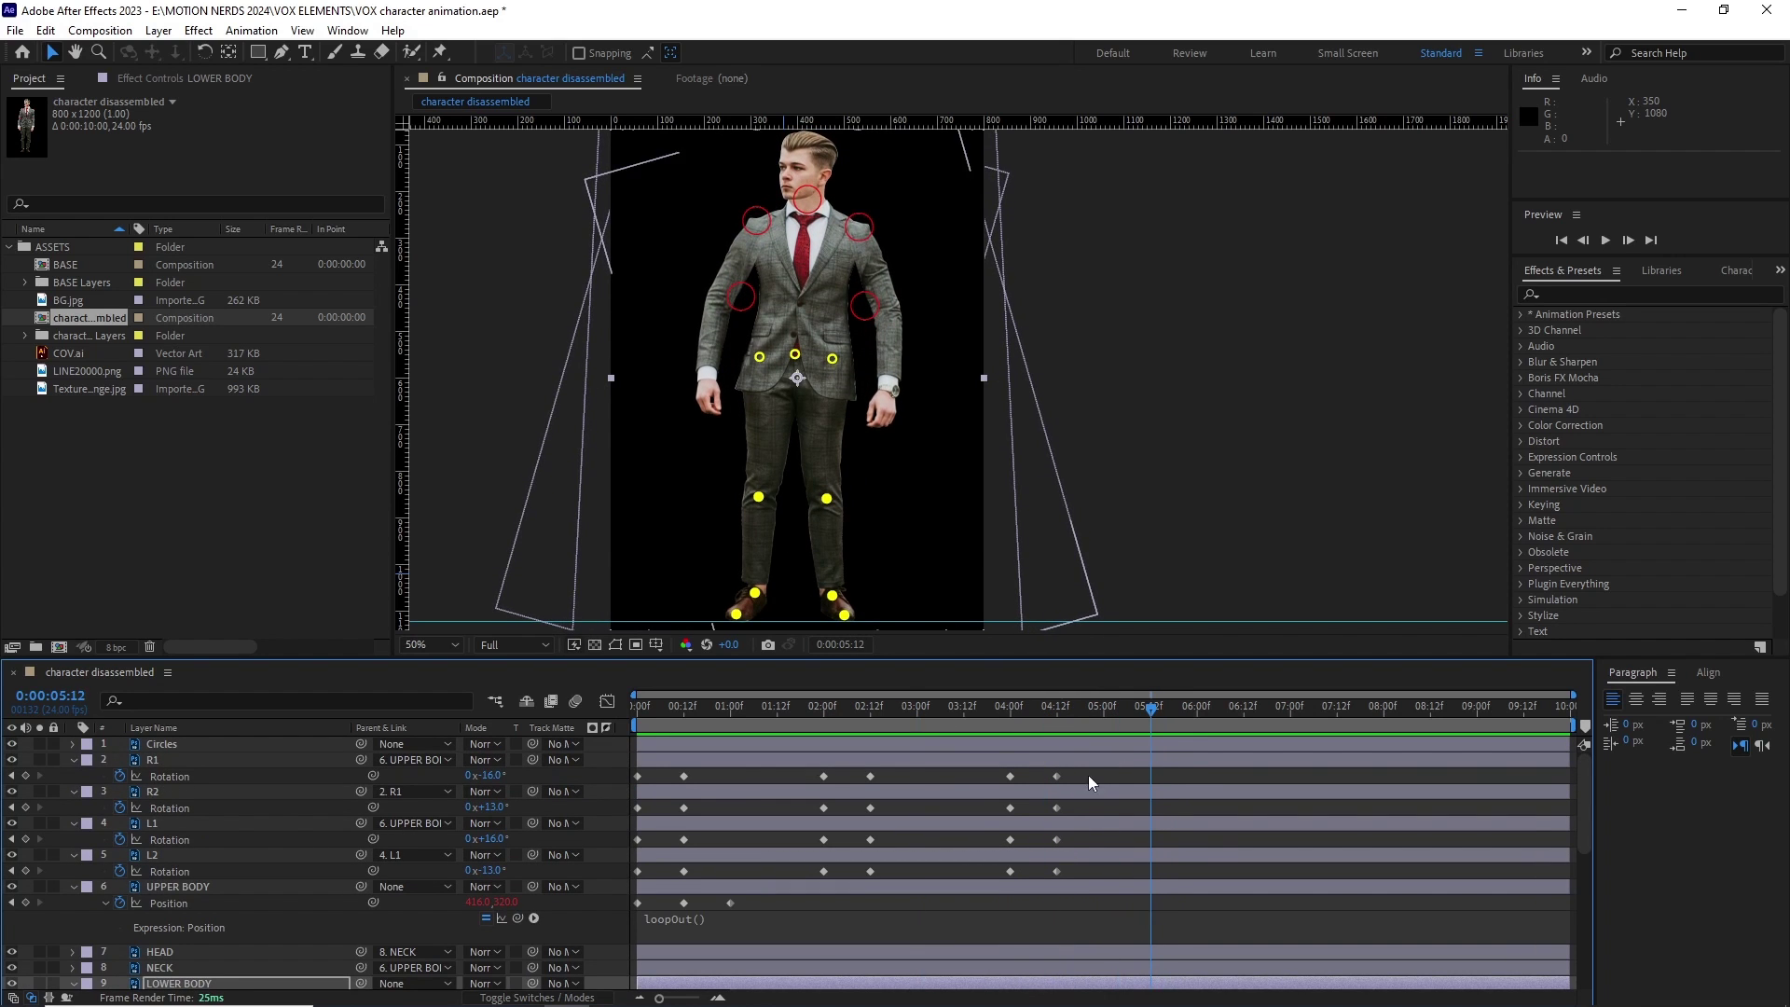
left_click_drag(1083, 769, 999, 881)
key("ctrl+c")
key("ctrl+v")
key("ctrl+c")
key("ctrl+v")
key("ctrl+c")
key("ctrl+v")
key("ctrl+c")
key("ctrl+v")
Copy the 5:12 rotation keyframe of R1, R2, L1 and L2 and paste each one further along its layer's timeline.
left_click_drag(1153, 716, 1193, 739)
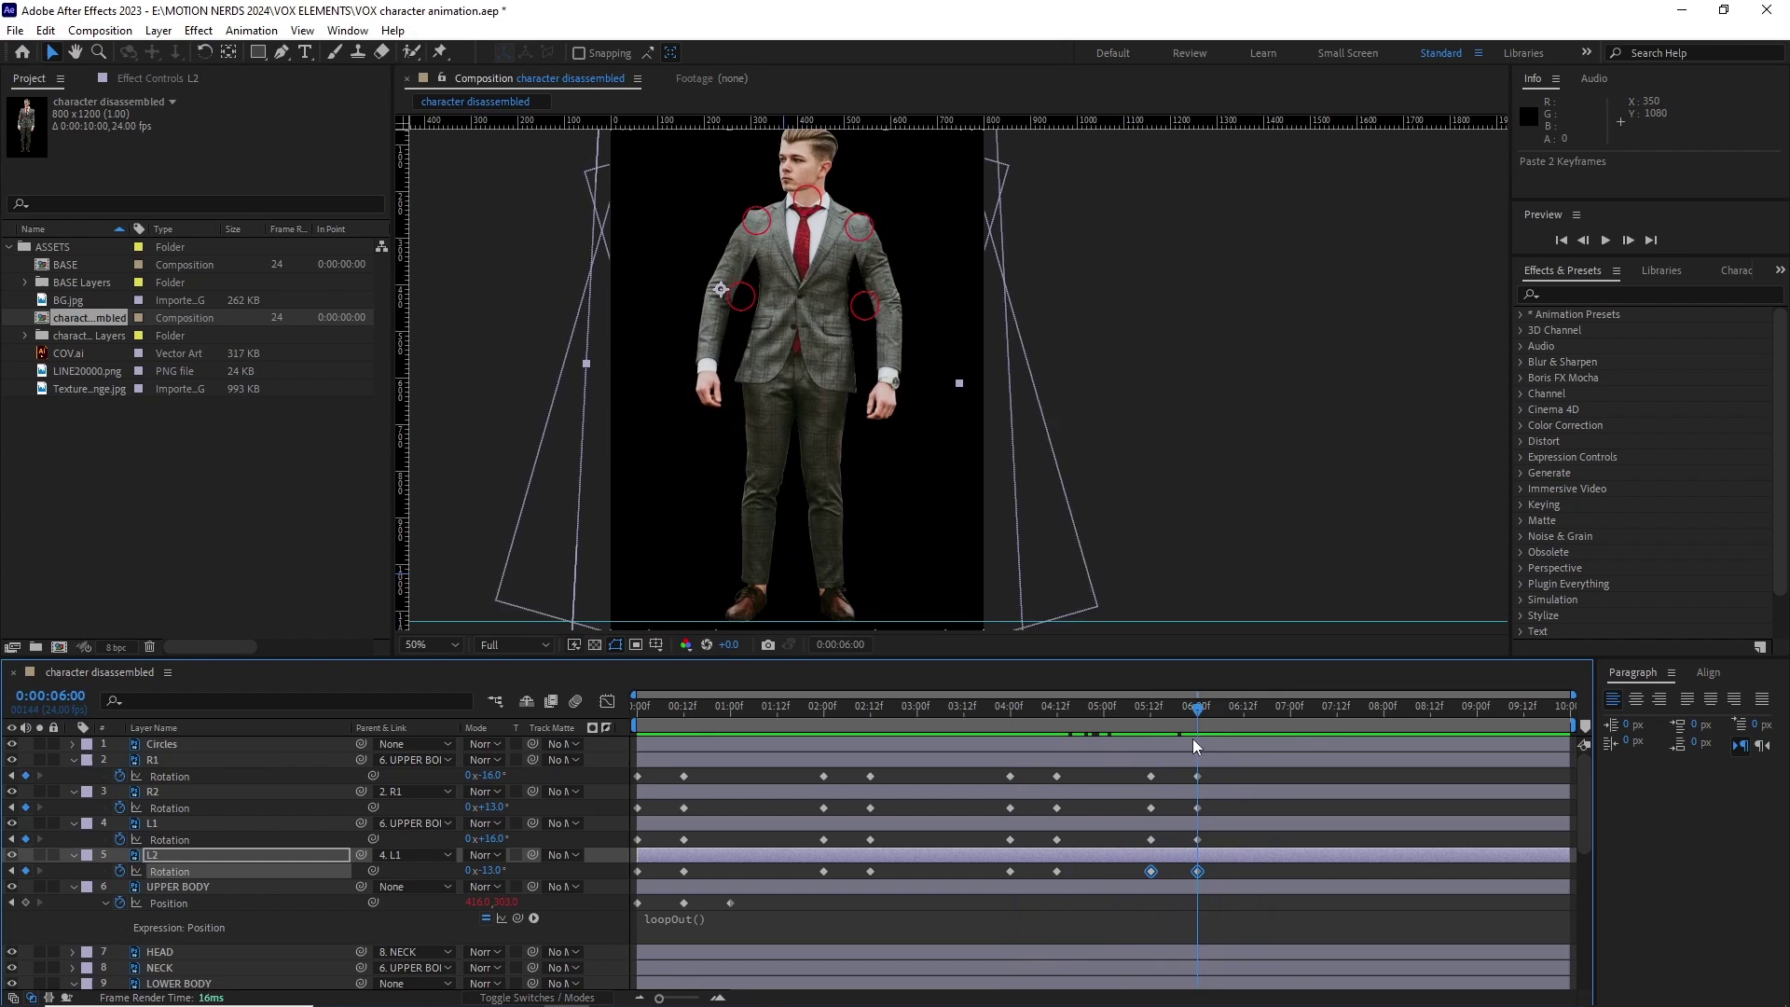
left_click_drag(1299, 747, 1152, 725)
left_click(1152, 776)
key("ctrl+c")
key("ctrl+v")
left_click(1152, 808)
key("ctrl+c")
key("ctrl+v")
left_click(1152, 840)
key("ctrl+c")
key("ctrl+v")
left_click(1153, 872)
key("ctrl+v")
Copy the LOWER BODY puppet pin keyframes at 4:00 and 4:12, paste them further along the timeline, and preview the animation.
scroll(1119, 792, "down", 6)
left_click_drag(1085, 769, 994, 951)
key("ctrl+c")
key("ctrl+v")
scroll(1128, 887, "up", 5)
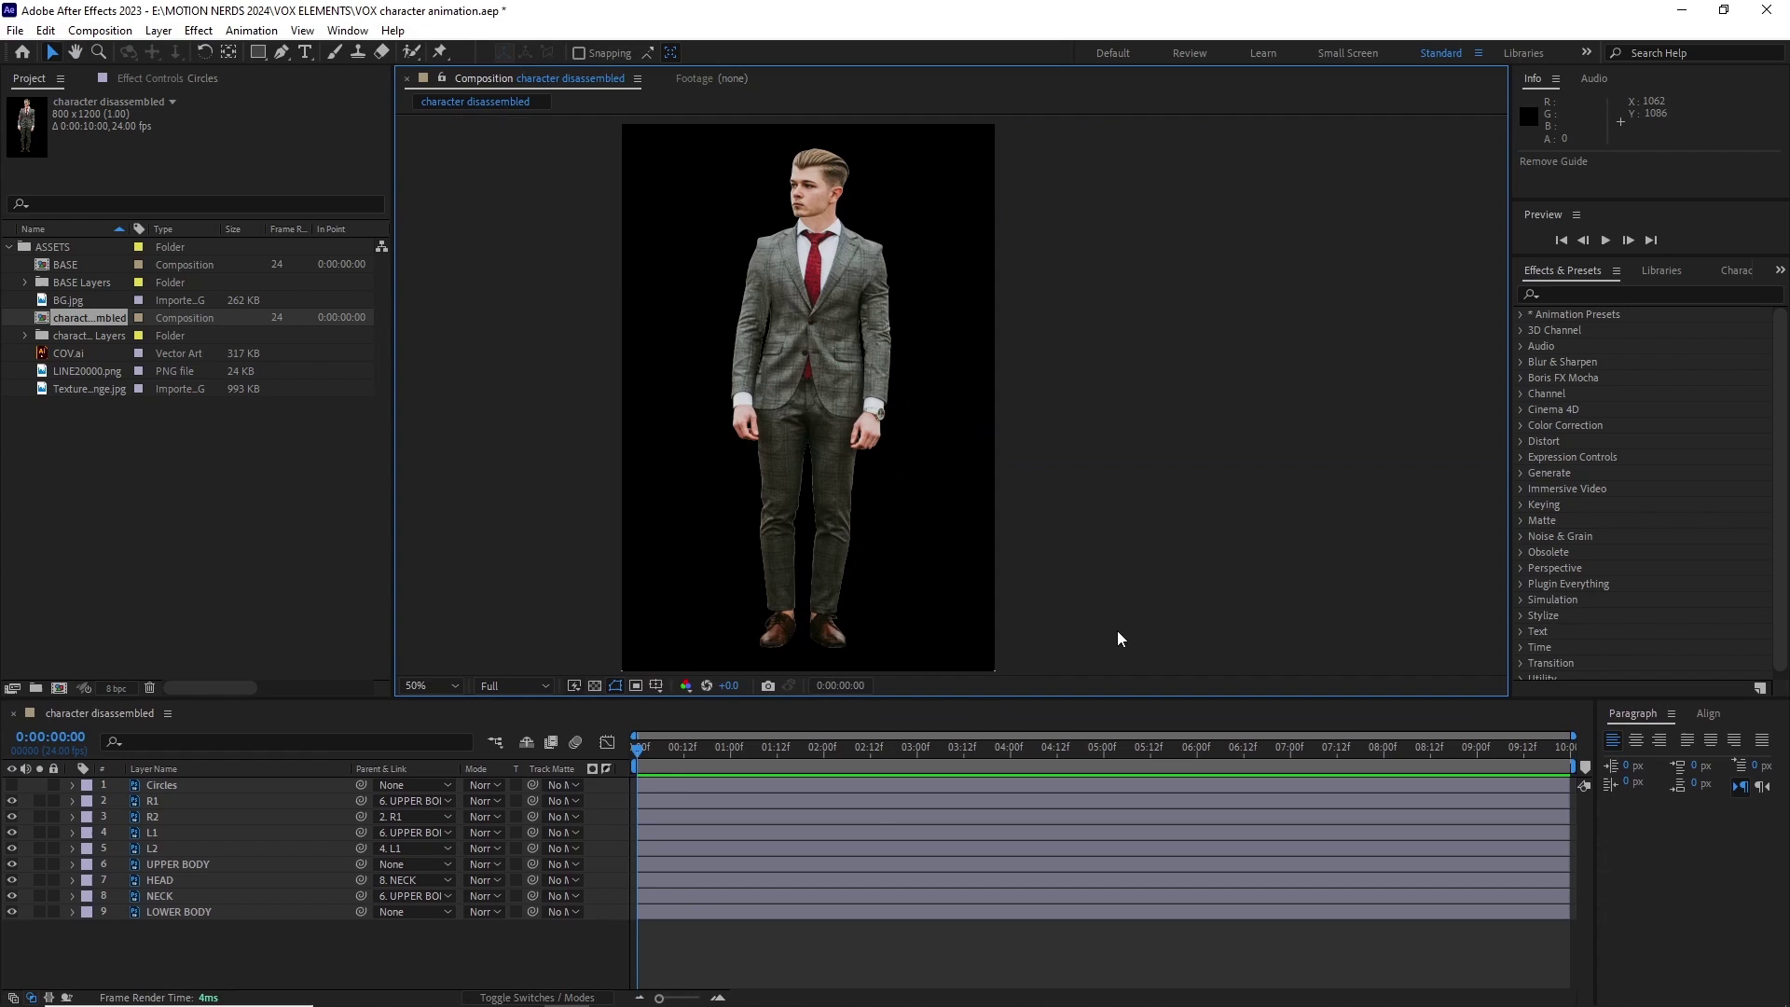
key("space")
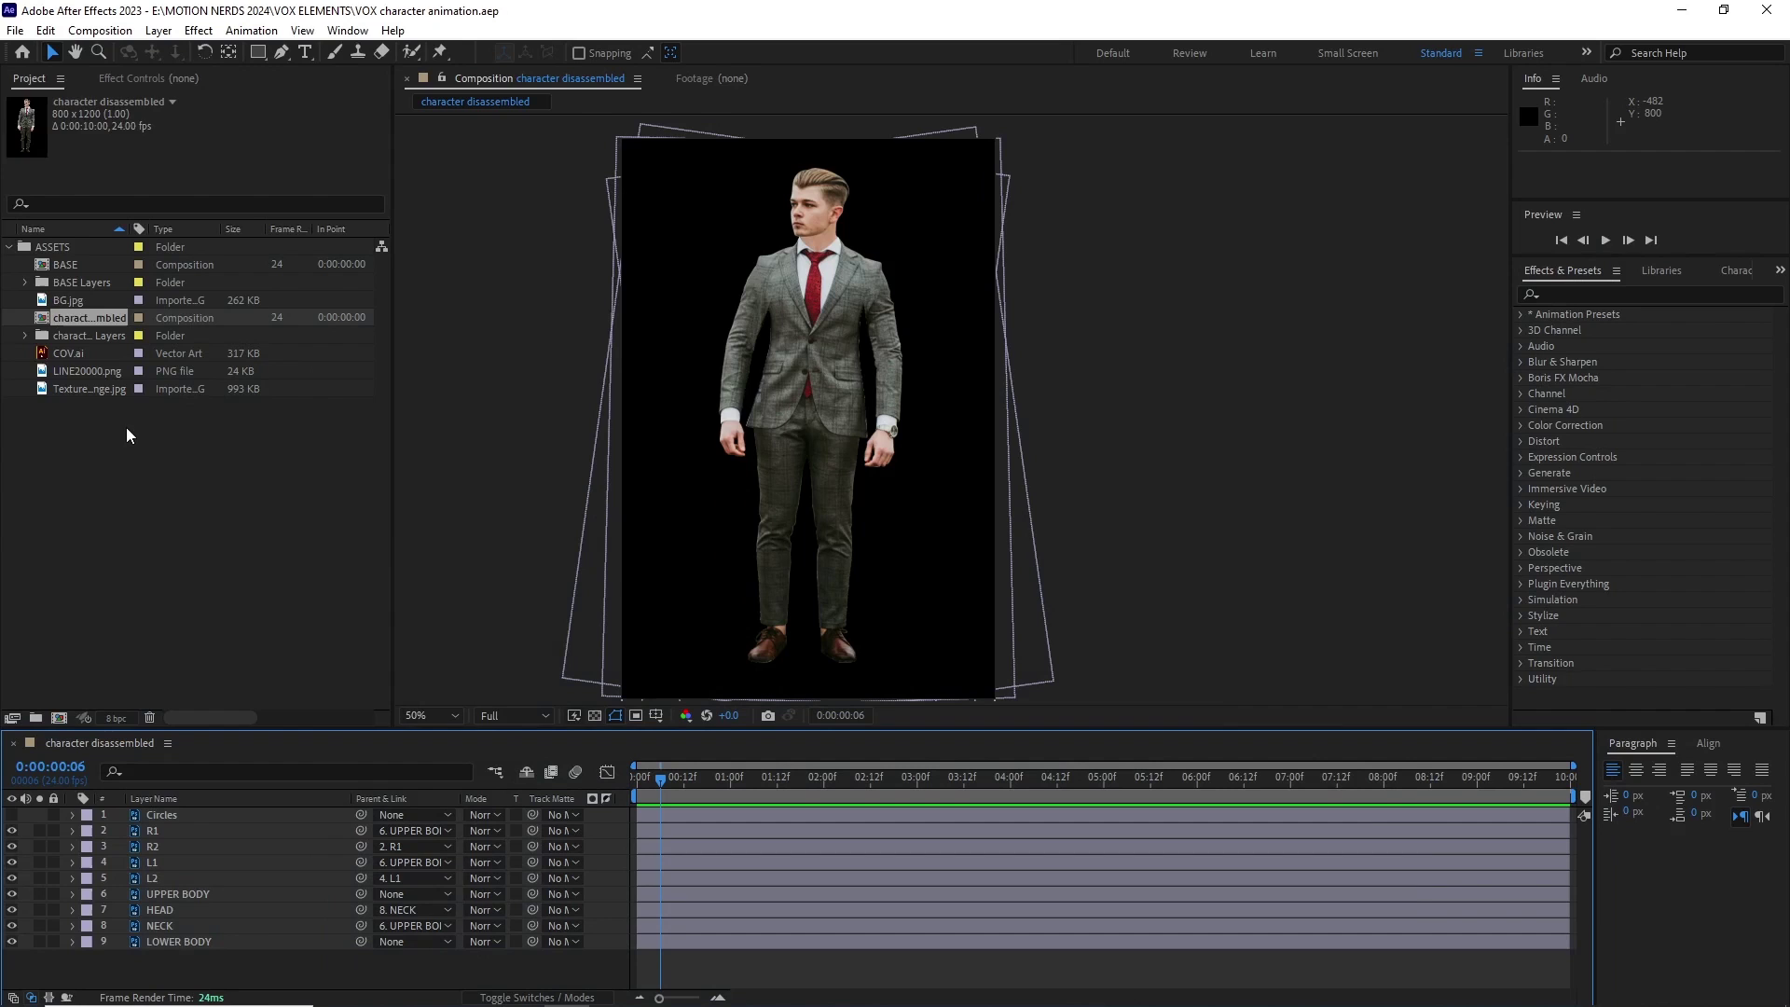
Create a new composition from the character disassembled composition and rename it character final.
left_click(70, 335)
left_click(66, 318)
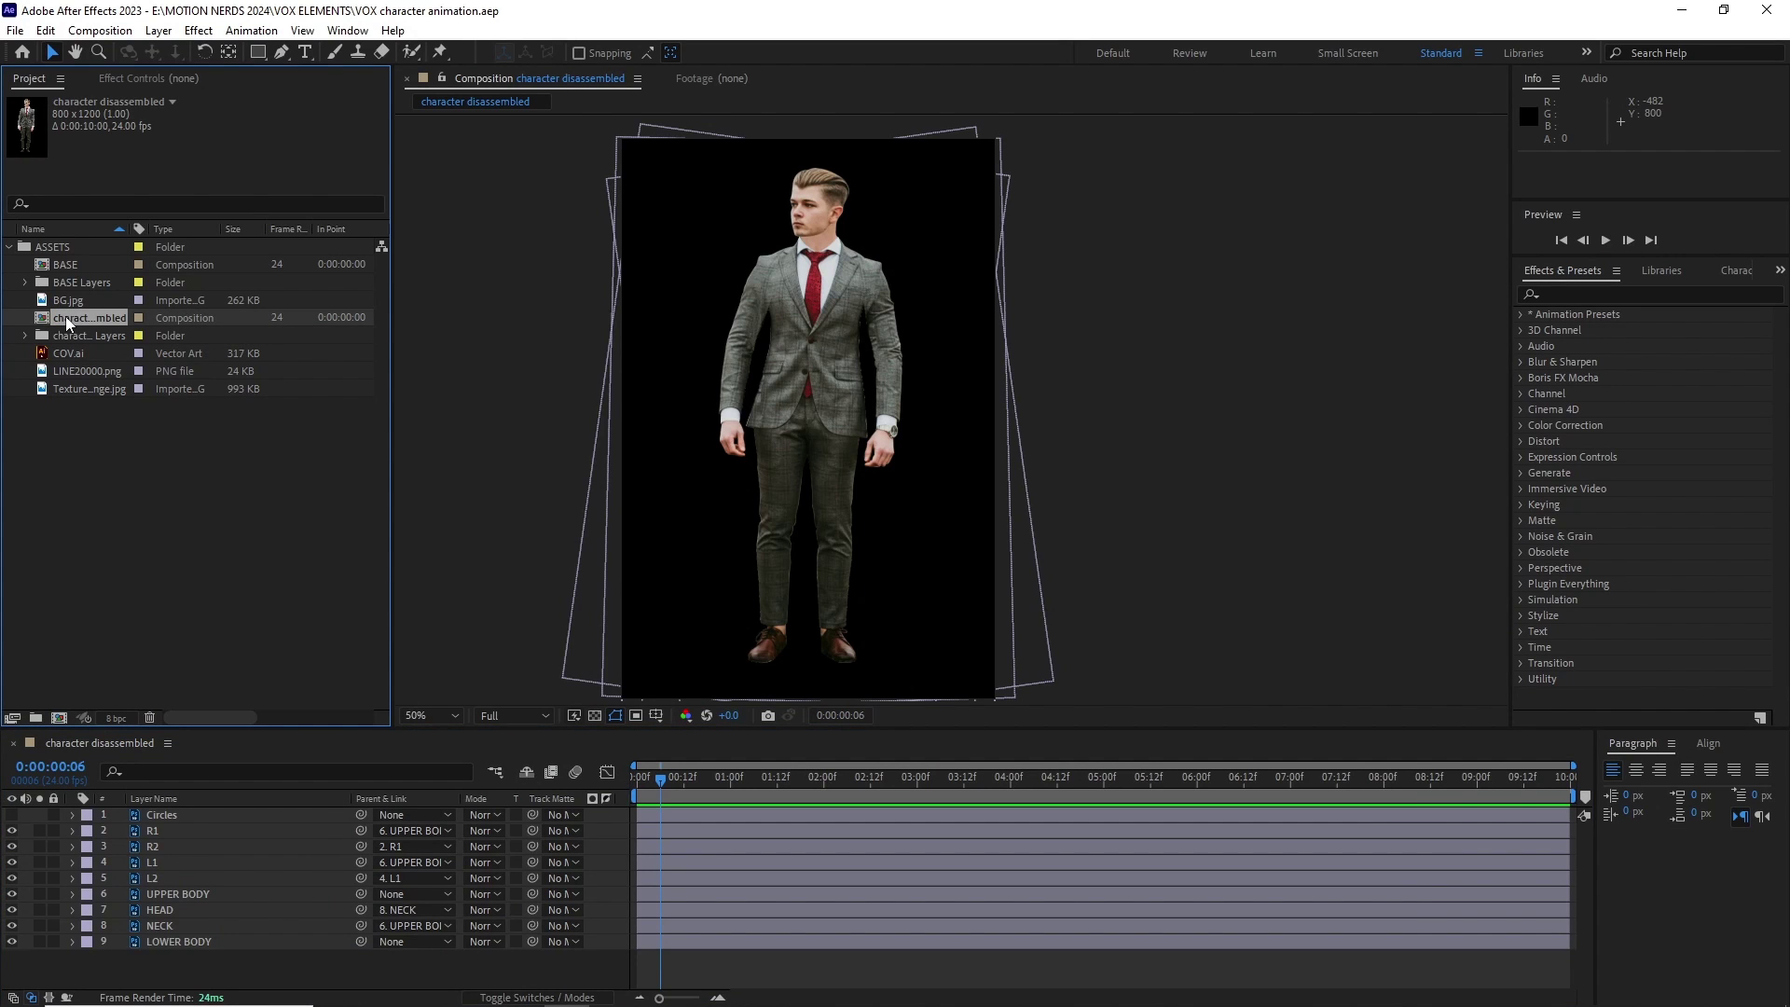
left_click_drag(66, 316, 59, 716)
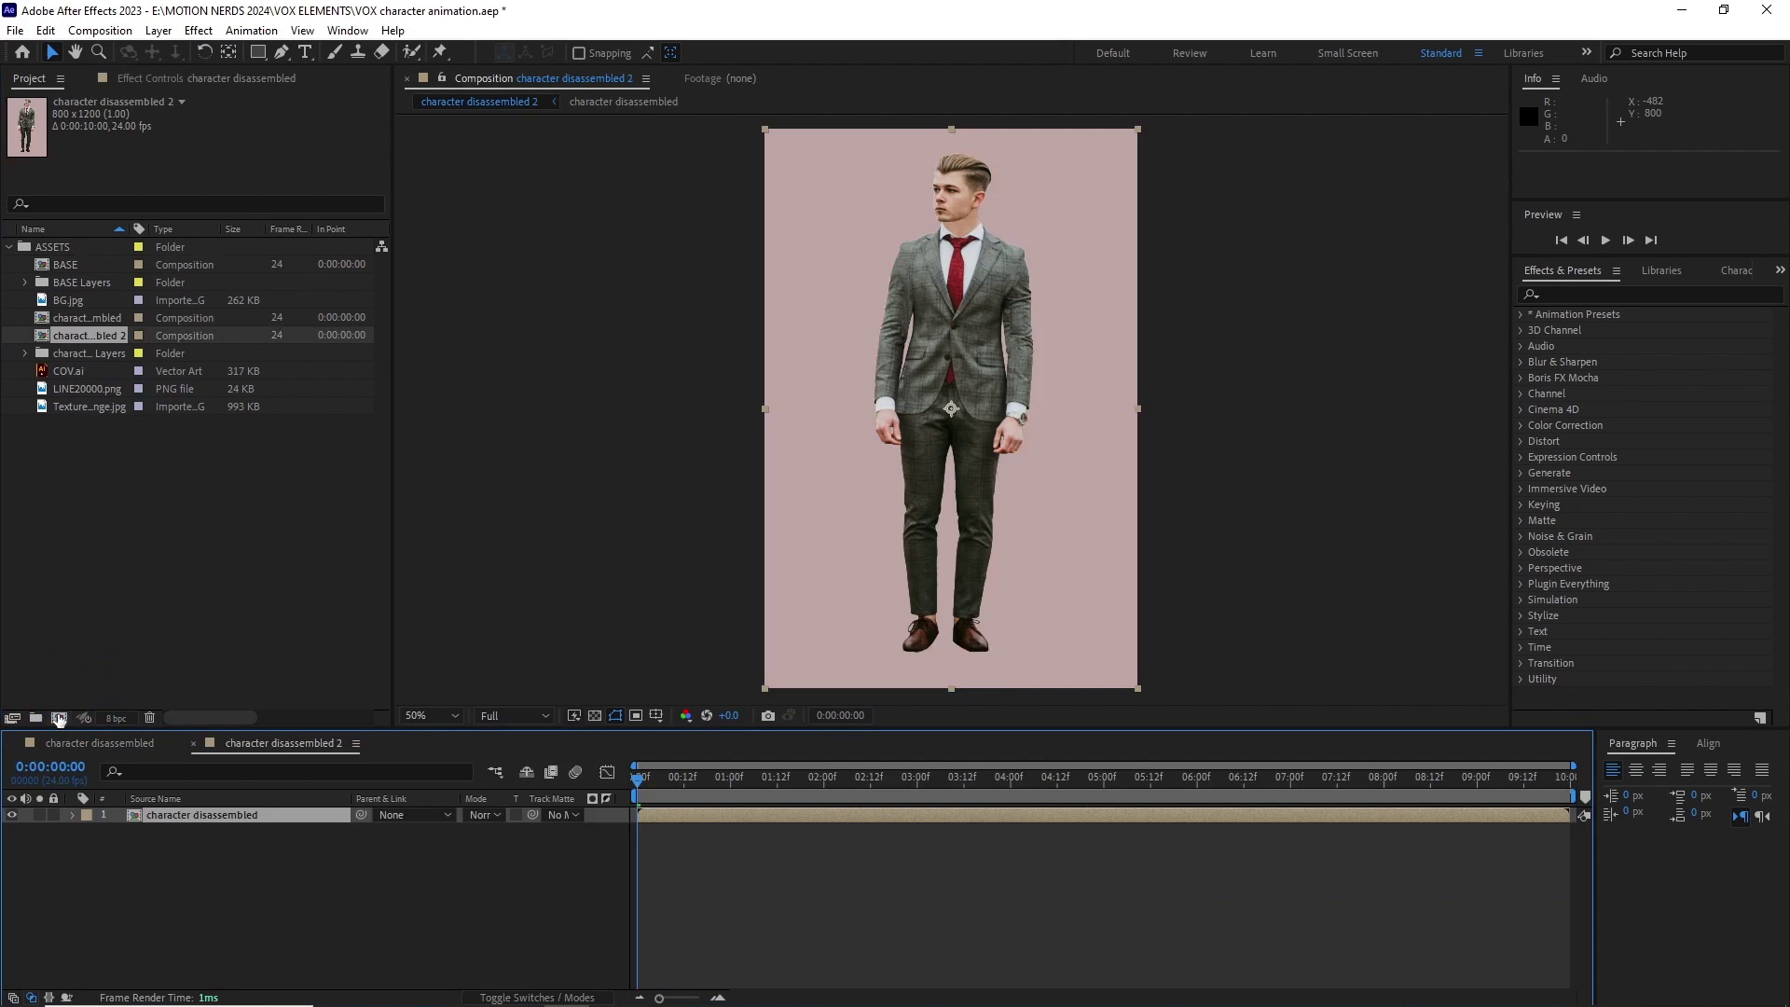
key("ctrl+k")
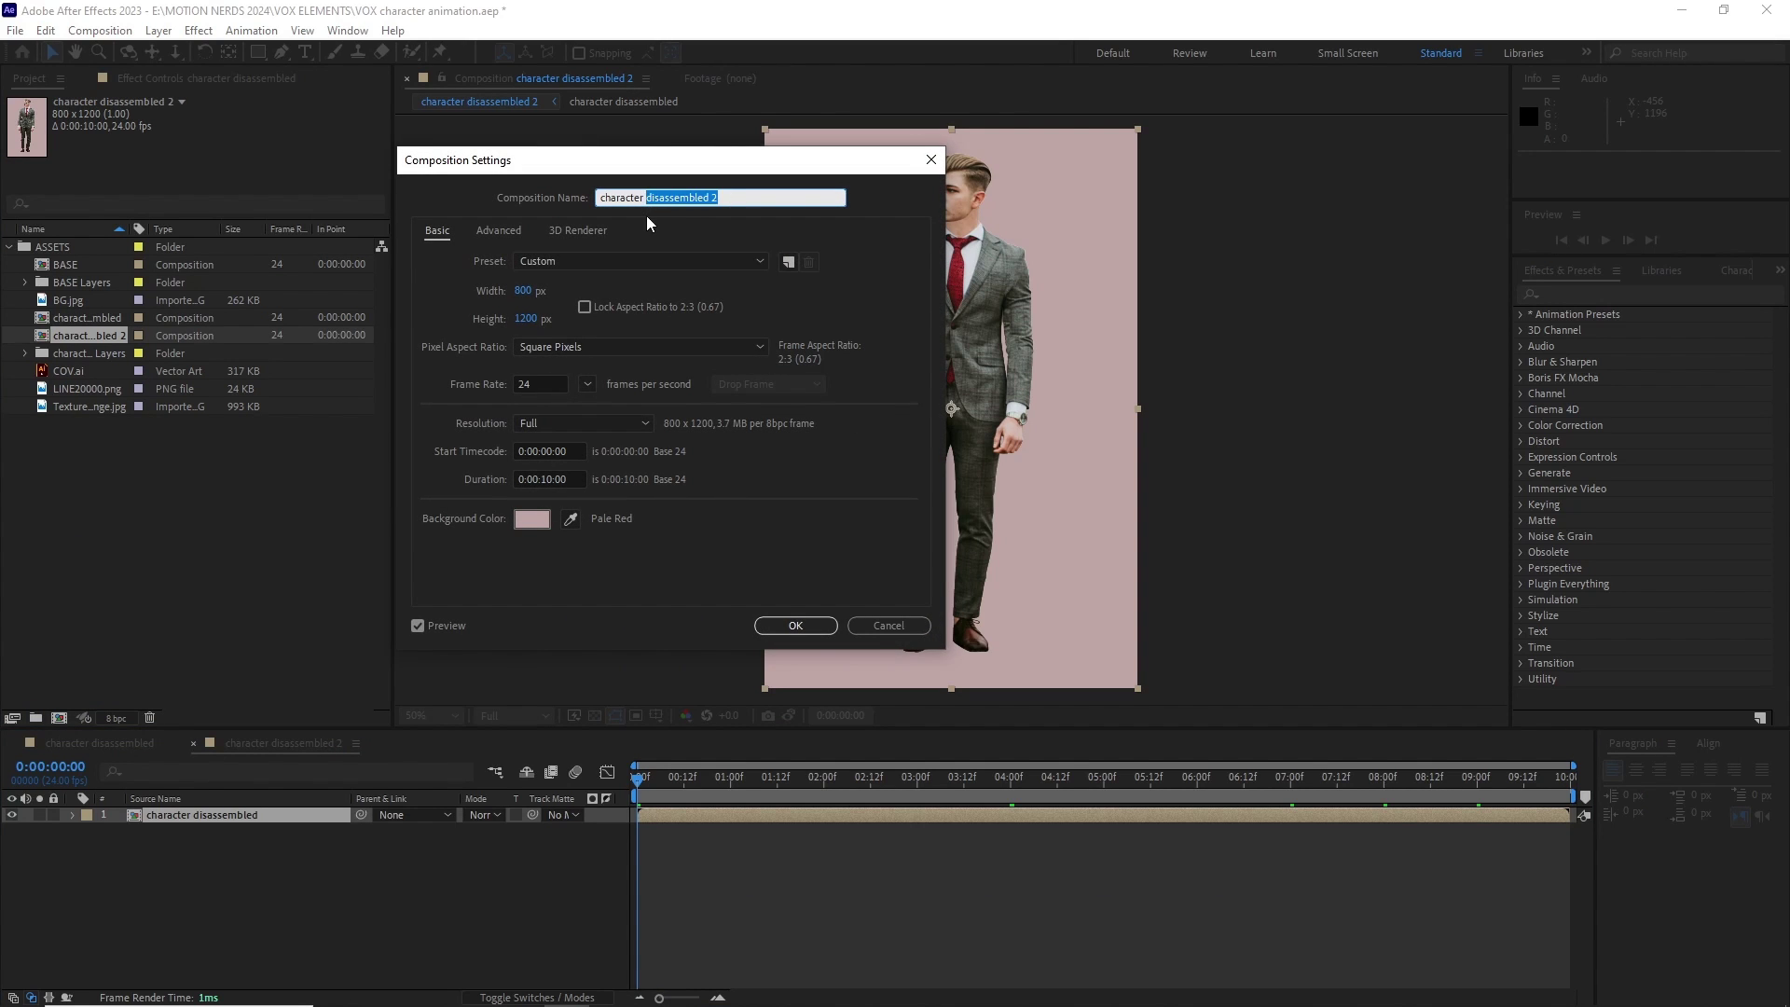
type("final")
key("Return")
Apply Tint and Curves effects to the character disassembled layer and shape the RGB curve into a gentle S for more contrast.
left_click(197, 32)
mouse_move(247, 243)
left_click(475, 882)
left_click(193, 34)
left_click(480, 614)
left_click_drag(210, 335, 208, 322)
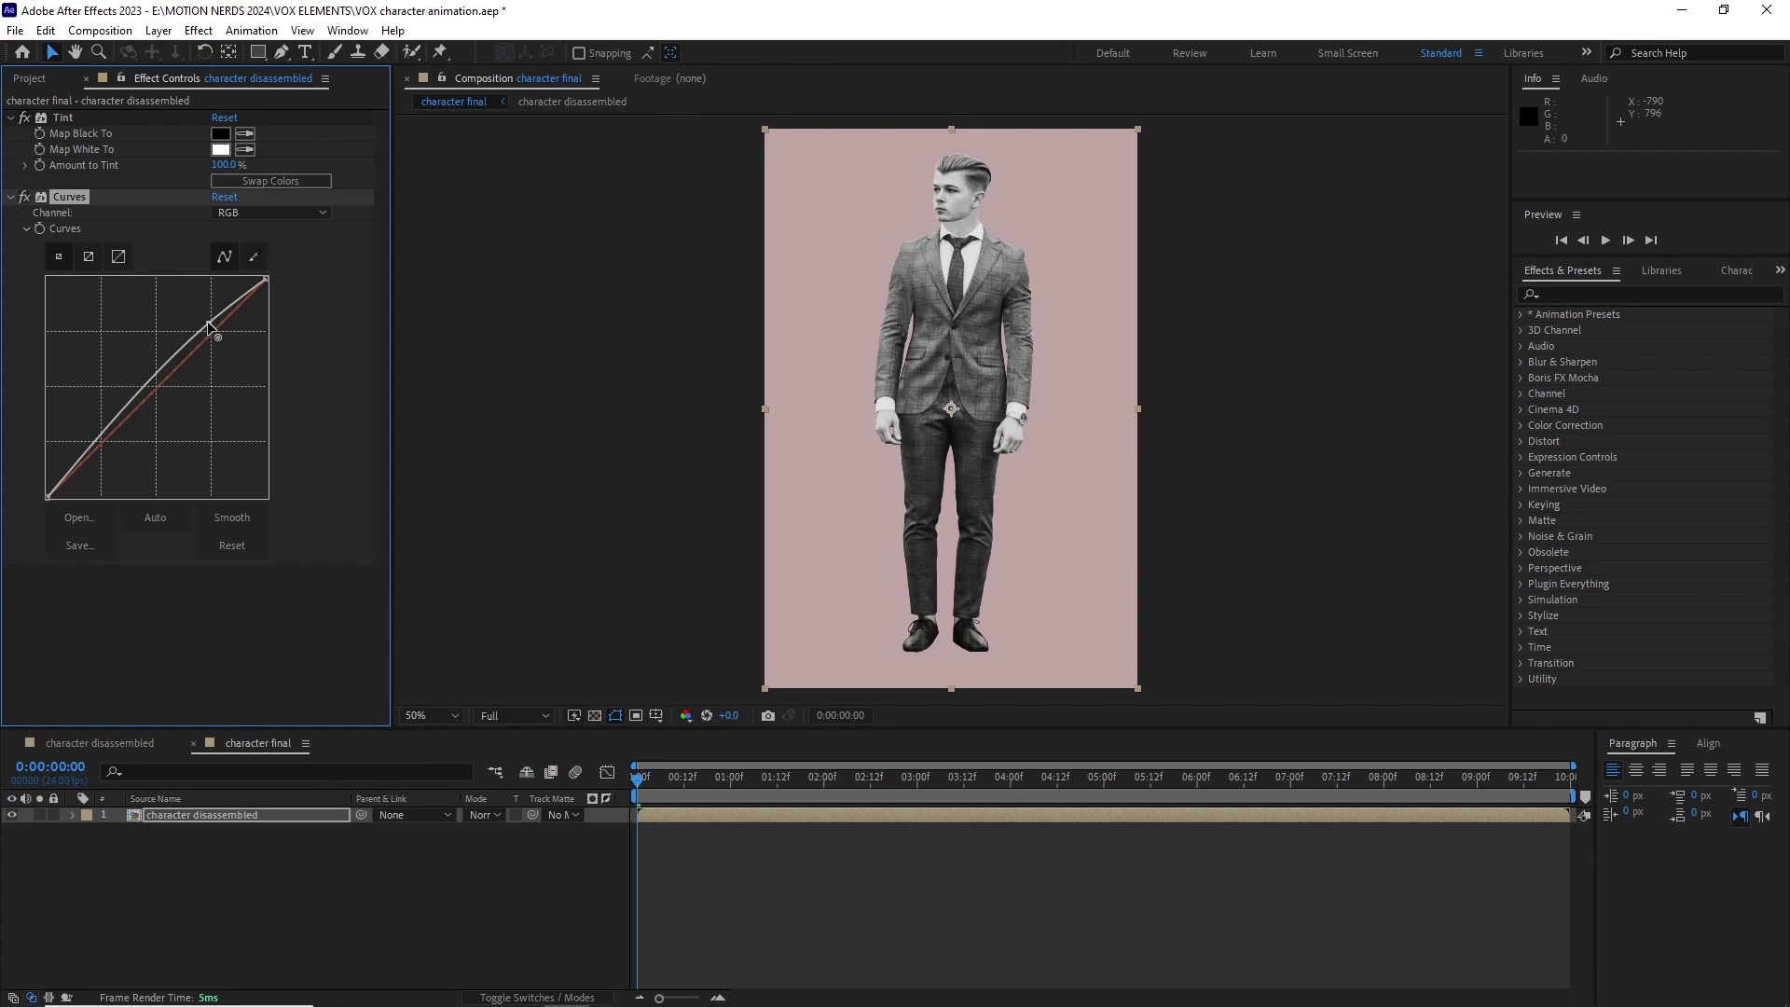
left_click_drag(103, 433, 106, 453)
left_click_drag(208, 324, 207, 315)
left_click_drag(106, 453, 105, 455)
Apply a Fill effect to the character disassembled layer and set its color to yellow, about FFD200.
left_click(254, 818)
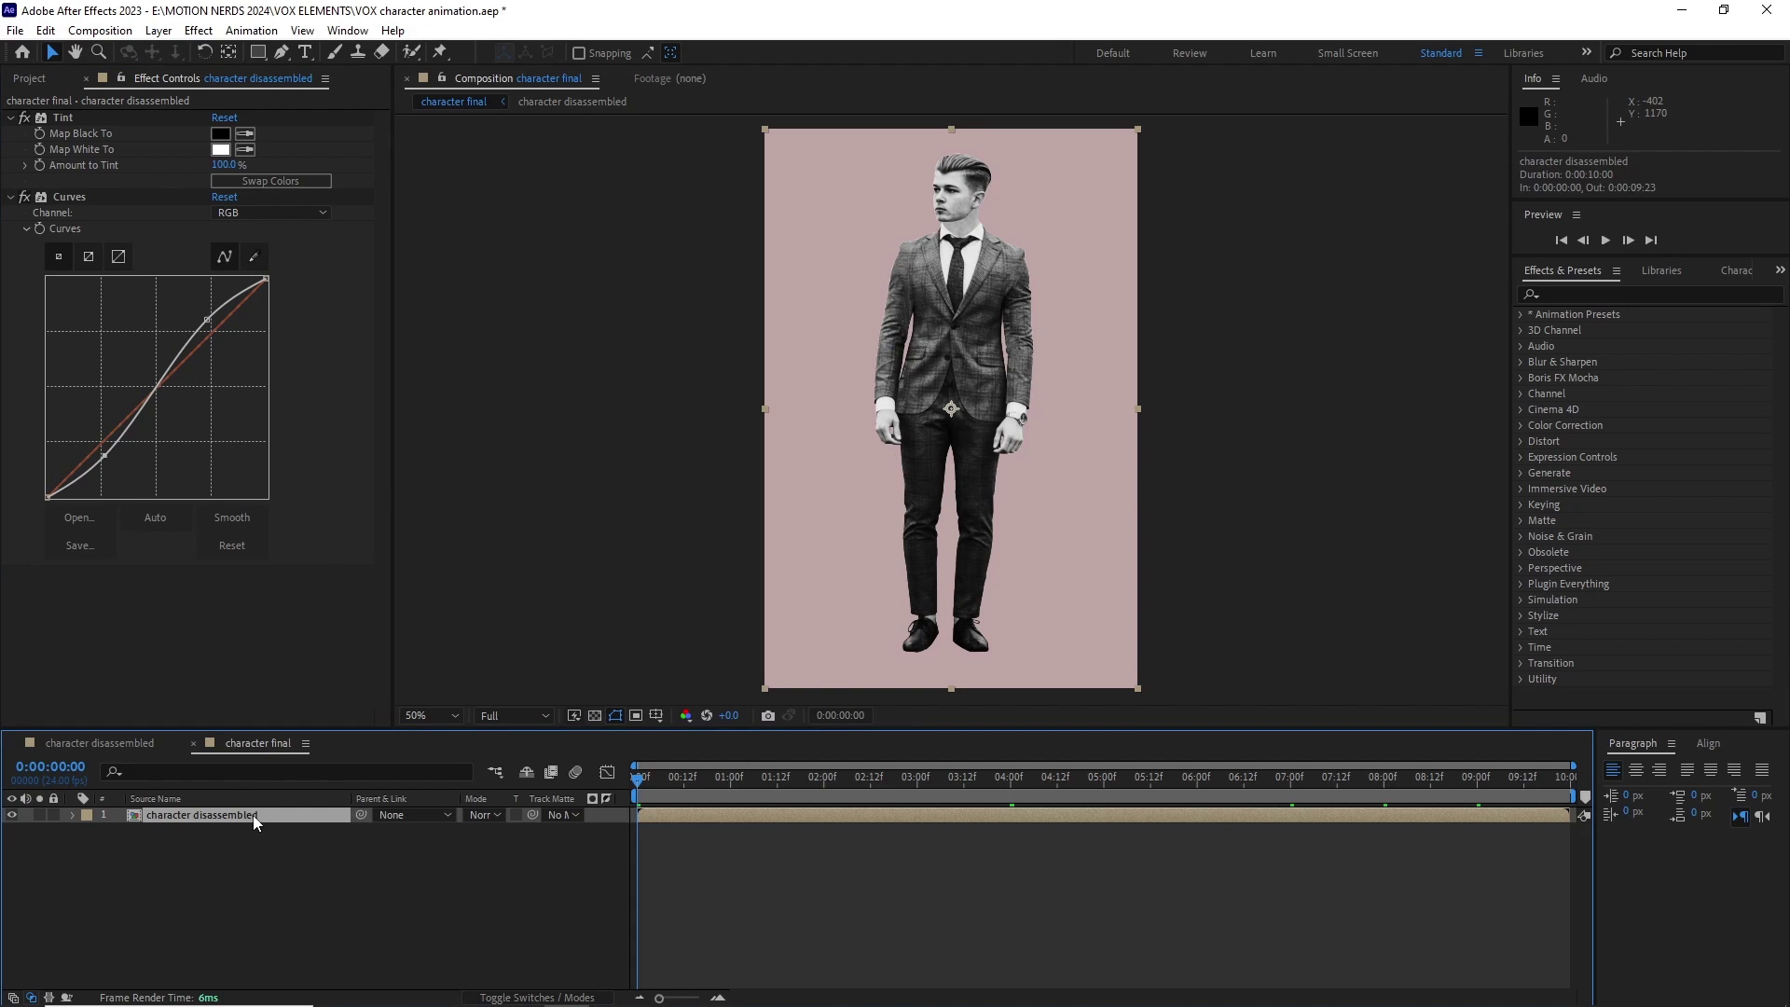
left_click(199, 32)
mouse_move(231, 304)
left_click(494, 614)
left_click(220, 619)
left_click_drag(493, 522, 495, 499)
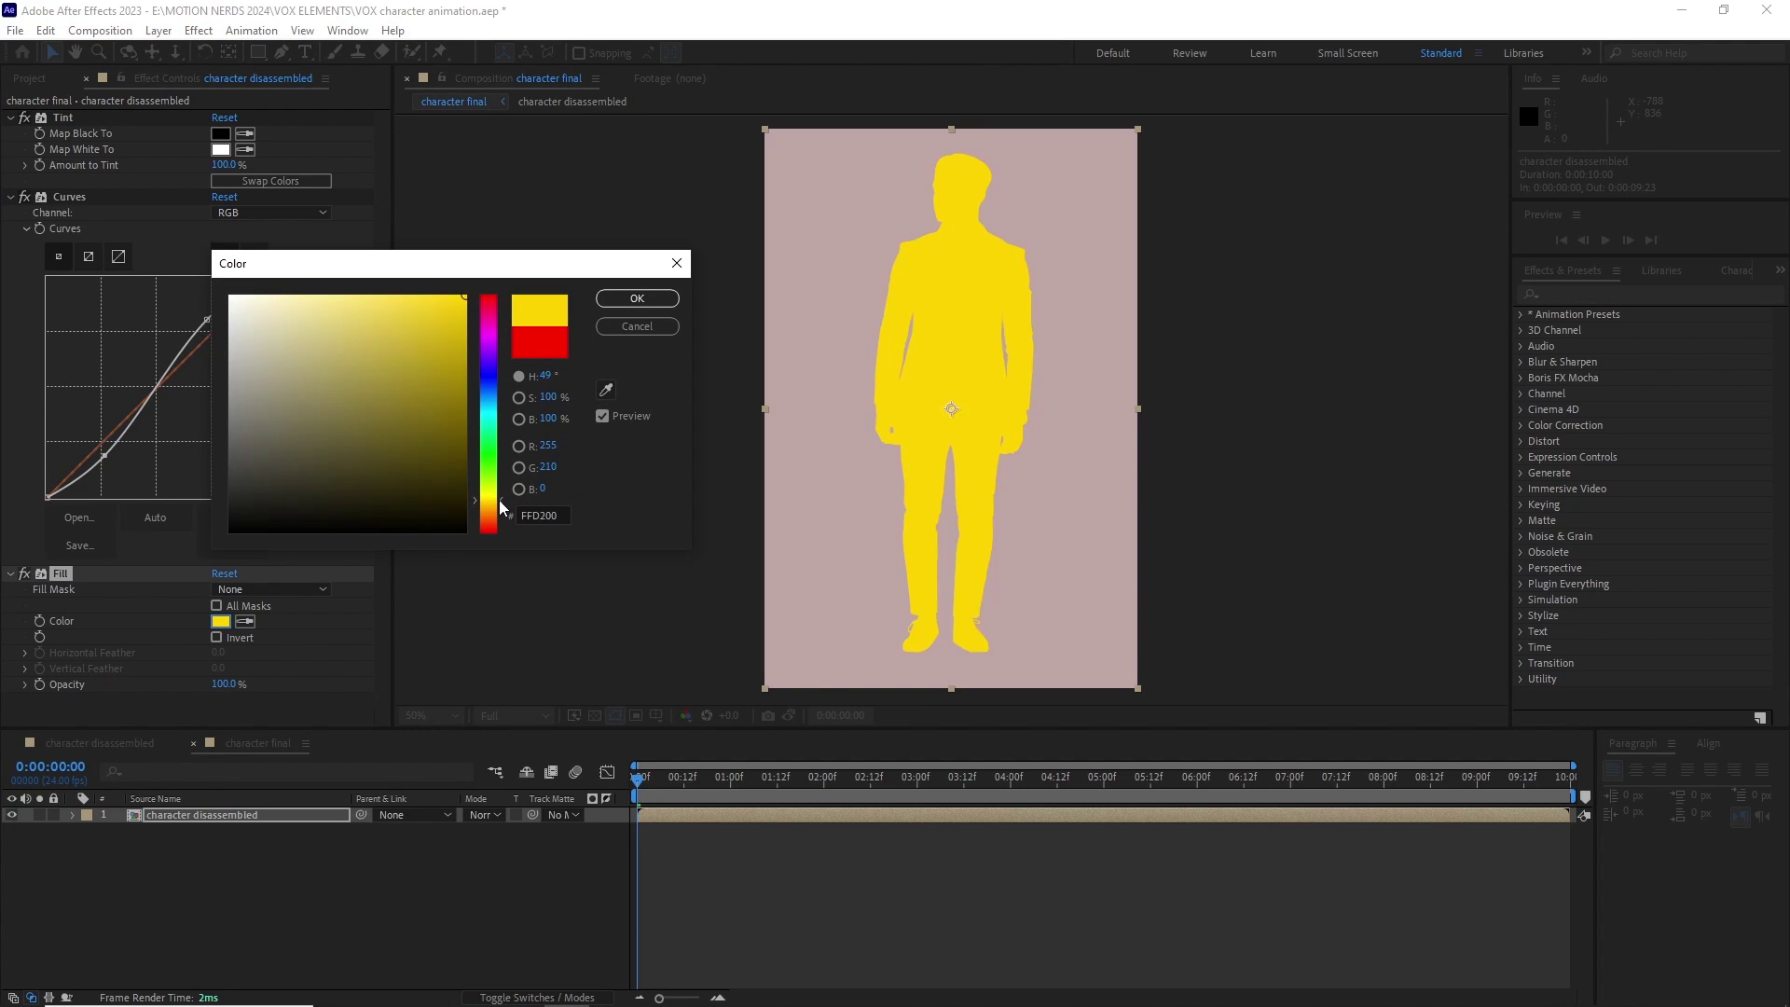
left_click(635, 296)
Duplicate the yellow-filled character layer and delete the Fill effect from the upper copy.
left_click(10, 119)
left_click(10, 134)
left_click(221, 817)
key("ctrl+d")
left_click(10, 118)
left_click(10, 134)
left_click(62, 151)
key("Delete")
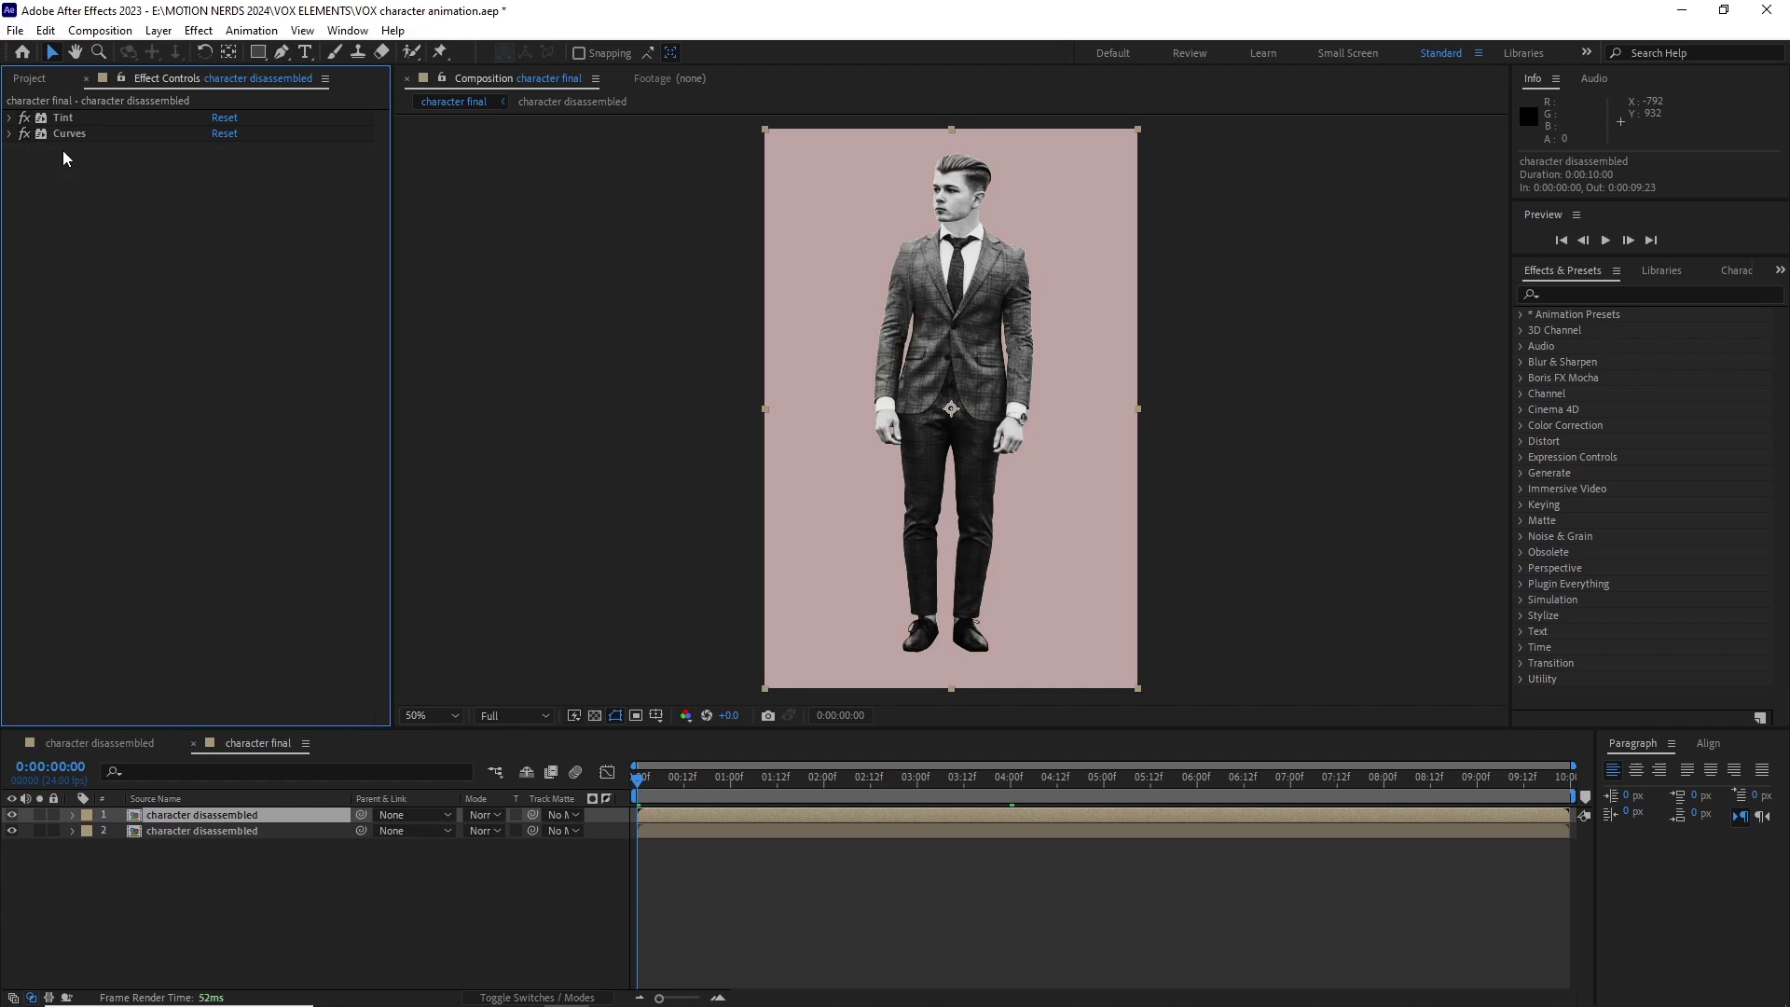
Apply a Simple Choker effect to the upper character layer with Choke Matte set to 13.
left_click(198, 30)
mouse_move(372, 373)
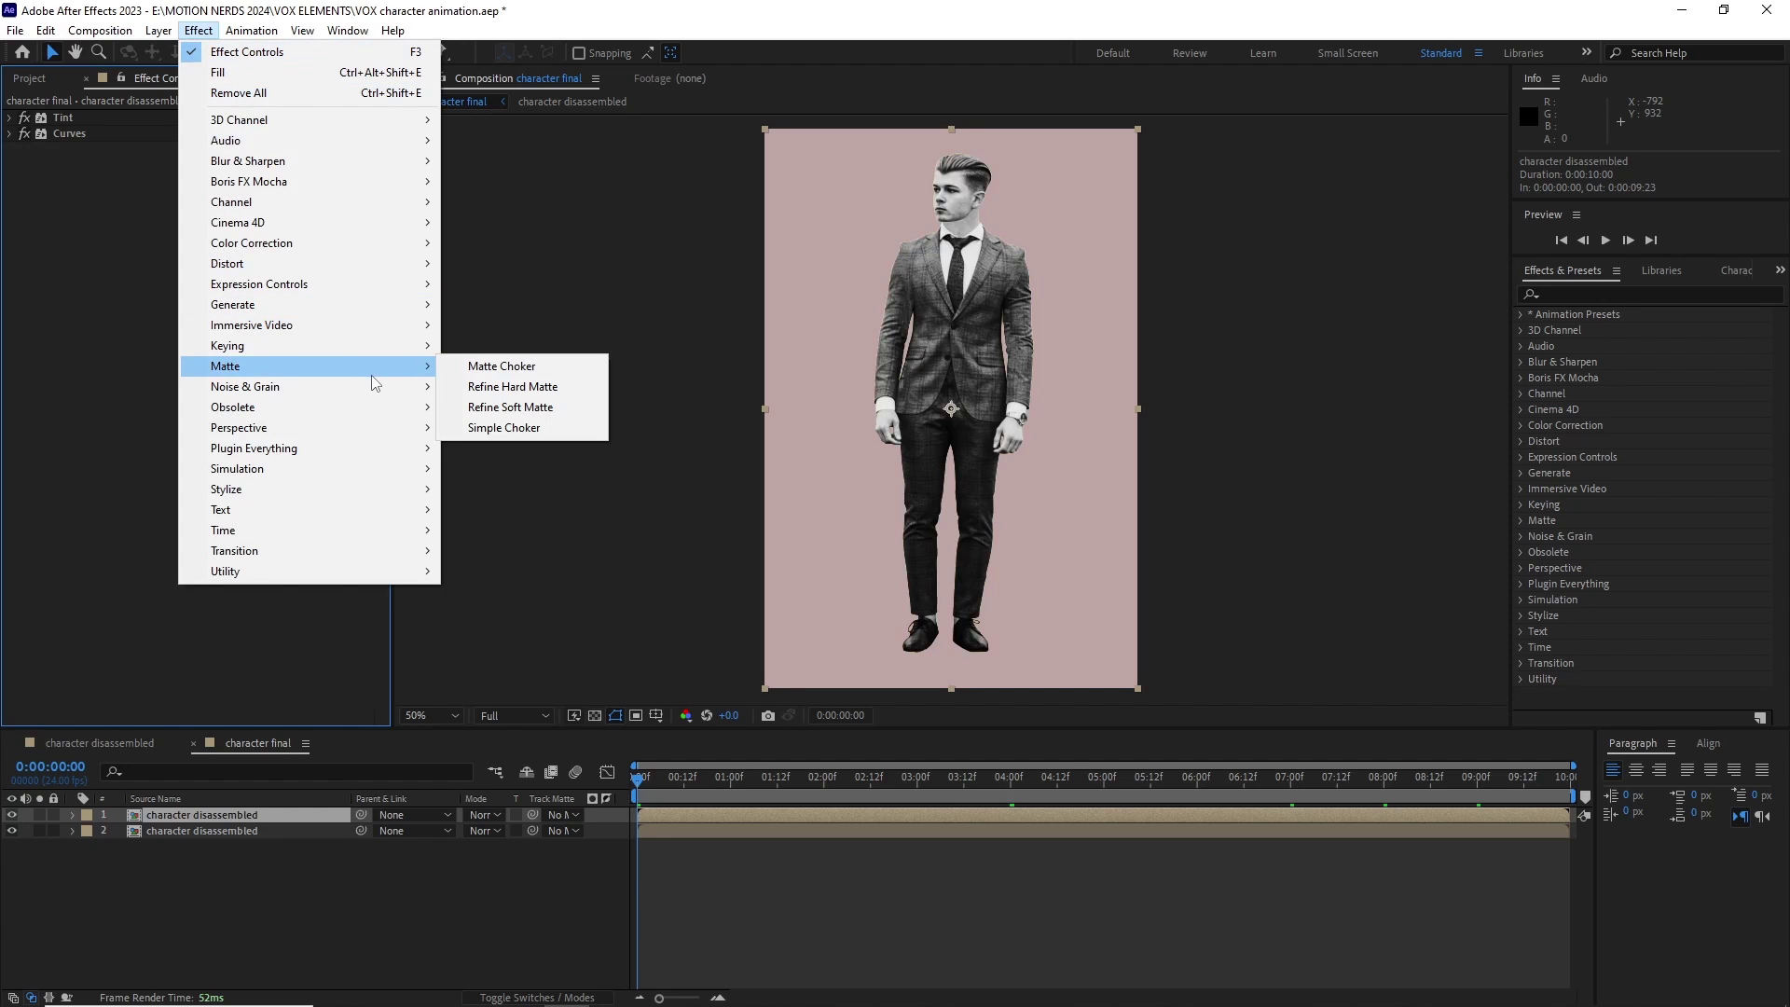
left_click(501, 428)
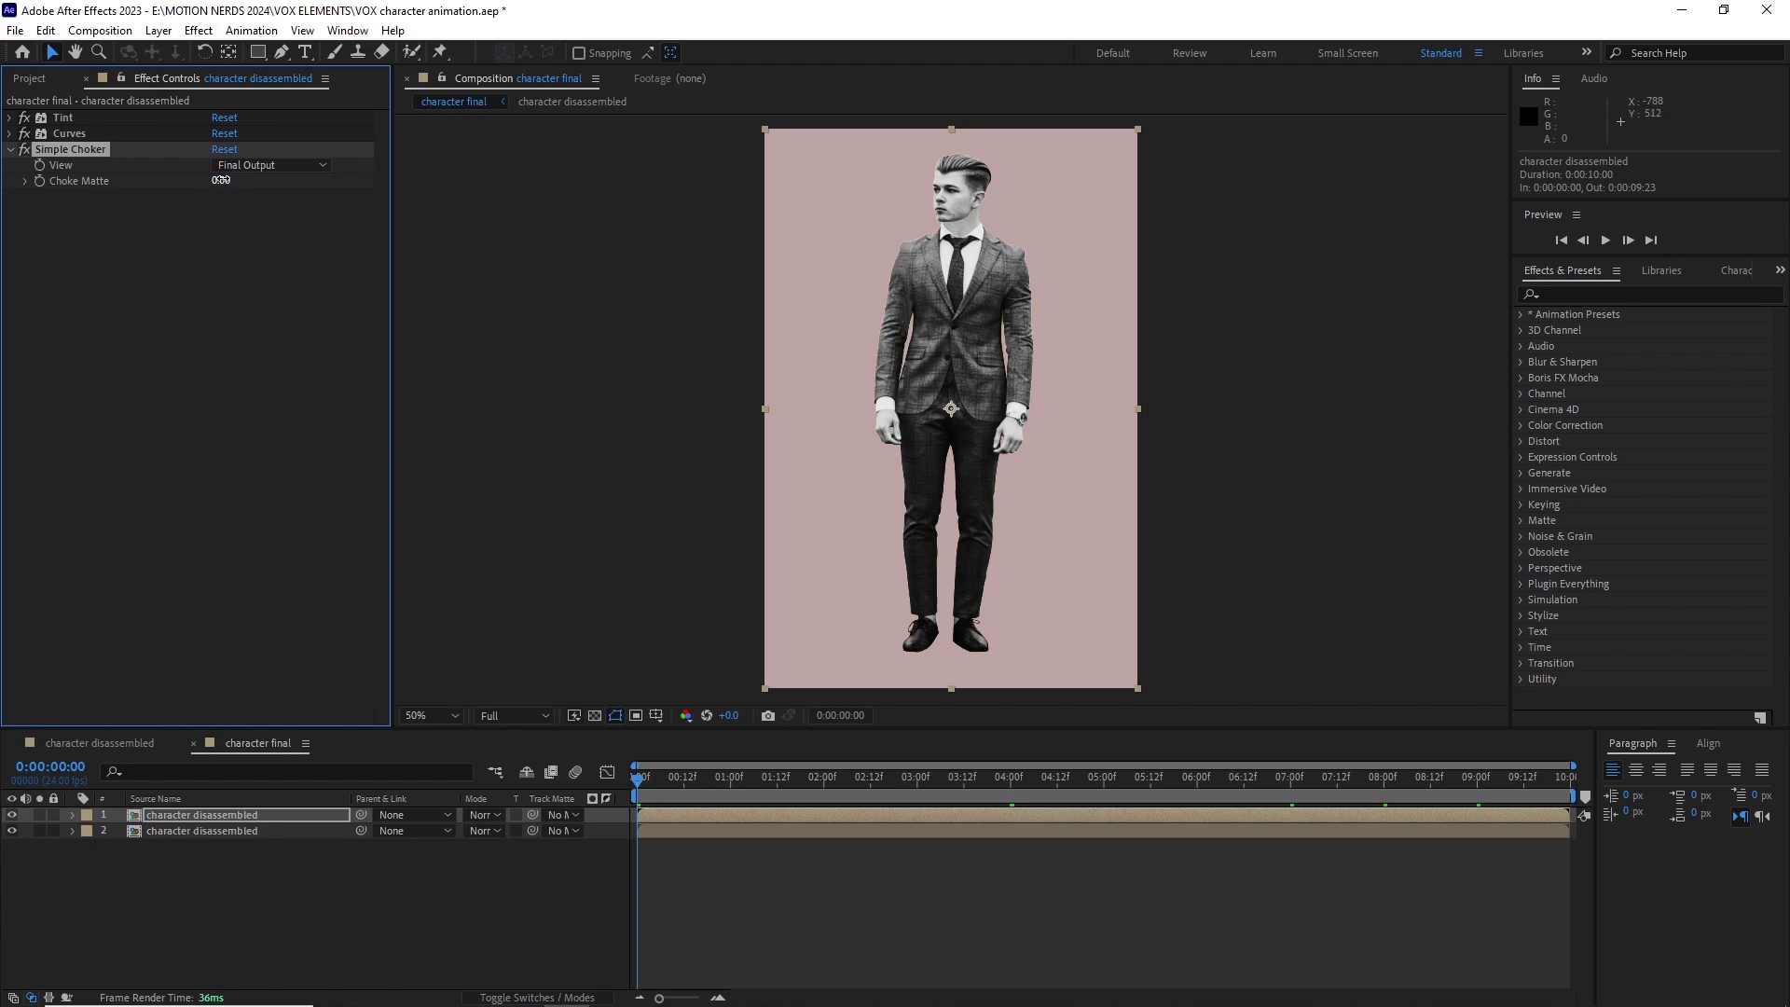
scroll(874, 281, "up", 2)
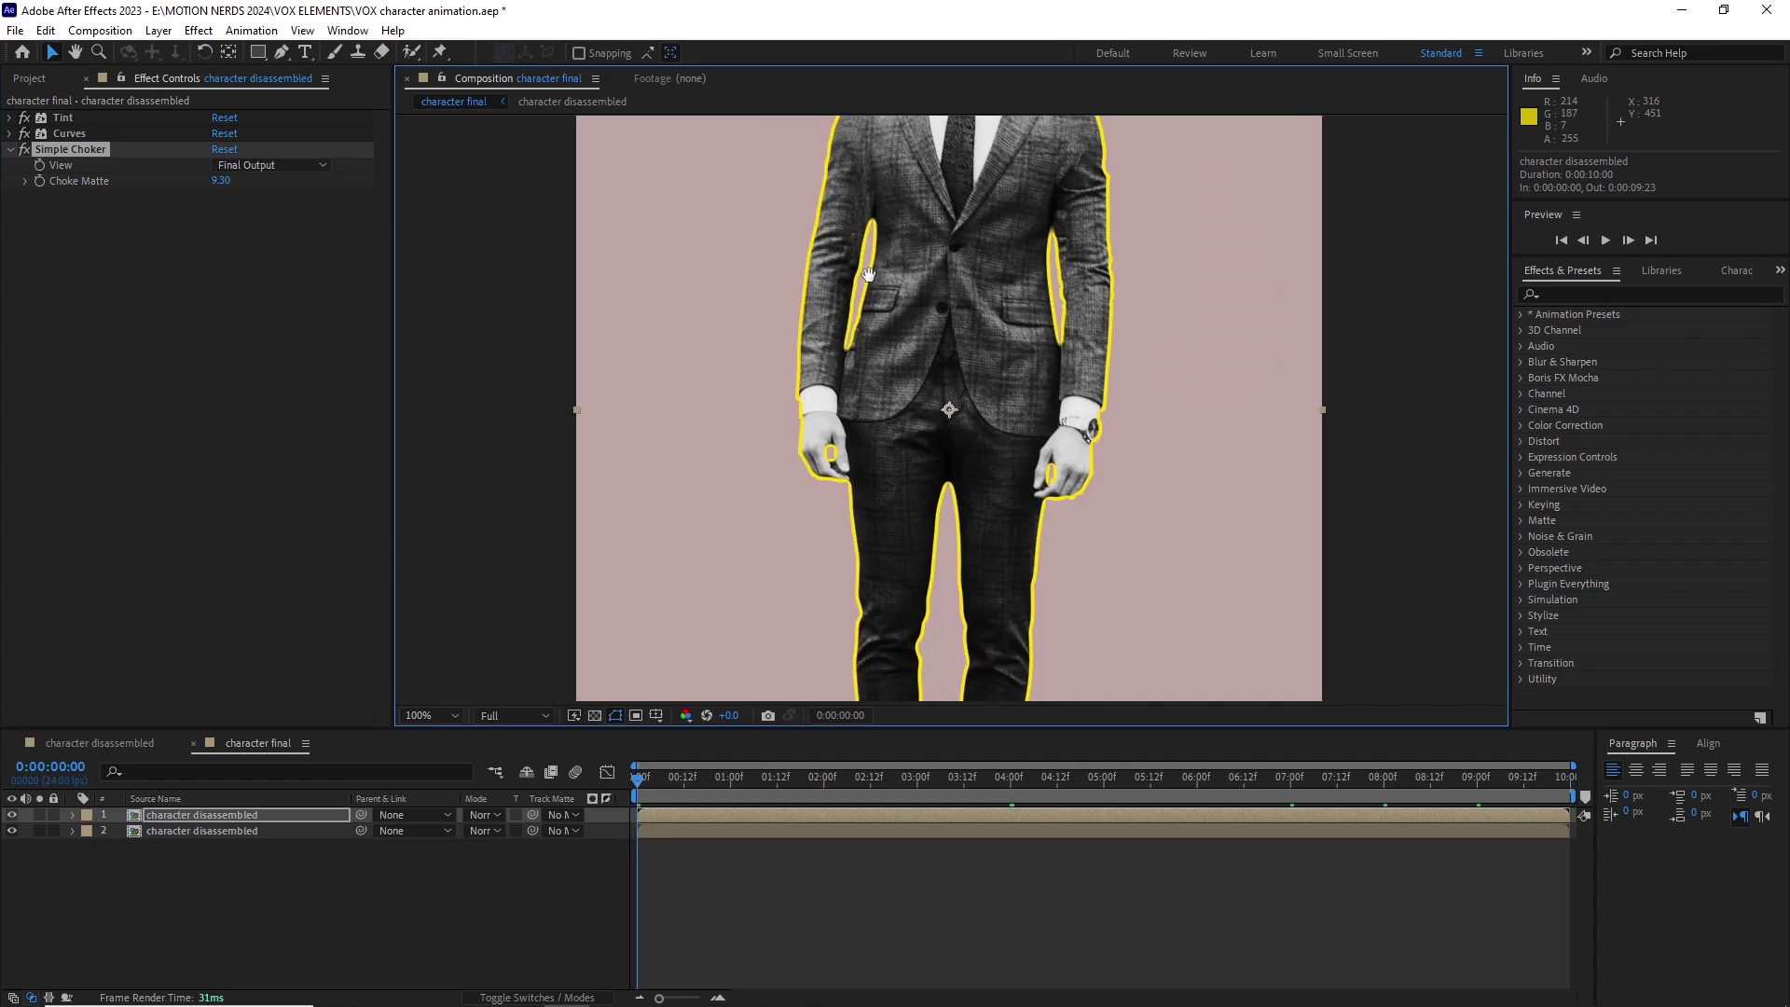
left_click(218, 183)
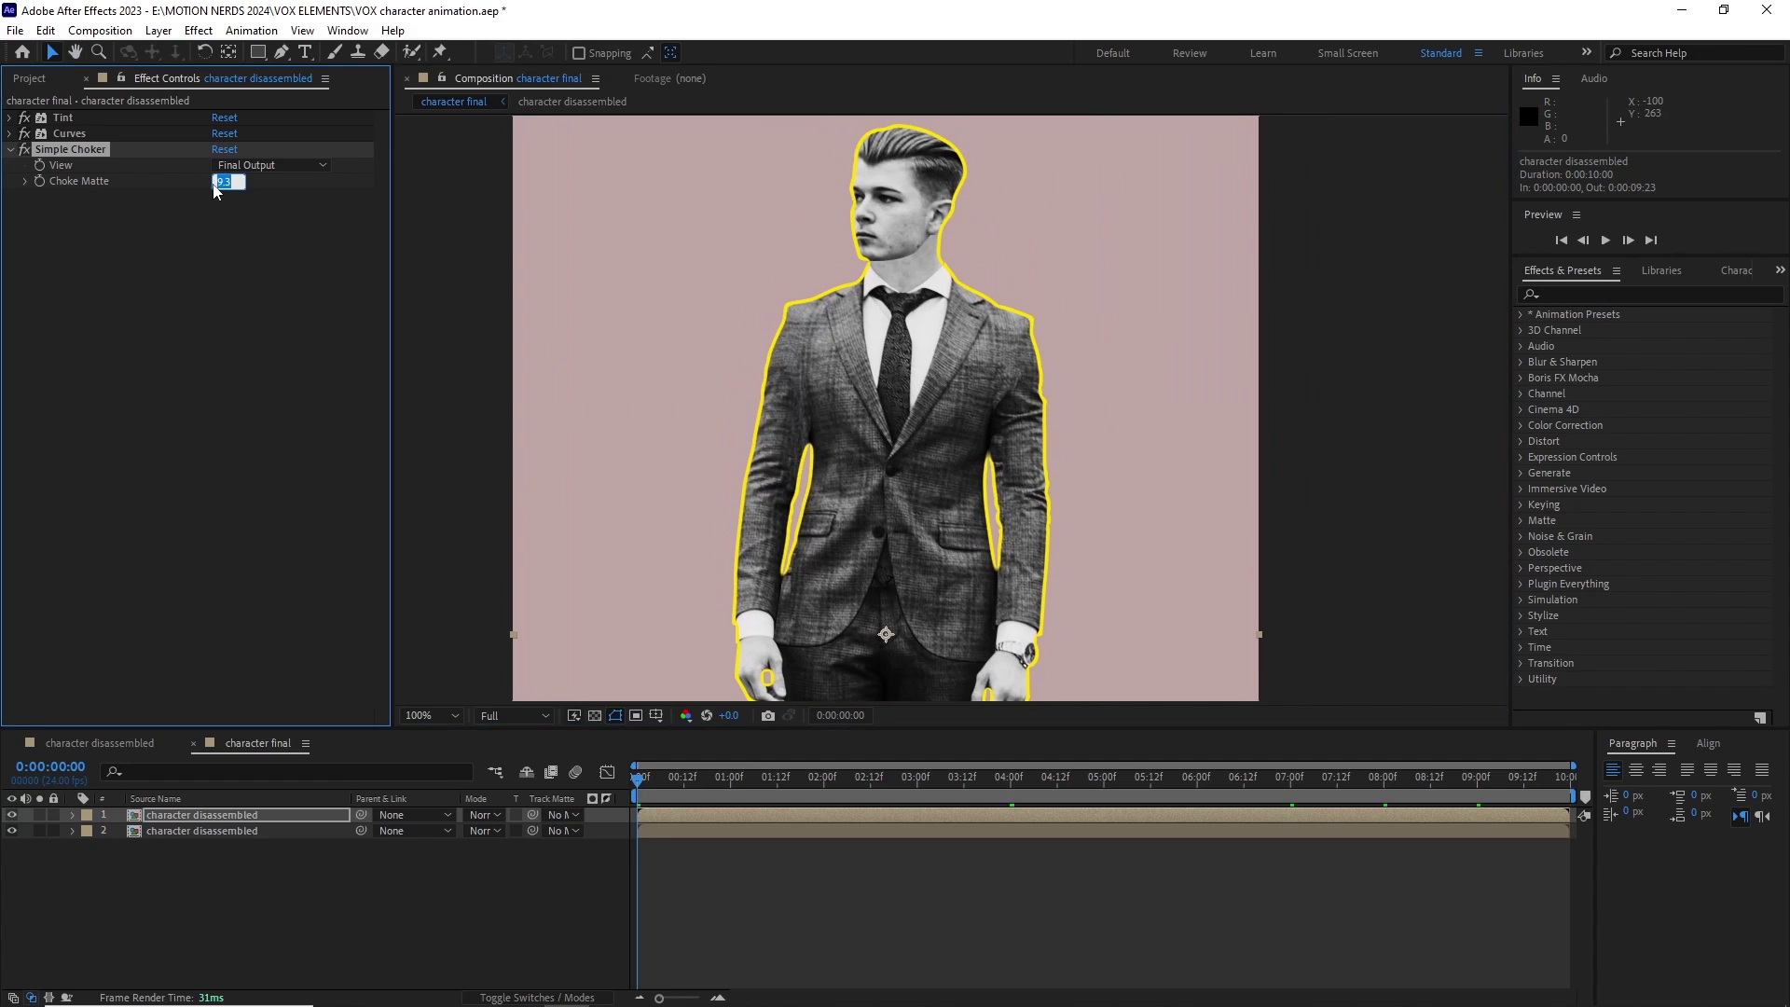
Rename the lower layer character Yeloow fill and the upper layer character Choker.
left_click(252, 831)
key("Return")
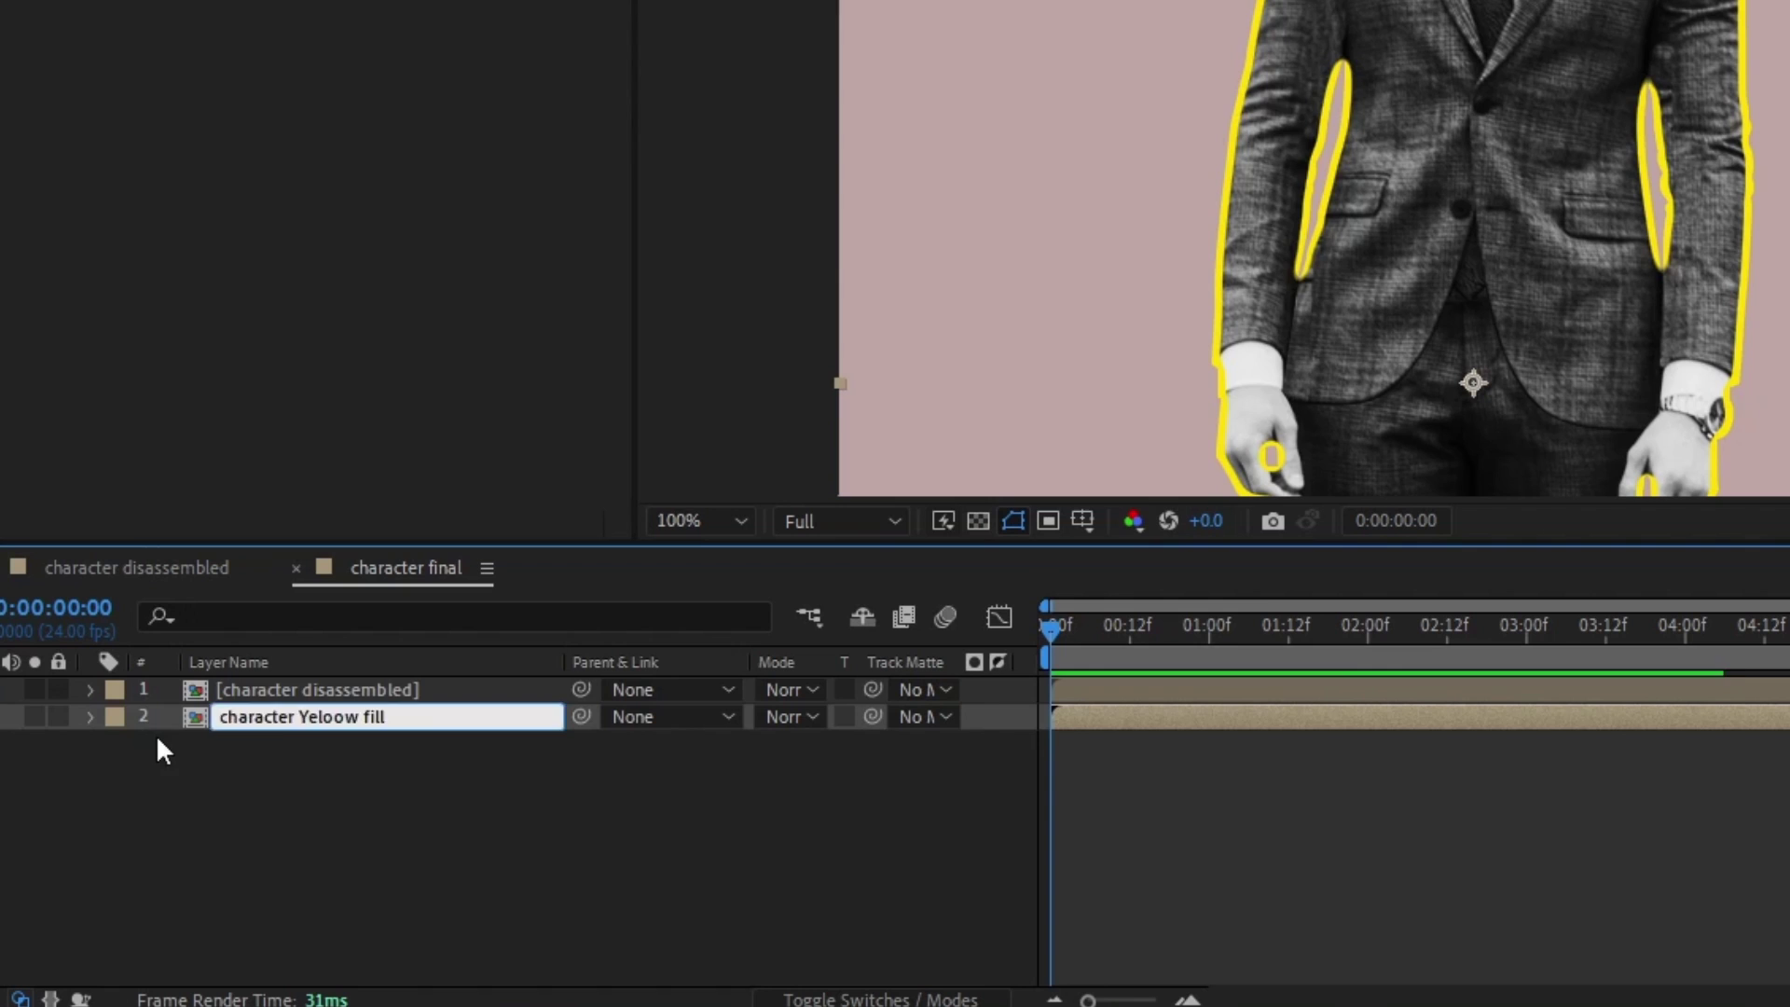
key("Return")
right_click(350, 691)
left_click(434, 596)
left_click_drag(468, 691, 317, 699)
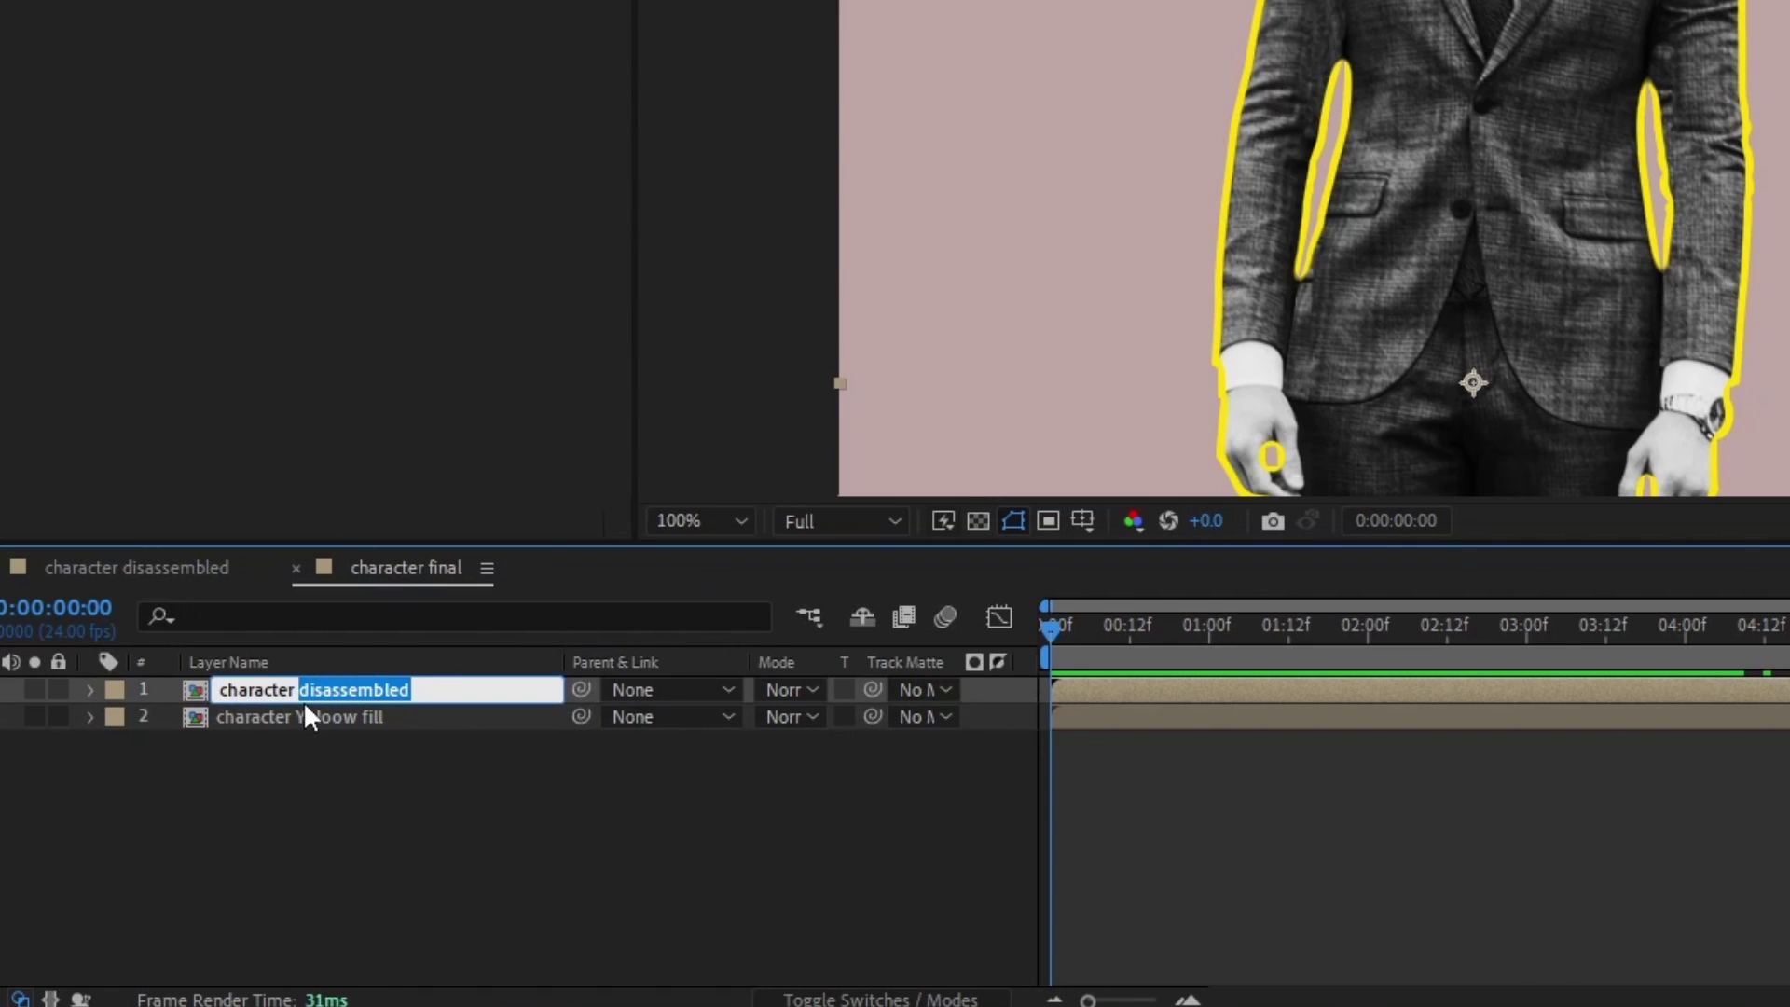
Set character Choker as the track matte of the character Yeloow fill layer and invert the matte.
left_click(306, 714)
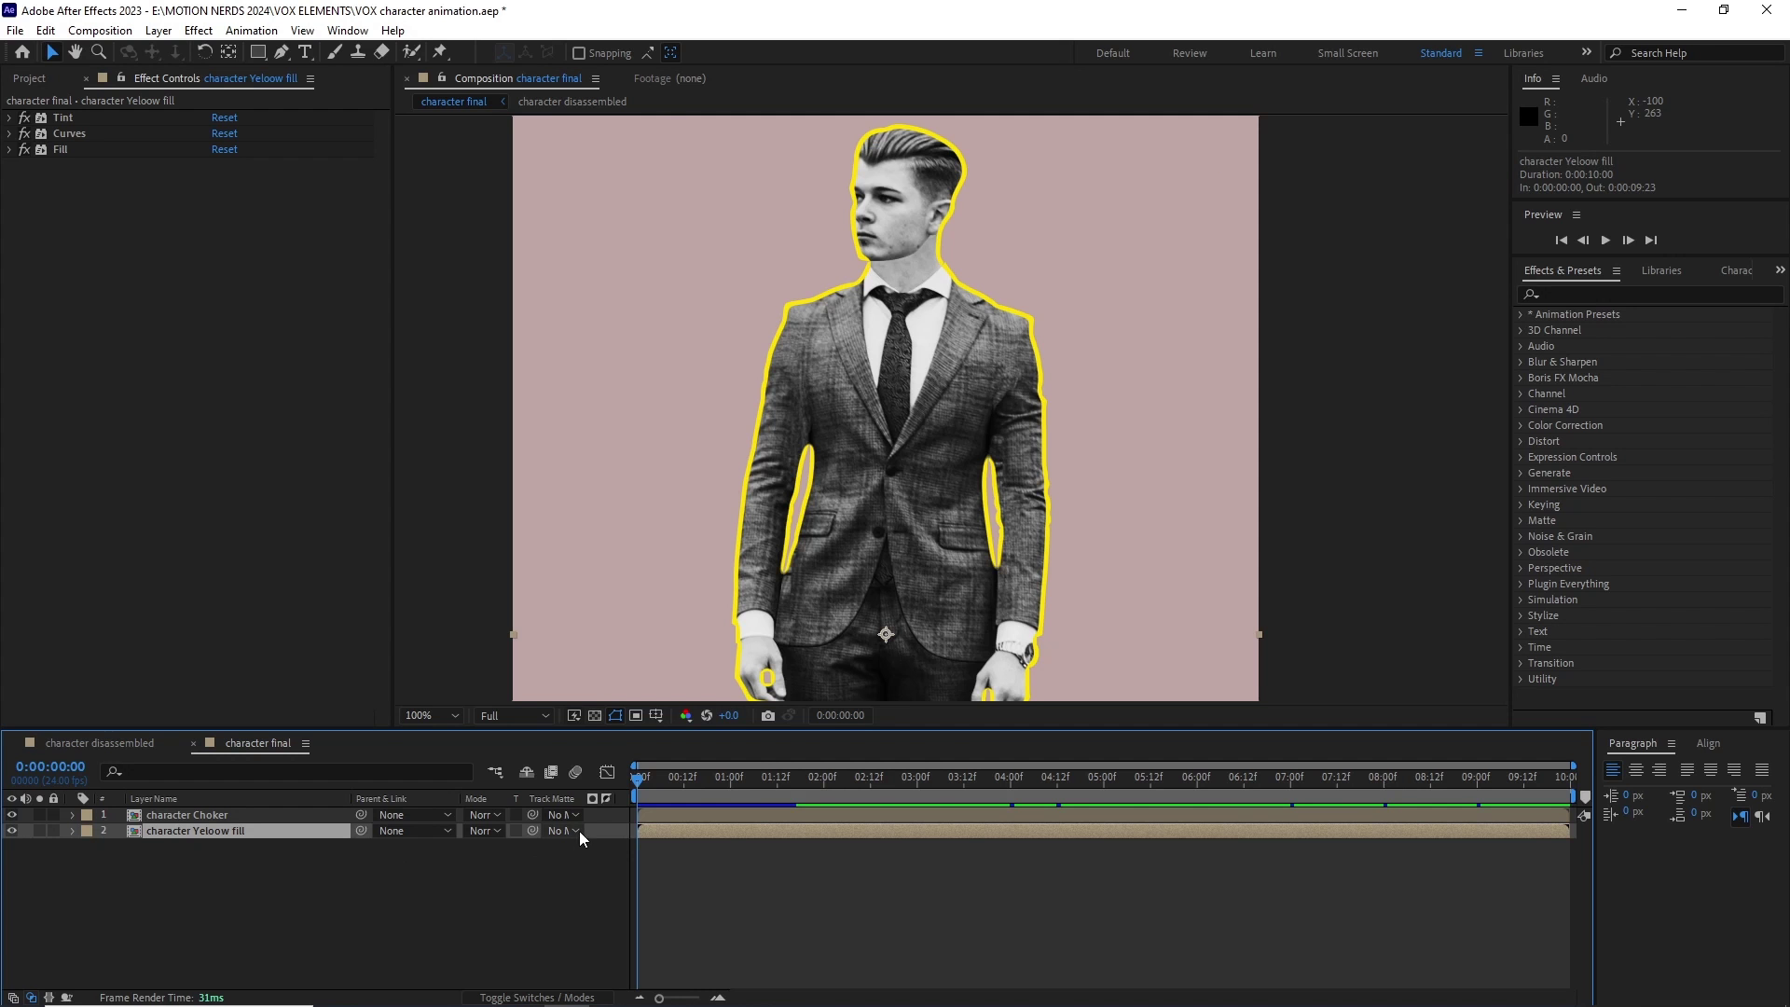
left_click(579, 831)
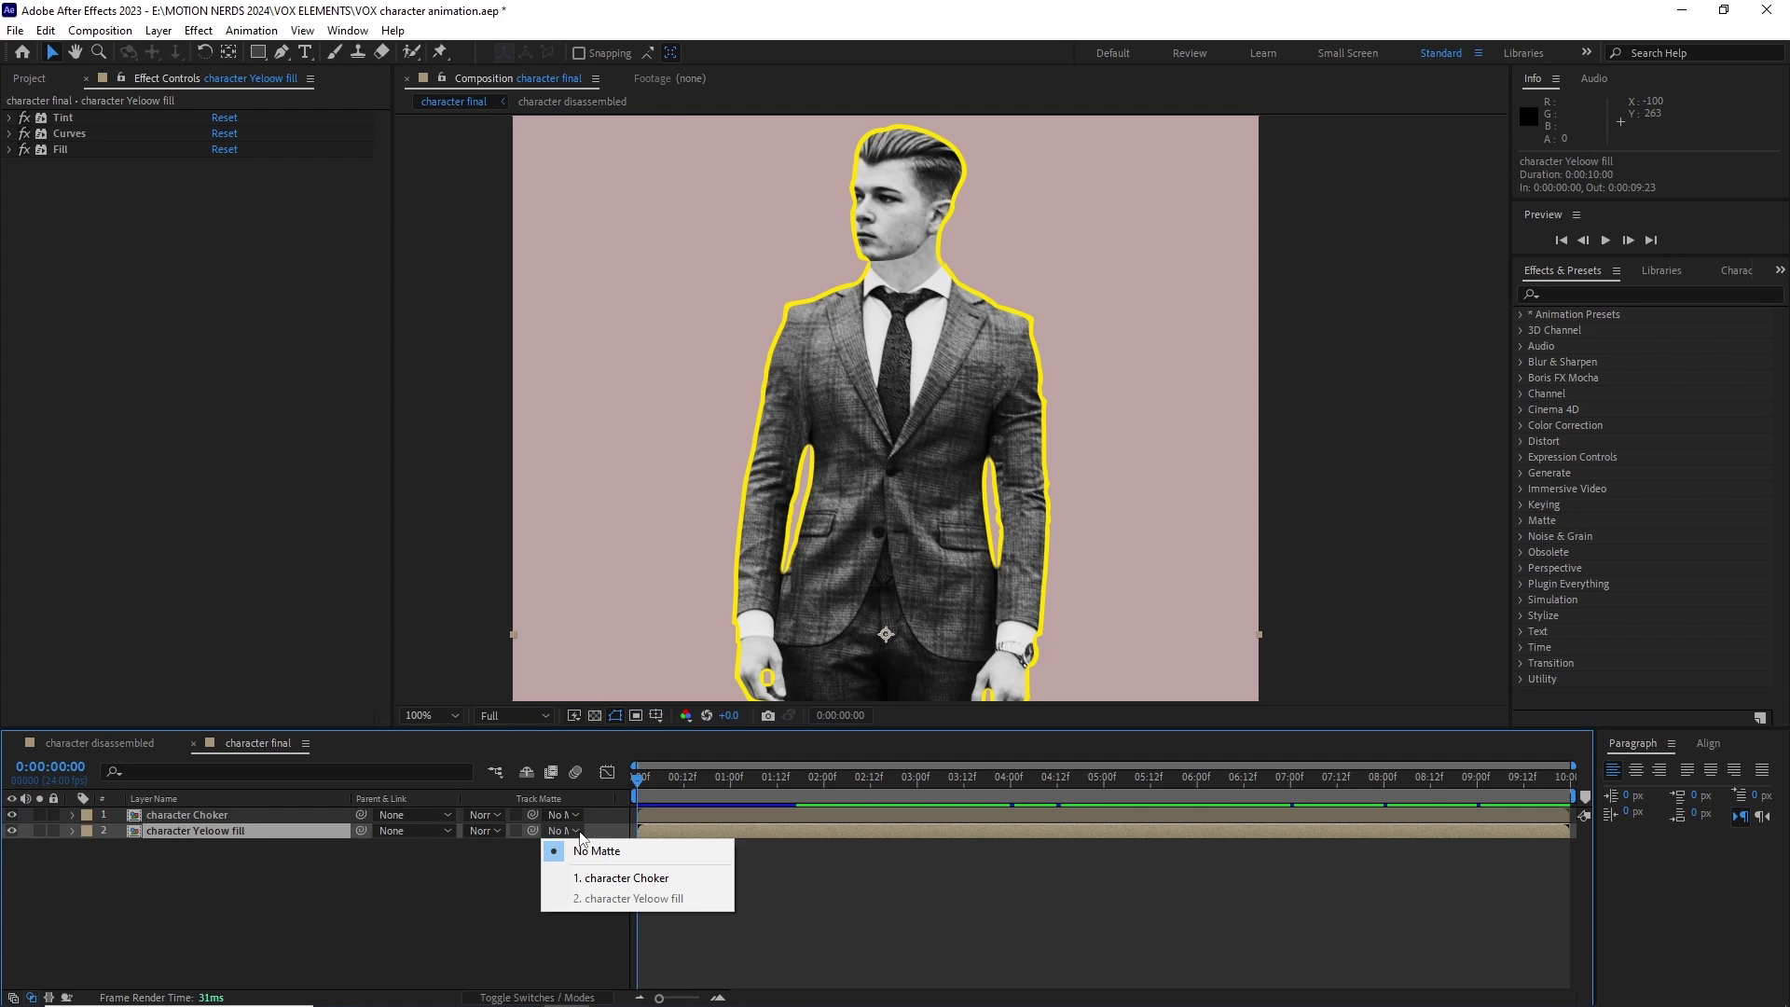
left_click(598, 880)
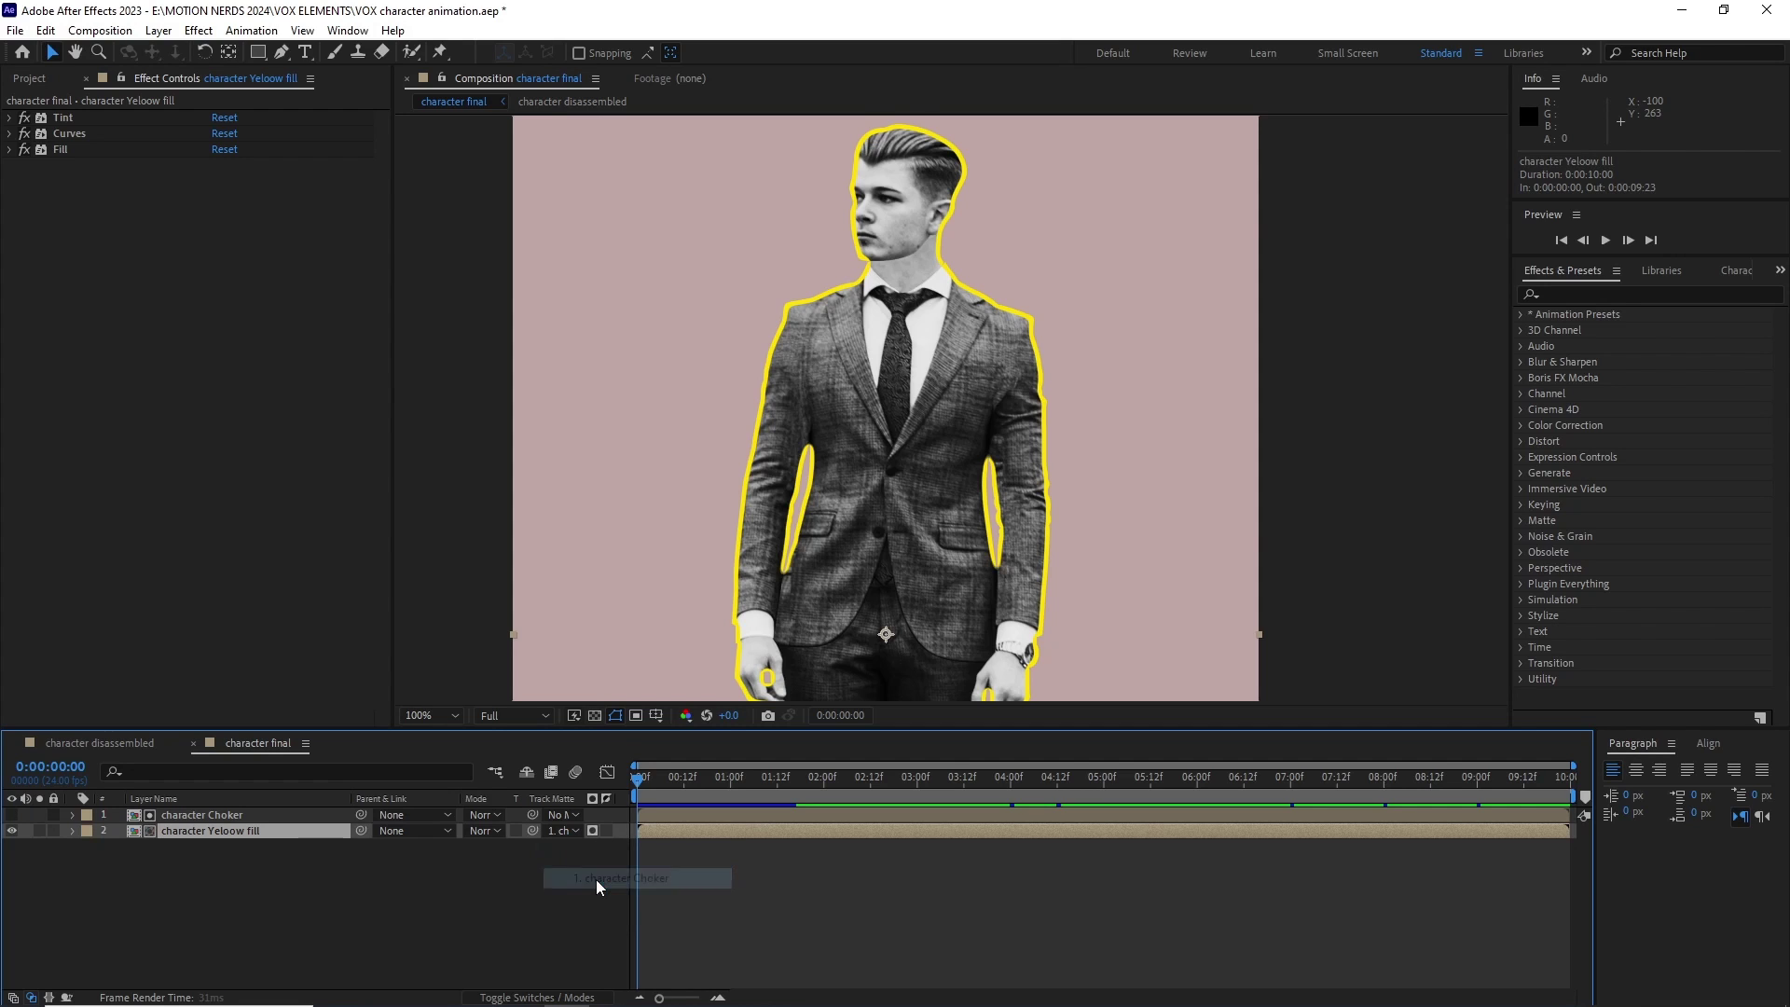
left_click(600, 830)
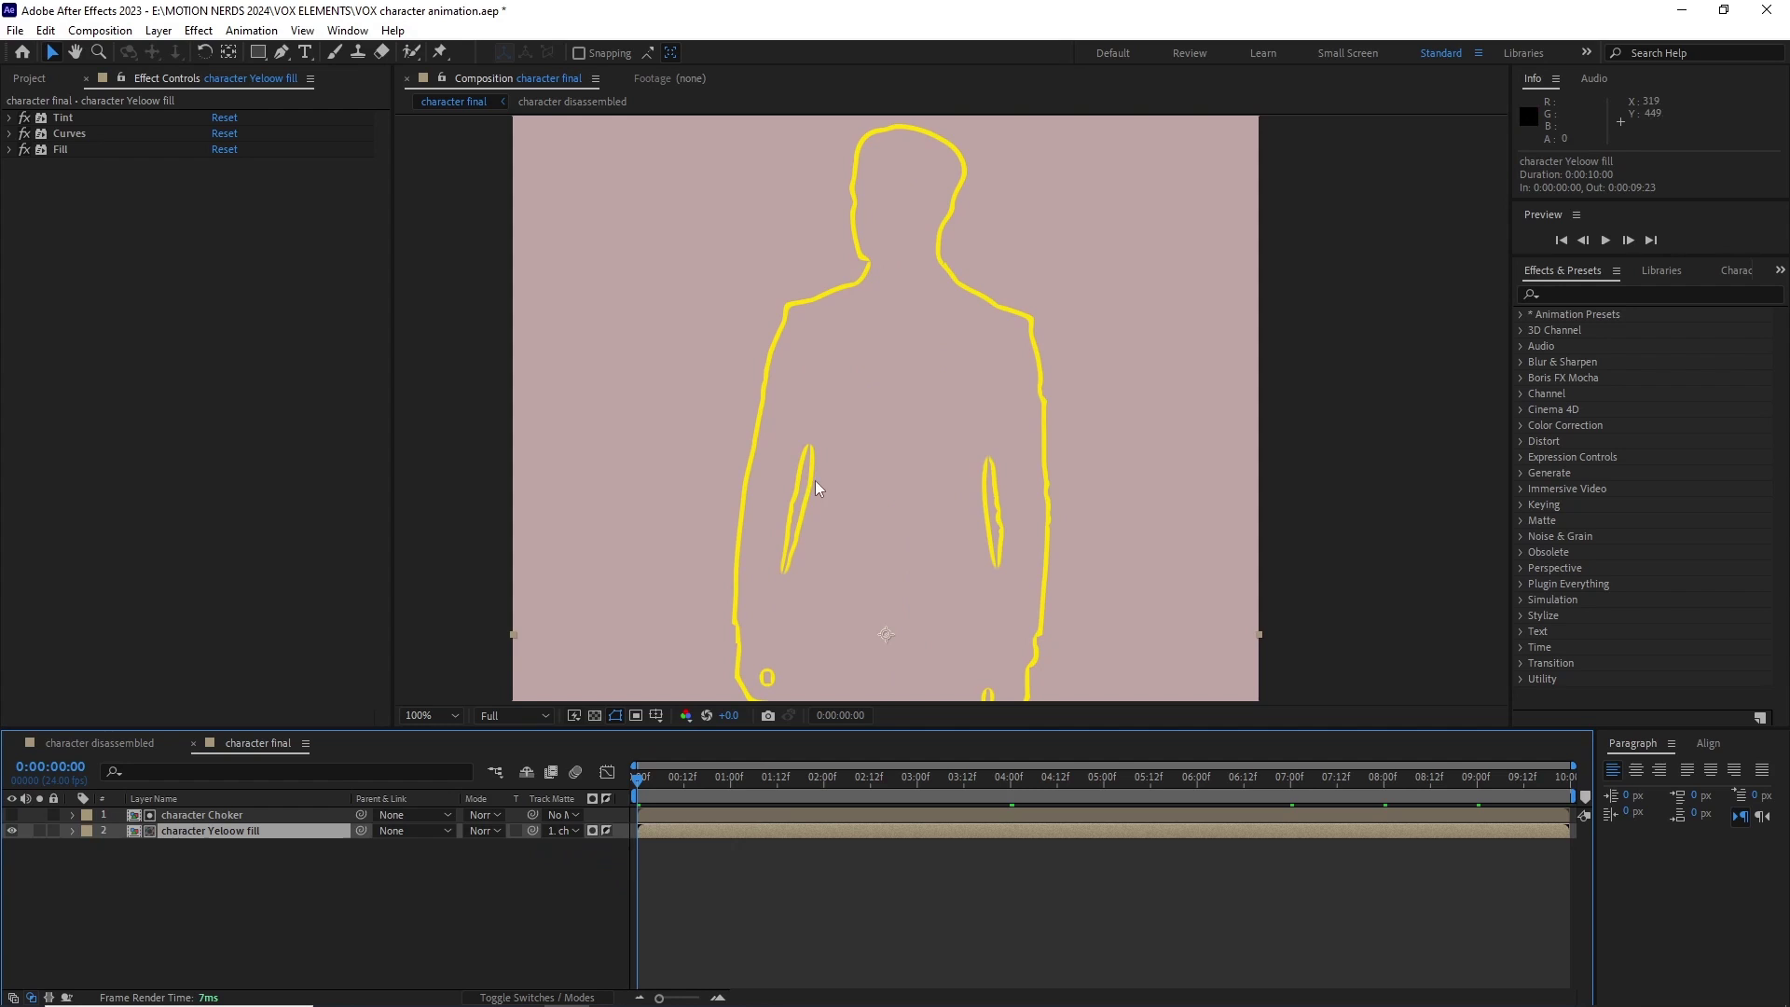
Duplicate character Choker, make the copy visible, delete its Simple Choker effect and move it to the bottom of the layer stack.
left_click(199, 816)
key("ctrl+d")
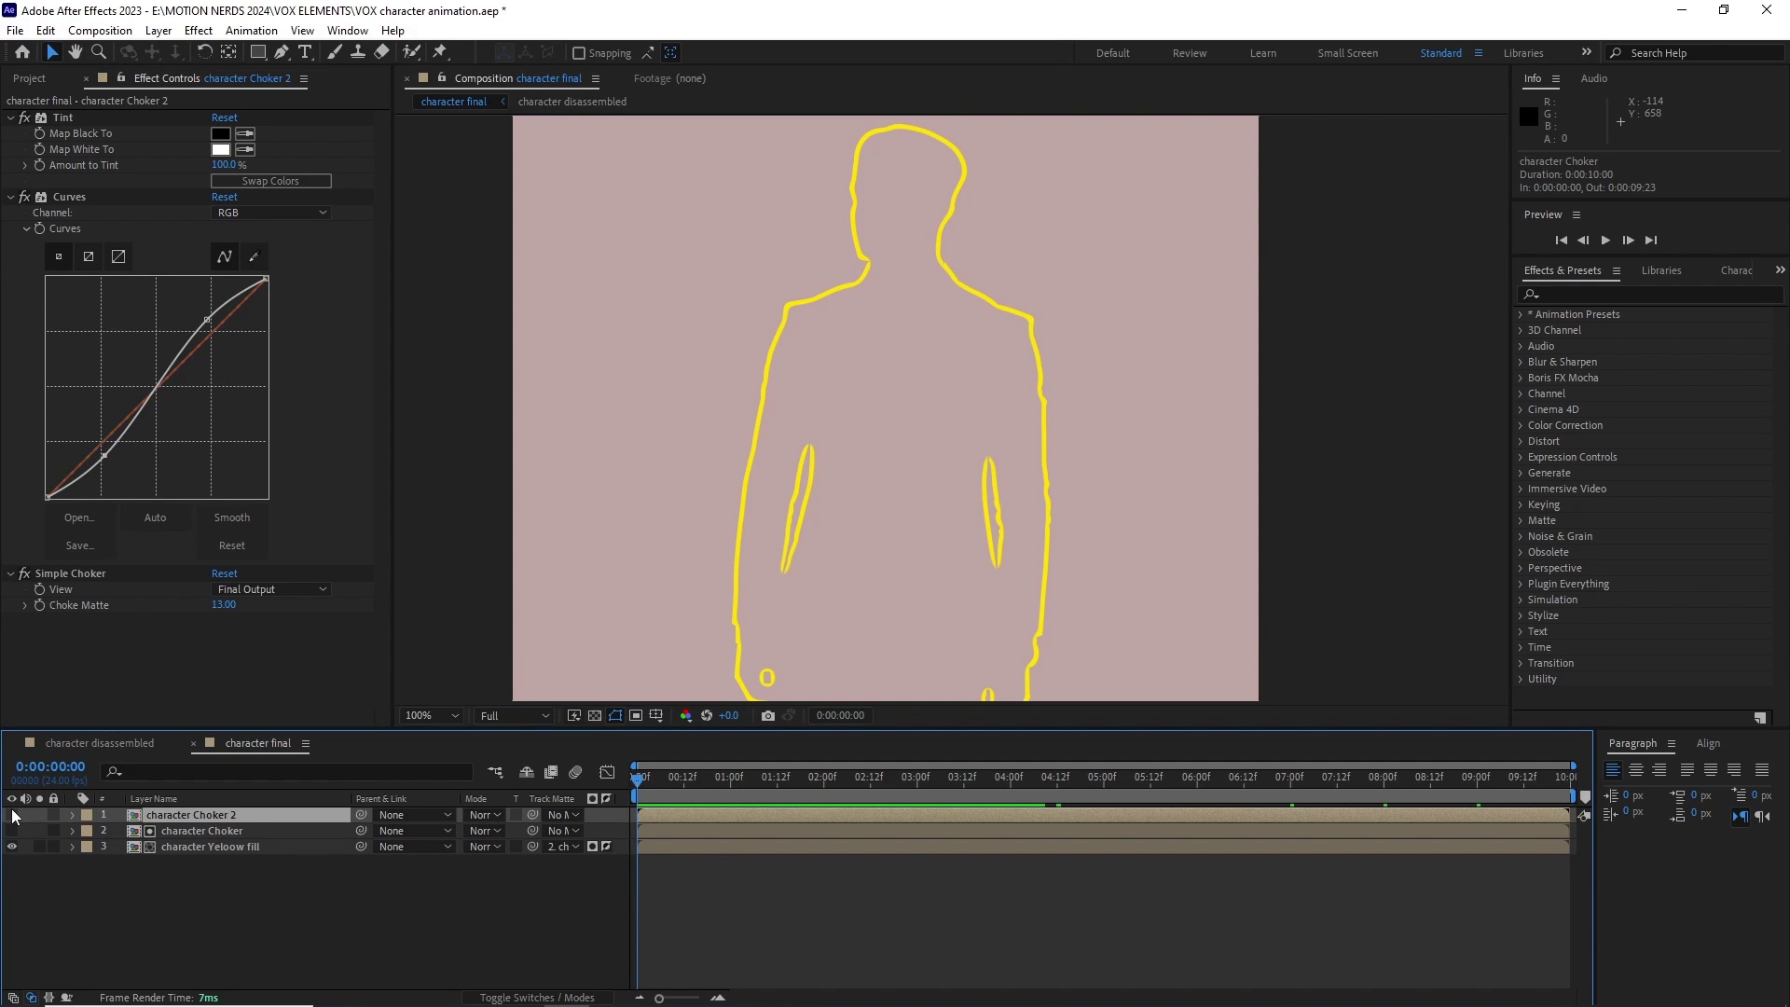
left_click(13, 815)
left_click(75, 574)
key("Delete")
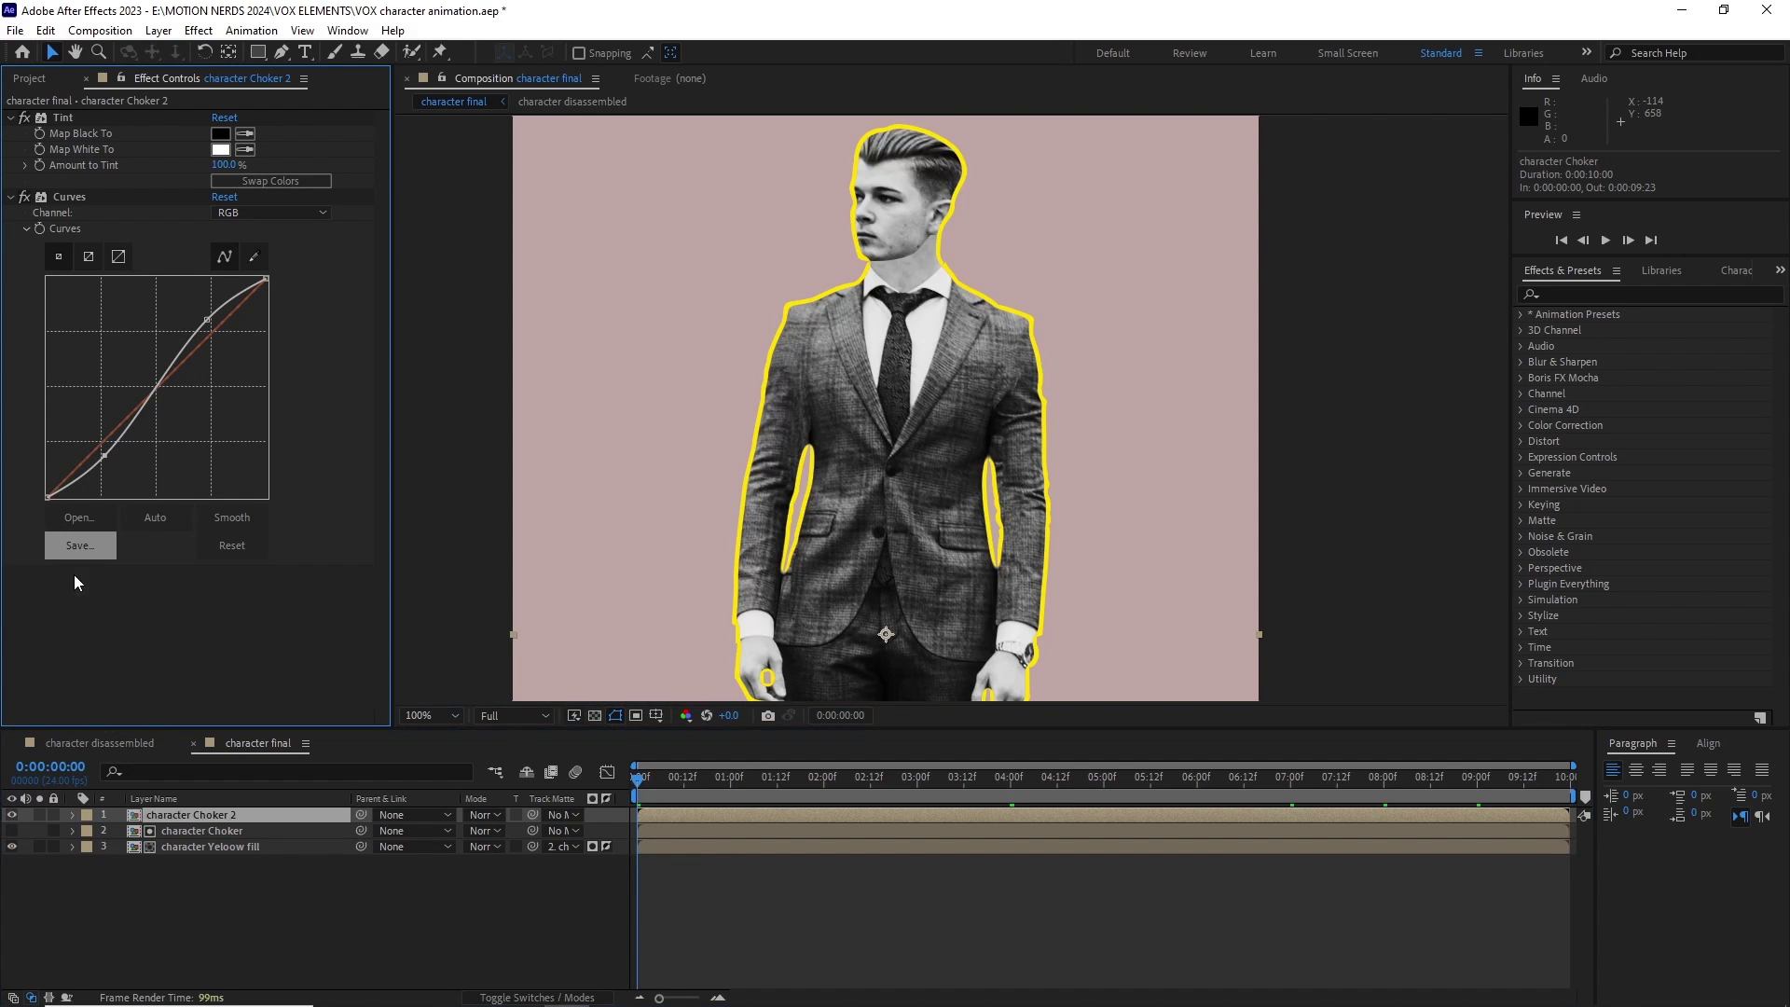
left_click_drag(75, 574, 180, 882)
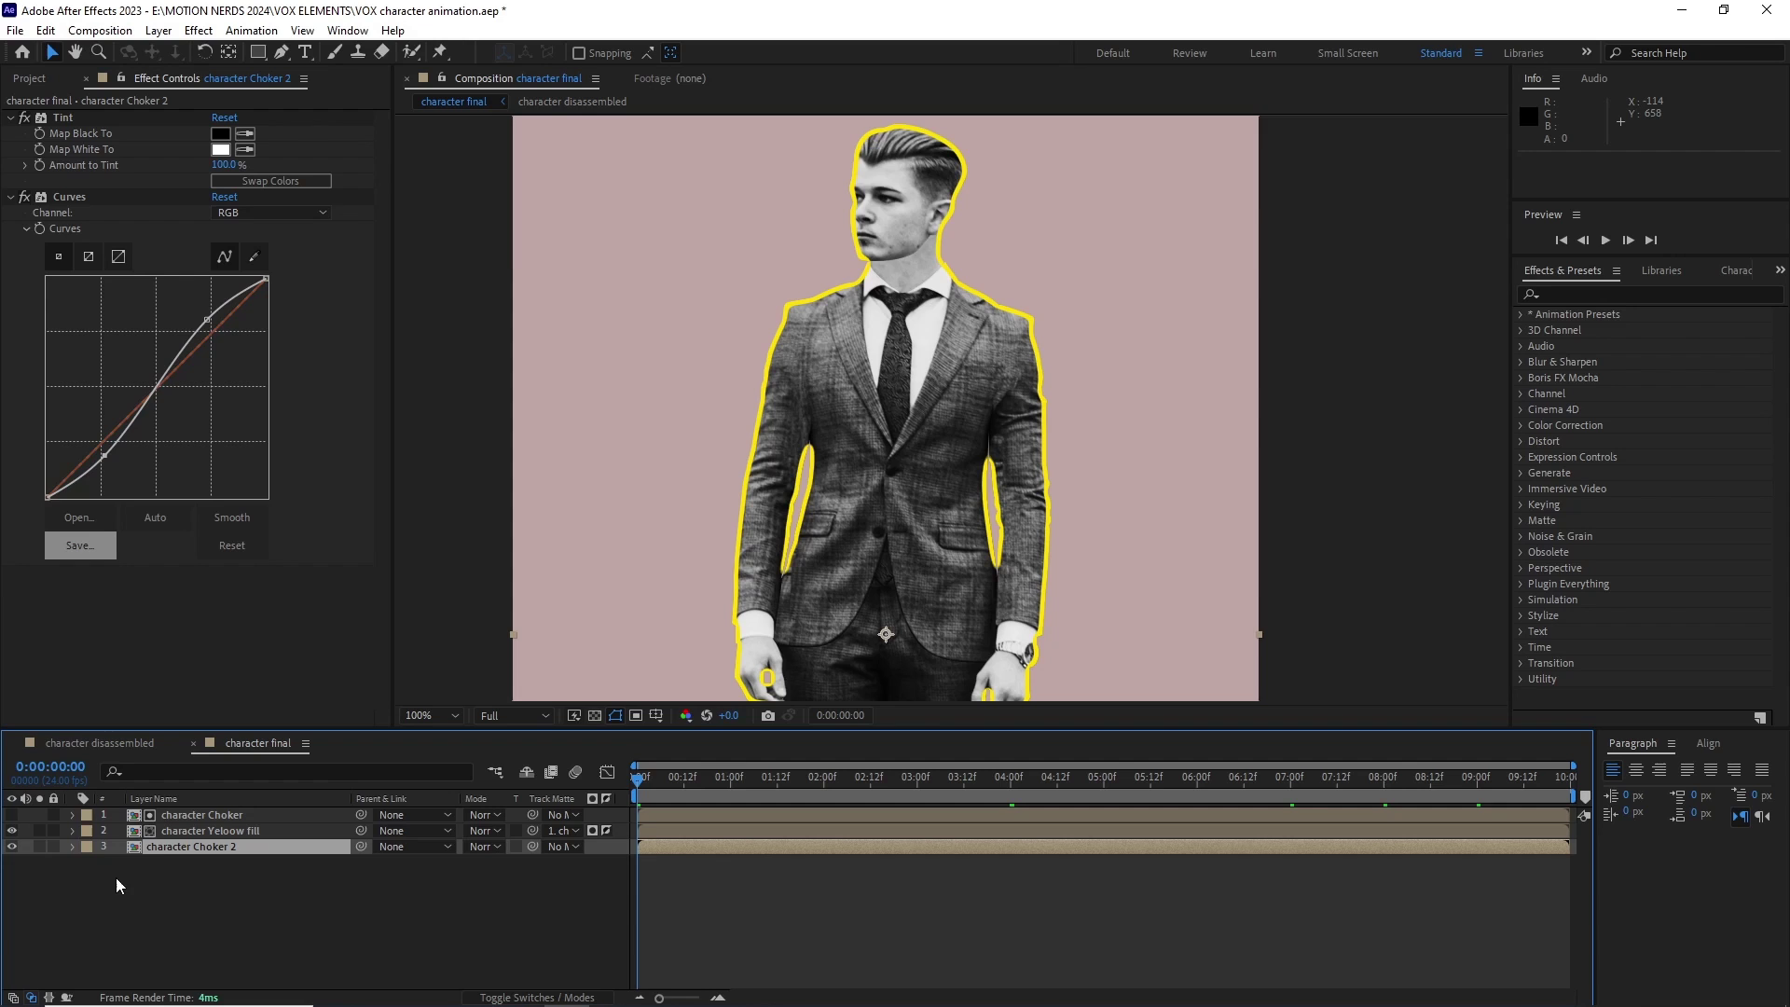
Apply a Gaussian Blur effect to the character Choker matte layer with a Blurriness of about 18.
left_click(188, 817)
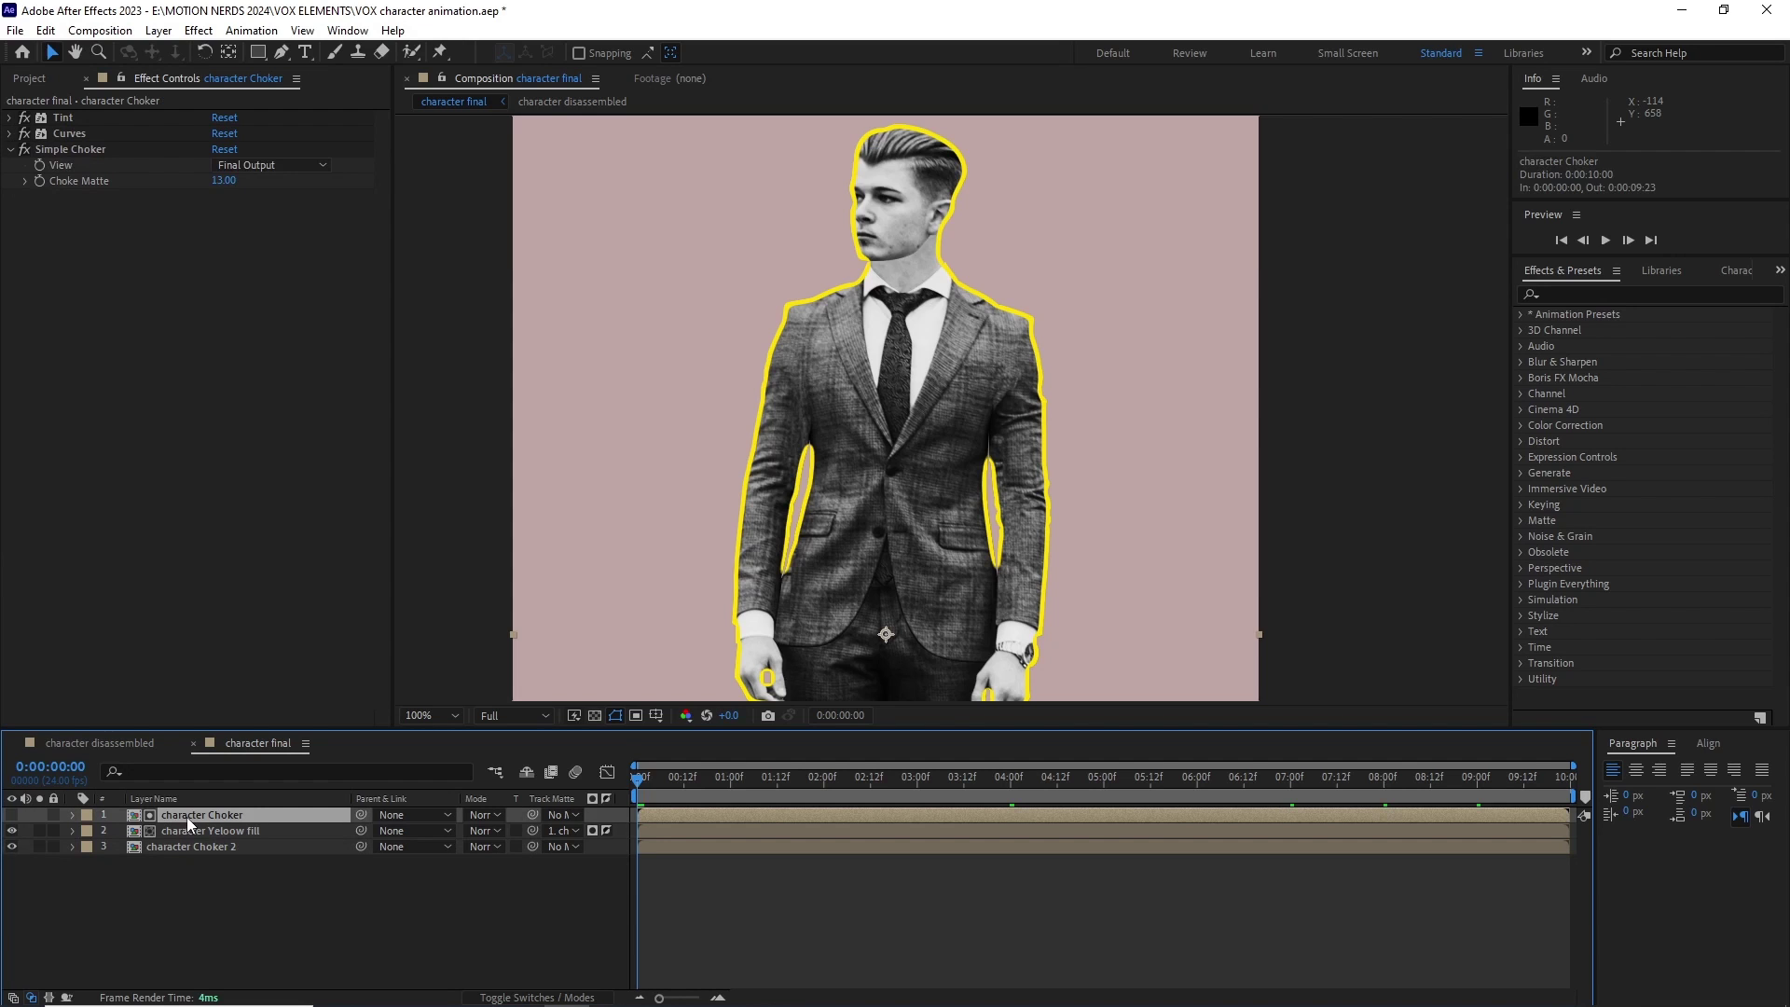
left_click(199, 30)
mouse_move(373, 164)
left_click(522, 389)
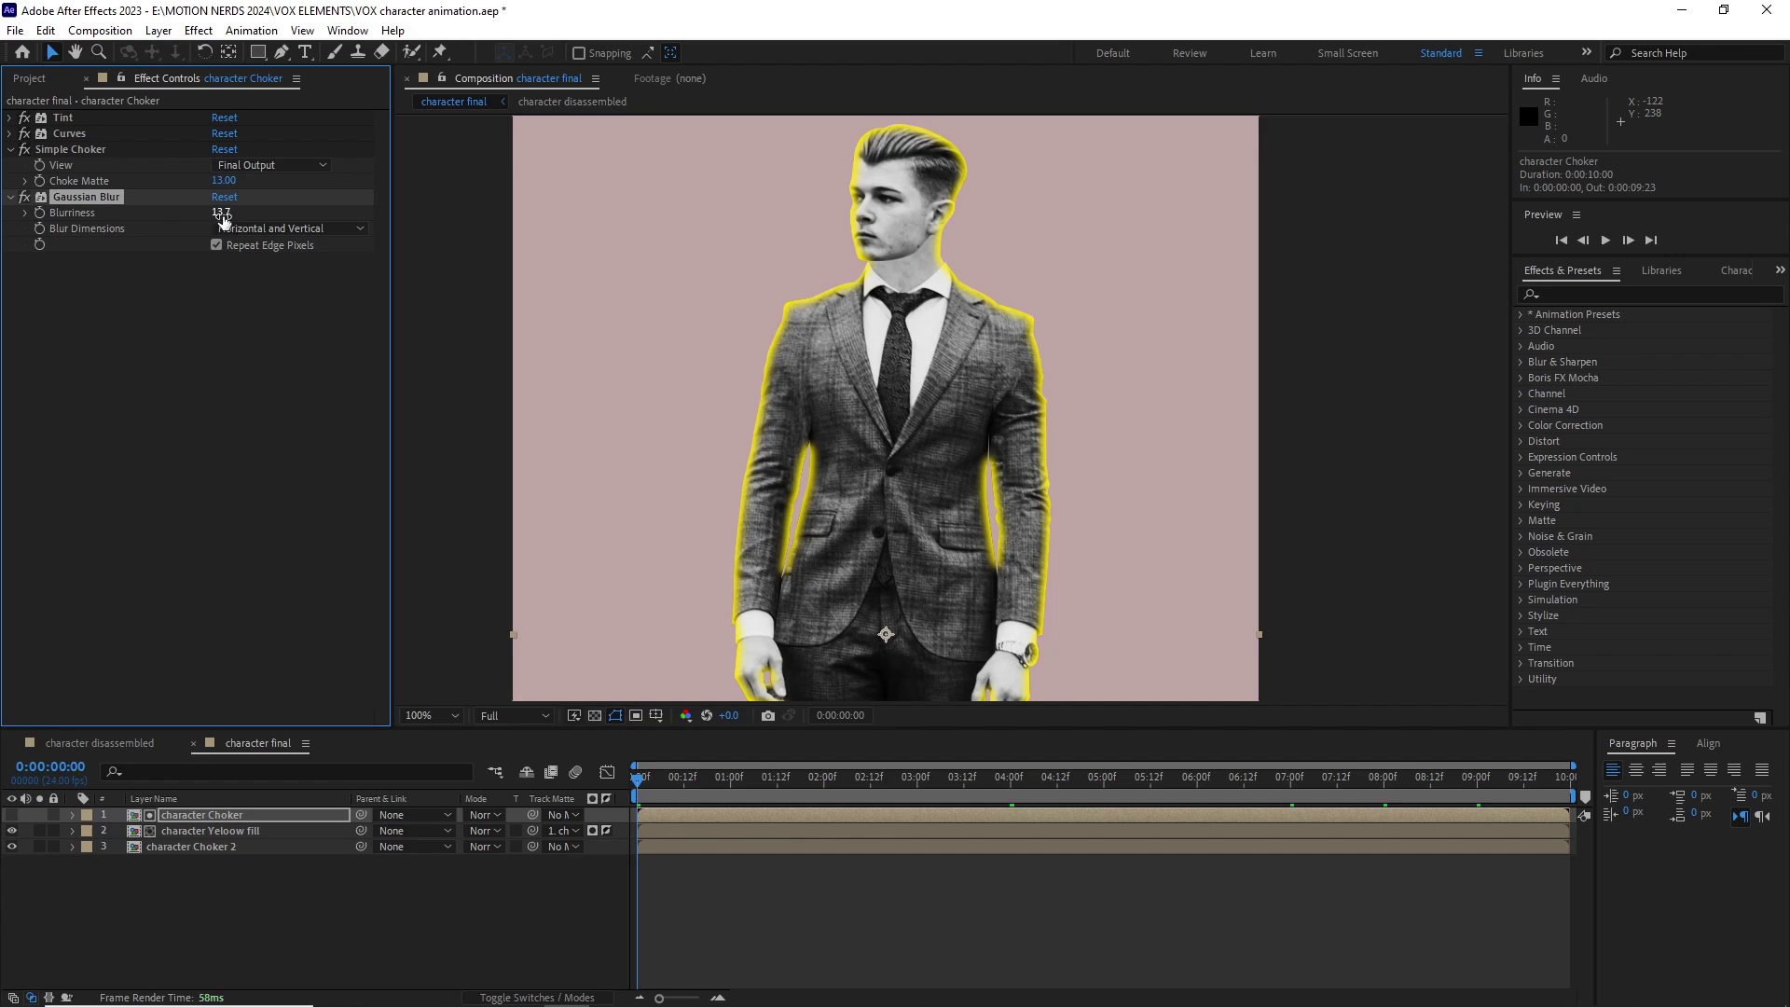
left_click(251, 820)
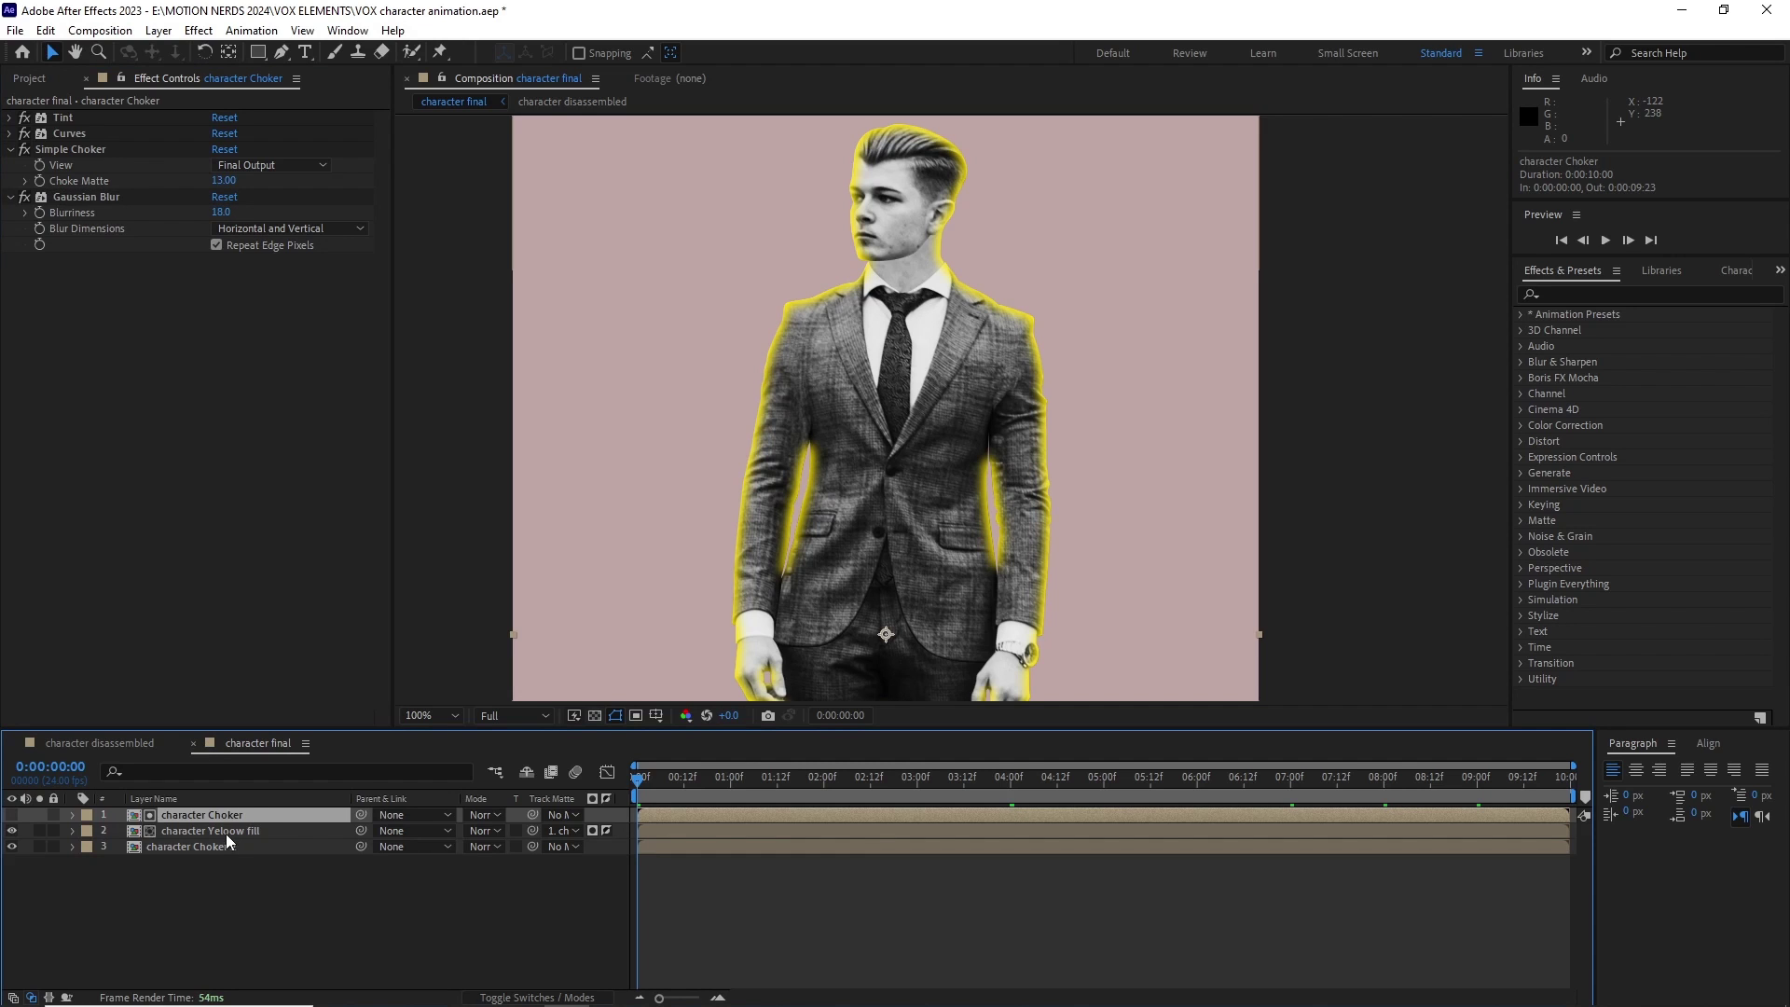
Lower the character Yeloow fill layer's opacity to 77% and set the Gaussian Blur on character Choker to about 10.3.
left_click(223, 831)
key("t")
left_click_drag(474, 846, 424, 846)
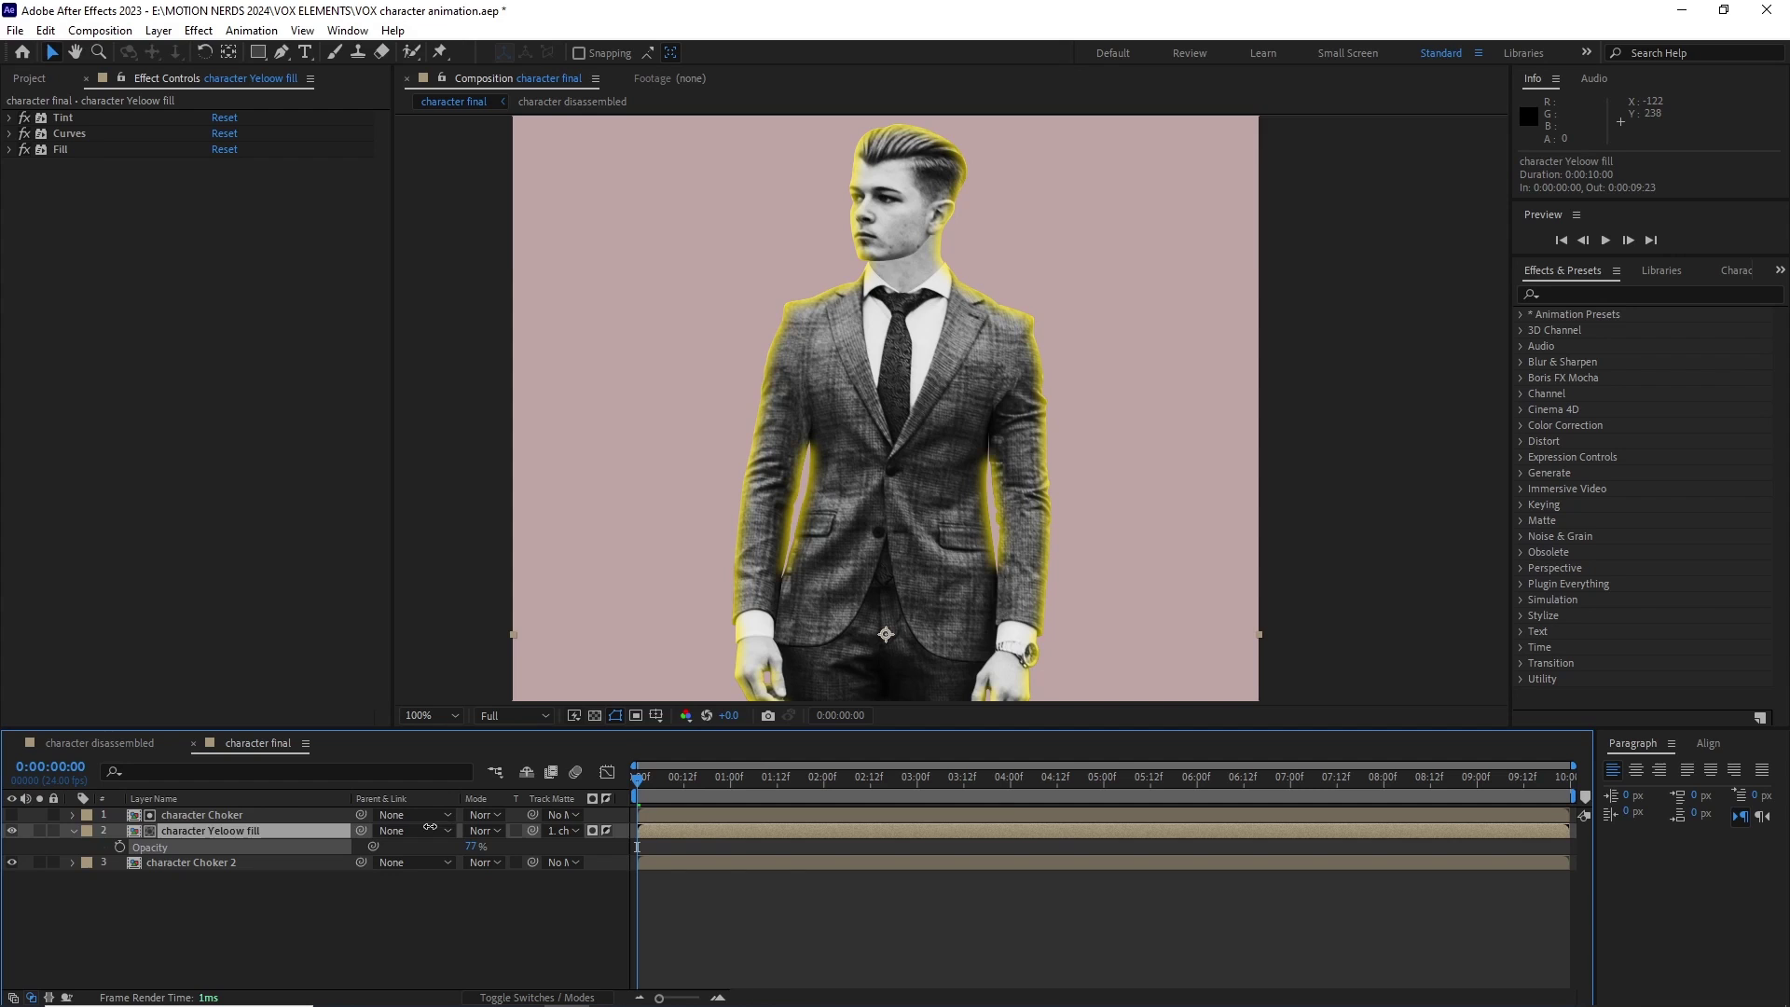
left_click(203, 816)
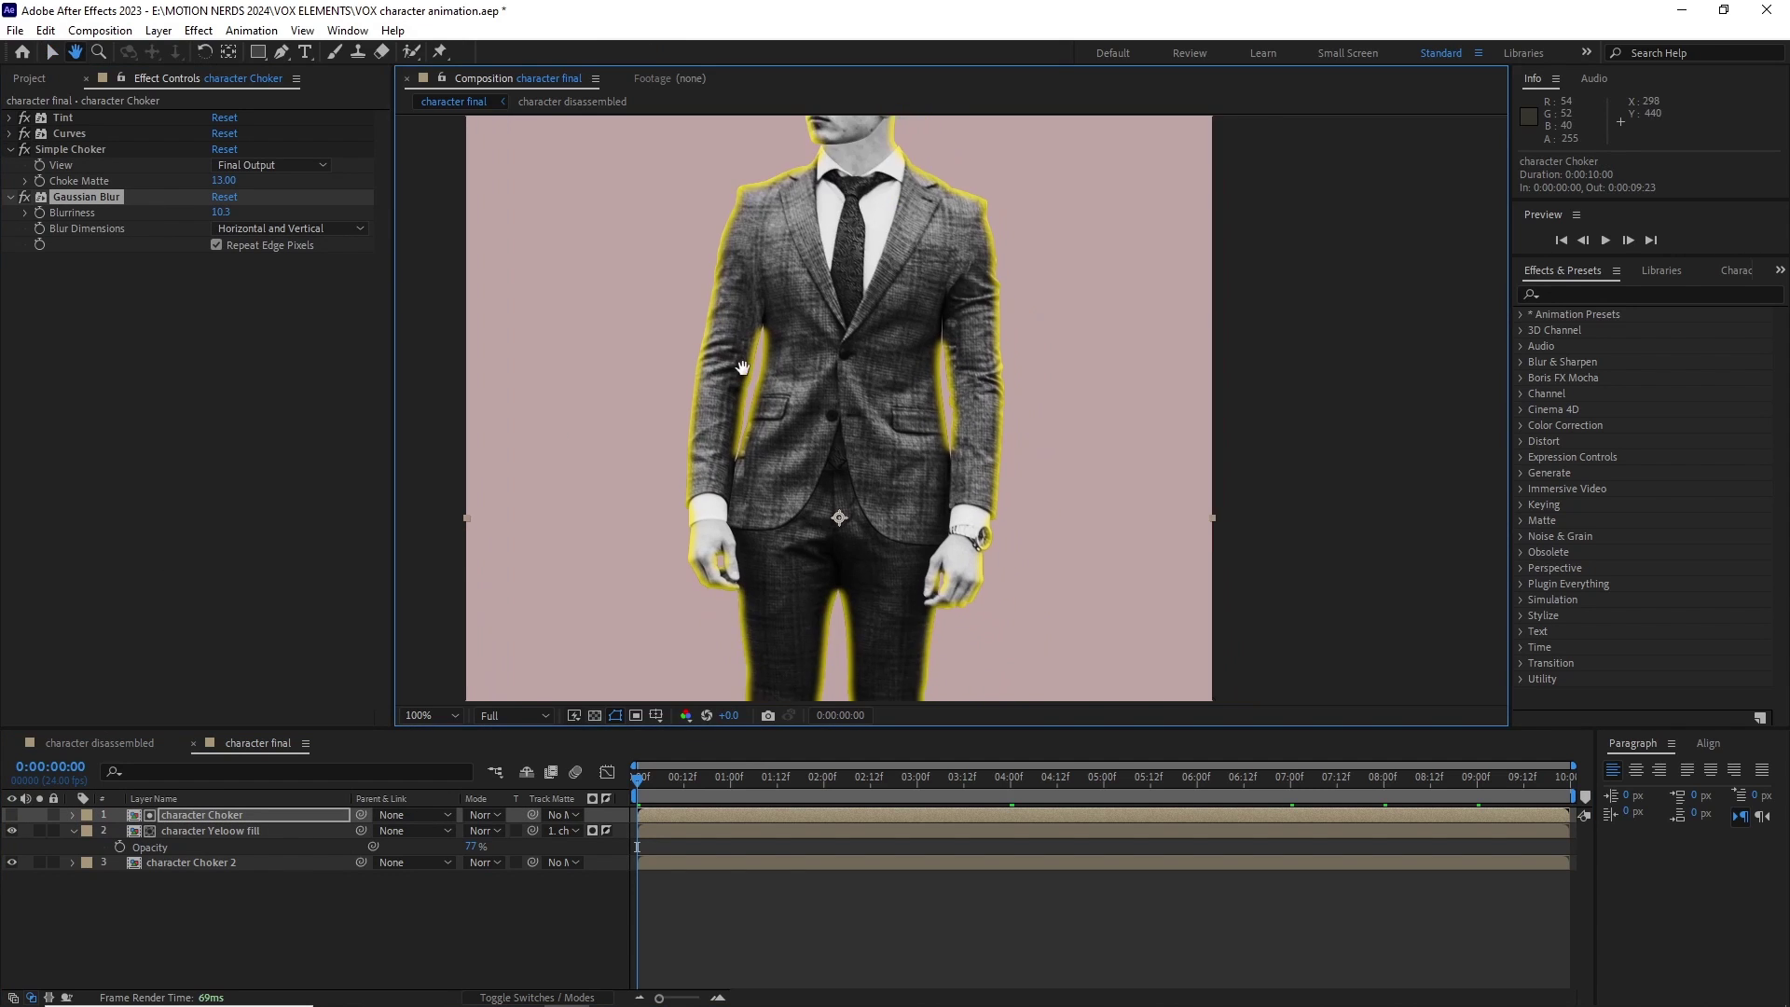
key("comma")
Duplicate character Choker, make the copy visible, and delete its Gaussian Blur, Simple Choker and Curves effects.
left_click(233, 813)
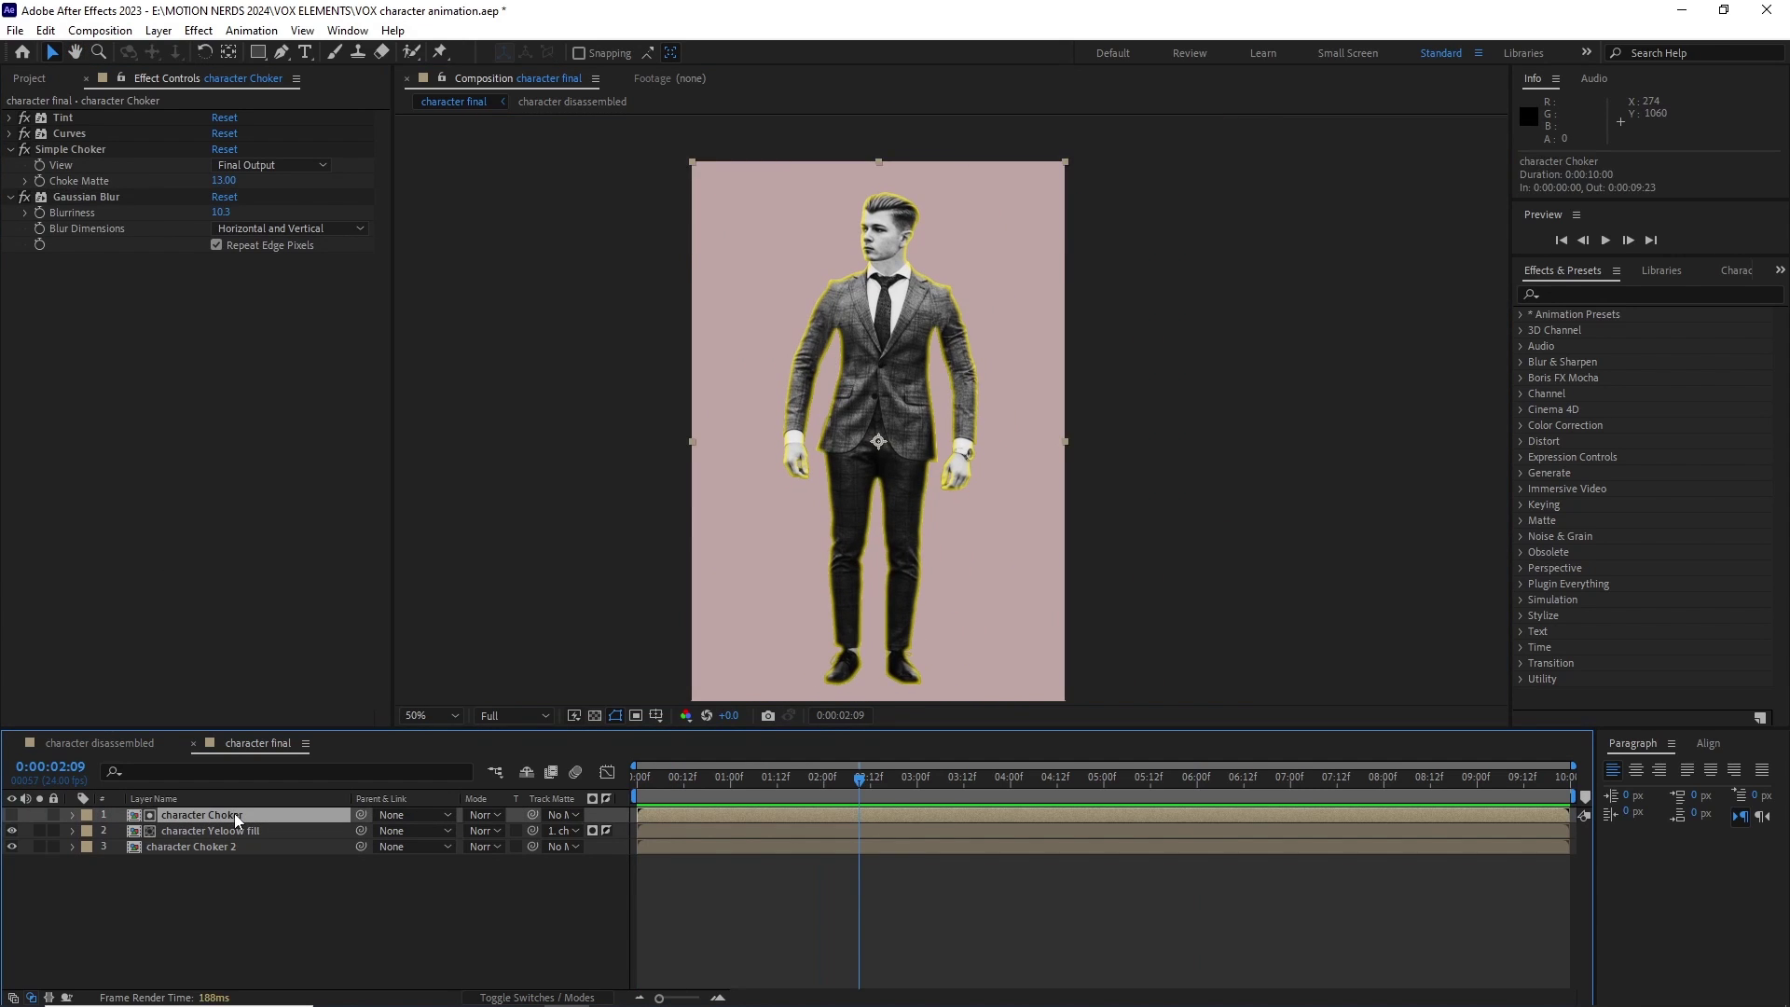
key("ctrl+d")
left_click(114, 623)
key("Delete")
left_click(91, 576)
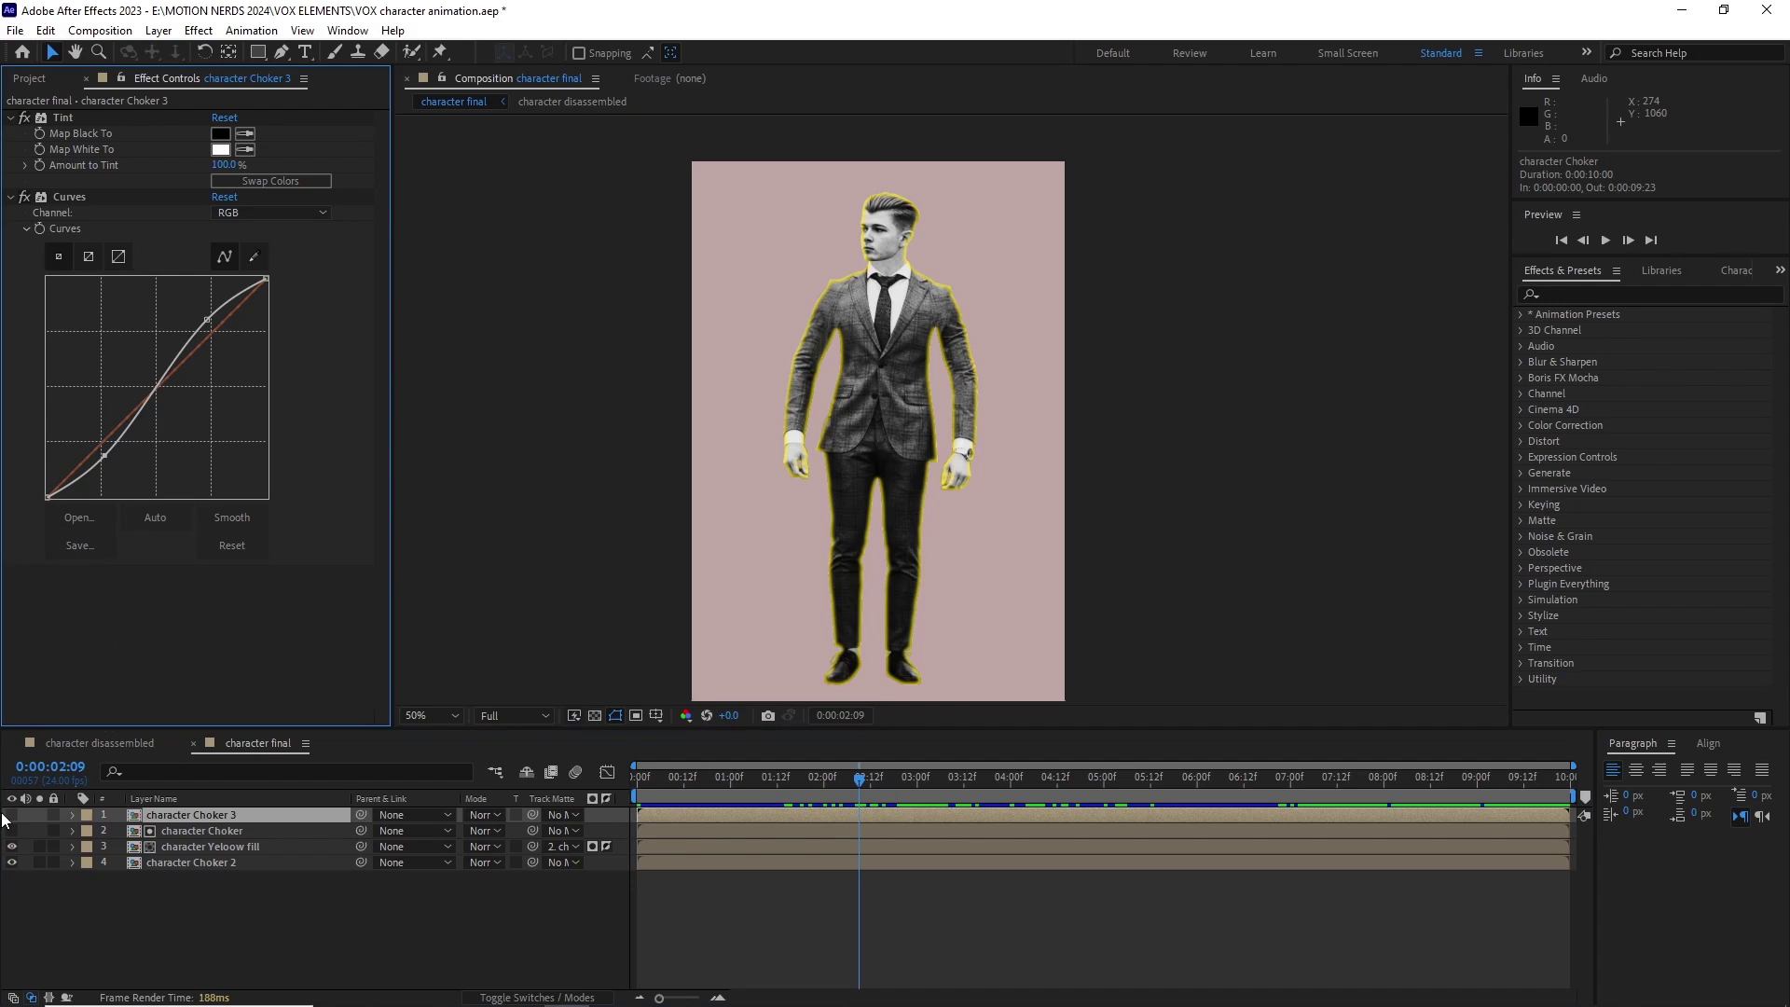
left_click(11, 815)
left_click(67, 200)
key("Delete")
Set the Tint effect's Map White To color on character Choker 3 to black, 000000.
left_click(221, 150)
left_click_drag(289, 447, 252, 534)
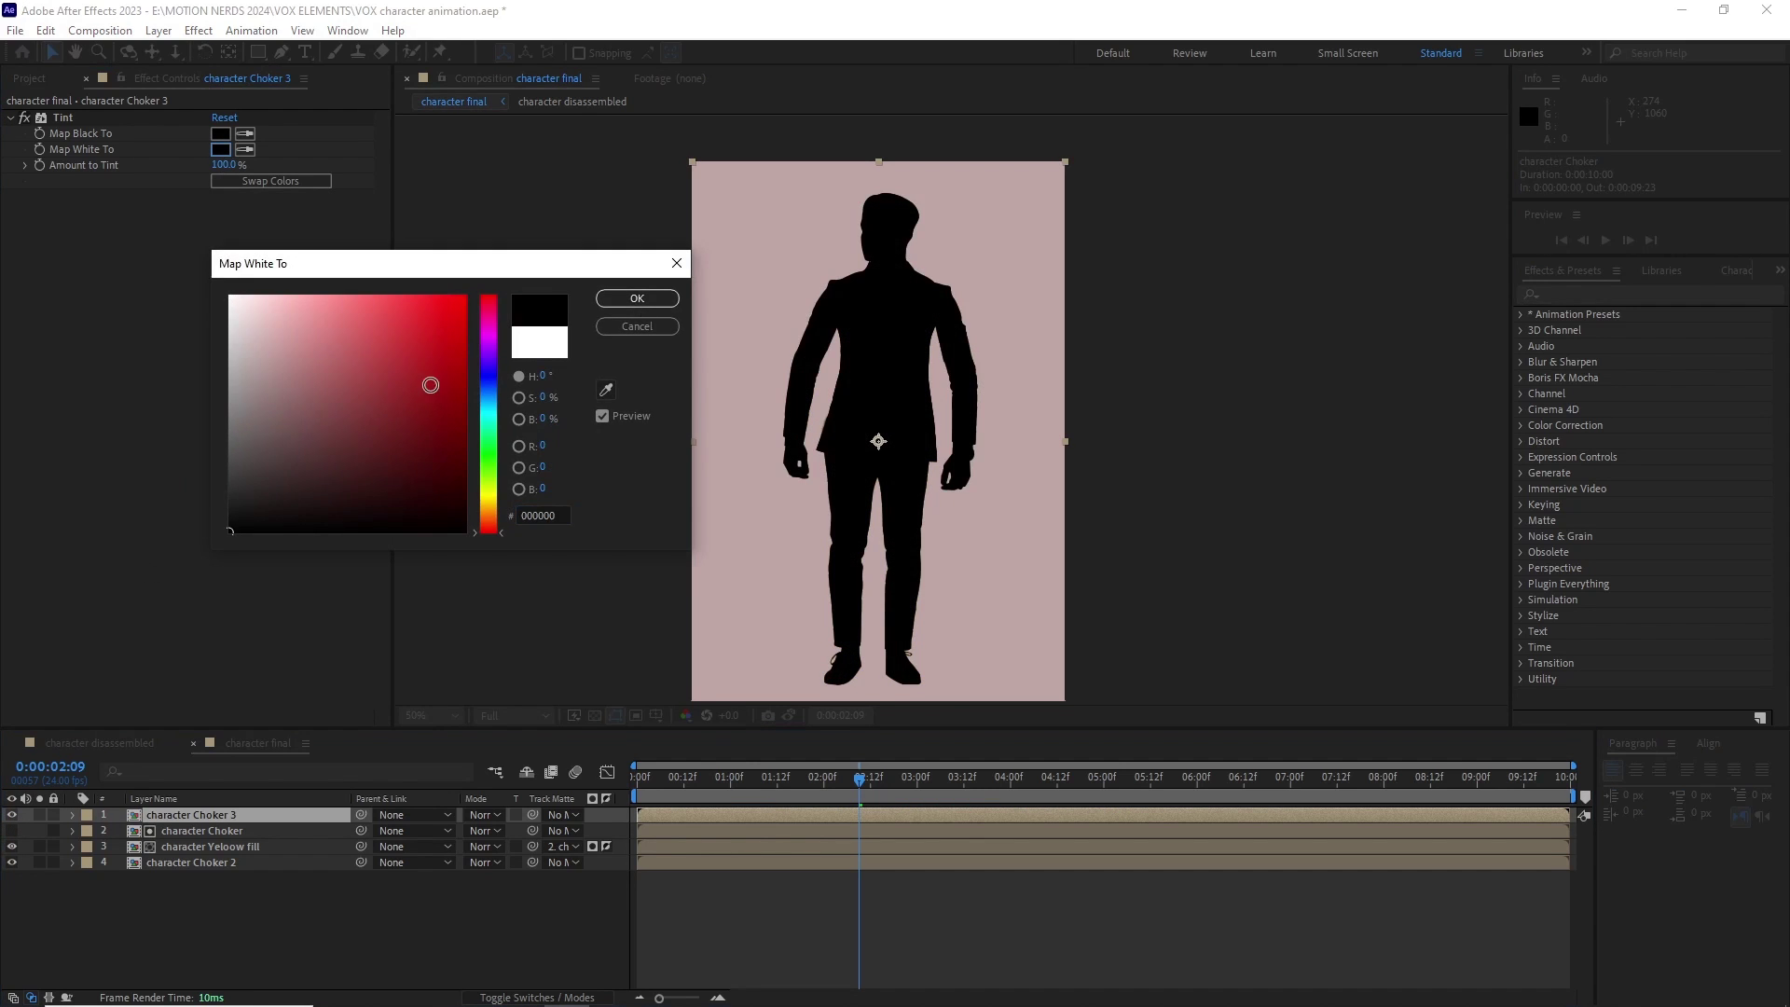
left_click(635, 297)
Draw an elliptical mask around the head and shoulders on character Choker 3 and move it slightly upward.
left_click(216, 816)
left_click_drag(699, 373, 614, 455)
left_click_drag(258, 53, 299, 104)
left_click_drag(713, 262, 883, 429)
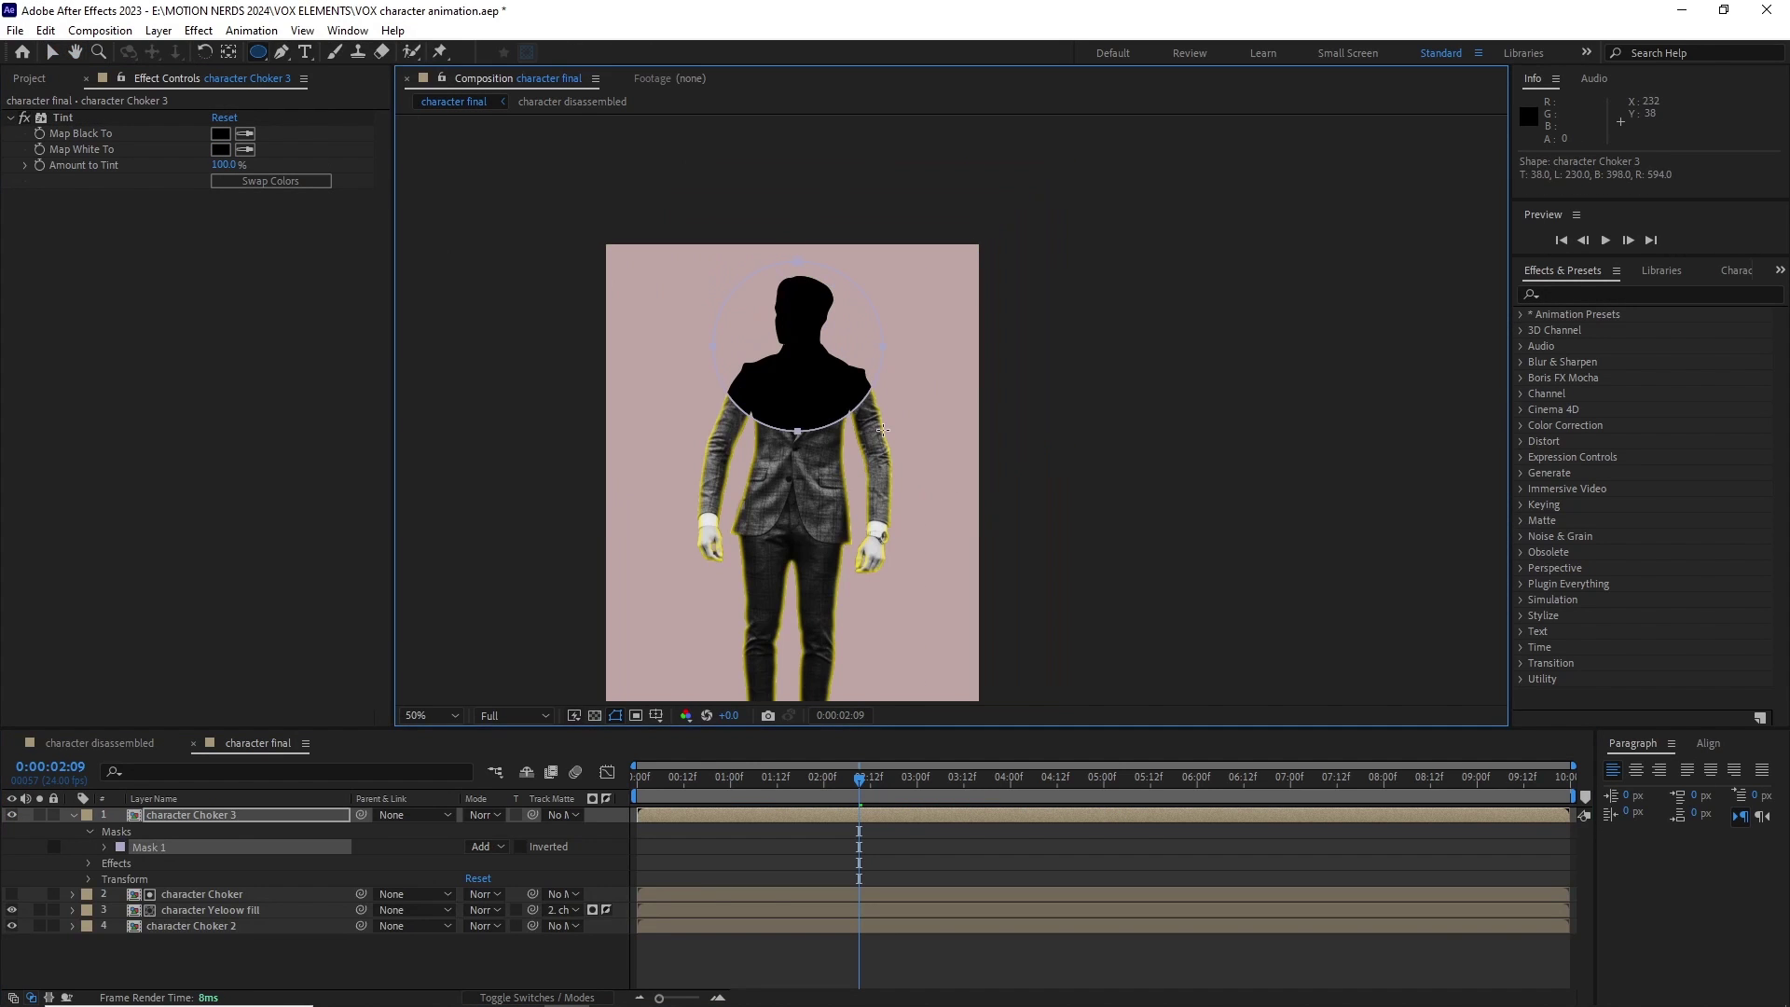
scroll(867, 351, "up", 2)
left_click_drag(710, 381, 718, 314)
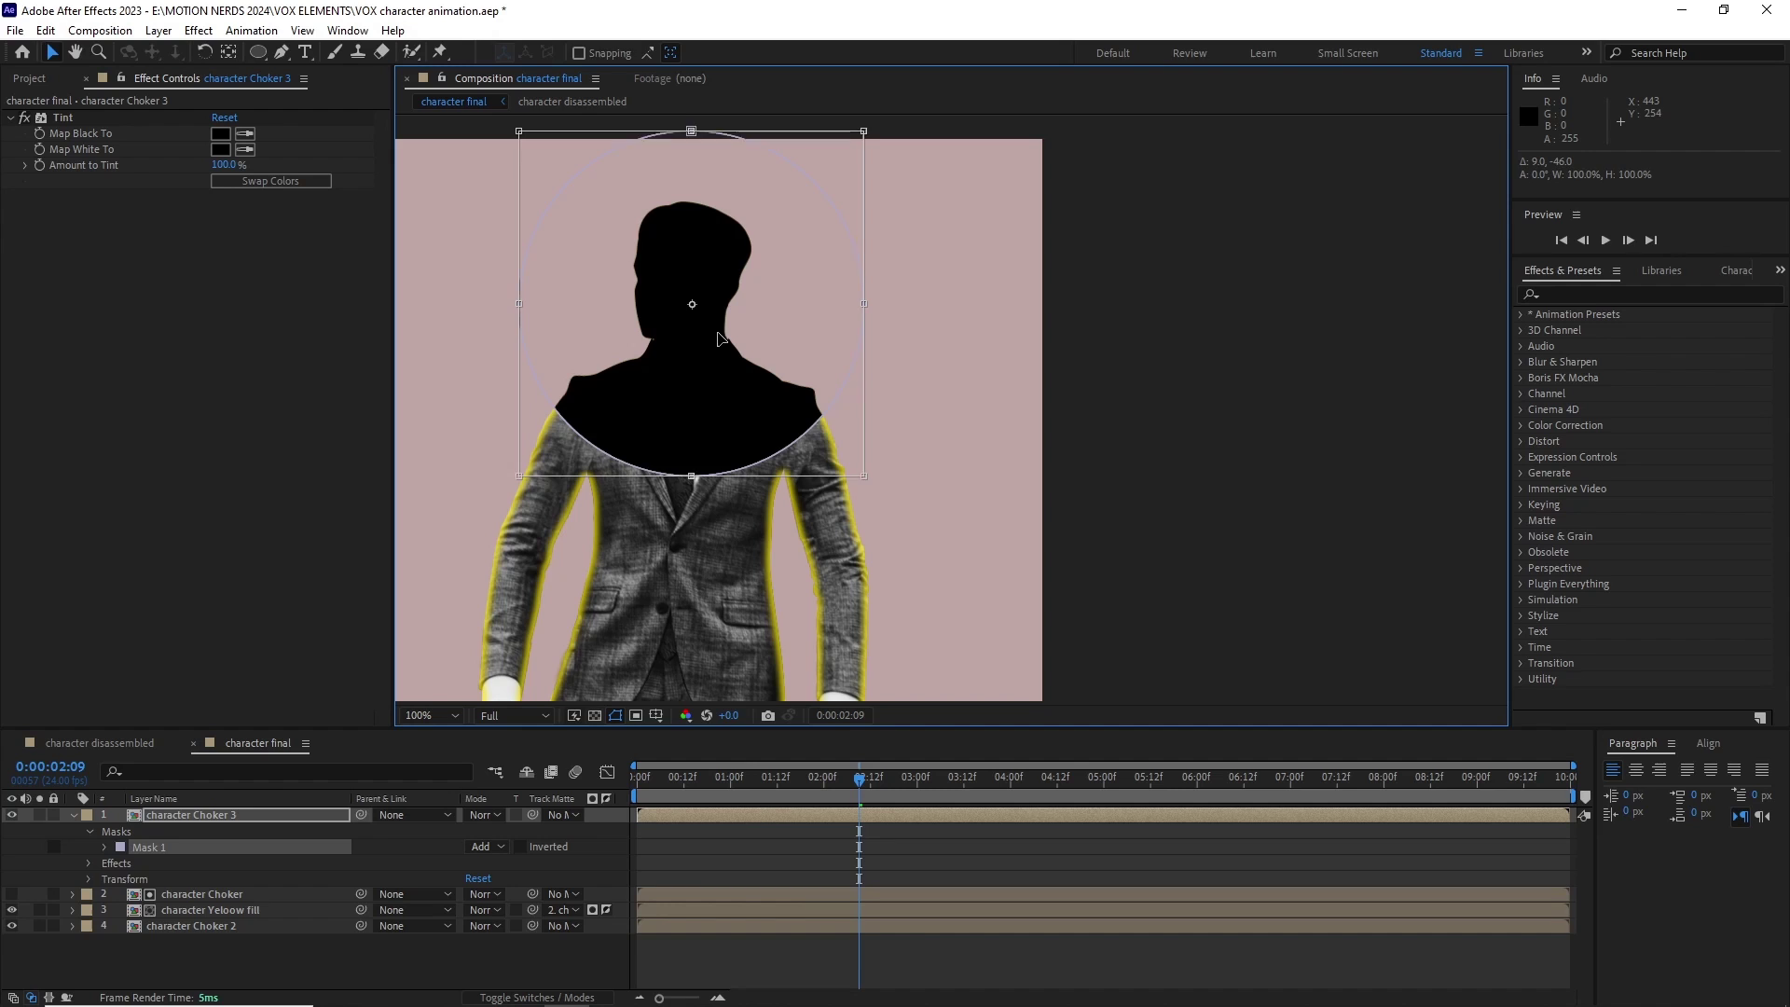
Feather Mask 1 on character Choker 3 by about 137 pixels.
left_click(250, 815)
key("m")
key("m")
left_click_drag(501, 862, 614, 851)
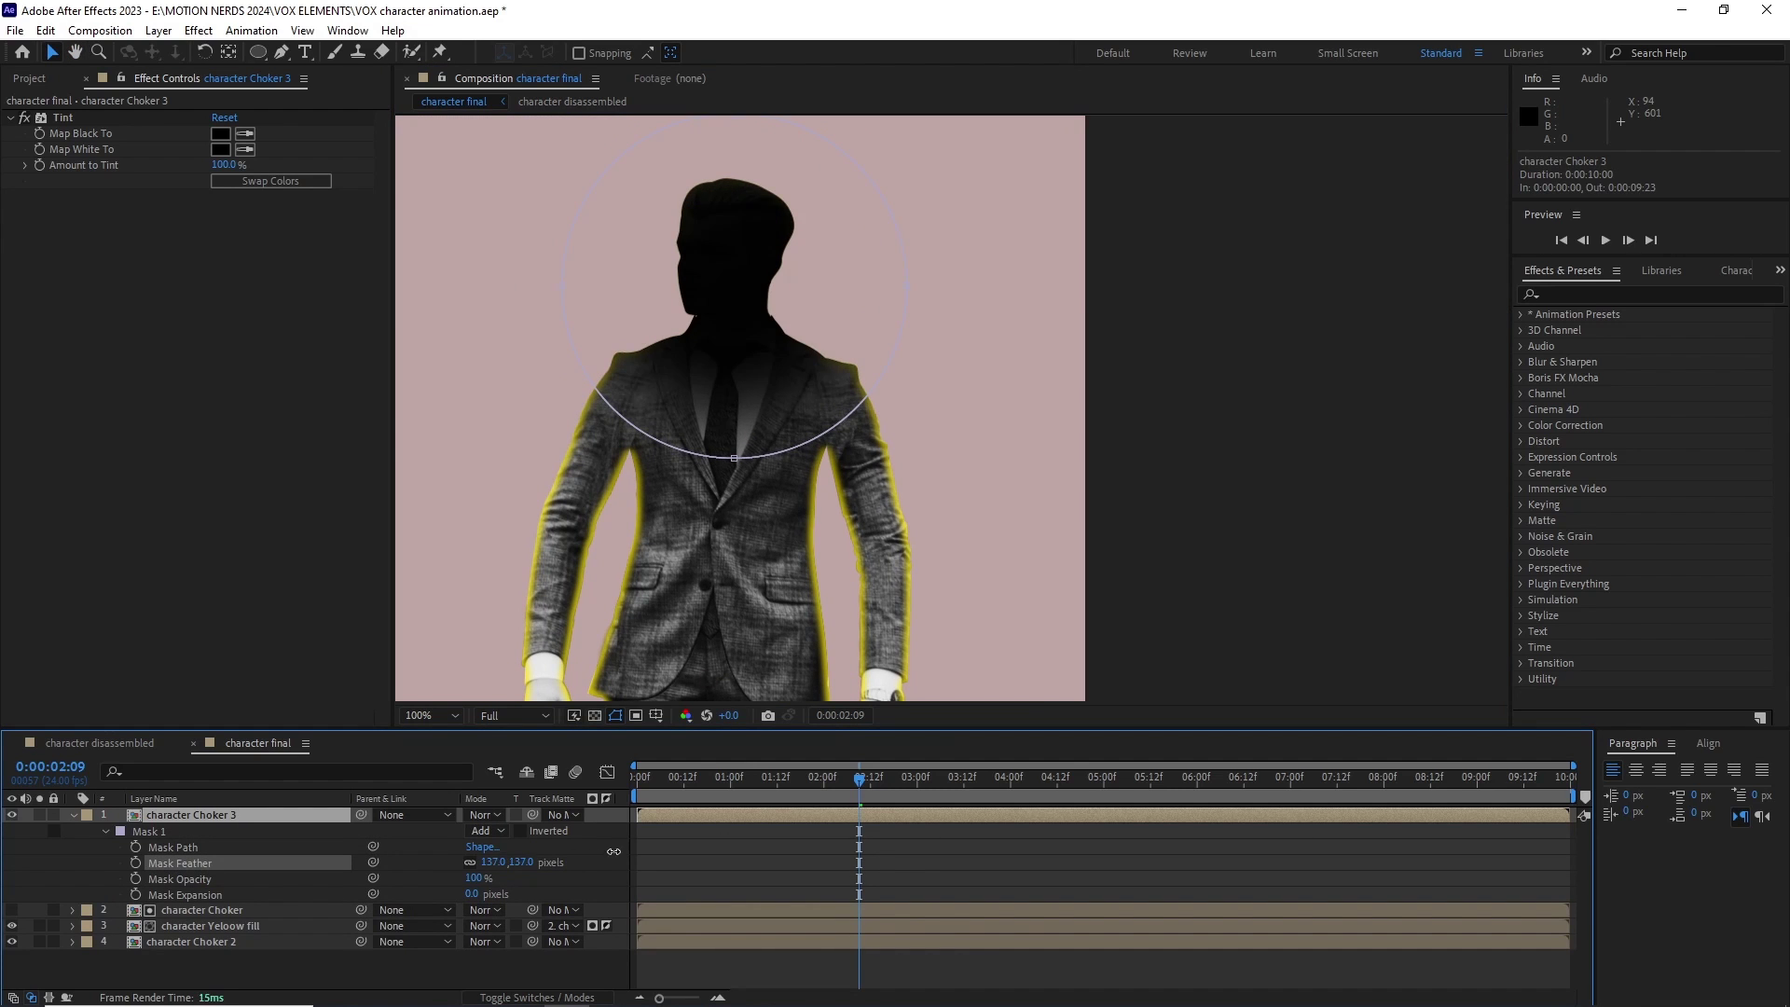
Fine-tune the placement of the feathered mask over the head and shoulders on character Choker 3.
double_click(741, 458)
left_click_drag(759, 377, 760, 387)
left_click_drag(761, 387, 778, 361)
left_click(781, 967)
scroll(783, 447, "down", 1)
left_click_drag(783, 463, 801, 452)
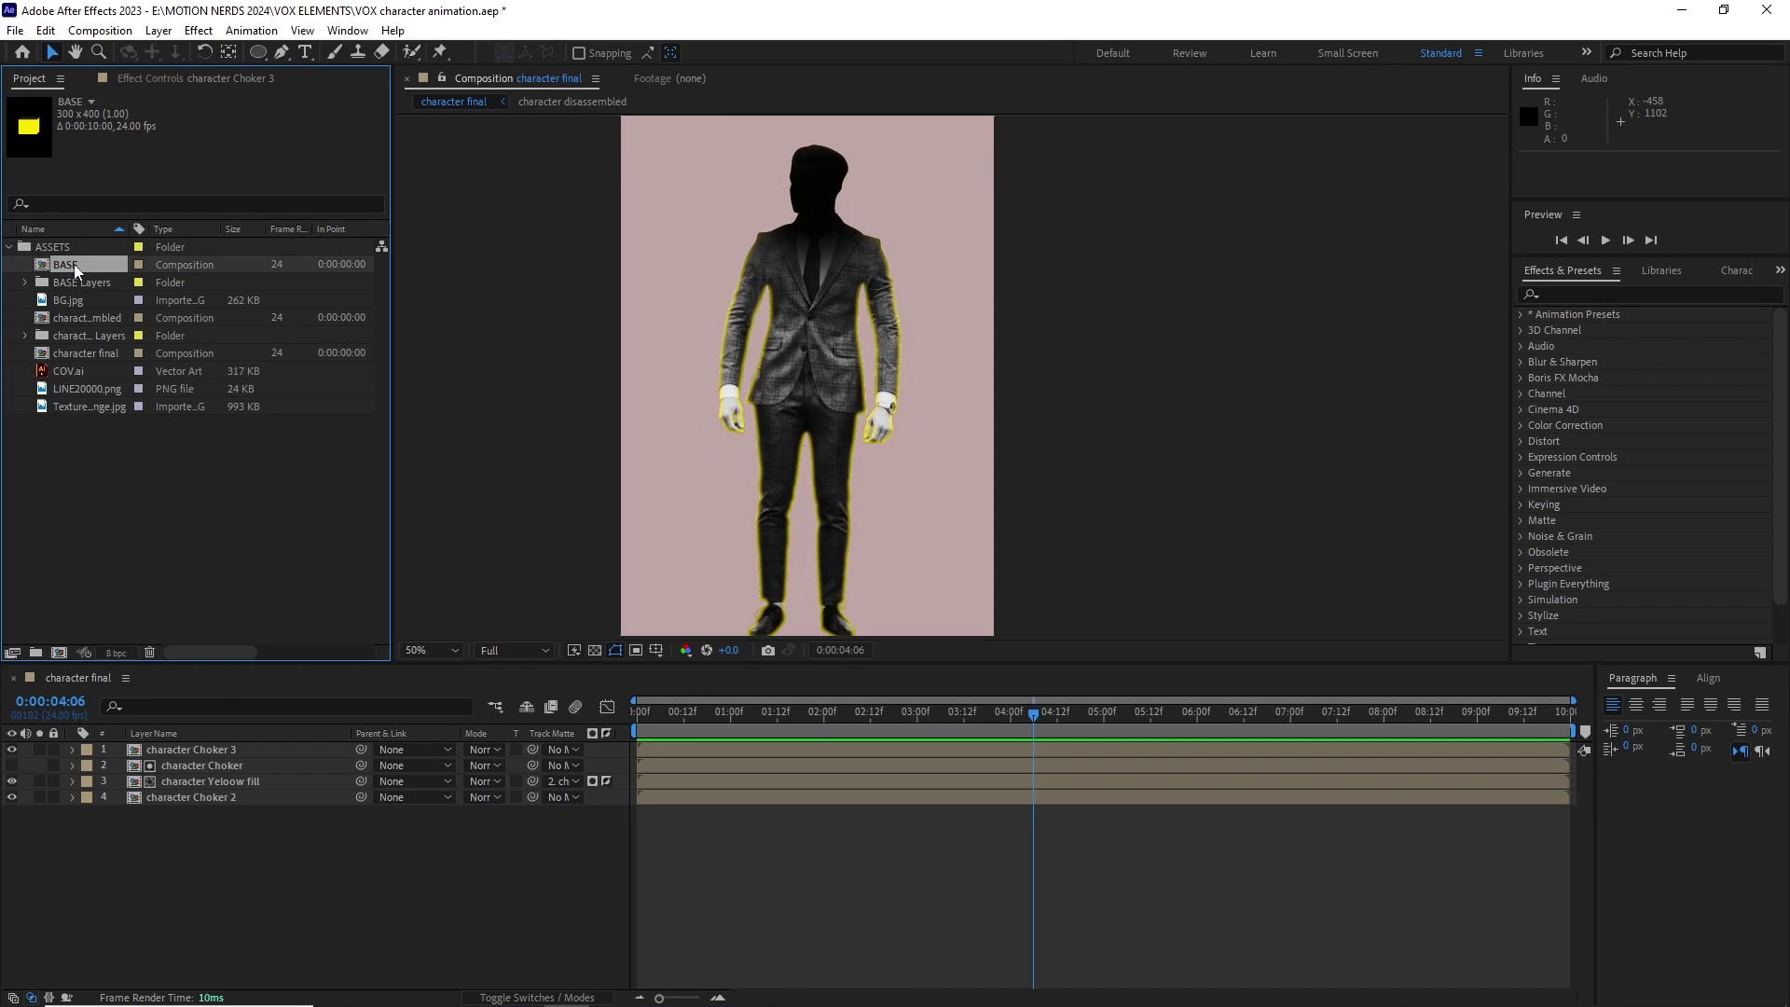
Open the BASE composition and keyframe Layer 2's position at 150, 300 on the first frame.
double_click(75, 265)
scroll(948, 377, "up", 1)
left_click_drag(948, 376, 862, 412)
left_click(877, 427)
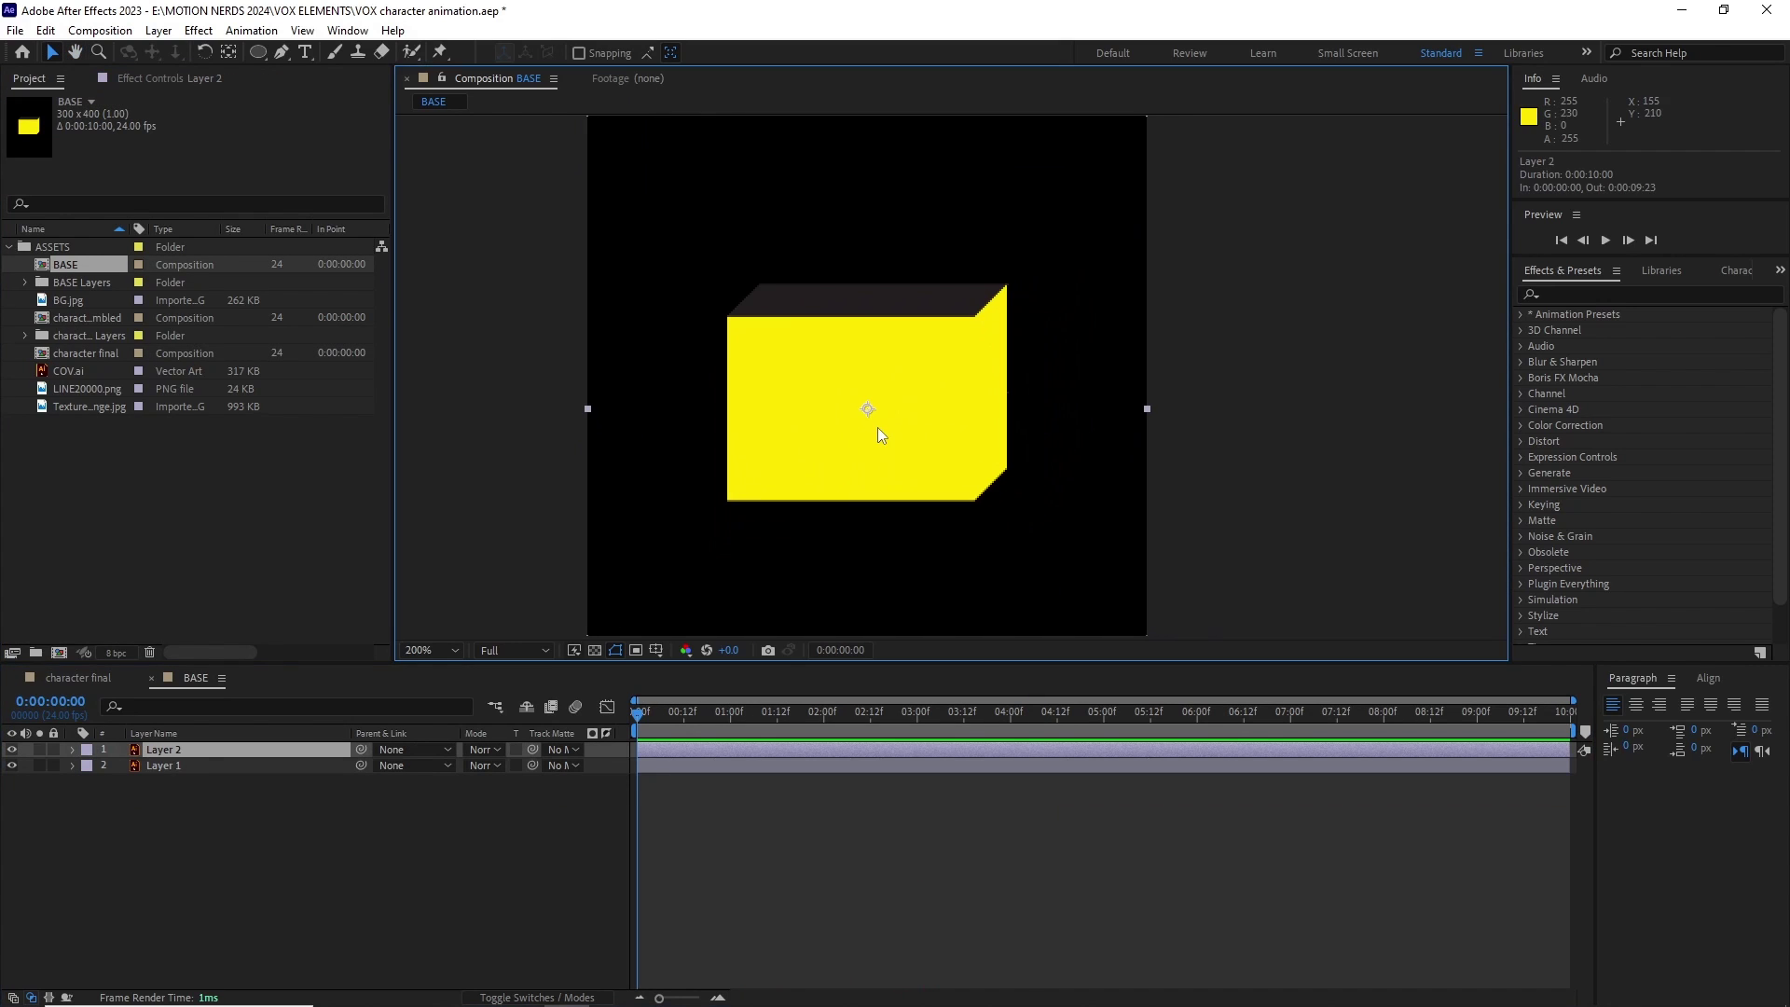
key("p")
left_click_drag(506, 765, 600, 766)
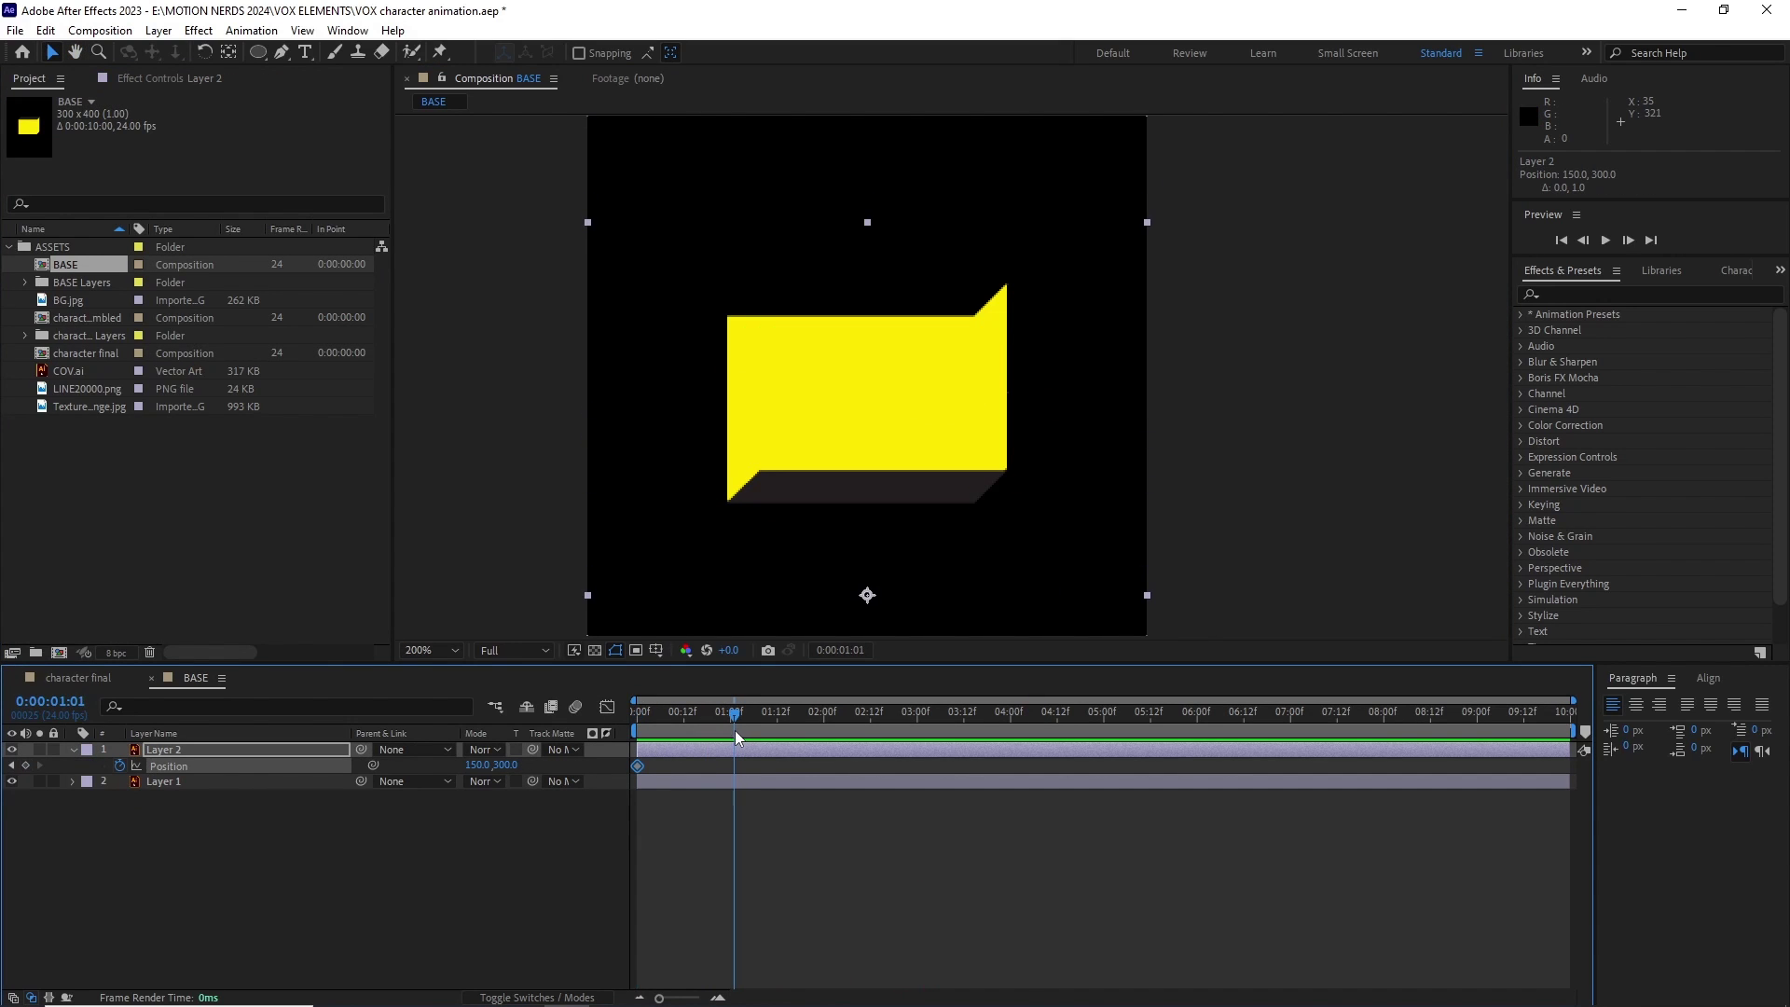
Convert vector Layer 1 to a shape layer and lower its path's upper points onto the bottom edge at the first frame.
left_click(159, 30)
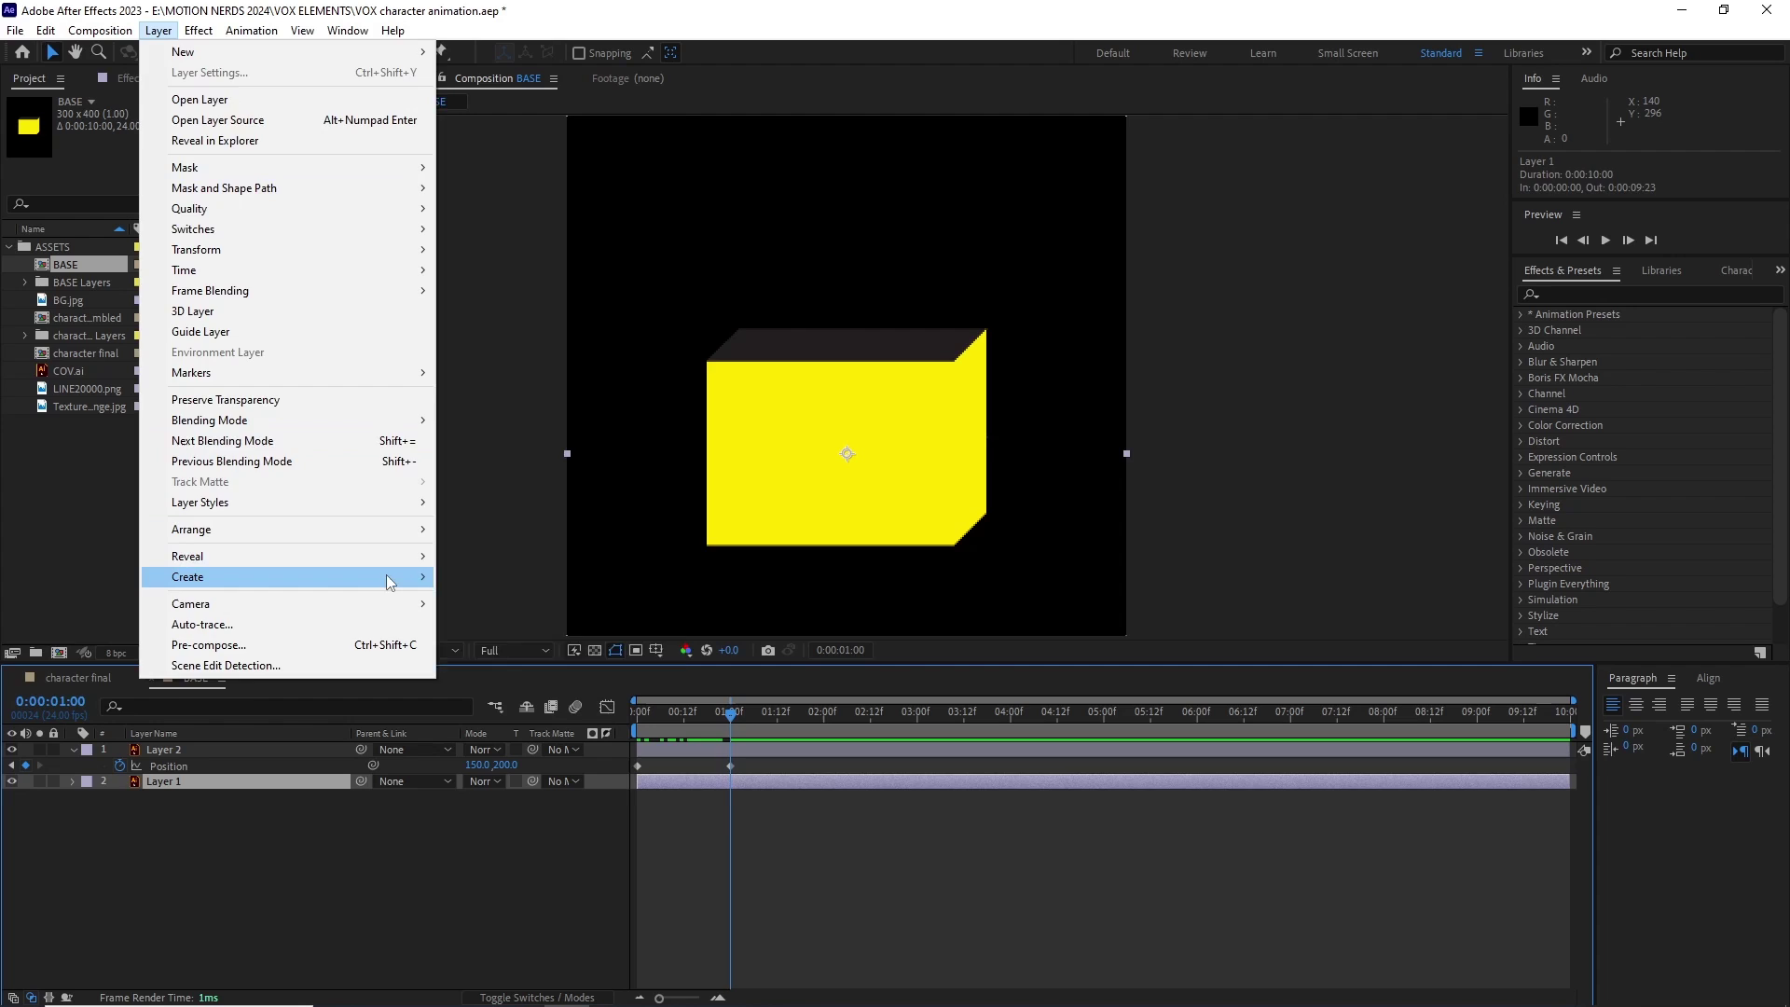
left_click(522, 577)
left_click_drag(664, 292, 999, 390)
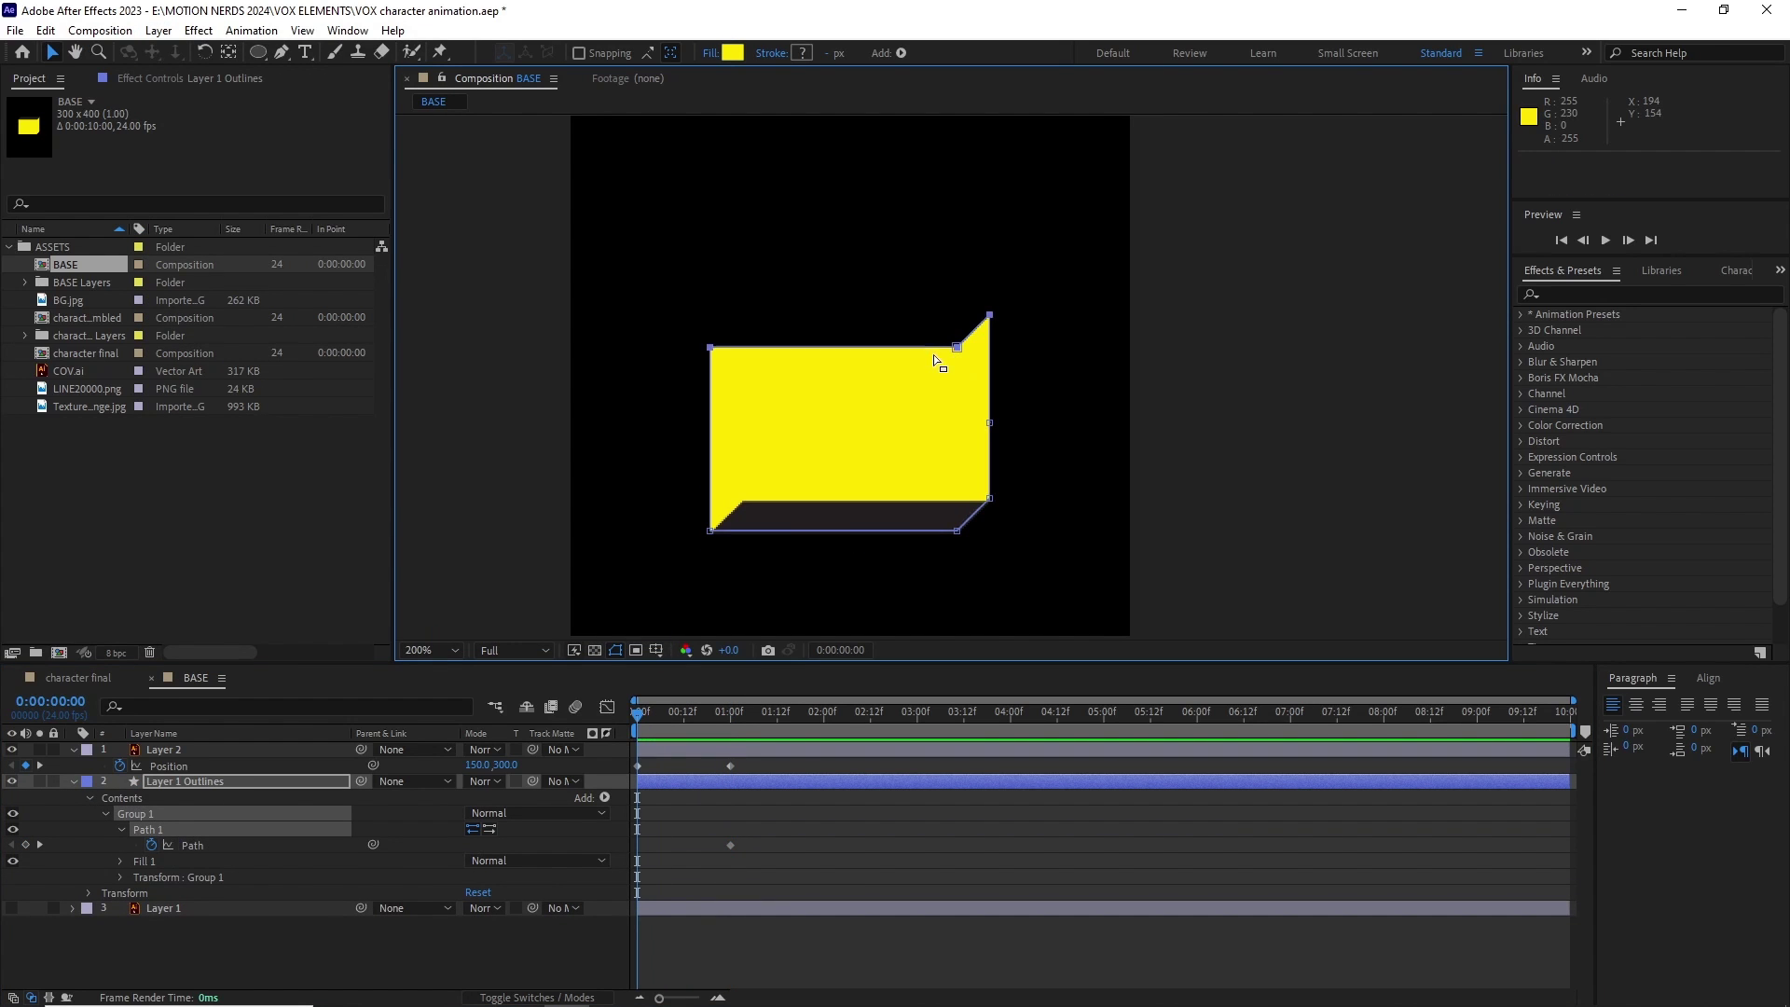
key("shift+Down")
key("shift+Down")
key("shift+Down")
key("shift+Down")
key("shift+Down")
key("shift+Down")
key("shift+Down")
key("shift+Down")
key("shift+Down")
key("shift+Down")
key("shift+Down")
scroll(1053, 511, "up", 1)
left_click_drag(1049, 628, 1122, 533)
key("shift+Down")
key("shift+Down")
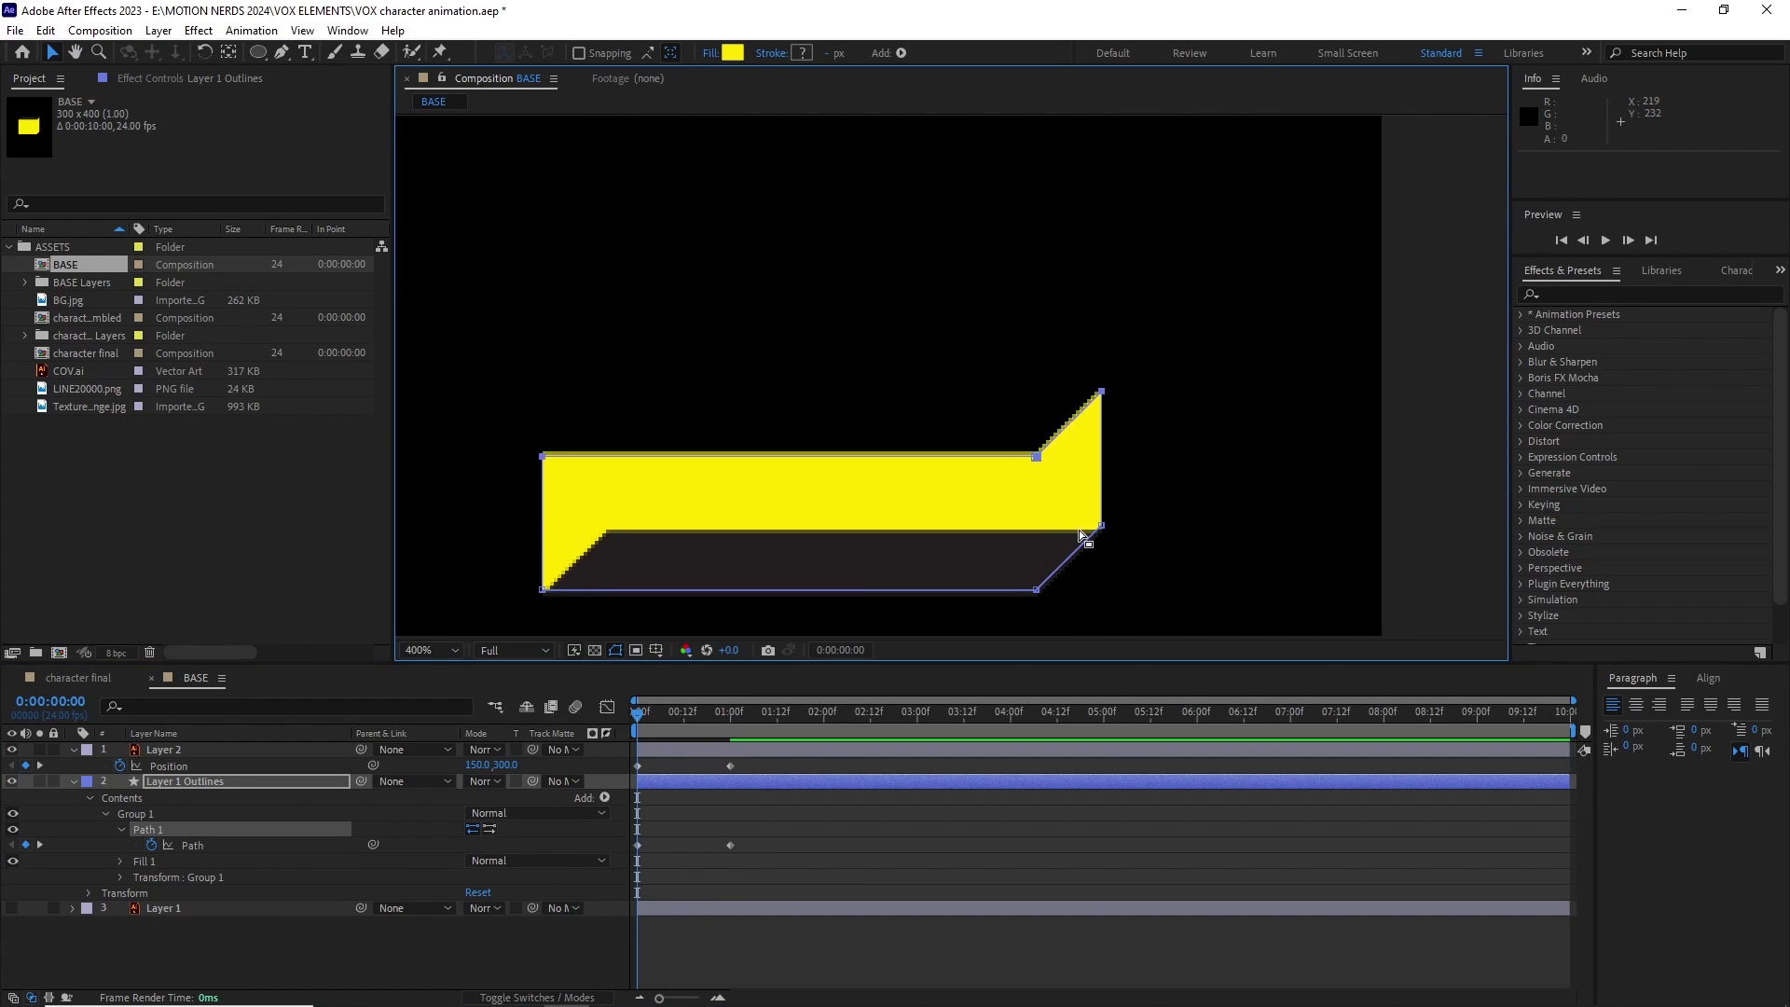
key("shift+Down")
key("shift+Down")
key("shift+Down")
key("shift+Down")
key("shift+Down")
key("shift+Down")
key("shift+Down")
key("shift+Down")
key("shift+Down")
key("shift+Down")
key("shift+Down")
key("shift+Down")
key("shift+Down")
key("shift+Down")
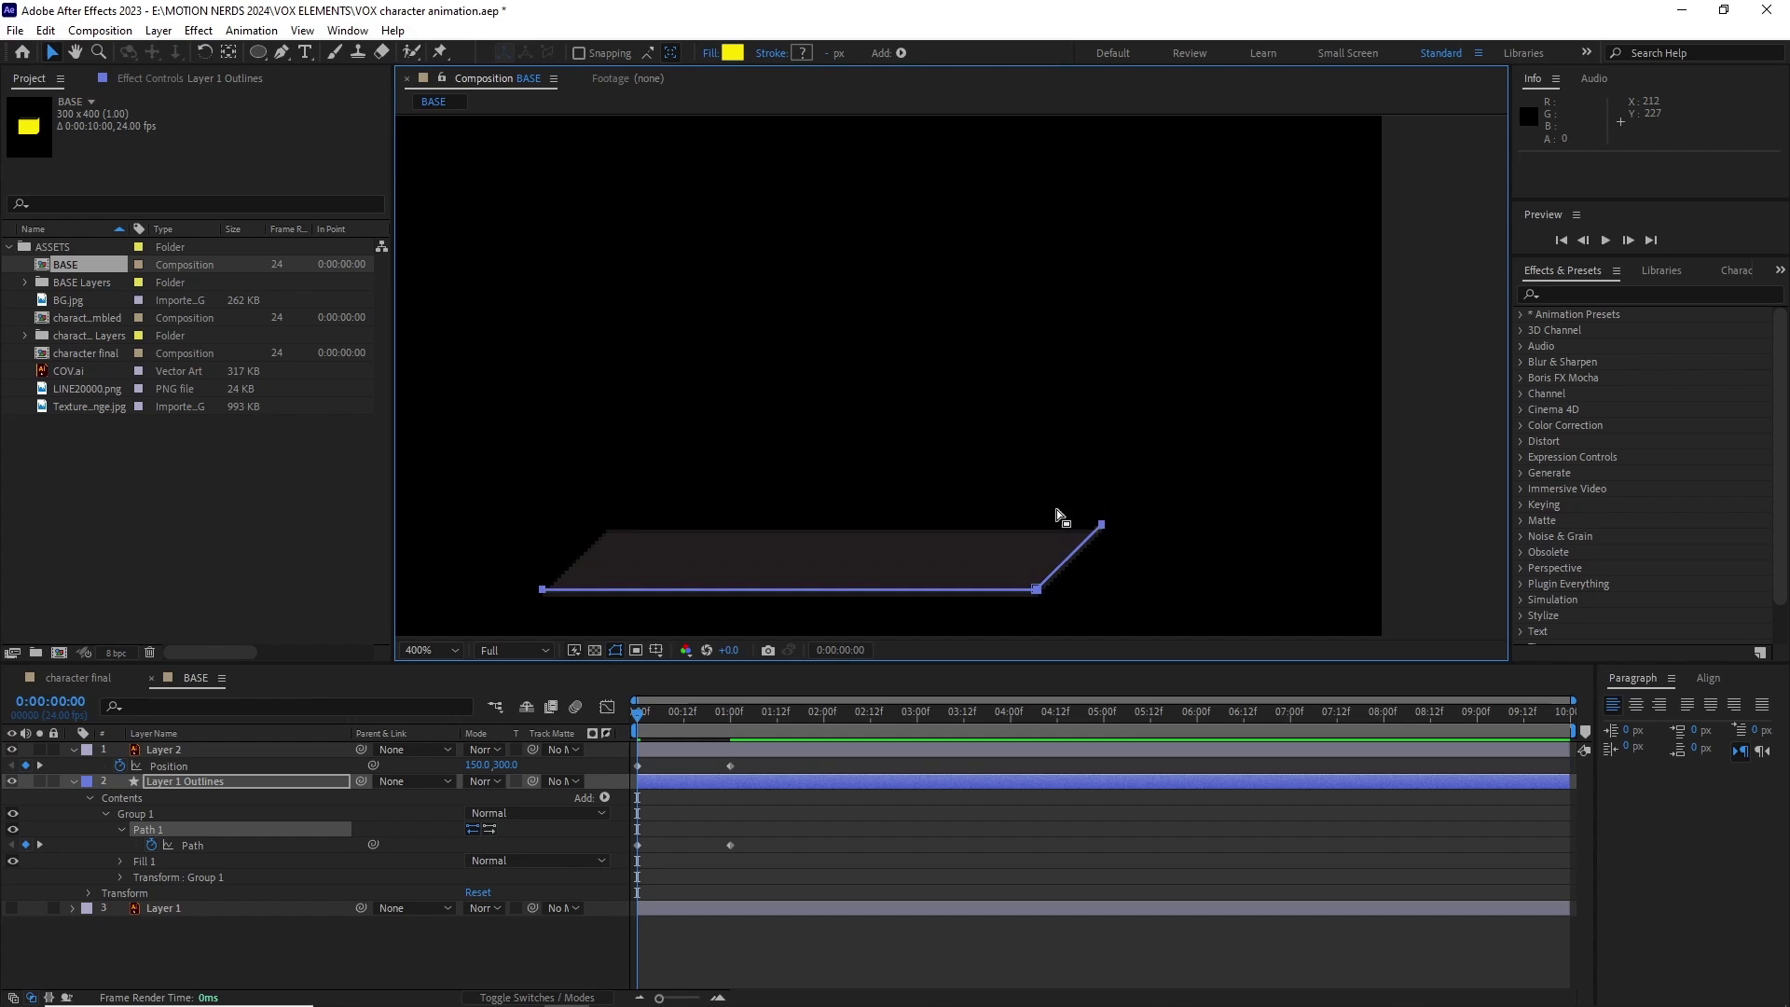
Reshape the speed curves of the Layer 2 position and Layer 1 Outlines path keyframes for a strong slow-down, and preview the rise.
left_click(704, 941)
left_click_drag(640, 716, 703, 725)
scroll(895, 447, "down", 1)
left_click_drag(895, 447, 868, 471)
left_click_drag(703, 716, 673, 869)
left_click(607, 707)
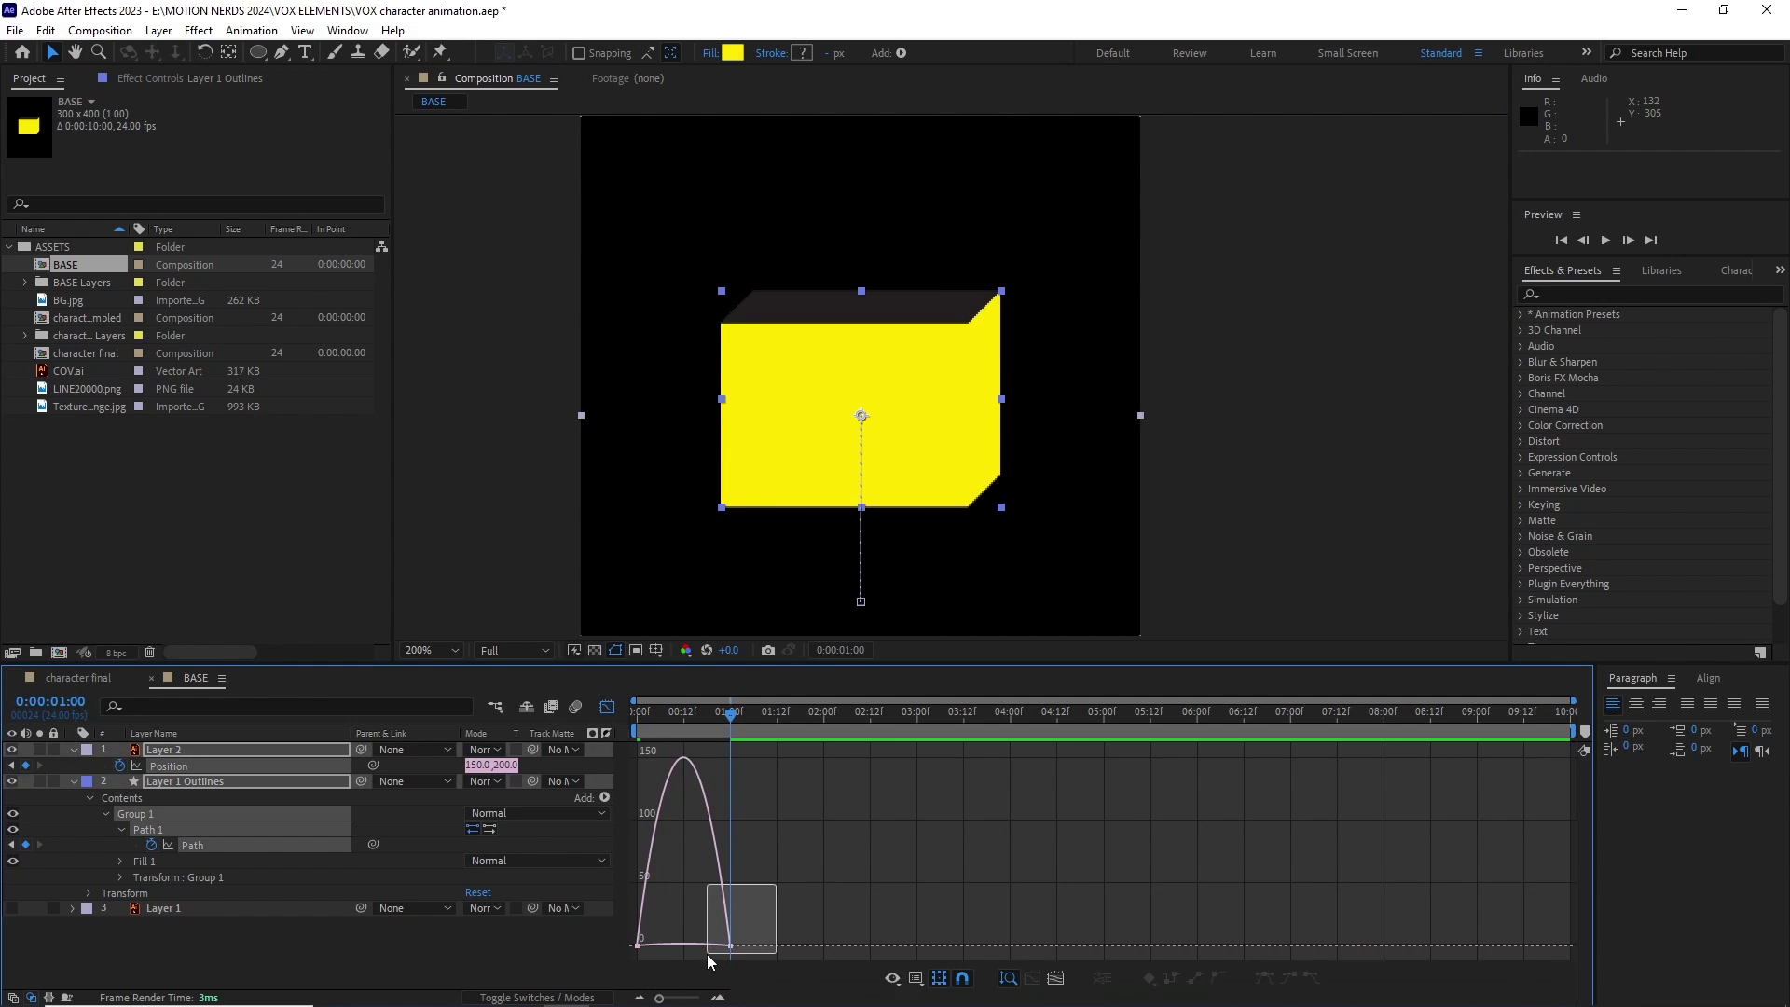
left_click_drag(707, 955, 655, 943)
left_click_drag(664, 724, 608, 731)
key("space")
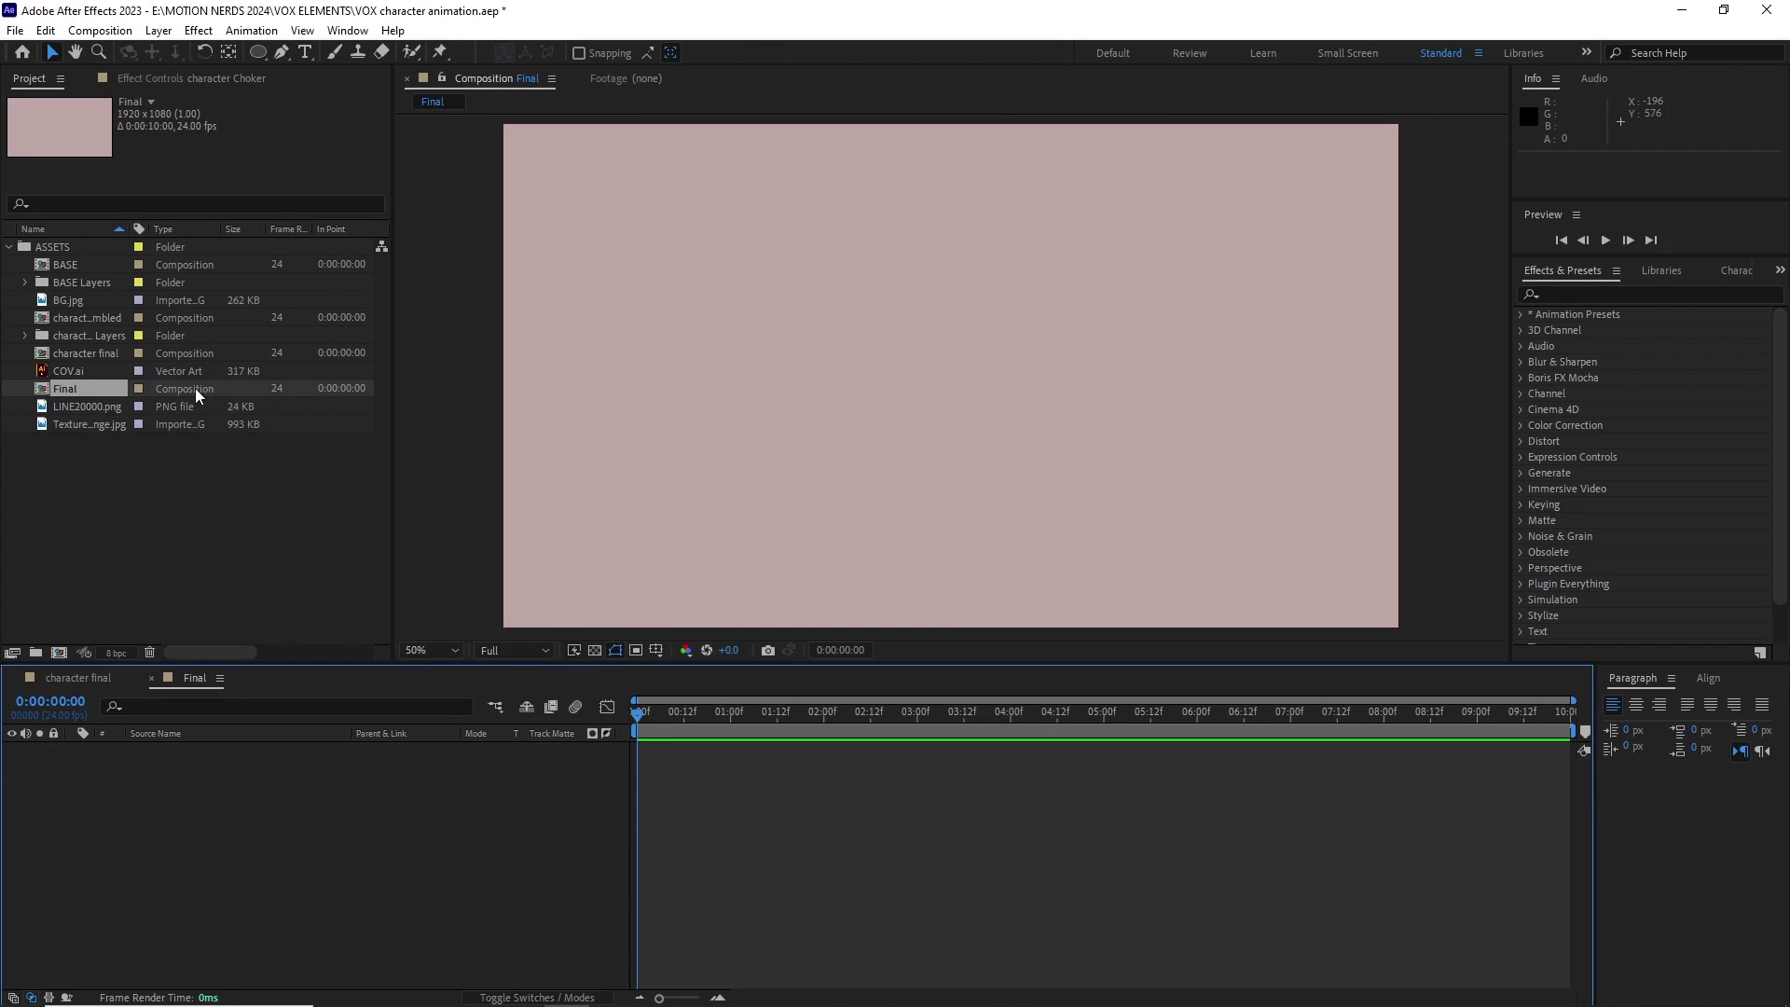
Place BG.jpg in the Final composition and scale it to 51%.
left_click(76, 301)
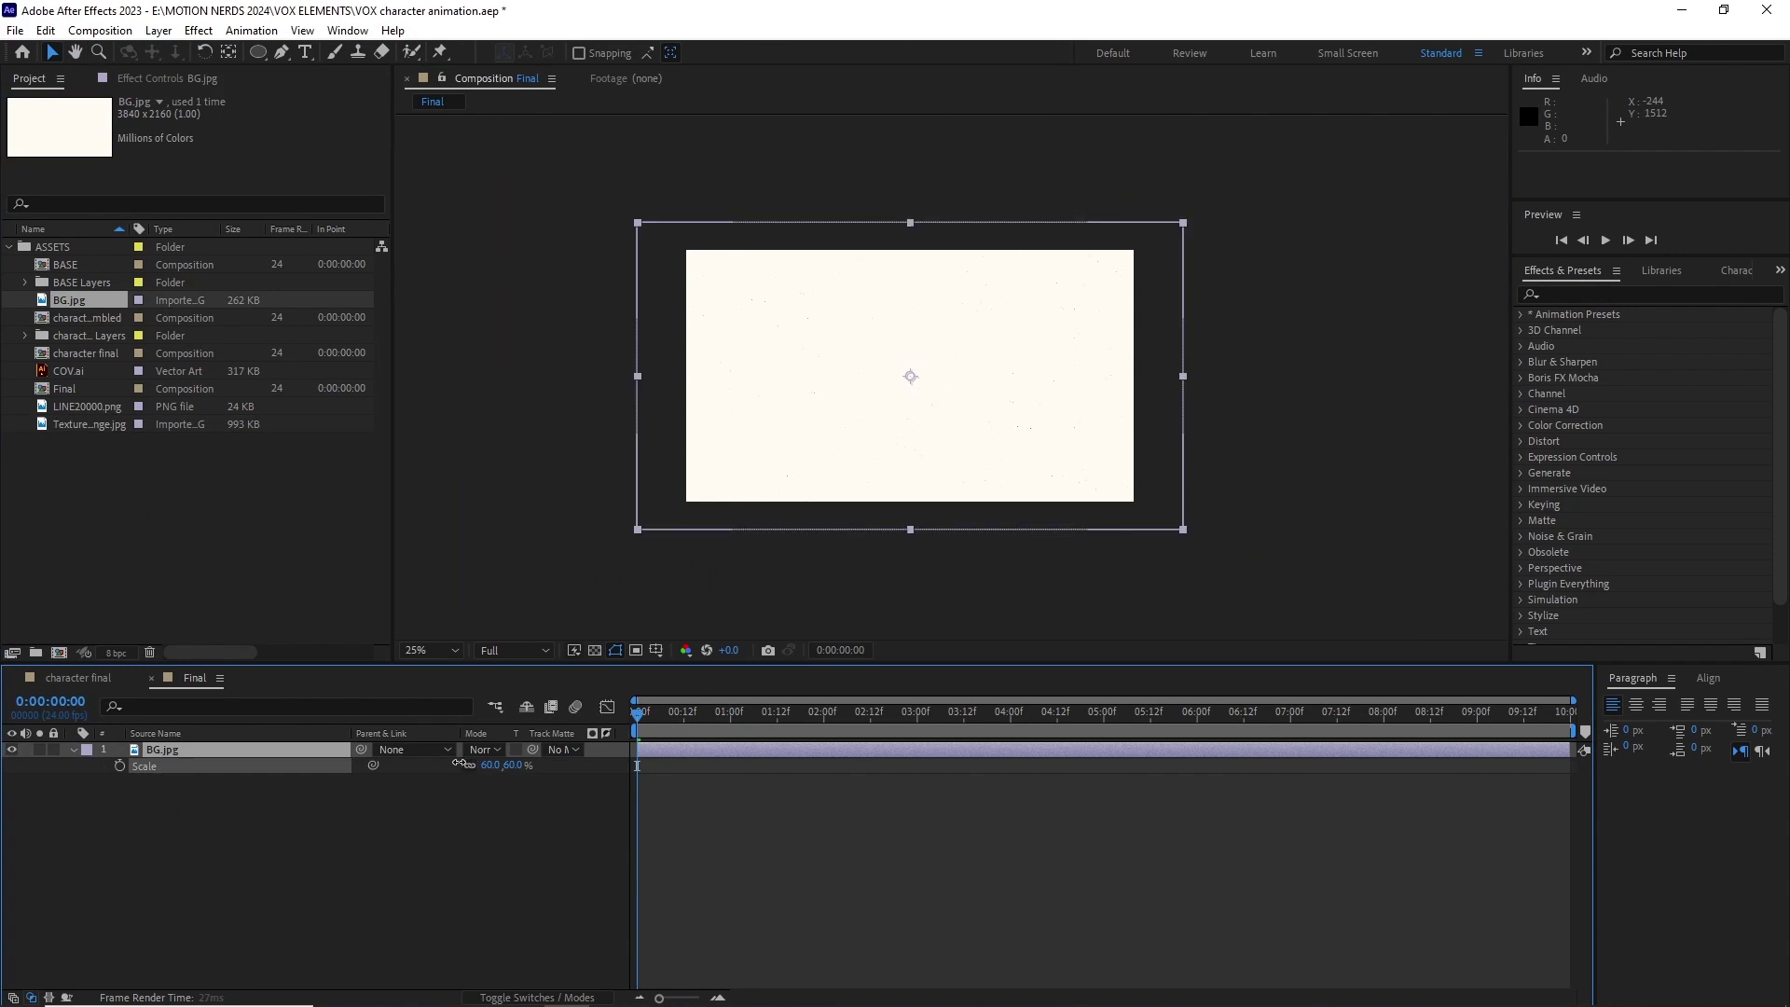
left_click_drag(490, 765, 454, 765)
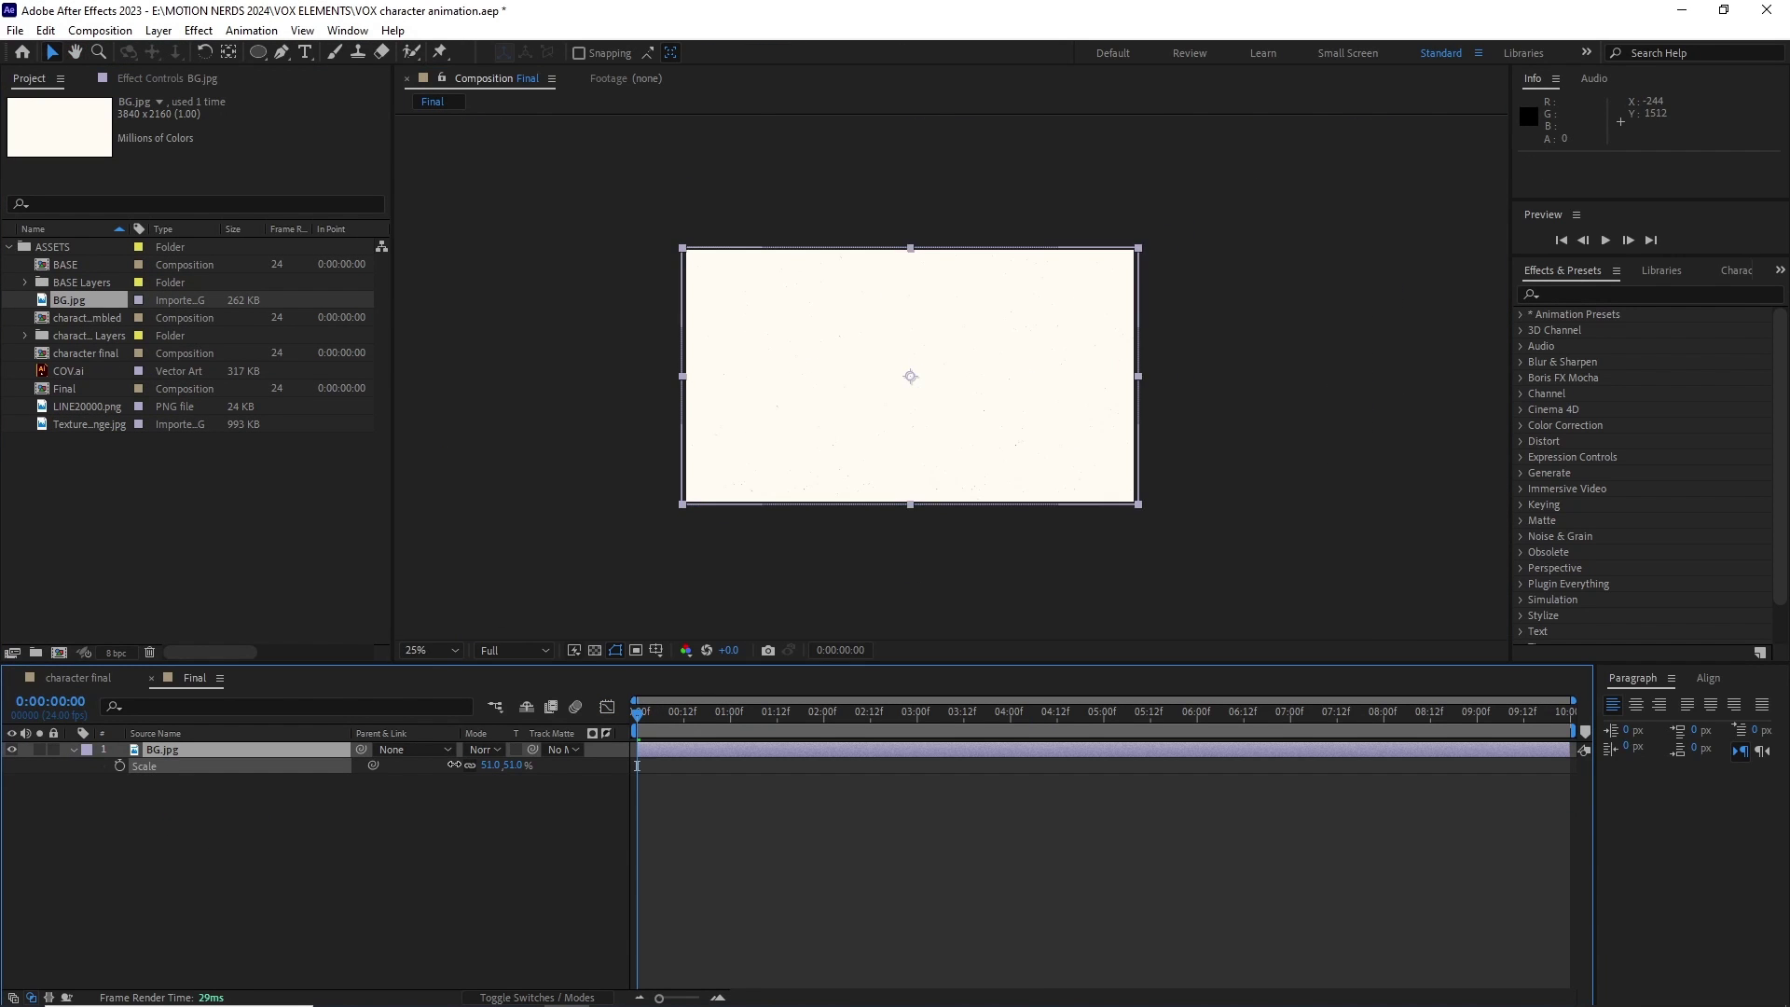
scroll(903, 439, "up", 3)
scroll(907, 442, "down", 1)
left_click_drag(910, 443, 894, 433)
left_click(74, 748)
Add the BASE composition above BG.jpg at 208% scale and show the title and action safe guides.
left_click_drag(78, 266, 242, 765)
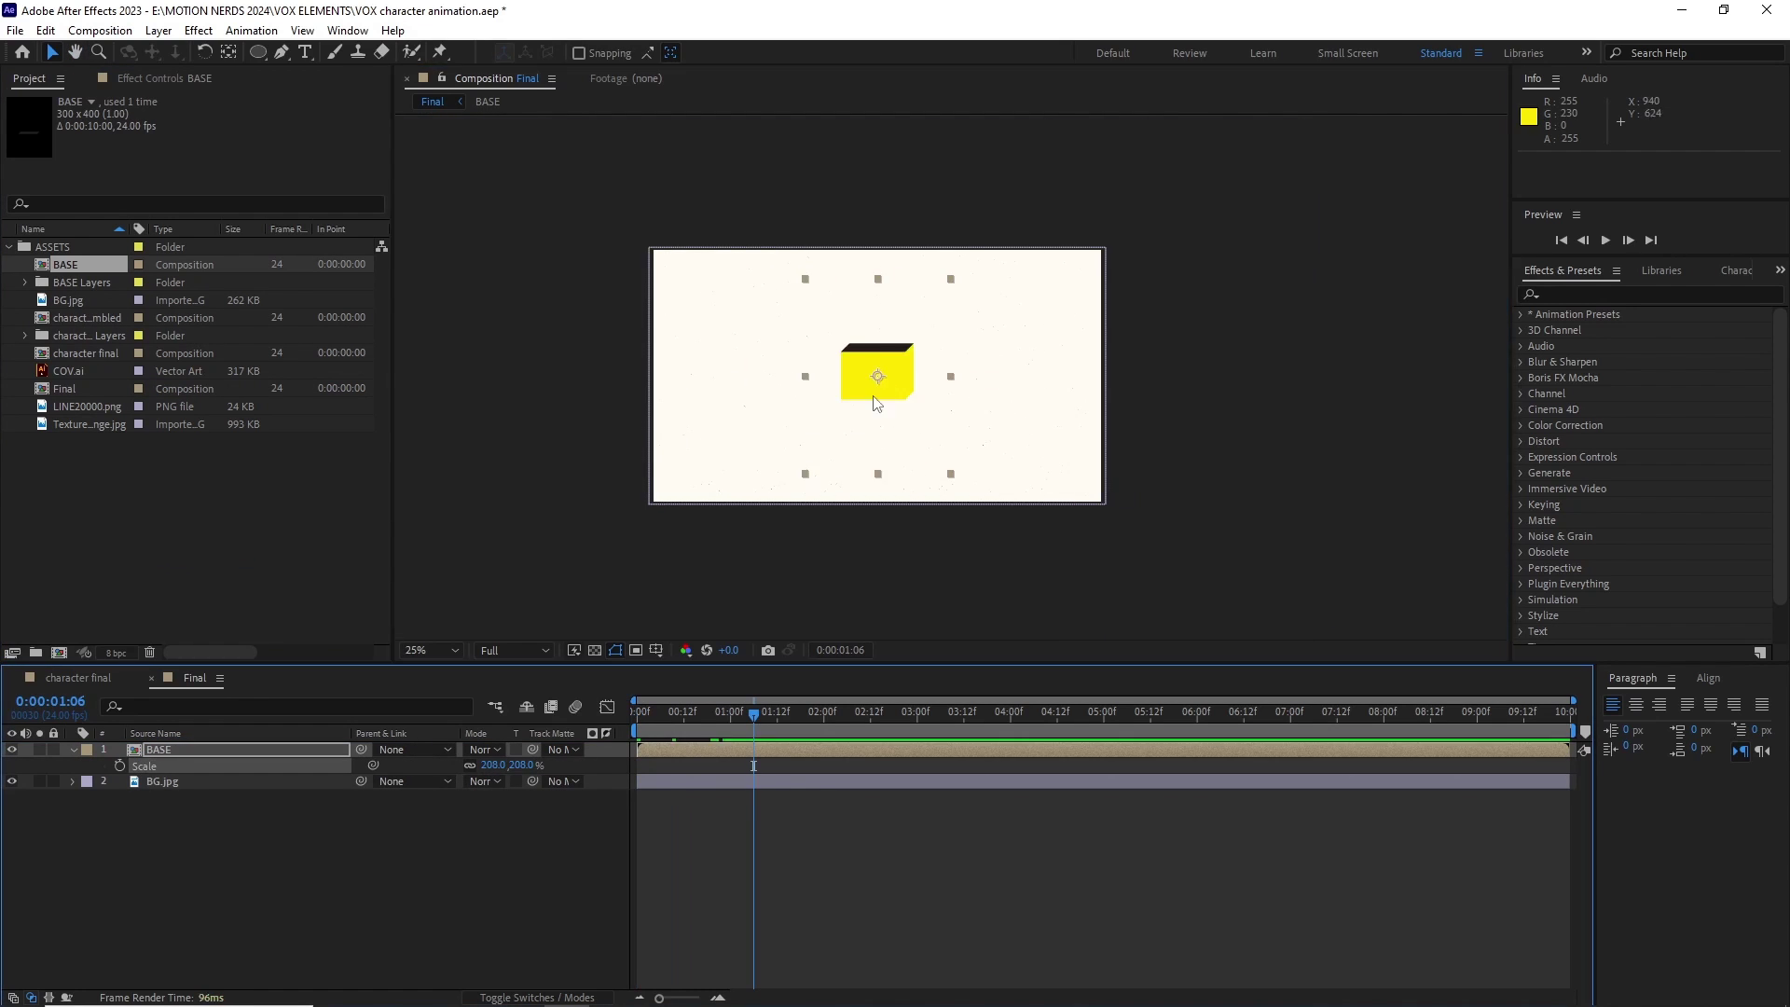
scroll(856, 444, "up", 1)
key("'")
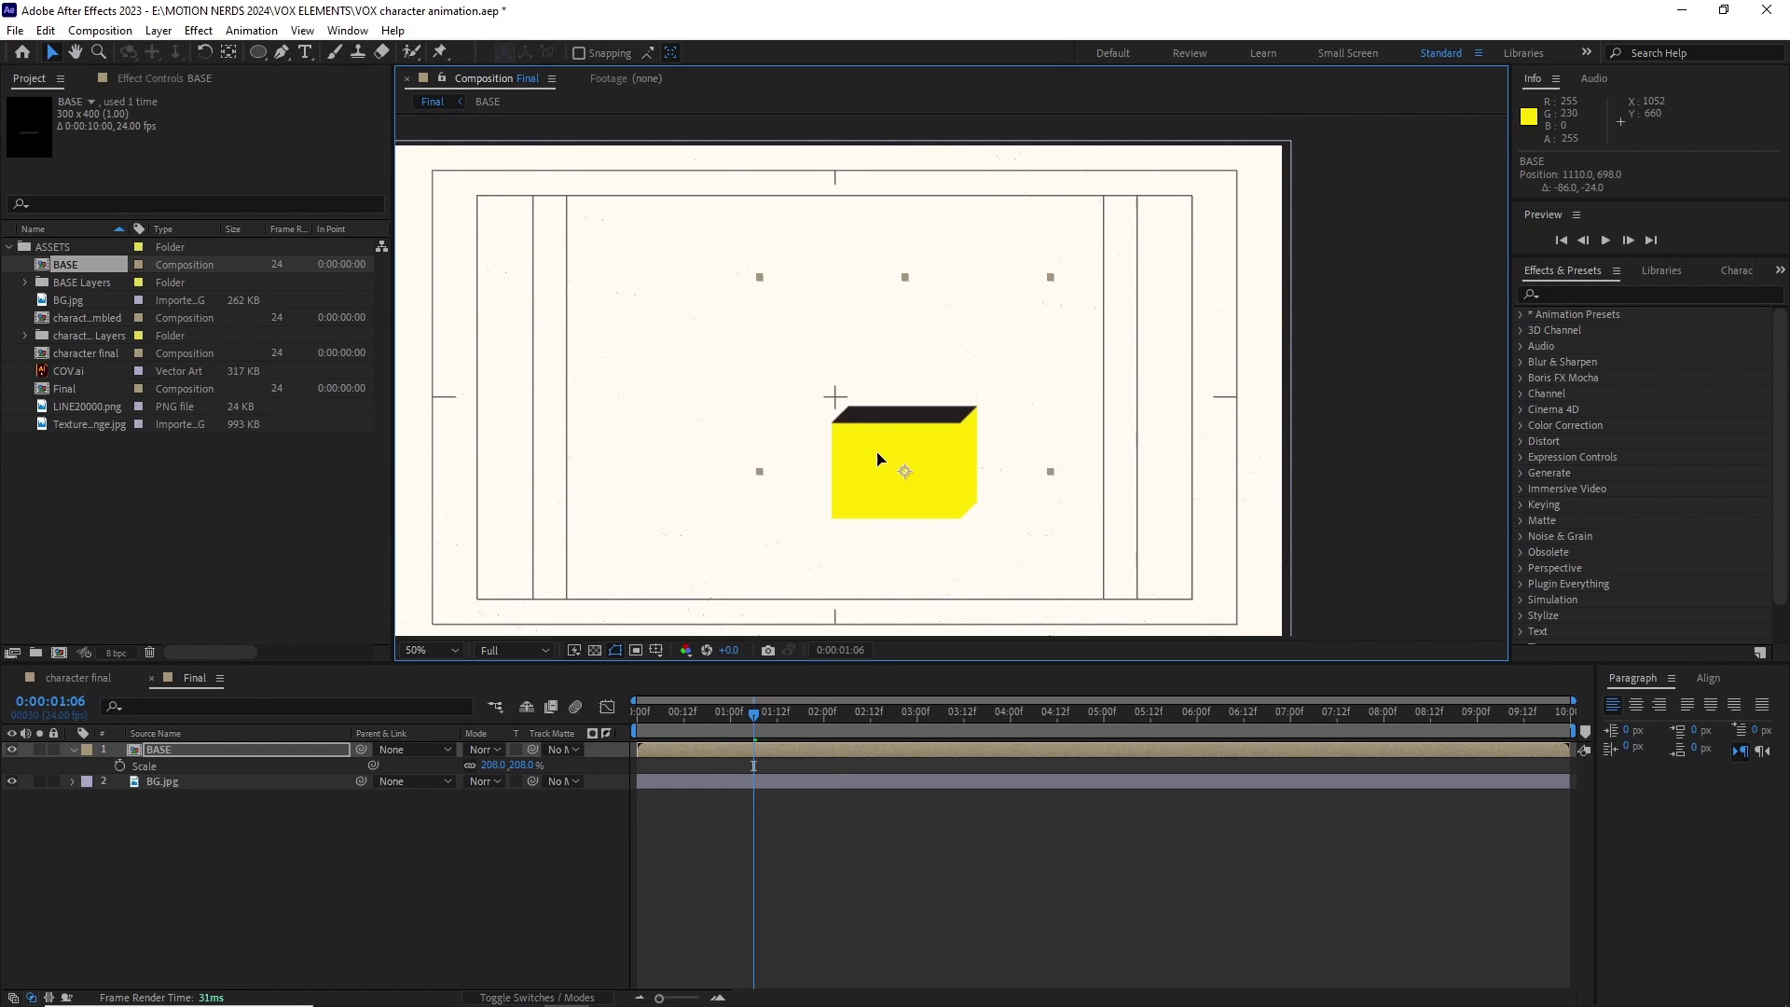
Add the character final composition above BASE and scale it to 52%.
left_click(87, 352)
left_click_drag(88, 353, 243, 751)
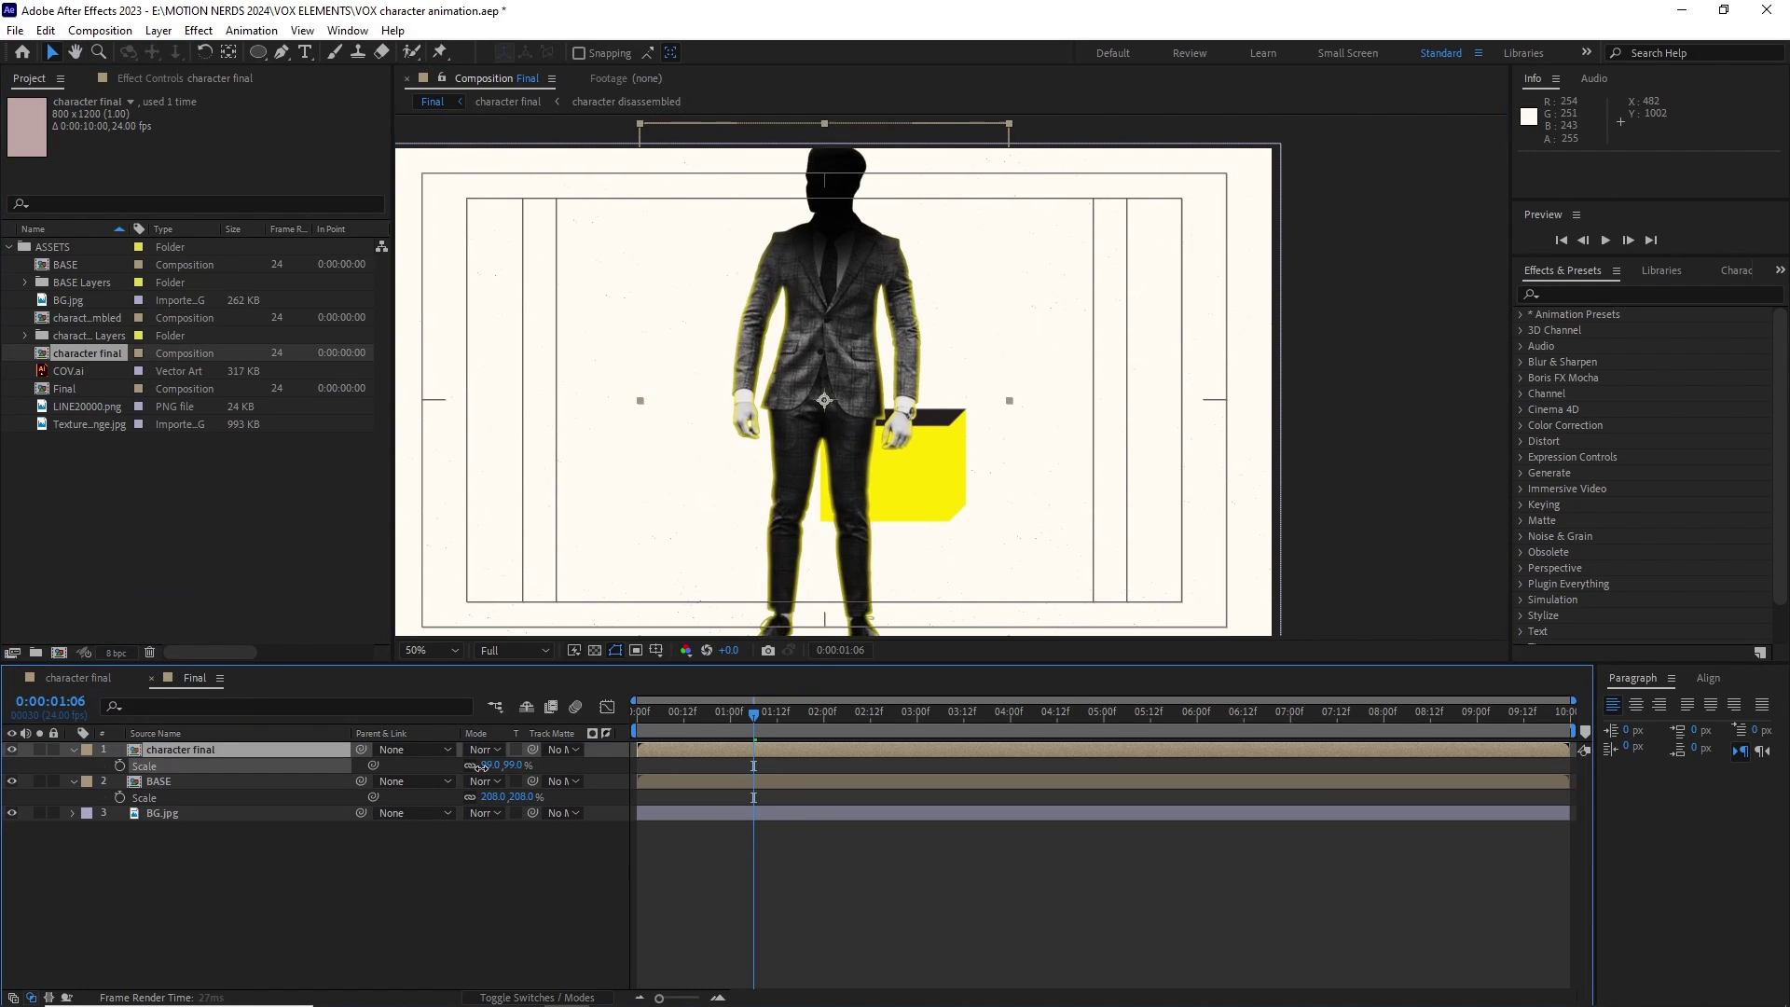
left_click_drag(480, 766, 438, 766)
left_click_drag(754, 714, 637, 728)
left_click_drag(806, 504, 833, 496)
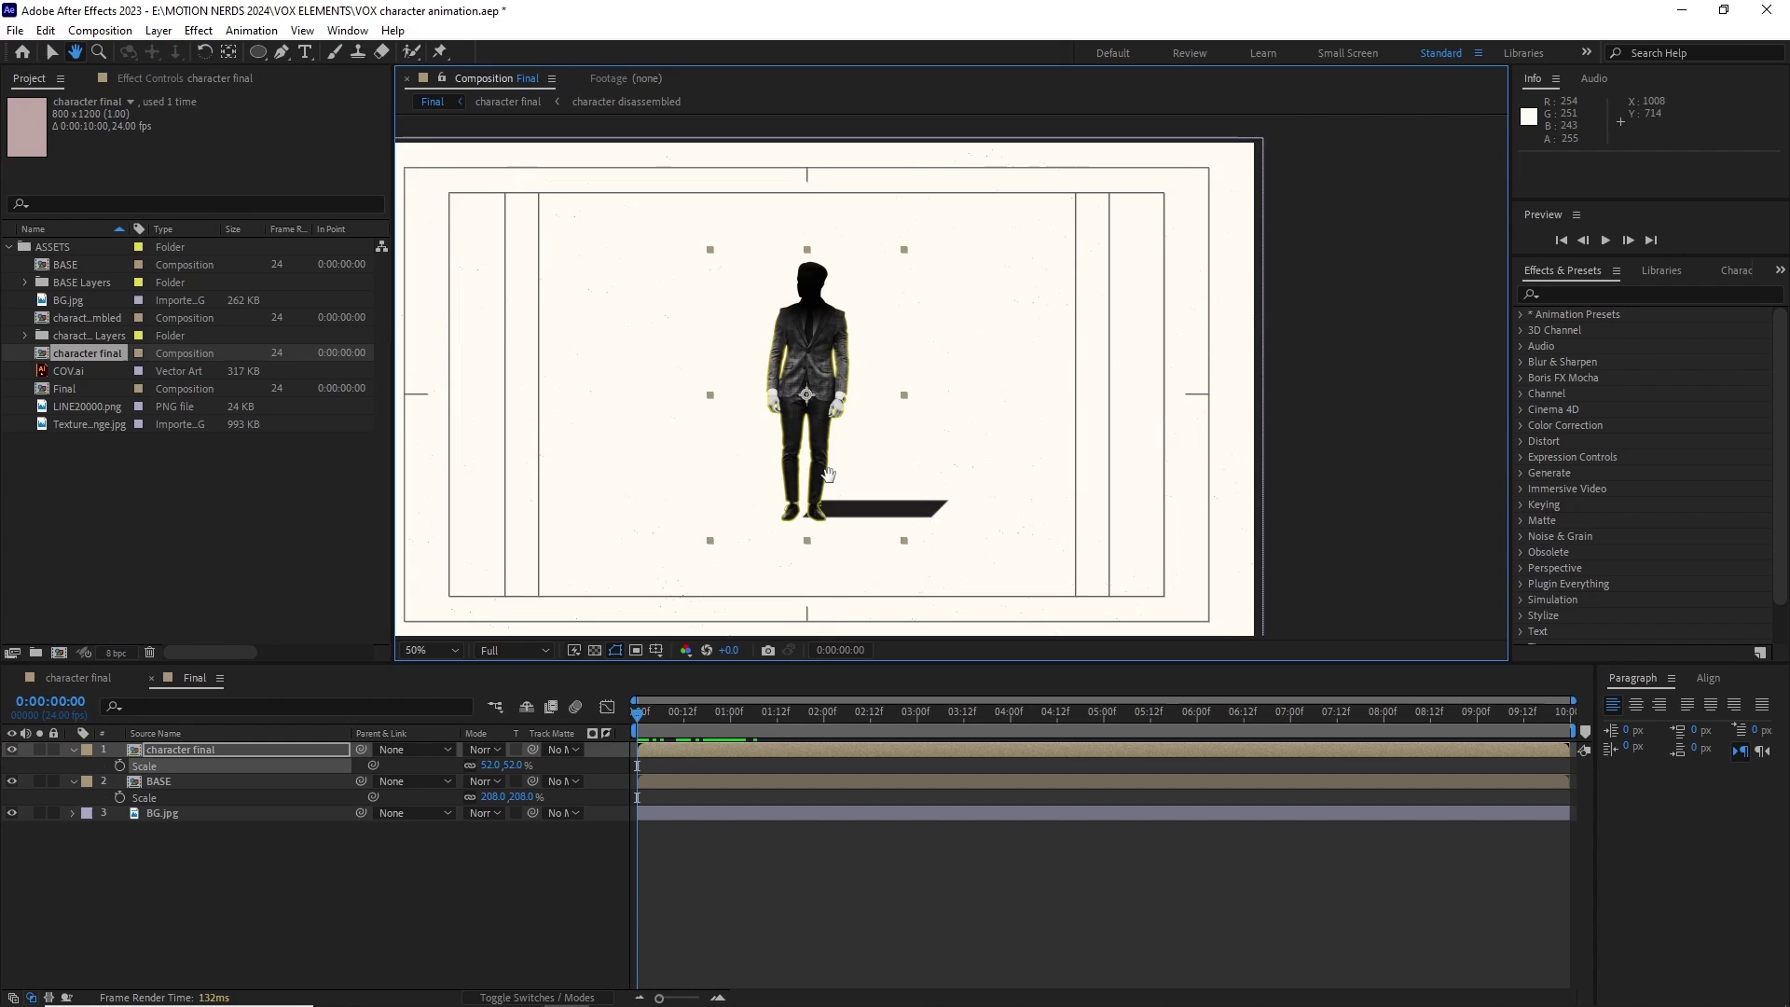
Reset the scale of character final and BASE to 100%, with BASE centred in the frame.
left_click(74, 749)
left_click(91, 765)
left_click(478, 766)
left_click(73, 749)
left_click(90, 781)
left_click(479, 784)
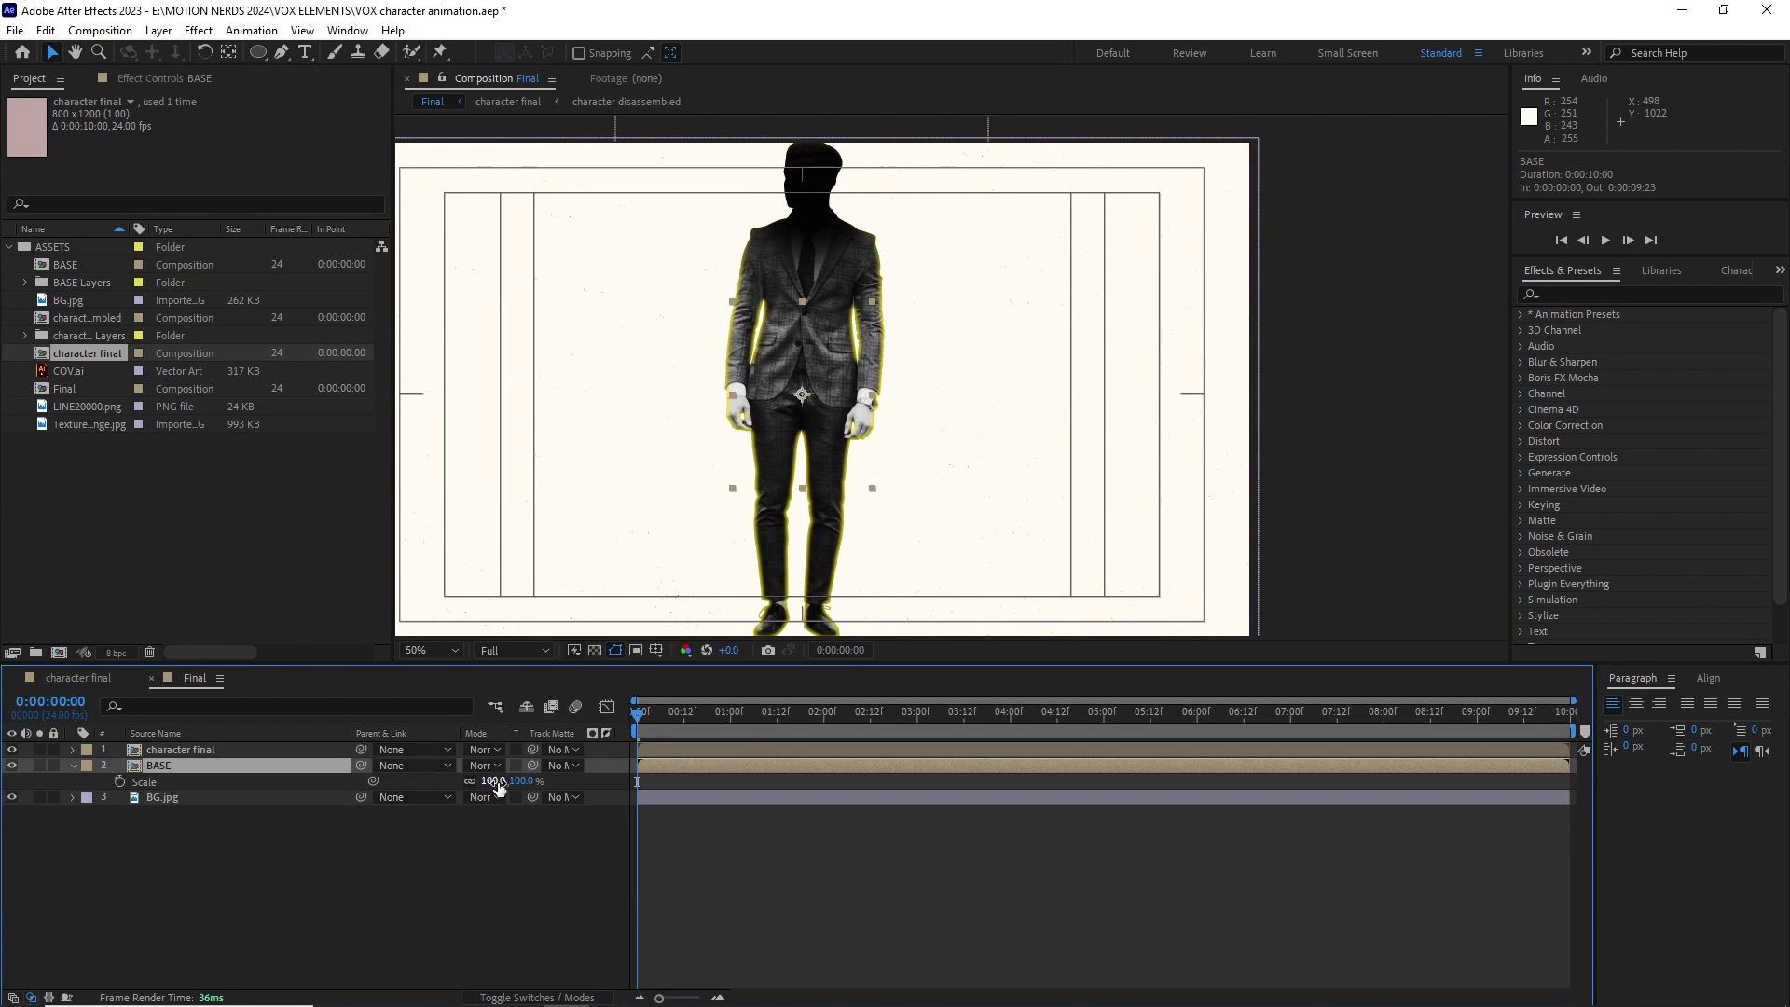
Shift the Layer 2 and Layer 1 Outlines keyframes inside BASE so the box starts rising at 0:00:03:12.
double_click(227, 781)
left_click(244, 751, "shift")
key("u")
key("u")
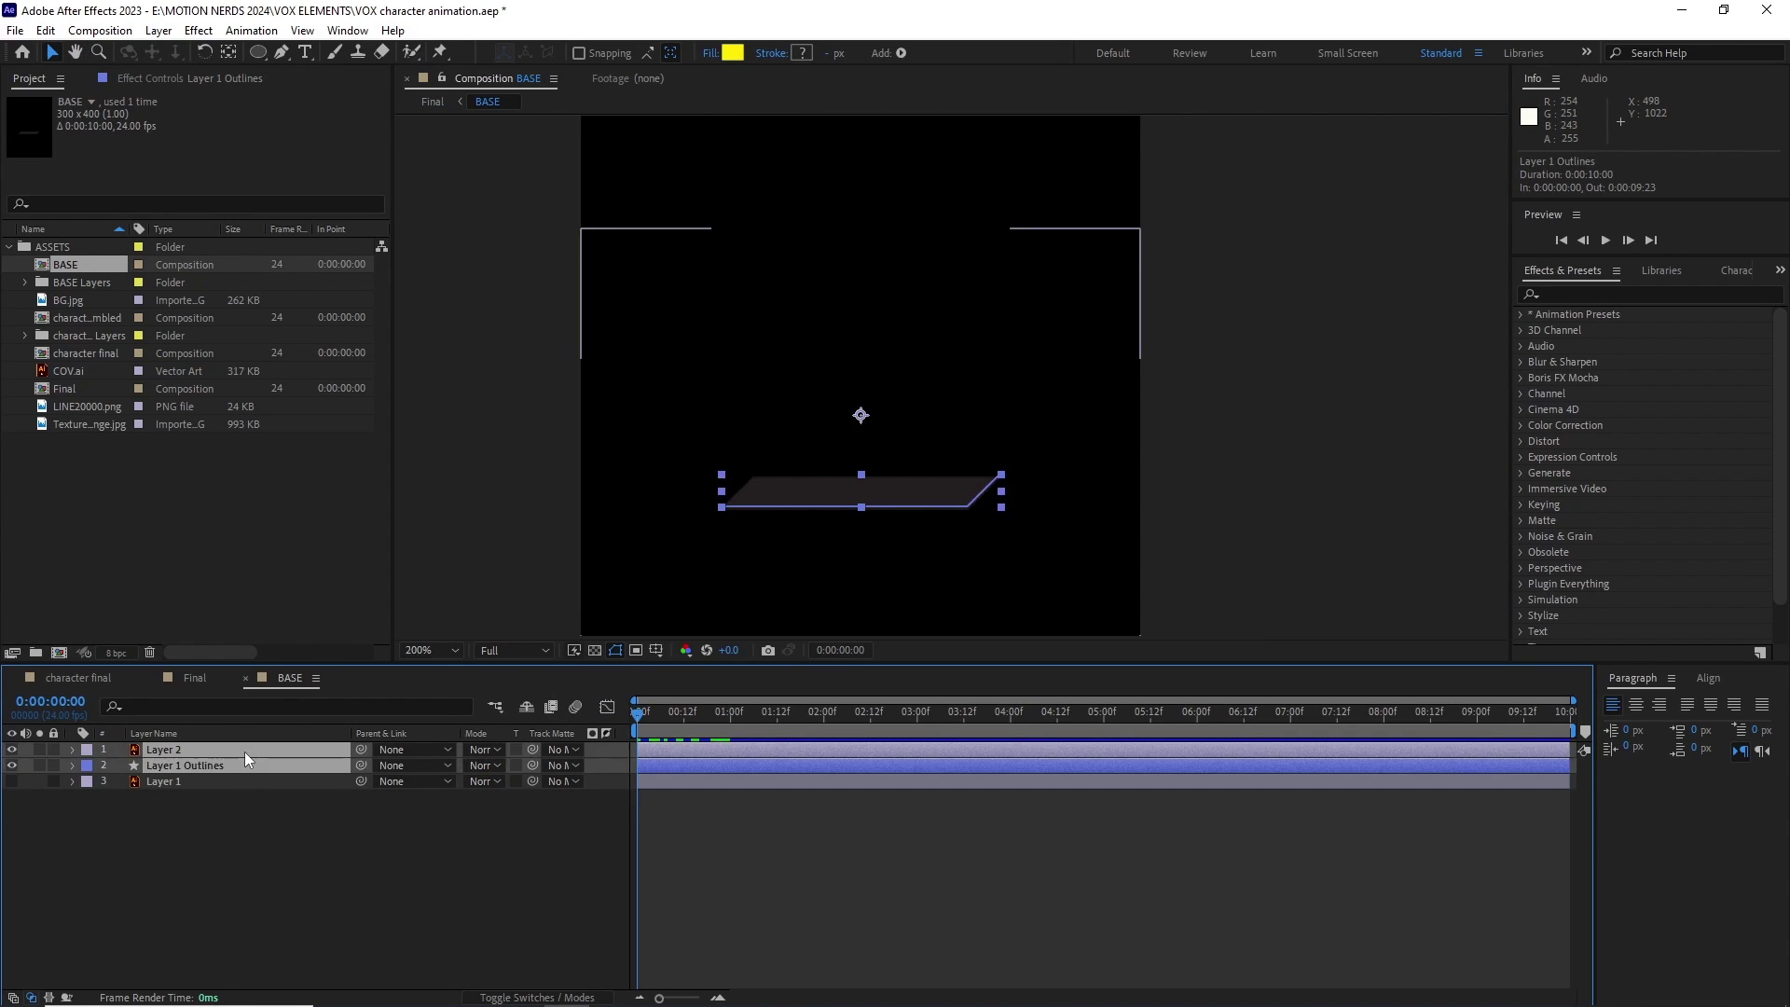
left_click(690, 877)
left_click_drag(930, 727, 915, 753)
mouse_move(763, 766)
left_mouse_down()
mouse_move(635, 796)
mouse_move(963, 797)
left_mouse_up()
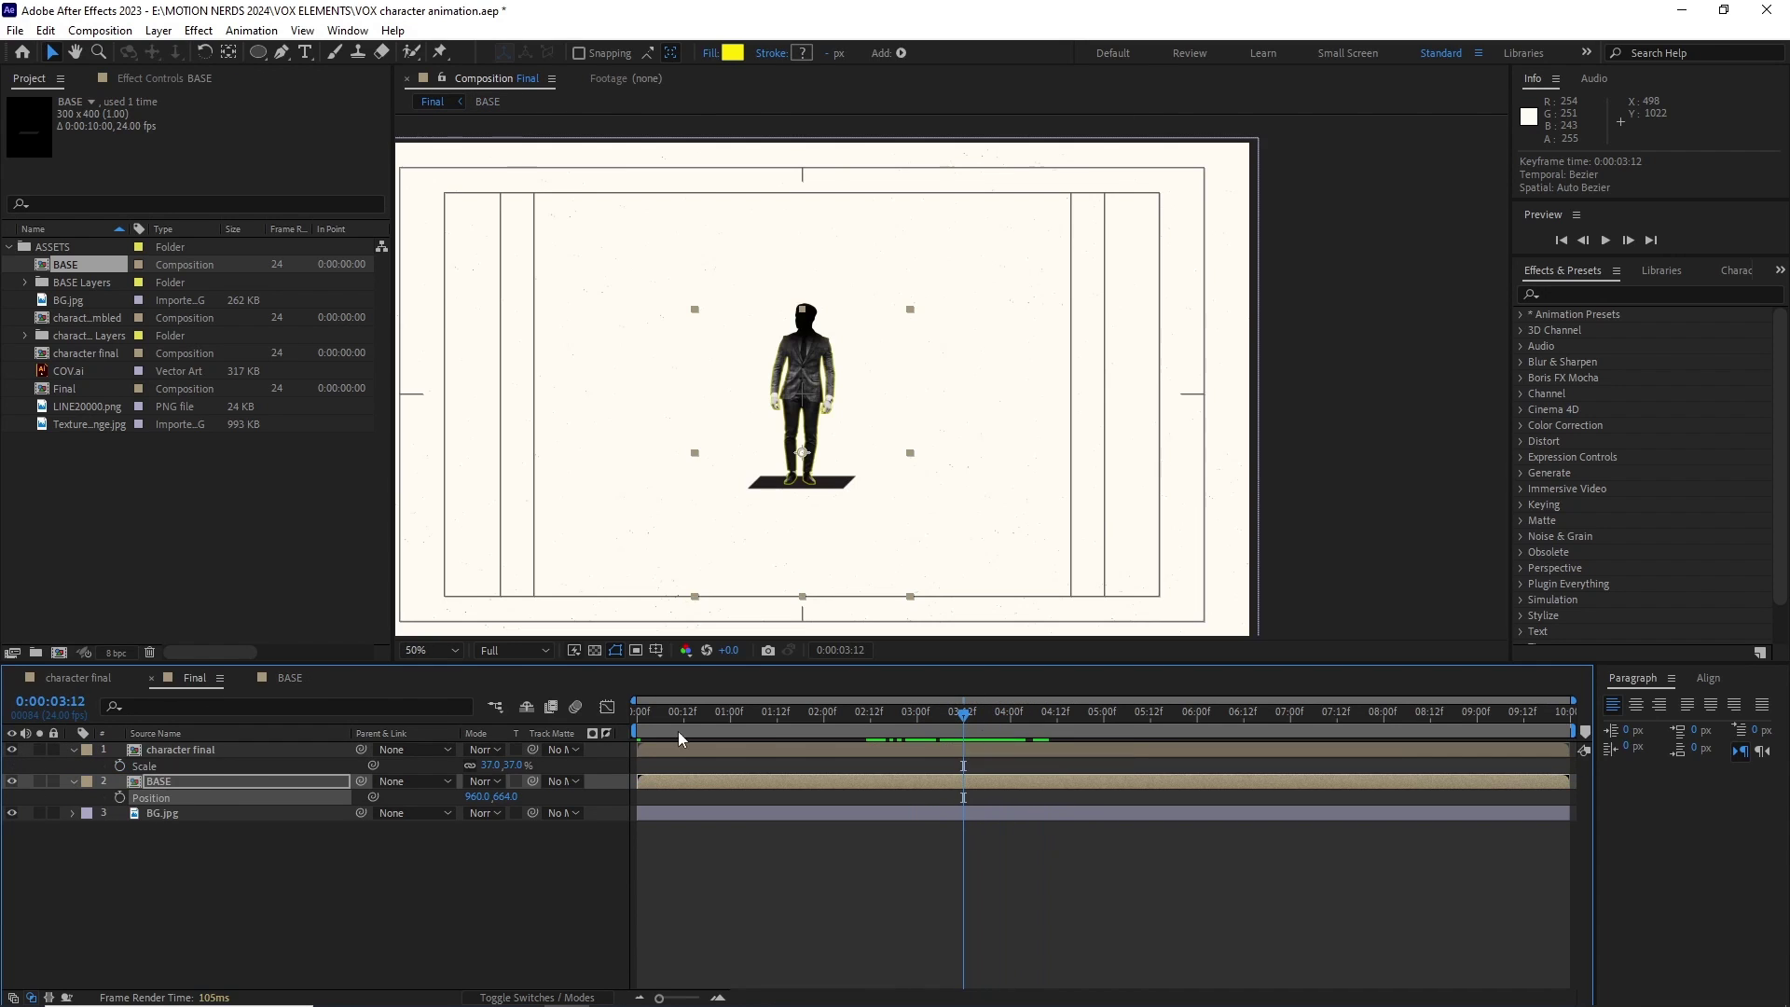
Animate character final's position with keyframes from 0:00:03:12 to 960, 388 at 0:00:04:12, keeping the feet on the rising box.
left_click(167, 751)
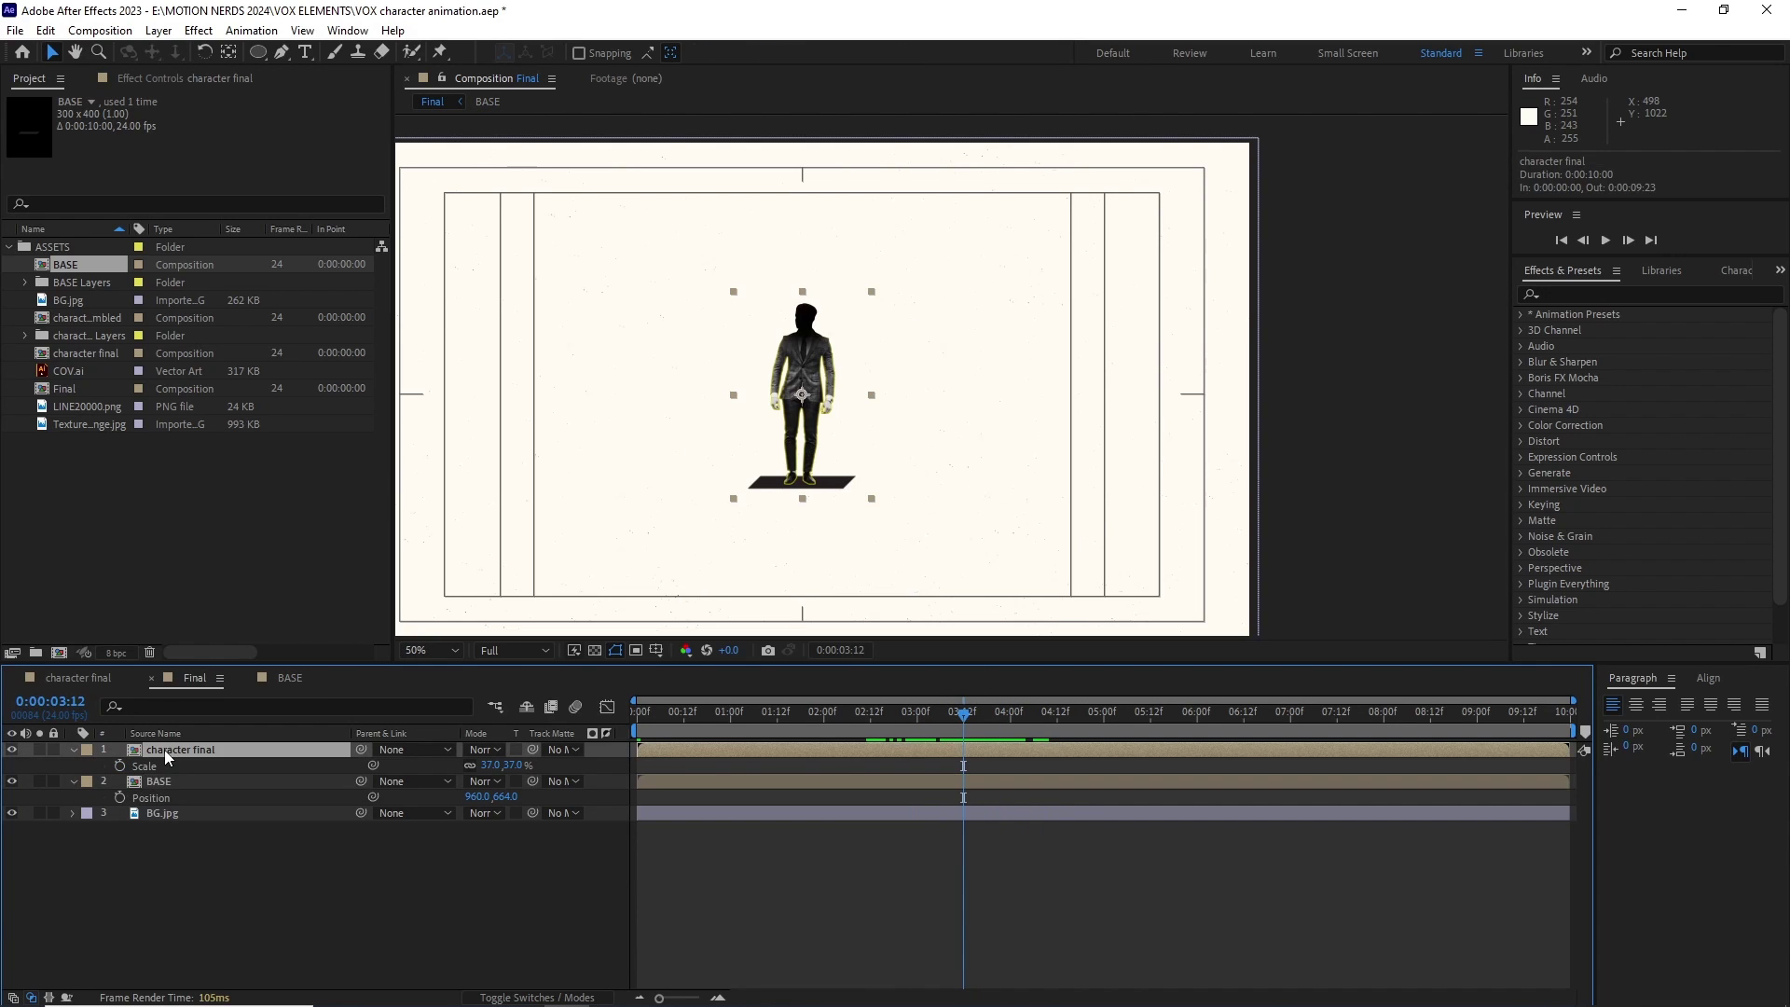
left_click_drag(507, 766, 483, 766)
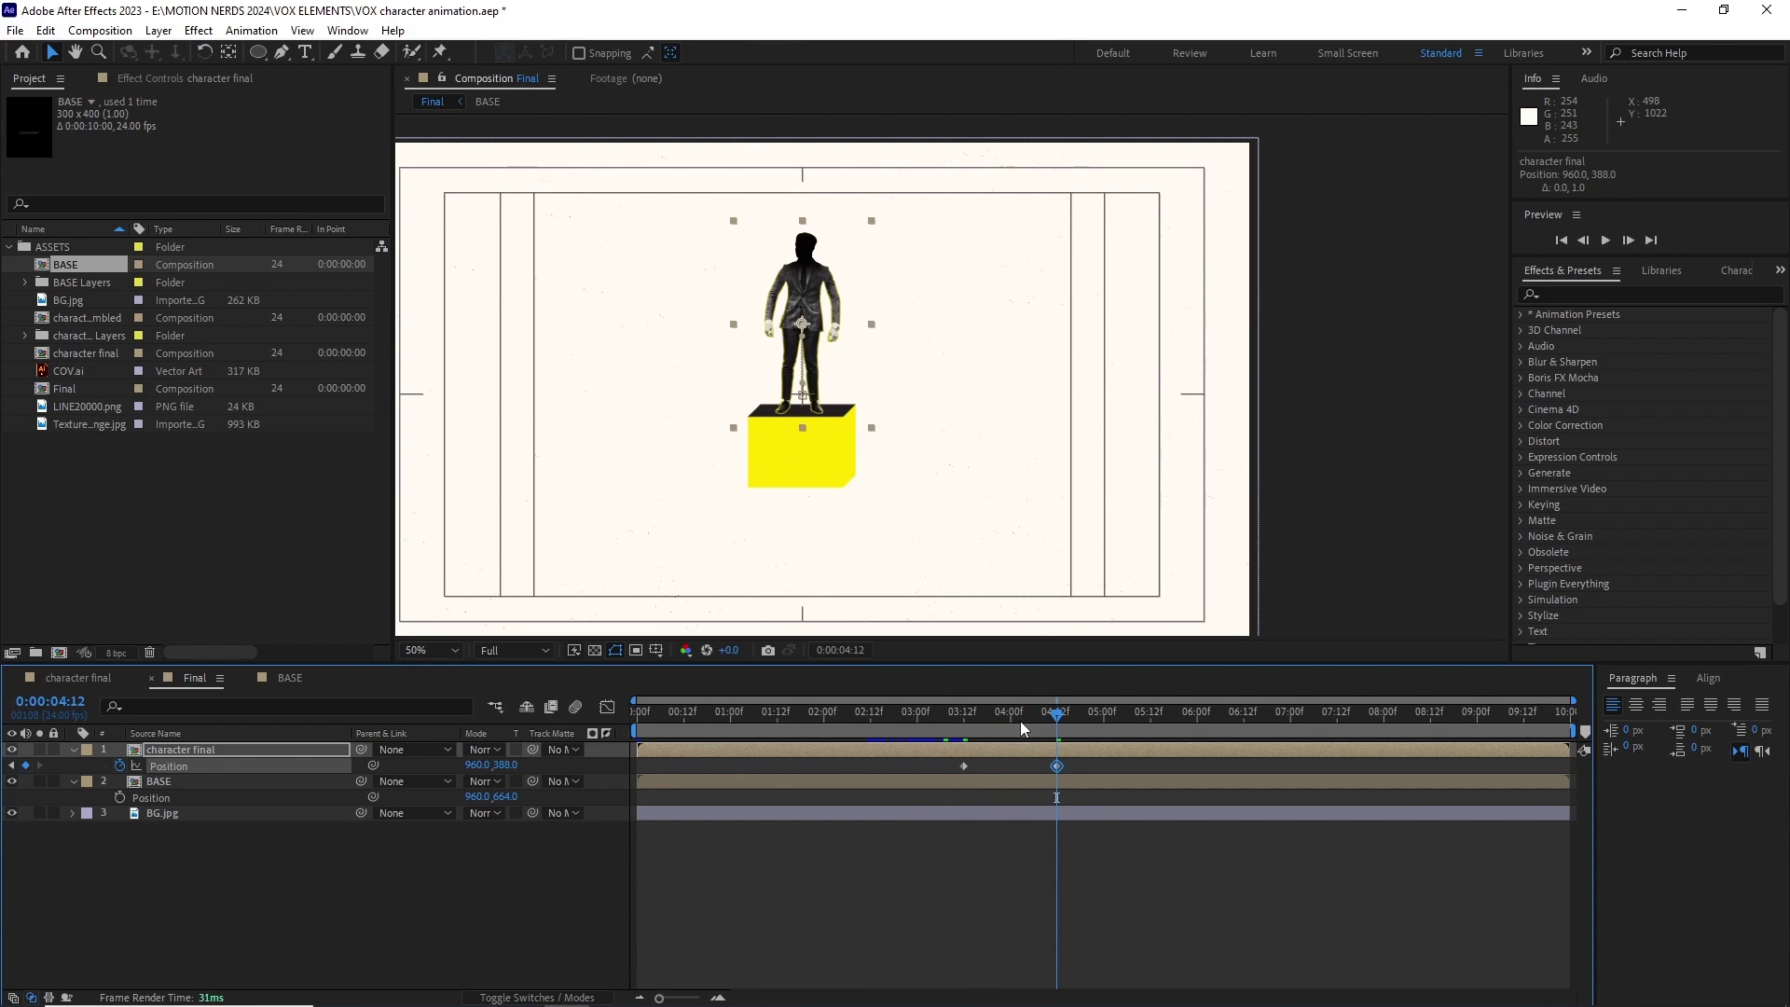
key("slash")
left_click_drag(1020, 719, 964, 716)
Apply Easy Ease to character final's position keyframes, extend the final keyframe's speed handle to match the box, and preview the motion.
left_click_drag(1093, 760, 931, 803)
key("F9")
left_click(606, 707)
left_click(170, 766)
left_click_drag(1025, 946, 1009, 945)
scroll(1059, 428, "down", 1)
left_click_drag(965, 715, 1042, 716)
key("Home")
key("space")
left_click(74, 749)
left_click(73, 766)
left_click(607, 706)
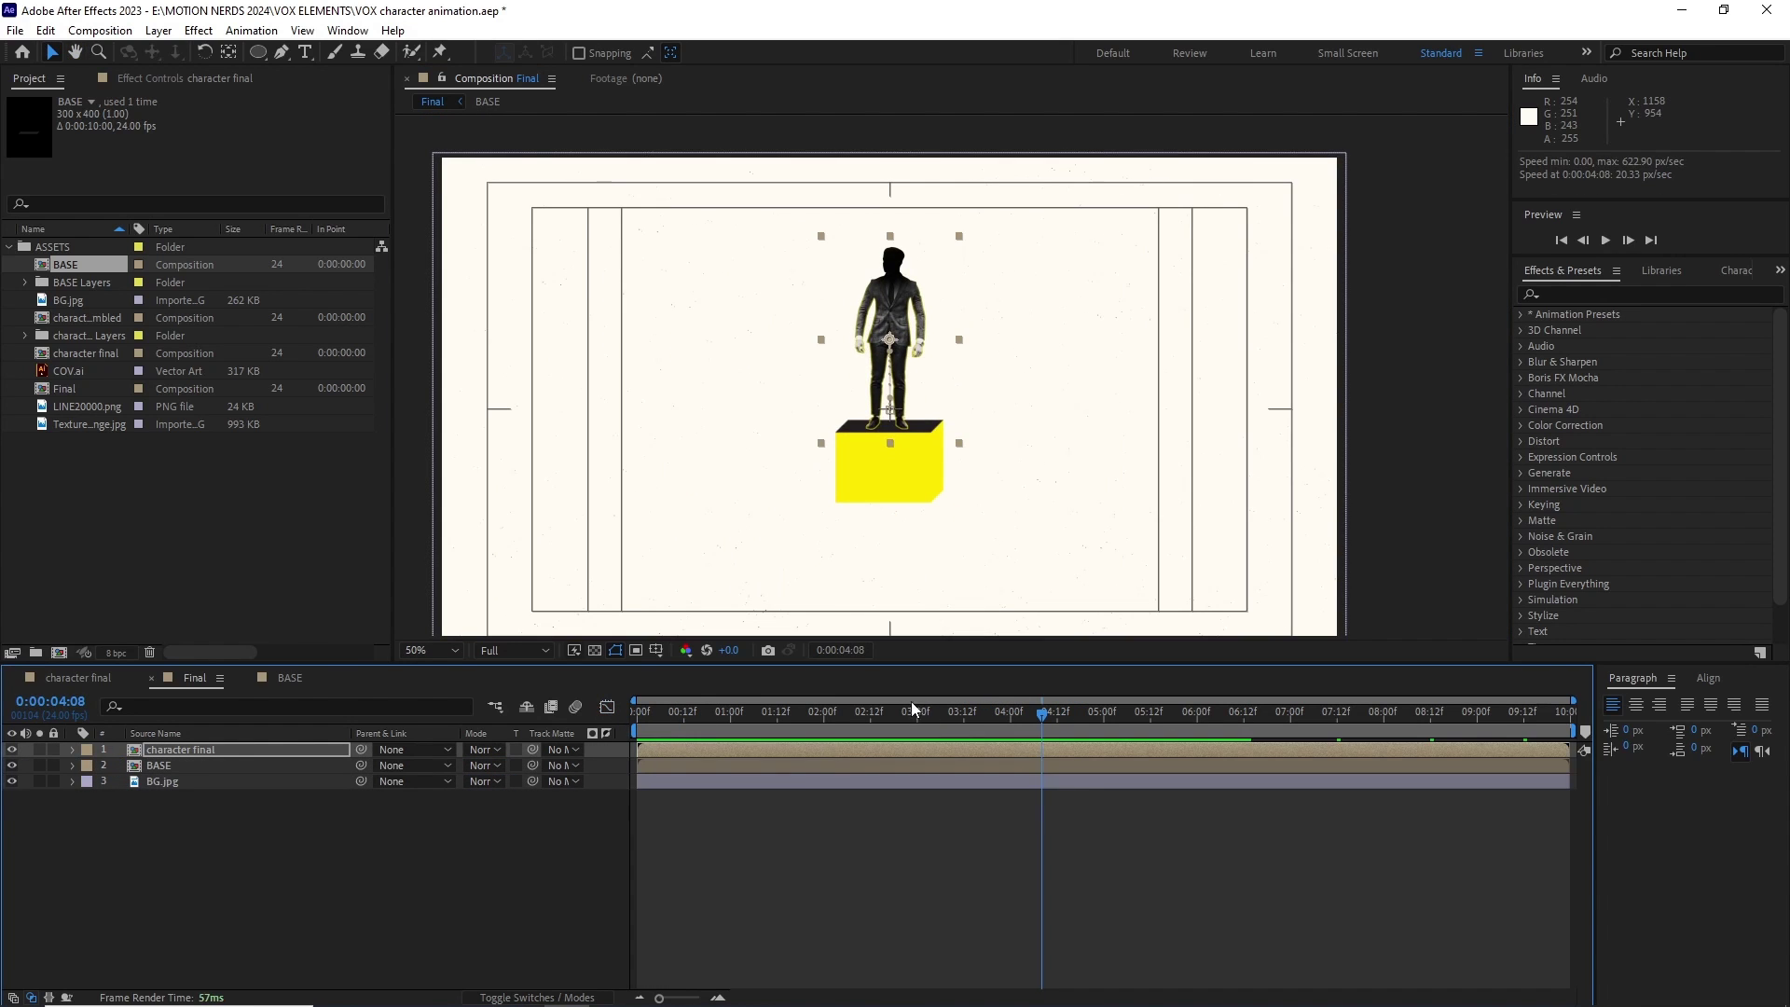
Try to parent BASE to character final.
left_click_drag(911, 714, 775, 716)
left_click(208, 830)
left_click(197, 765)
left_click_drag(362, 765, 210, 750)
left_click(209, 749)
key("p")
left_click_drag(721, 716, 964, 718)
key("ctrl+z")
key("ctrl+z")
Extend the incoming speed handle of character final's last position keyframe toward an earlier time.
left_click(185, 751)
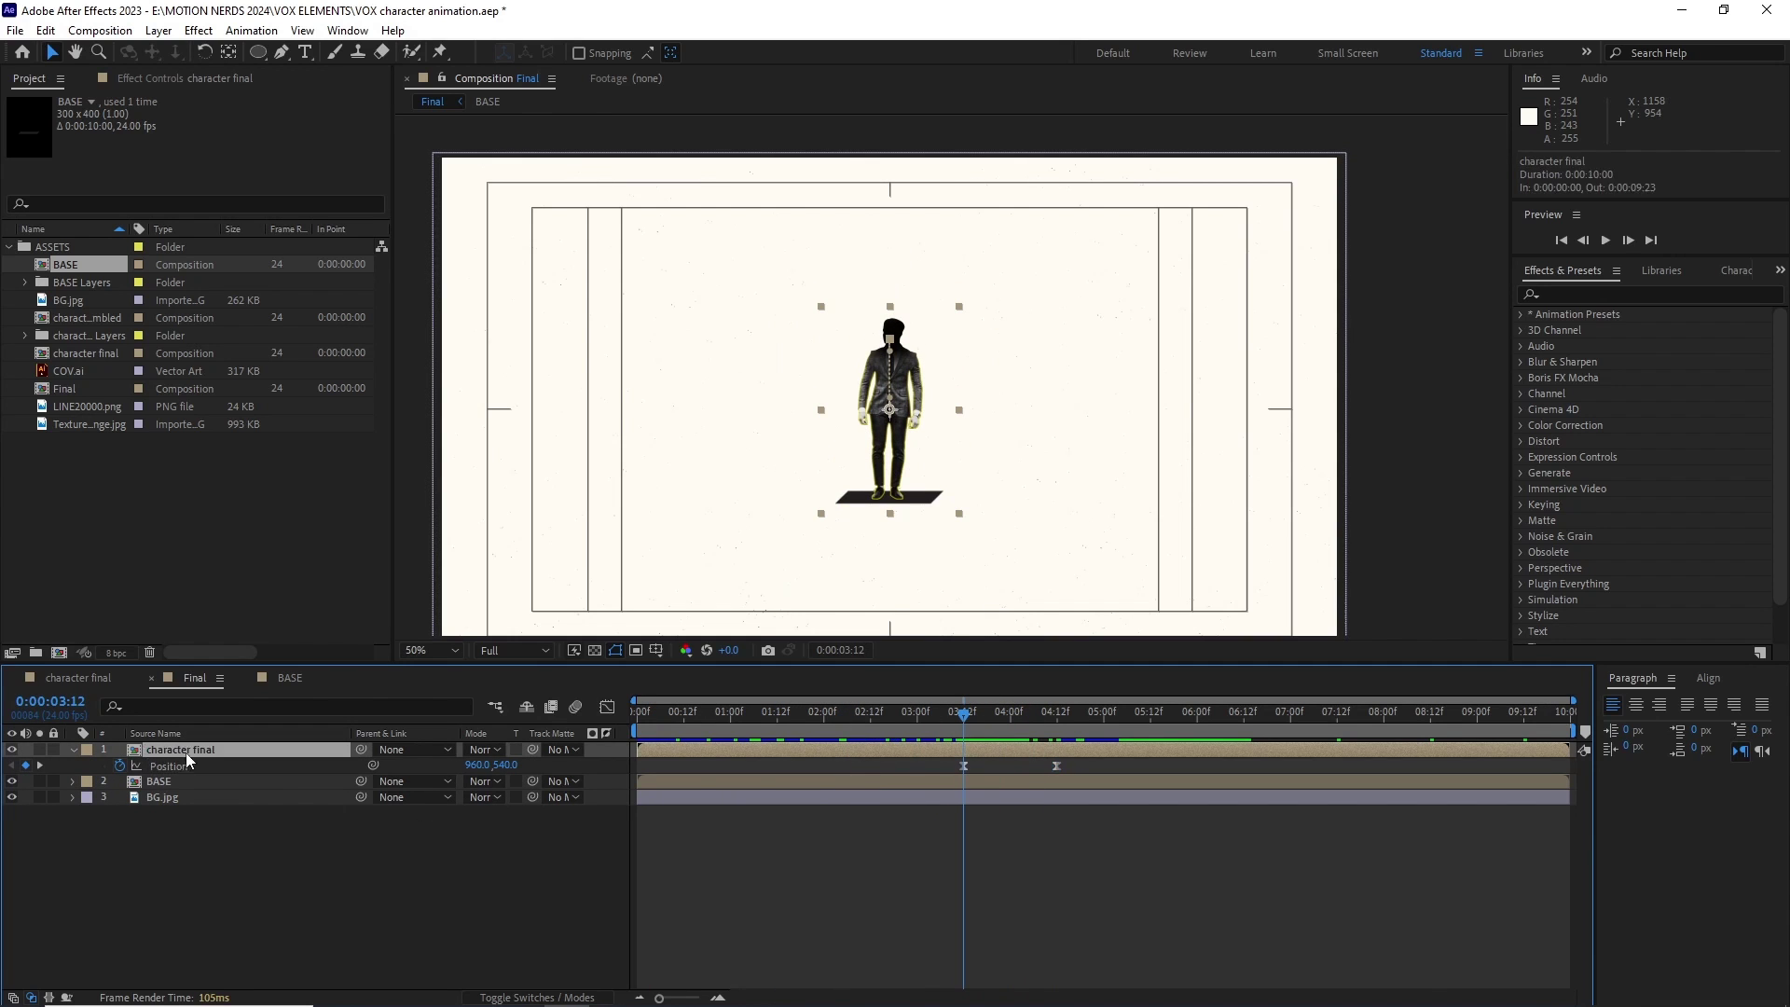
left_click(607, 707)
left_click_drag(1026, 946, 1010, 949)
mouse_move(964, 716)
left_mouse_down()
mouse_move(1016, 716)
mouse_move(964, 716)
left_mouse_up()
left_click(607, 709)
left_click(319, 856)
Create a null object and parent character final and BASE to it.
left_click(187, 751)
left_click(158, 31)
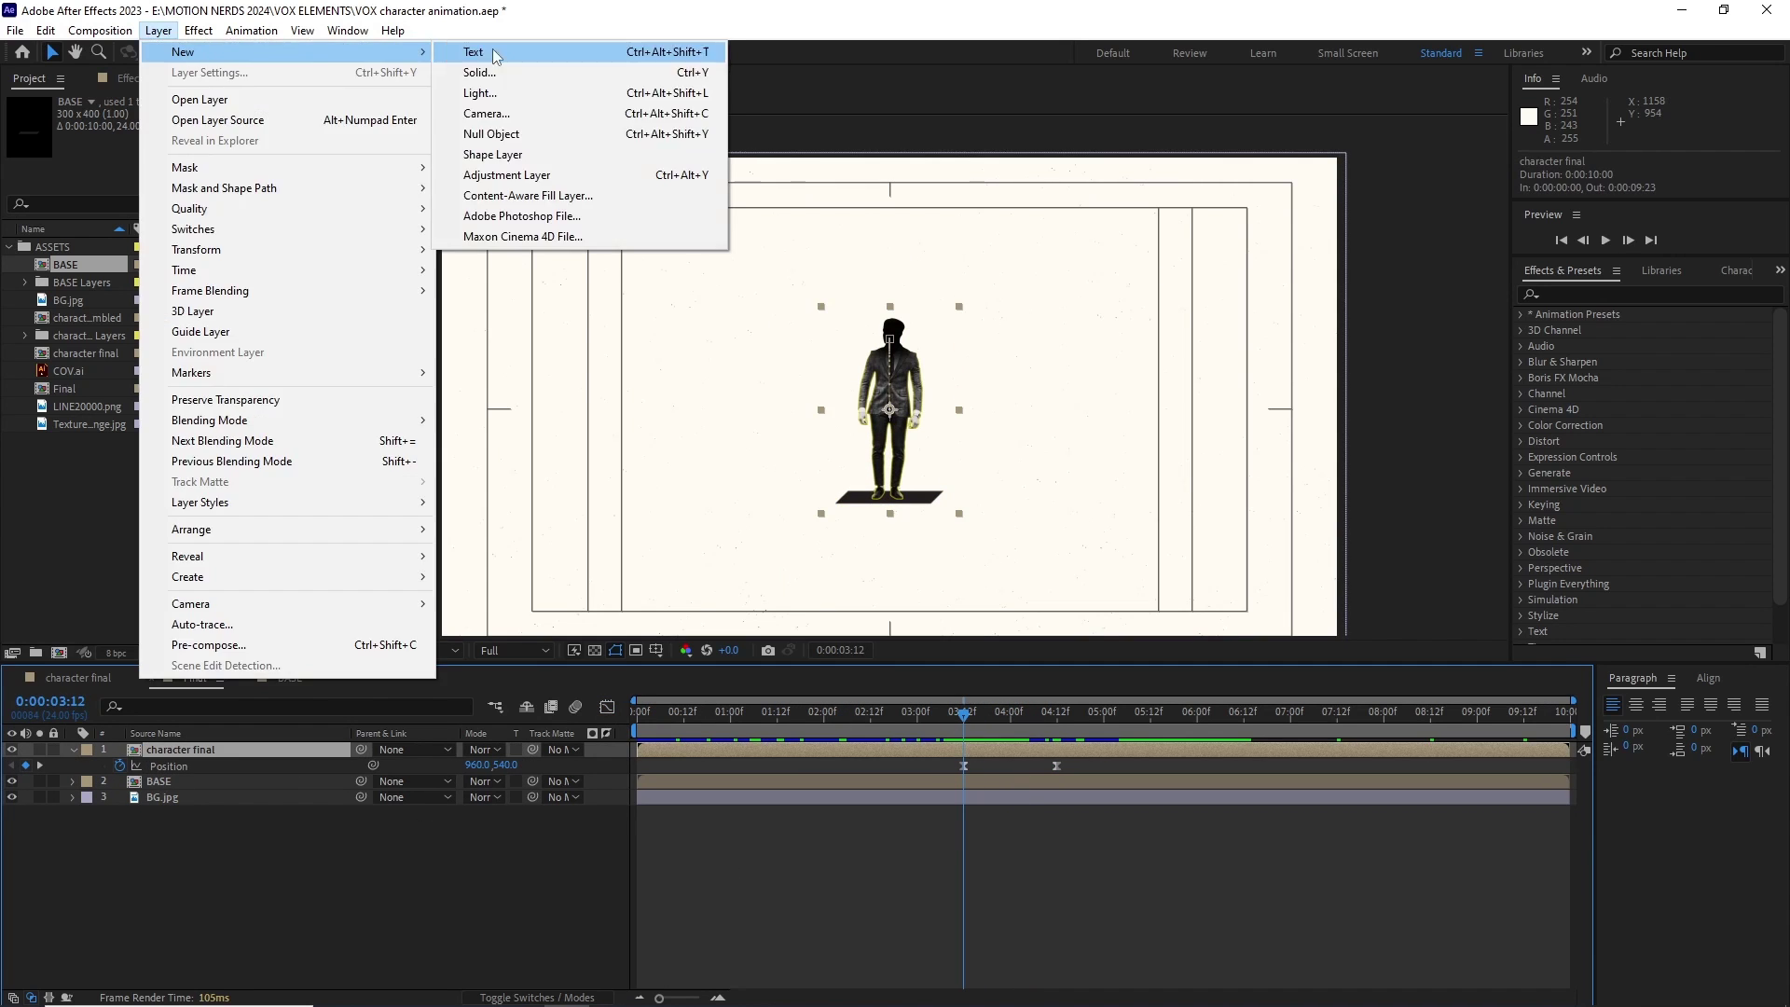
left_click(491, 134)
left_click(198, 765)
left_click(187, 798, "ctrl")
left_click_drag(361, 765, 177, 750)
Move the null object to position 1226, 578 so the character and box shift together.
left_click(177, 749)
left_click_drag(964, 716, 637, 718)
key("p")
left_click_drag(472, 765, 283, 767)
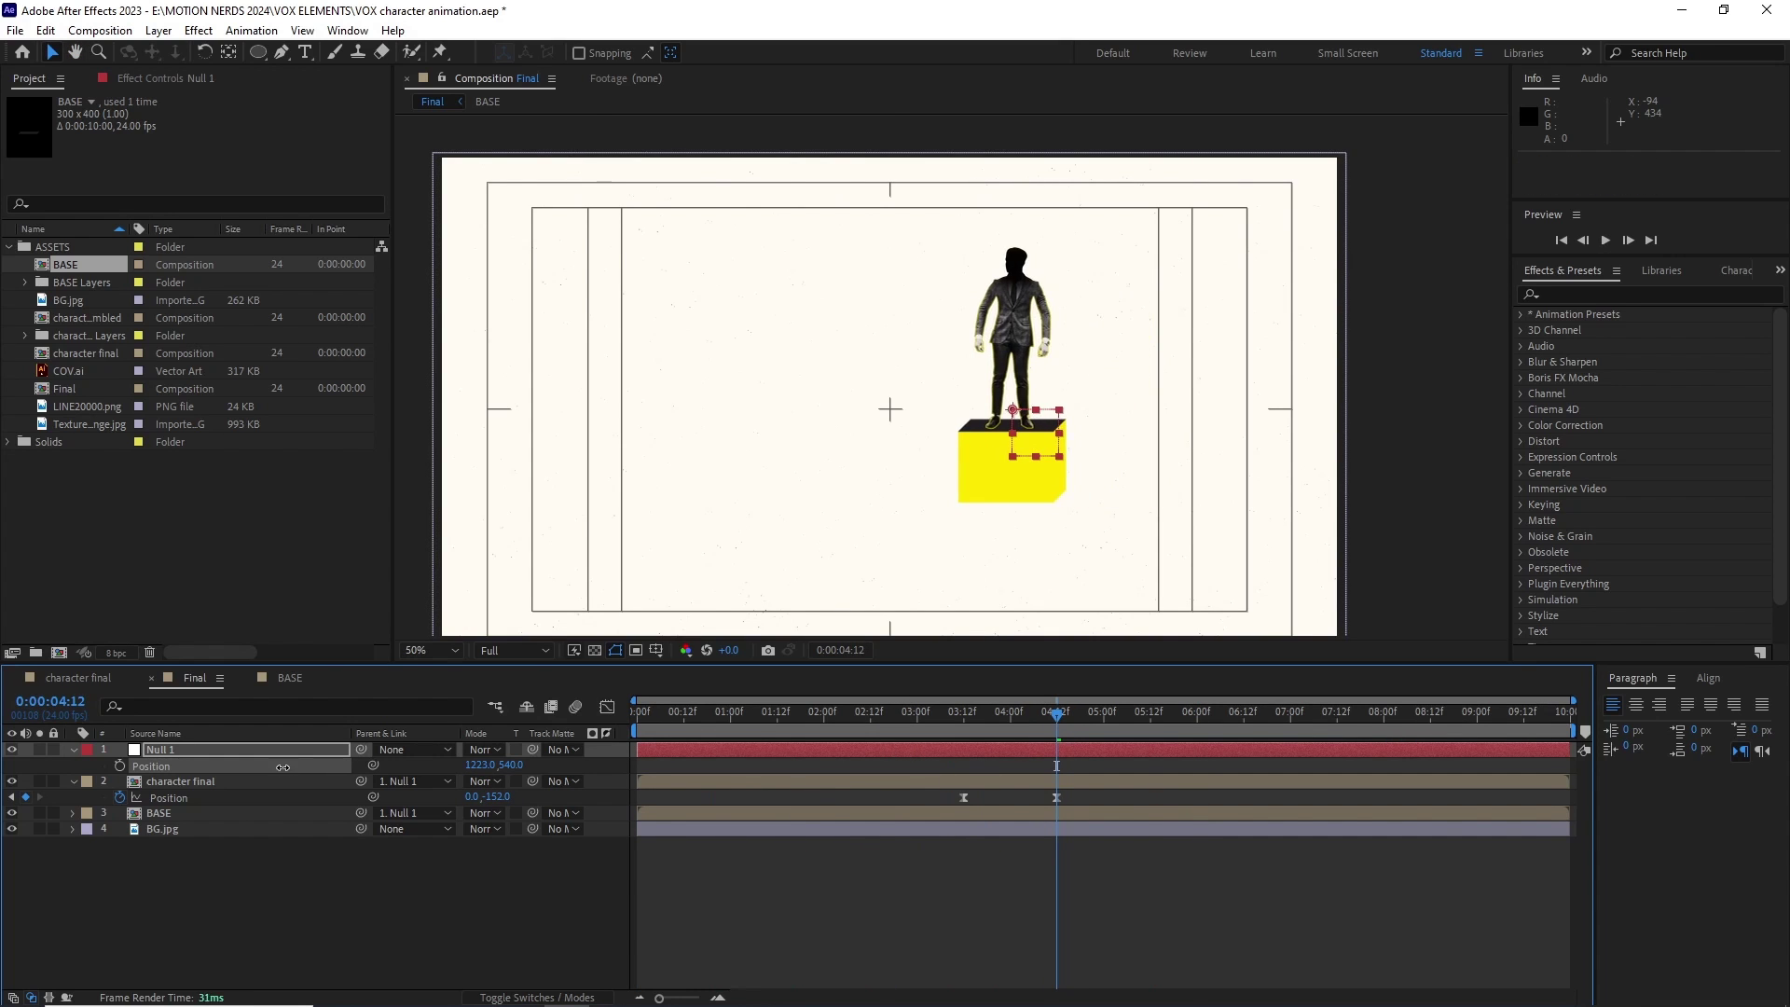
left_click_drag(557, 765, 556, 764)
left_click_drag(1056, 716, 964, 715)
Add a full-frame rectangle shape layer with a black outline and scale it to 49%.
double_click(258, 53)
left_click(846, 53)
scroll(846, 53, "down", 10)
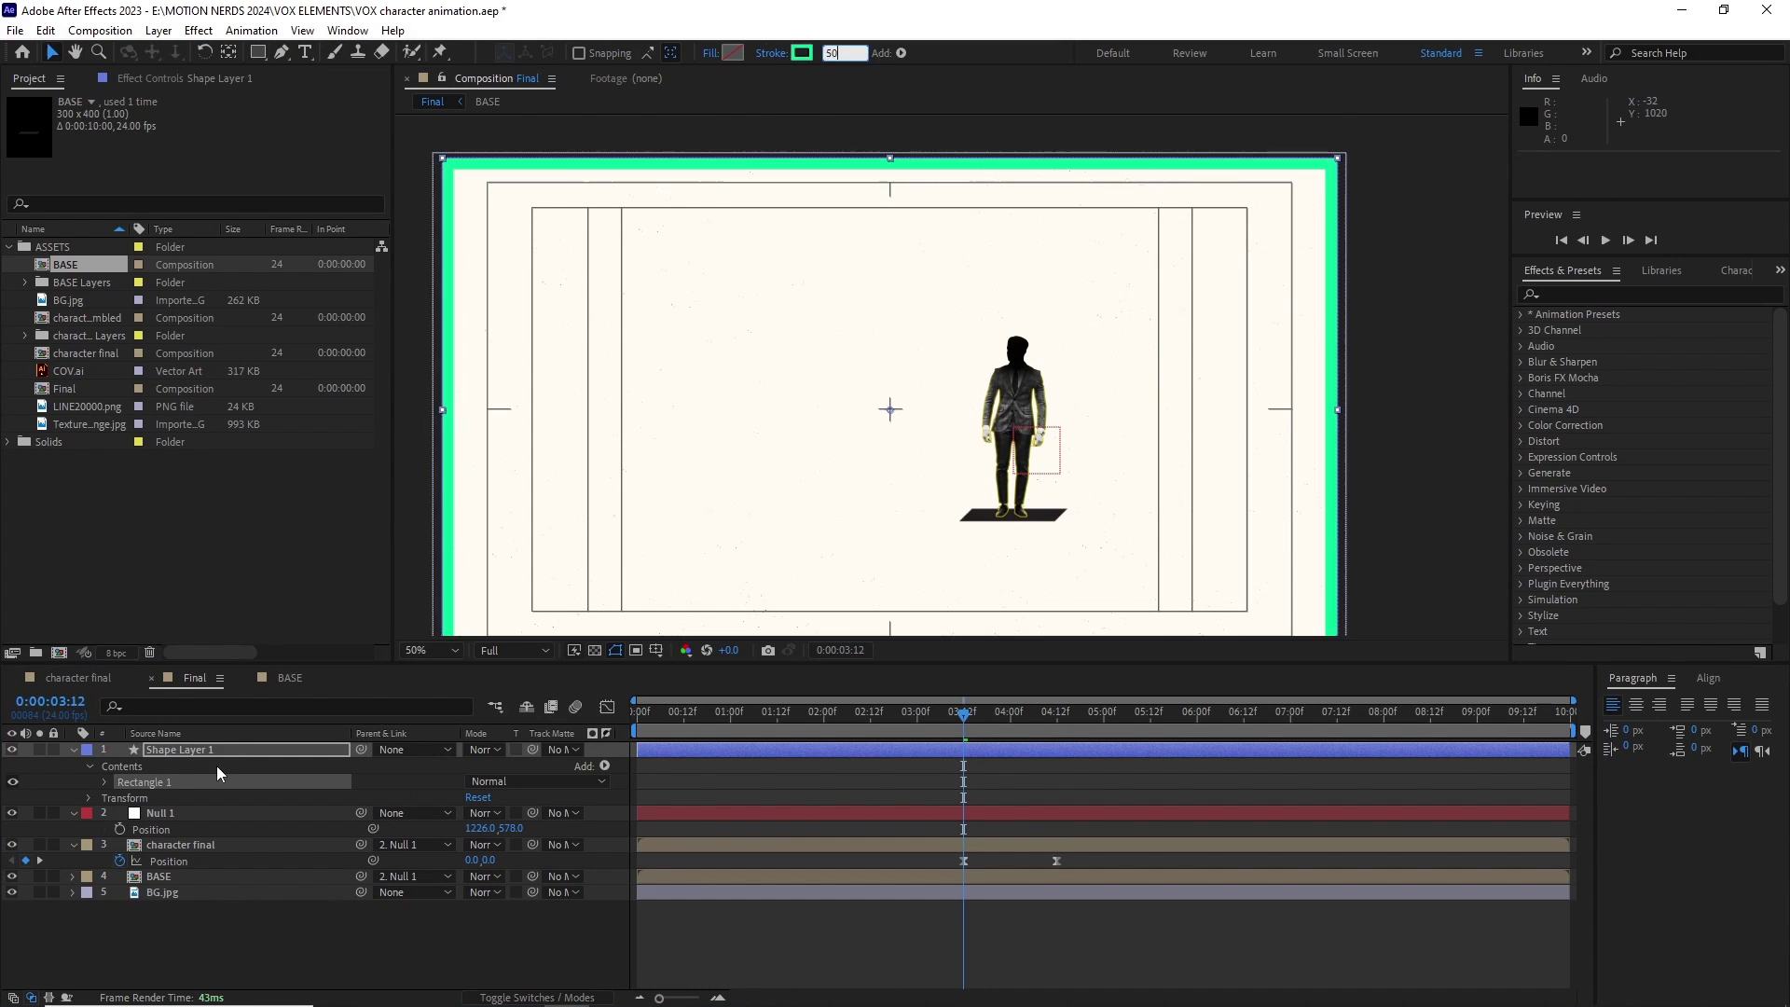
left_click(801, 53)
left_click(845, 53)
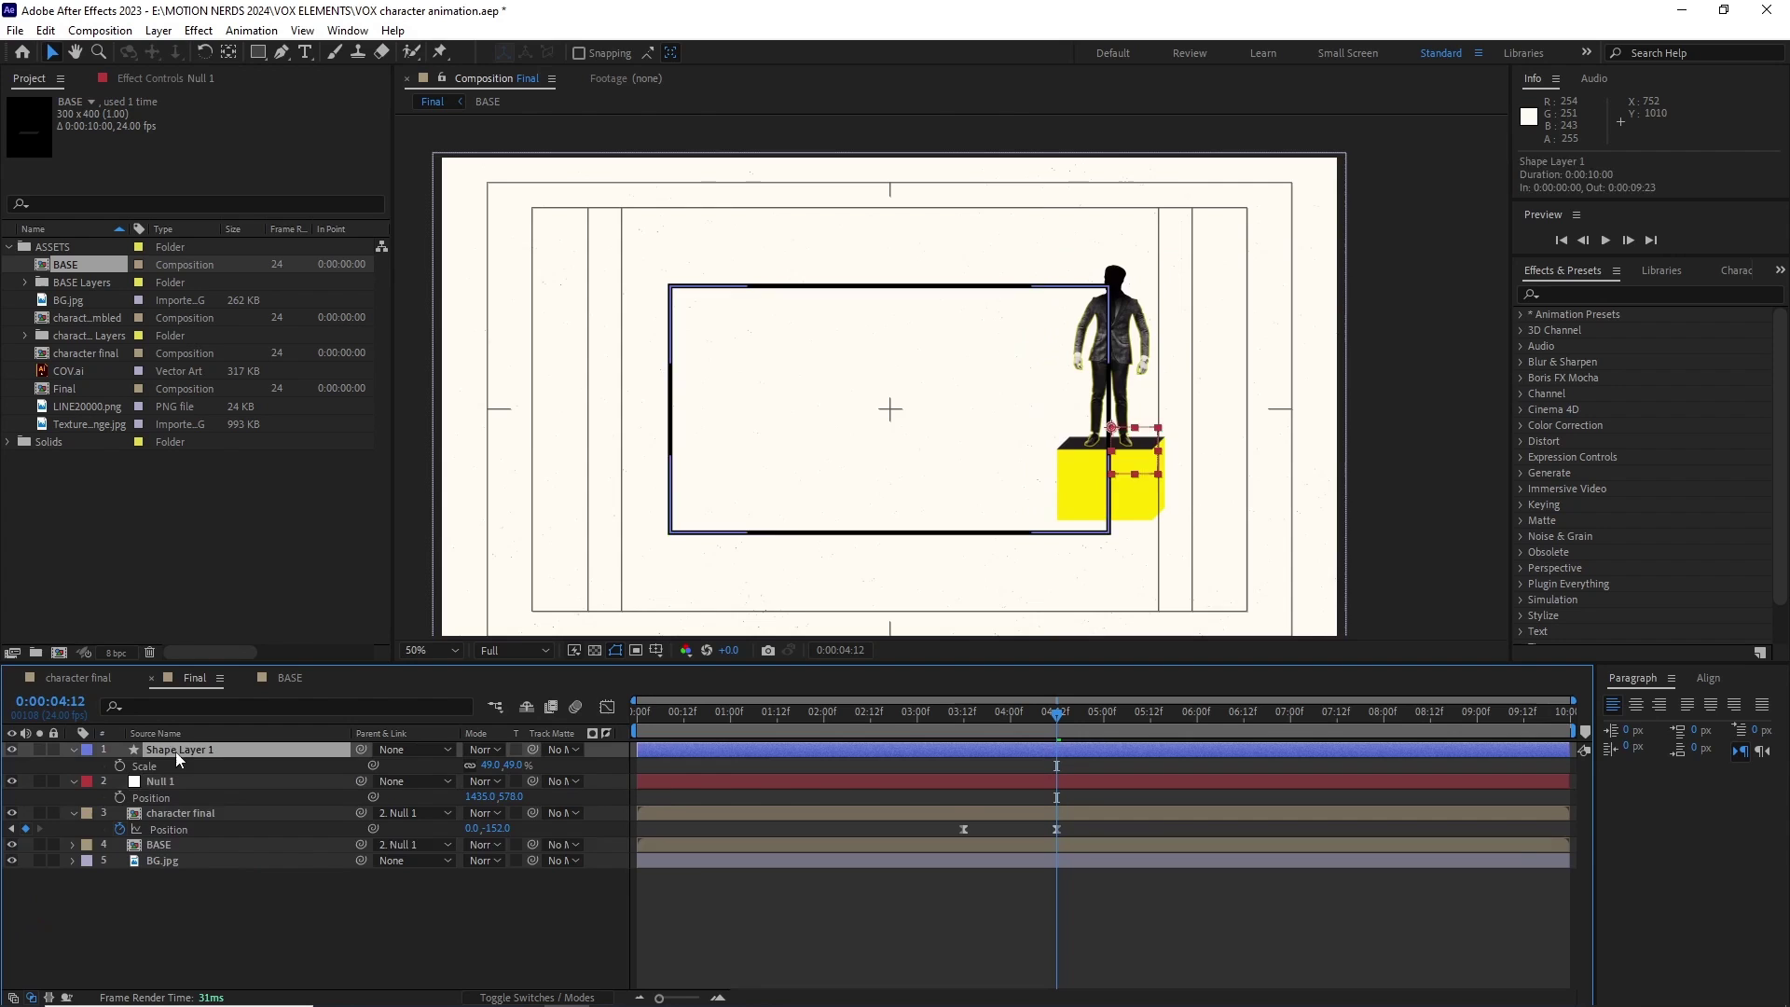
Move the null to position 1457, 613 and place the rectangle outline below BASE in the layer order.
left_click_drag(284, 766, 489, 767)
left_click_drag(910, 718, 1016, 747)
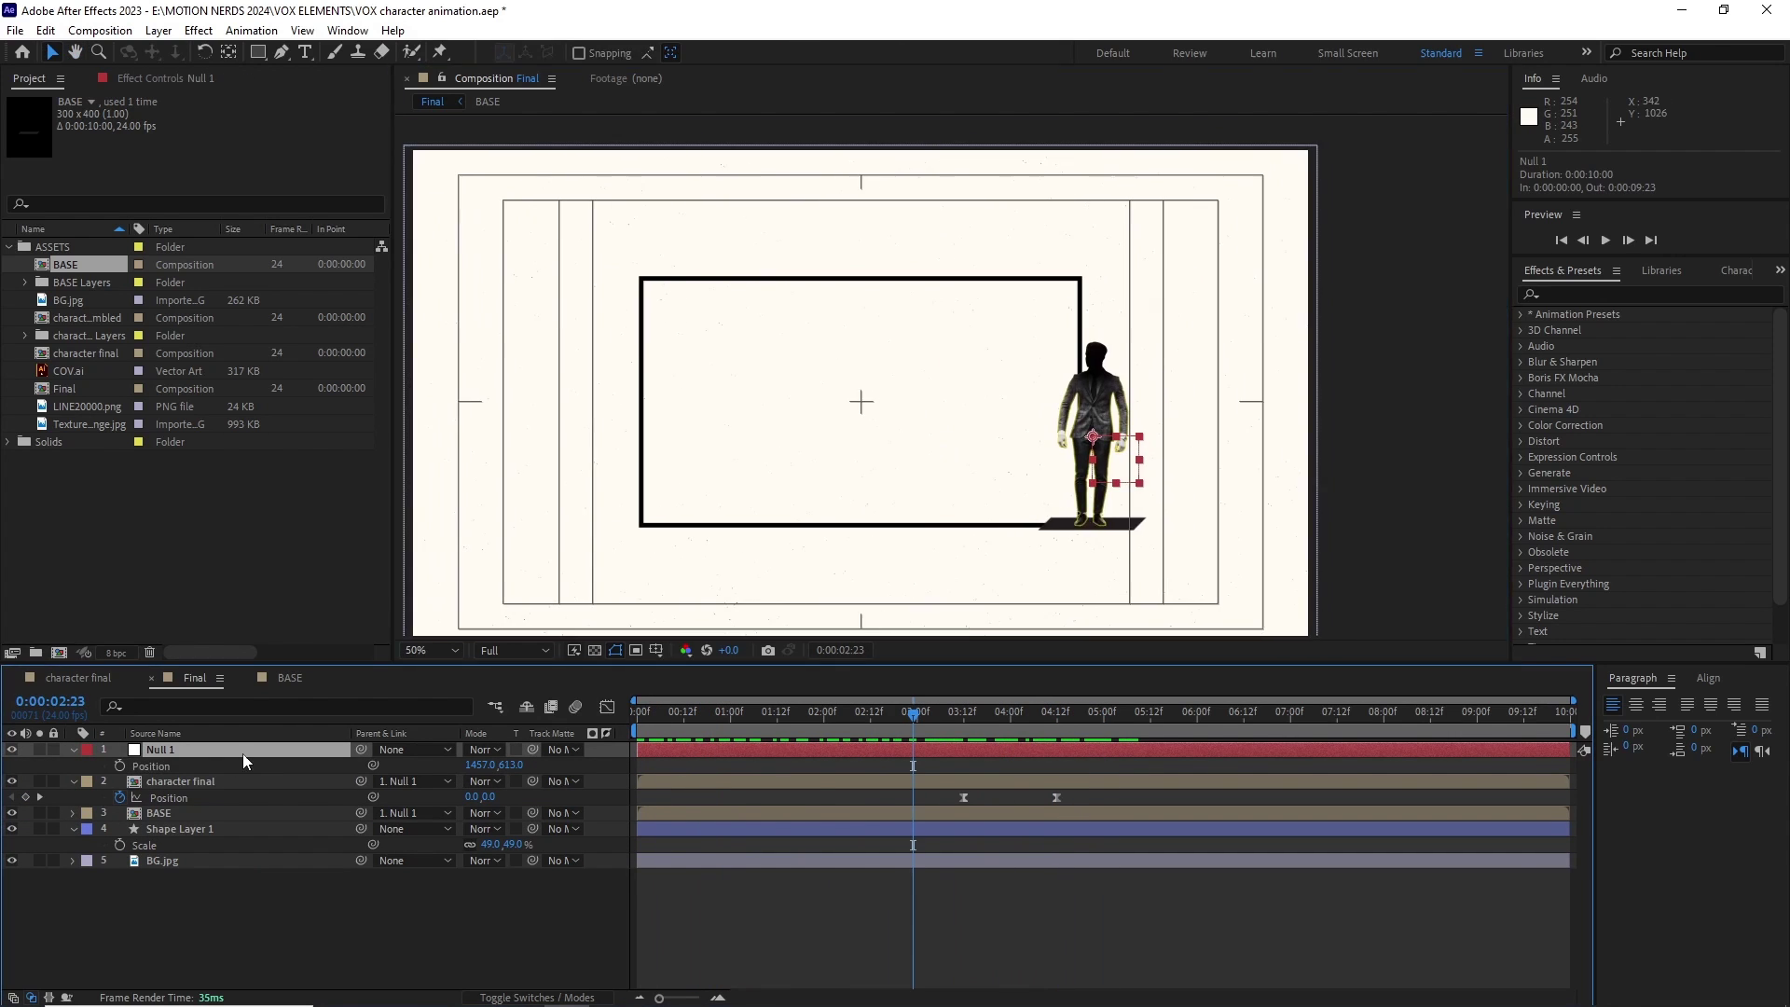
Add the text YOU SHOULD in 139 px Lucida Fax Regular inside the upper part of the rectangle.
key("ctrl+t")
left_click(709, 359)
type("YOU SHOULD")
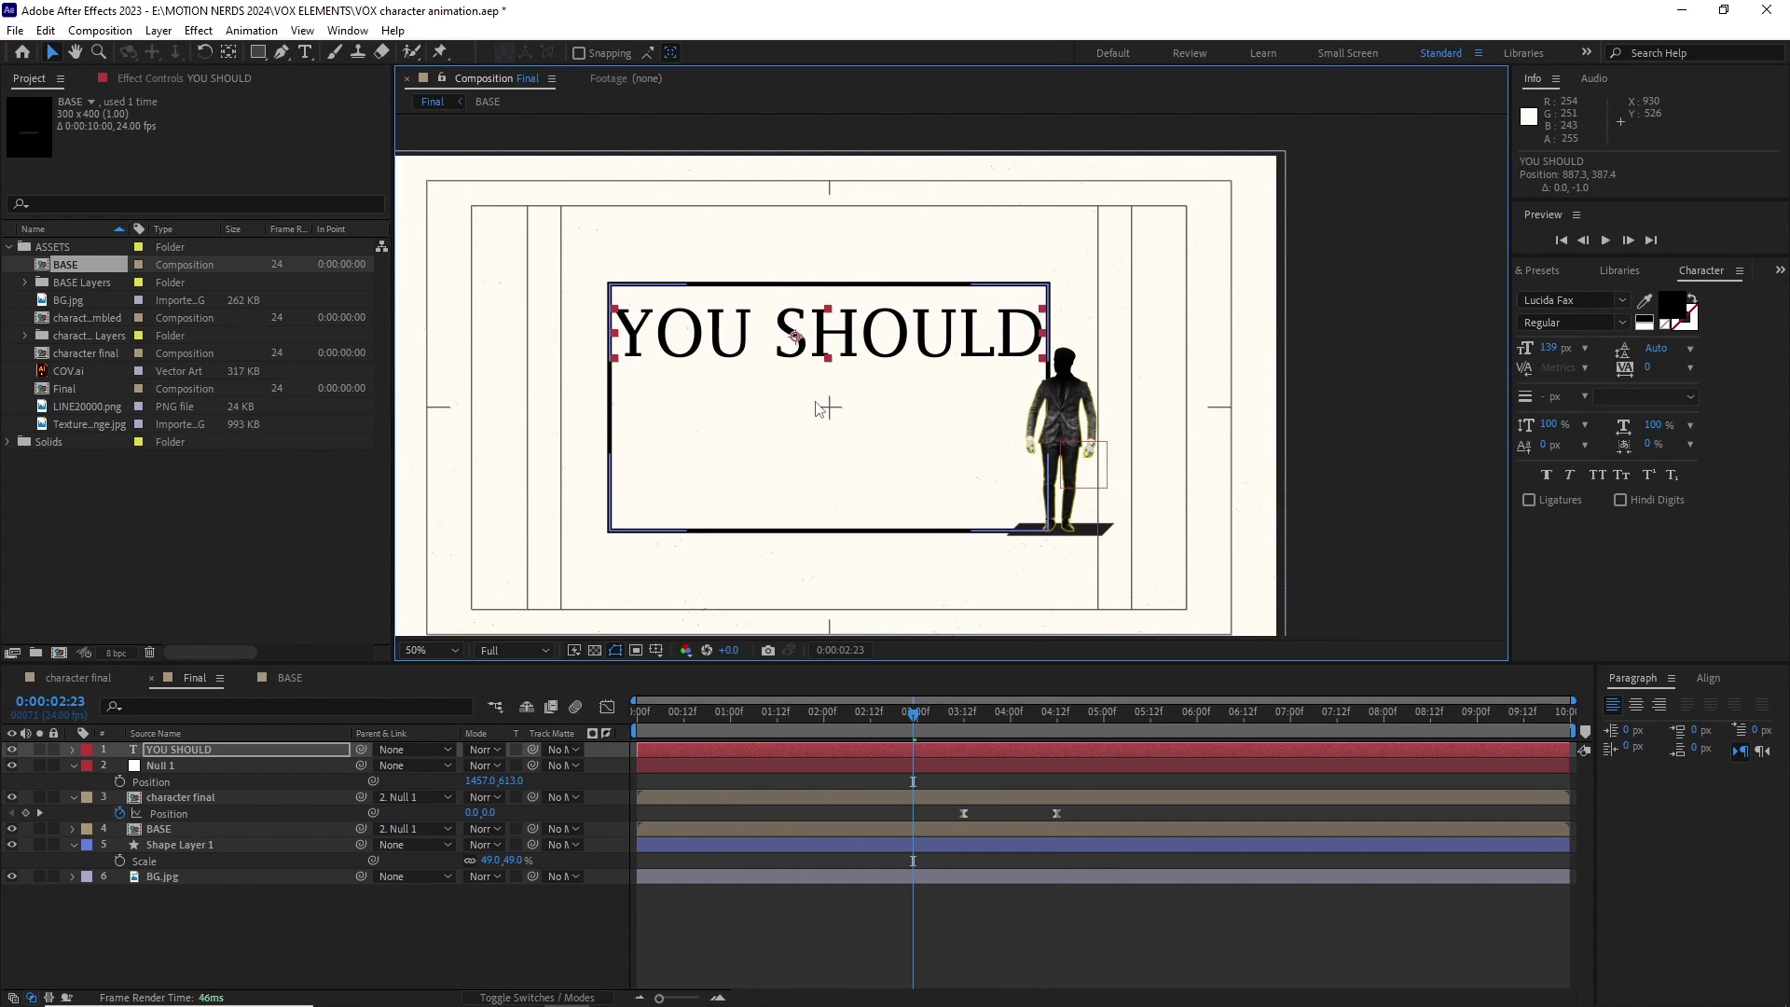
Add the text VOTE below YOU SHOULD in 289 px Lucida Fax Demibold and lighten both texts to dark grey.
left_click(783, 477)
type("VOTE")
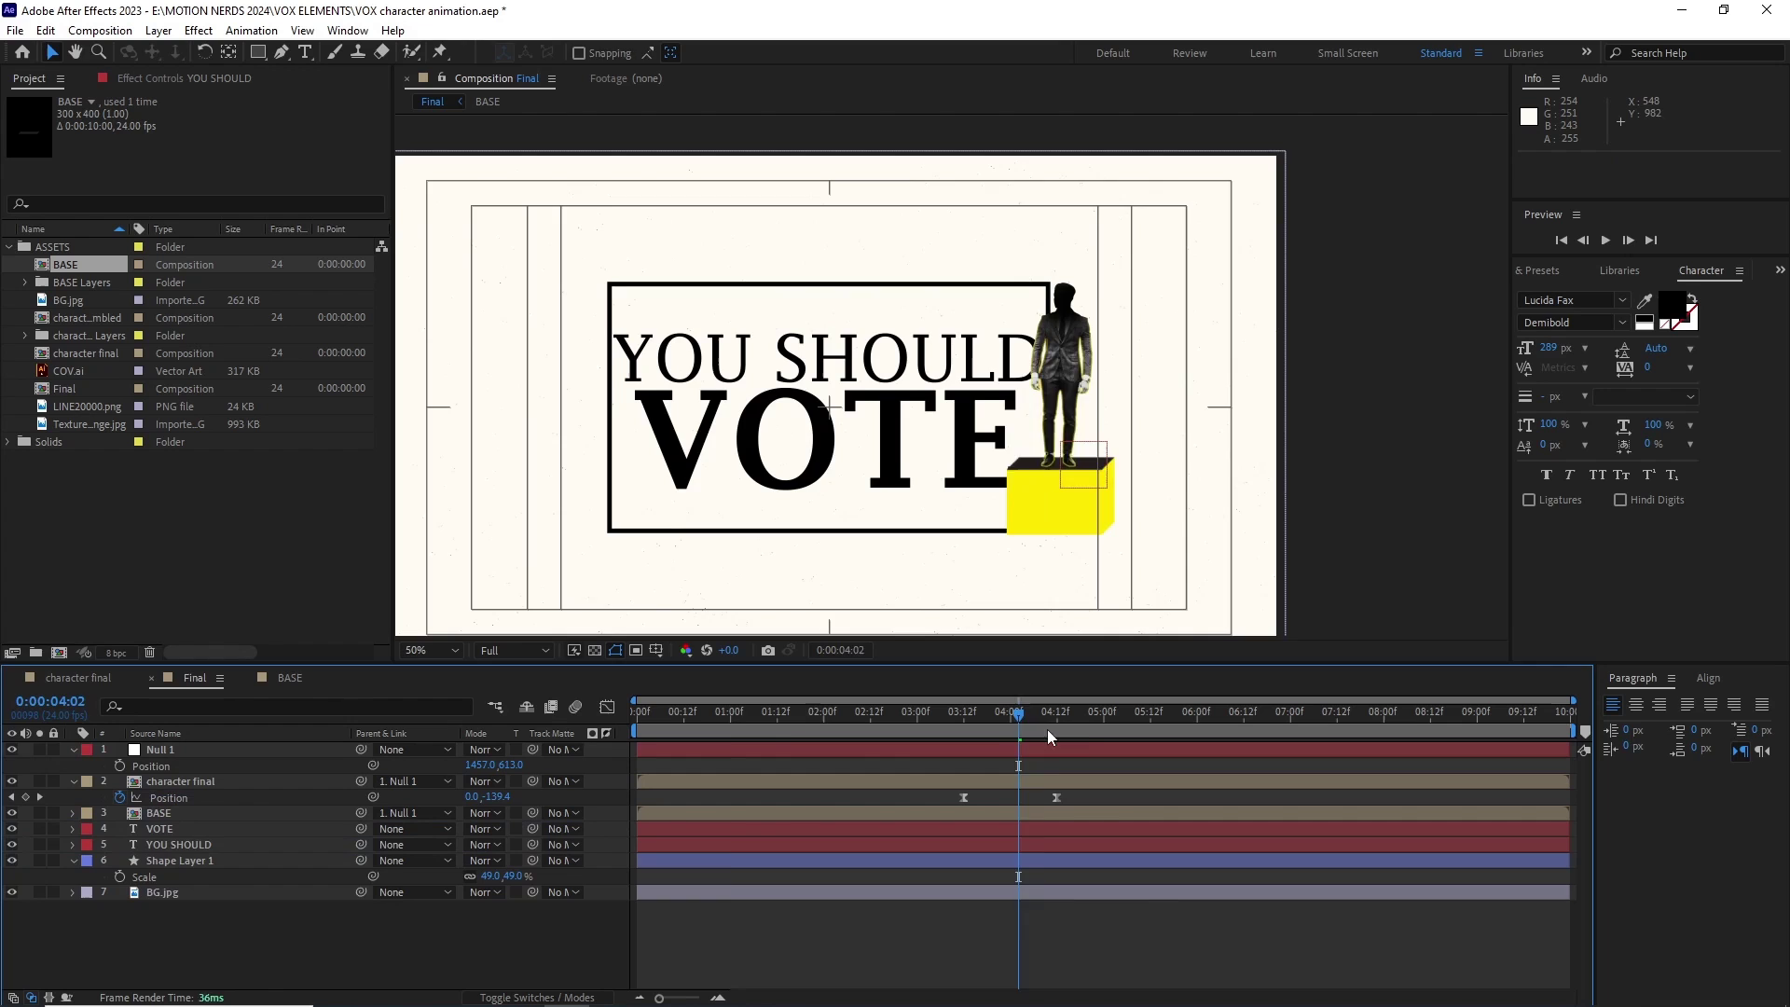
left_click(178, 848, "ctrl")
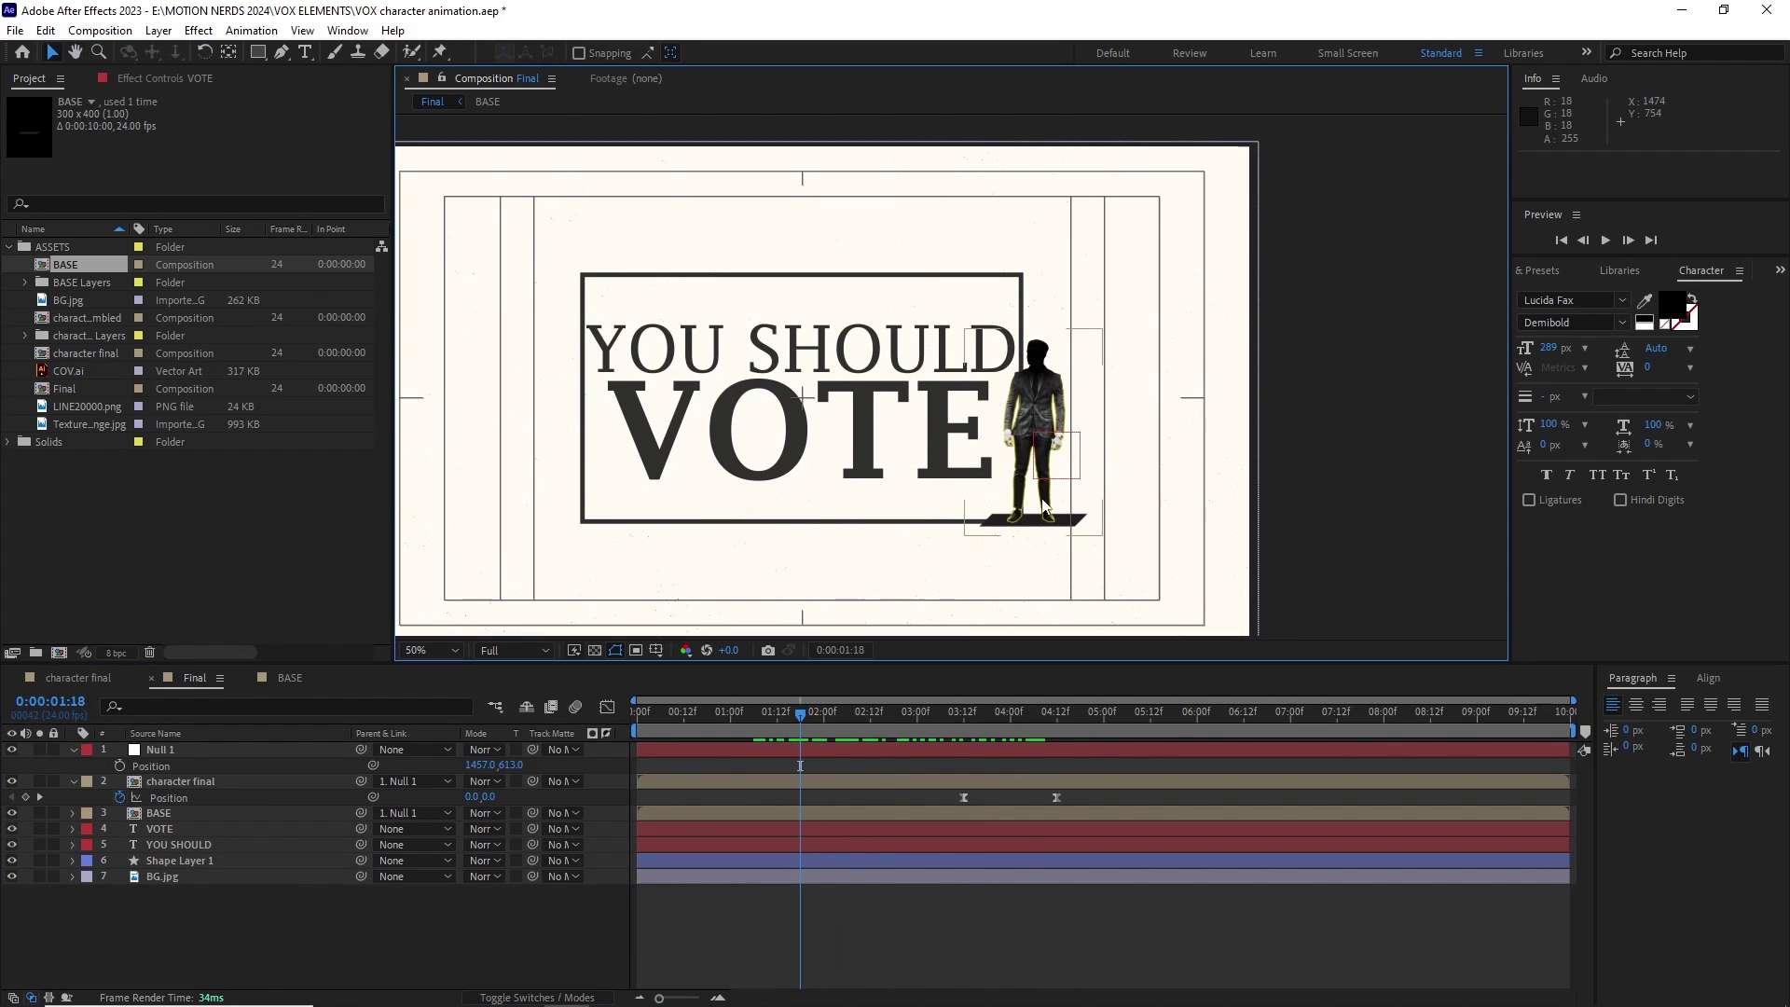
Pre-compose the character final and BASE layers as CHA WITH BASE.
left_click(180, 781)
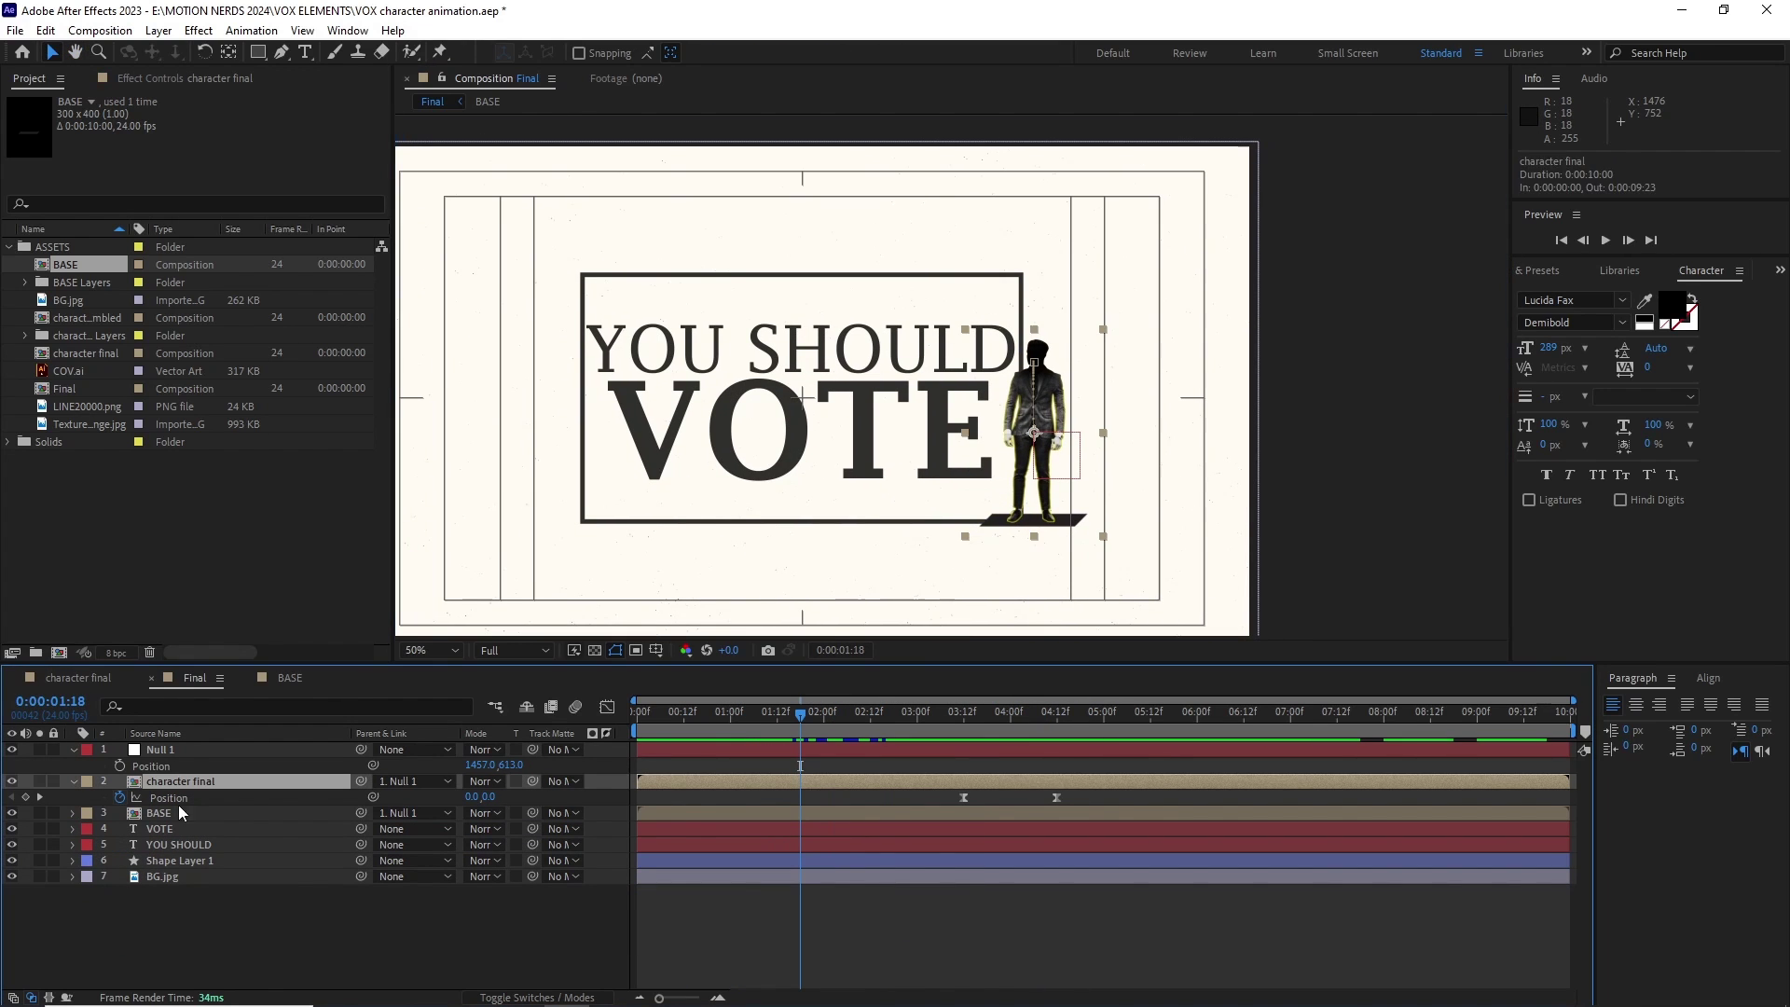
left_click(176, 814, "ctrl")
left_click(158, 30)
left_click(205, 669)
type("CHA WITH BASE")
key("Return")
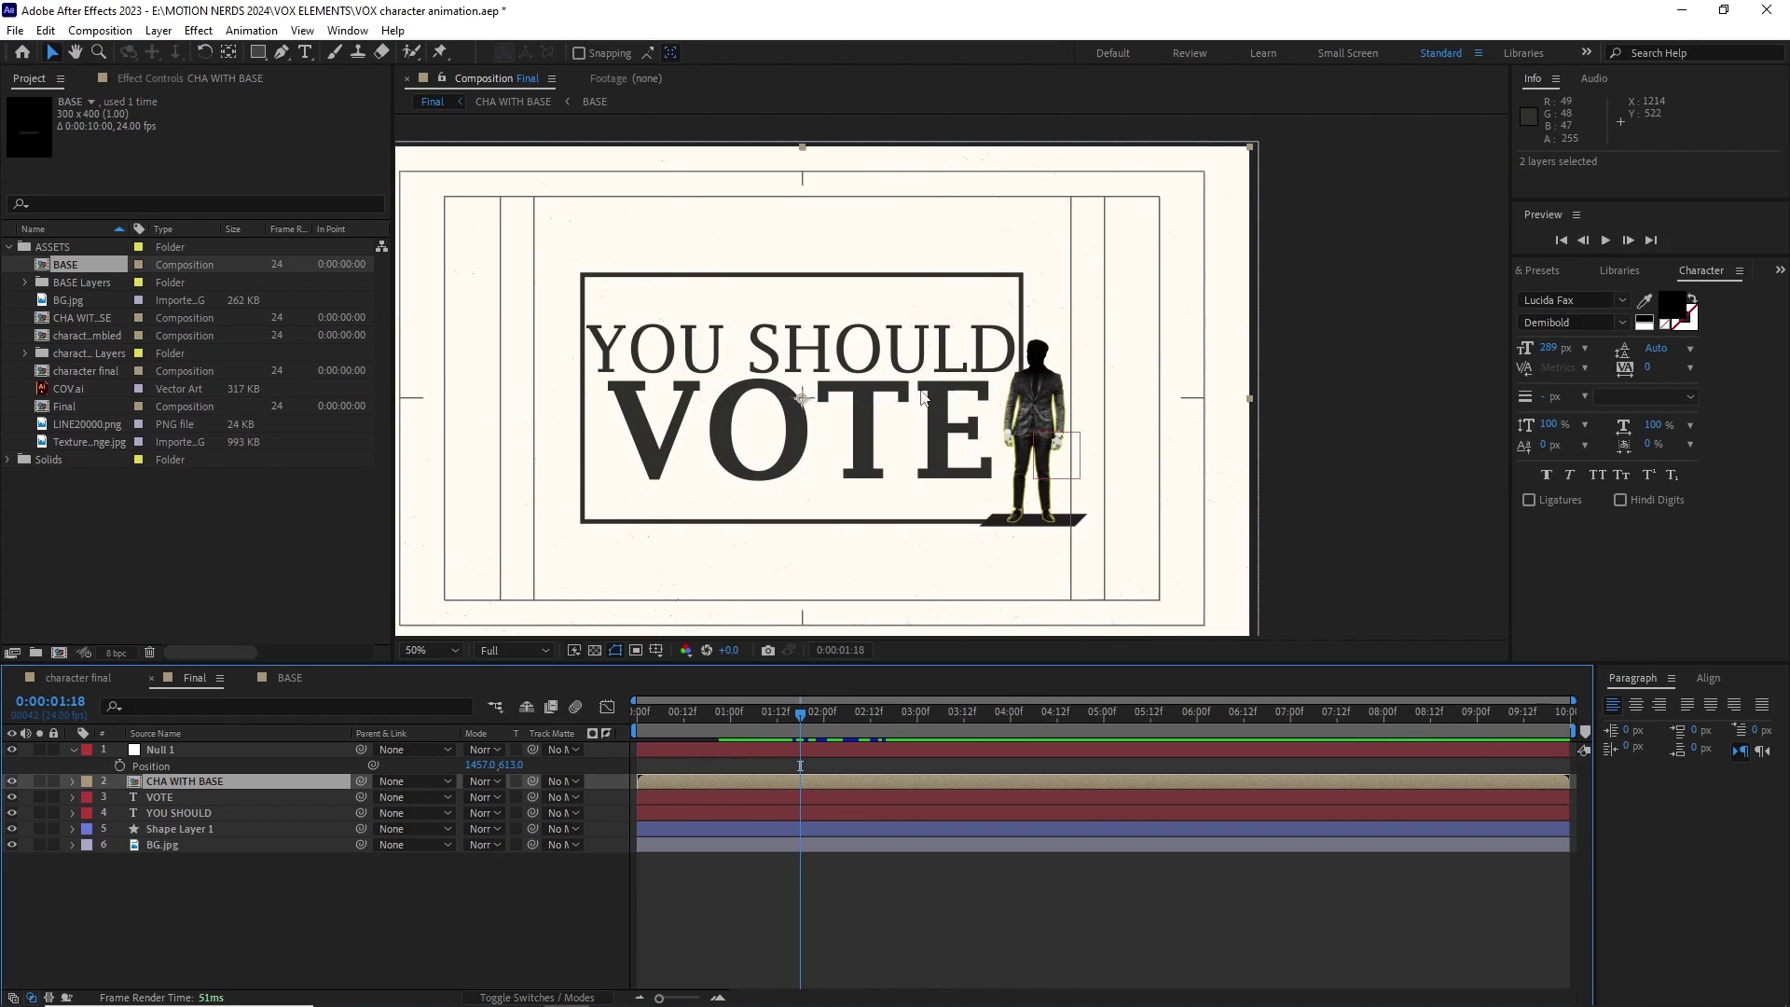
Duplicate CHA WITH BASE and rename the lower copy CHA WITH BASE SHADOW.
key("ctrl+d")
right_click(227, 799)
left_click(261, 744)
left_click(278, 799)
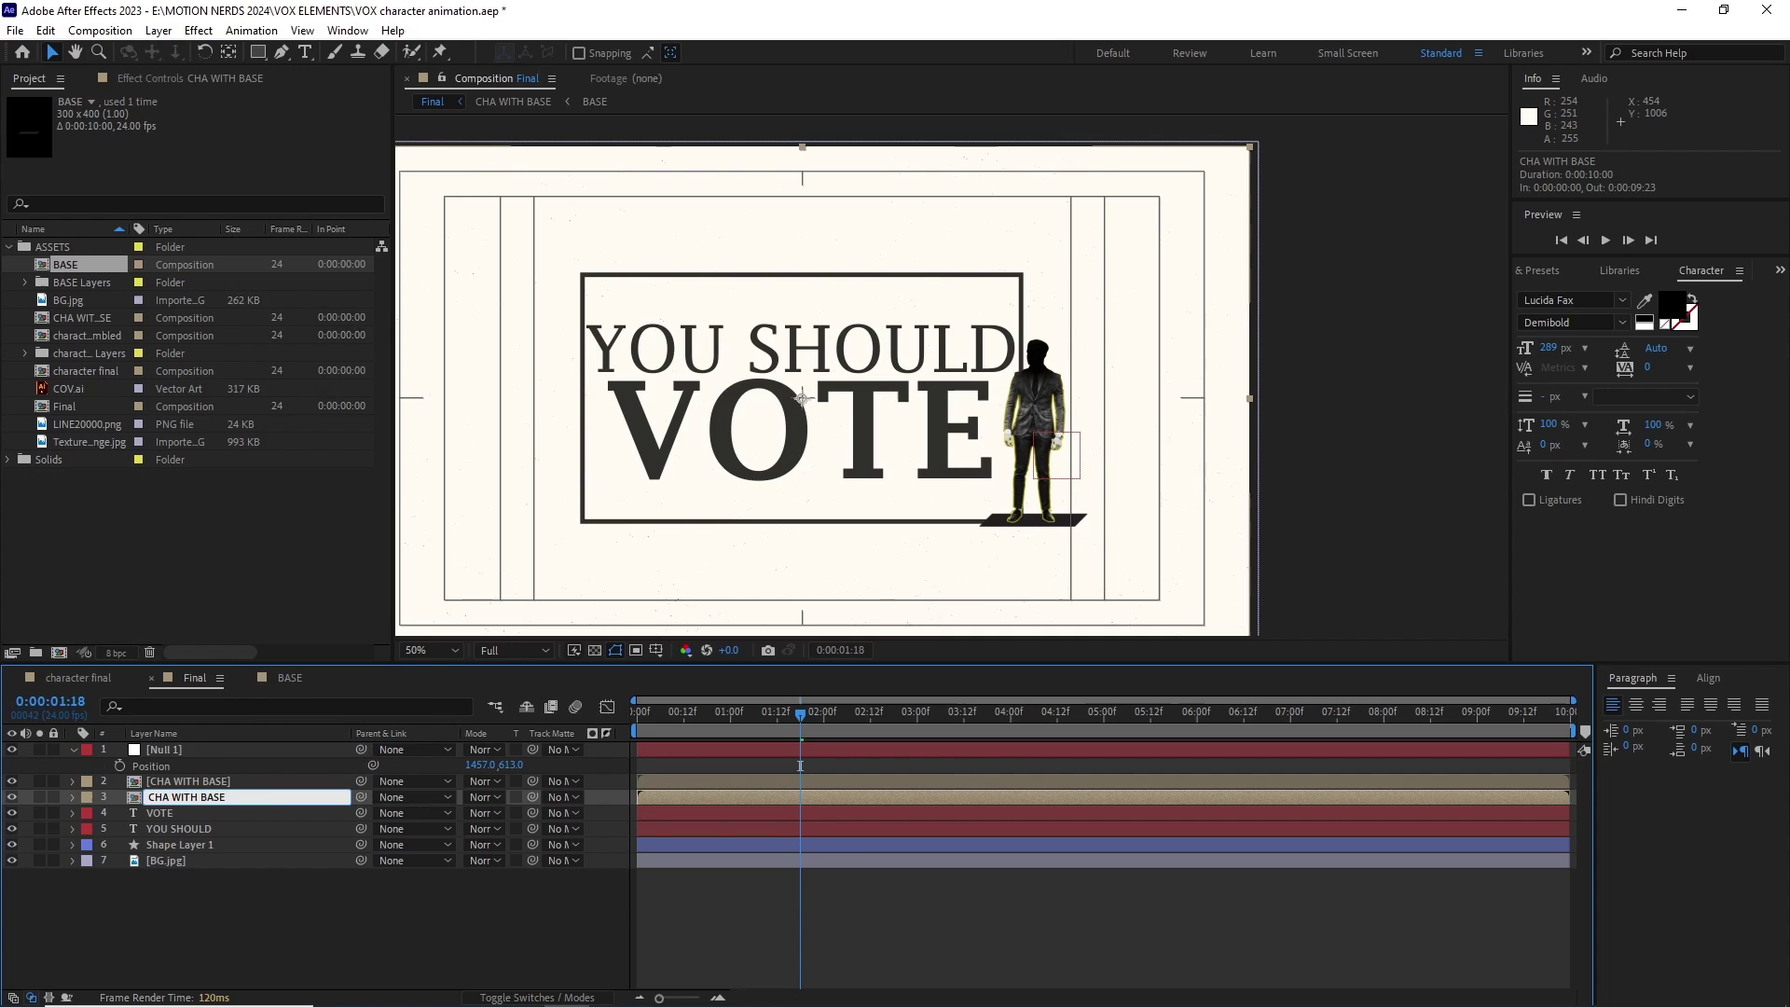
type("SHADOW")
key("Return")
Flip the CHA WITH BASE SHADOW layer with a scale of -100, -100% and place it upside down beneath the character's base.
type("s-")
left_click(524, 812)
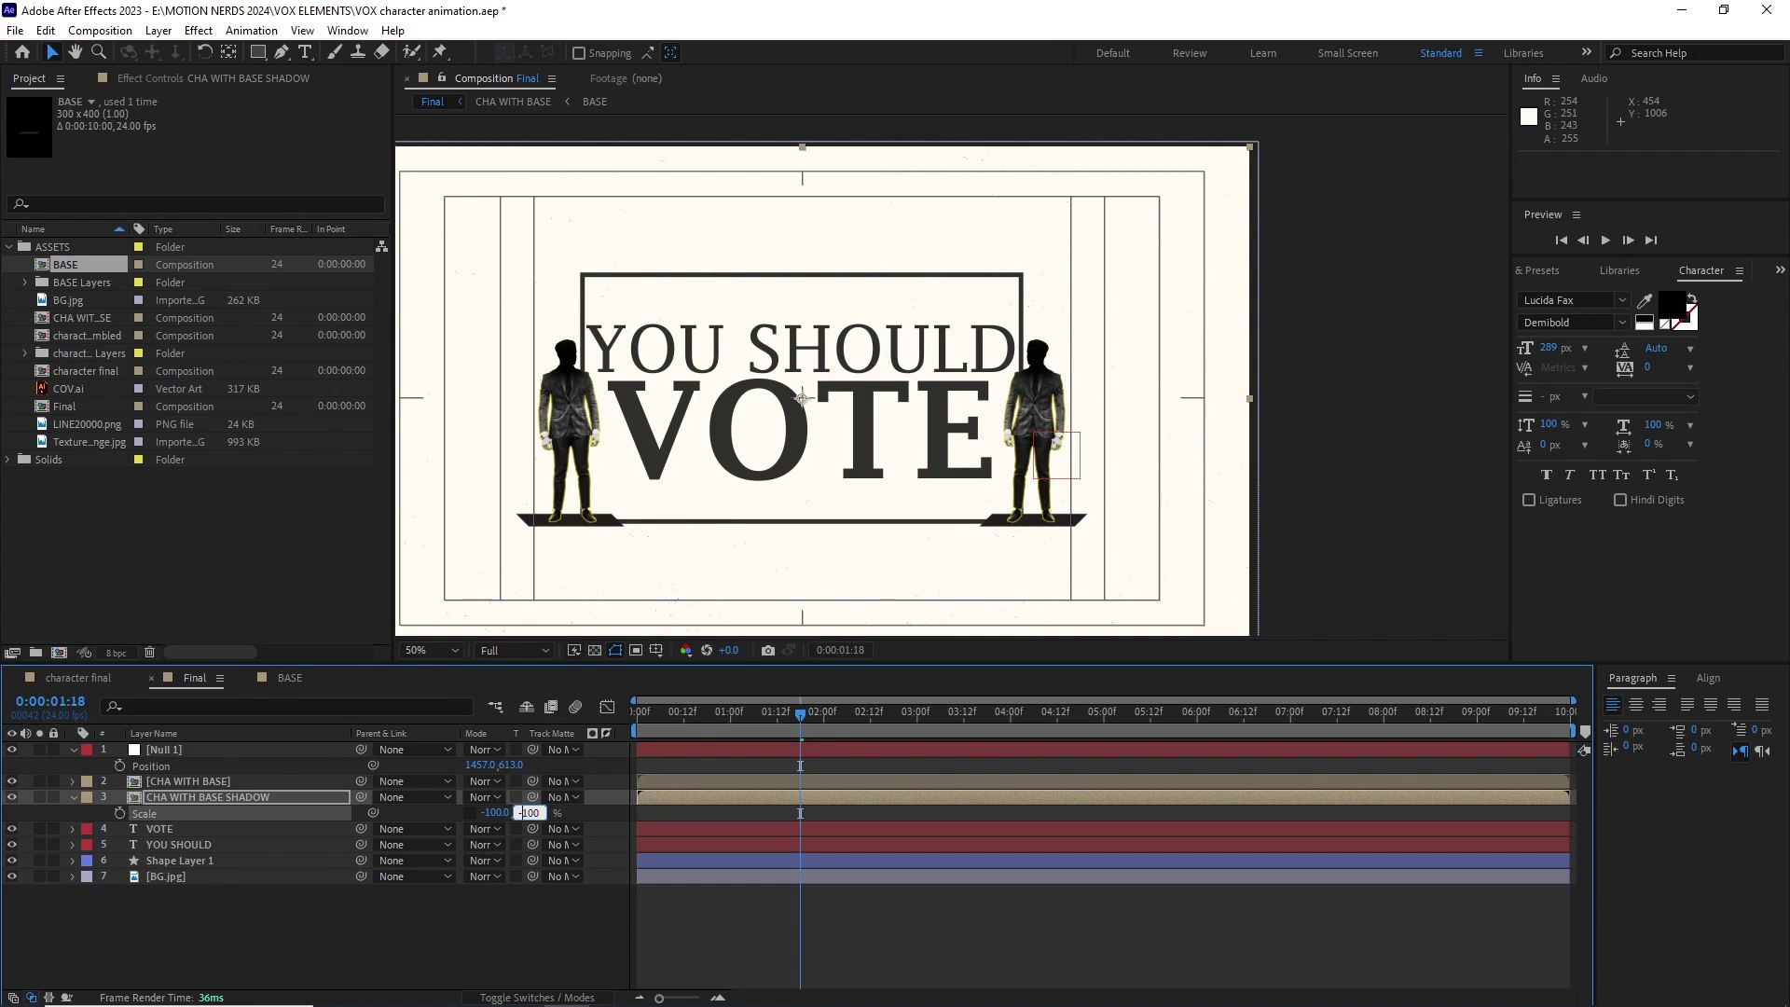
key("Return")
left_click_drag(569, 373, 969, 545)
Apply a black Fill effect to the shadow layer and set the layer's opacity to 50%.
left_click(206, 797)
left_click(197, 31)
mouse_move(279, 305)
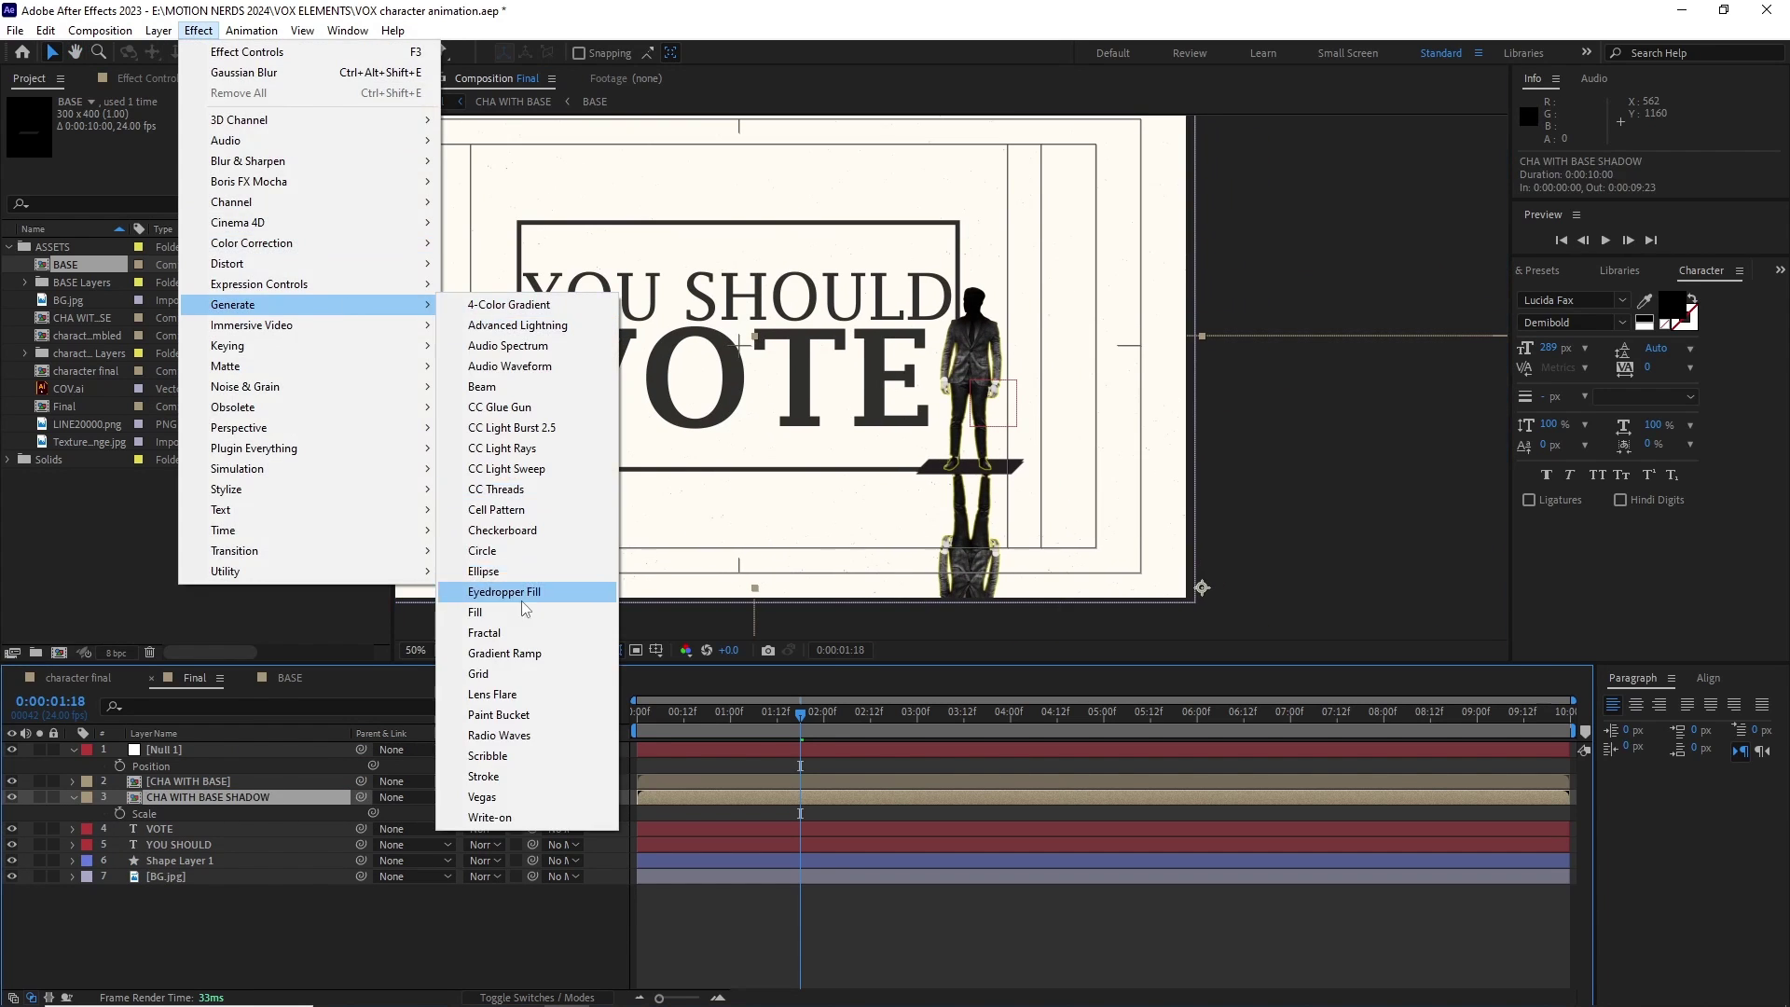
left_click(518, 613)
left_click(221, 165)
left_click(233, 529)
left_click(635, 299)
left_click(288, 799)
key("t")
left_click_drag(469, 813, 409, 811)
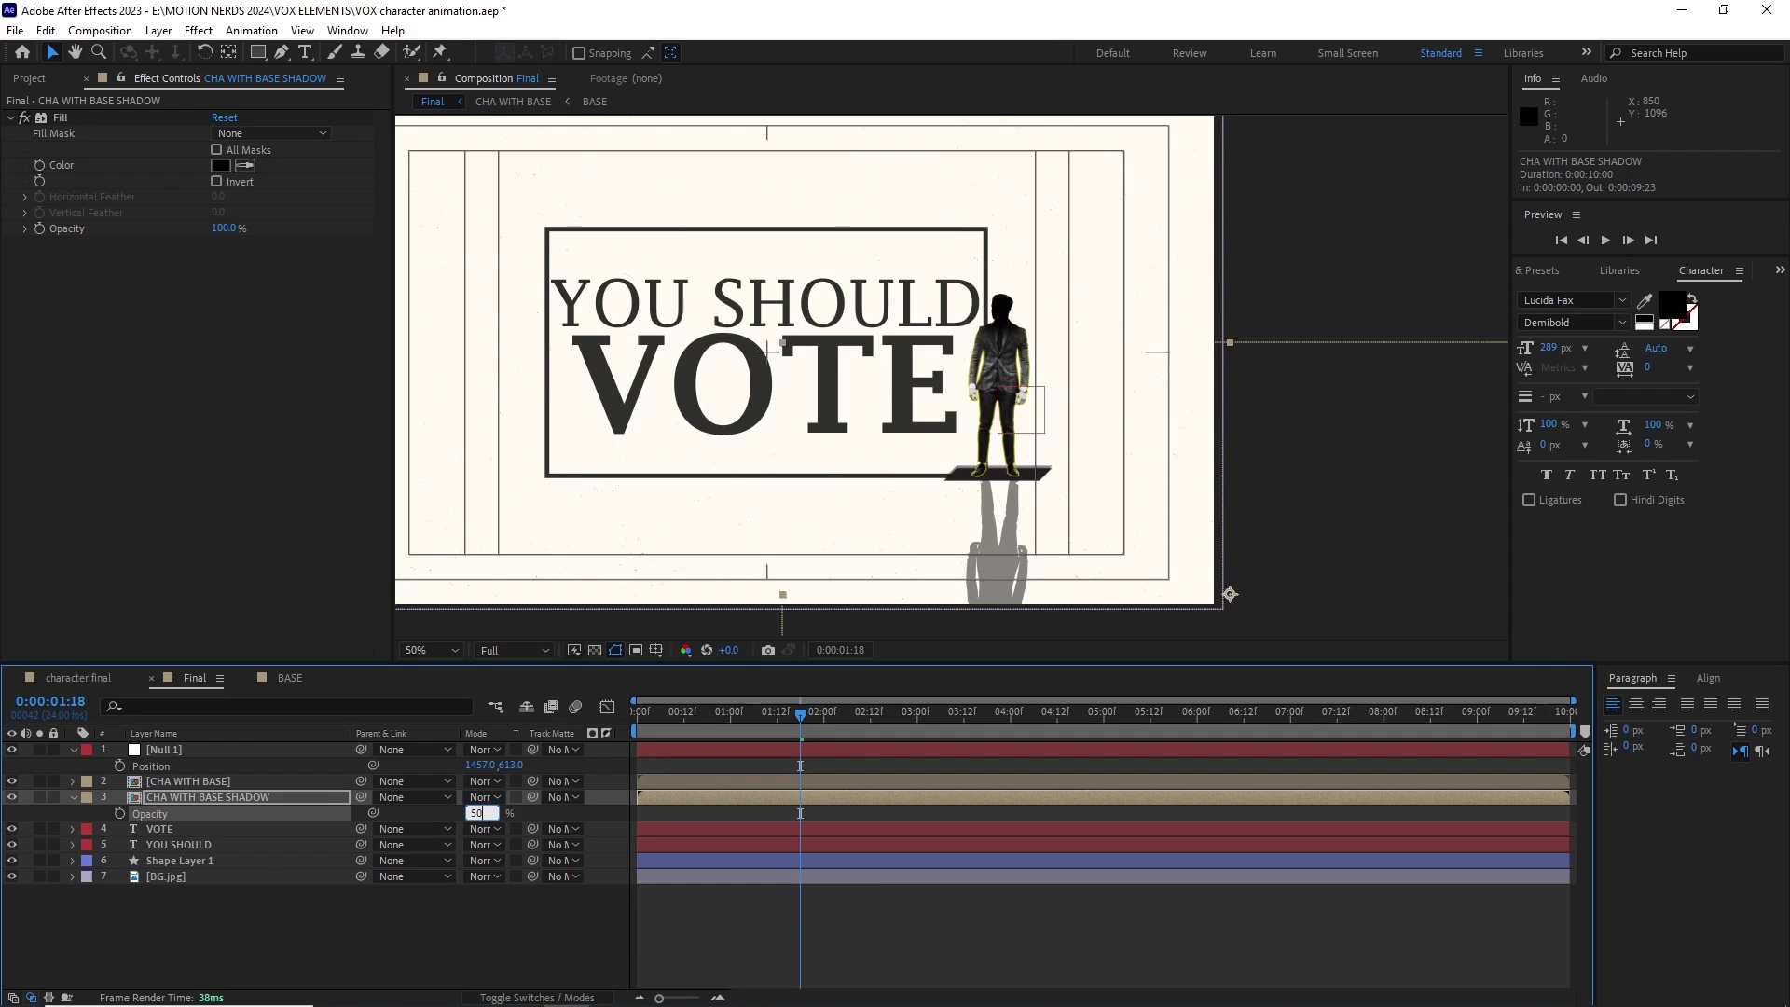
Apply CC Slant to the shadow layer with a slant of 51 and a height of 39, with its floor at the character's base.
left_click(198, 29)
mouse_move(399, 271)
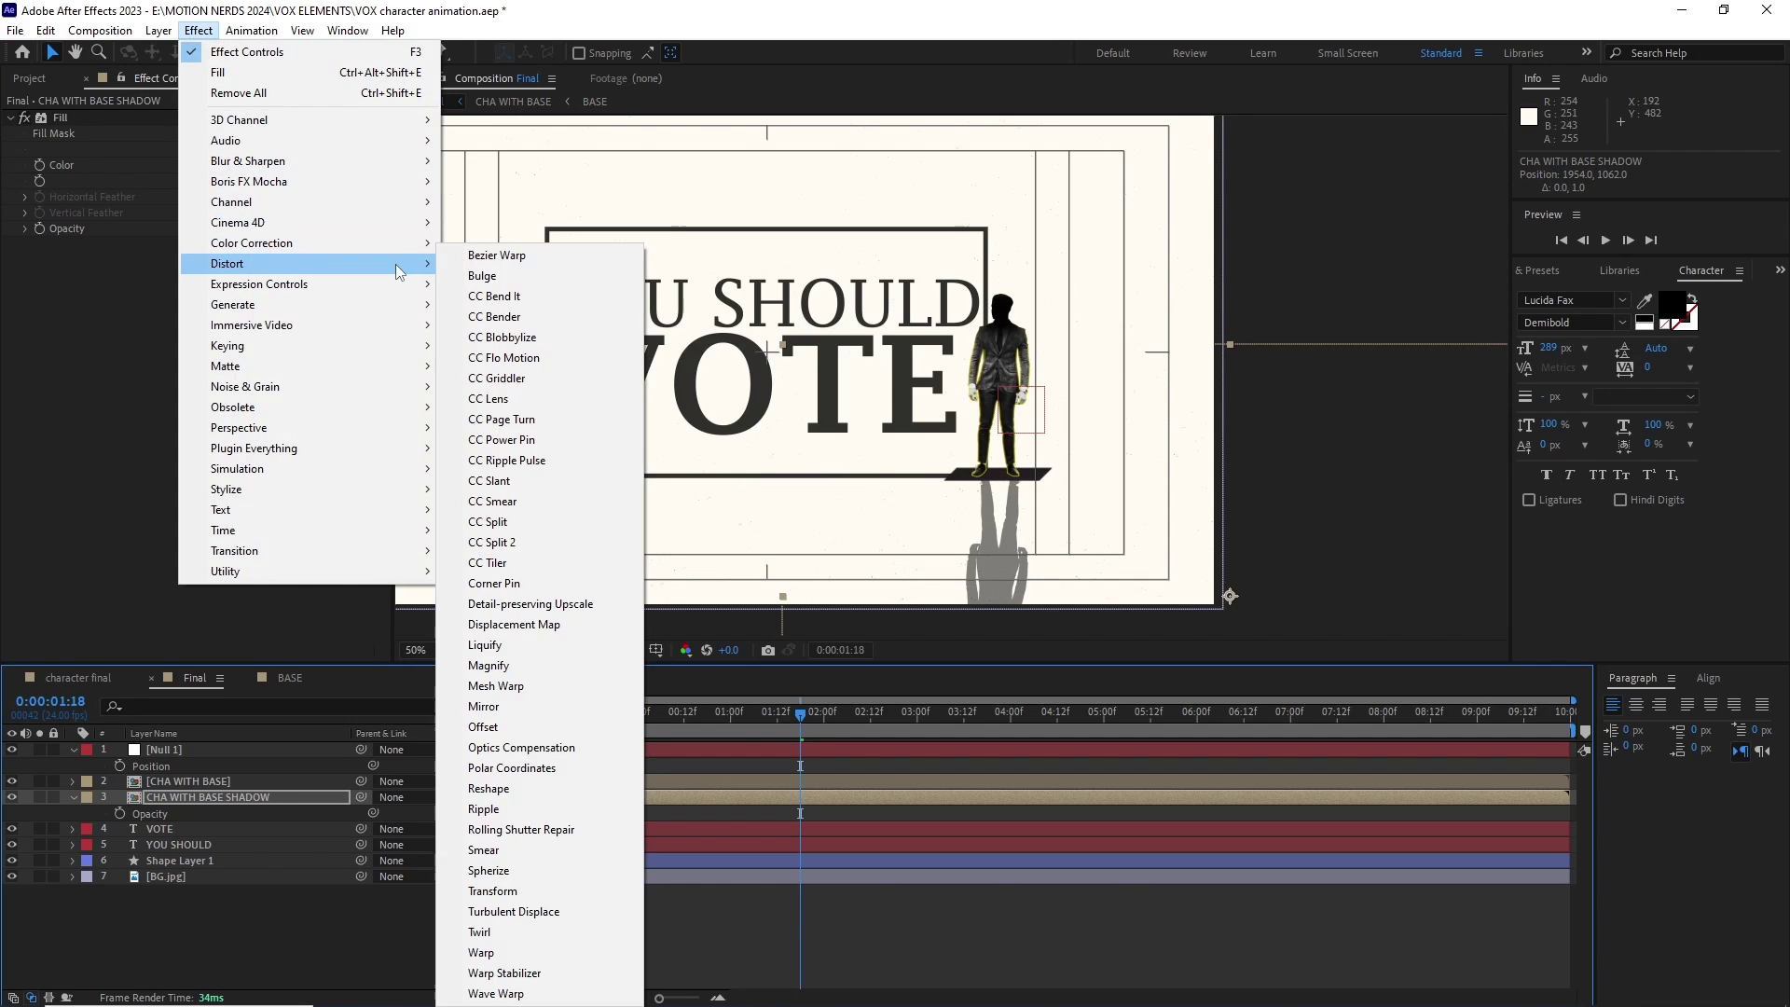
left_click(504, 481)
left_click_drag(221, 259, 282, 267)
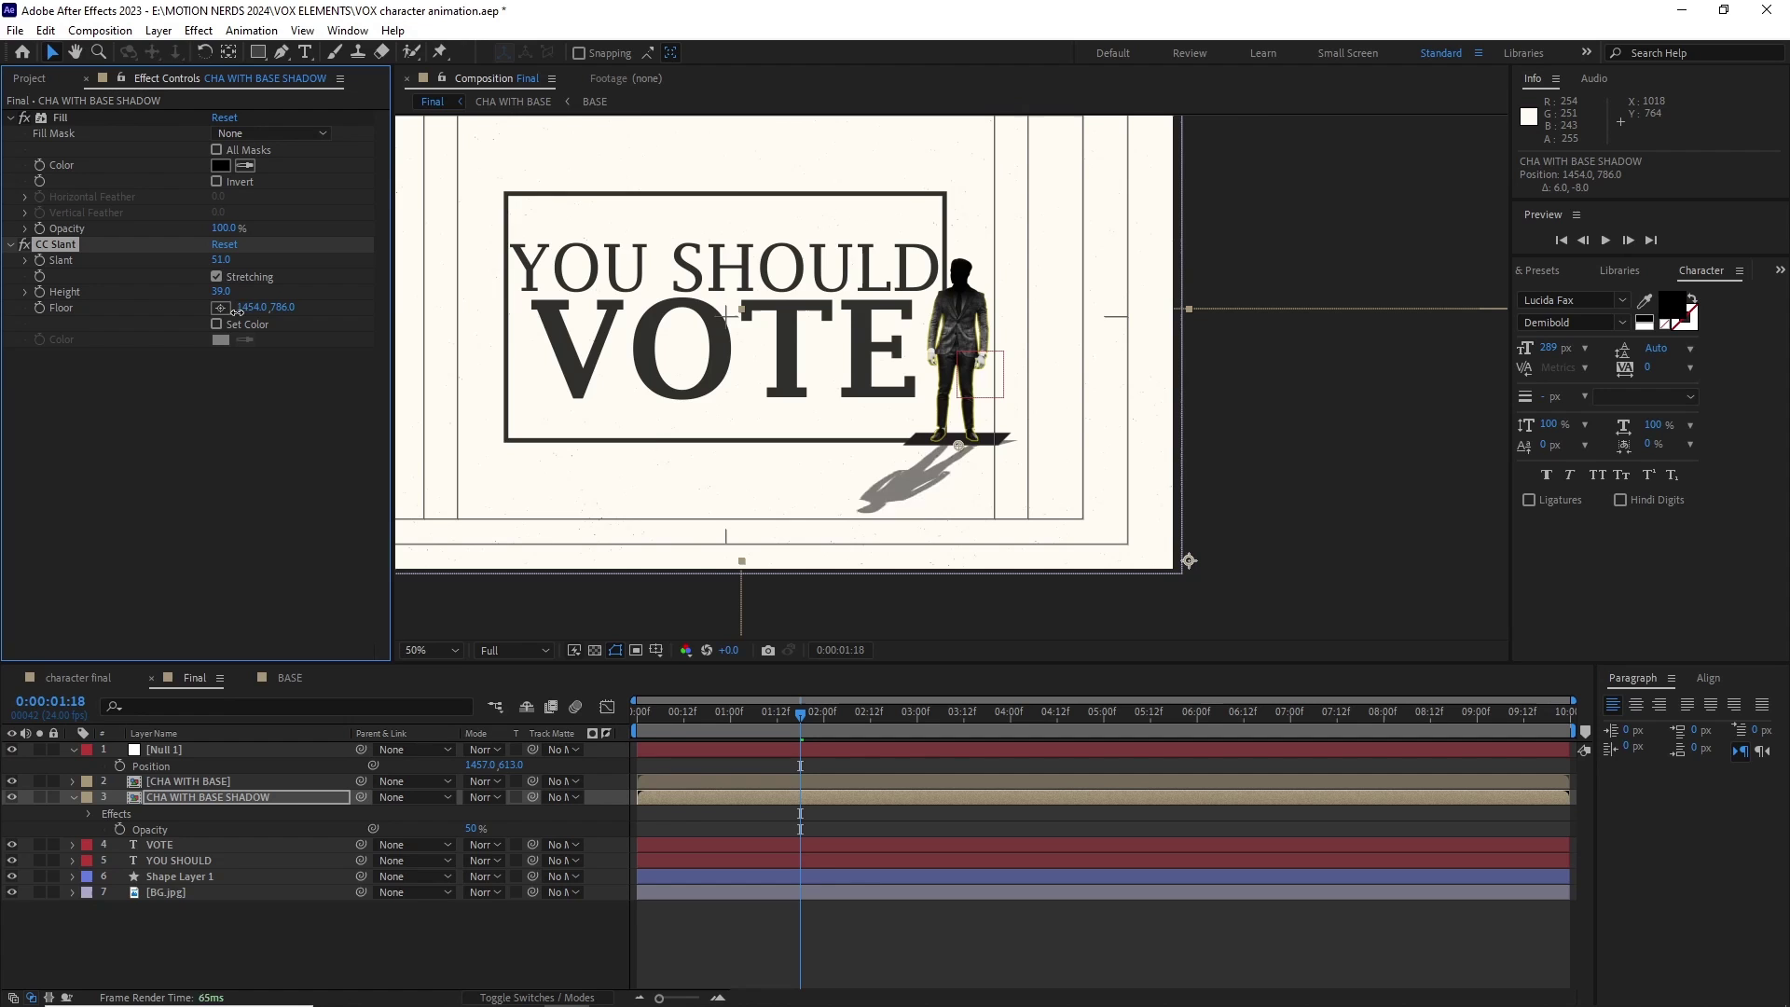
left_click_drag(225, 309, 238, 307)
Set the shadow layer's vertical scale to -88% and align the slant's floor point with the yellow box's lower edge.
key("s")
left_click(470, 813)
left_click_drag(537, 813, 515, 824)
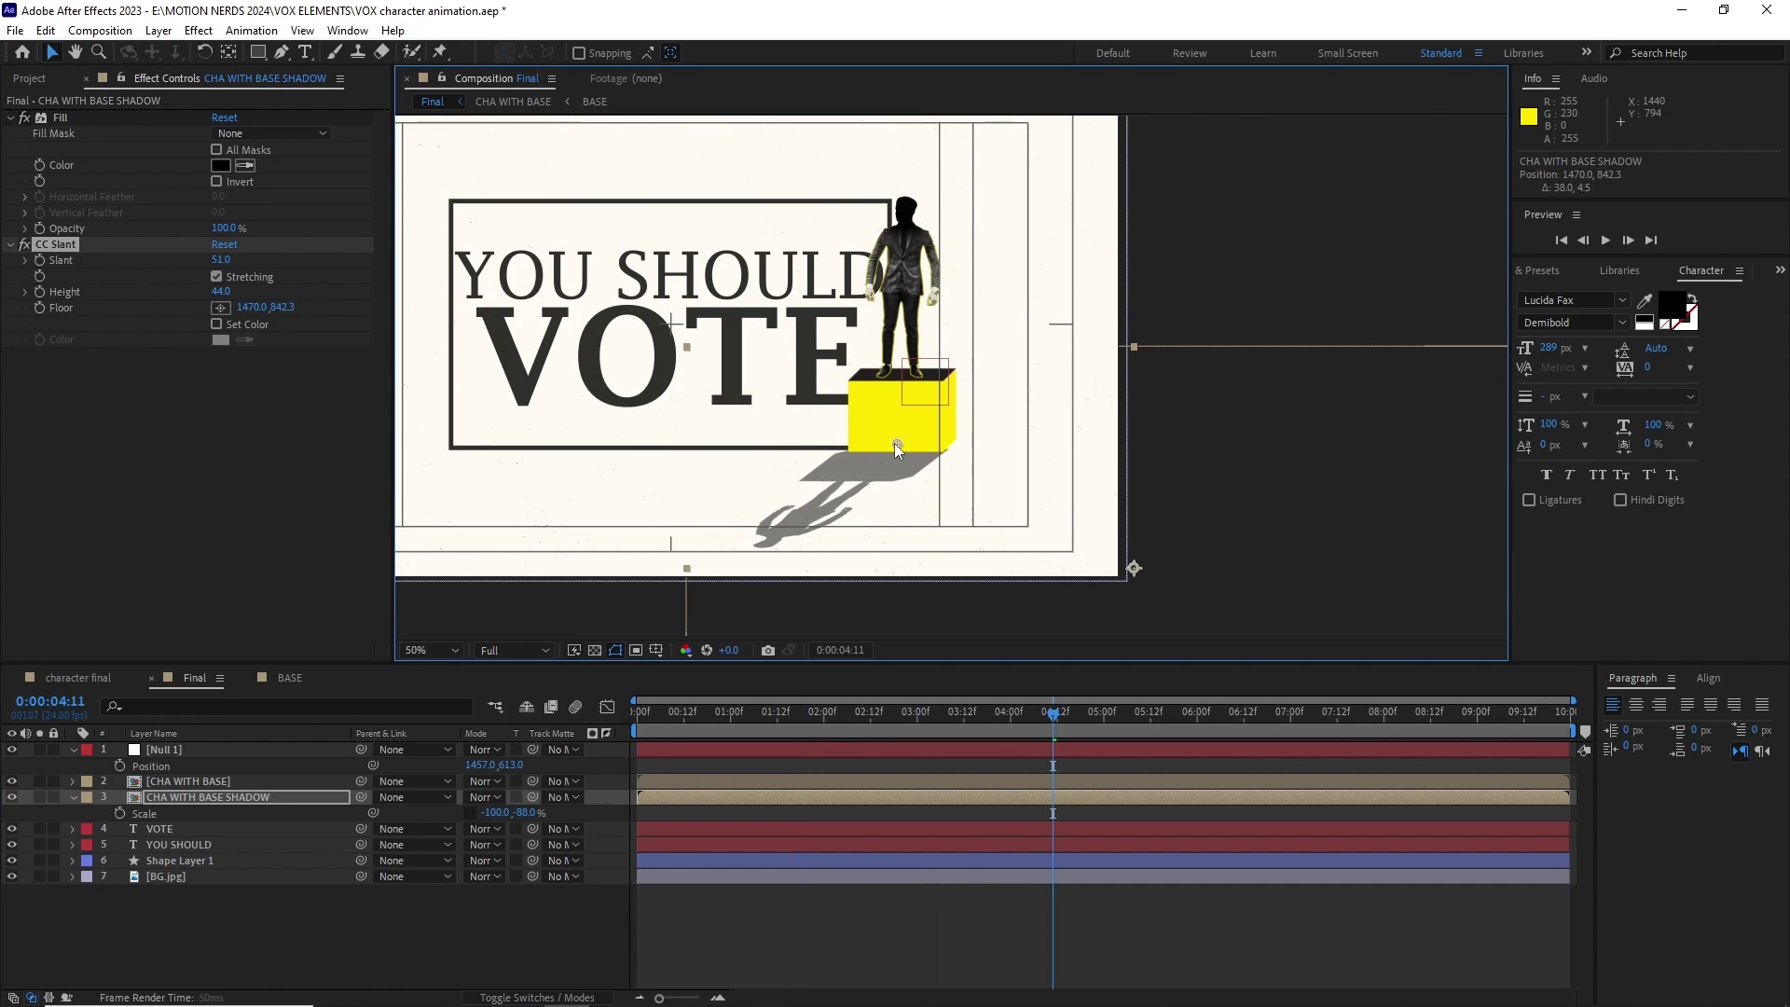
left_click_drag(895, 445, 886, 443)
left_click_drag(885, 443, 919, 435)
Apply a Gaussian Blur effect to the shadow layer.
left_click(199, 31)
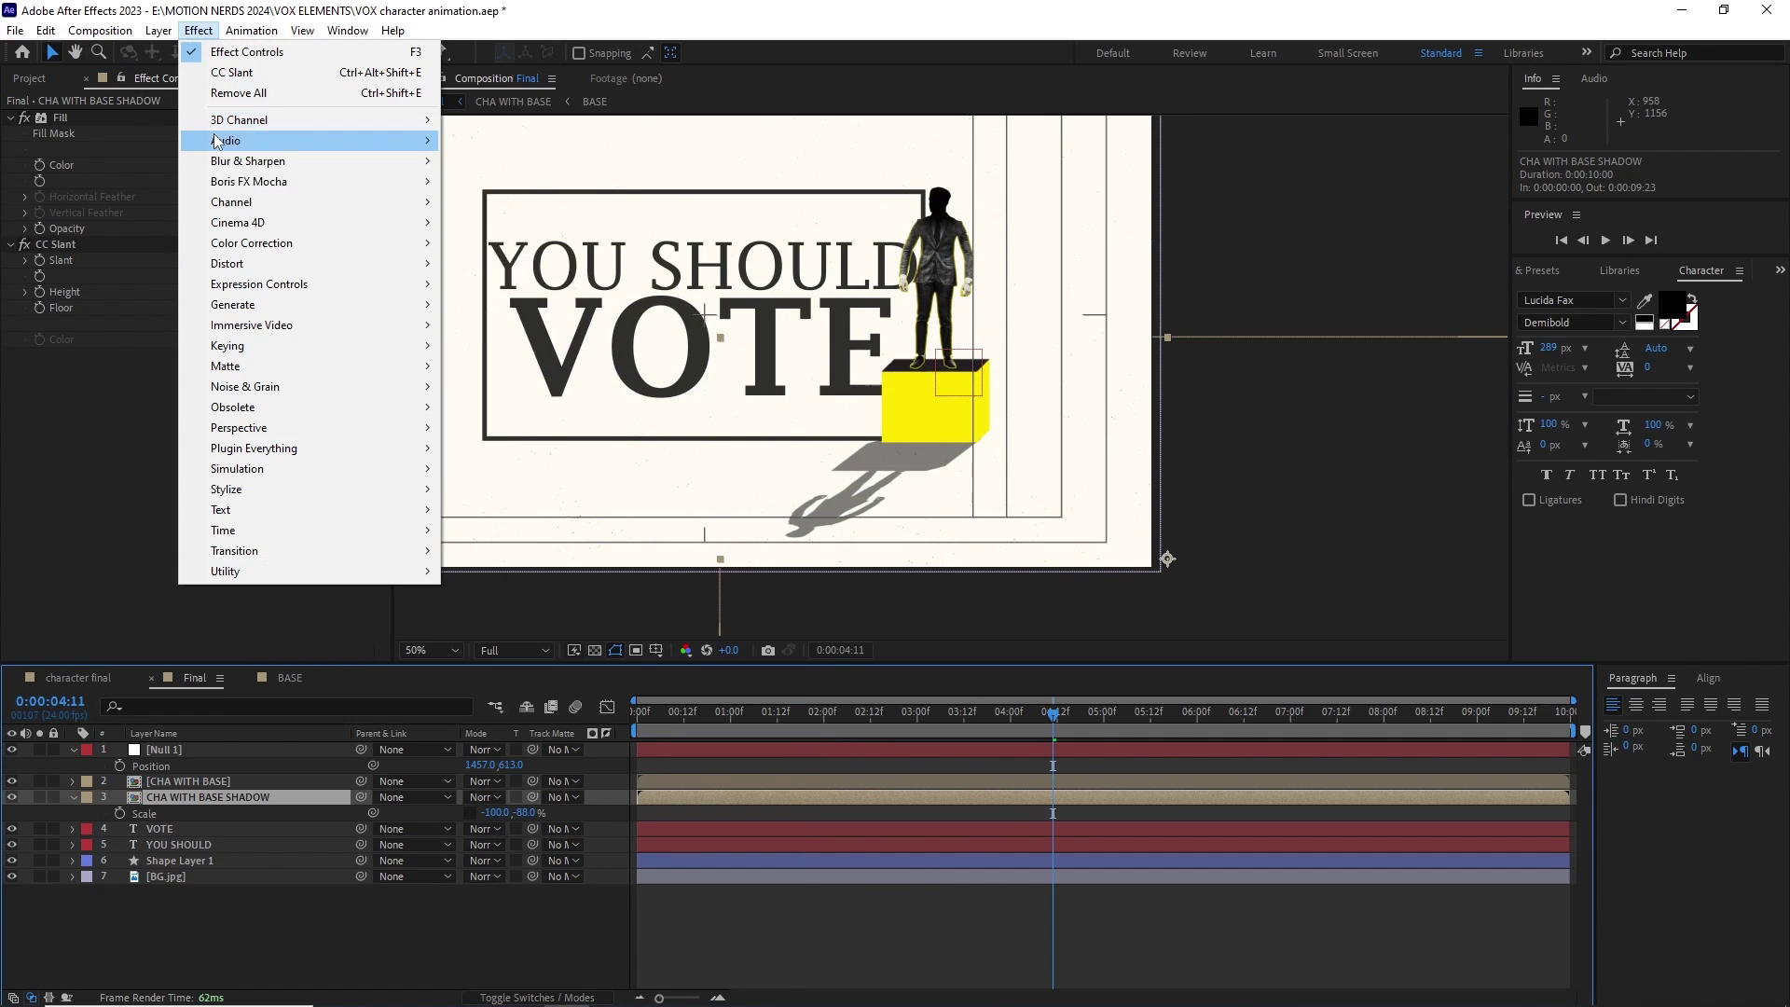
mouse_move(233, 161)
left_click(485, 387)
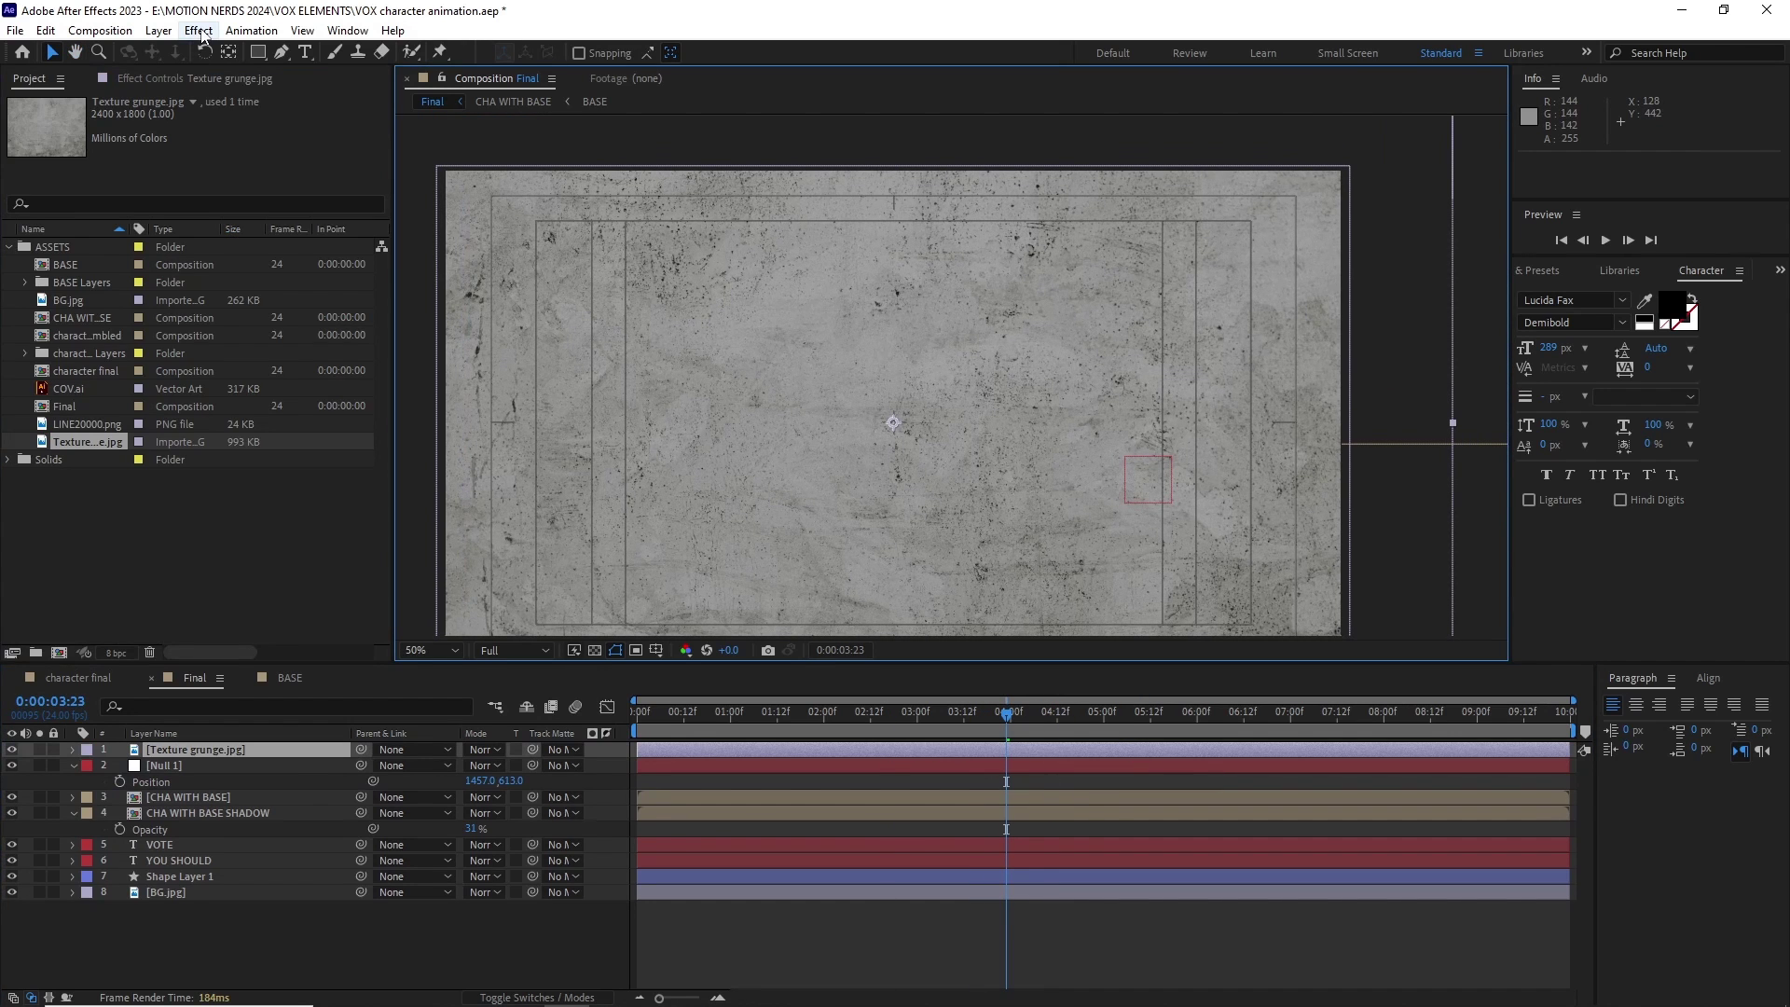
Apply the Invert effect to the Texture grunge.jpg layer and set its blending mode to Overlay.
left_click(199, 30)
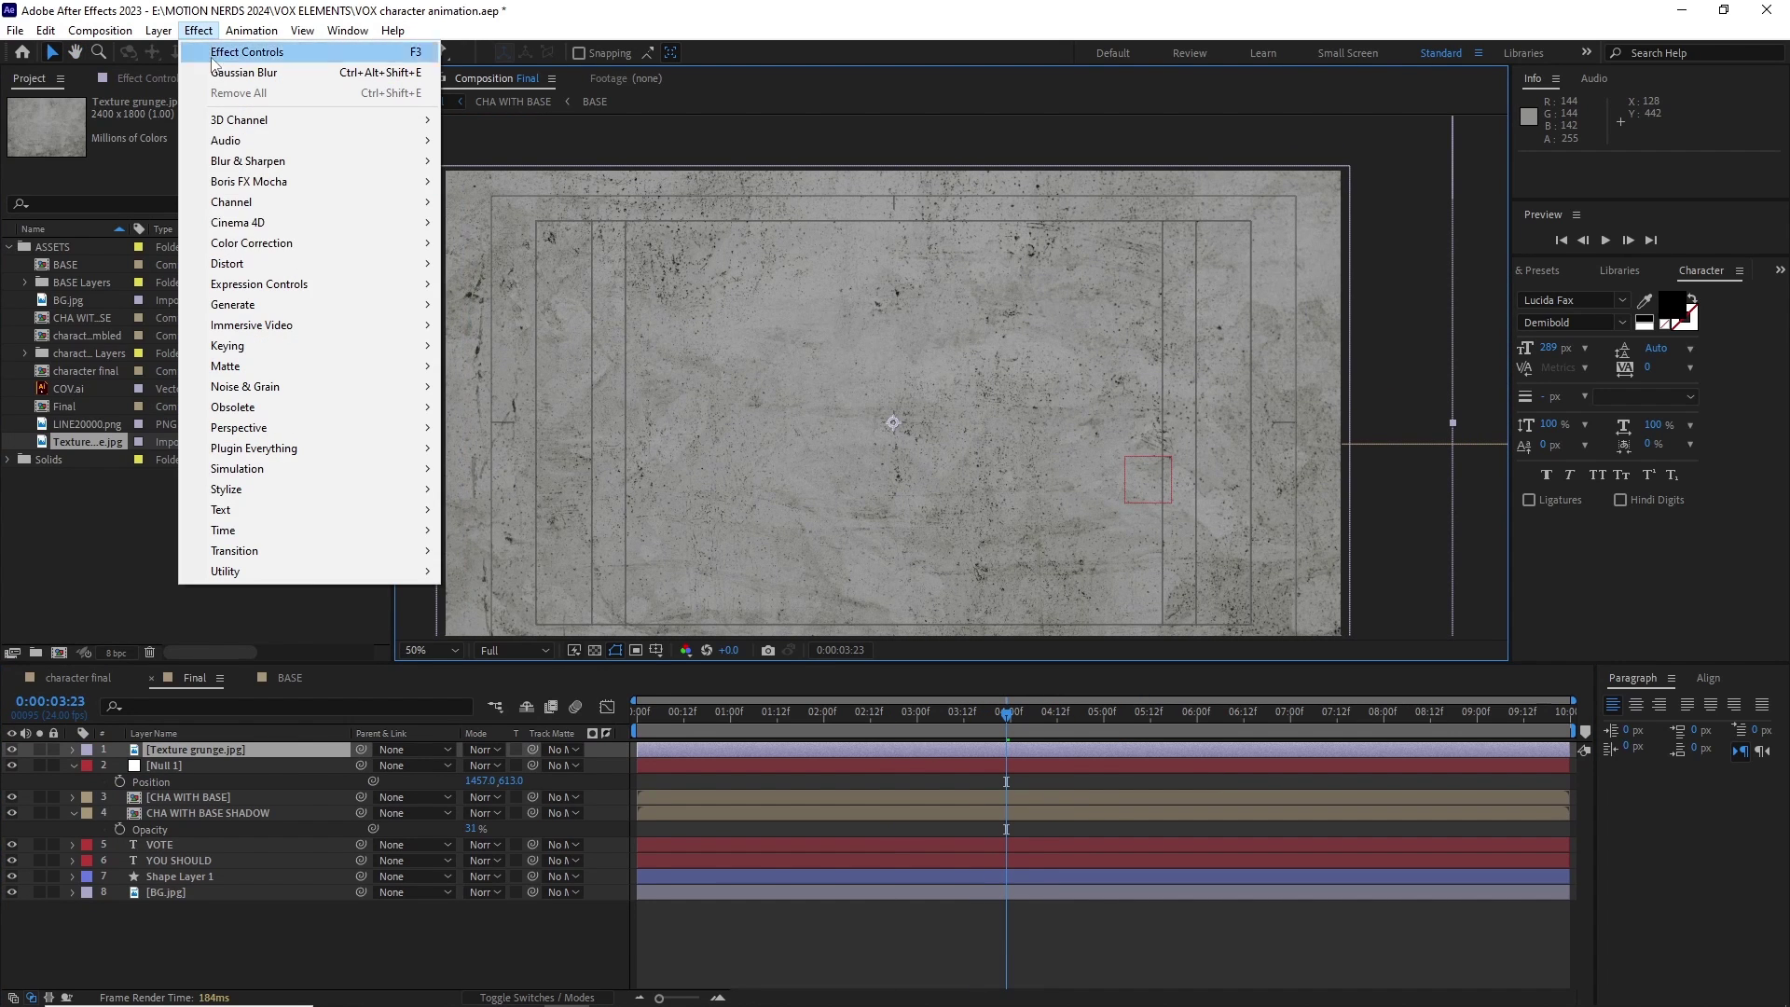
mouse_move(421, 246)
mouse_move(231, 201)
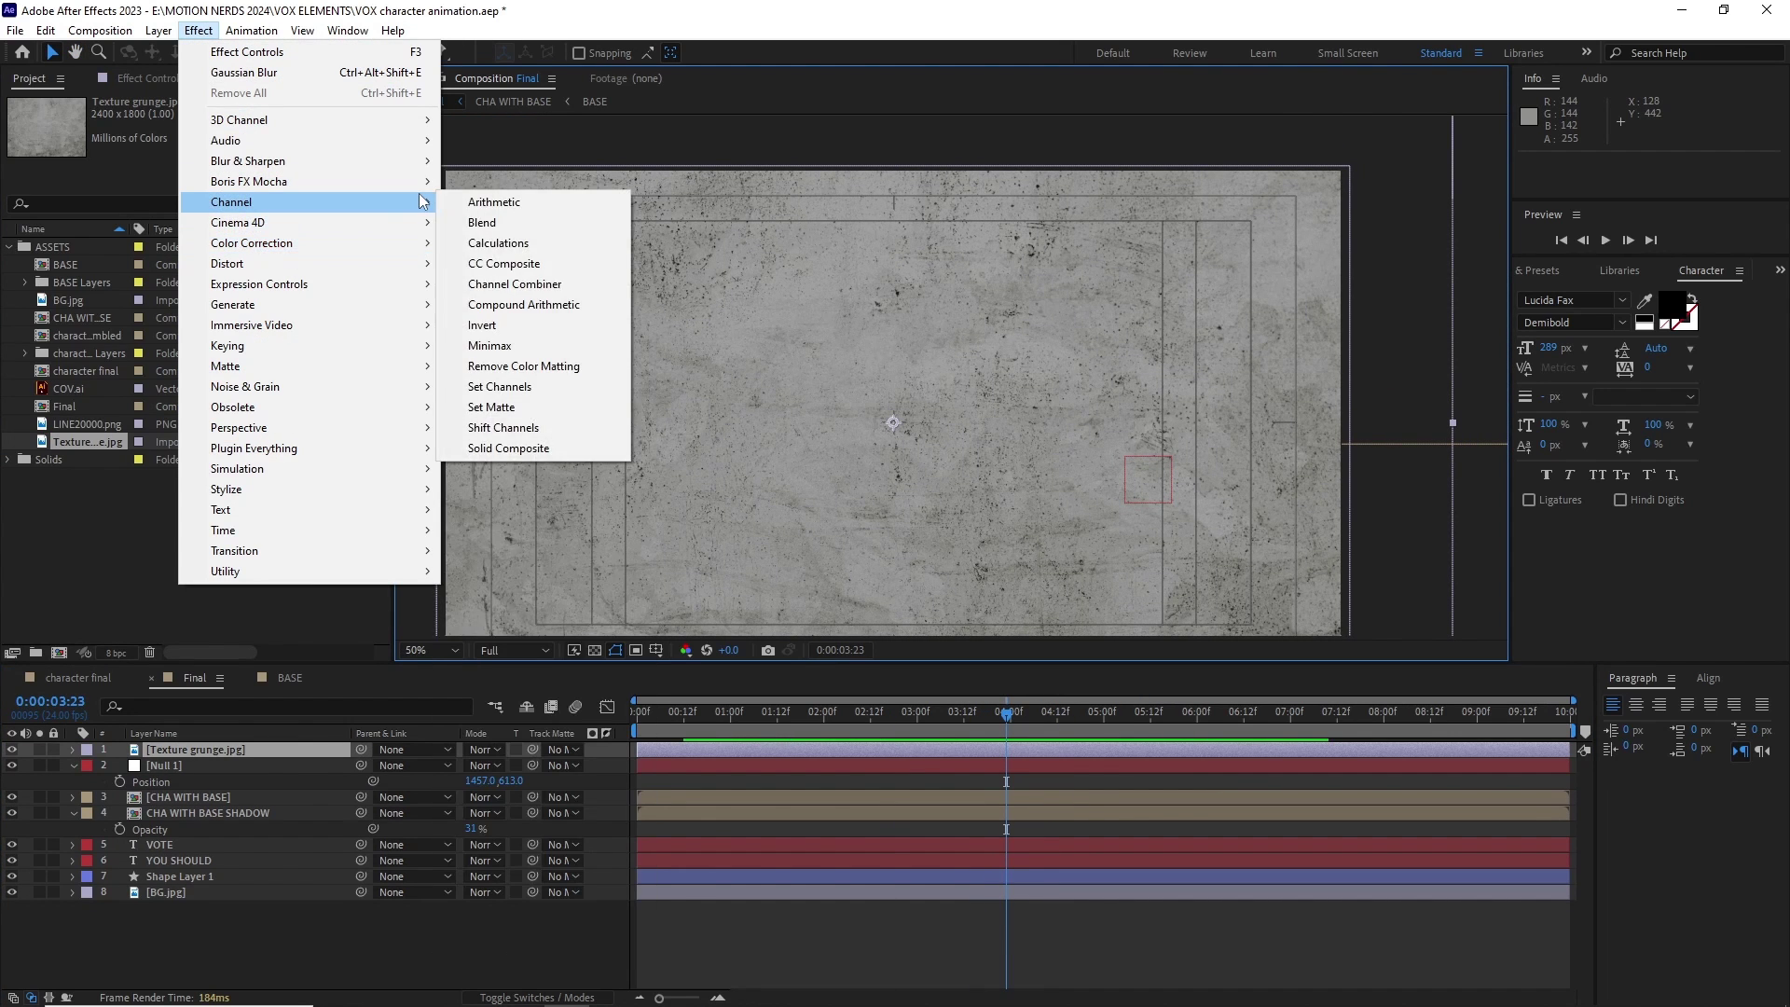
left_click(485, 344)
left_click(482, 749)
left_click(541, 528)
Add a Curves effect to the texture layer and bend the RGB curve to strengthen the grunge over the text.
scroll(1013, 453, "up", 1)
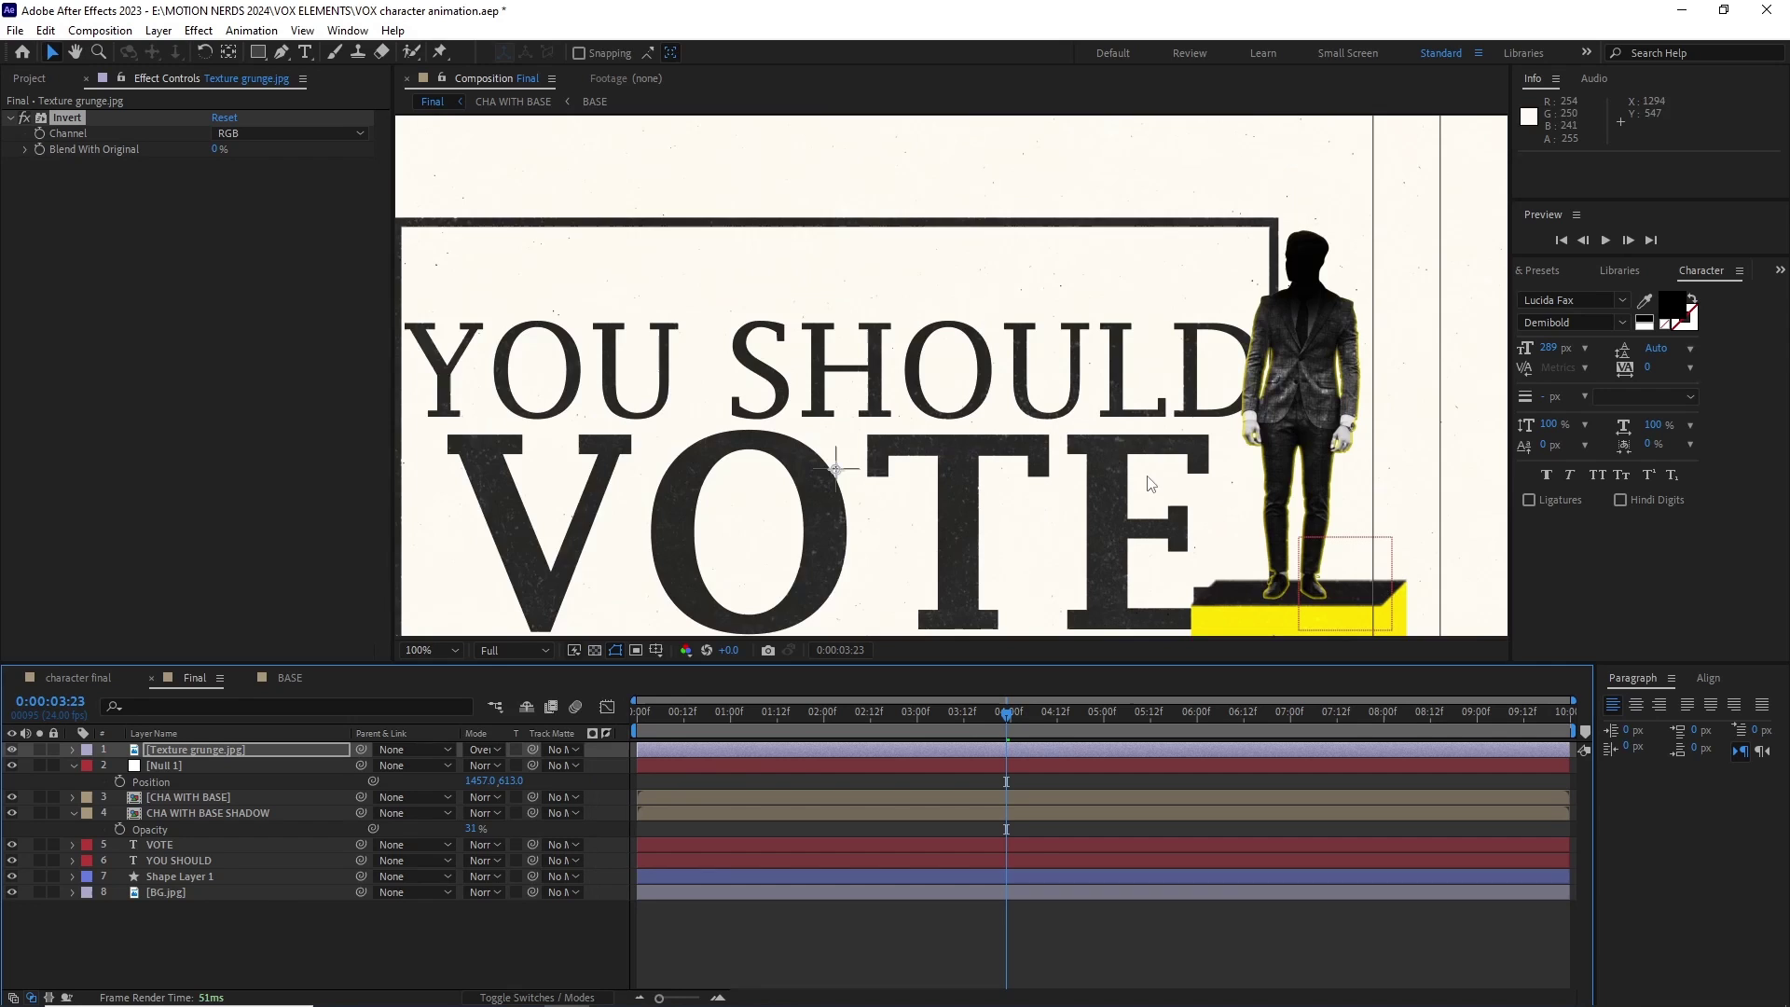
left_click_drag(1150, 484, 1083, 358)
scroll(1082, 358, "down", 1)
scroll(575, 475, "up", 1)
left_click_drag(575, 475, 607, 565)
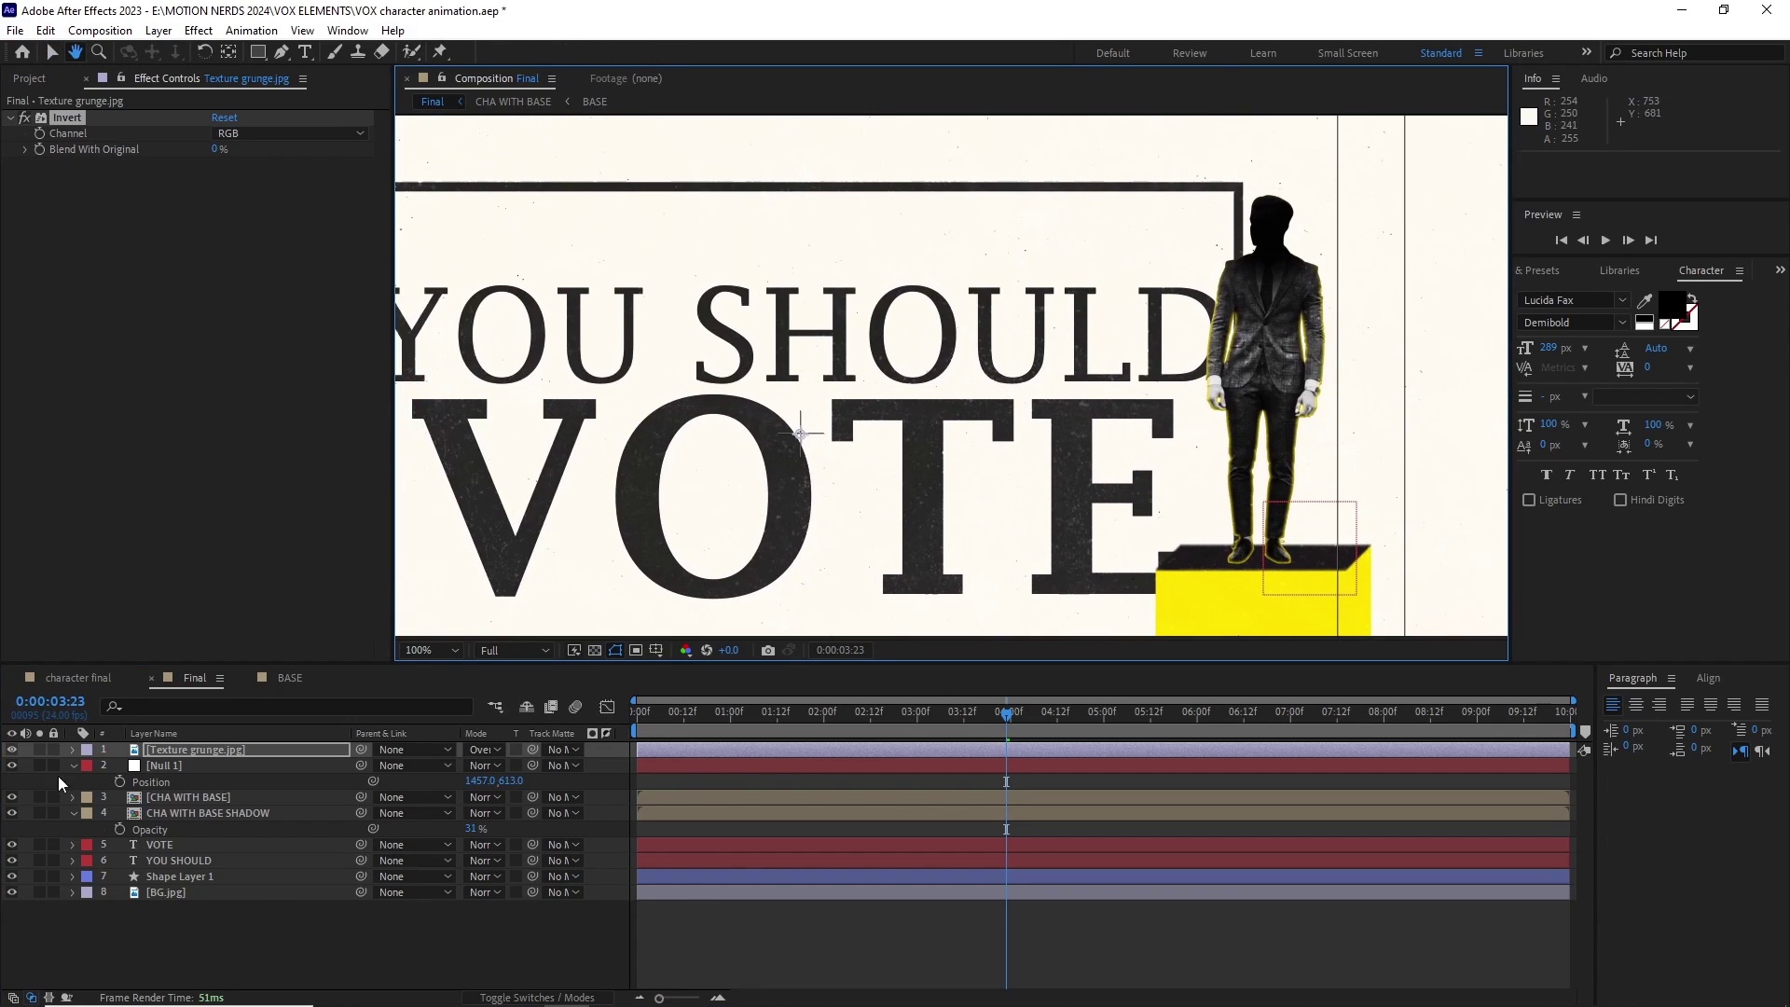
left_click(198, 30)
mouse_move(355, 221)
left_click(541, 613)
left_click_drag(215, 294, 207, 284)
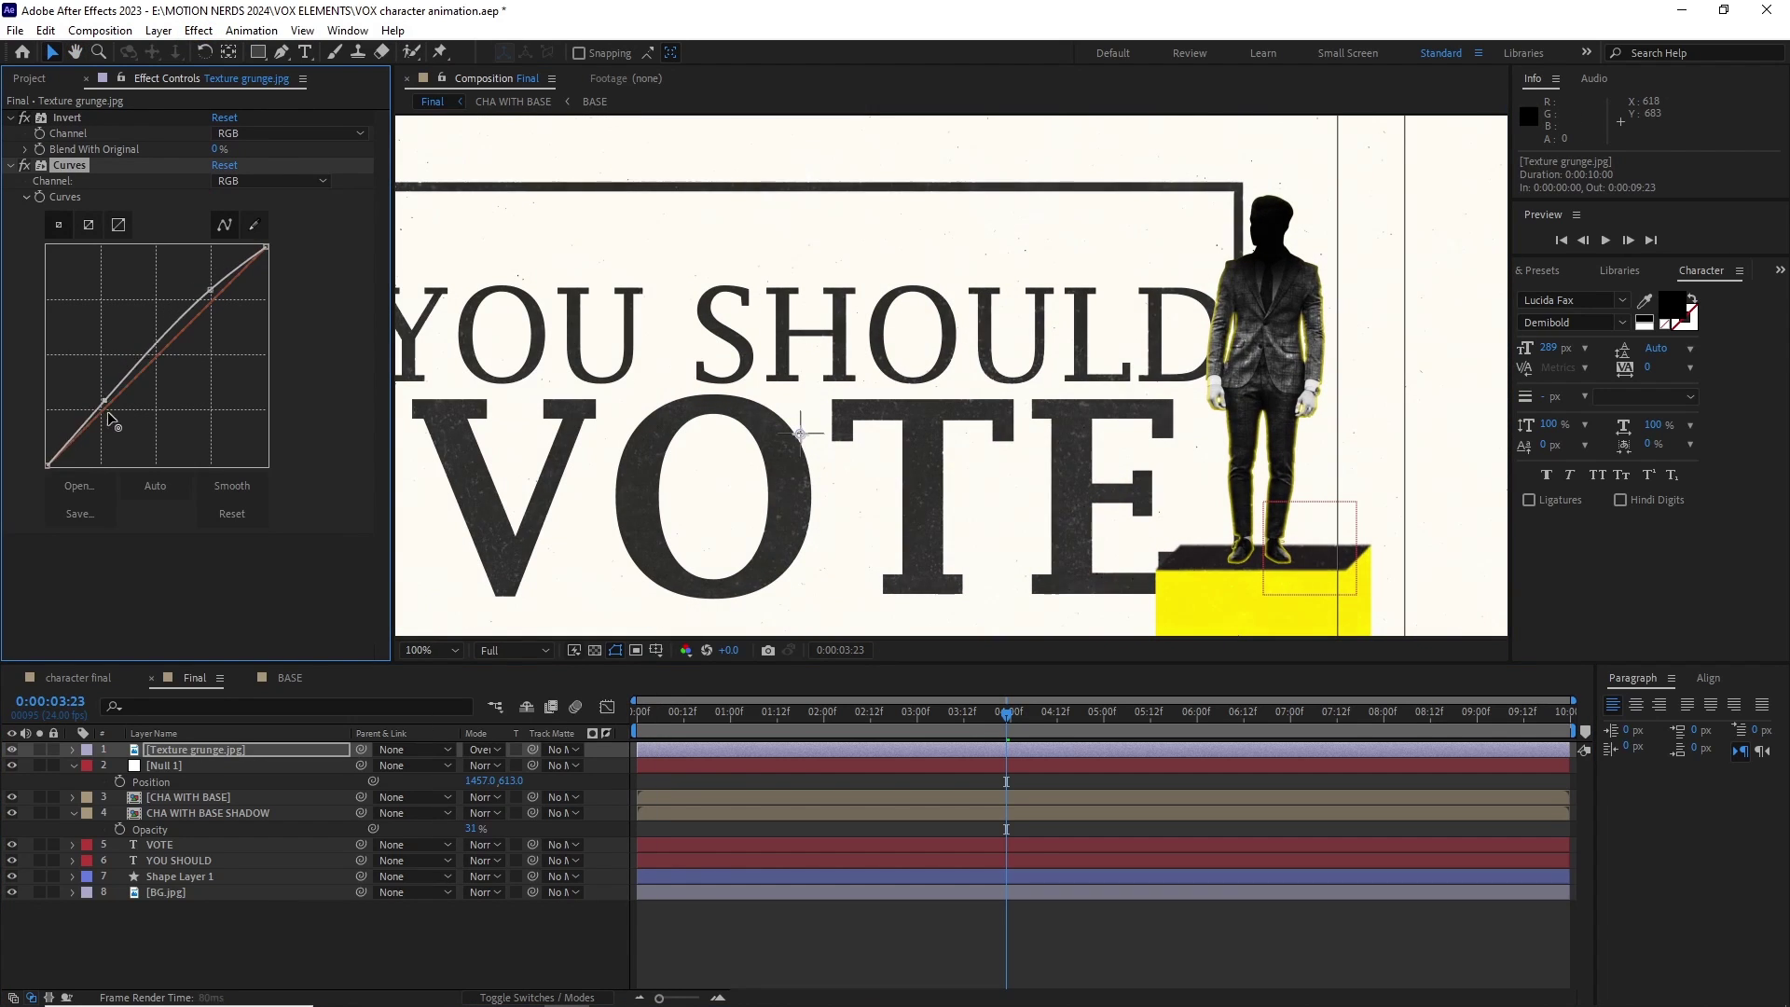
left_click_drag(109, 414, 116, 420)
left_click_drag(211, 291, 189, 279)
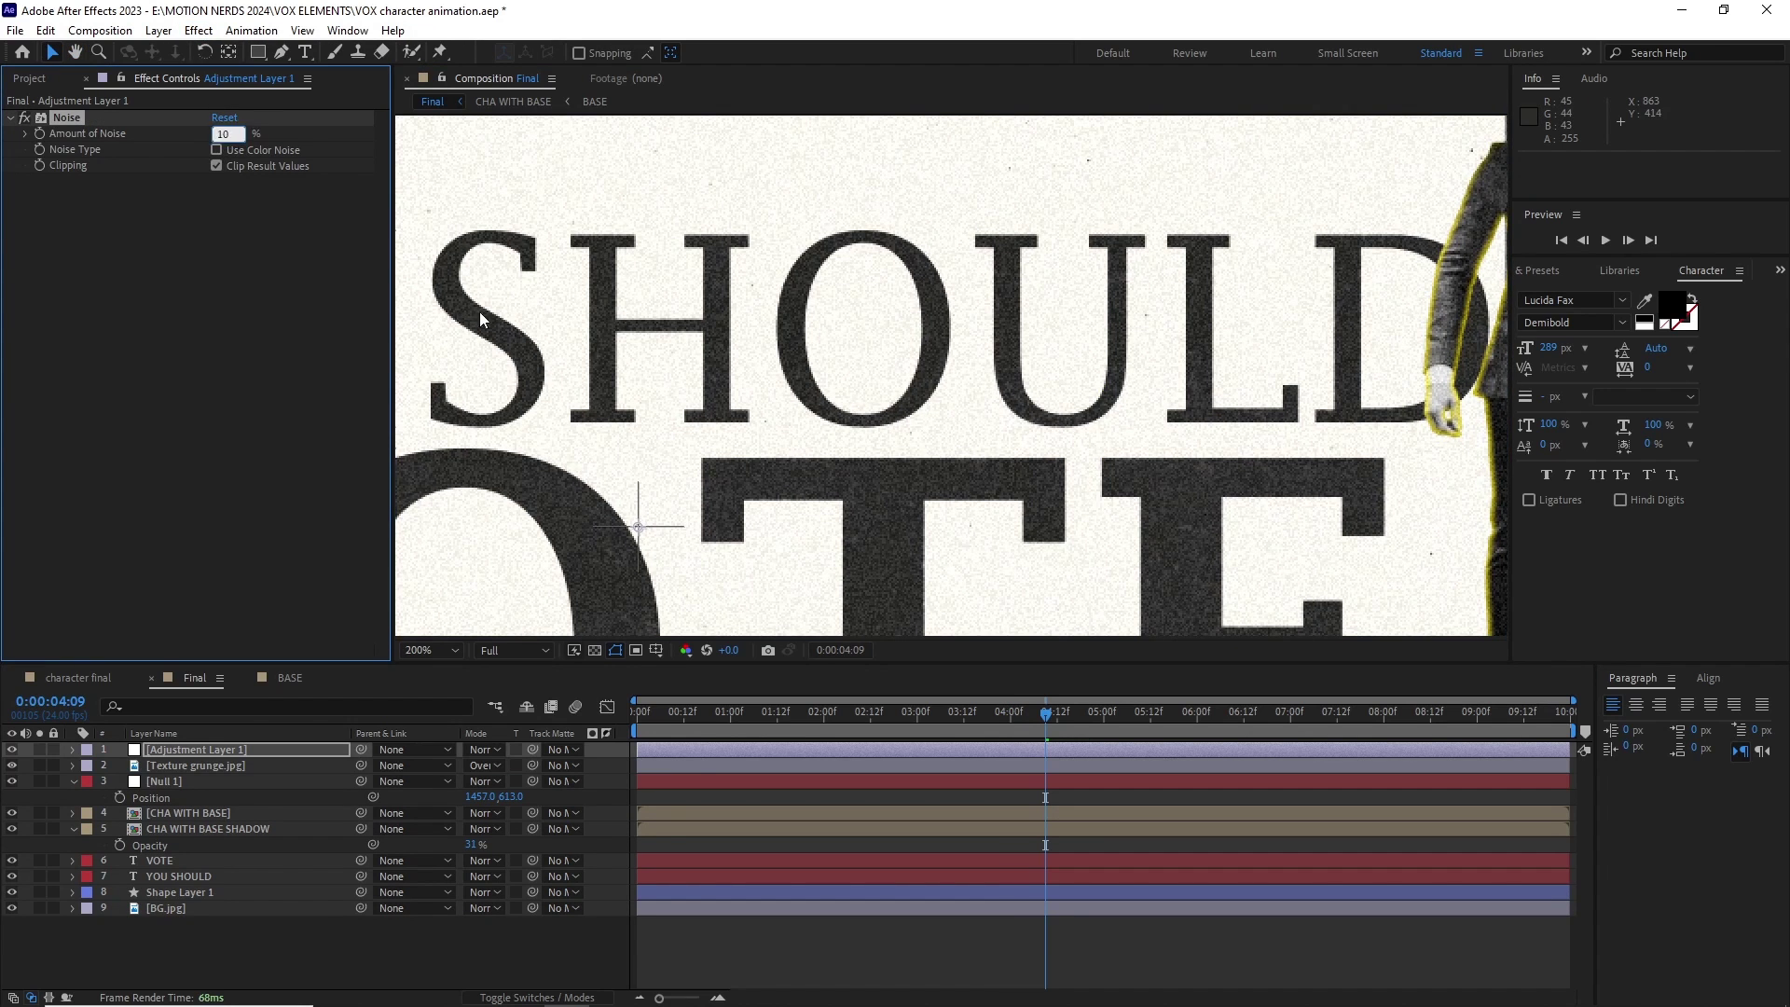
Set the adjustment layer's amount of noise to 8% and rename the layer Noise.
scroll(480, 320, "down", 1)
left_click(224, 134)
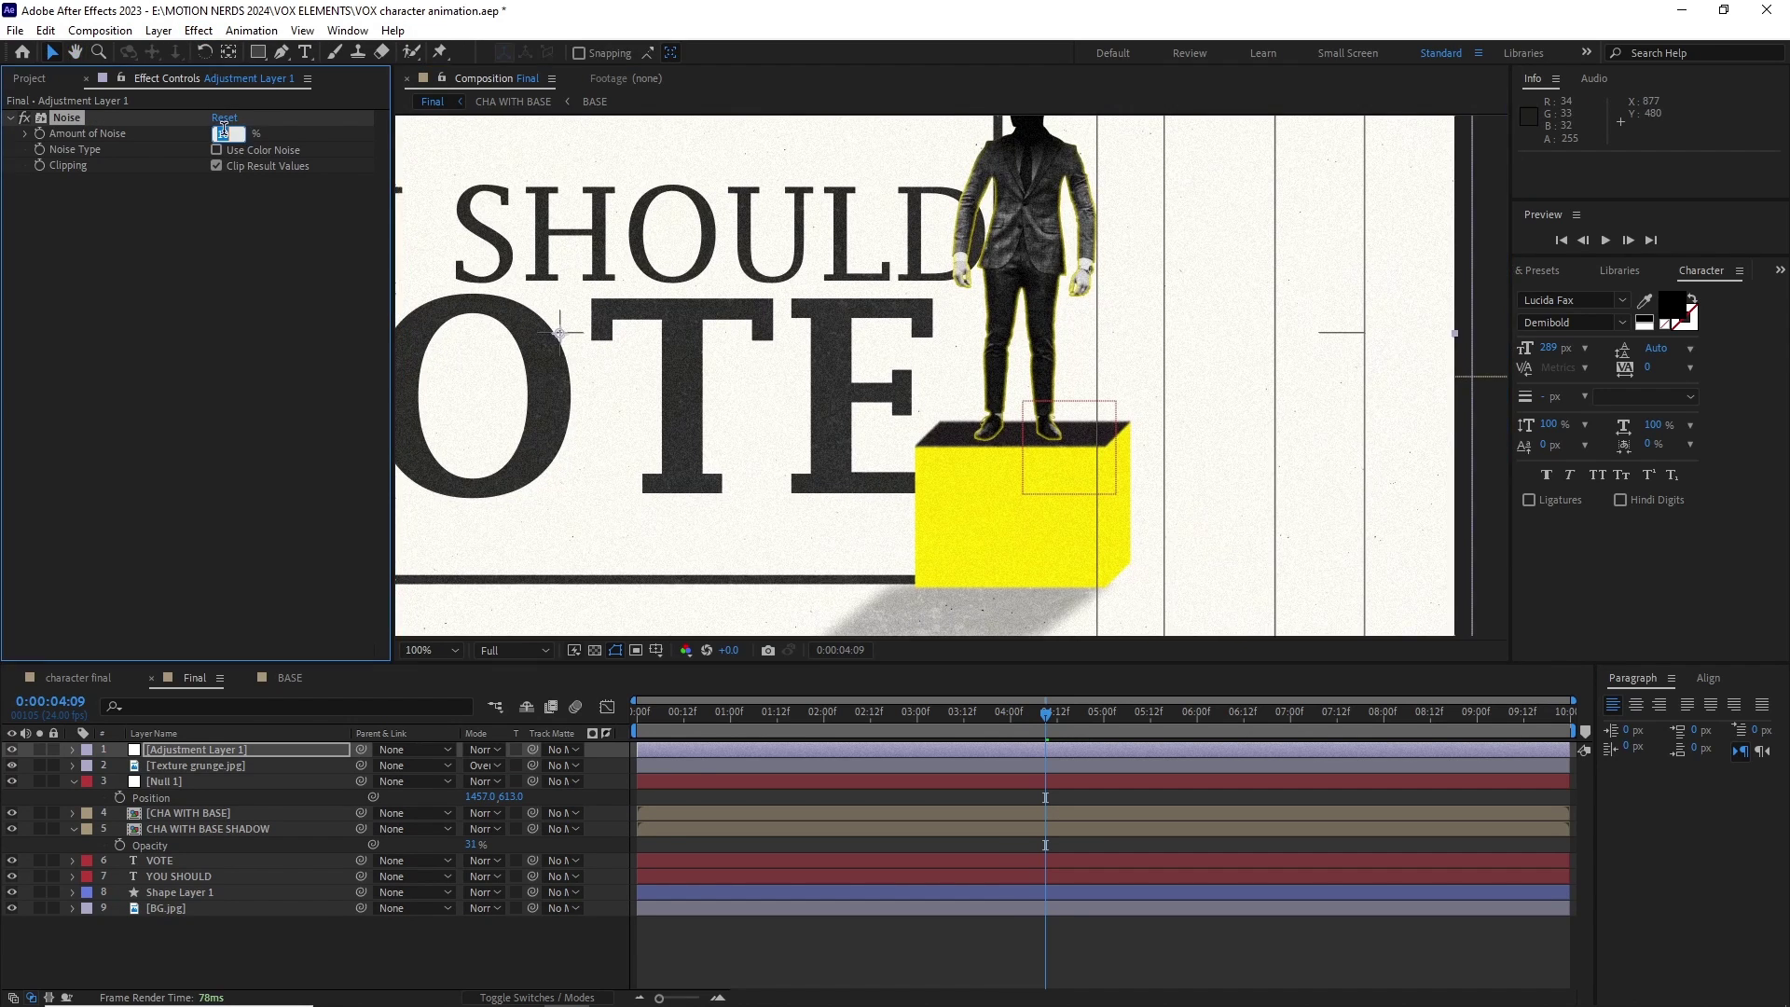
type("8")
scroll(951, 375, "down", 1)
left_click(220, 751)
key("Return")
type("Noise")
key("Return")
Add an adjustment layer named Ptime and apply Posterize Time to it with a frame rate of 12.
left_click(158, 31)
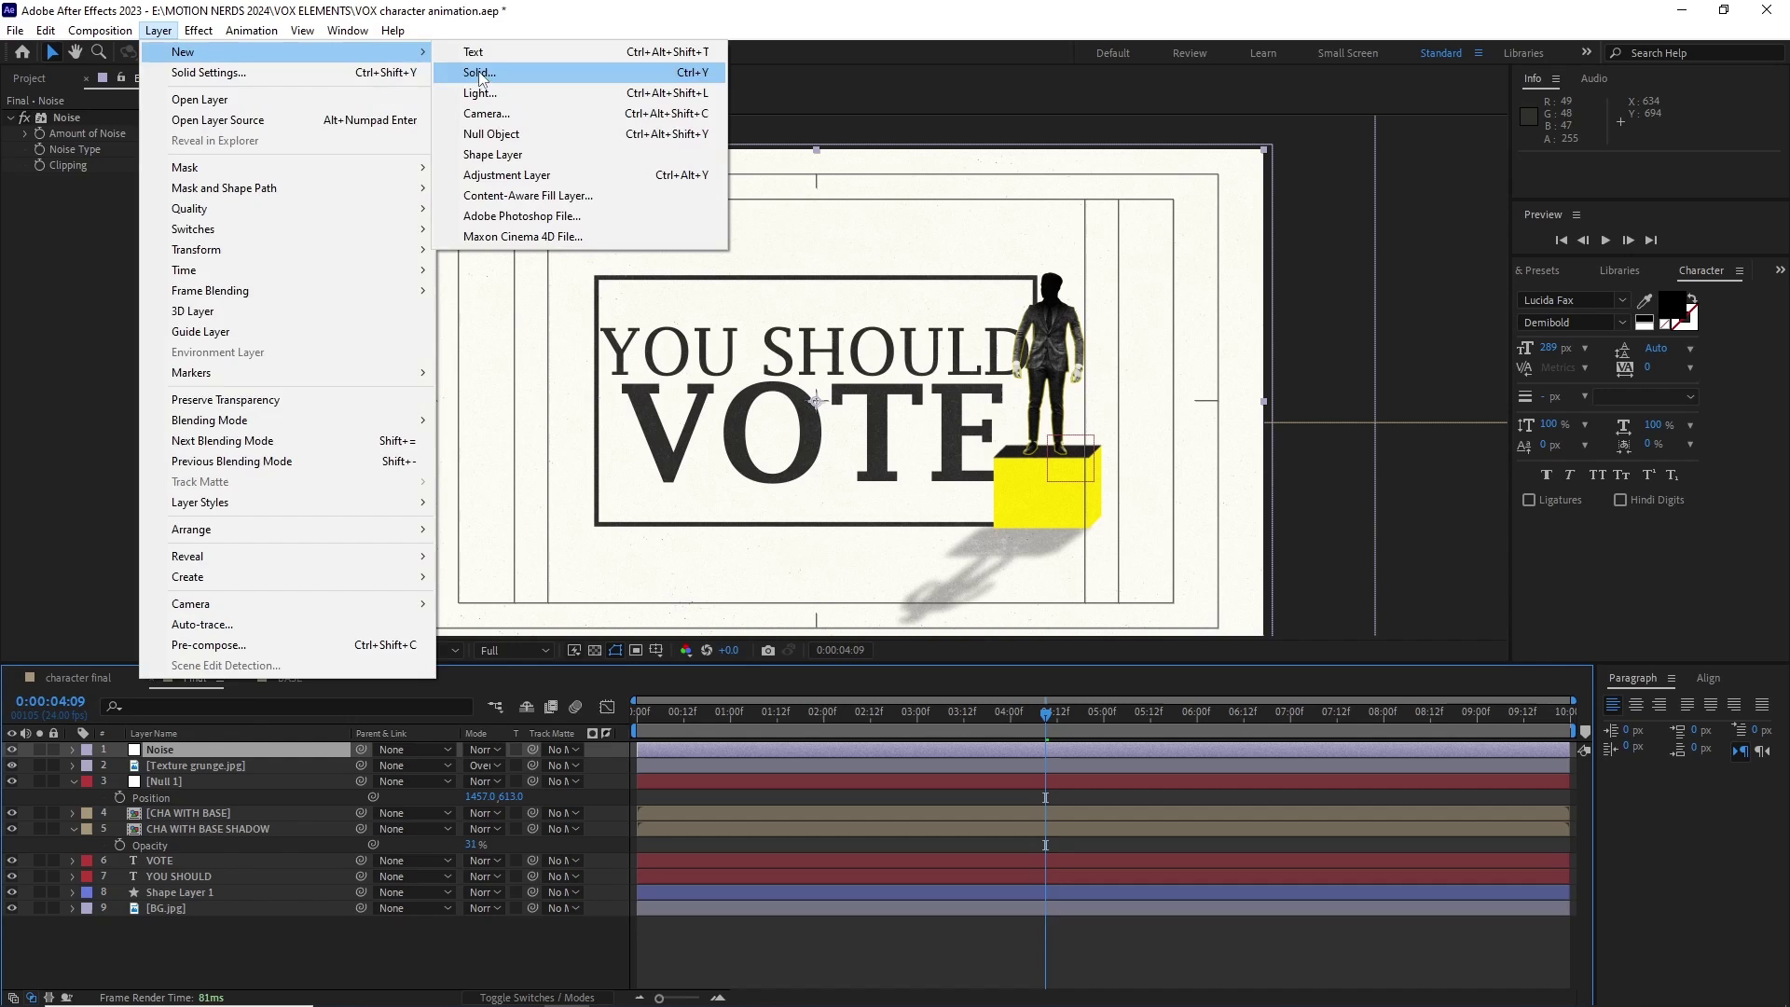
left_click(517, 175)
key("Return")
type("Ptime")
key("Return")
left_click(198, 31)
left_click(513, 612)
left_click(222, 134)
type("12")
left_click(229, 279)
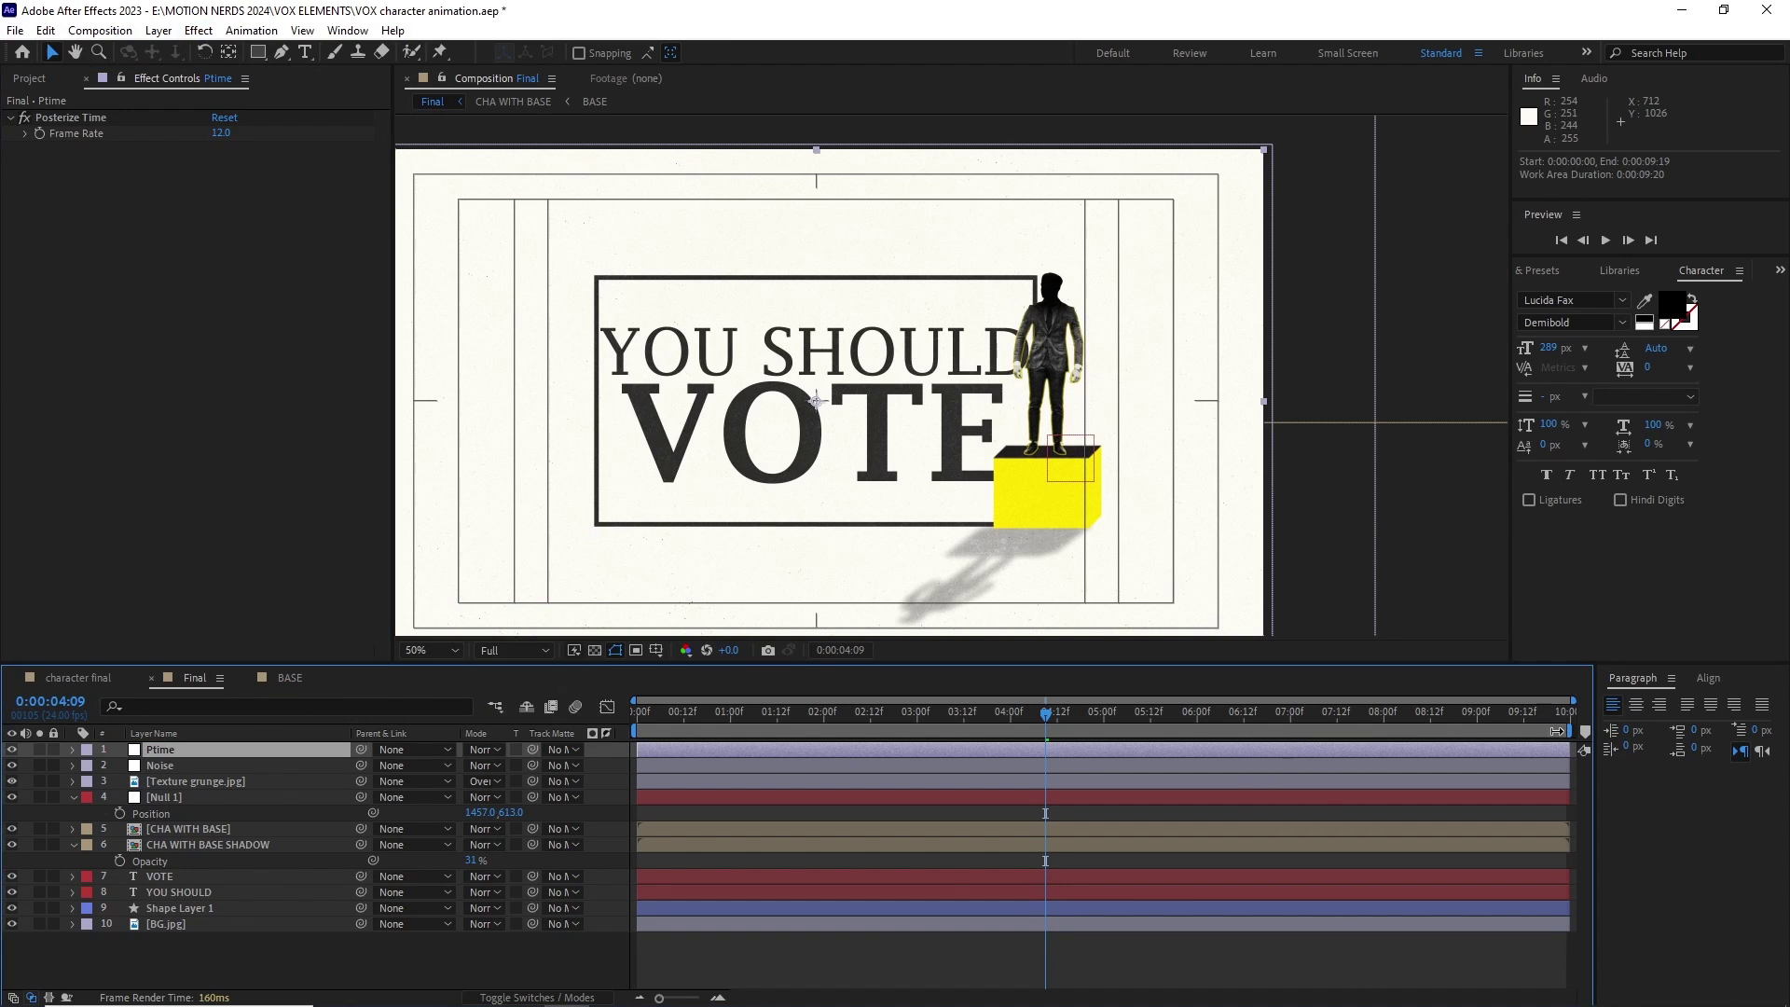
Shorten the work area to end at about 7.5 seconds and preview the finished scene from the start at full size.
left_click_drag(1572, 731, 1341, 732)
key("Home")
key("grave")
key("space")
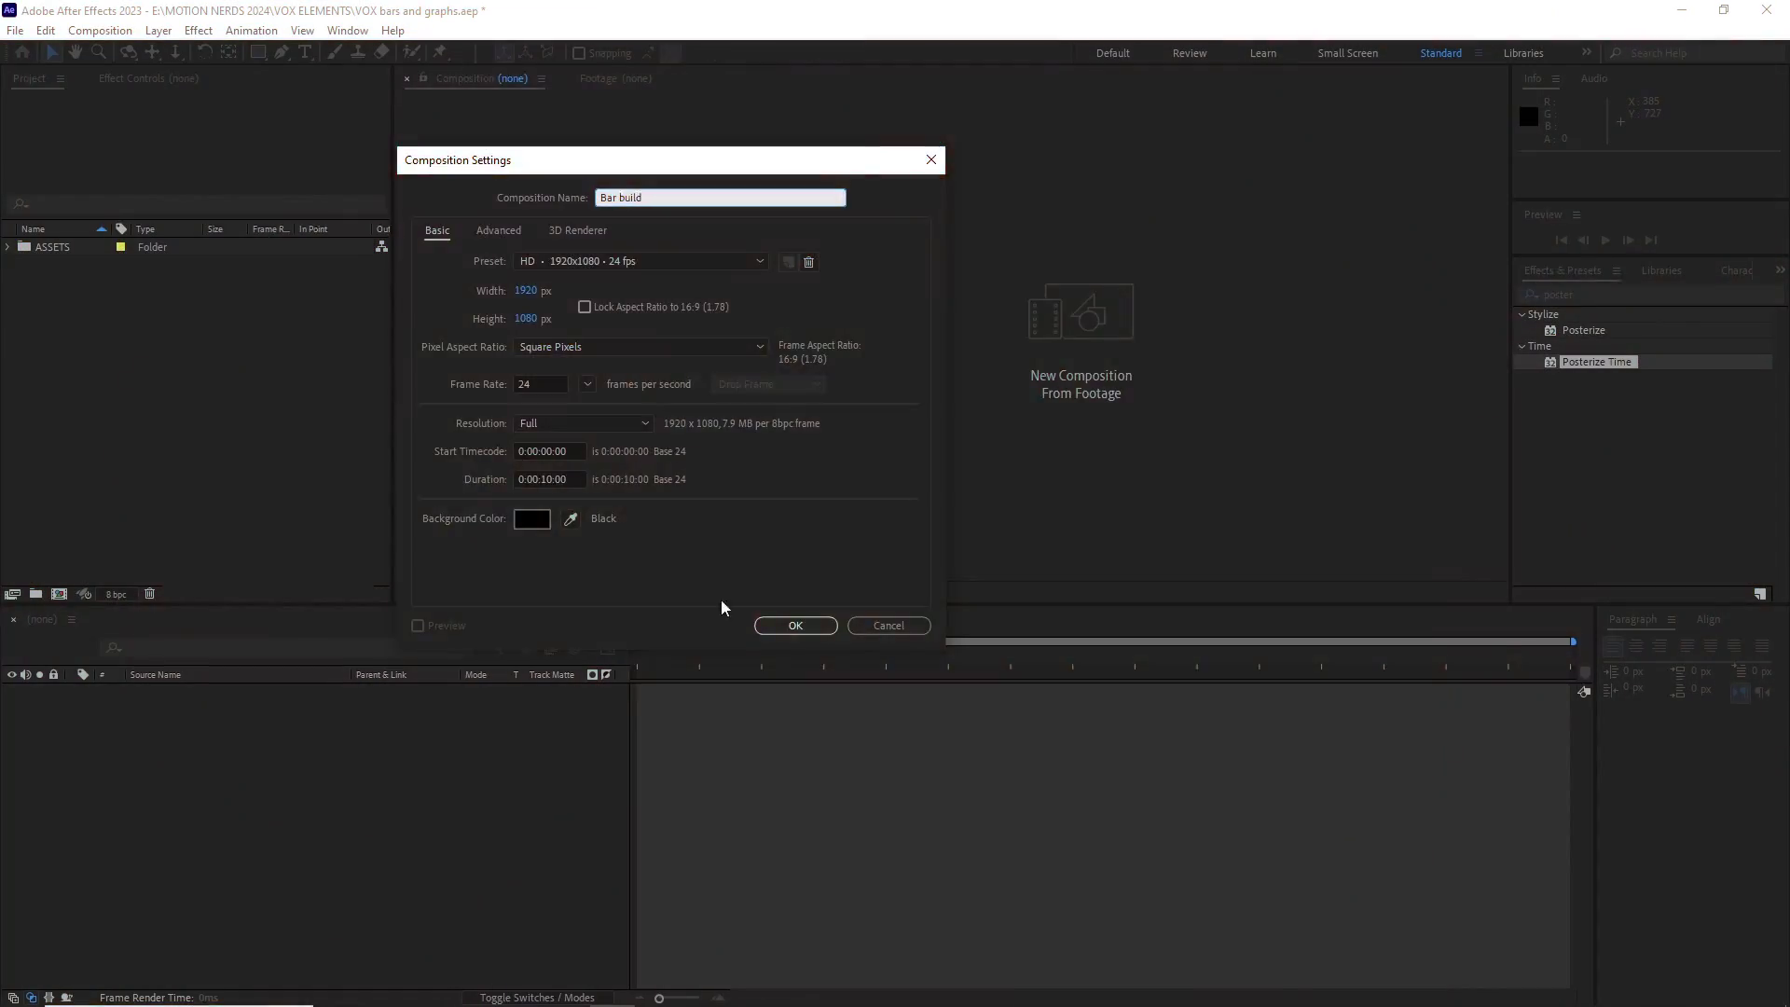
Create the 1920 x 1080, 24 fps, 10-second composition Bar build and add BG.jpg scaled to 53%.
left_click(795, 625)
left_click(8, 248)
left_click_drag(69, 265, 174, 703)
scroll(893, 380, "down", 2)
key("s")
left_click_drag(488, 706, 444, 703)
scroll(932, 408, "up", 2)
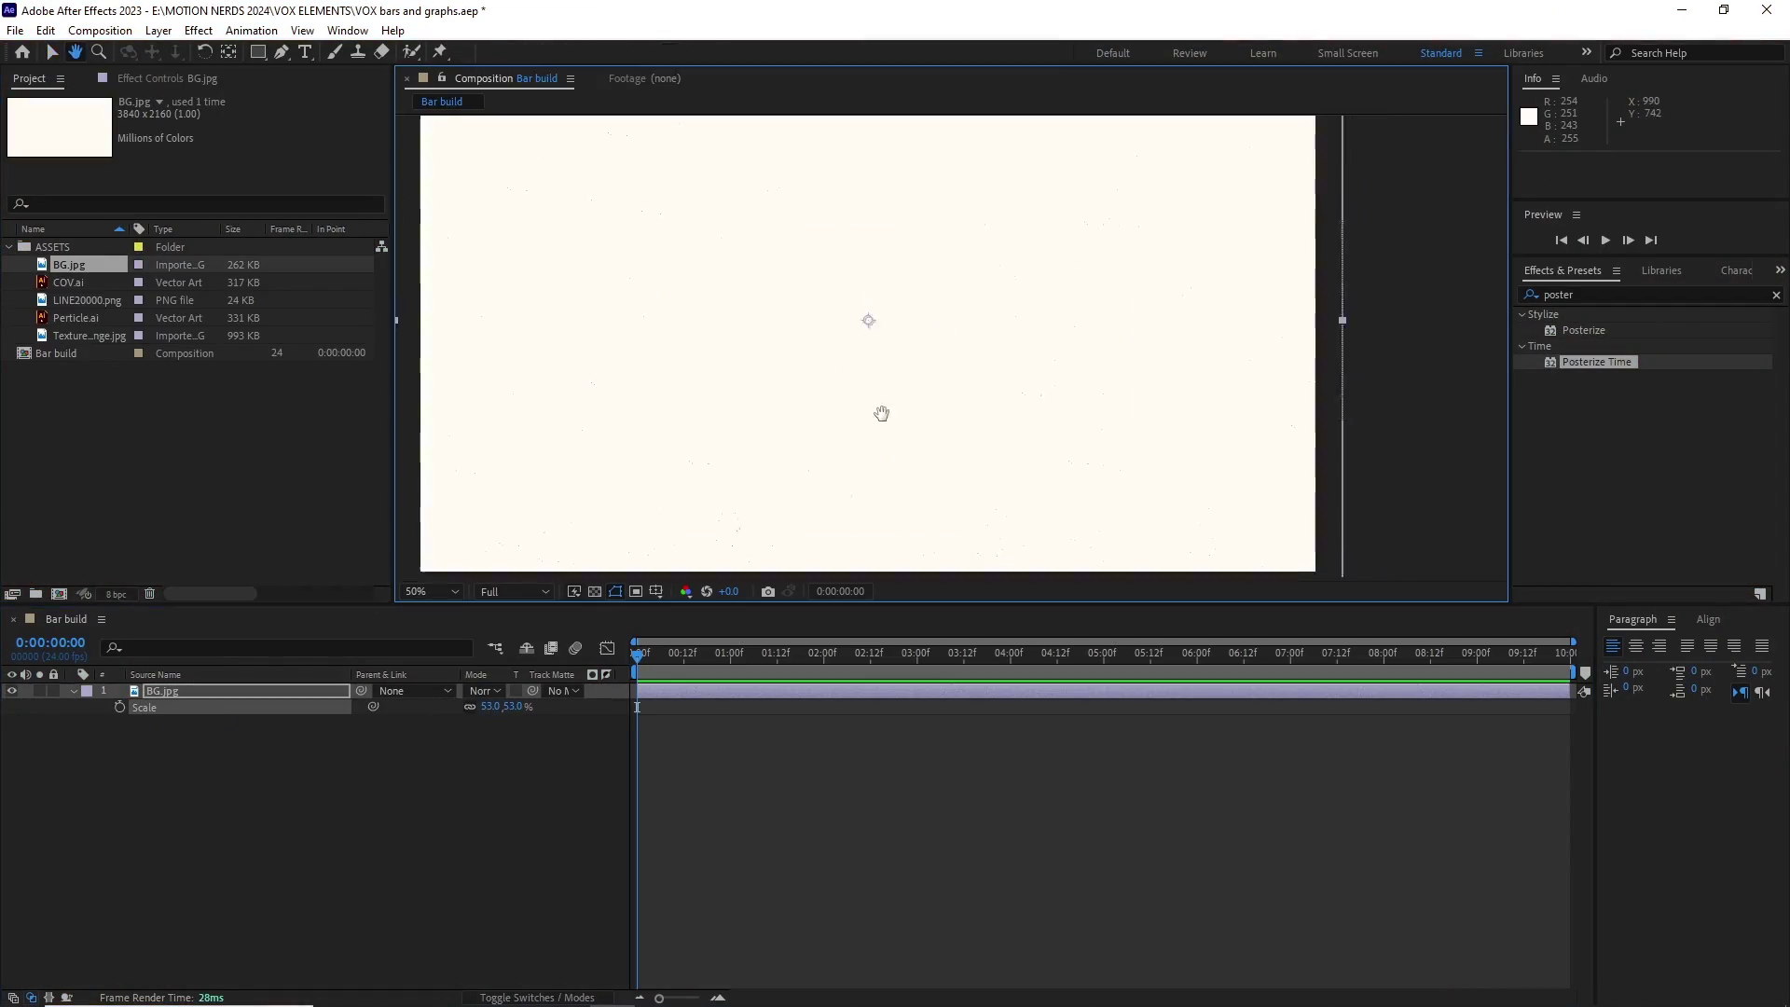
Add LINE20000.png above the background and scale it to 80%.
scroll(883, 416, "down", 2)
left_click_drag(86, 300, 169, 691)
scroll(858, 363, "down", 2)
key("s")
left_click(520, 707)
type("80")
key("Return")
scroll(970, 447, "up", 1)
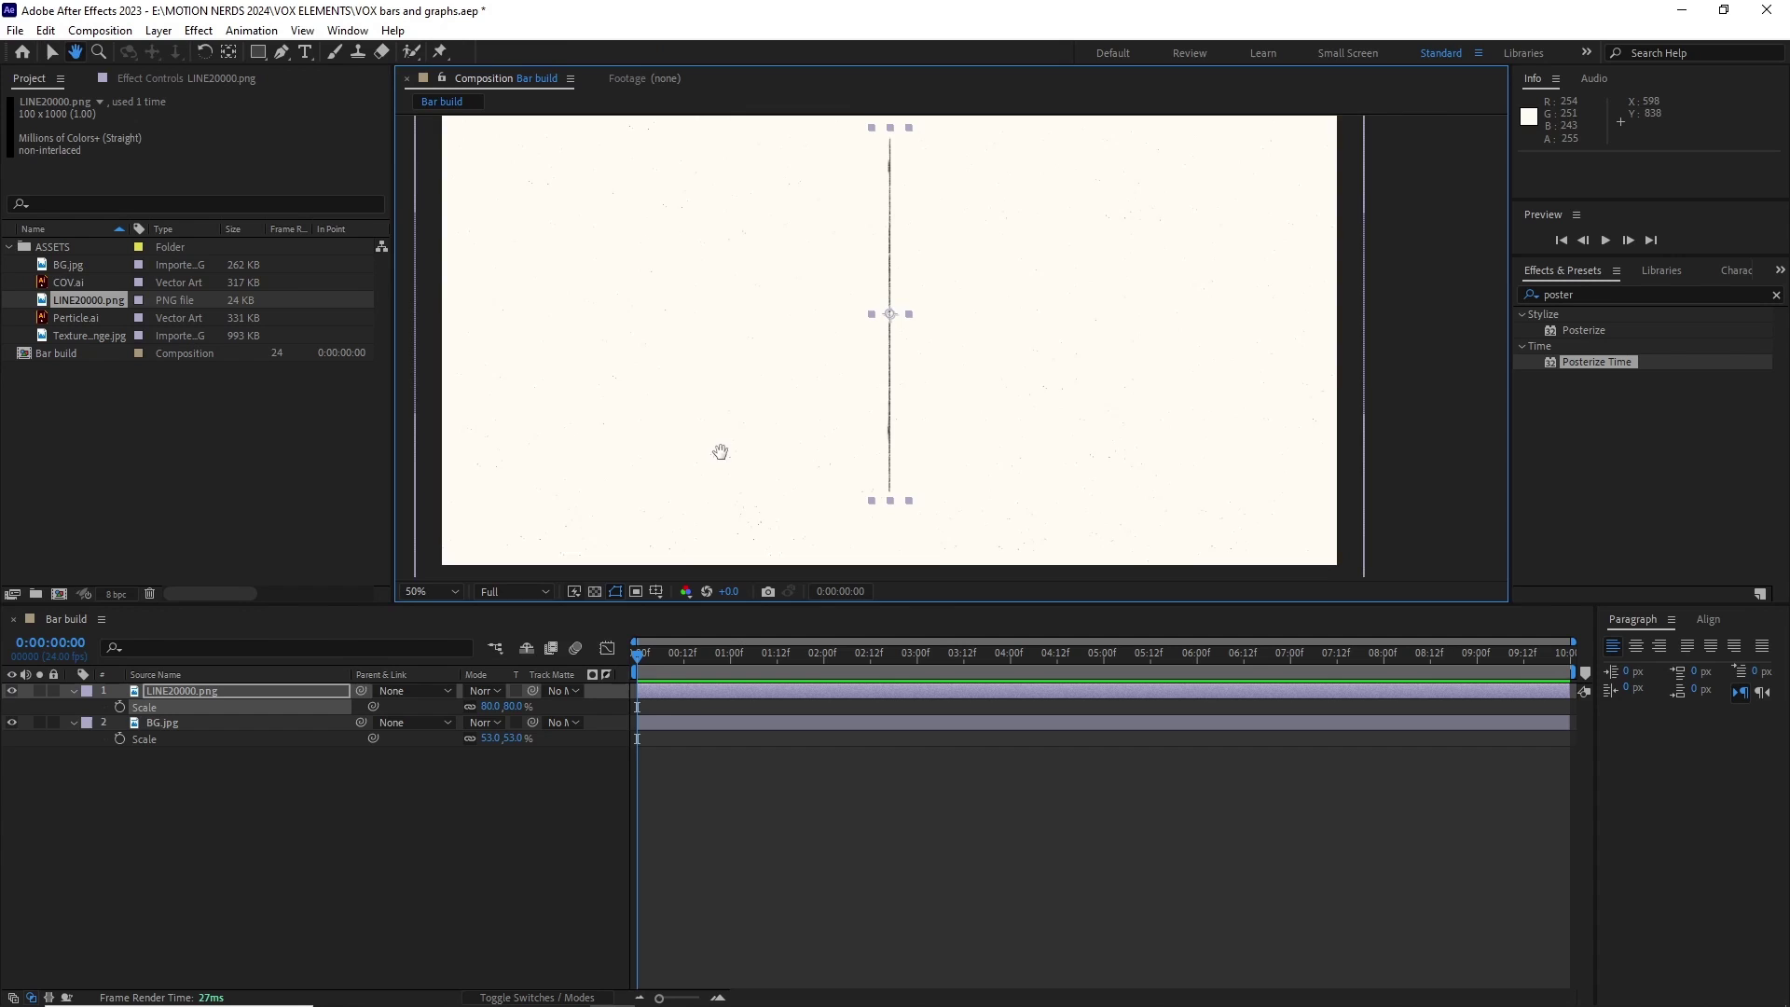
Draw a rectangular mask around the line and keyframe its path from the line's lower end to full height between 0 and 1 second.
key("q")
left_click_drag(824, 168, 856, 540)
left_click(105, 723)
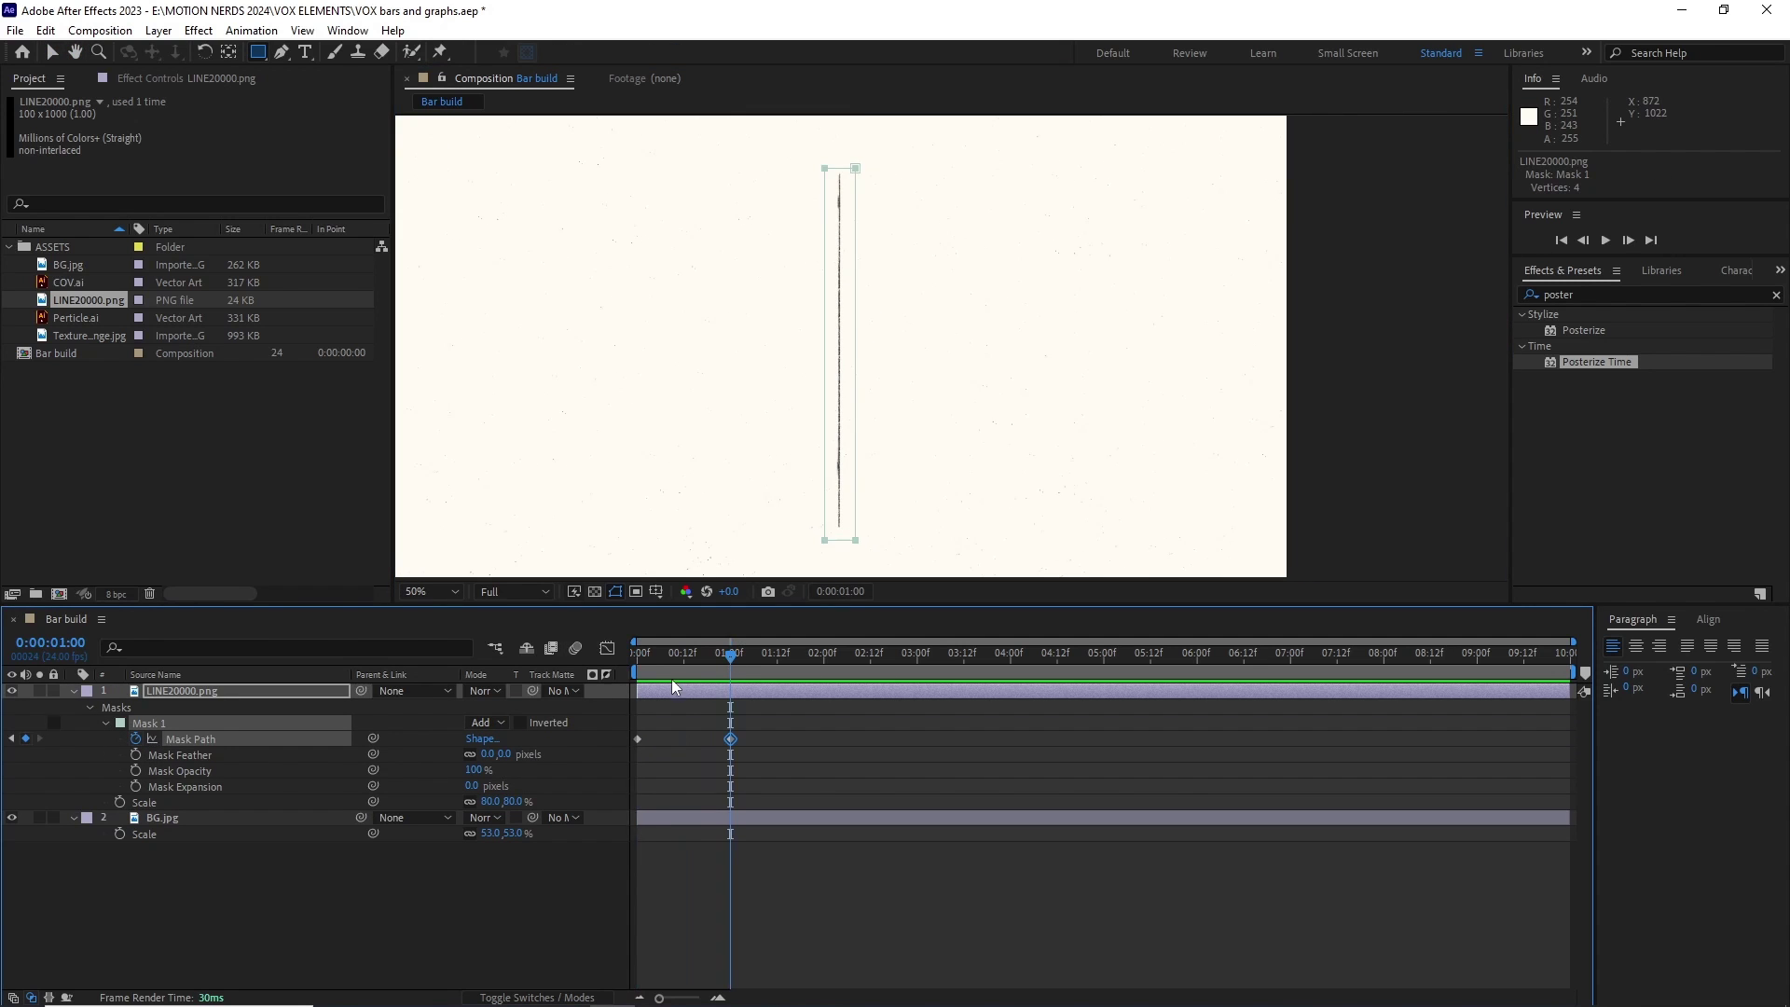
key("Home")
key("v")
left_click(737, 885)
left_click_drag(638, 657, 746, 666)
Easy-ease the mask path keyframes and shape the speed graph into a fast start with a long slow-down.
left_click_drag(760, 759, 628, 727)
key("F9")
left_click(607, 648)
left_click(191, 739)
left_click_drag(714, 942, 642, 941)
key("Home")
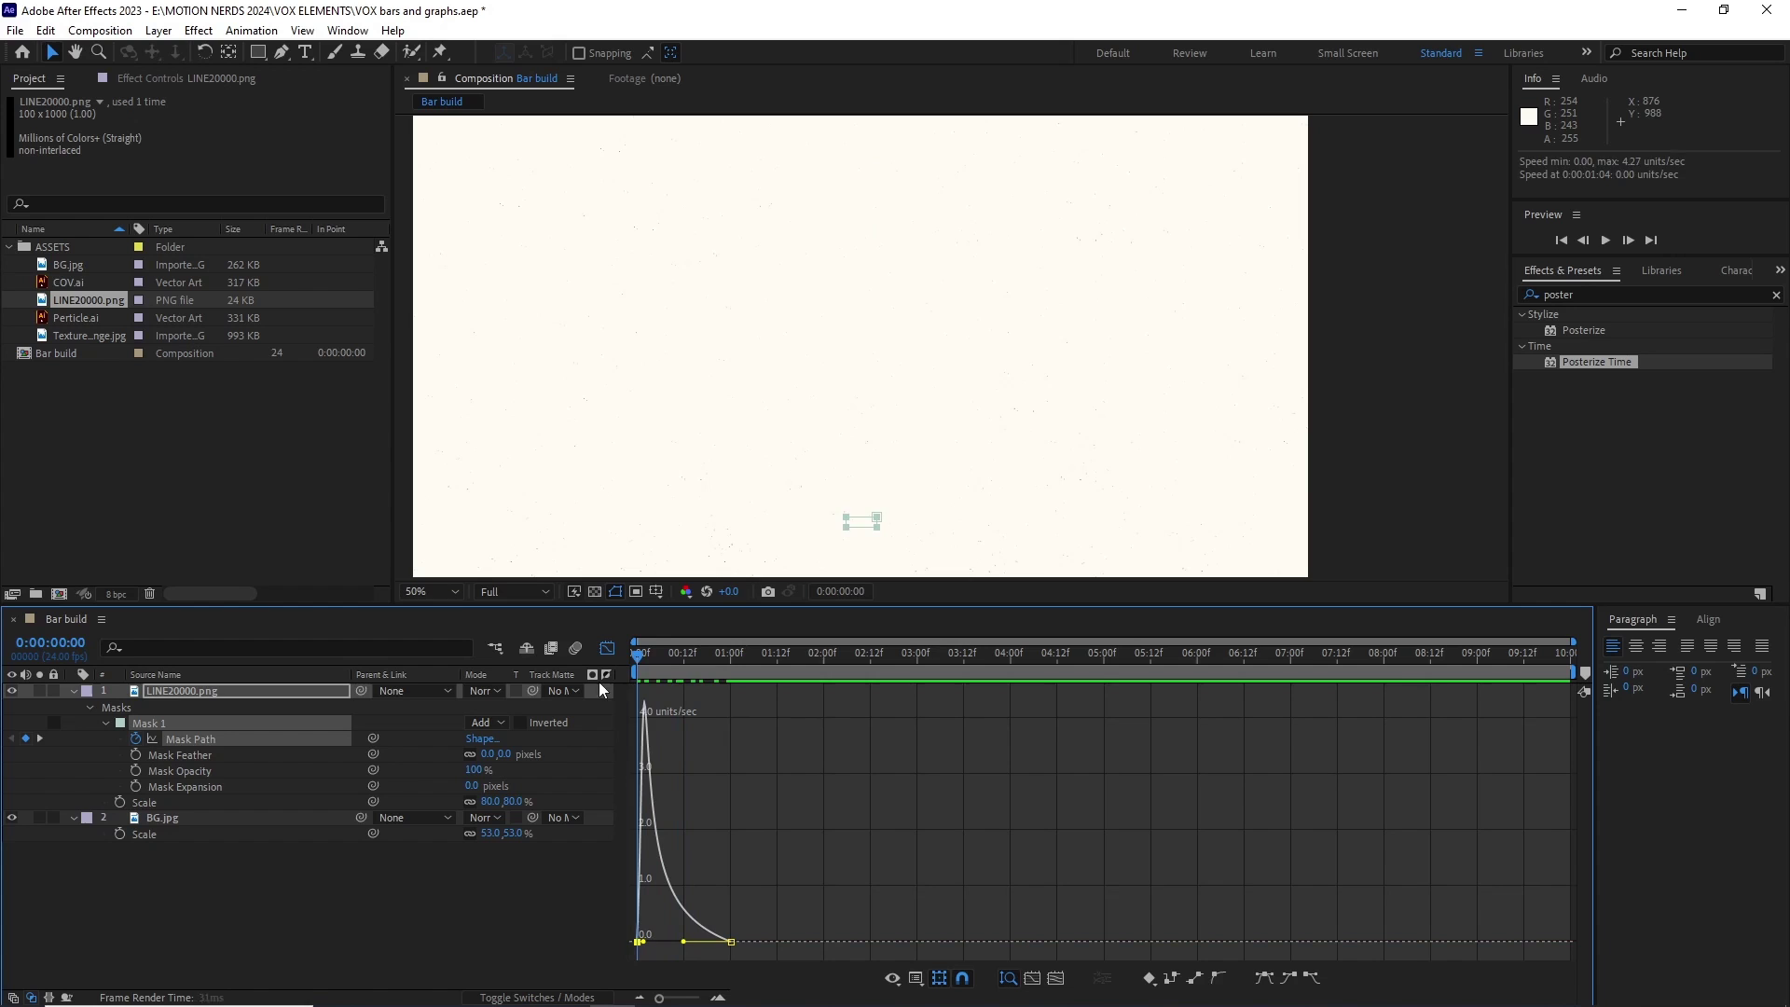
left_click(607, 648)
Show the title and action safe guides and move the vertical line to X position 613.
scroll(771, 494, "down", 2)
left_click_drag(772, 495, 734, 508)
left_click(741, 559)
key("apostrophe")
left_click(295, 691)
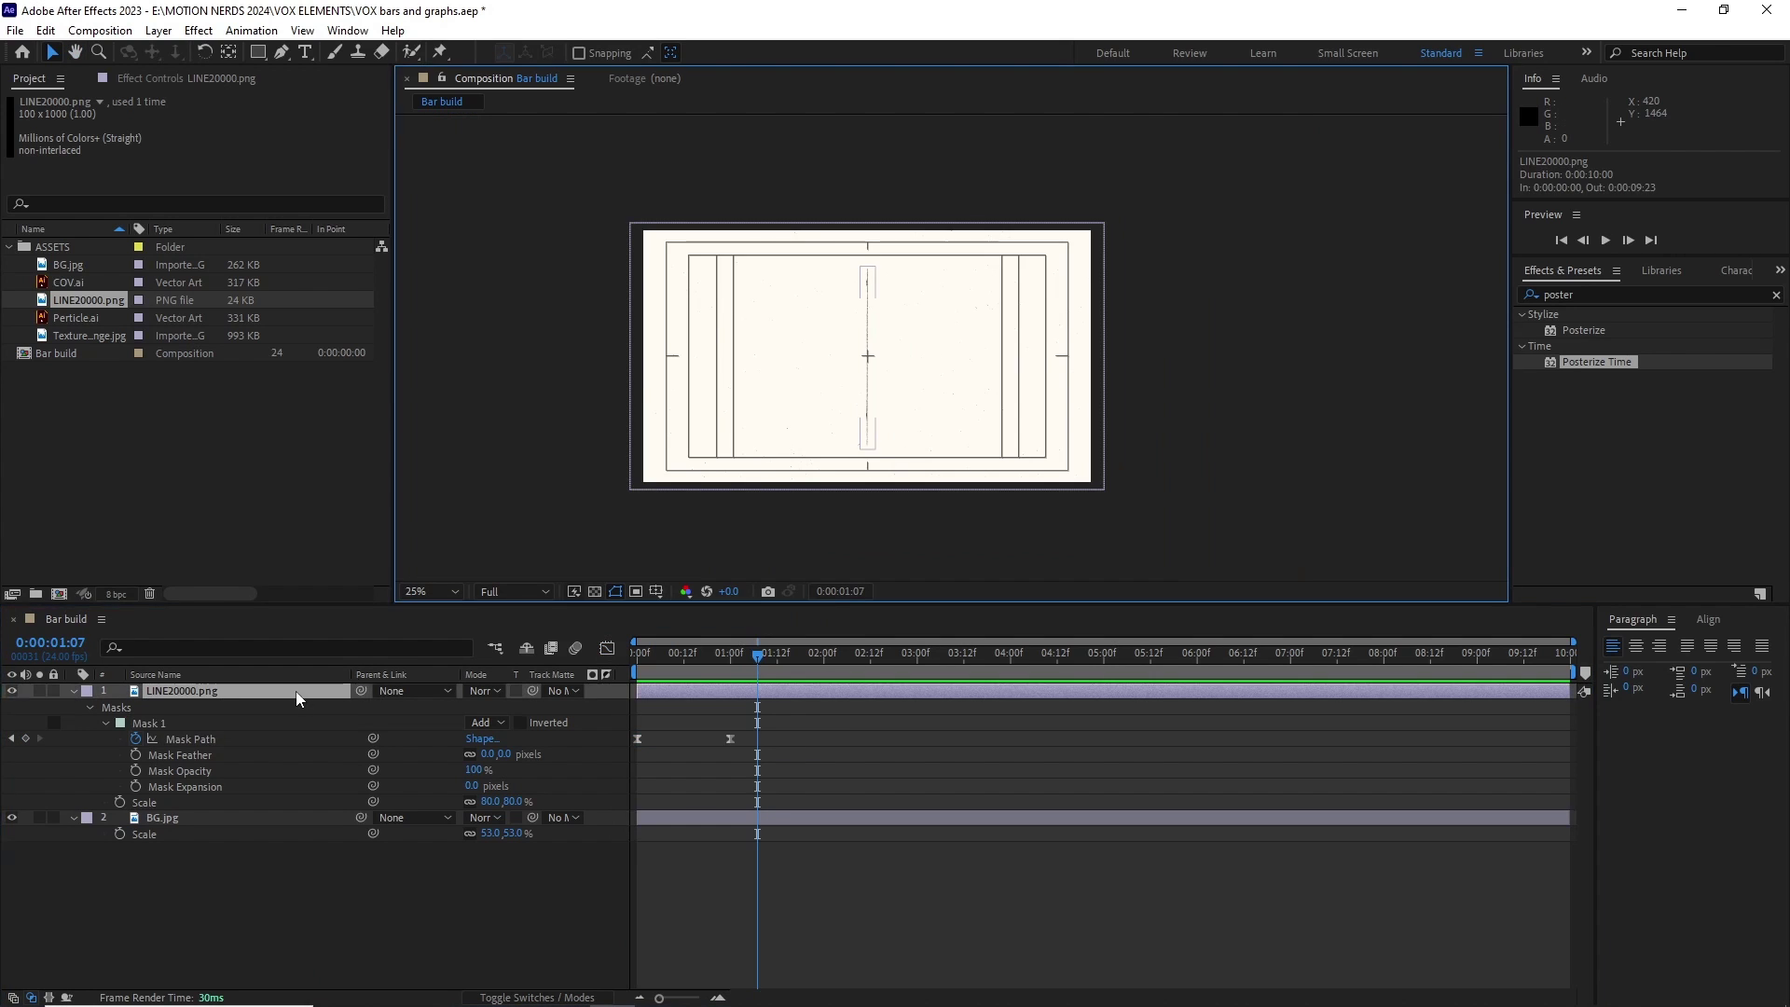
key("p")
left_click_drag(469, 706, 439, 701)
Duplicate the line, rotate the copy 90° and place it as a horizontal axis starting at the vertical line's lower end.
left_click(737, 656)
left_click(235, 692)
key("ctrl+d")
key("r")
left_click(490, 705)
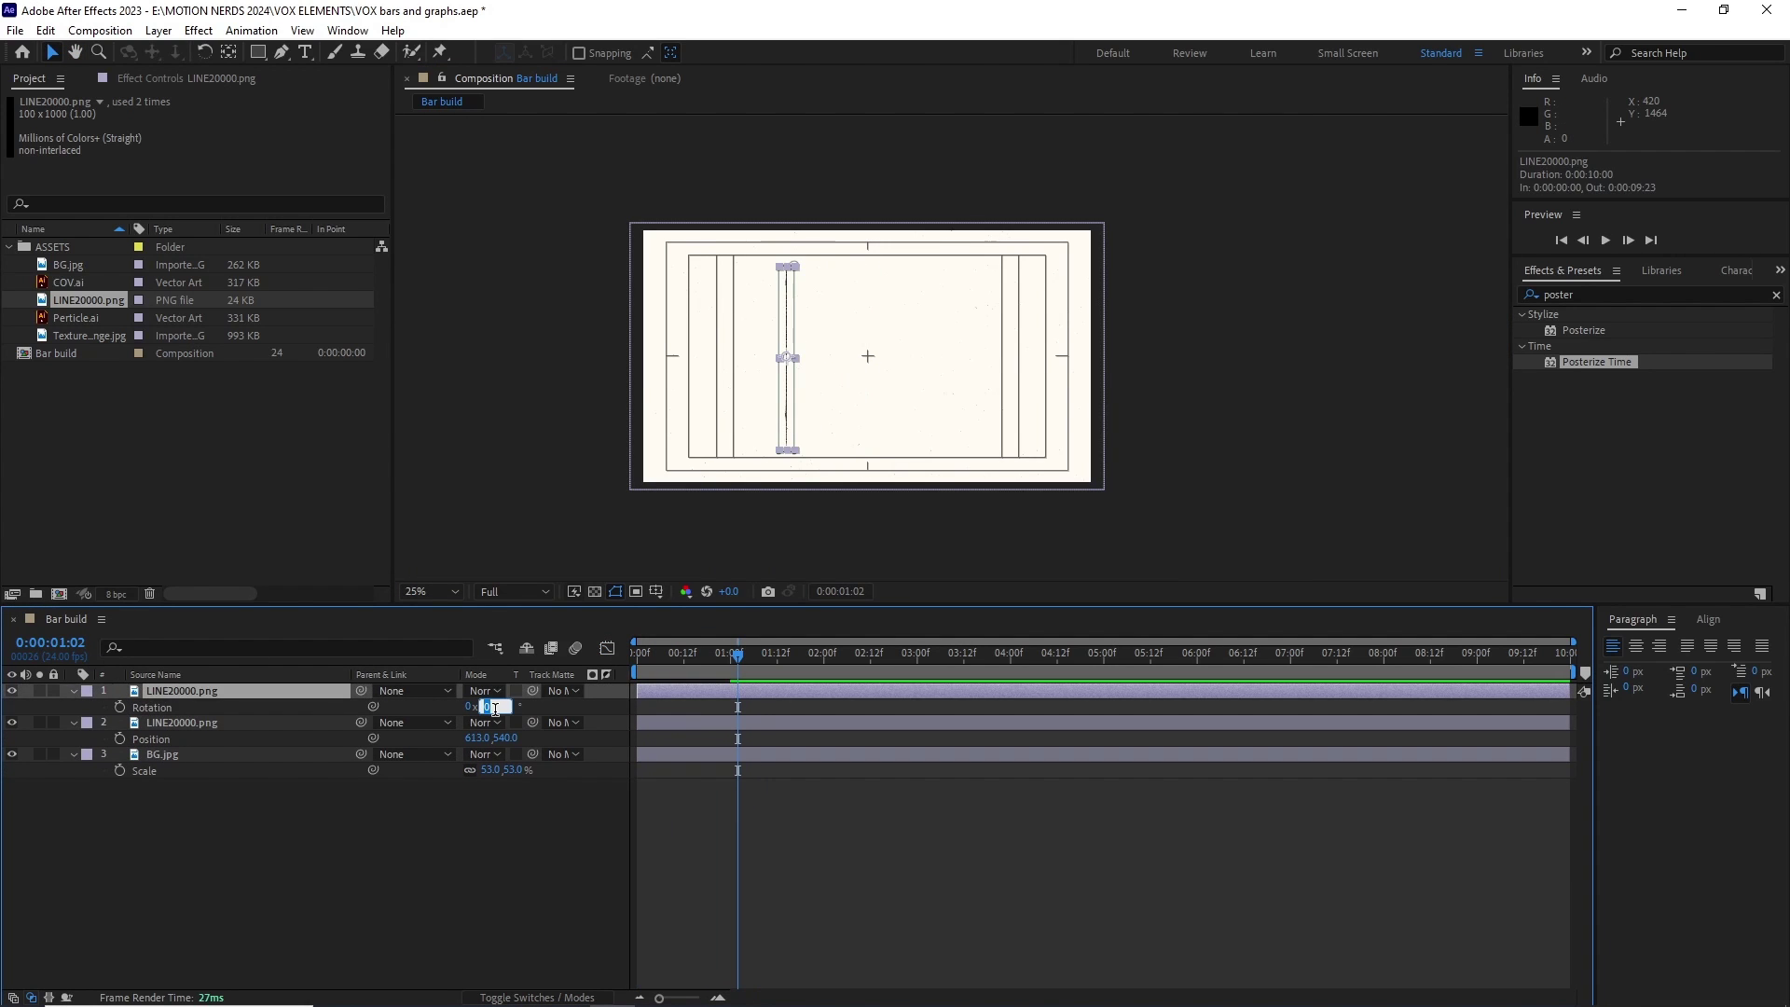
type("90")
key("Return")
left_click_drag(763, 355, 864, 415)
left_click_drag(772, 528, 752, 544)
scroll(774, 526, "down", 1)
left_click_drag(755, 459, 731, 468)
left_click(731, 468)
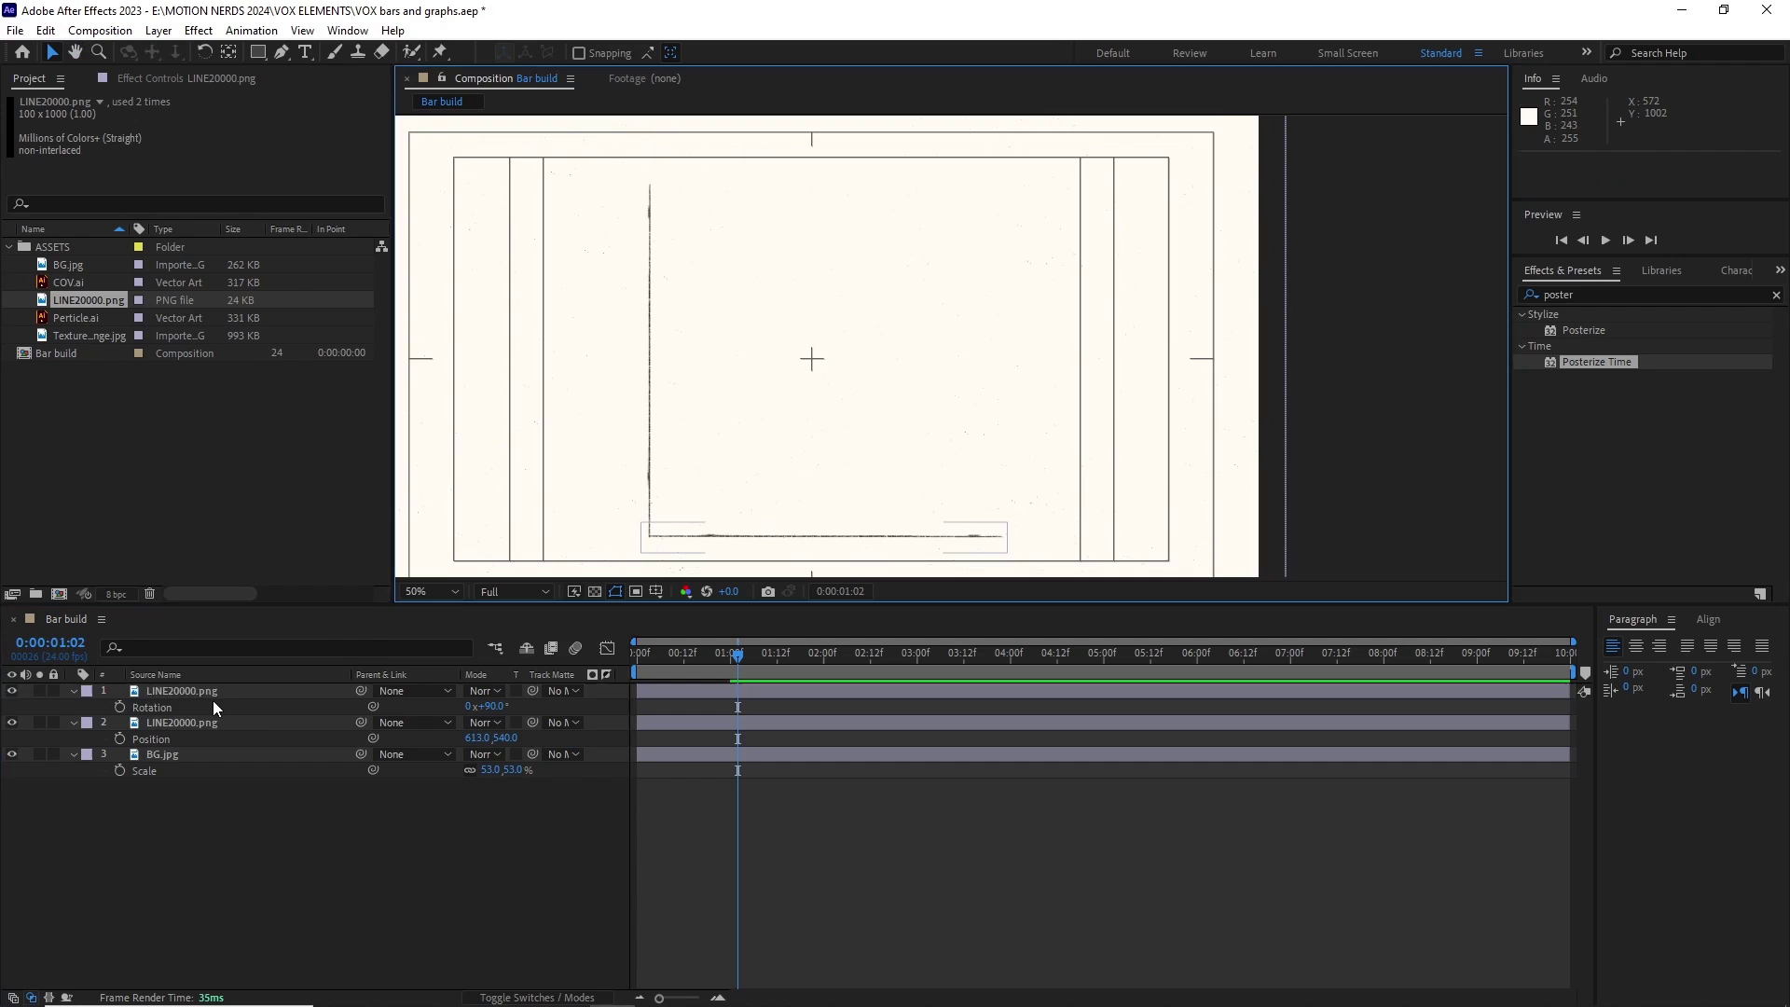
Move the vertical line layer above the horizontal one and scale it to 46%.
left_click_drag(212, 722, 213, 684)
left_click_drag(596, 504, 604, 482)
key("s")
left_click_drag(488, 708, 460, 713)
Nudge the horizontal line upward until it meets the lower end of the shortened vertical line.
left_click(226, 721)
key("shift+Up")
key("shift+Up")
key("shift+Up")
key("shift+Up")
key("shift+Up")
key("shift+Up")
key("shift+Up")
key("shift+Up")
key("shift+Up")
key("shift+Up")
key("shift+Up")
key("shift+Up")
key("shift+Up")
key("shift+Up")
key("shift+Up")
key("shift+Up")
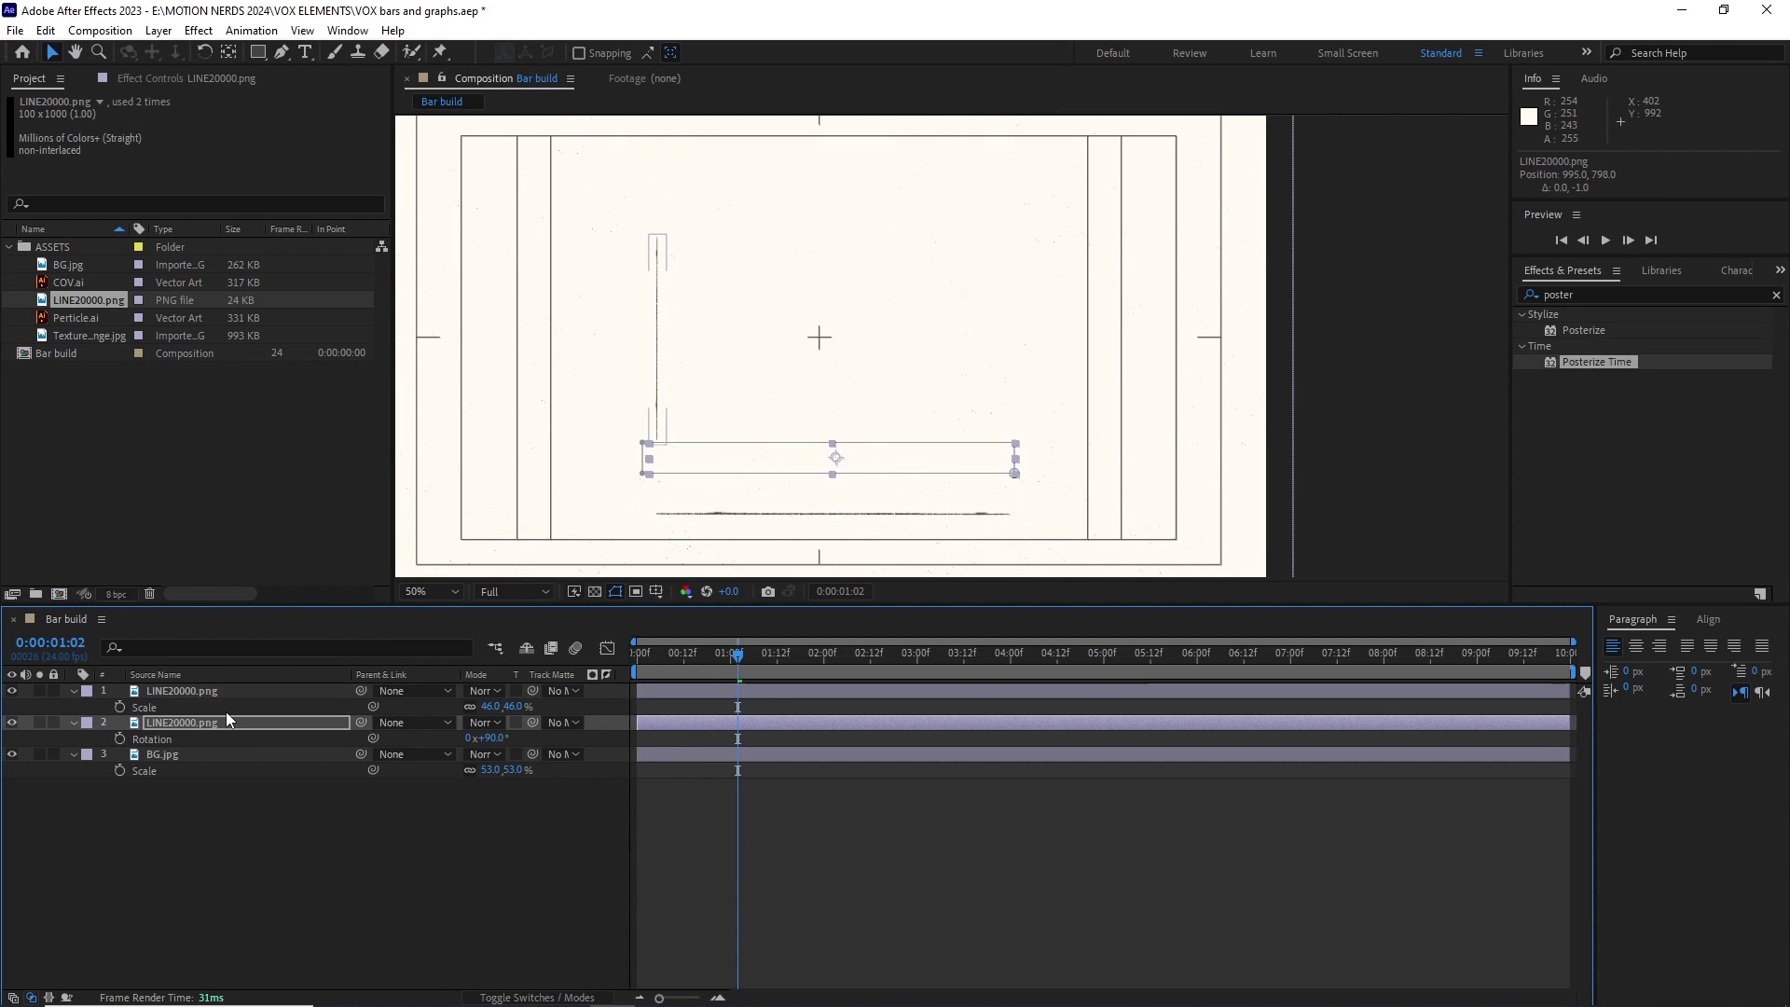
left_click_drag(882, 473, 918, 502)
Set the vertical line layer's scale to 50%.
mouse_move(737, 657)
left_mouse_down()
mouse_move(685, 661)
mouse_move(743, 661)
left_mouse_up()
key("s")
left_click(279, 692)
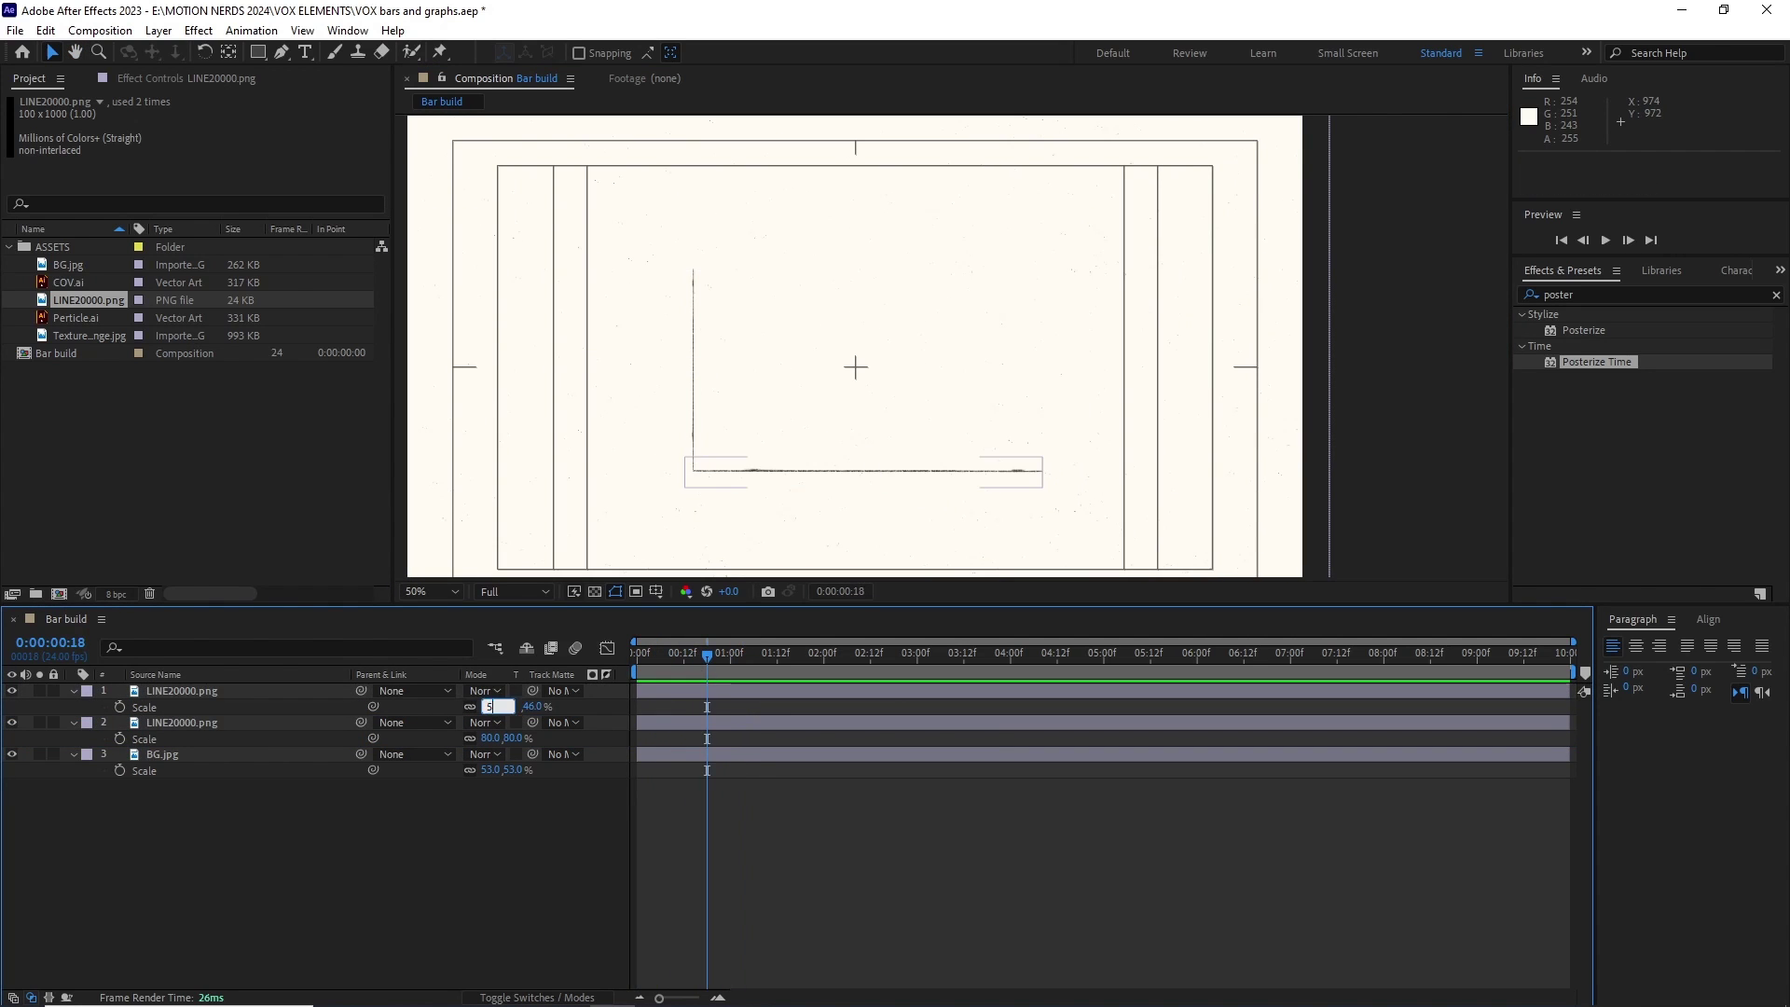
type("0")
key("Return")
Nudge the horizontal line down until it meets the lower end of the enlarged vertical line.
left_click(155, 721)
key("Down")
key("Down")
key("Down")
key("Down")
key("Down")
key("Down")
key("Down")
key("Down")
left_click(573, 806)
key("space")
key("space")
left_click_drag(741, 458, 771, 456)
Select both axis line layers and nudge them together a little to the left.
left_click(244, 722)
left_click(244, 695, "shift")
key("Left")
key("Left")
key("Left")
key("Left")
key("Left")
key("Left")
key("Left")
key("Left")
key("Left")
key("Left")
key("Left")
left_click(450, 904)
Add a Trim Paths operator to the Line shape layer that forms the first grid line.
key("space")
key("space")
left_click_drag(496, 561, 500, 553)
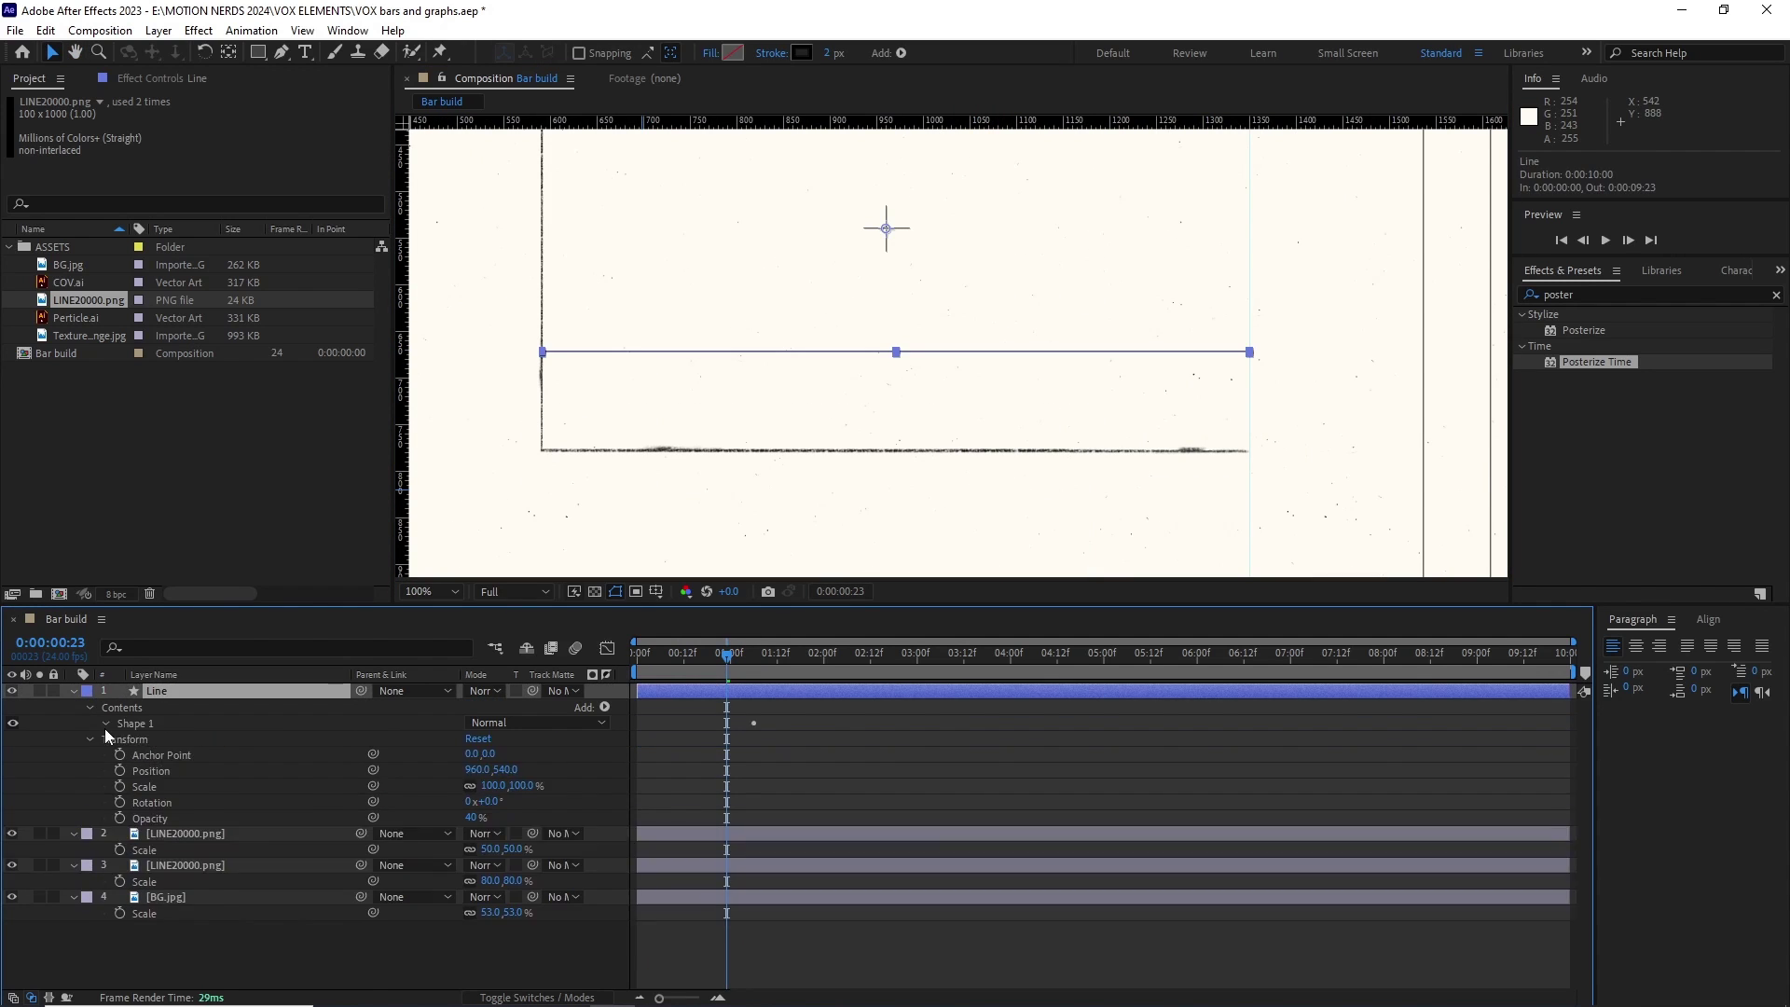
left_click(604, 706)
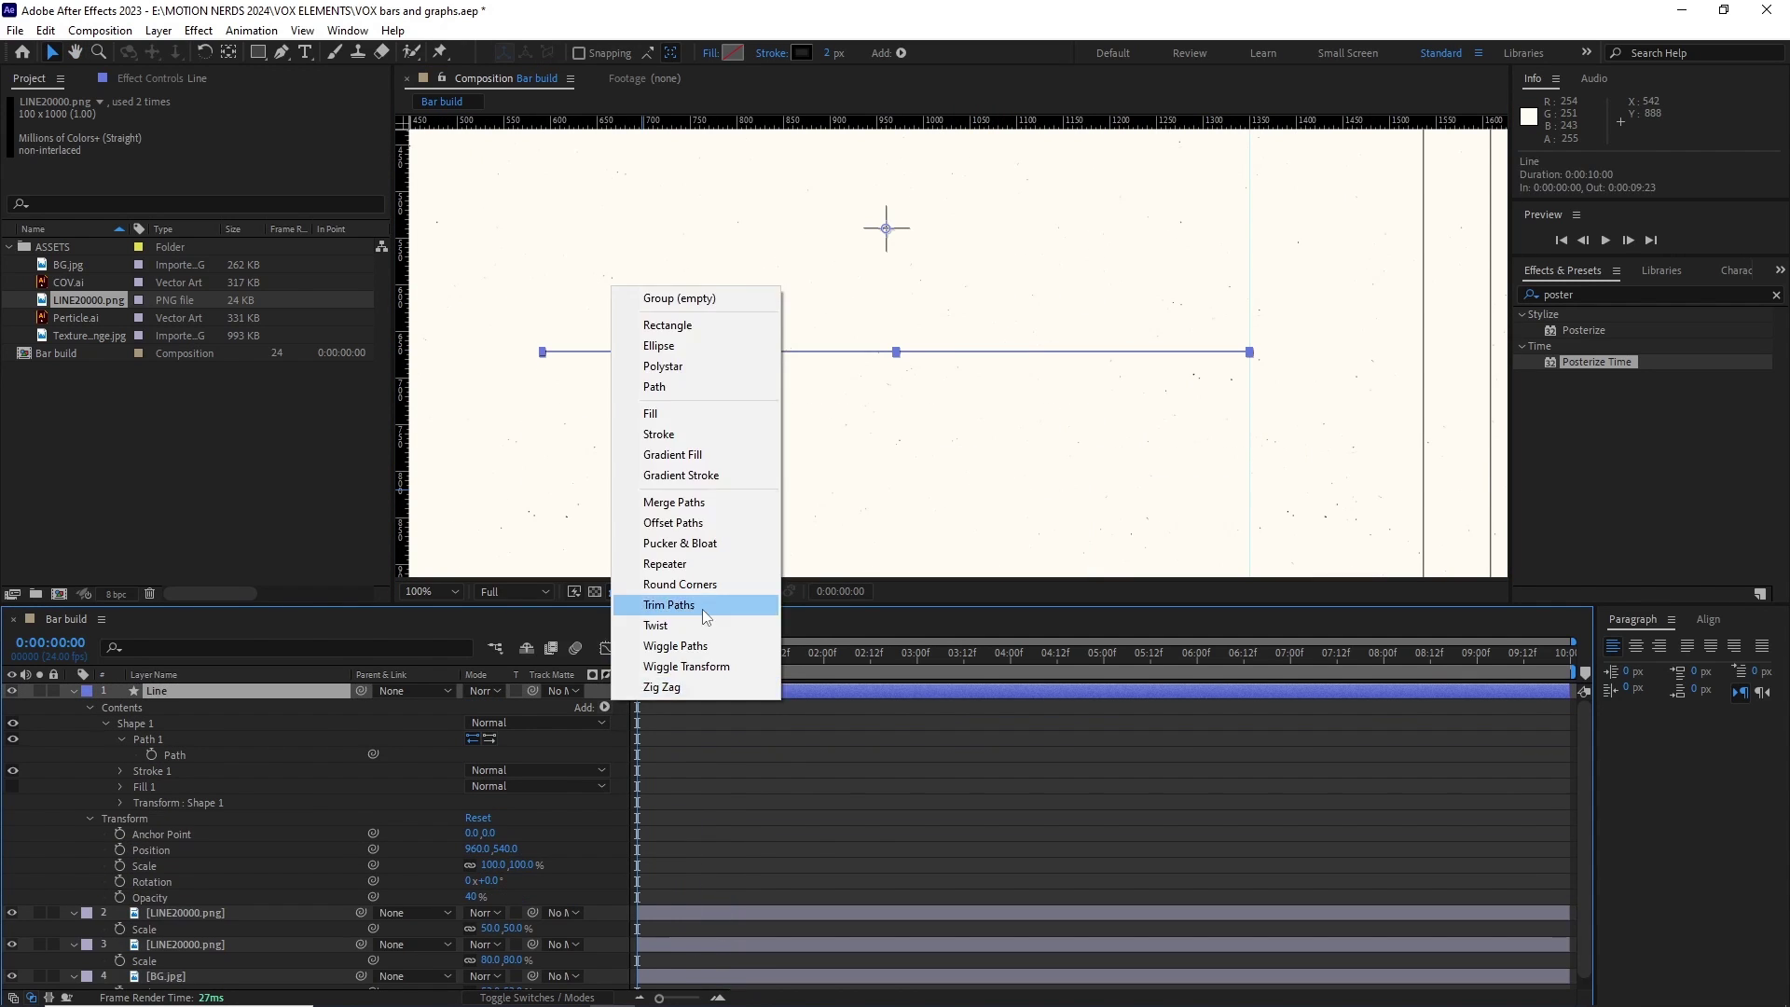
left_click(702, 607)
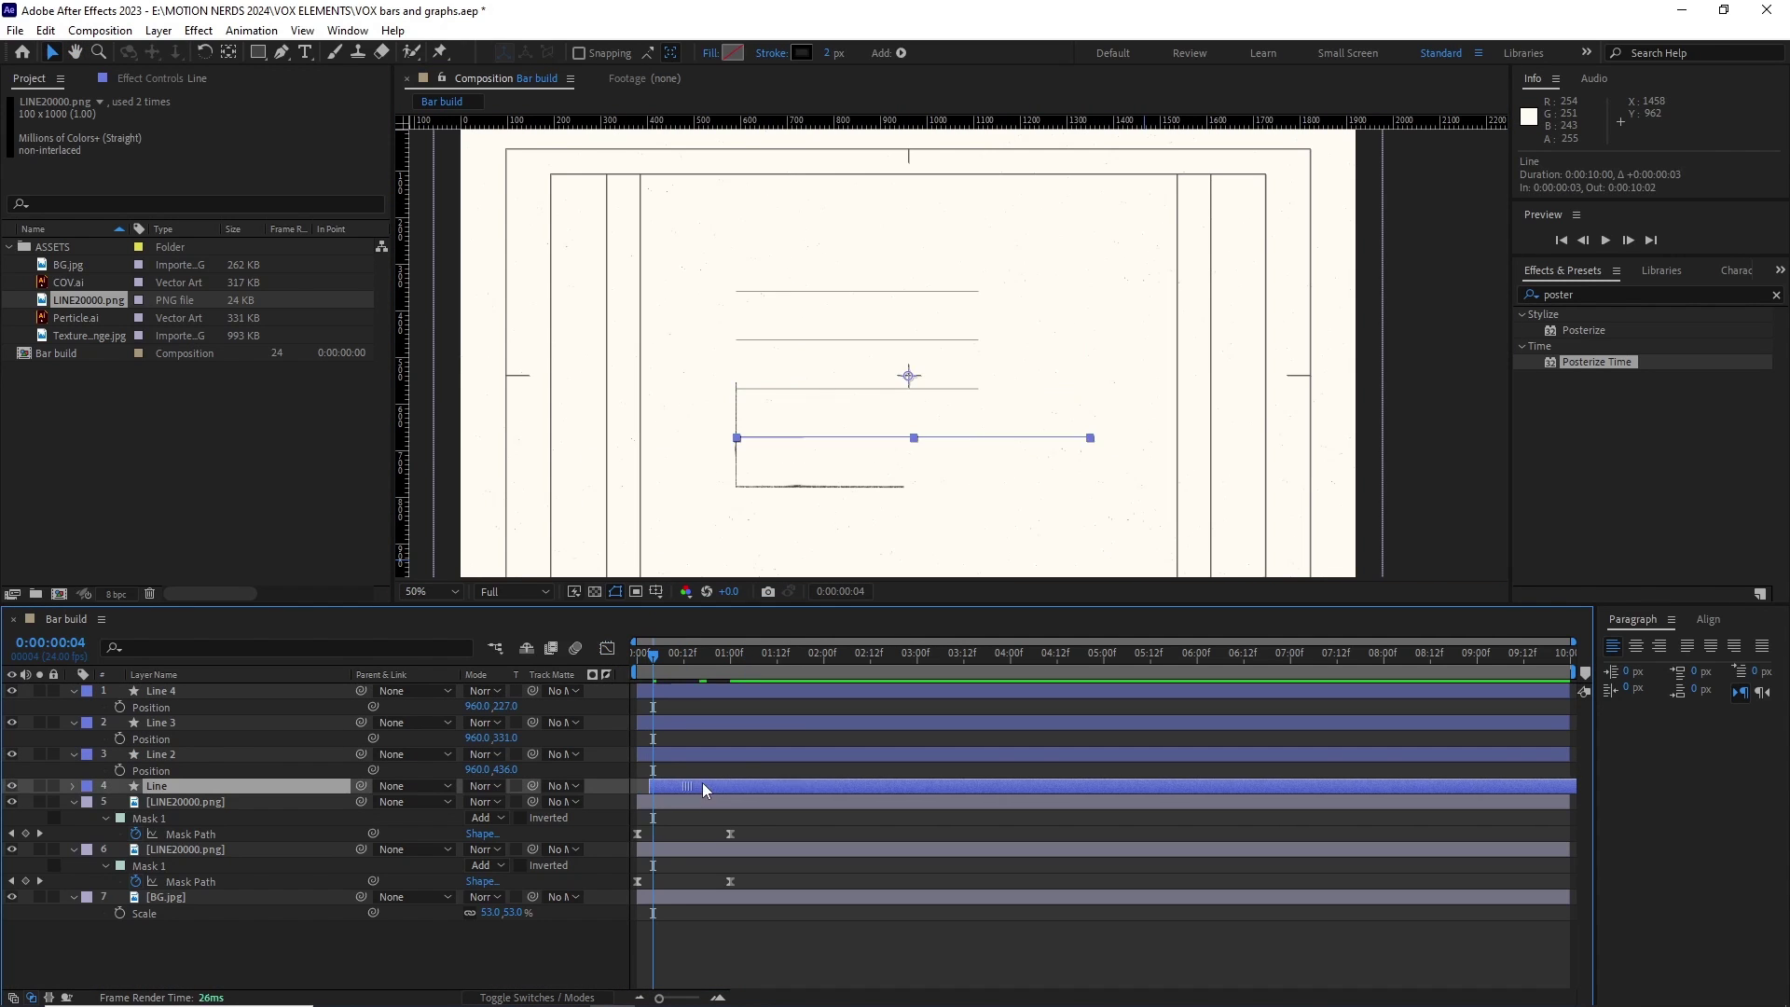
Stagger the four grid line layers four frames apart, starting Line at frame 4 and Line 4 at frame 16.
key("Page_Down")
key("Page_Down")
key("Page_Down")
key("Page_Down")
left_click_drag(703, 786, 814, 691)
key("Page_Down")
key("Page_Down")
key("Page_Down")
key("Page_Down")
key("Page_Down")
key("Page_Down")
key("Page_Down")
key("Page_Down")
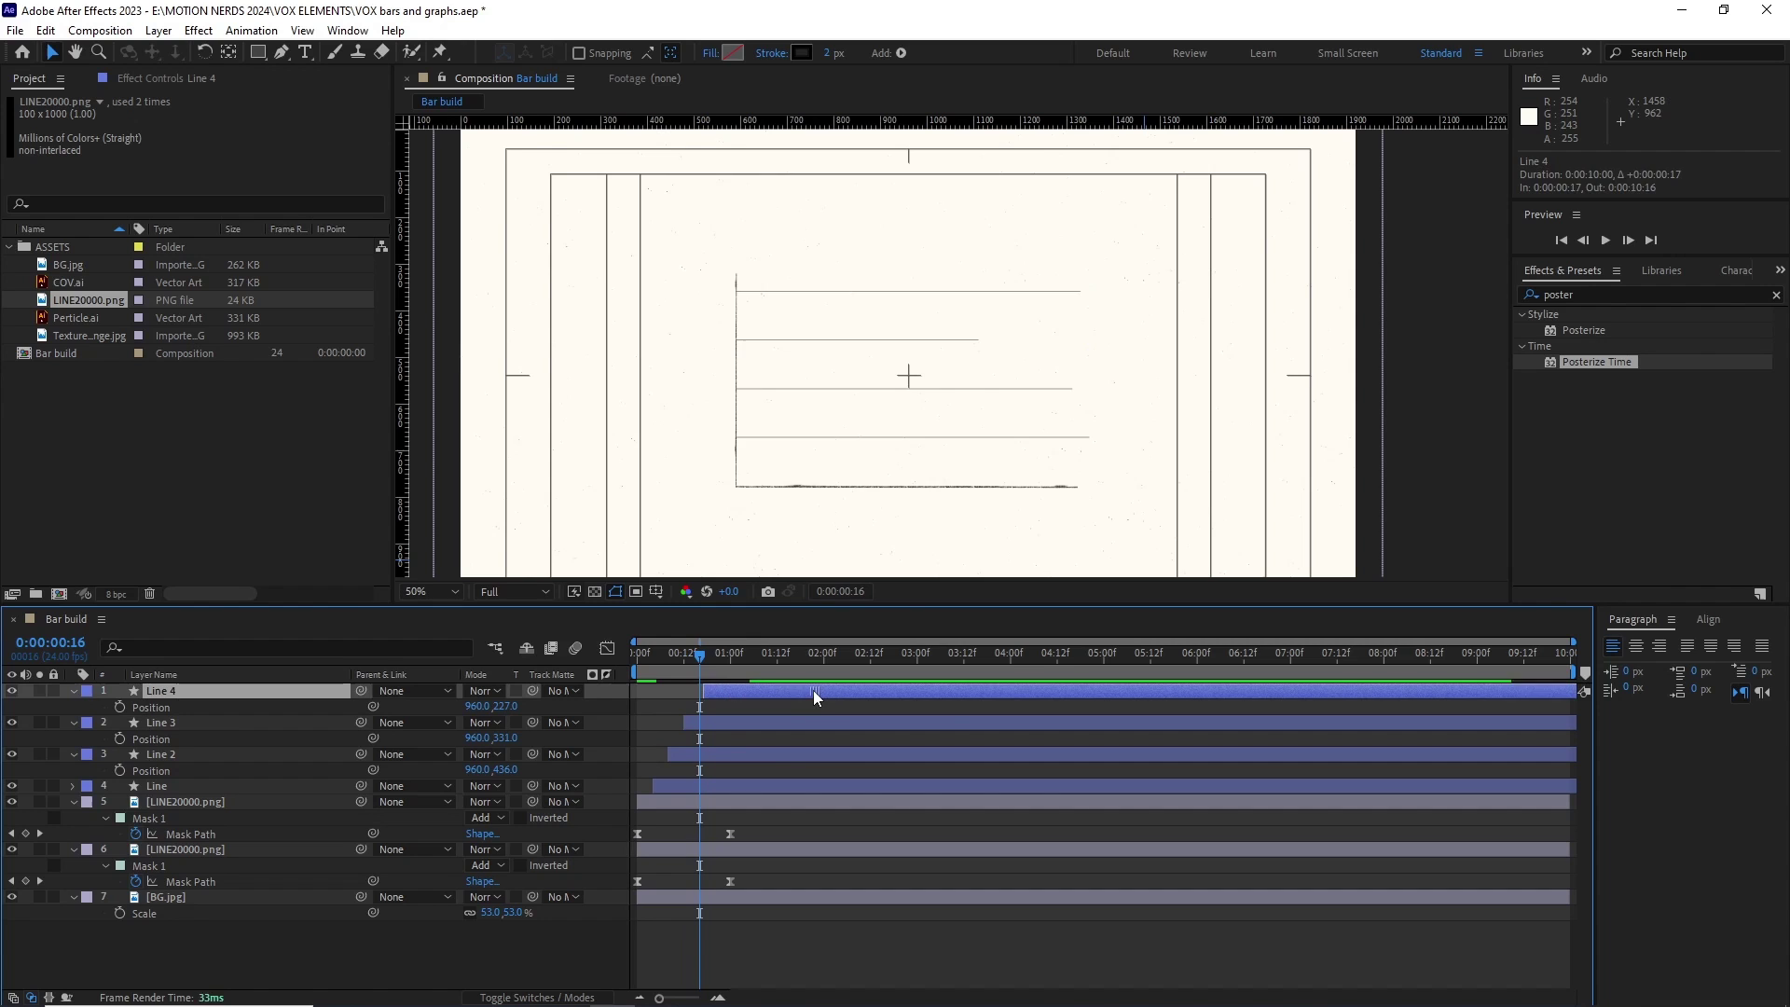
left_click(747, 658)
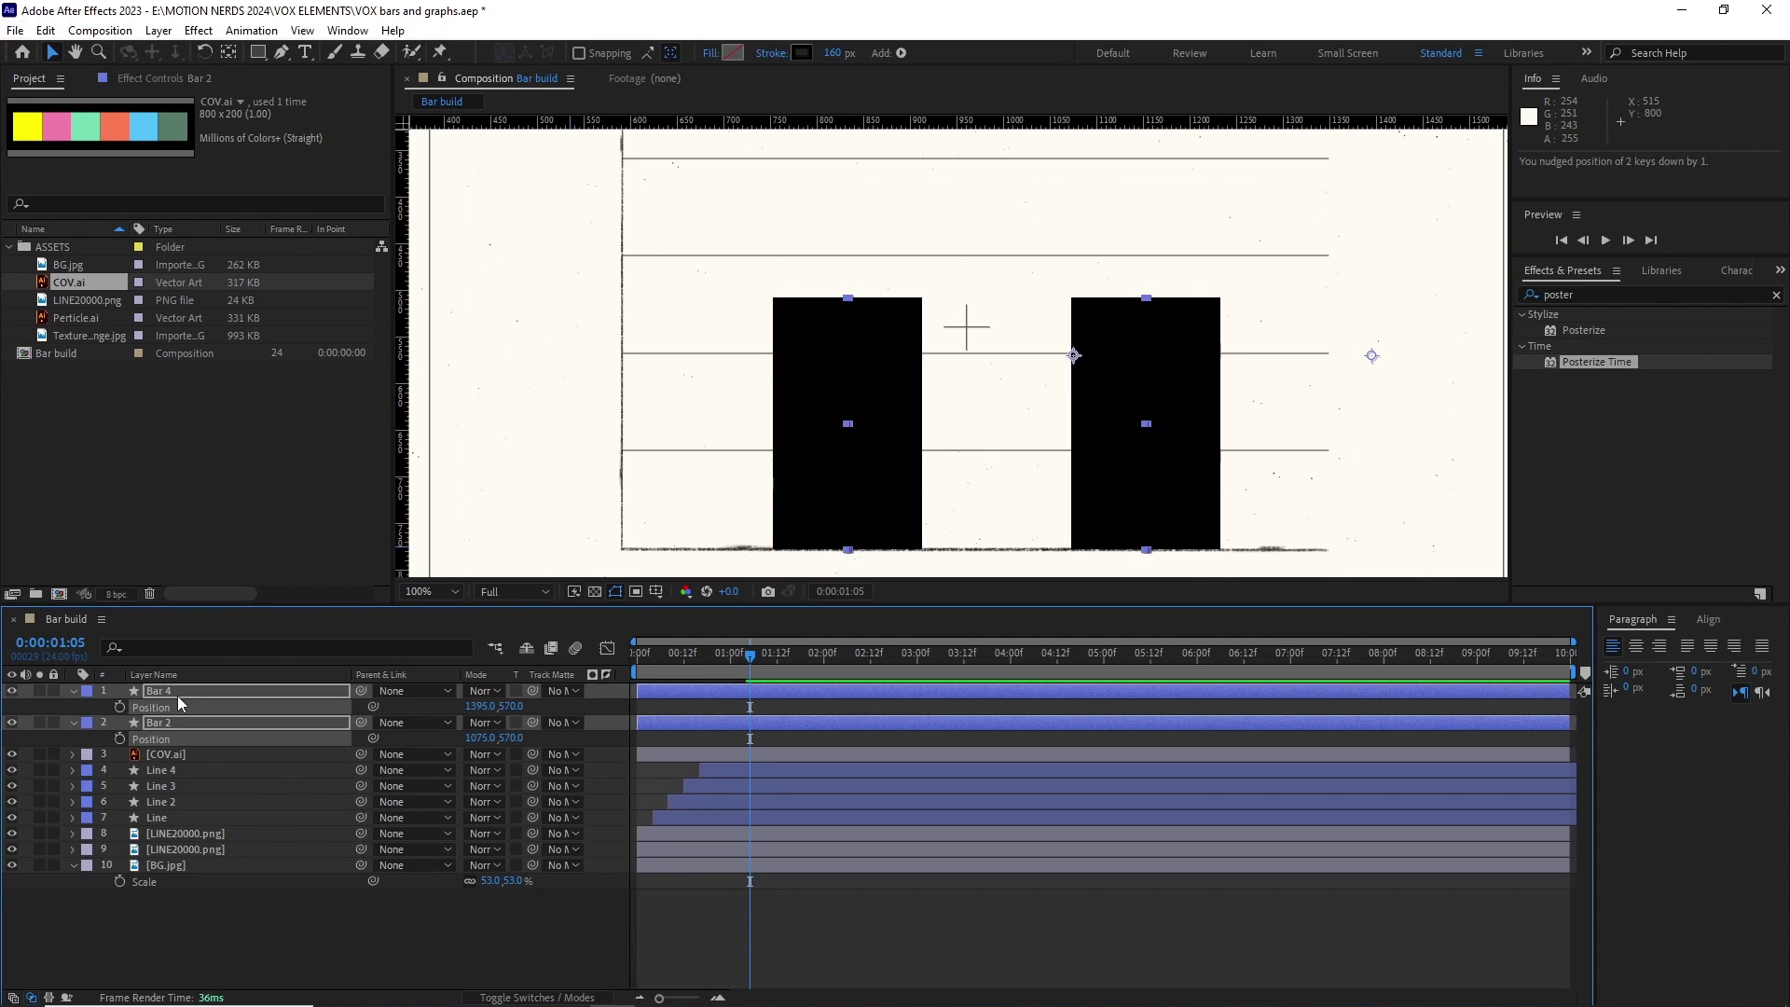
Move the upper path points of the two bars so that Bar 2 is shorter and Bar 4 is taller.
left_click(70, 725)
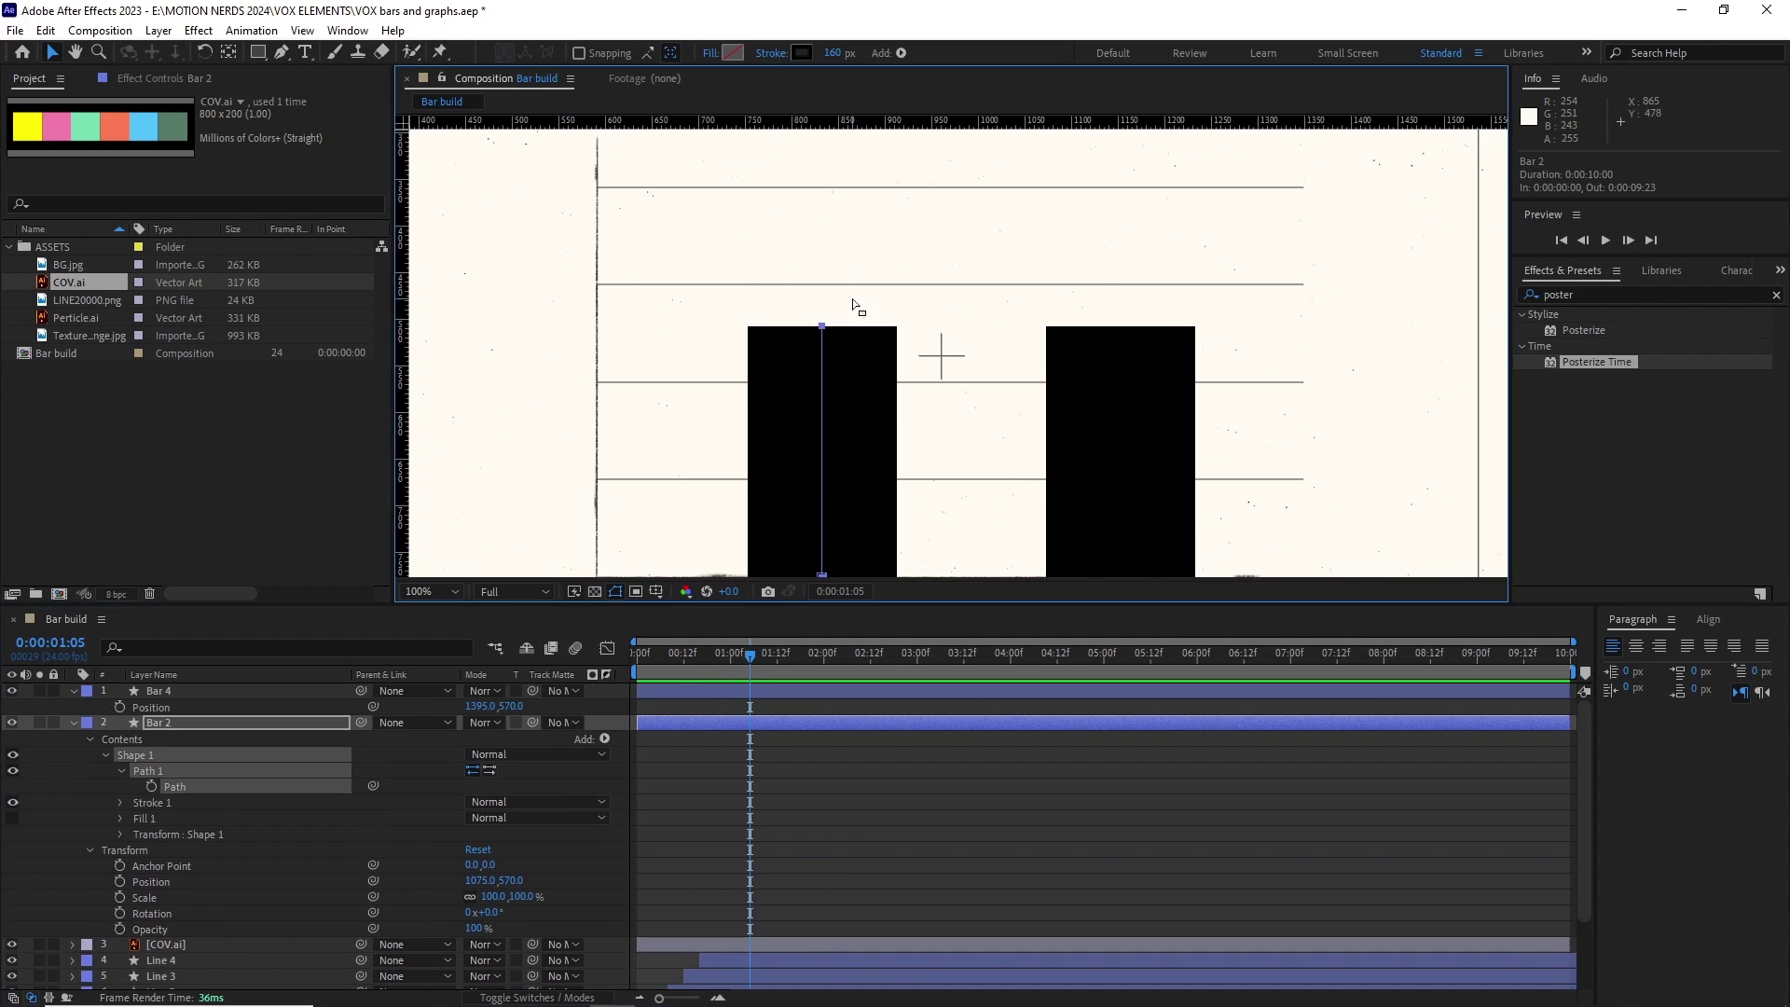
left_click_drag(854, 309, 783, 368)
left_click(1156, 354)
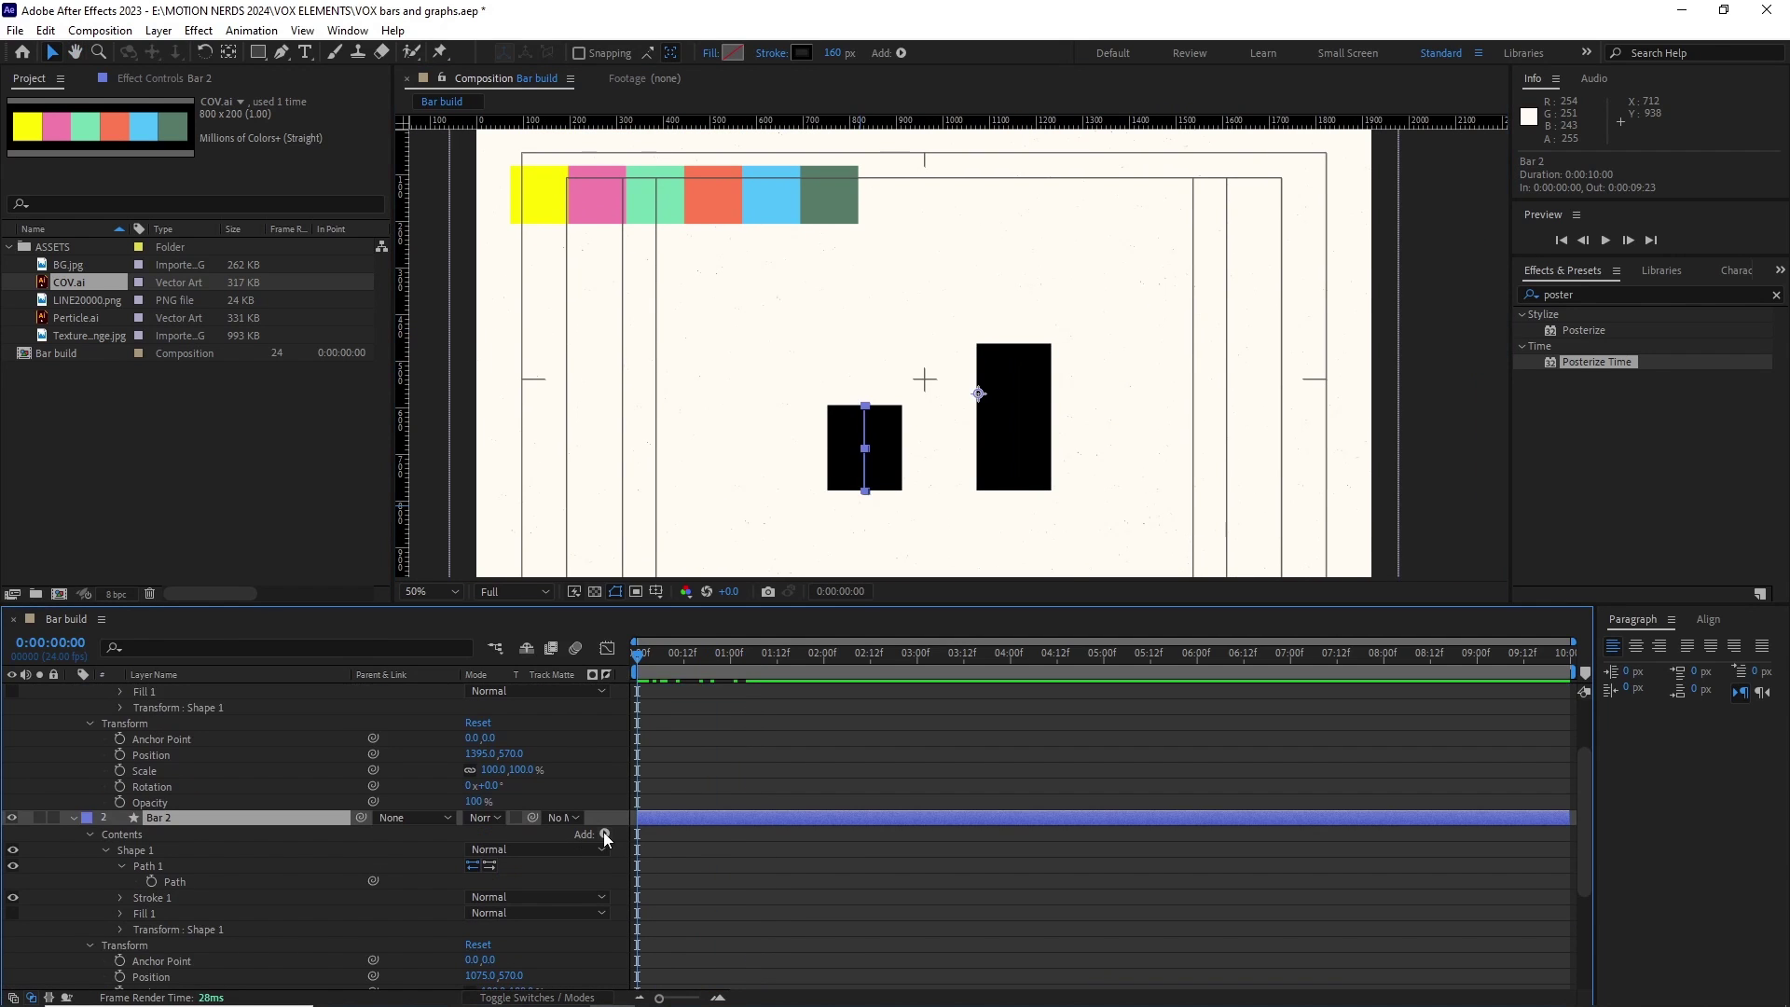
Add Trim Paths to Bar 2 and keyframe its End from 0% at the start to 100% at 0:00:01:00.
left_click(604, 834)
left_click(249, 893)
left_click(104, 945)
scroll(249, 893, "down", 2)
left_click_drag(477, 902, 384, 902)
left_click(137, 902)
left_click_drag(638, 657, 731, 686)
Easy-ease Bar 2's two End keyframes and pull the incoming handle in the speed graph for a fast start and slow finish.
left_click_drag(749, 881, 634, 932)
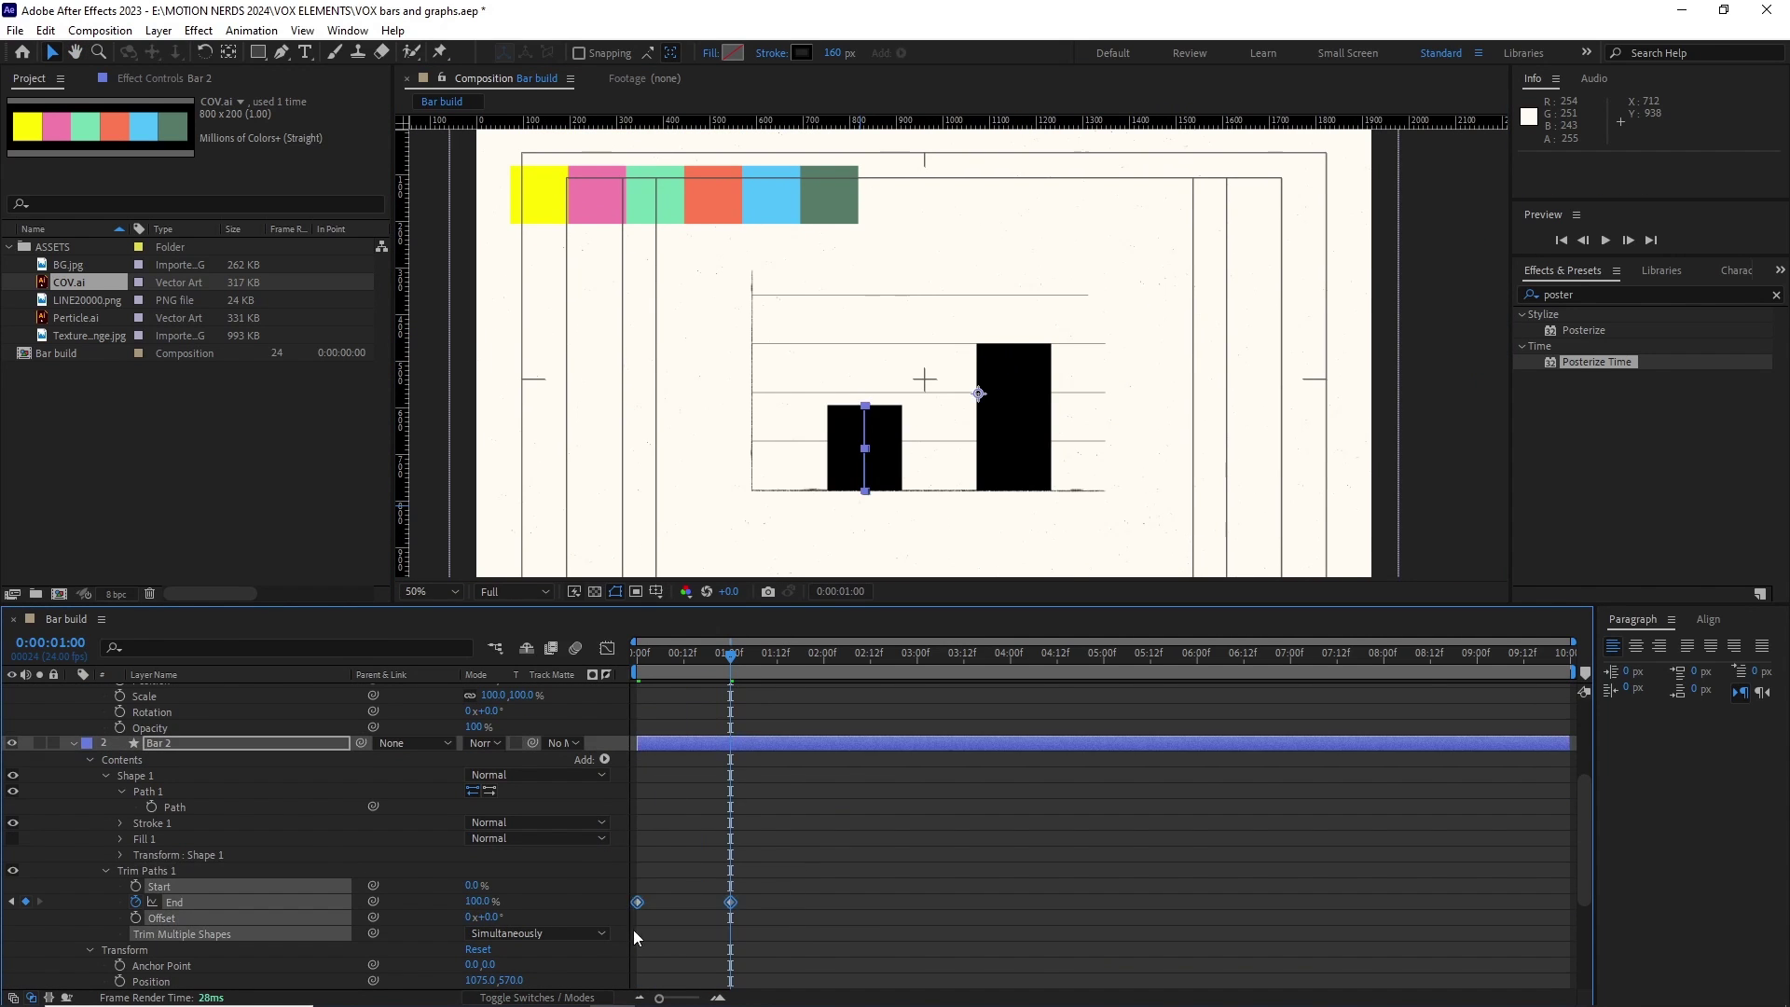
key("F9")
left_click(607, 648)
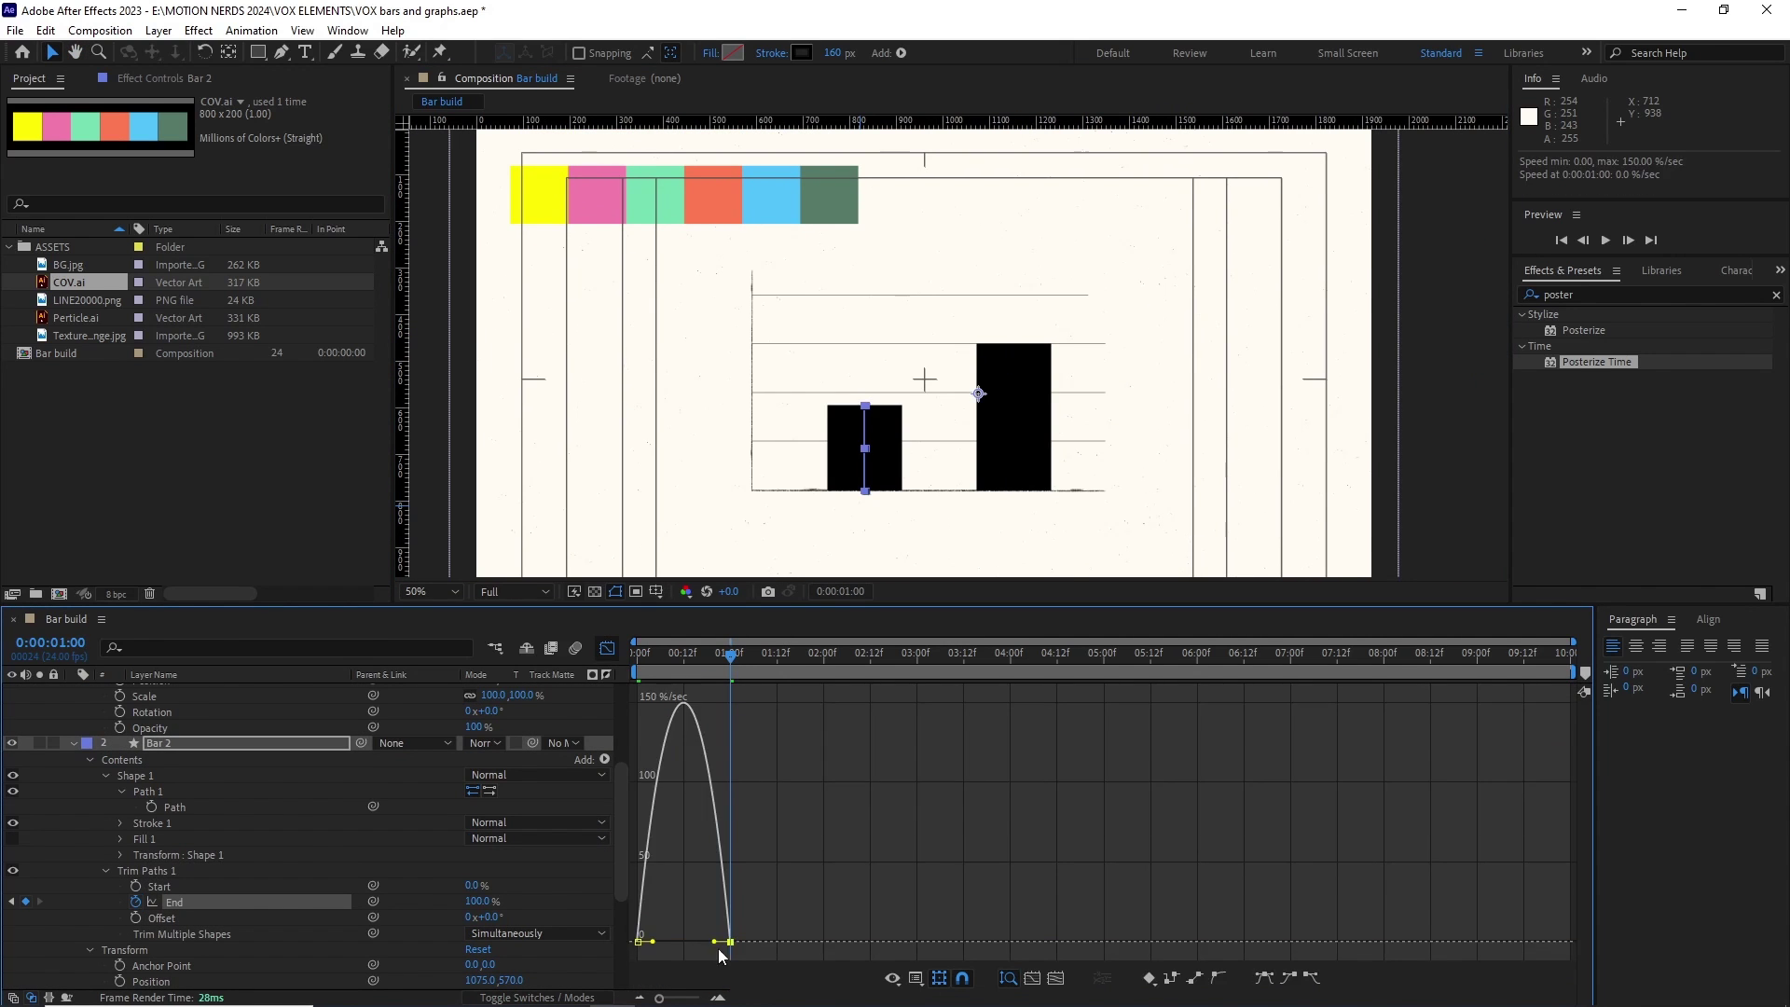
left_click_drag(719, 949, 653, 680)
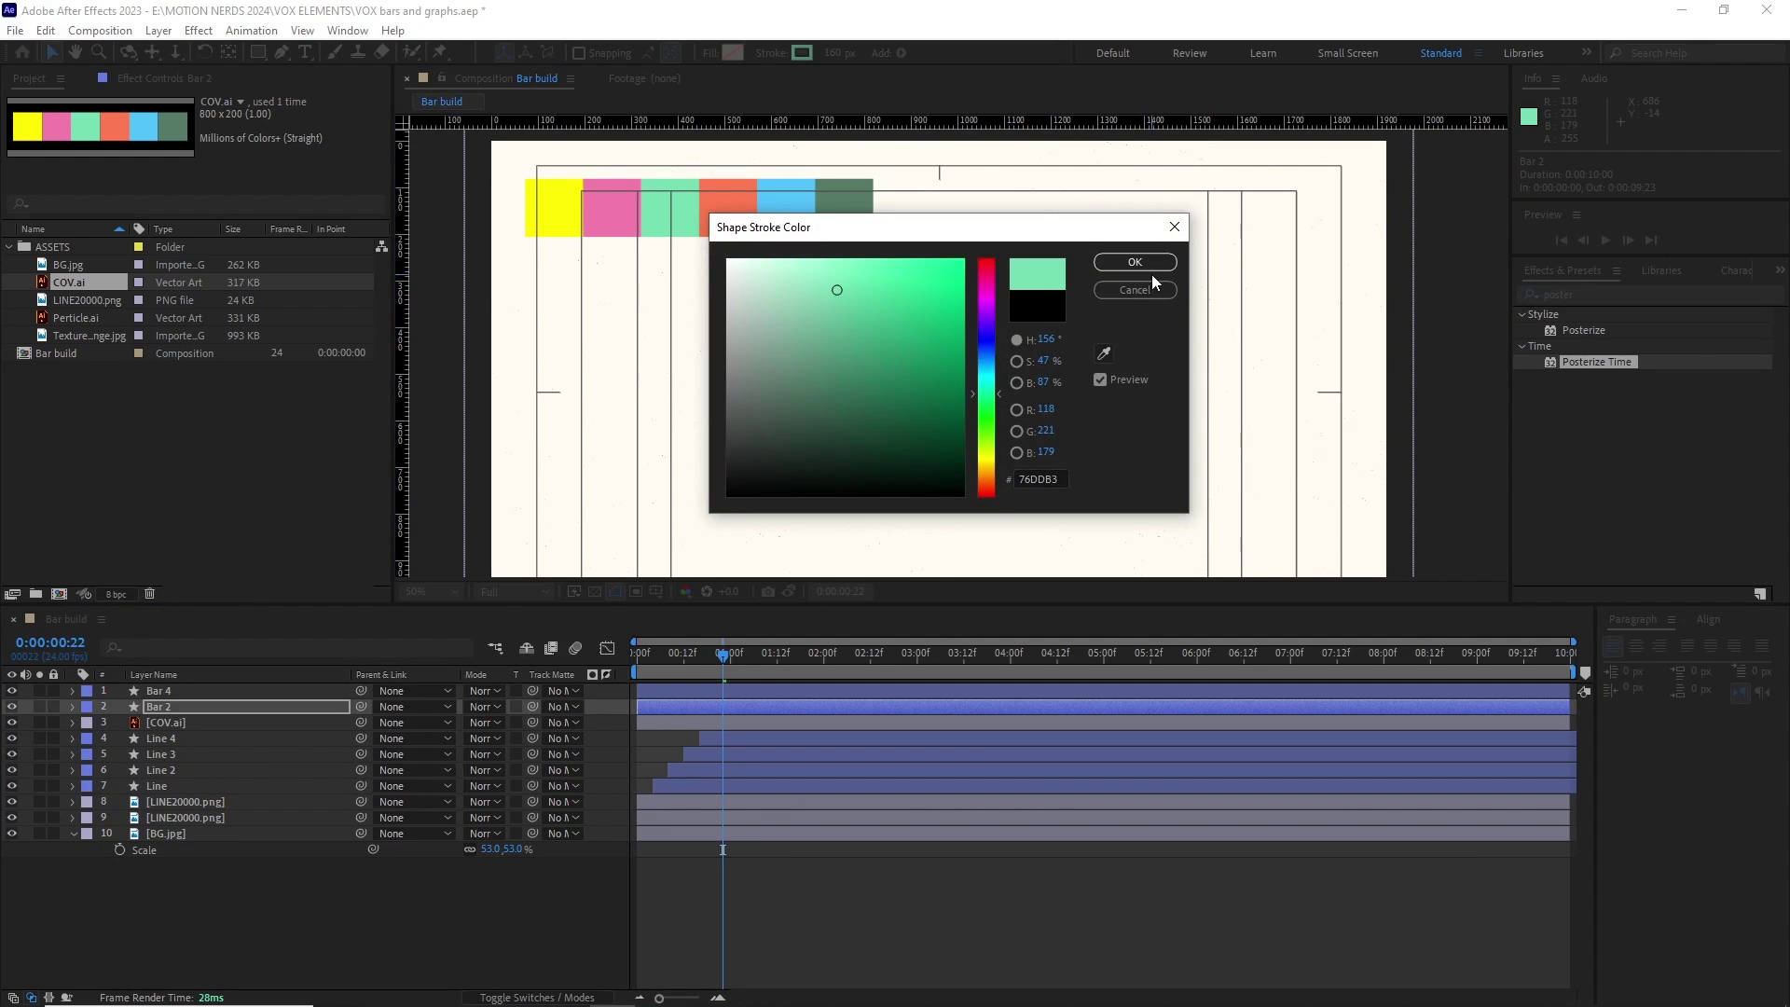
Set Bar 2's stroke colour to the palette's green, 76DDB3, and scrub through the bar animation.
left_click(1139, 264)
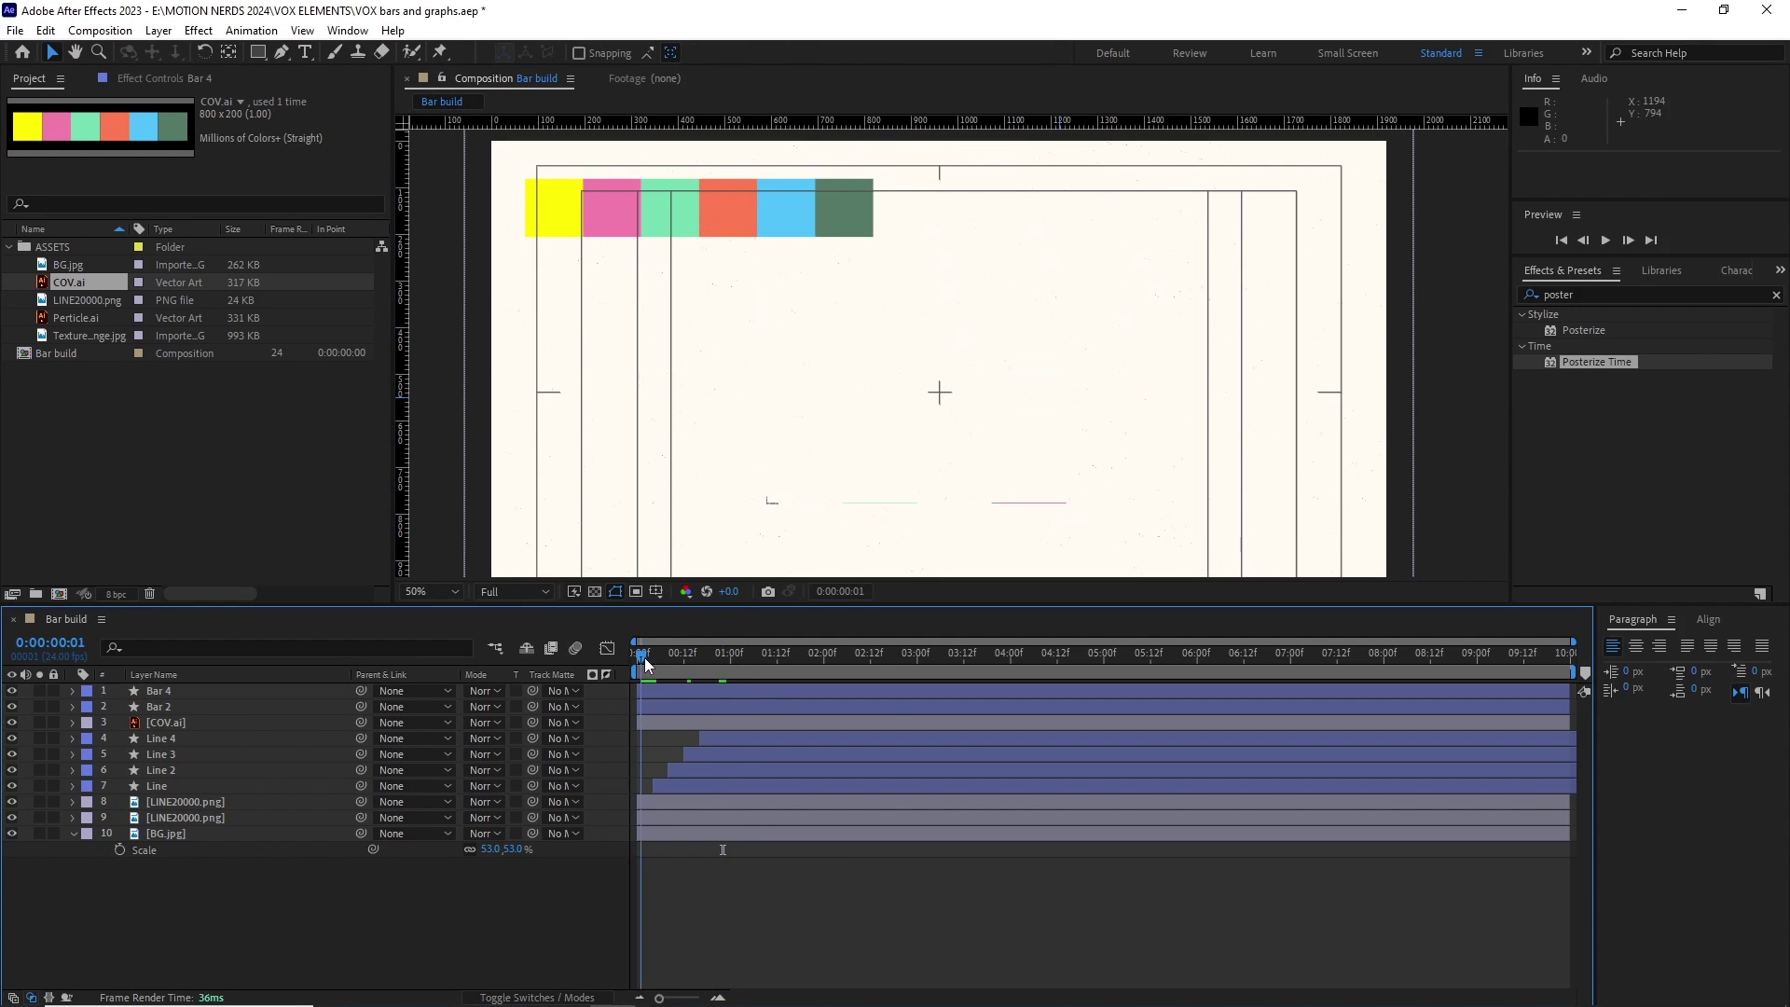
left_click_drag(646, 663, 828, 683)
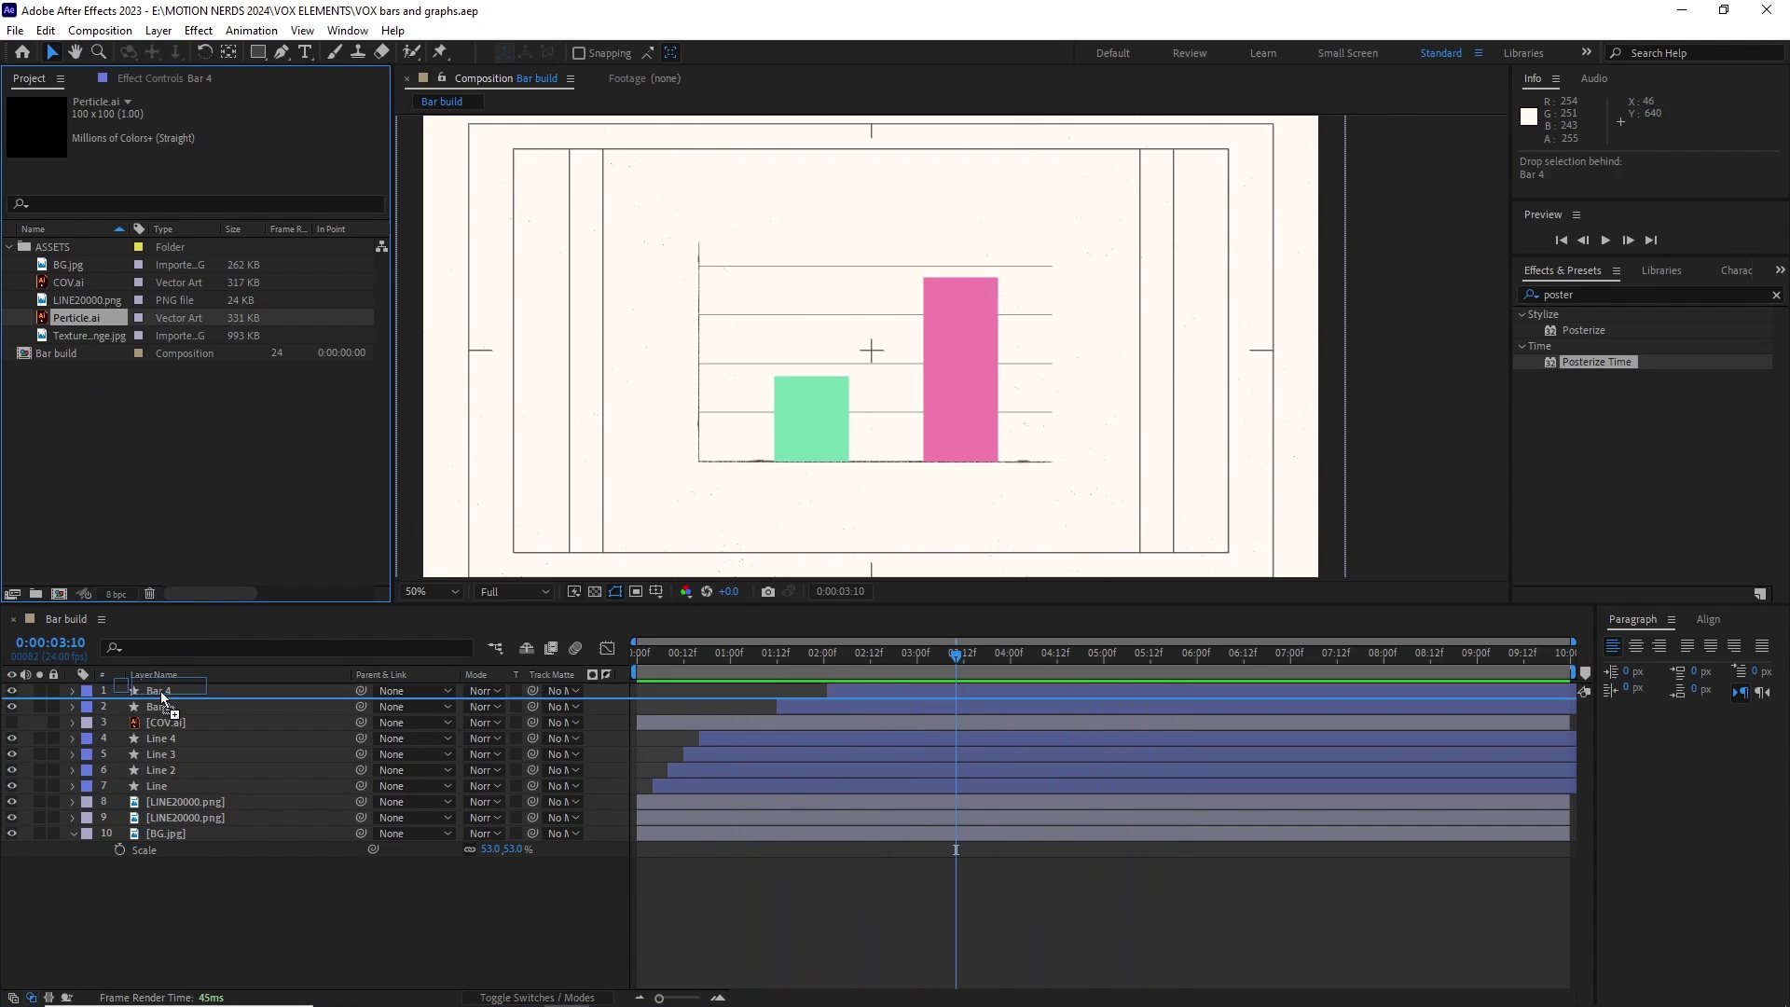
Add Perticle.ai as the uppermost layer, scale it down and place it just above the pink bar.
scroll(885, 431, "down", 2)
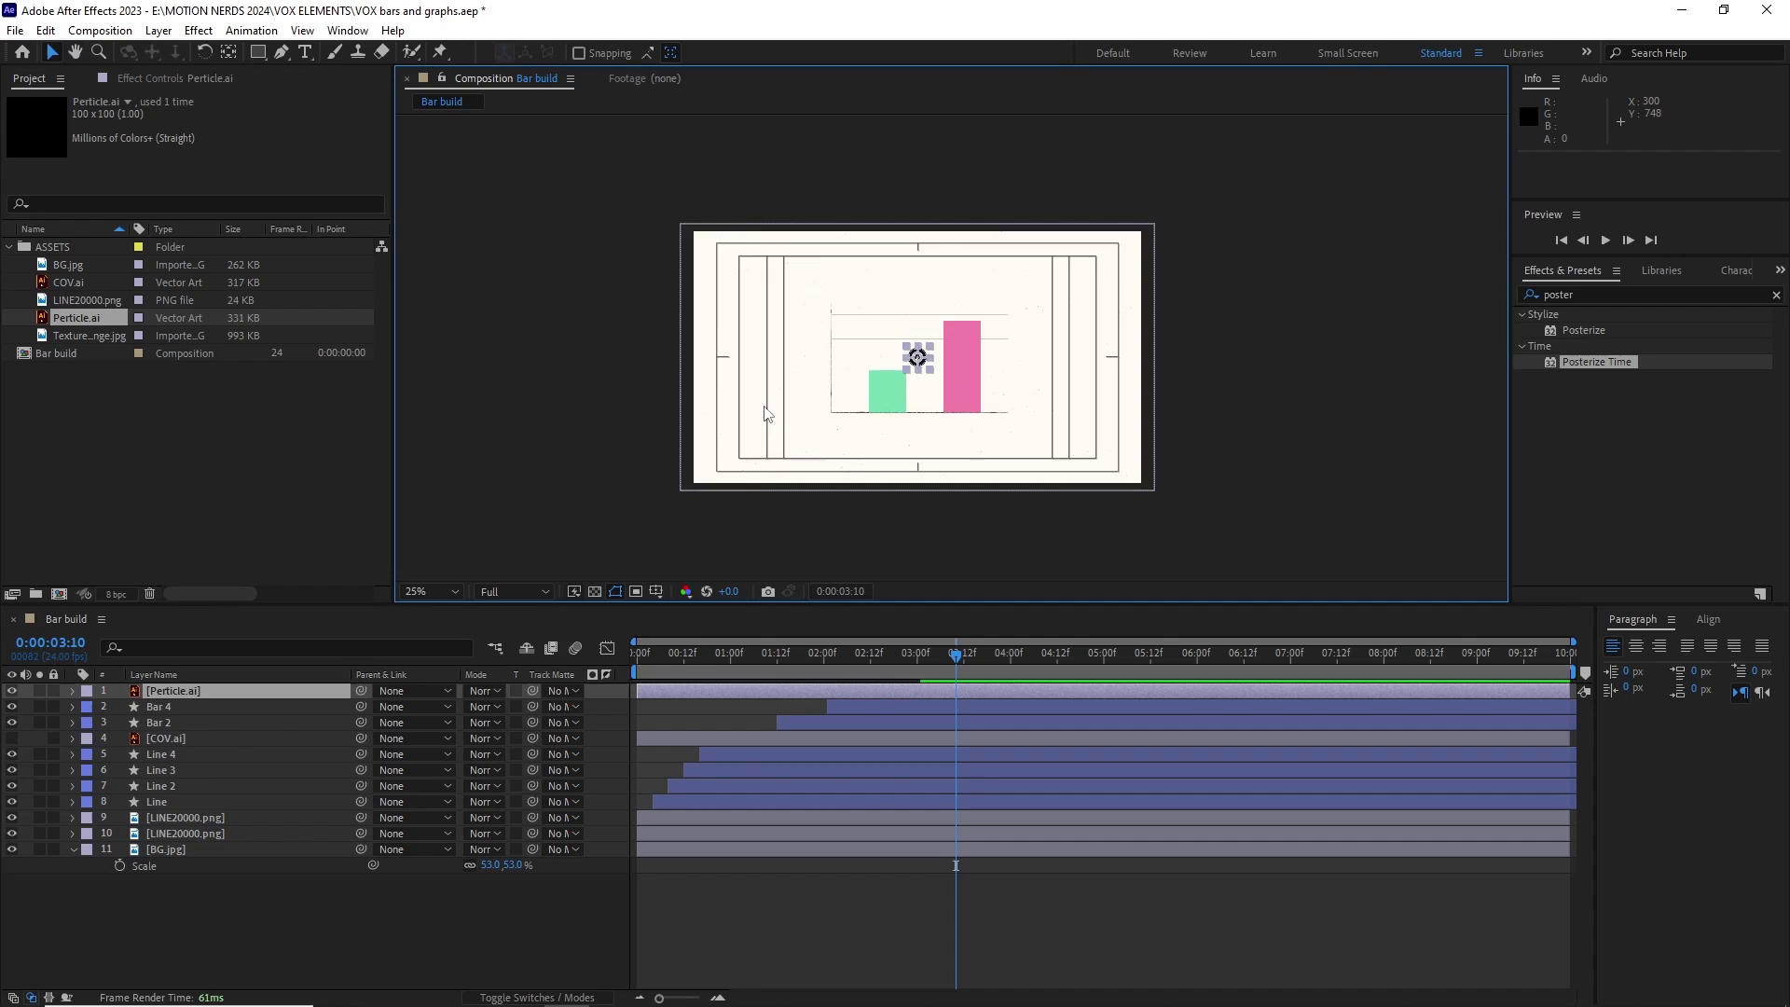
scroll(885, 431, "up", 2)
left_click_drag(847, 362, 932, 369)
key("s")
left_click_drag(511, 707, 492, 707)
left_click(932, 369)
Start the Perticle.ai layer at 0:00:03:01, in line with Bar 4's last End keyframe.
left_click_drag(955, 656, 920, 676)
left_click(919, 722)
key("u")
left_click(918, 690)
key("bracketleft")
Keyframe the particle's position so it drops from above the pink bar to its base, Y 743, between 0:00:03:01 and 0:00:03:08.
key("p")
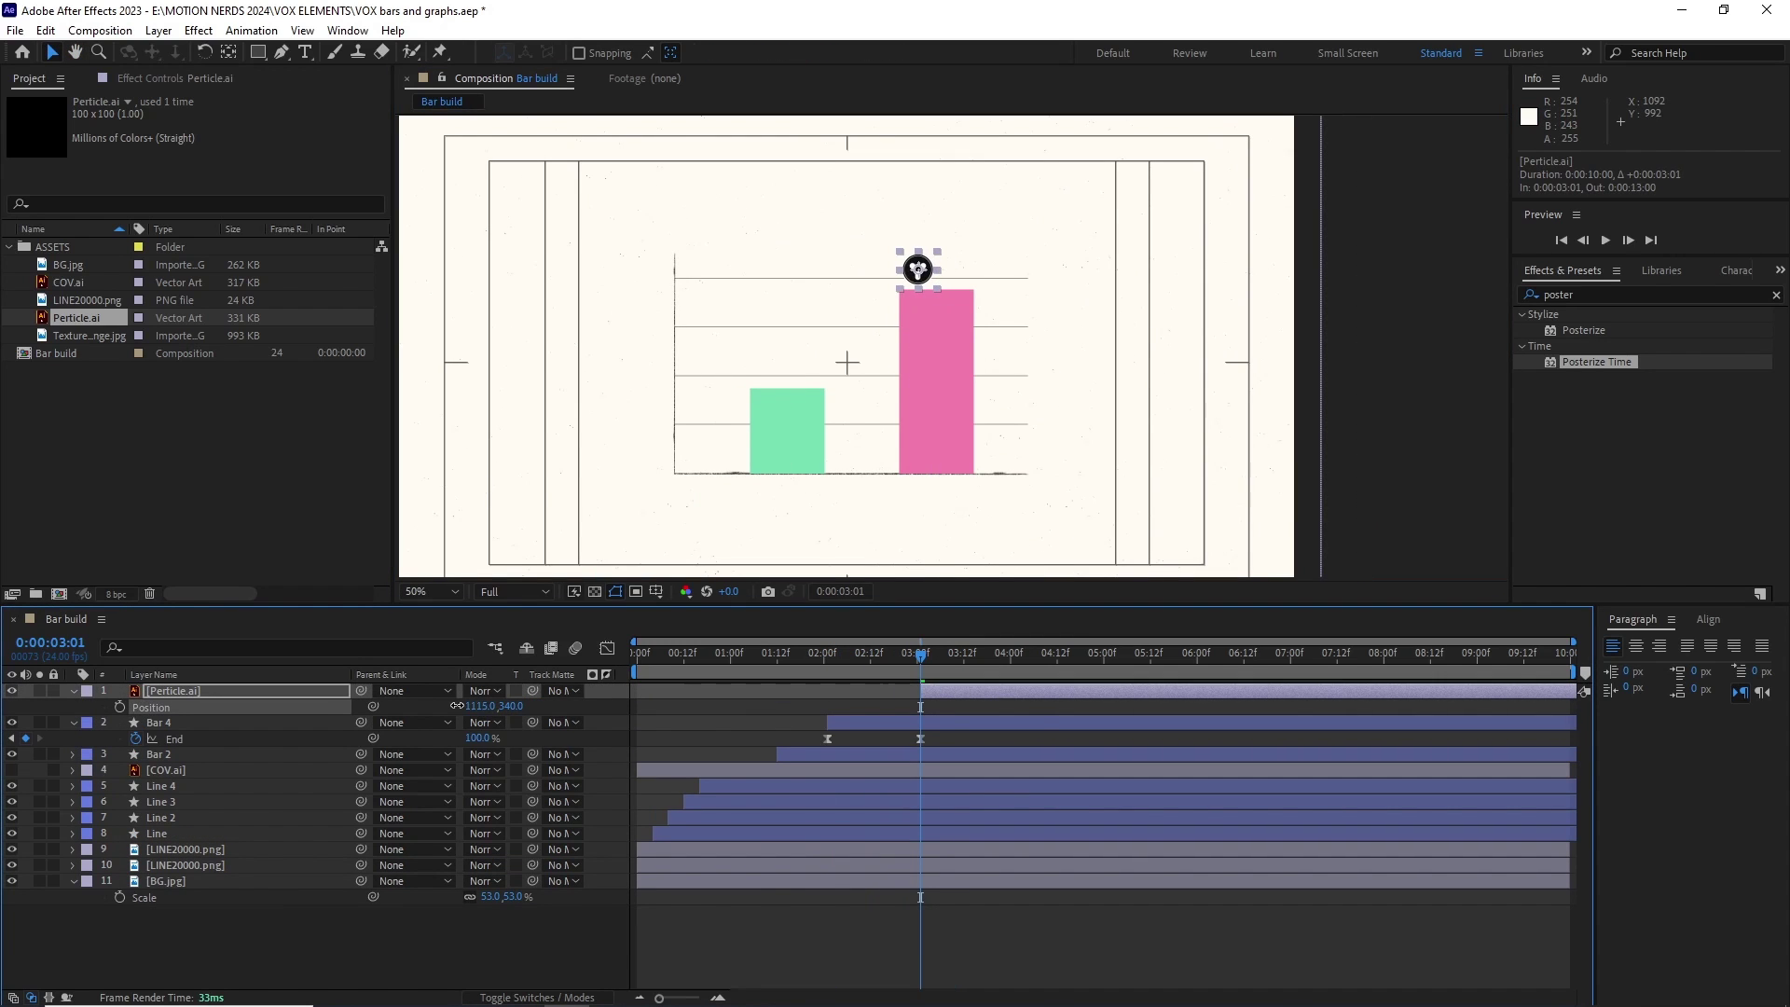
left_click_drag(934, 261, 945, 554)
scroll(934, 448, "up", 2)
Duplicate the particle, shift the copy's Position keyframes right to X 1185 and the original's left to X 1112.
left_click(974, 691)
key("ctrl+d")
left_click(322, 707)
key("shift+Right")
key("shift+Right")
key("shift+Right")
key("shift+Right")
key("shift+Right")
key("shift+Right")
key("shift+Right")
left_click(331, 738)
key("Left")
key("Left")
key("Left")
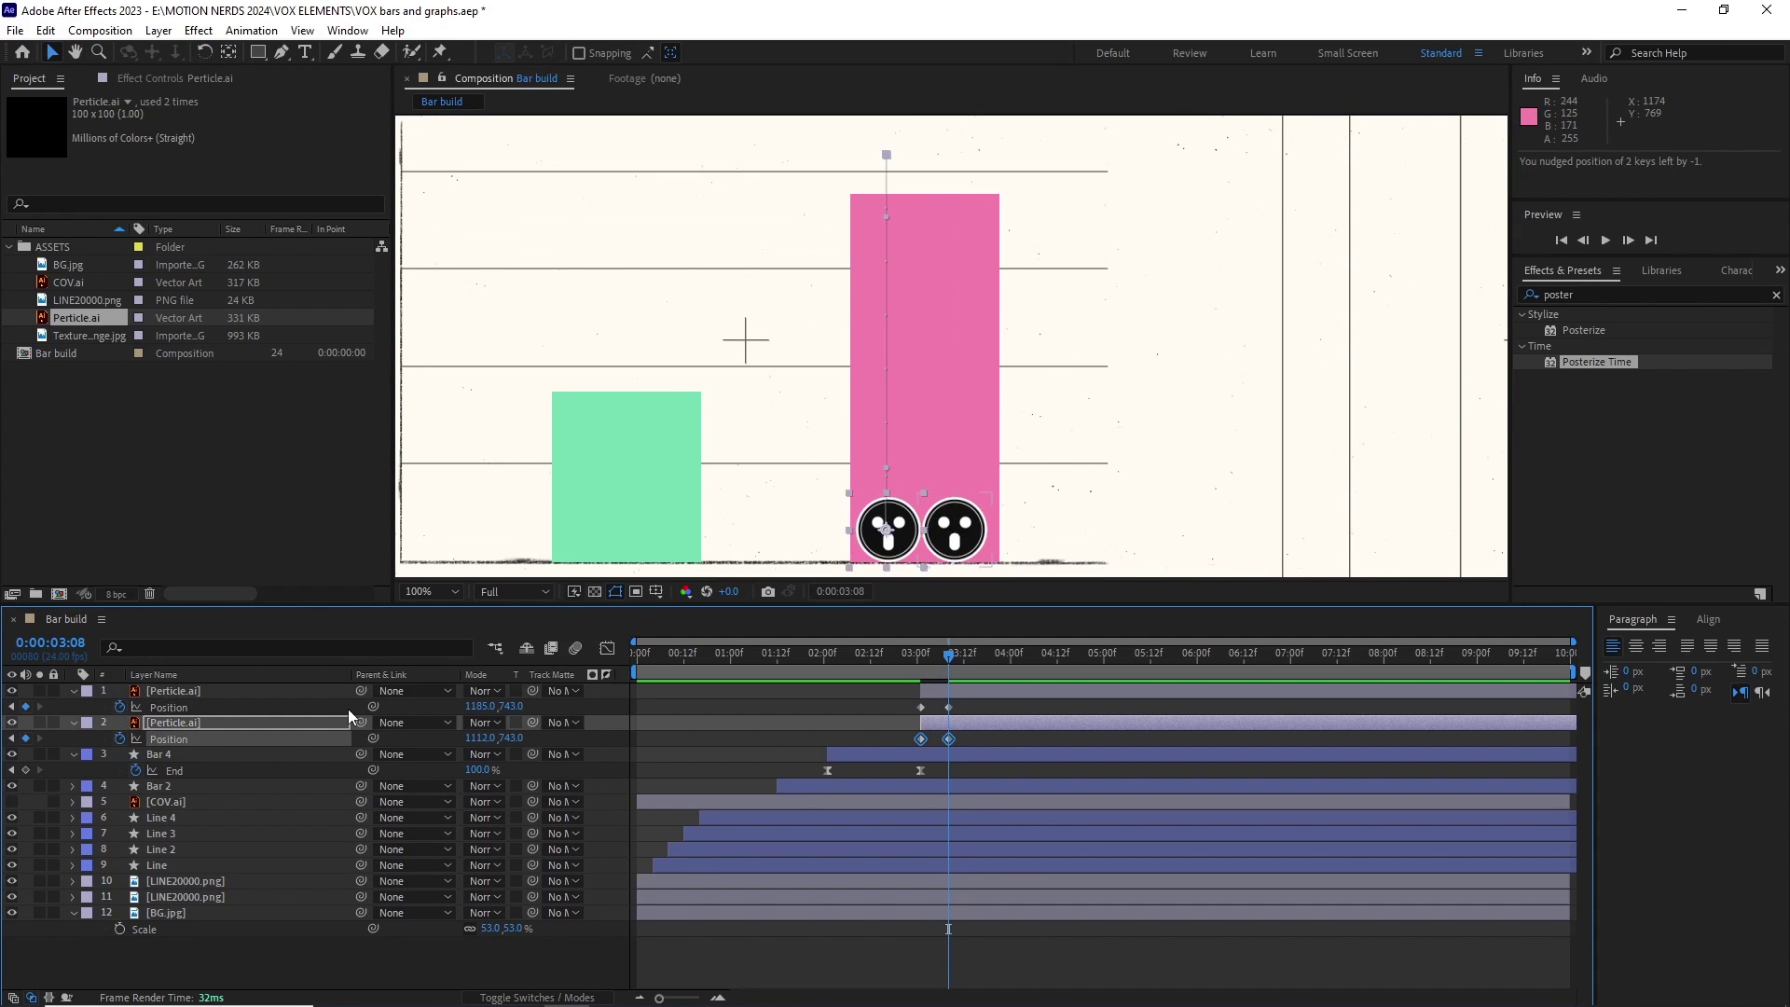
Shift the right-hand particle left, duplicate it and move the new copy's Position keyframes right to X 1197.
left_click(164, 707)
key("shift+Left")
key("shift+Left")
key("shift+Left")
key("Right")
key("Right")
key("Right")
key("ctrl+d")
key("shift+Right")
key("shift+Right")
key("shift+Right")
key("shift+Right")
Nudge the middle particle's Position keyframes left to X 1128.
left_click(193, 738)
key("shift+Left")
key("shift+Left")
key("shift+Left")
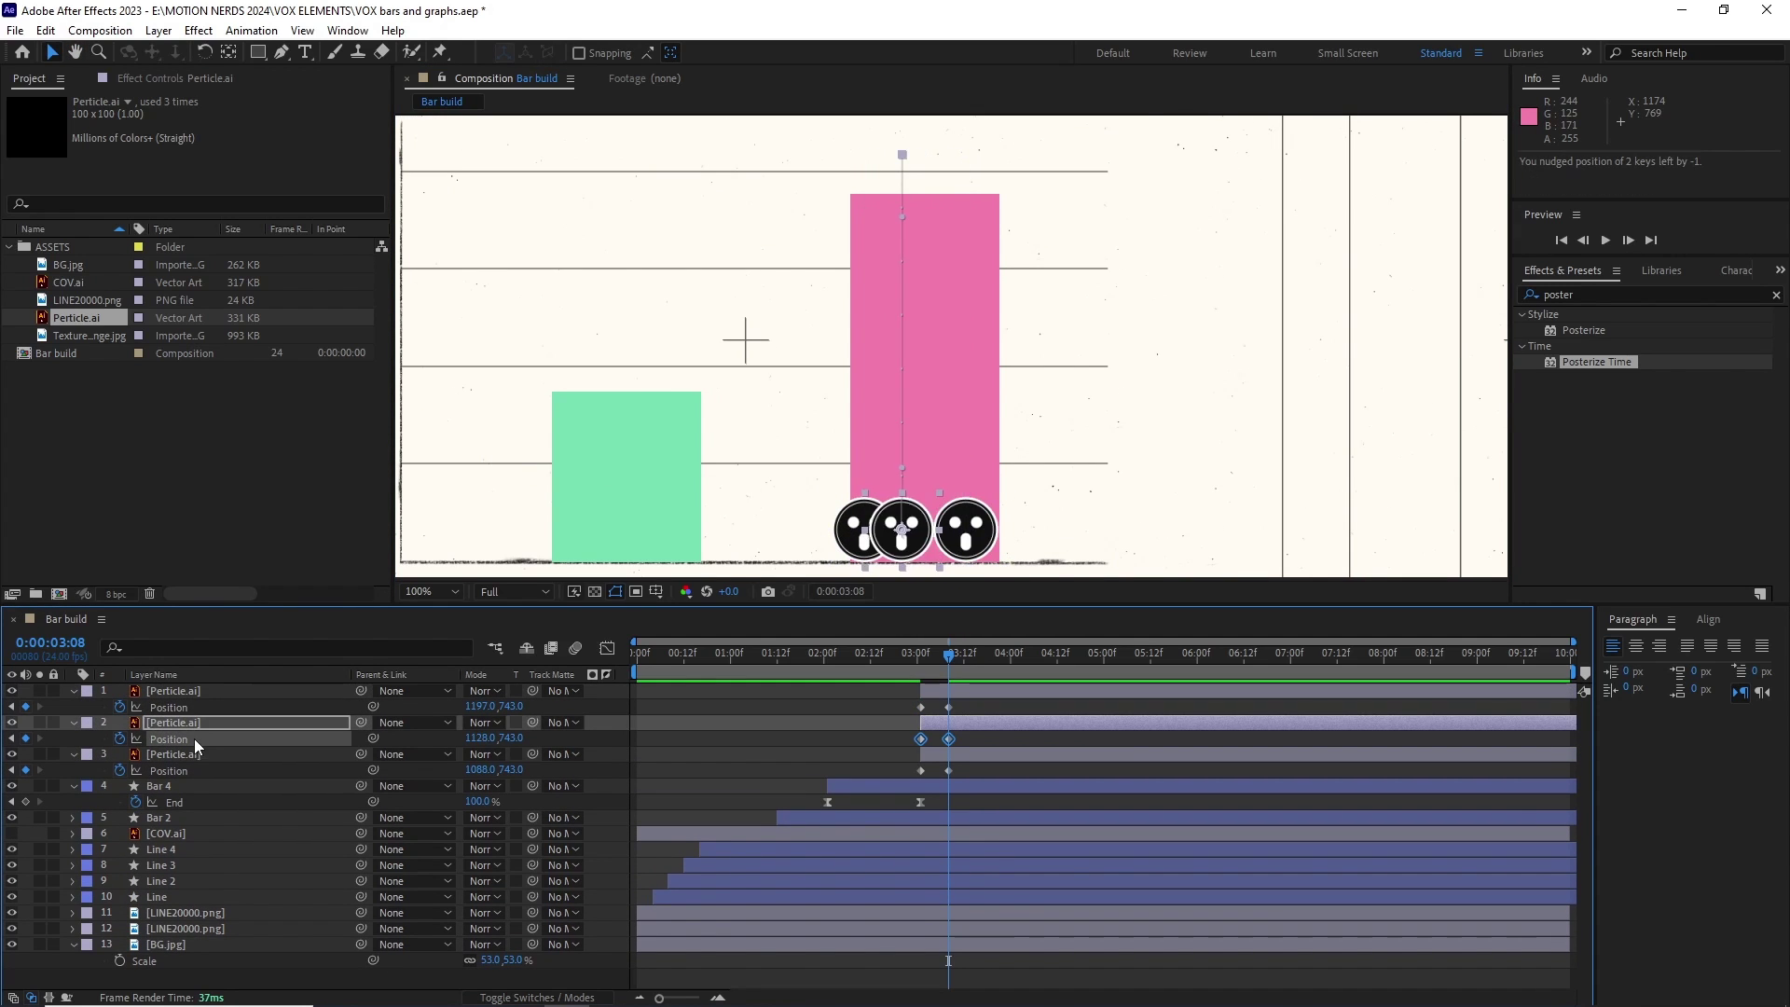
Move the leftmost particle's Position keyframes to X 1058.5 so the three particles sit side by side.
scroll(933, 549, "up", 1)
left_click(250, 772)
key("shift+Left")
key("shift+Left")
key("shift+Left")
key("shift+Left")
key("shift+Left")
key("shift+Left")
key("Right")
scroll(870, 529, "down", 1)
Duplicate the right-hand bottom-row particle and raise the copy's Position keyframes to Y 674 to start a second row.
left_click(946, 691)
key("ctrl+d")
key("u")
left_click(321, 708)
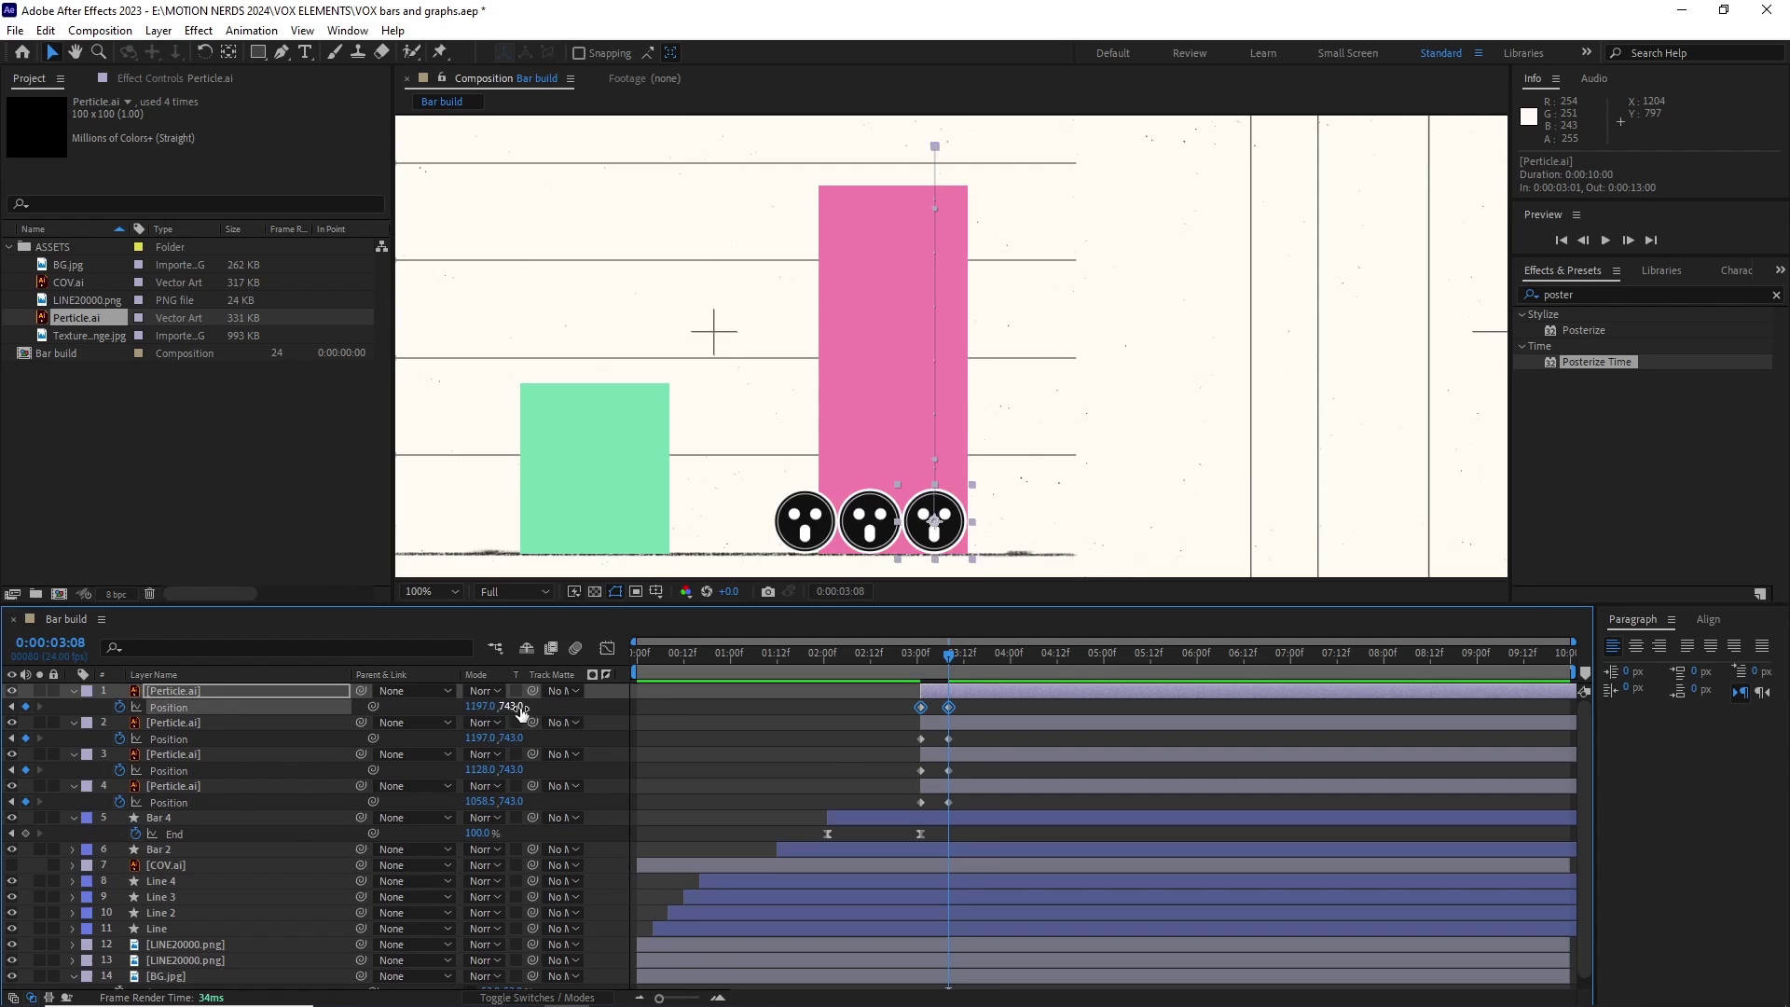
key("shift+Up")
key("shift+Up")
key("shift+Up")
key("shift+Up")
key("shift+Up")
key("shift+Up")
key("shift+Up")
key("Down")
scroll(927, 468, "up", 1)
scroll(904, 399, "down", 1)
Duplicate the second-row particle and shift the copy's Position keyframes left to X 1128.
key("ctrl+d")
left_click(448, 708)
key("shift+Left")
key("shift+Left")
key("shift+Left")
key("shift+Left")
key("shift+Left")
key("shift+Left")
key("shift+Left")
scroll(918, 404, "up", 1)
scroll(868, 487, "down", 1)
Duplicate the left second-row particle and move the copy's Position keyframes up and right to 1177, 607.5.
key("ctrl+d")
key("shift+Up")
key("shift+Up")
key("shift+Up")
key("shift+Up")
key("shift+Up")
key("shift+Up")
key("shift+Up")
key("shift+Up")
key("shift+Up")
key("shift+Right")
key("shift+Right")
key("shift+Right")
key("shift+Right")
key("shift+Right")
key("shift+Down")
key("shift+Down")
key("Down")
key("Down")
key("Left")
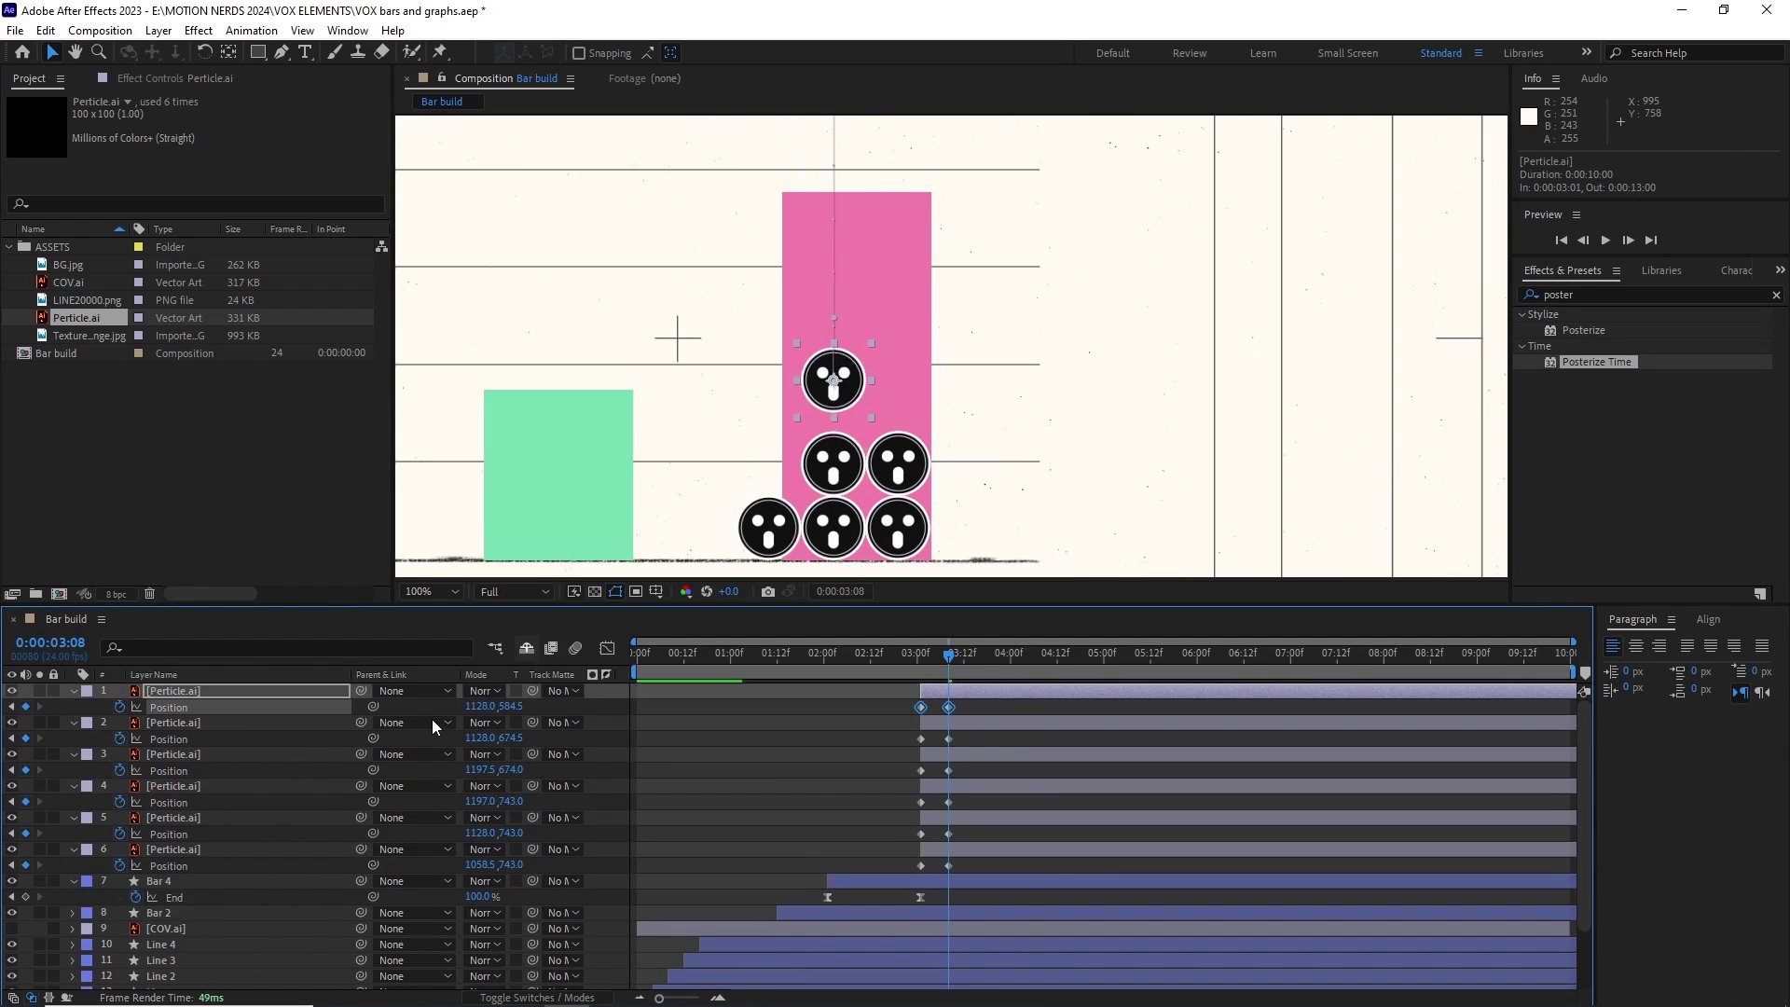
scroll(869, 445, "up", 1)
key("Down")
scroll(845, 460, "down", 1)
Duplicate the third-row particle and move the copy's Position keyframes up and right to 1200, 542.5.
key("ctrl+d")
left_click(464, 706)
key("shift+Up")
key("shift+Up")
key("shift+Up")
key("shift+Up")
key("shift+Up")
key("shift+Up")
key("shift+Up")
key("shift+Right")
key("shift+Right")
key("Right")
key("Right")
key("Right")
key("Down")
key("Down")
key("Down")
key("Down")
key("Down")
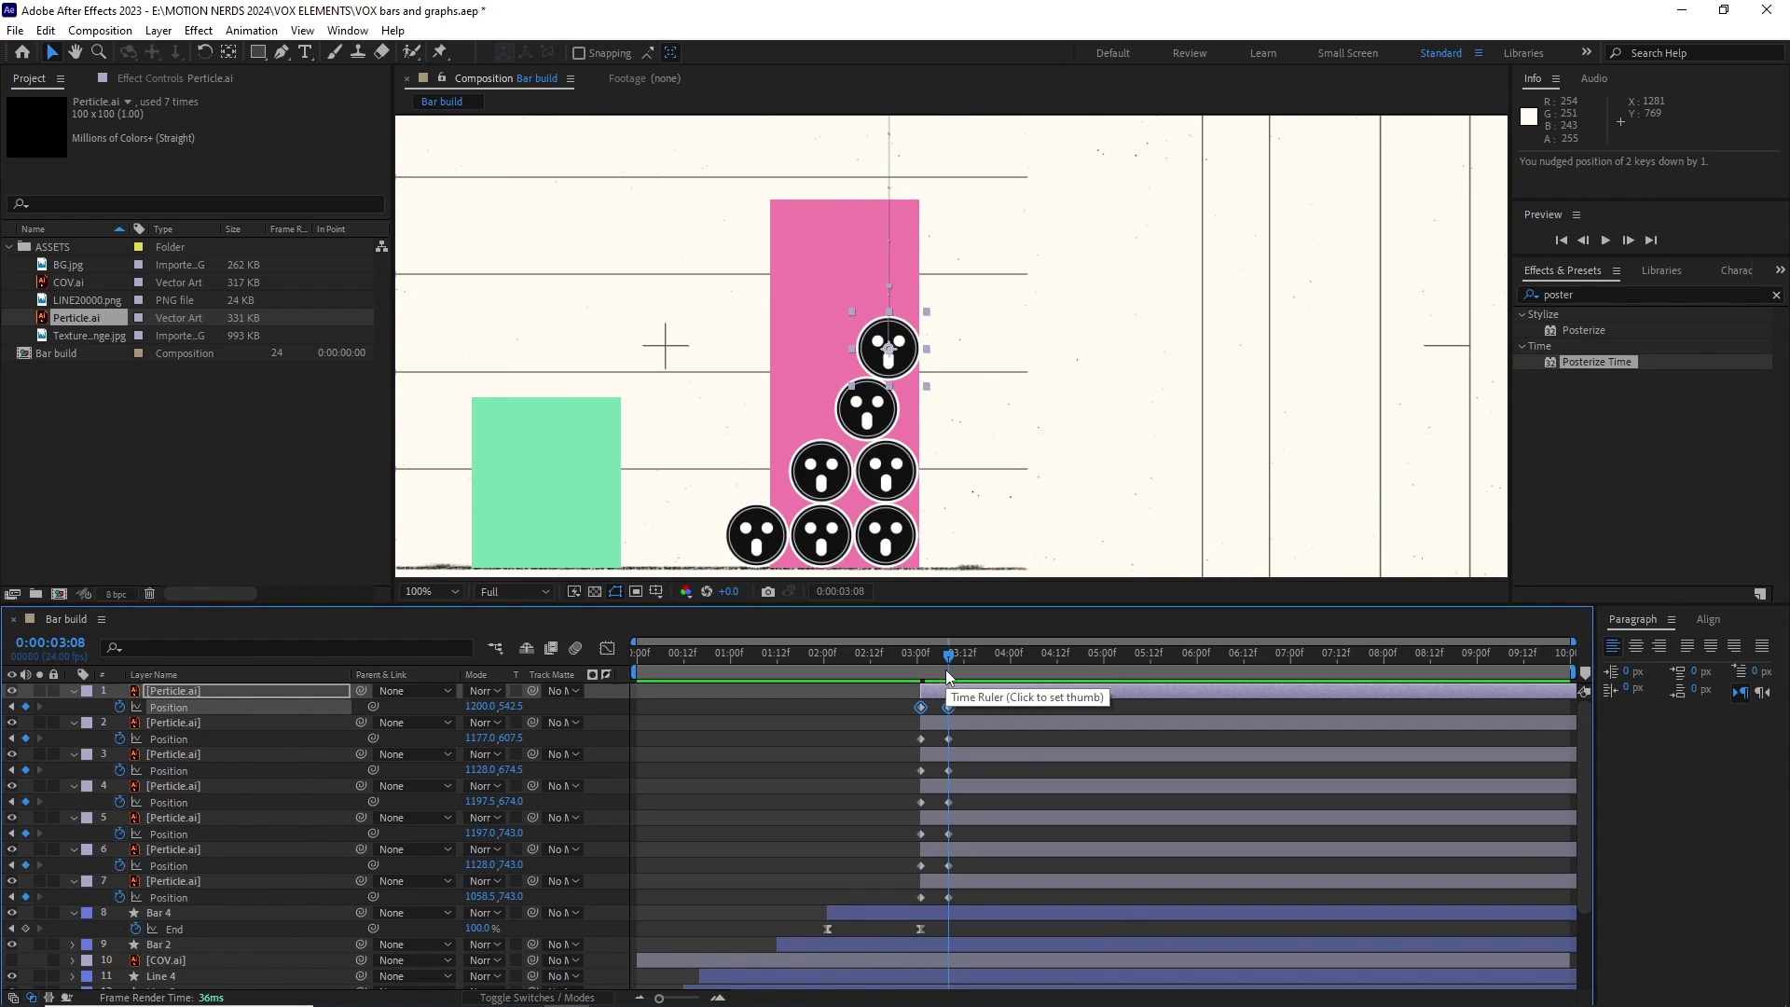
Duplicate the fourth-row particle and raise the copy's Position keyframes to Y 473.5.
key("ctrl+d")
left_click(322, 708)
key("shift+Up")
key("shift+Up")
key("shift+Up")
key("shift+Up")
key("shift+Up")
key("shift+Up")
key("shift+Up")
key("Down")
scroll(886, 317, "up", 1)
Duplicate the left second-row particle and move the copy's Position keyframes to 1107.5, 608 to fill the third row.
left_click(822, 457)
key("ctrl+d")
left_click(199, 804)
key("shift+Up")
key("shift+Up")
key("shift+Up")
key("shift+Up")
key("shift+Up")
key("shift+Up")
key("shift+Up")
key("shift+Left")
key("shift+Left")
key("Left")
key("Left")
key("Left")
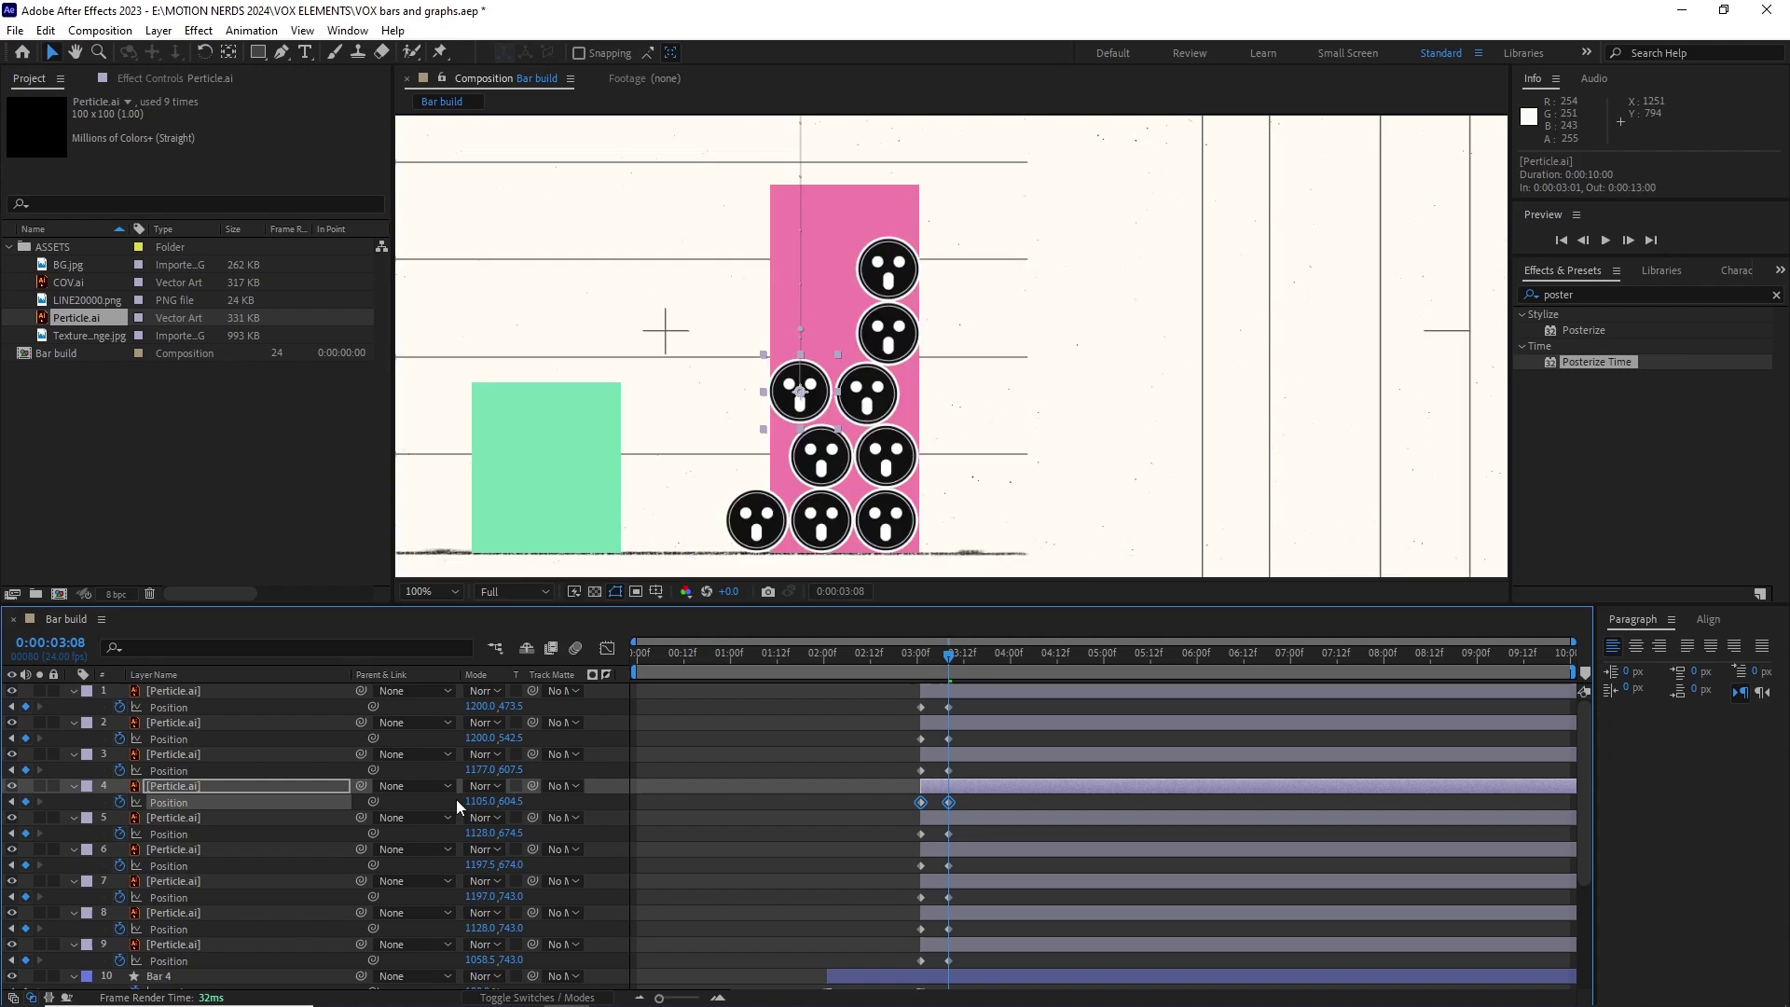
scroll(861, 397, "up", 2)
key("shift+Right")
key("shift+Down")
key("Down")
key("Down")
key("Down")
key("Down")
scroll(873, 476, "down", 2)
Duplicate the topmost particle and move the copy's Position keyframes down and left to 1131, 543.5 in the fourth row.
left_click(895, 326)
key("ctrl+d")
left_click(439, 710)
key("shift+Left")
key("shift+Left")
key("shift+Left")
key("shift+Left")
key("shift+Left")
key("shift+Left")
key("shift+Left")
key("shift+Down")
key("shift+Down")
key("shift+Down")
key("shift+Down")
key("shift+Down")
key("shift+Down")
key("shift+Down")
key("Right")
Select all ten particle layers and nudge their Position up 5 px at 0:00:03:11 to add a bounce keyframe.
left_click_drag(997, 984, 858, 699)
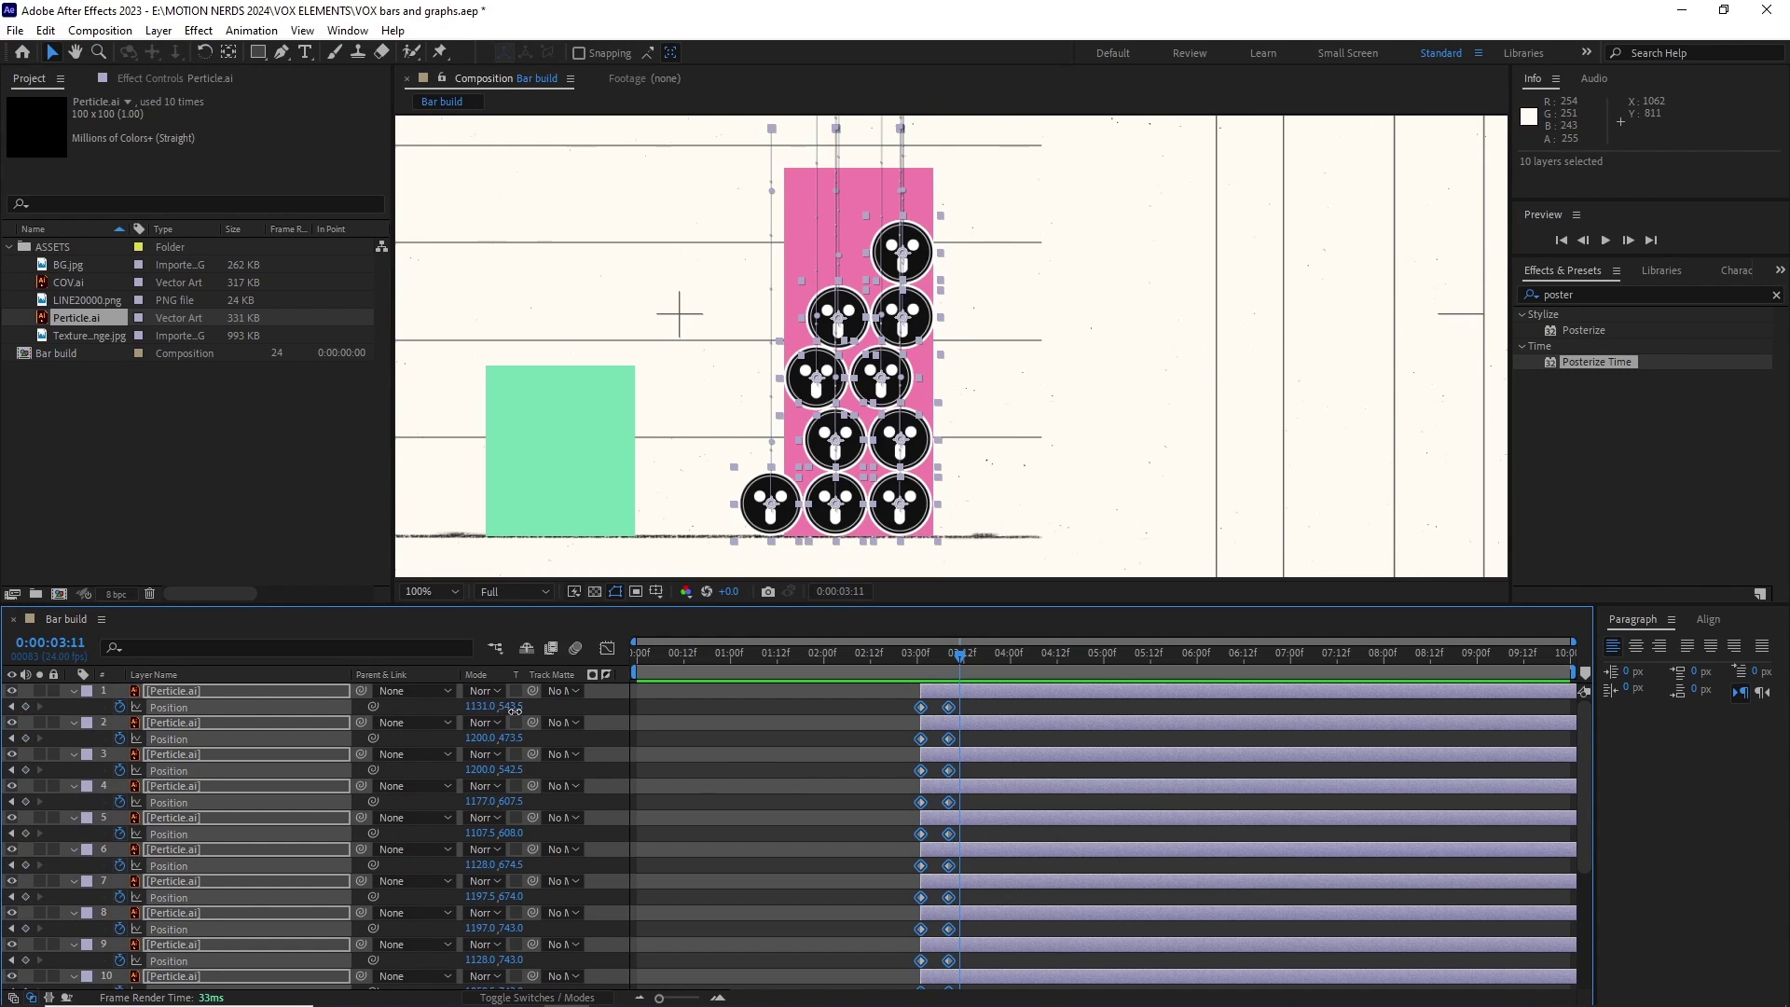
left_click_drag(514, 711, 506, 712)
key("ctrl+z")
key("Up")
key("Up")
key("Up")
key("Up")
key("Up")
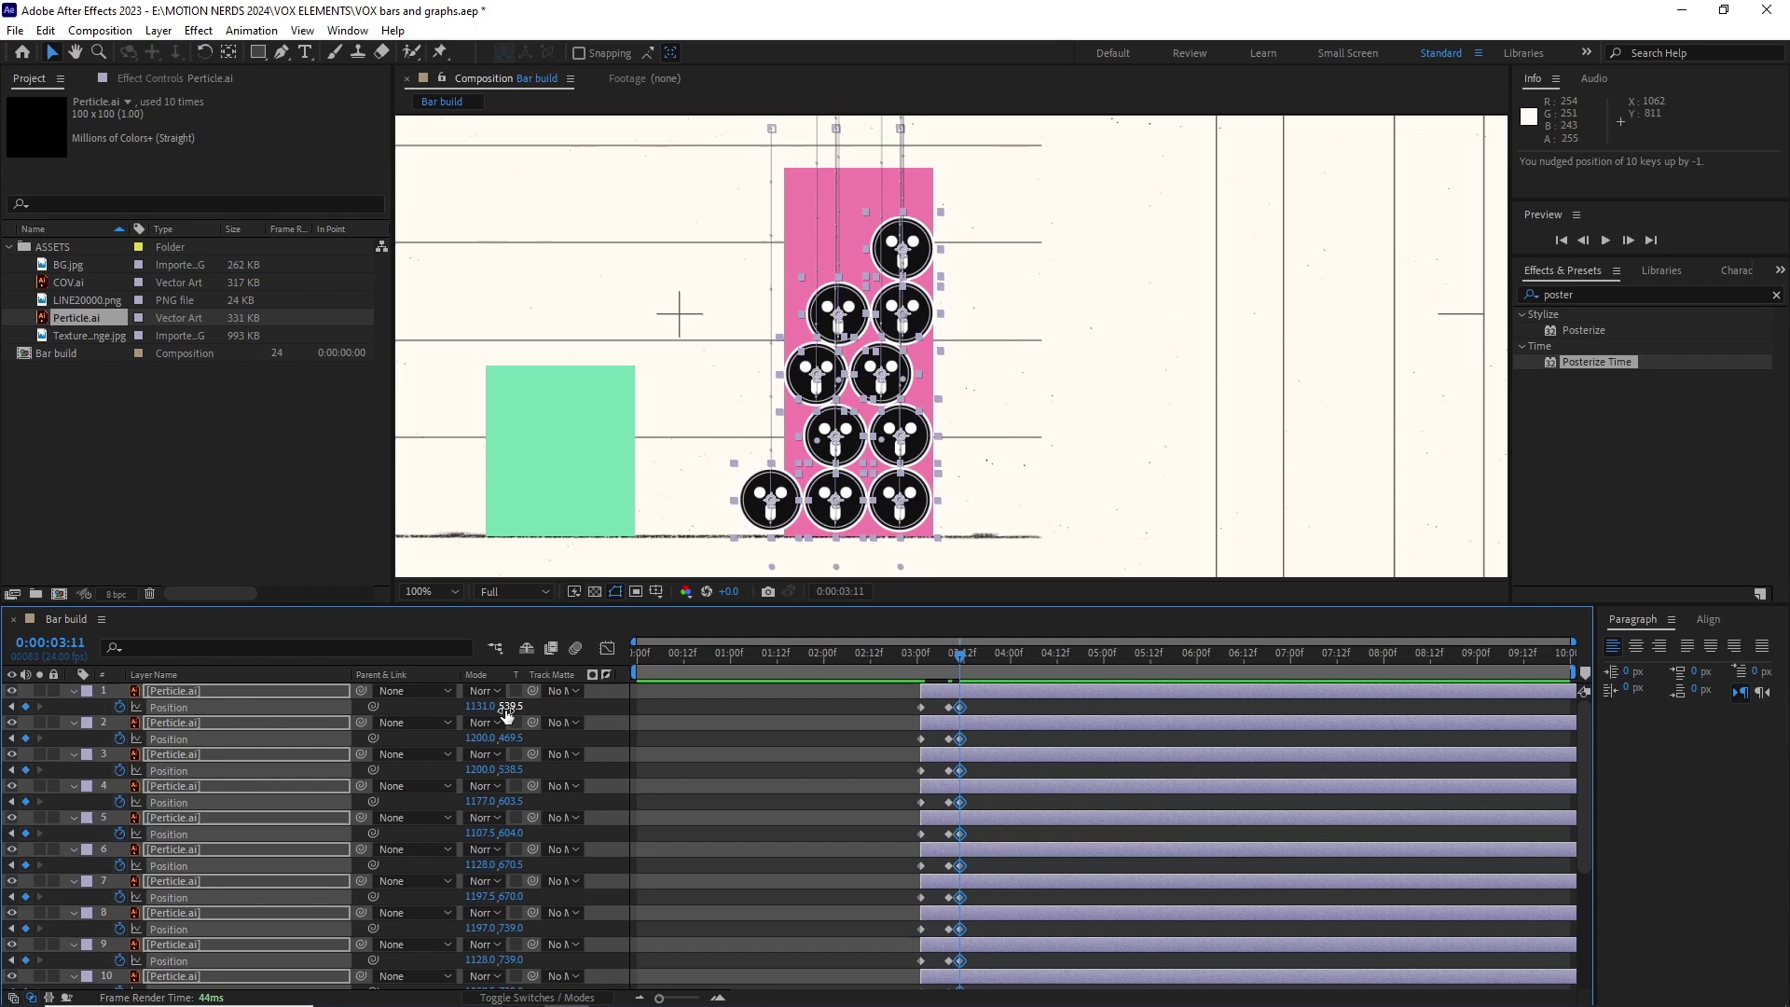
Copy the 0:00:03:08 Position keyframe of each of the first four particle layers and paste it at 0:00:03:13.
left_click(863, 778)
left_click(949, 708)
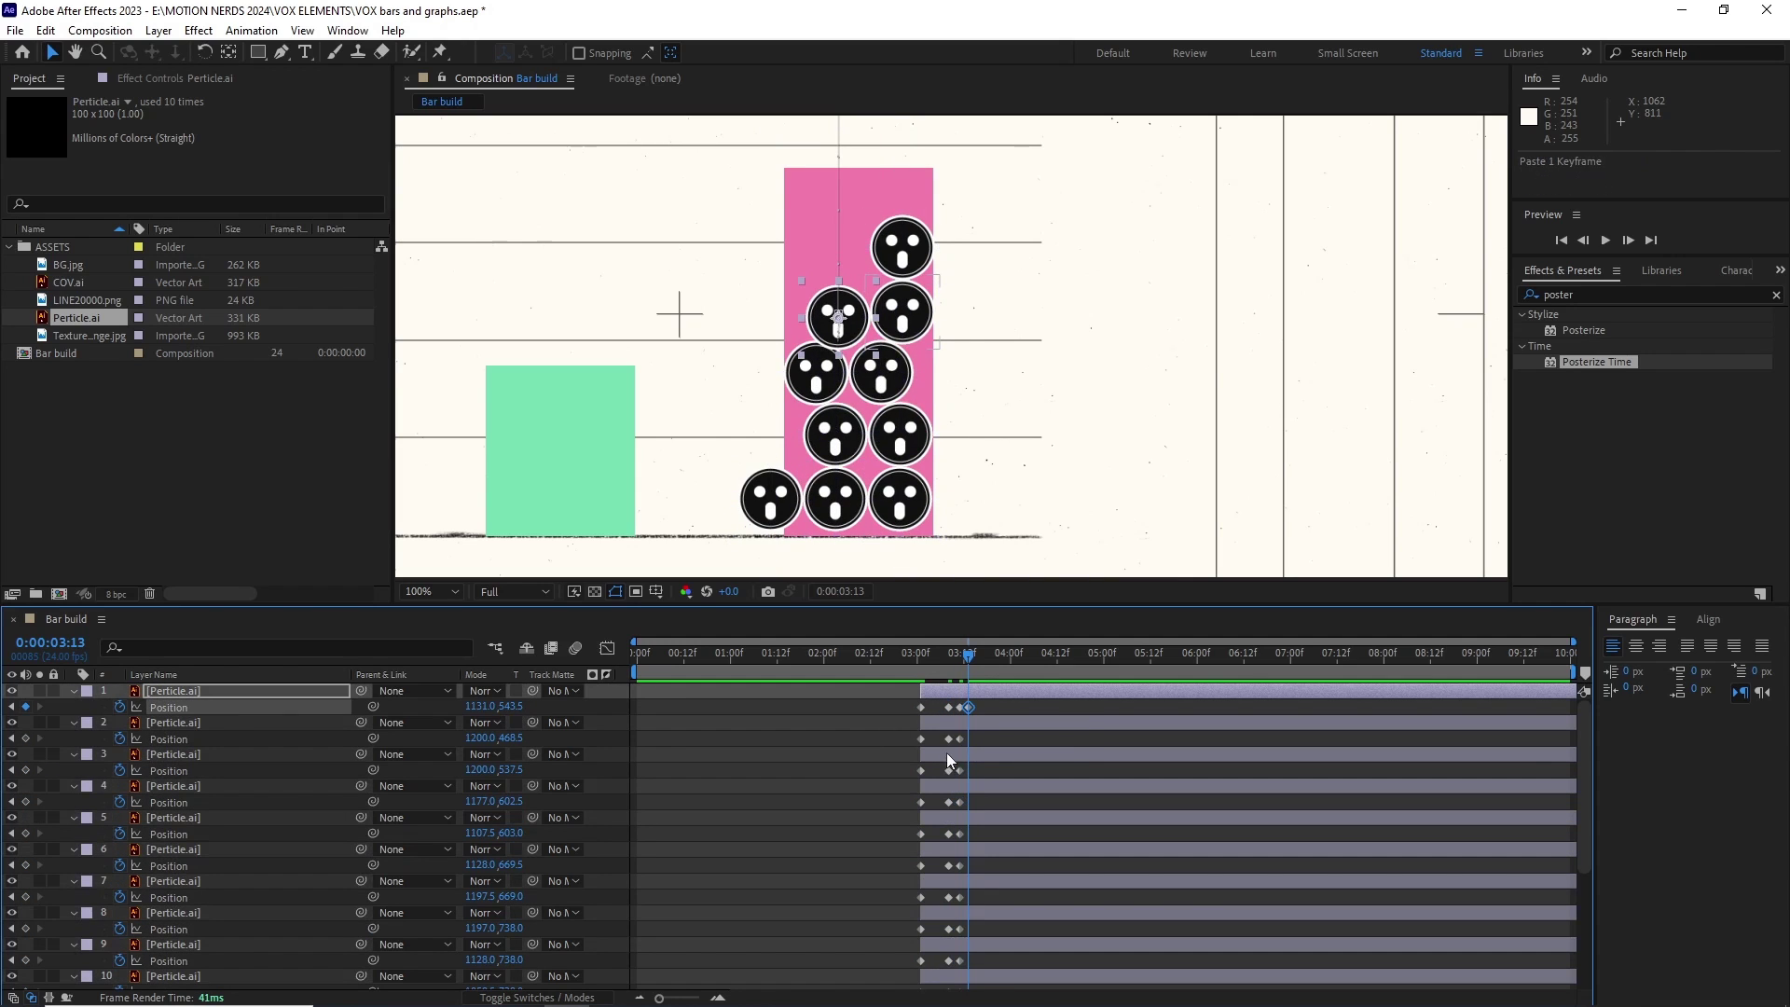
left_click(949, 738)
key("ctrl+v")
left_click(949, 770)
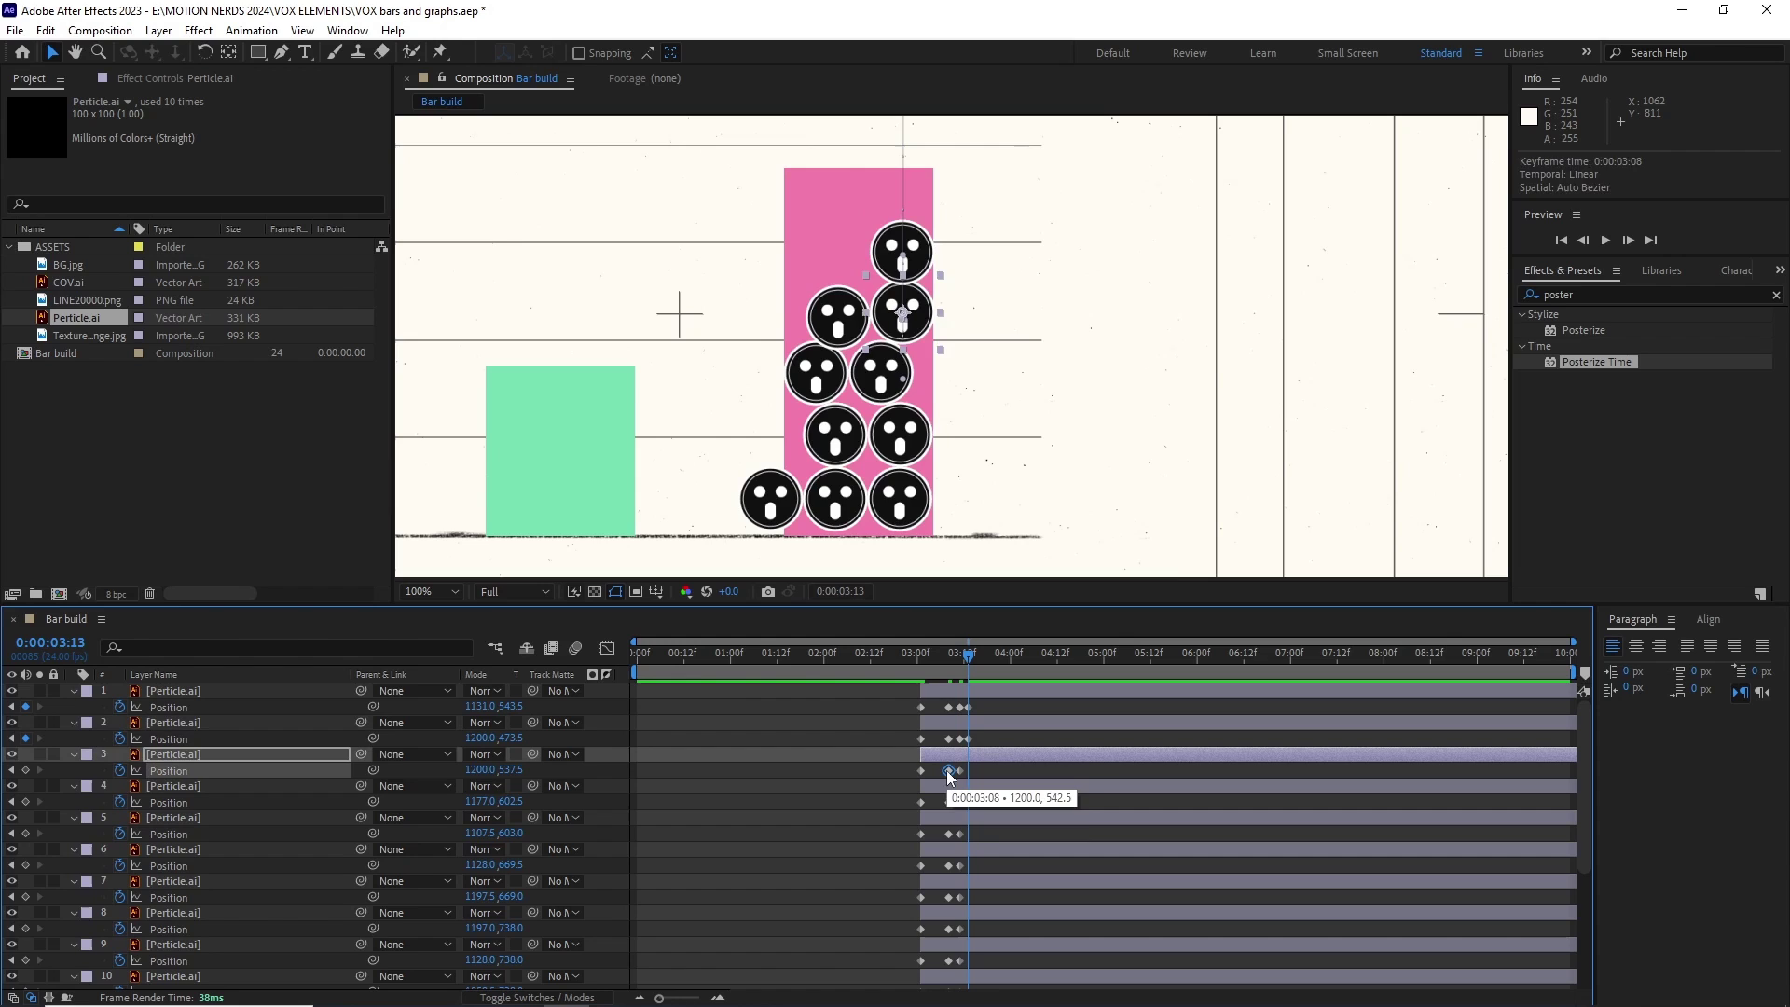
key("ctrl+c")
key("ctrl+v")
left_click(949, 802)
key("ctrl+c")
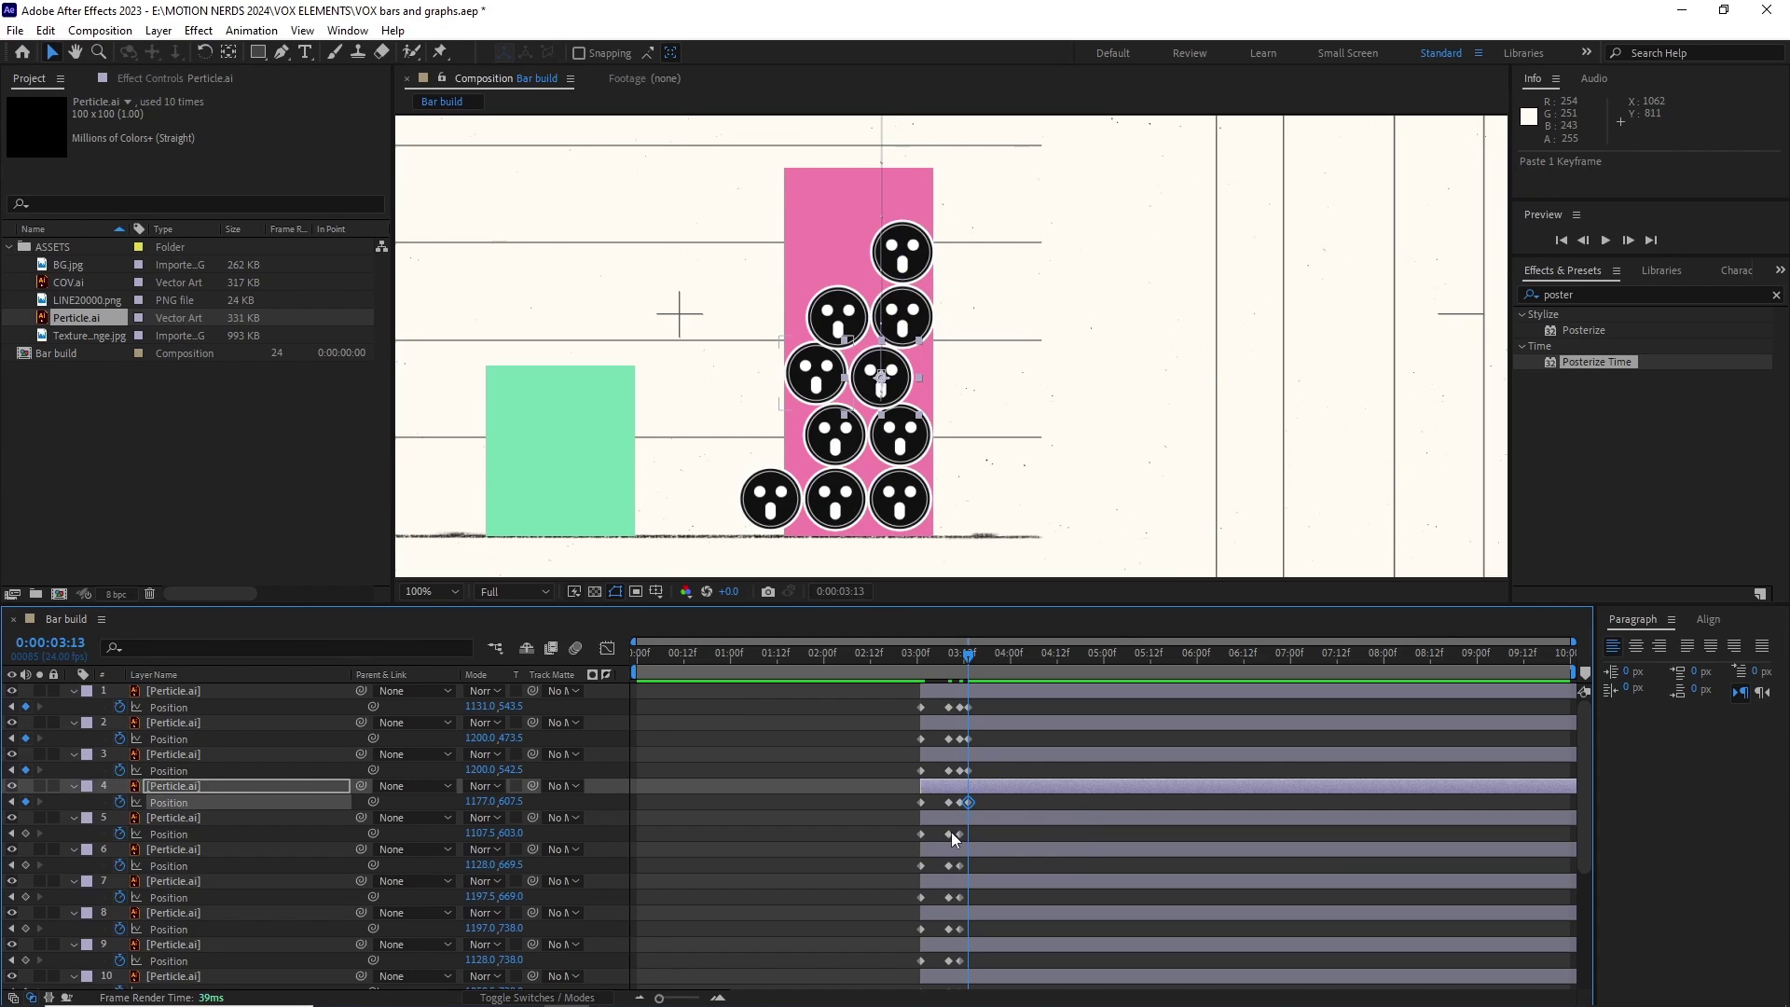
Copy the landing Position keyframe of the remaining particle layers, 5 to 10, to 0:00:03:13 in each layer.
left_click(949, 833)
key("ctrl+c")
key("ctrl+v")
left_click(949, 865)
key("ctrl+c")
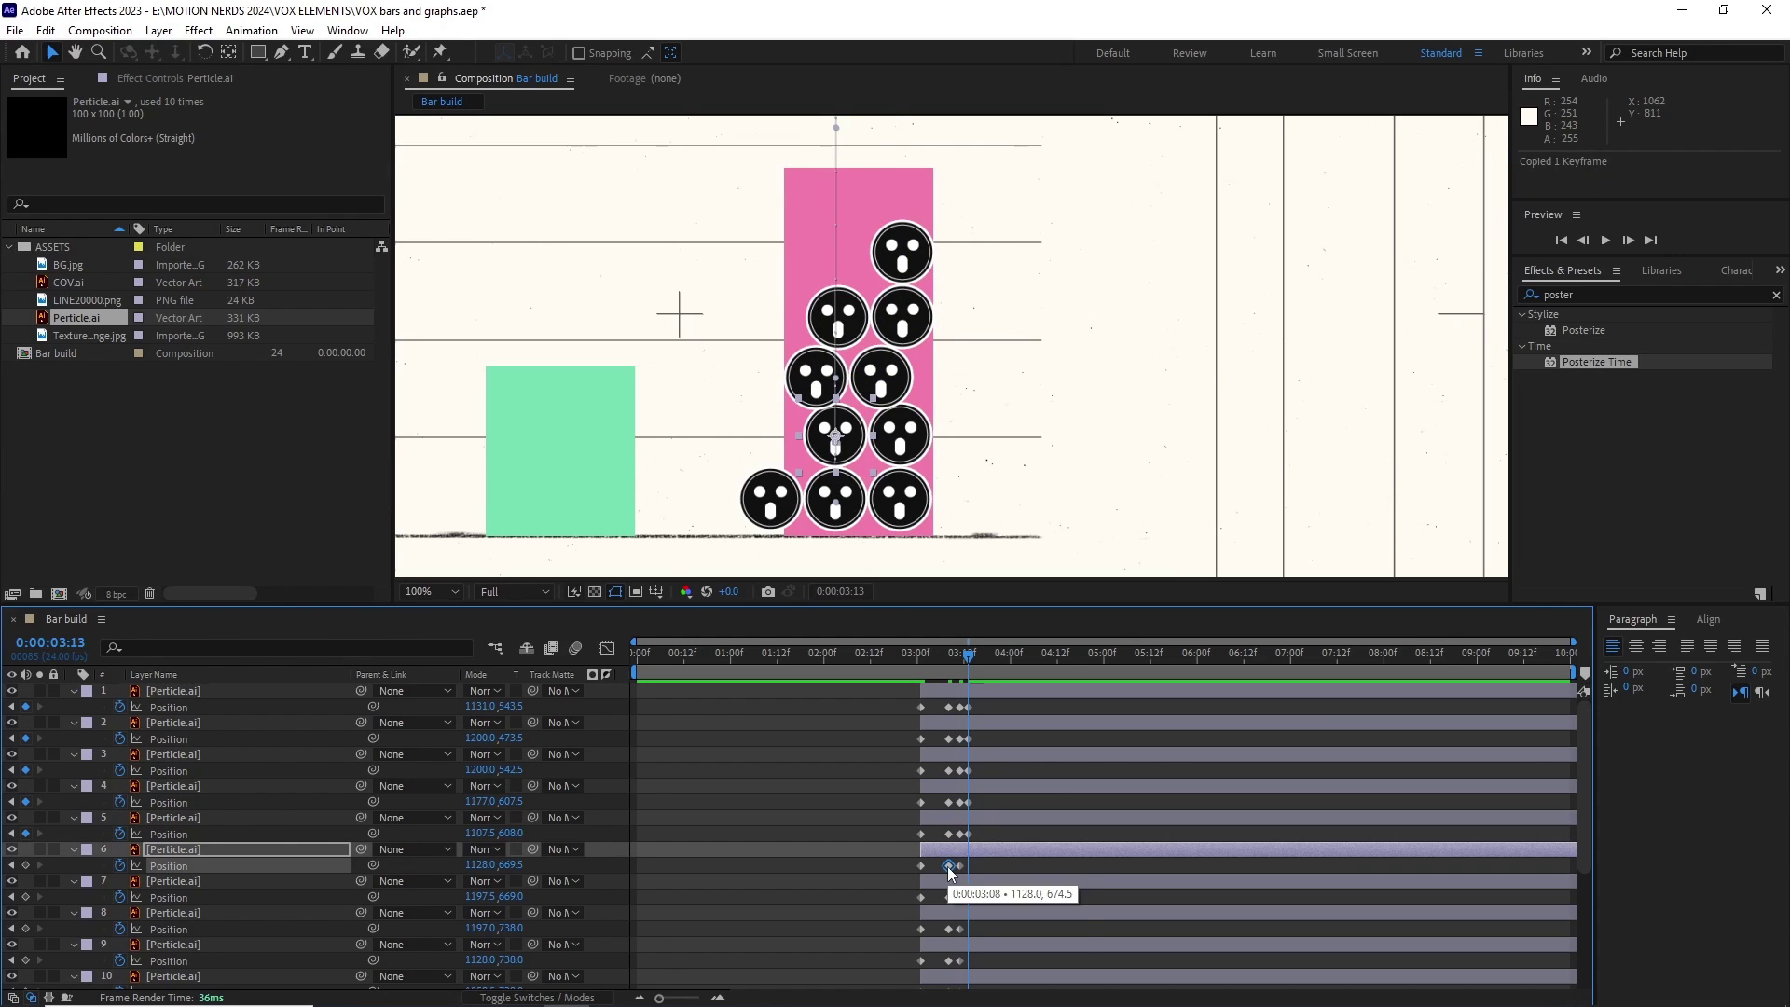
key("ctrl+v")
left_click(949, 897)
key("ctrl+c")
key("ctrl+v")
left_click(951, 929)
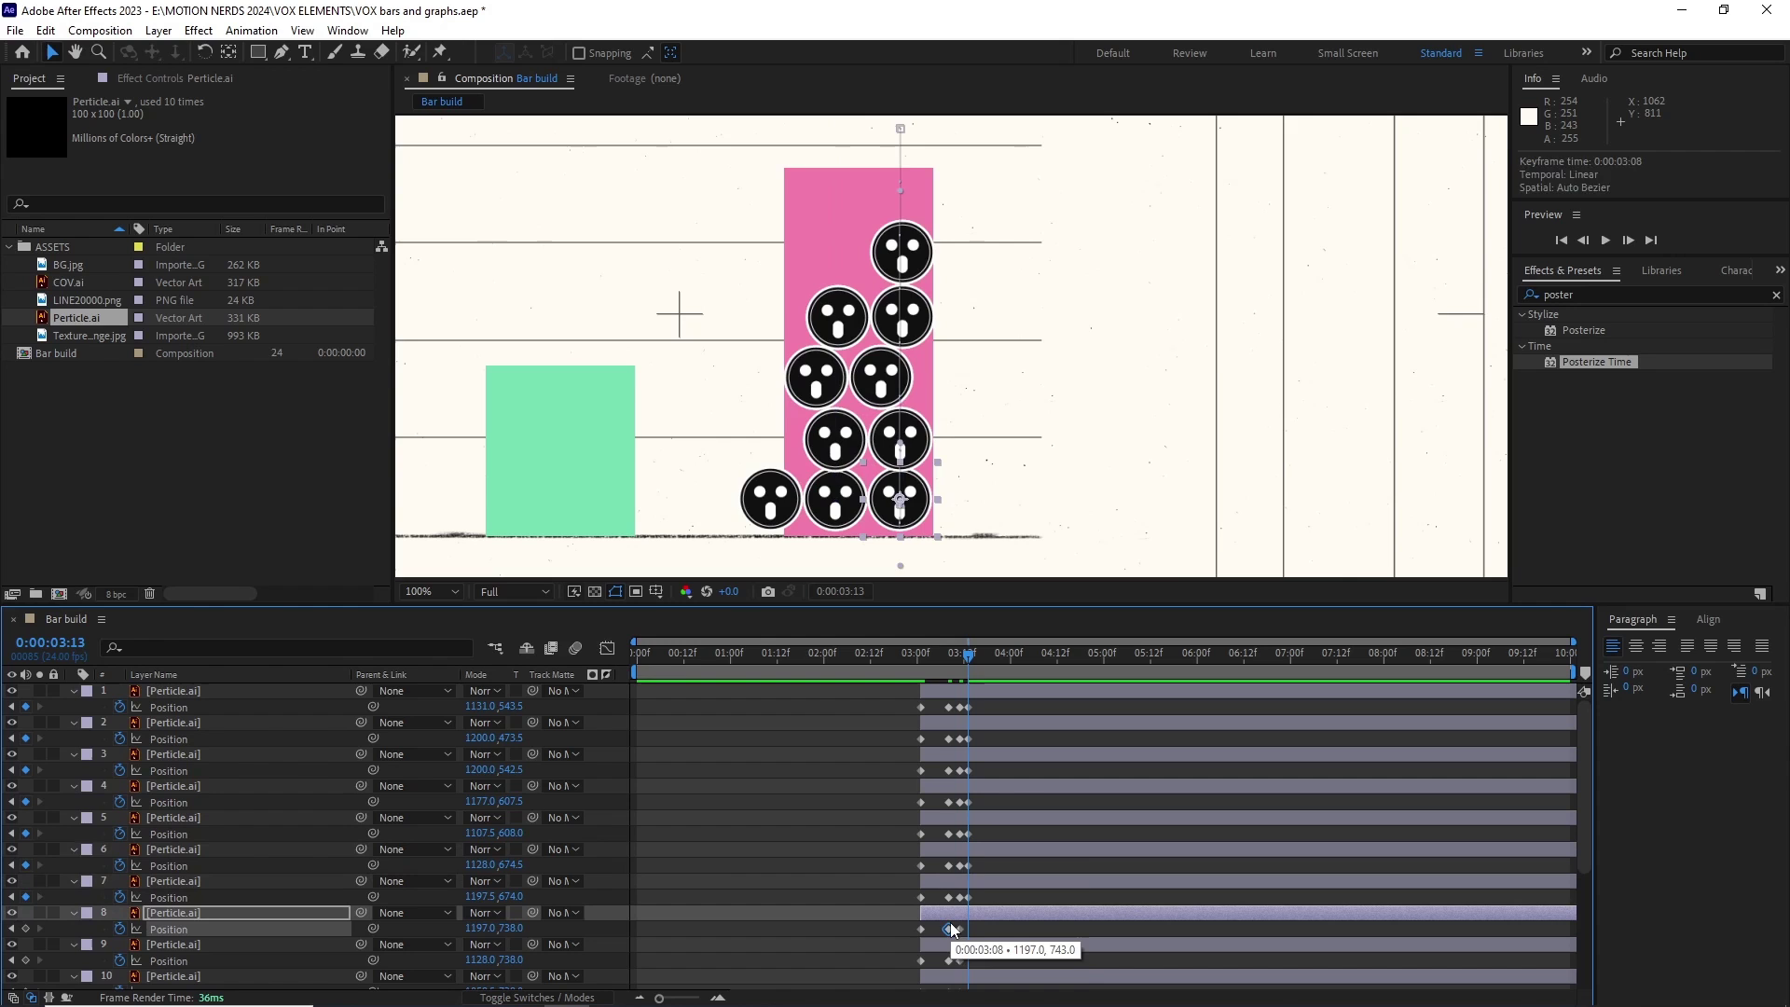
key("ctrl+c")
key("ctrl+v")
Stagger the ten particle layers so each starts three frames after the one below it, beginning at 0:00:03:01, and preview the drop.
left_click_drag(947, 897, 1124, 756)
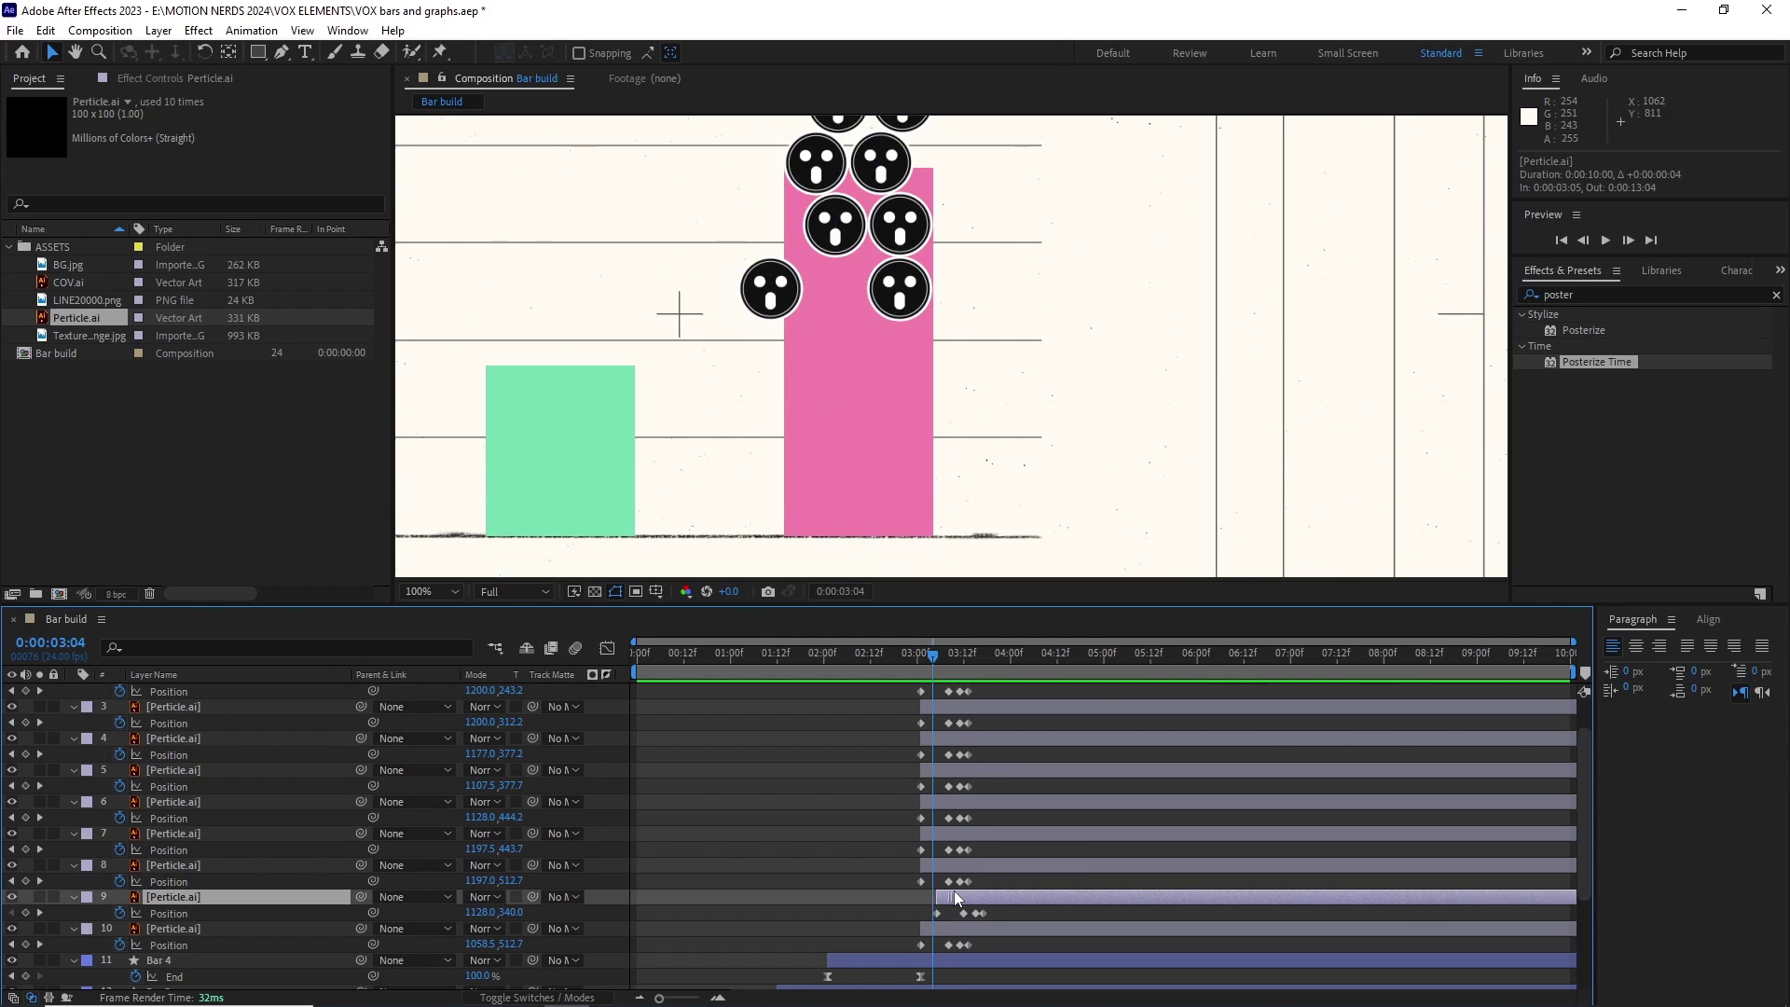
key("Page_Down")
key("Page_Down")
key("Page_Down")
key("Page_Down")
key("Page_Down")
key("Page_Down")
key("Page_Down")
key("Page_Down")
key("Page_Down")
key("Page_Down")
key("Page_Down")
key("Page_Down")
key("Page_Down")
key("Page_Down")
key("Page_Down")
key("Page_Down")
key("Page_Down")
key("Page_Down")
scroll(1049, 743, "up", 1)
key("Page_Down")
key("Page_Down")
key("Page_Down")
left_click_drag(1002, 724, 1094, 720)
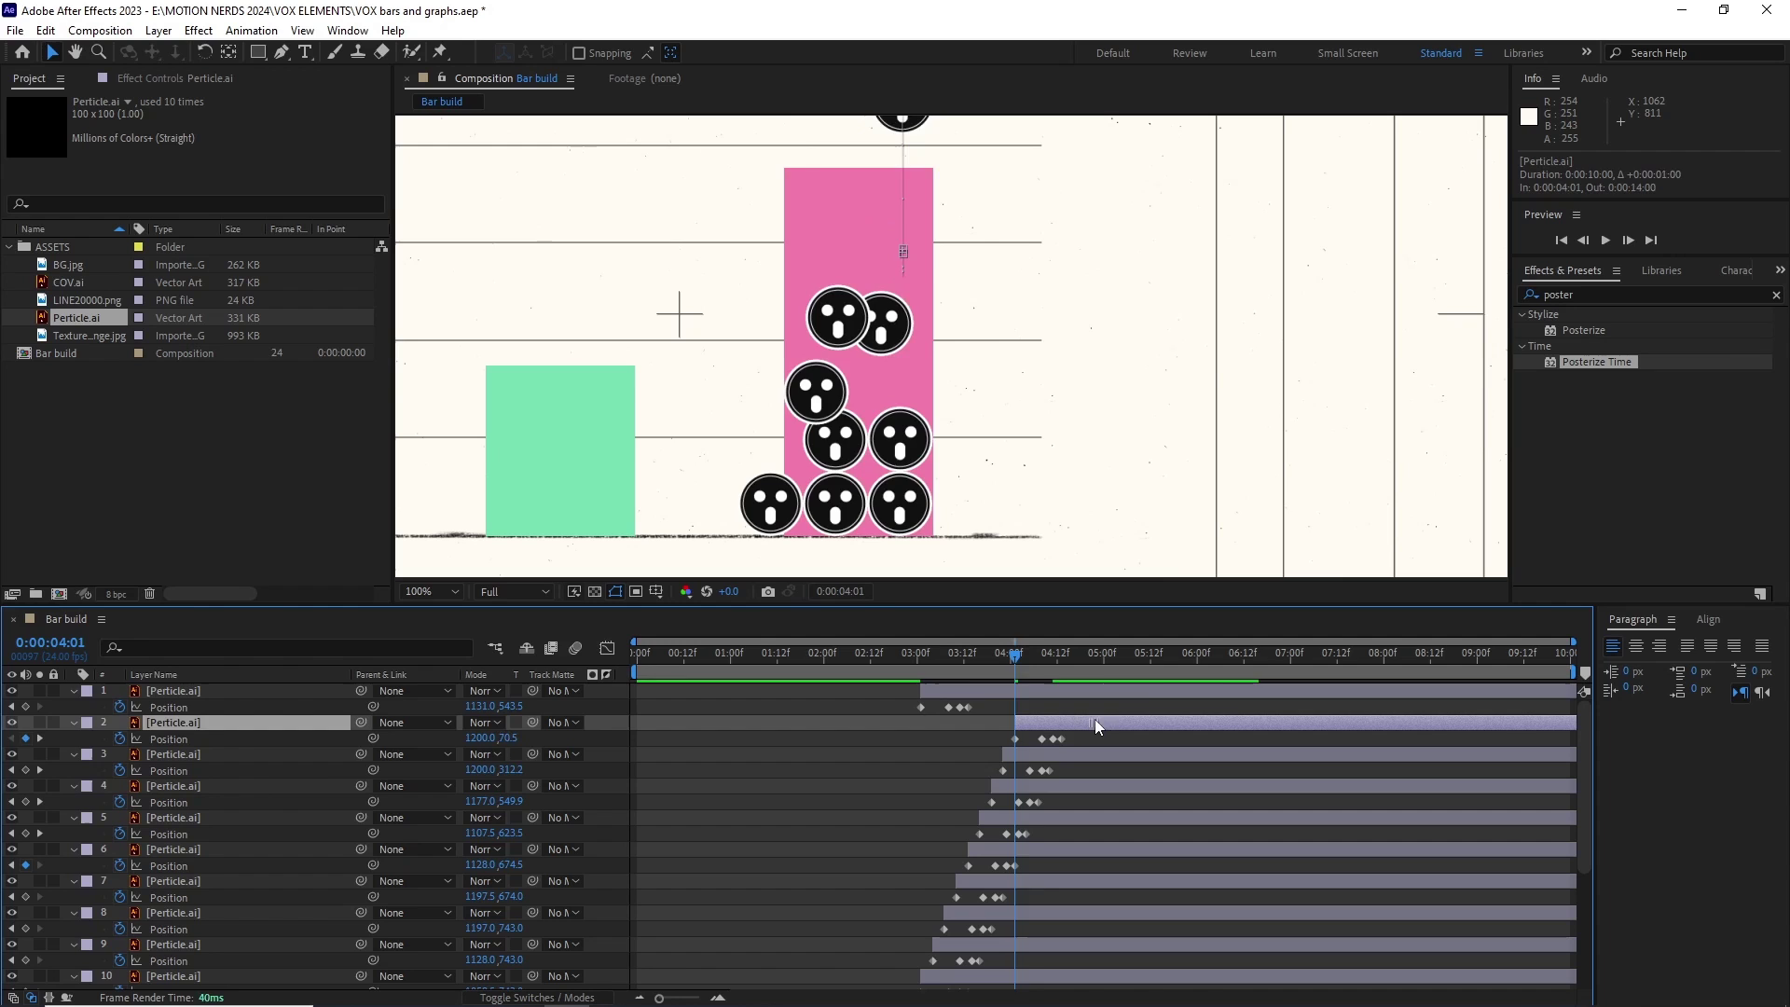
key("Page_Down")
key("Page_Down")
key("Page_Down")
left_click_drag(979, 690, 904, 673)
key("space")
key("space")
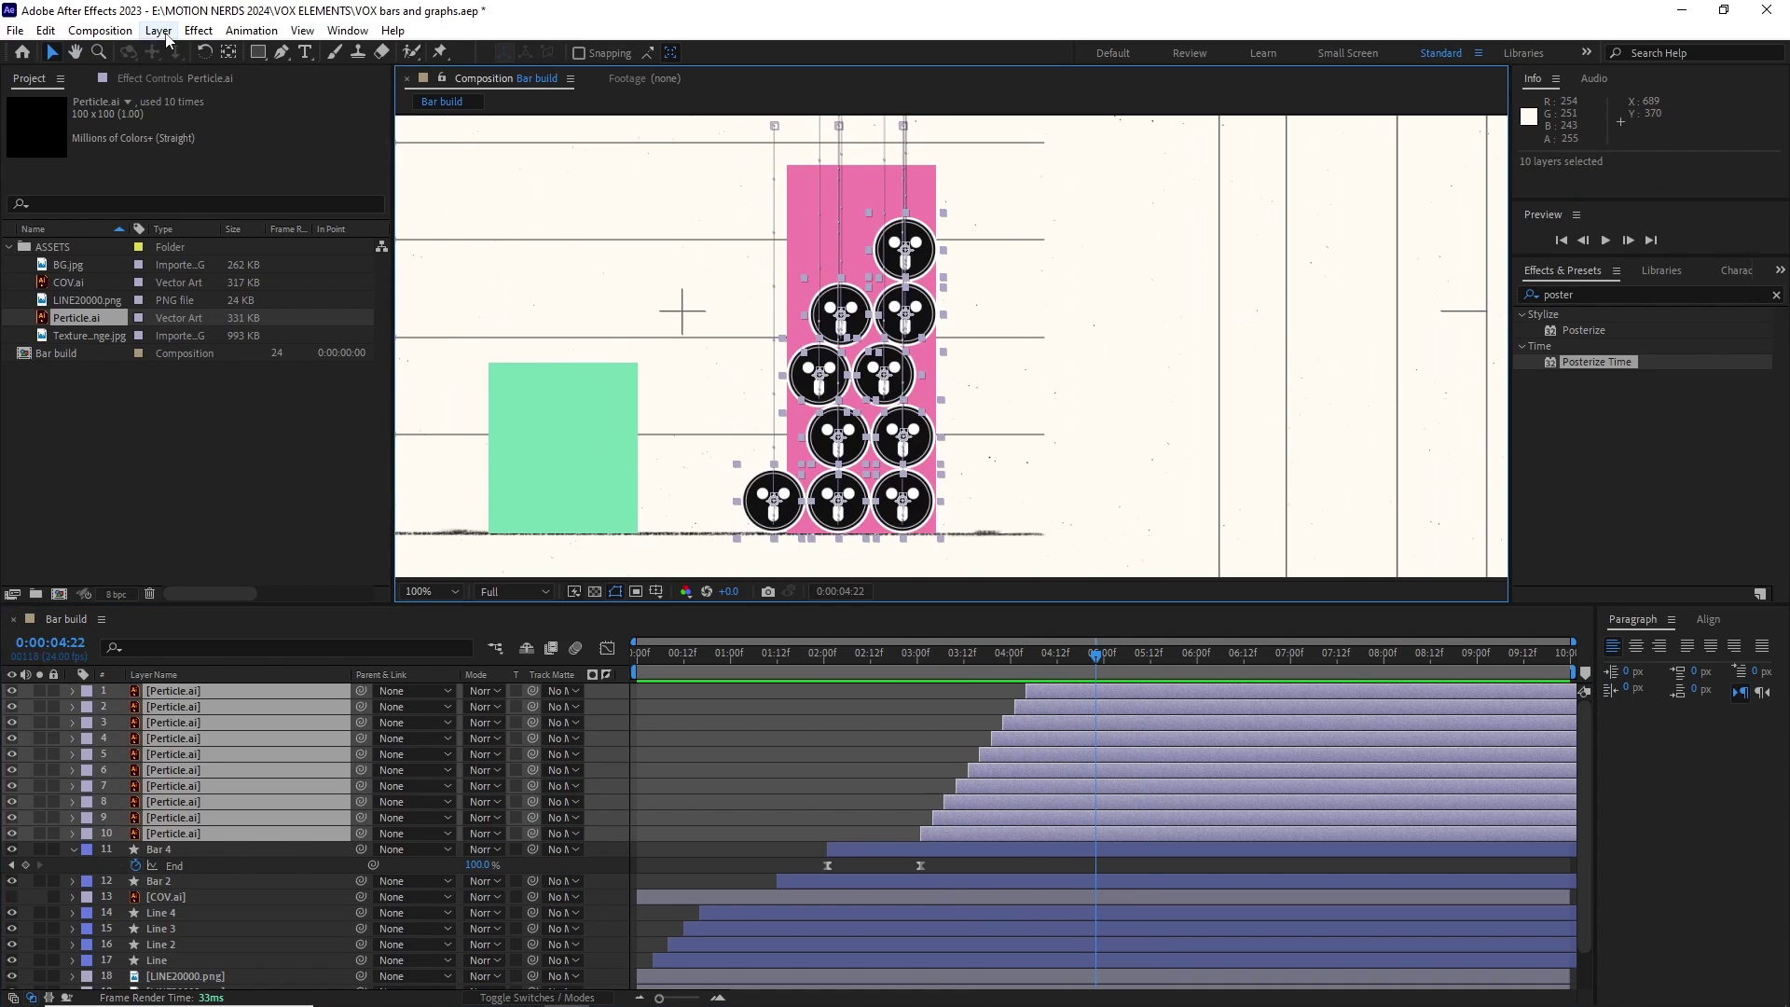
Pre-compose the ten particle layers as Perticles, moving all attributes and adjusting the composition duration to the layers' time span.
left_click(164, 33)
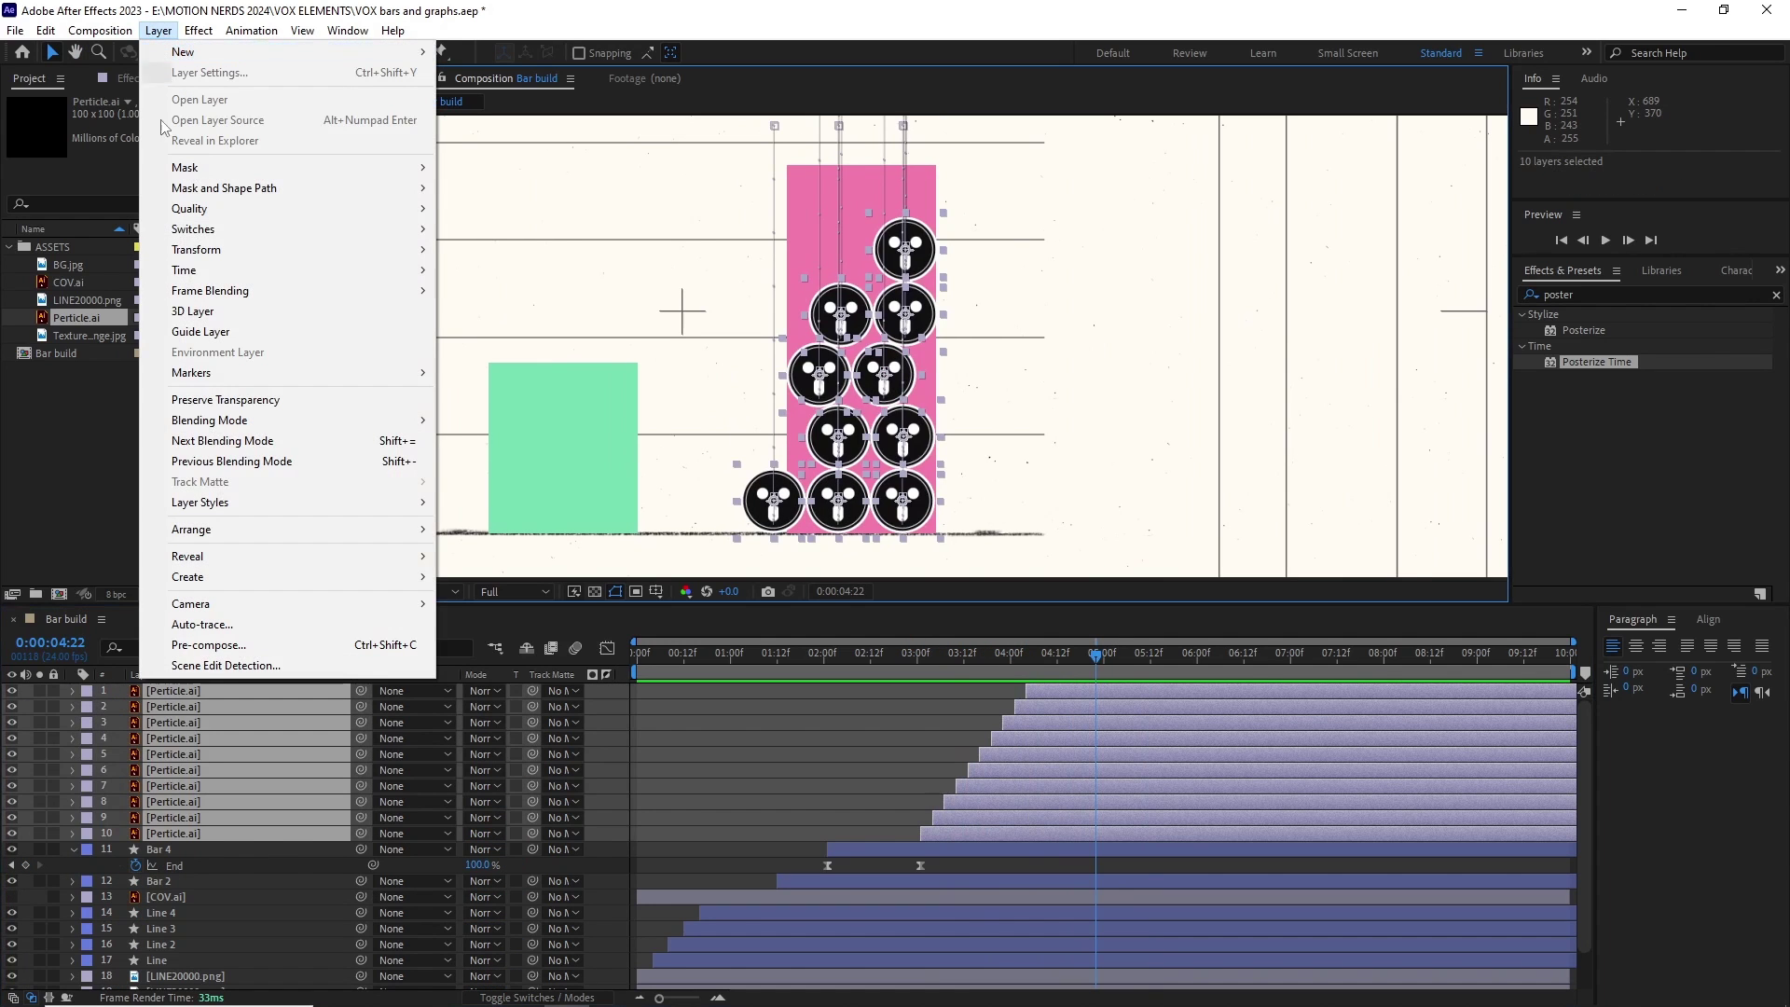
left_click(233, 645)
type("Perticles")
left_click(623, 599)
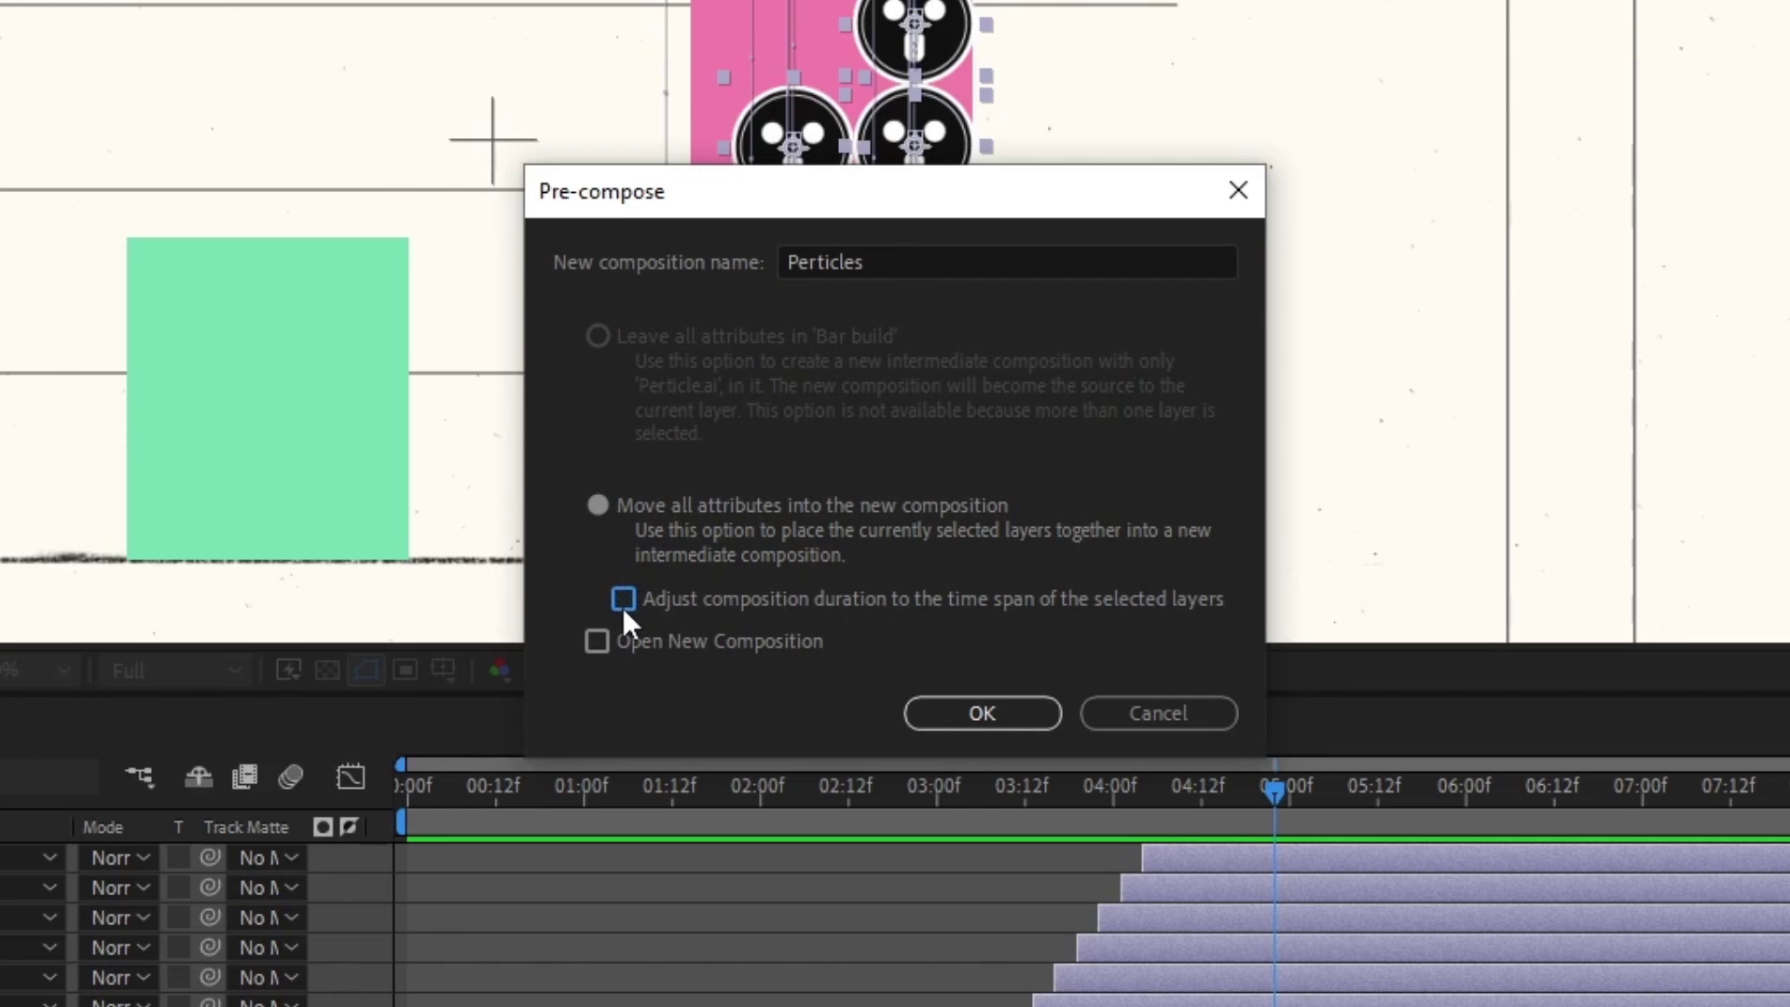
left_click(983, 723)
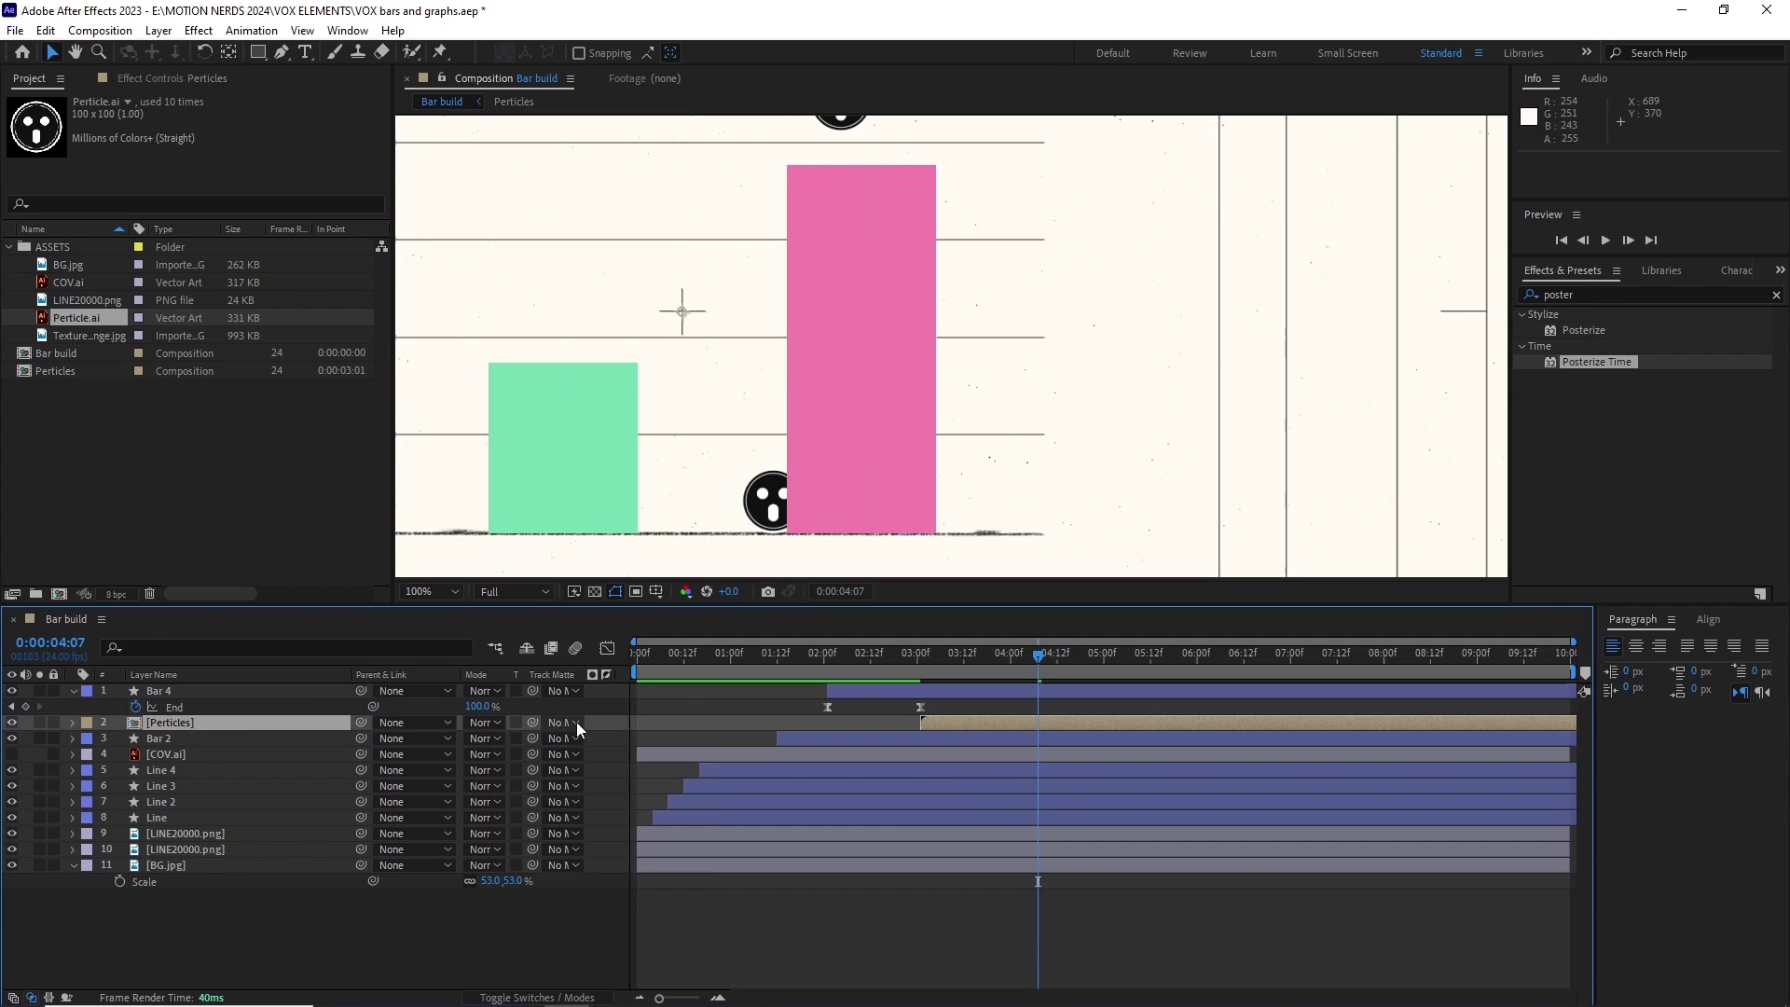
Place the Perticles layer under Bar 4, use Bar 4 as its track matte, and check the clipped particles.
left_click(575, 723)
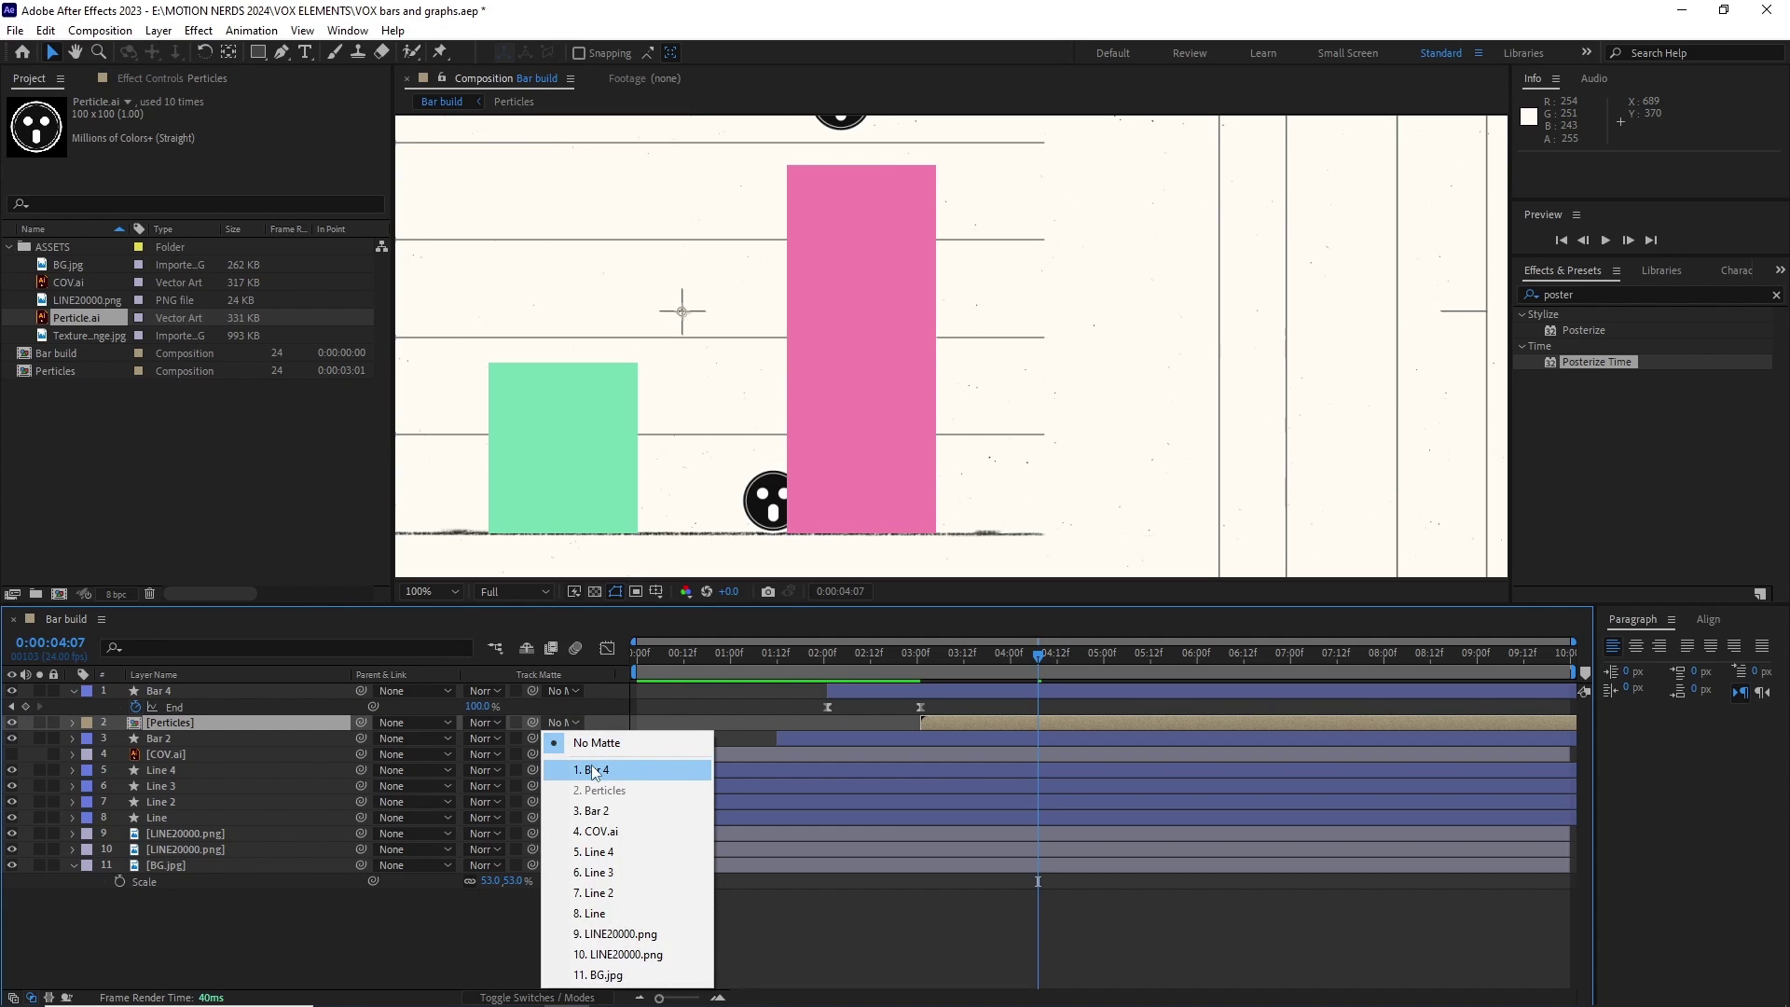
left_click(594, 770)
left_click_drag(981, 654, 1056, 654)
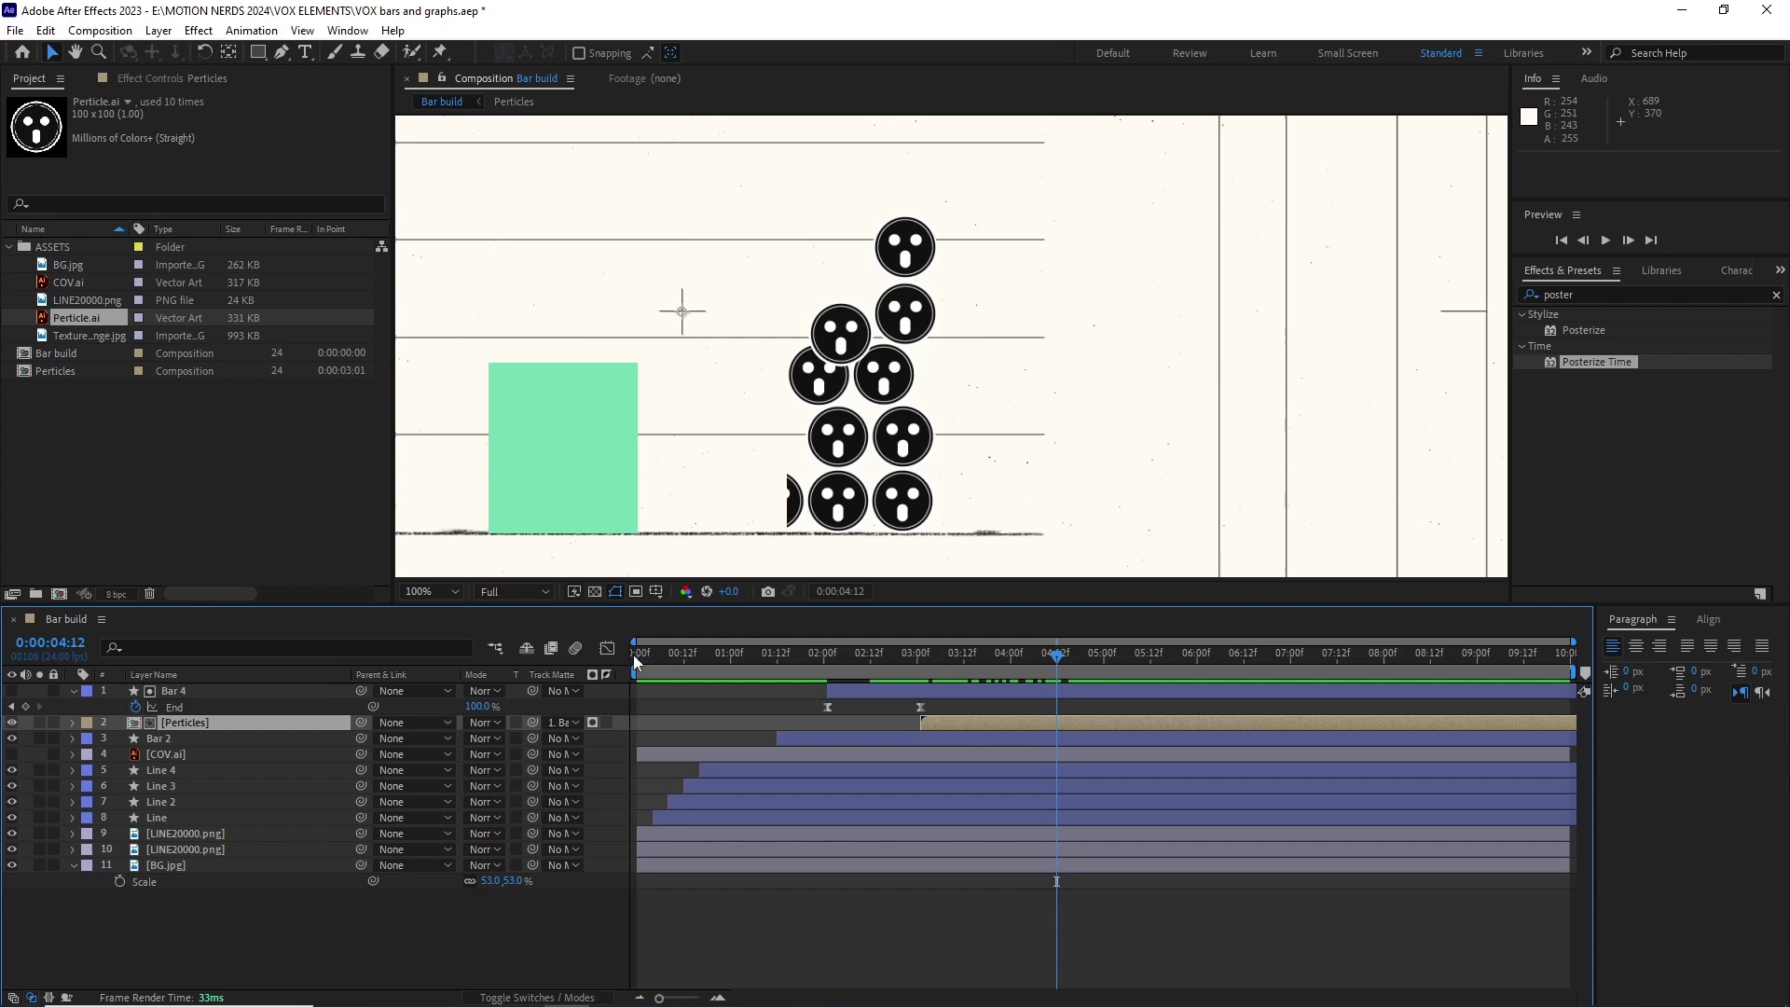
Duplicate Bar 4, make the copy visible and place it below the Perticles layer as the pink backing bar.
left_click(75, 691)
left_click(179, 695)
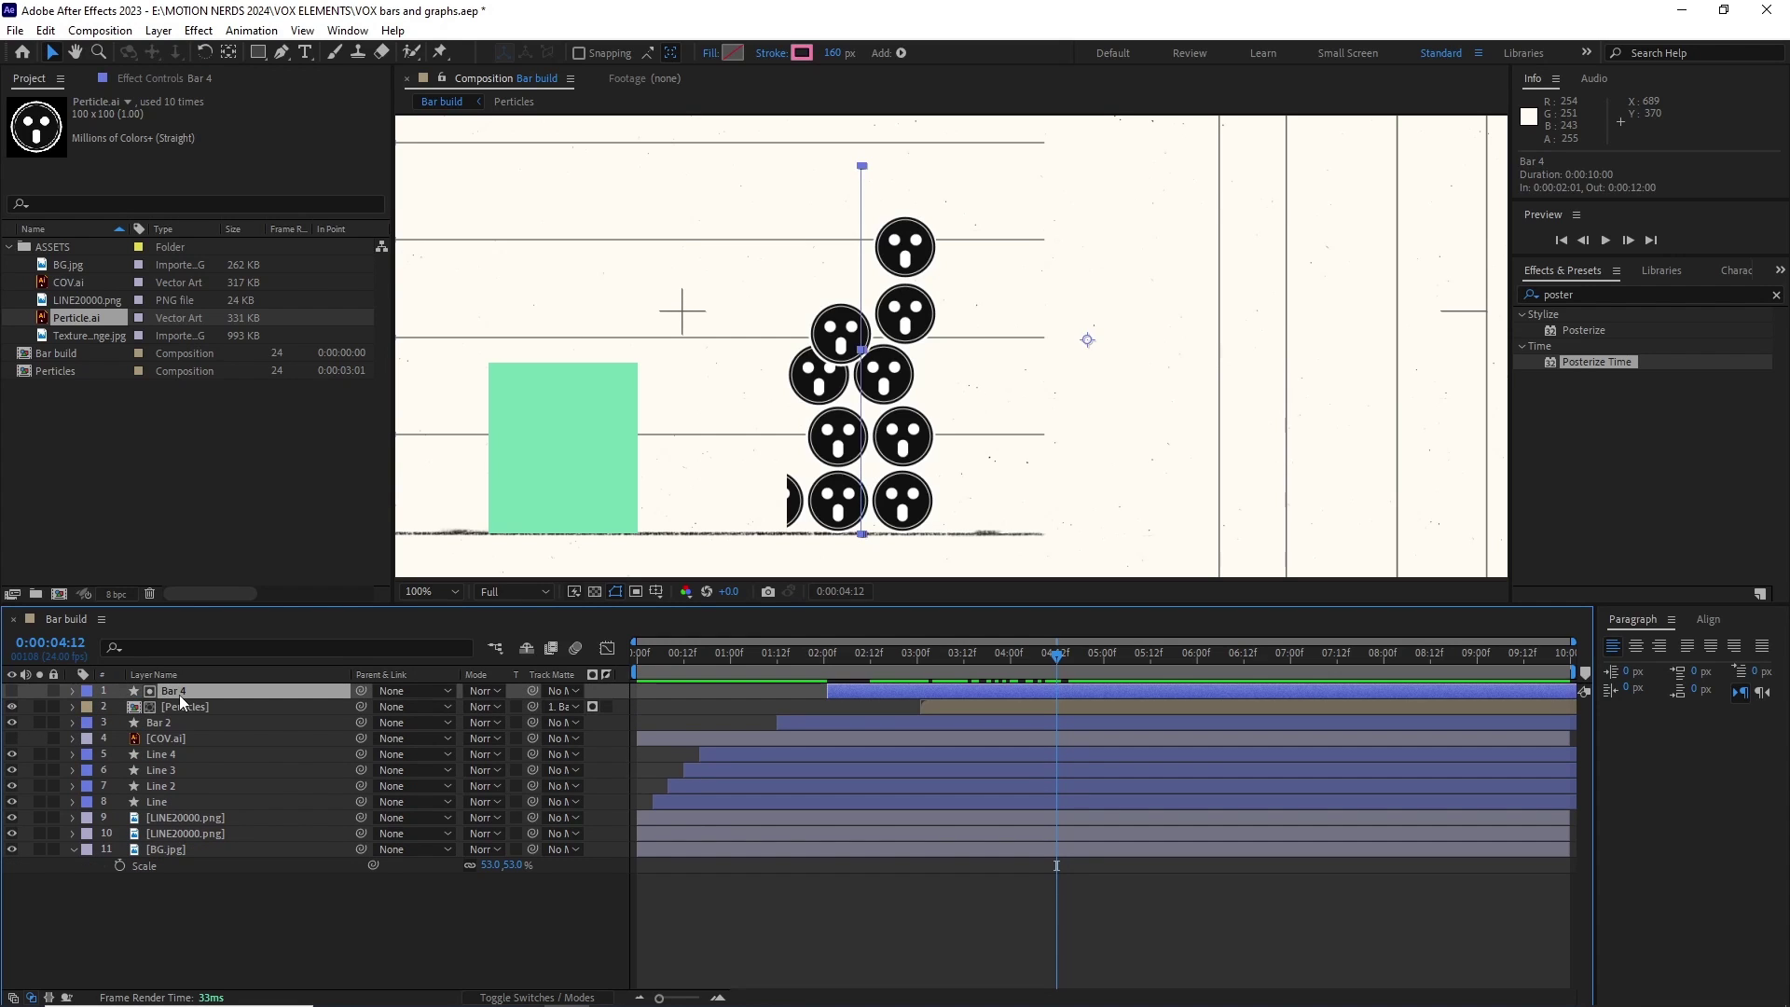
key("ctrl+d")
left_click(11, 691)
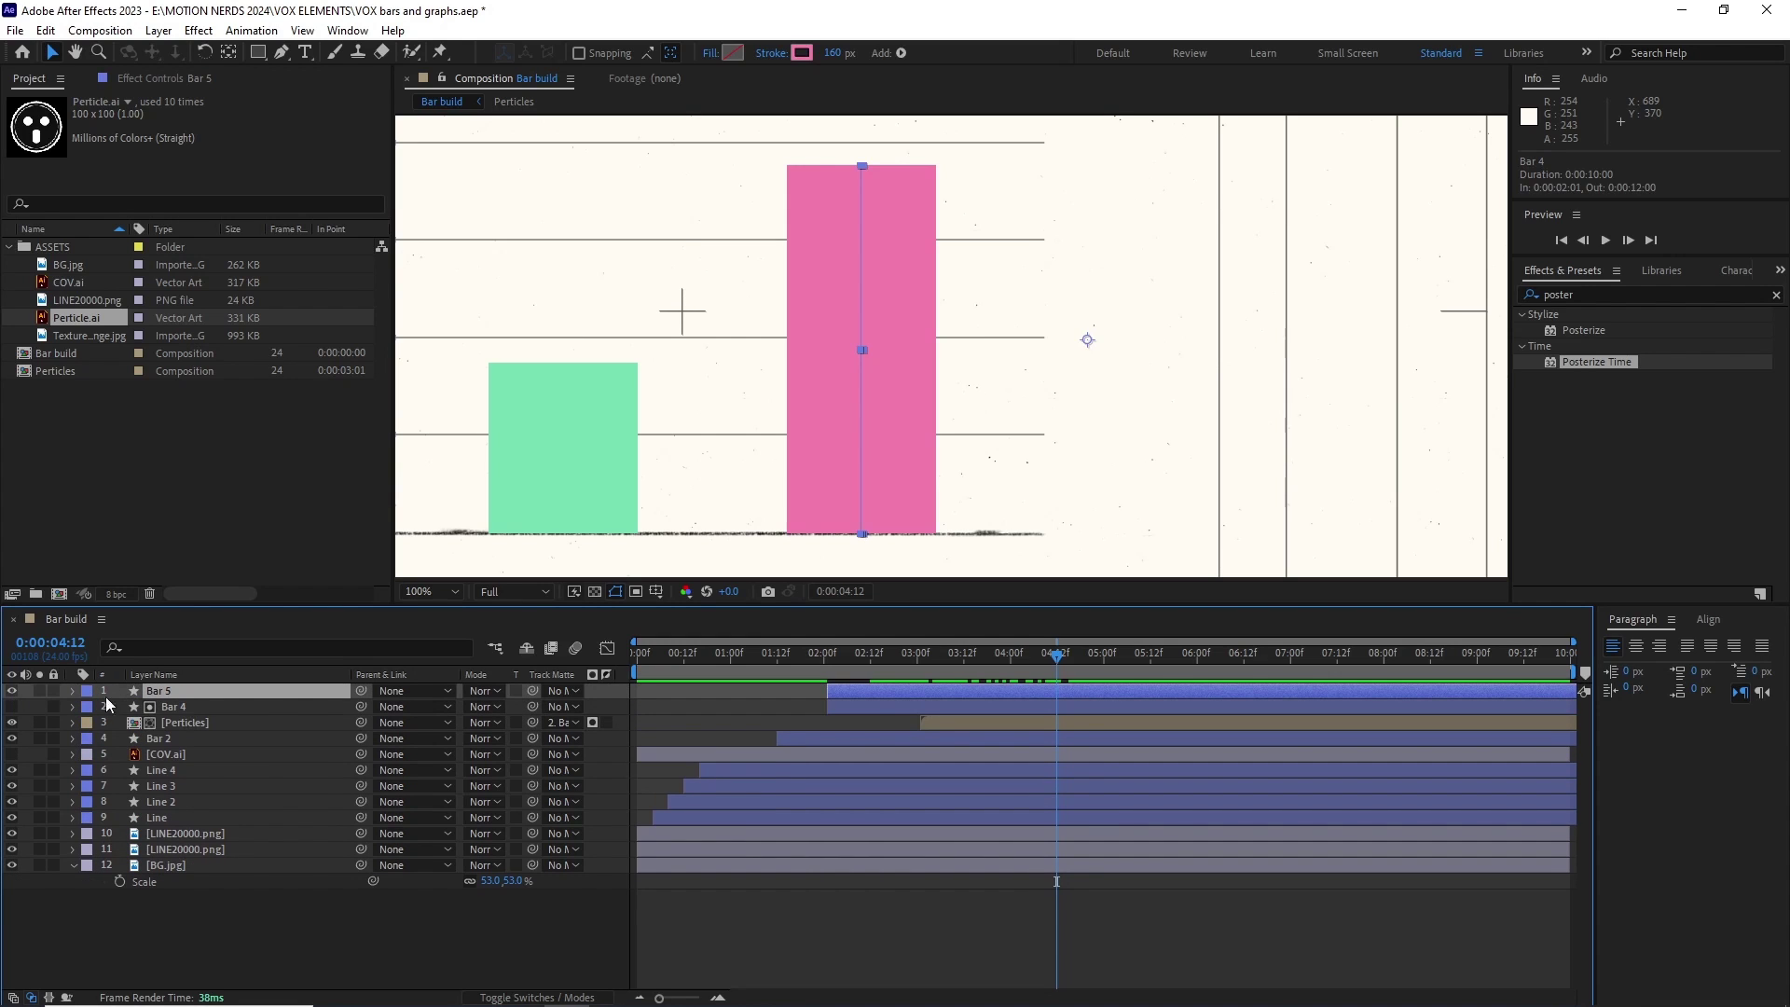
left_click_drag(186, 690, 181, 725)
left_click_drag(848, 662, 801, 664)
key("space")
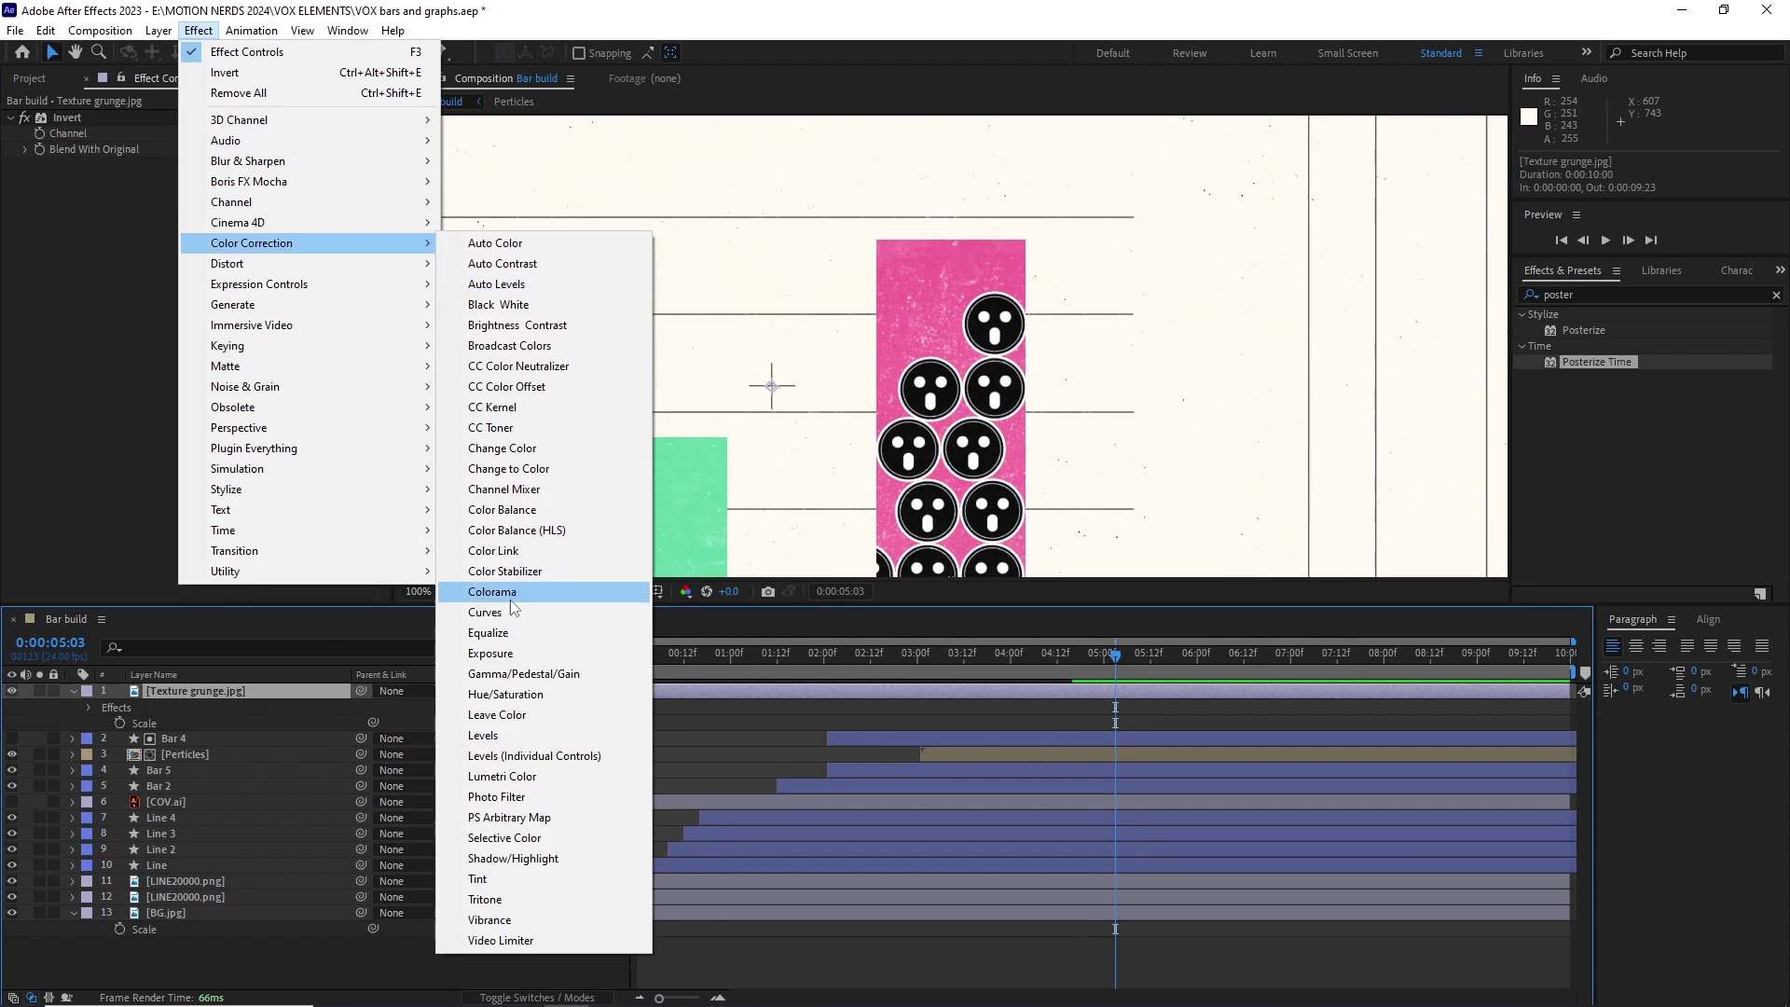
Apply Curves with a contrast-boosting S-curve to the Texture grunge layer and adjust the layer's opacity.
left_click(499, 582)
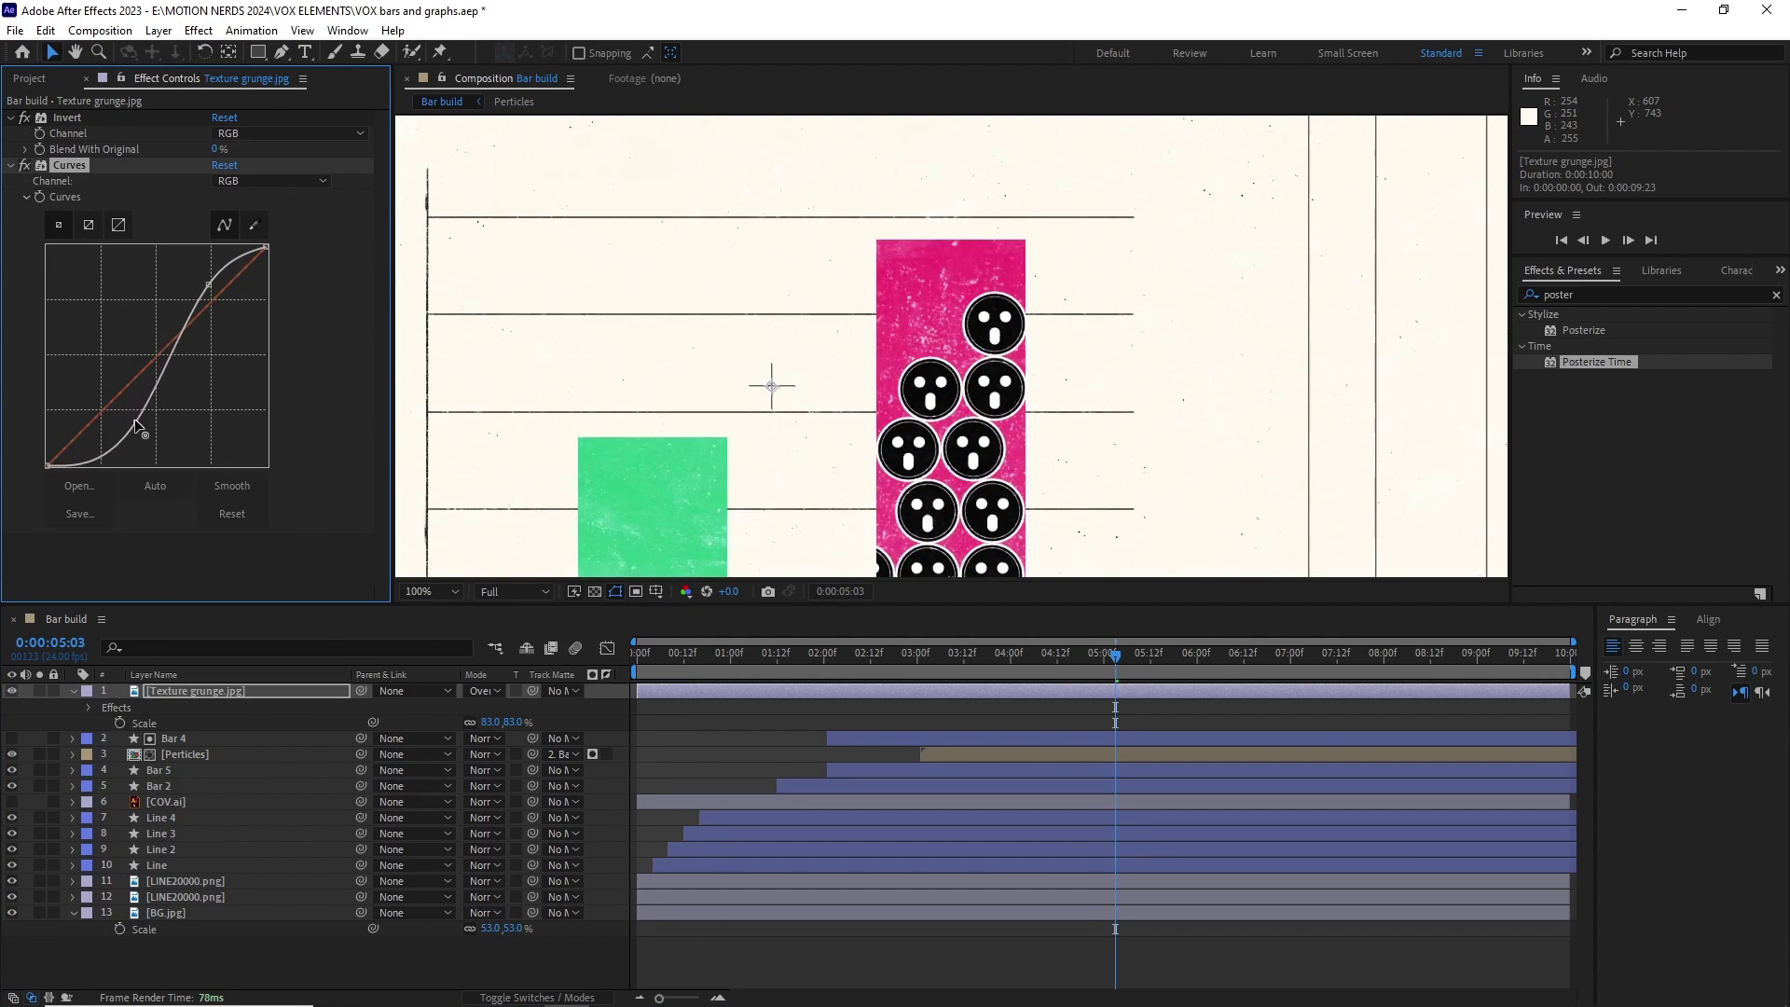
key("t")
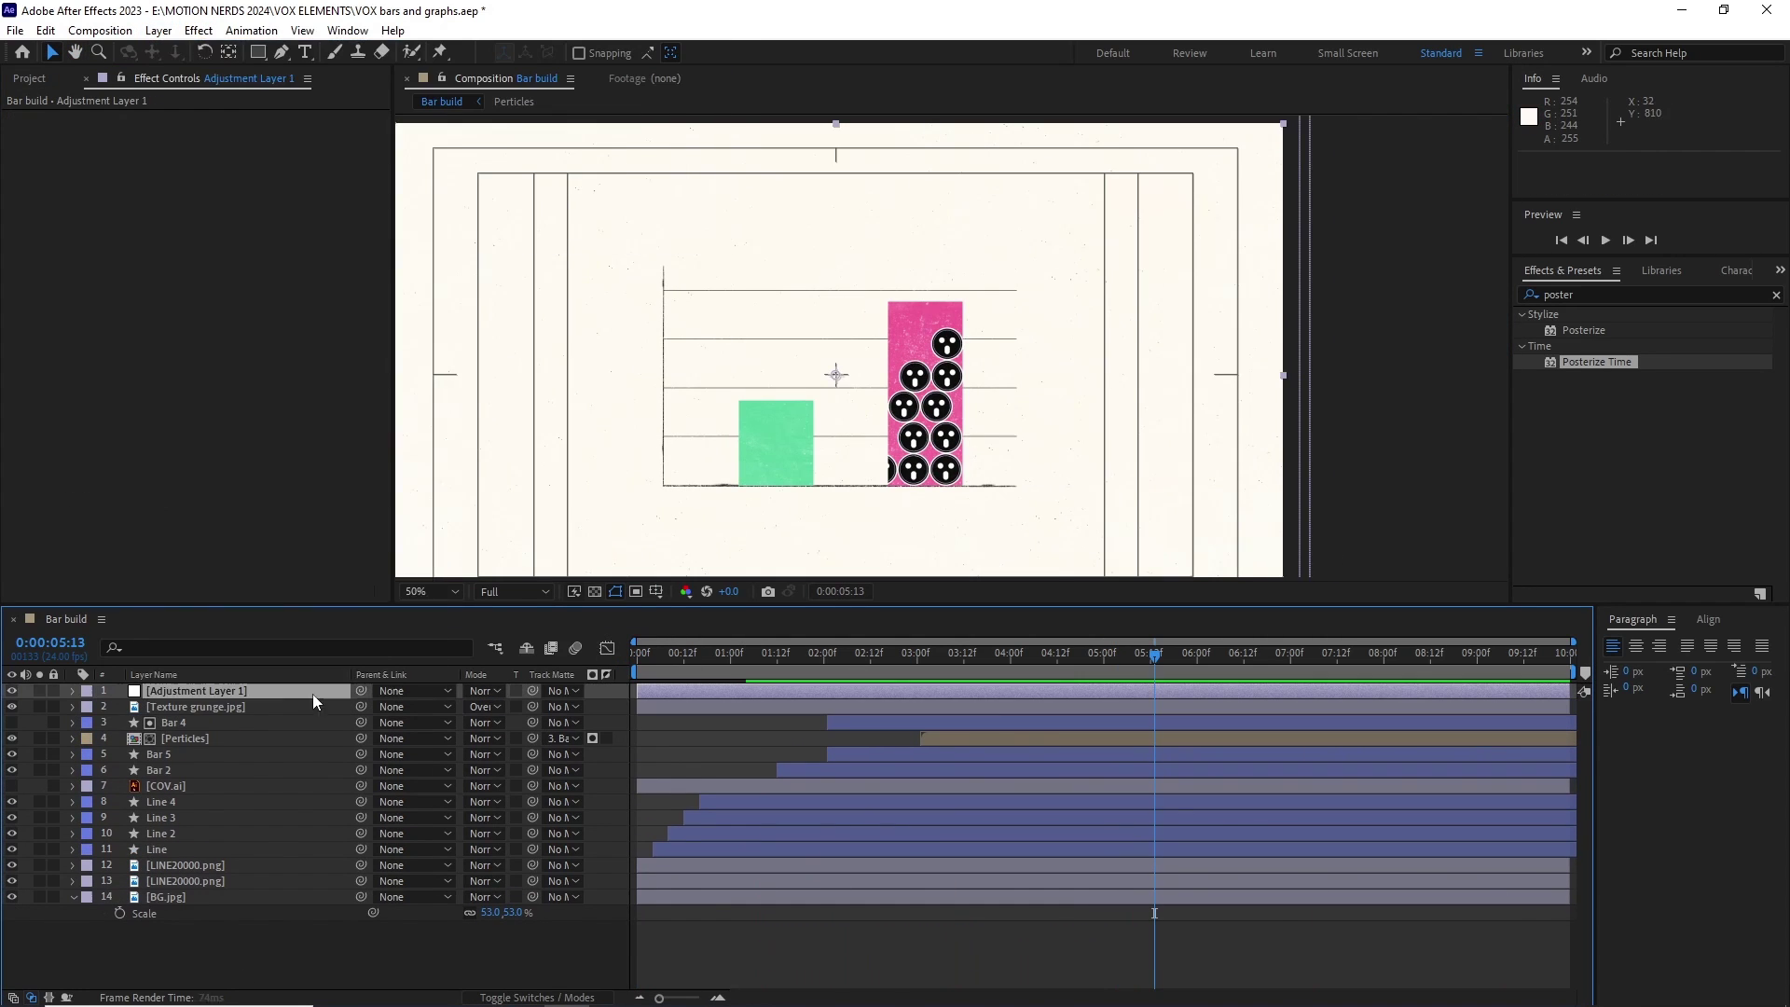
Set up the Noise adjustment layer and a Ptime adjustment layer with Posterize Time at 12 fps.
left_click(199, 30)
left_click(159, 29)
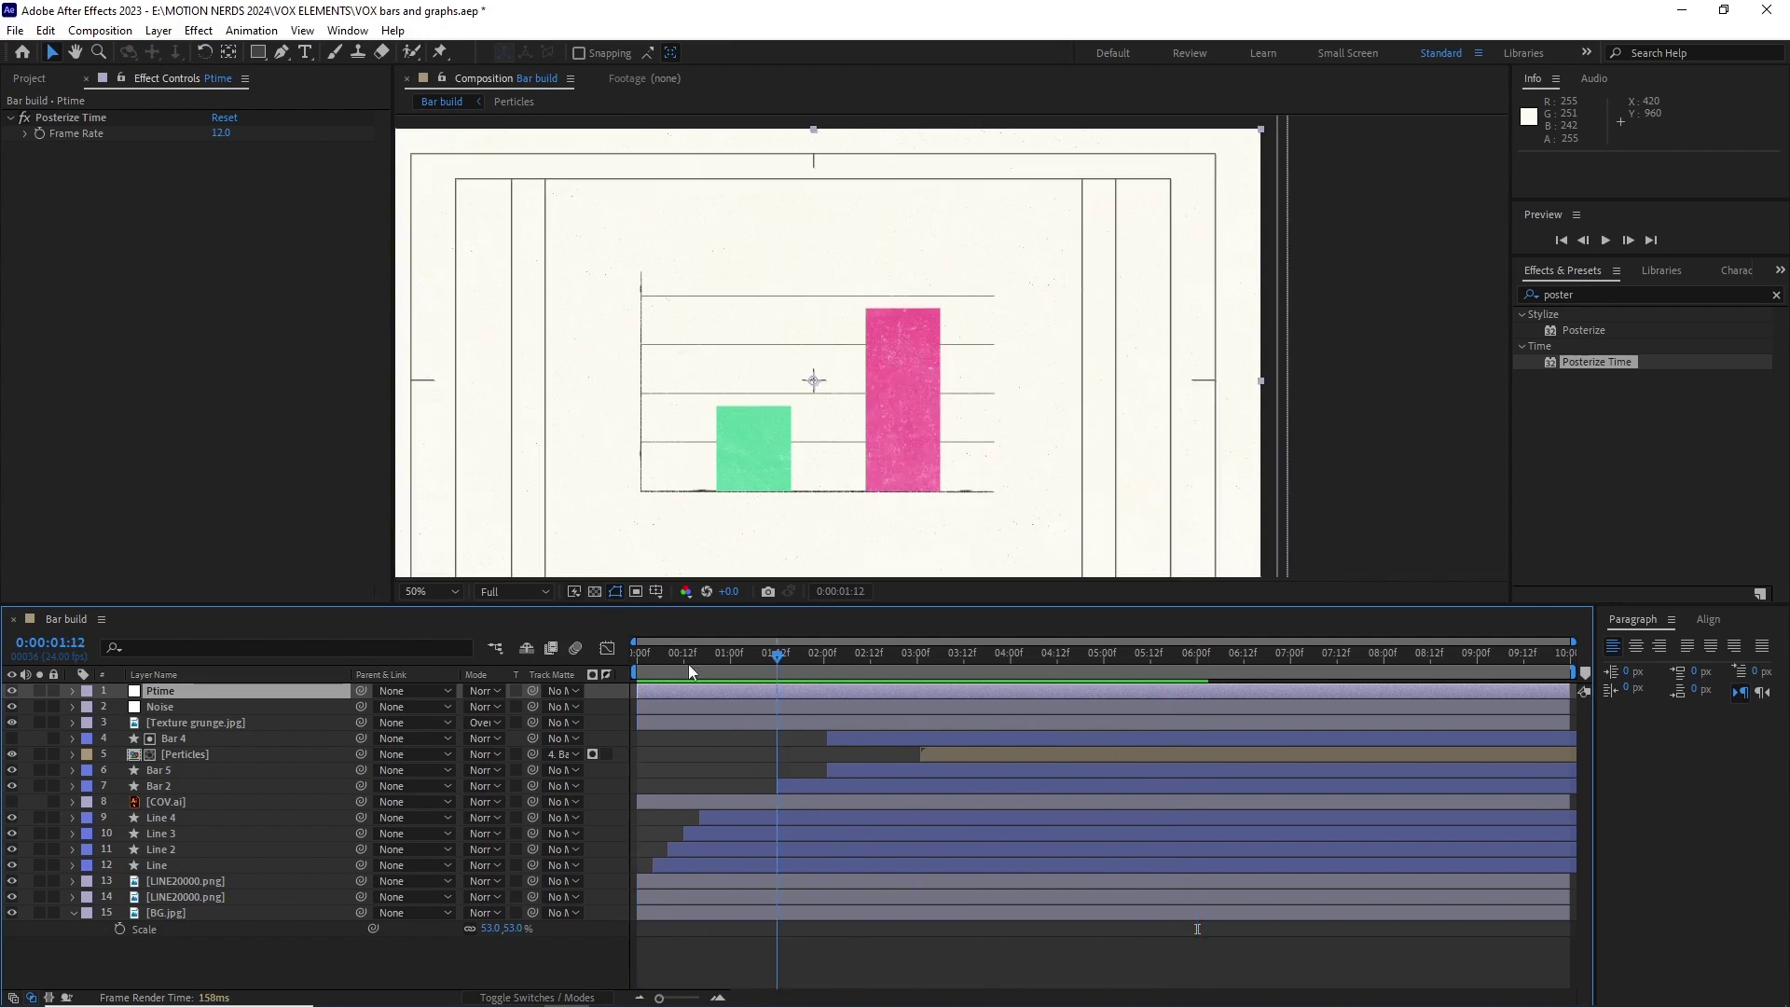
left_click_drag(690, 671, 599, 678)
key("space")
key("space")
Add an adjustment layer named Transform above all layers and apply the Transform distort effect to it.
left_click(158, 30)
left_click(522, 179)
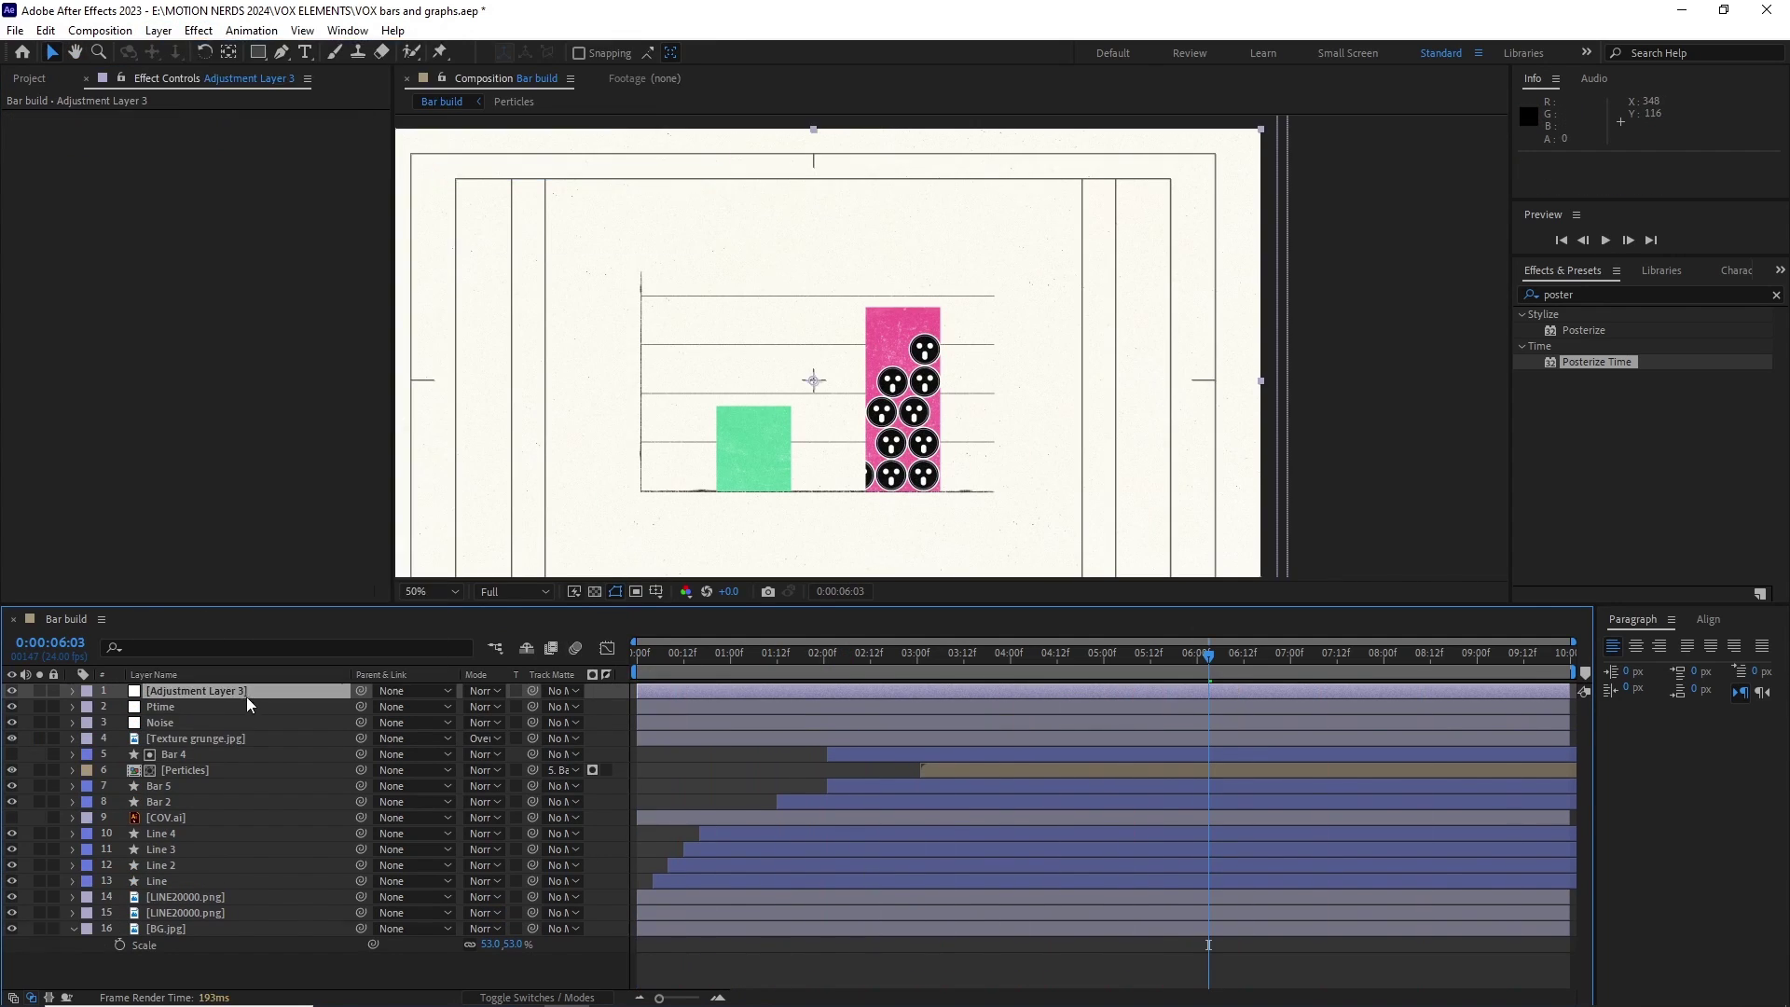
key("Return")
type("Transform")
key("Return")
left_click(199, 30)
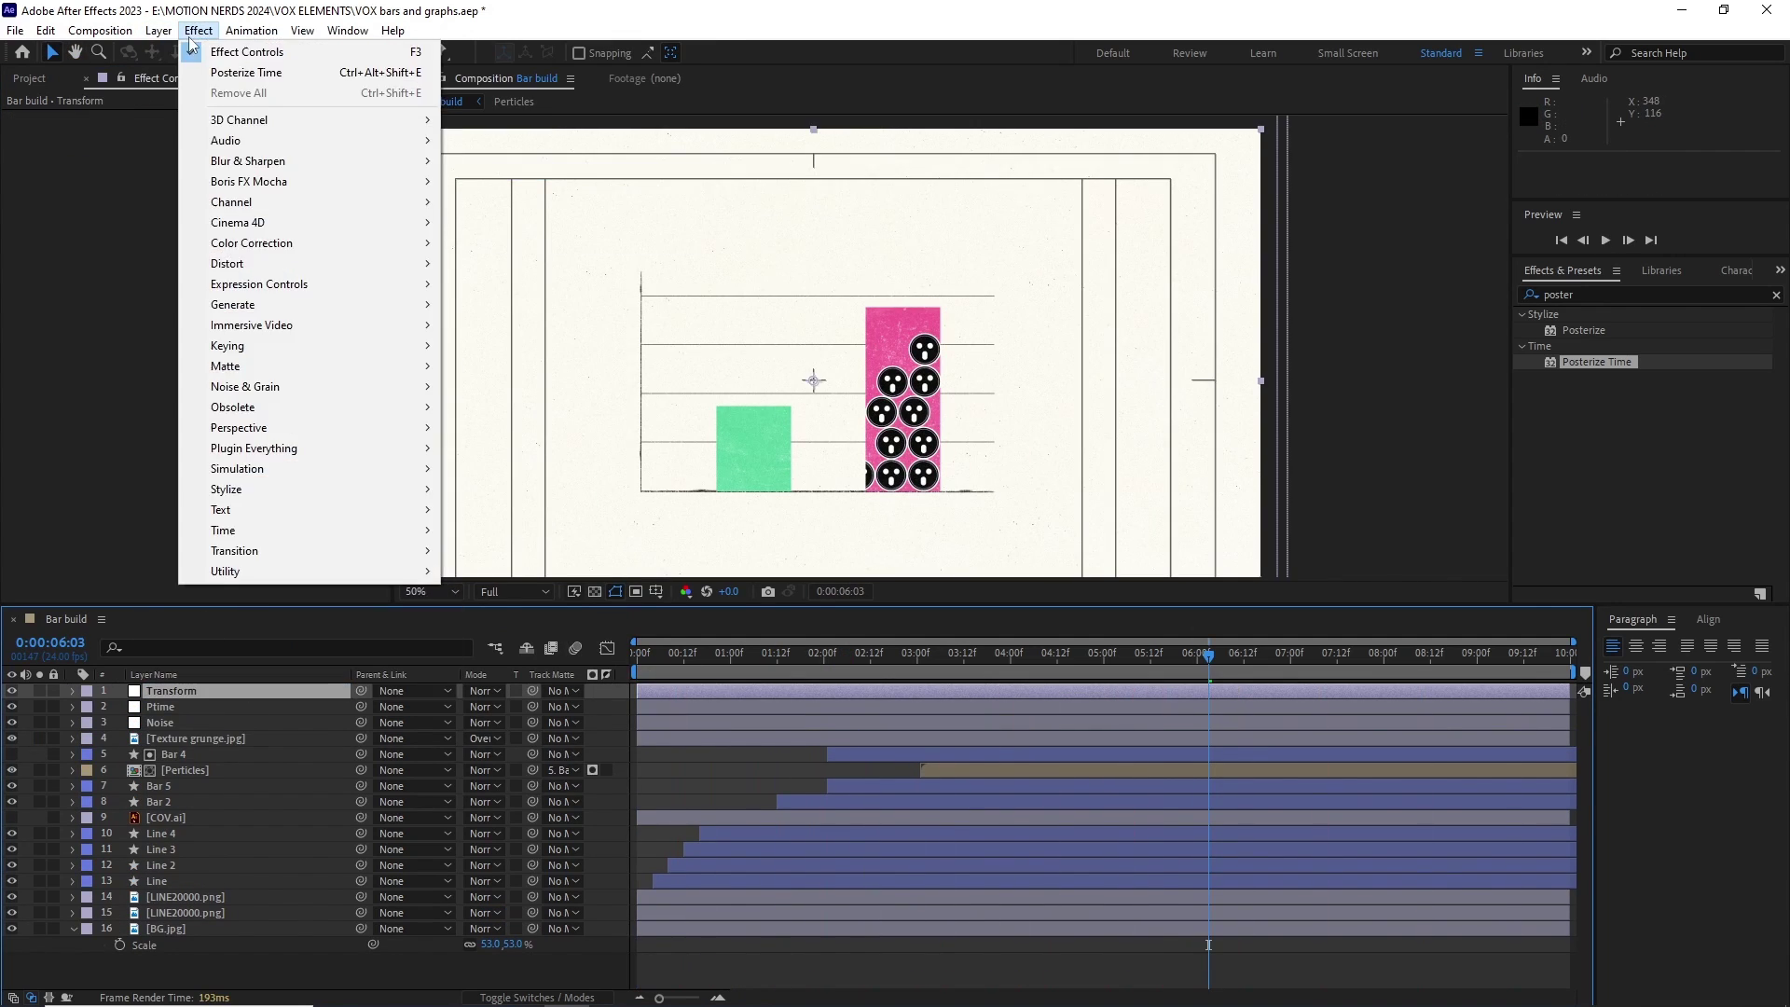
mouse_move(226, 264)
left_click(503, 891)
Keyframe the Transform effect's Scale at 100 at 0:00:03:12 and 143 at 0:00:04:00 for a zoom-in.
mouse_move(1030, 658)
left_mouse_down()
mouse_move(961, 669)
mouse_move(966, 688)
mouse_move(1015, 677)
left_mouse_up()
left_click(39, 182)
left_click(253, 691)
key("u")
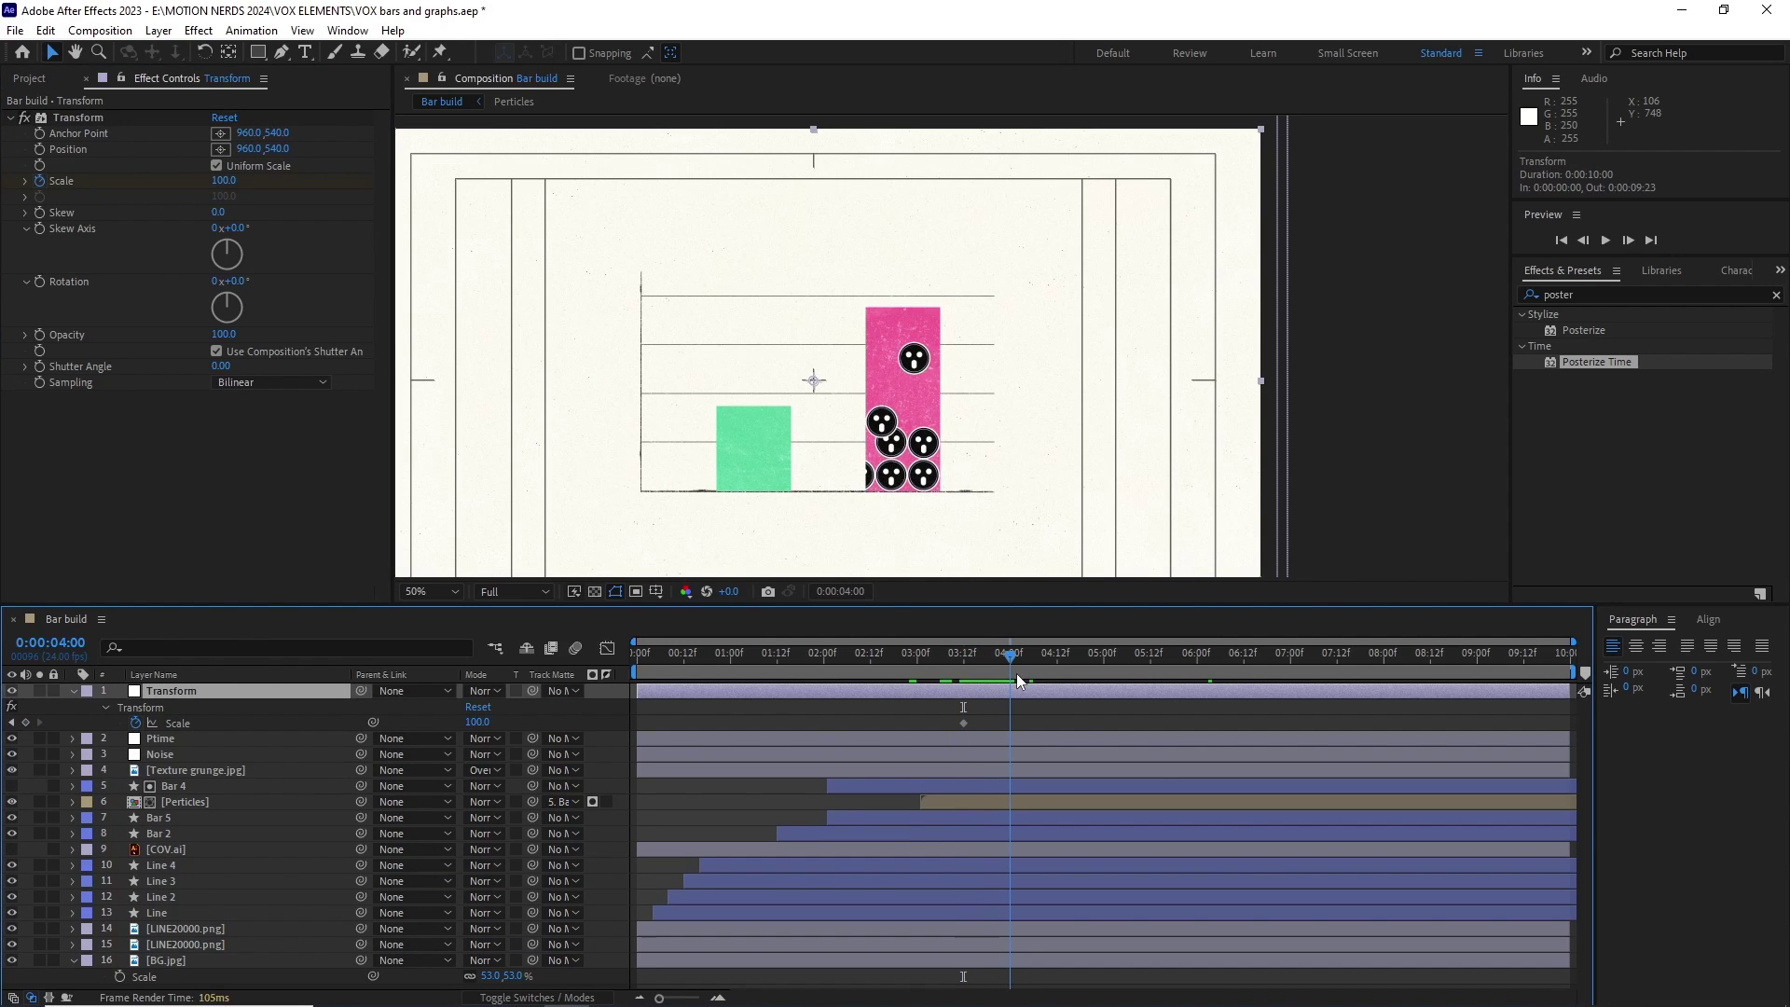
left_click_drag(214, 179, 240, 175)
Ease both Scale keyframes and reshape the speed graph to peak early with a long slowdown, and preview the zoom.
left_click(964, 723, "shift")
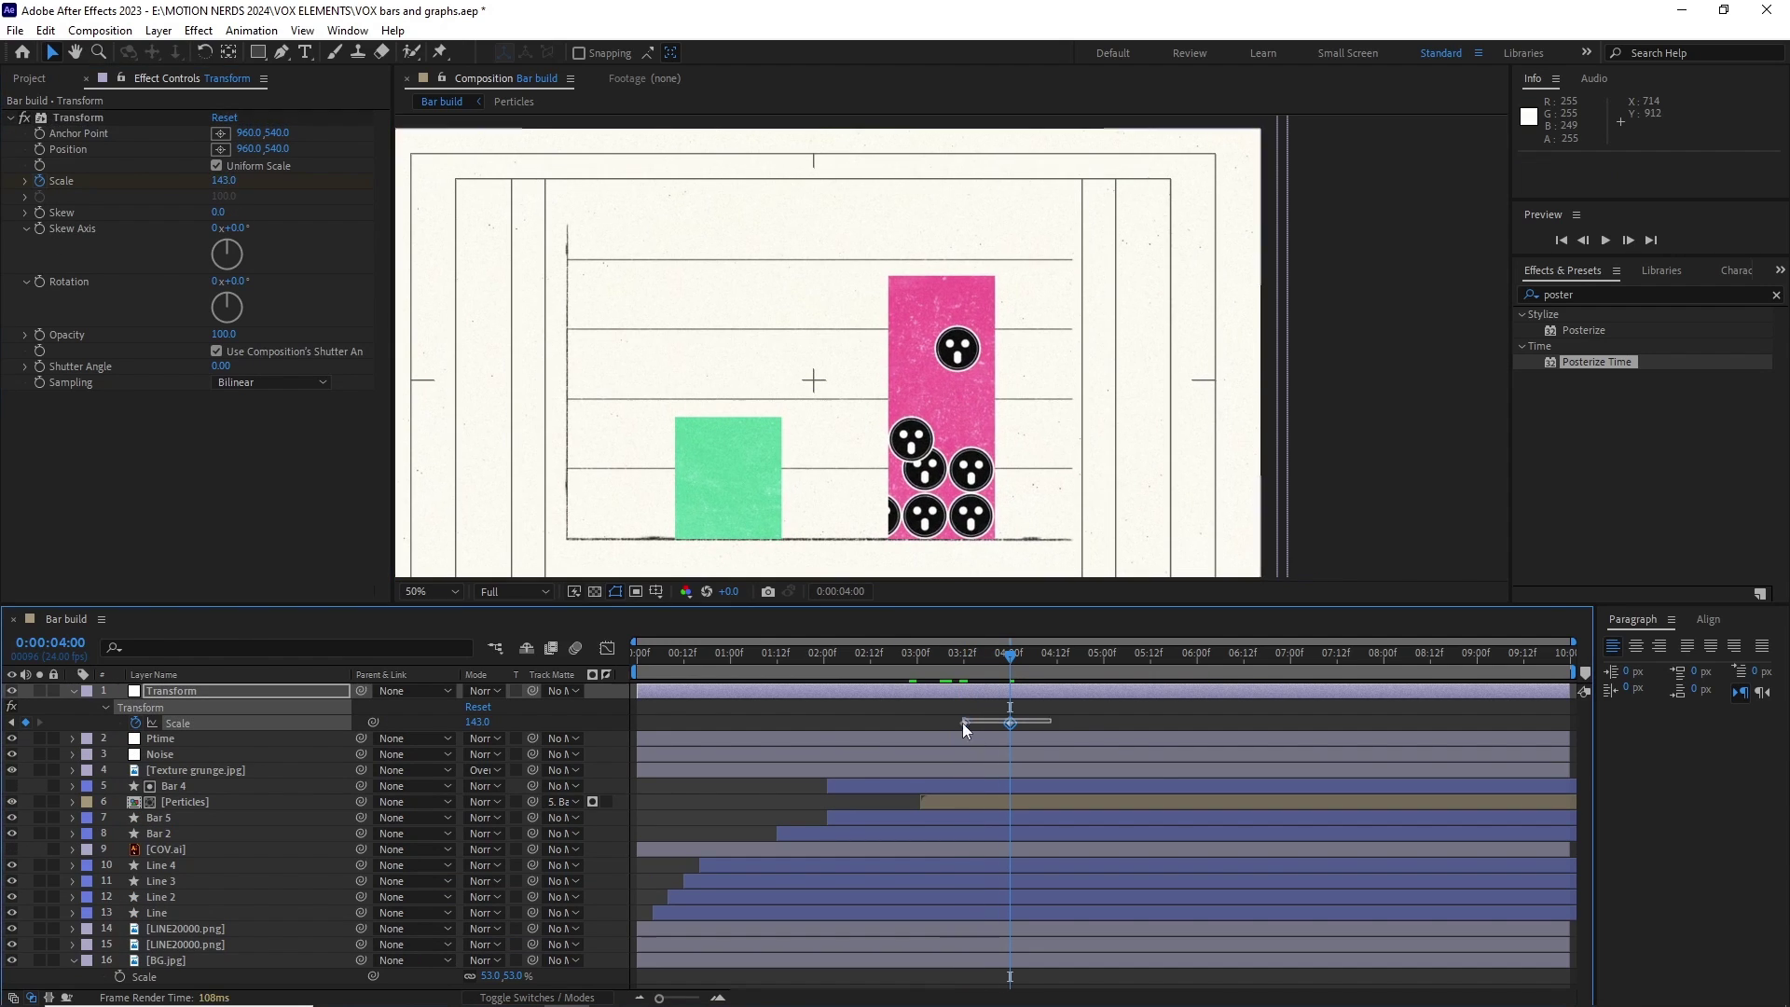
key("F9")
key("shift+F3")
left_click_drag(1022, 914, 990, 950)
left_click_drag(993, 941, 975, 934)
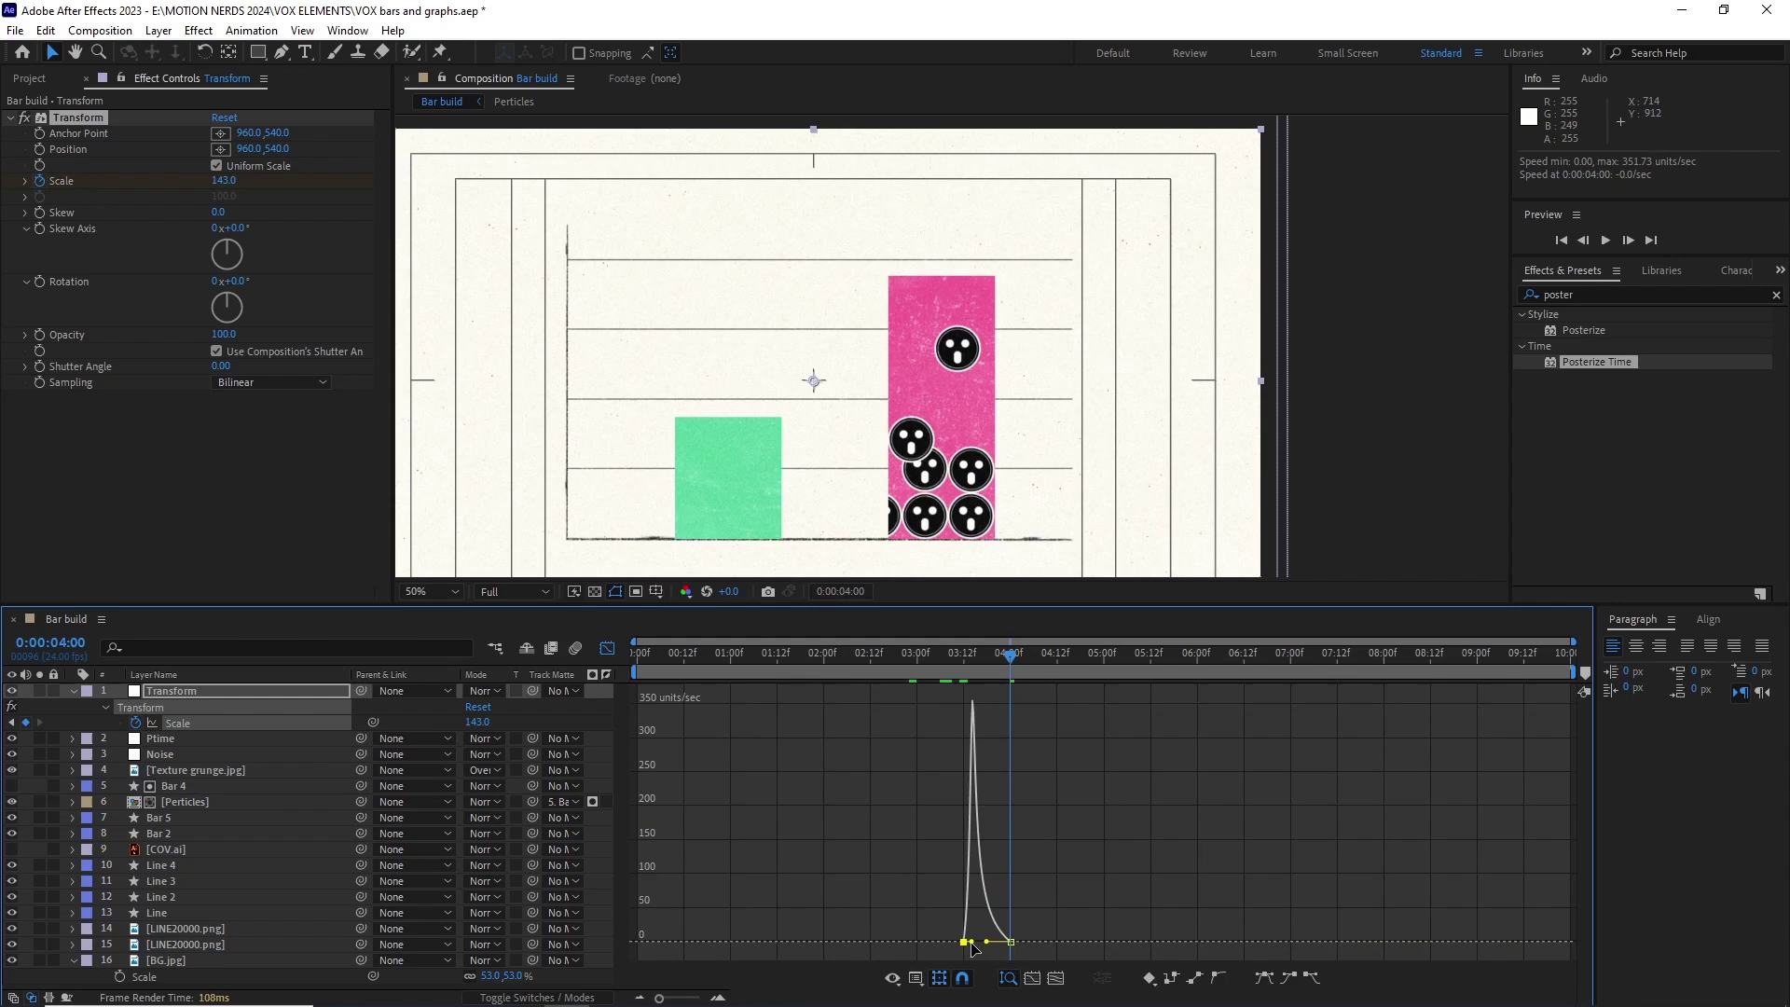
key("space")
key("shift+F3")
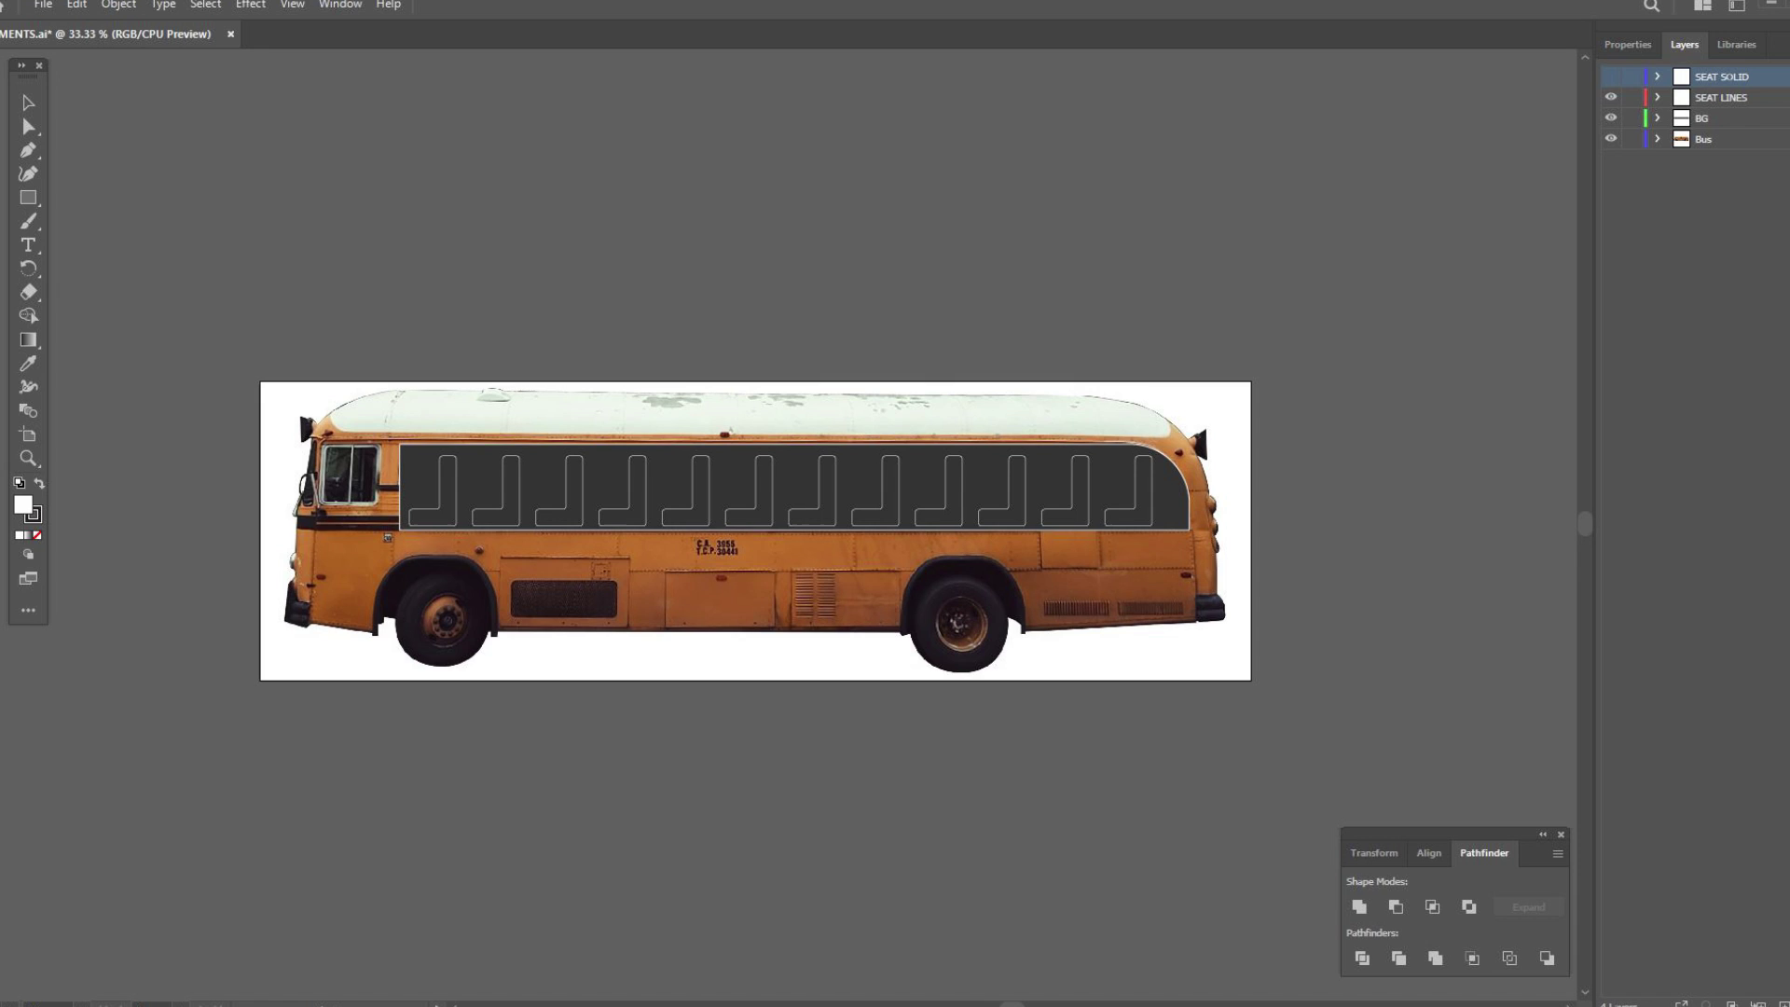
In Illustrator, toggle the SEAT LINES layer off and on and show the SEAT SOLID layer to examine the bus artwork.
left_click(1610, 96)
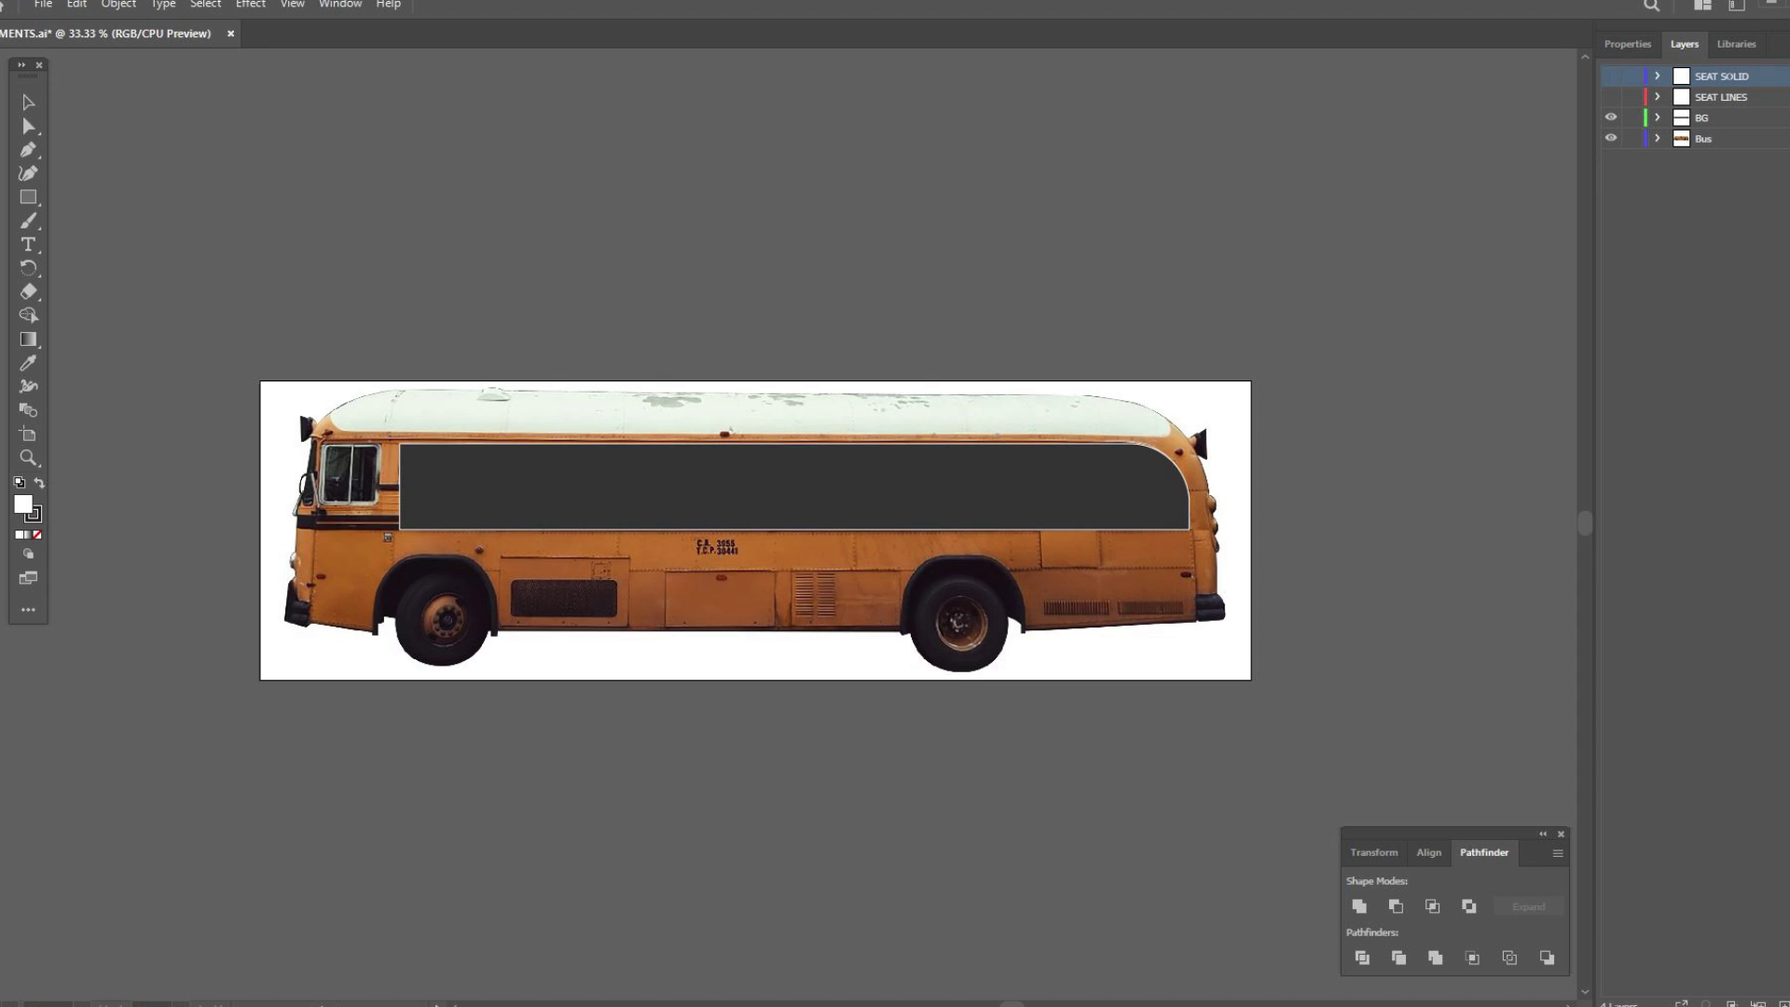
left_click(1610, 97)
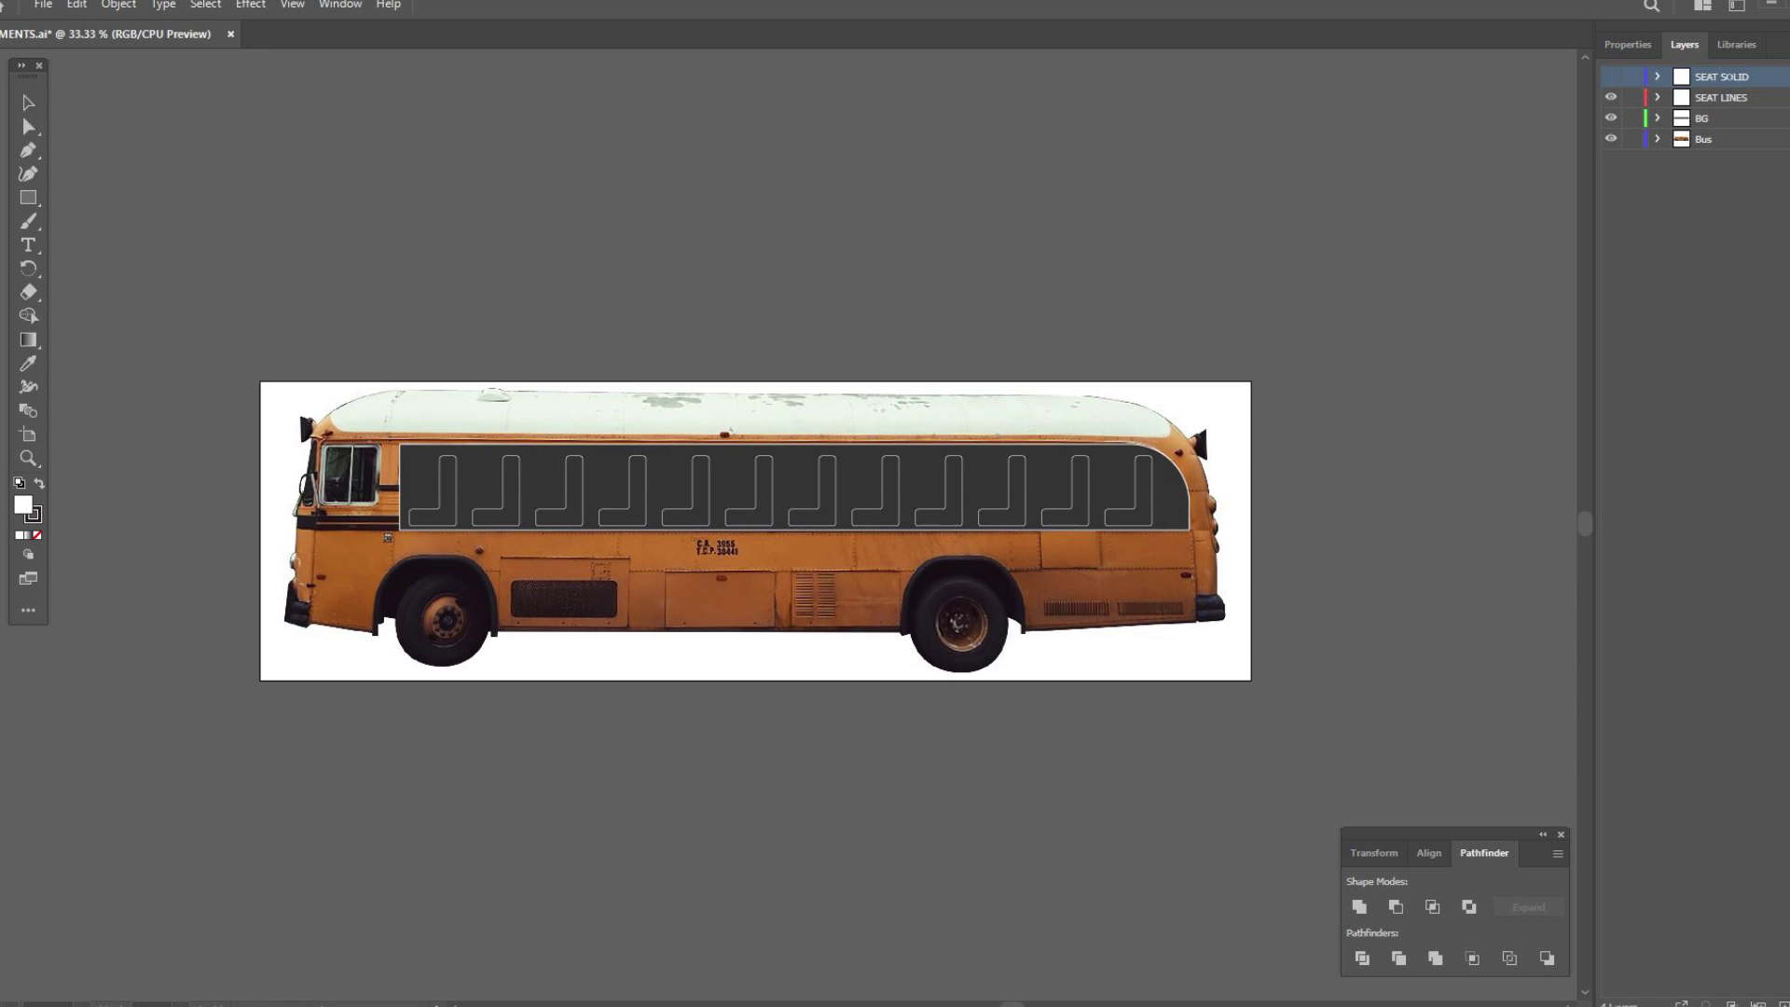
left_click(1609, 77)
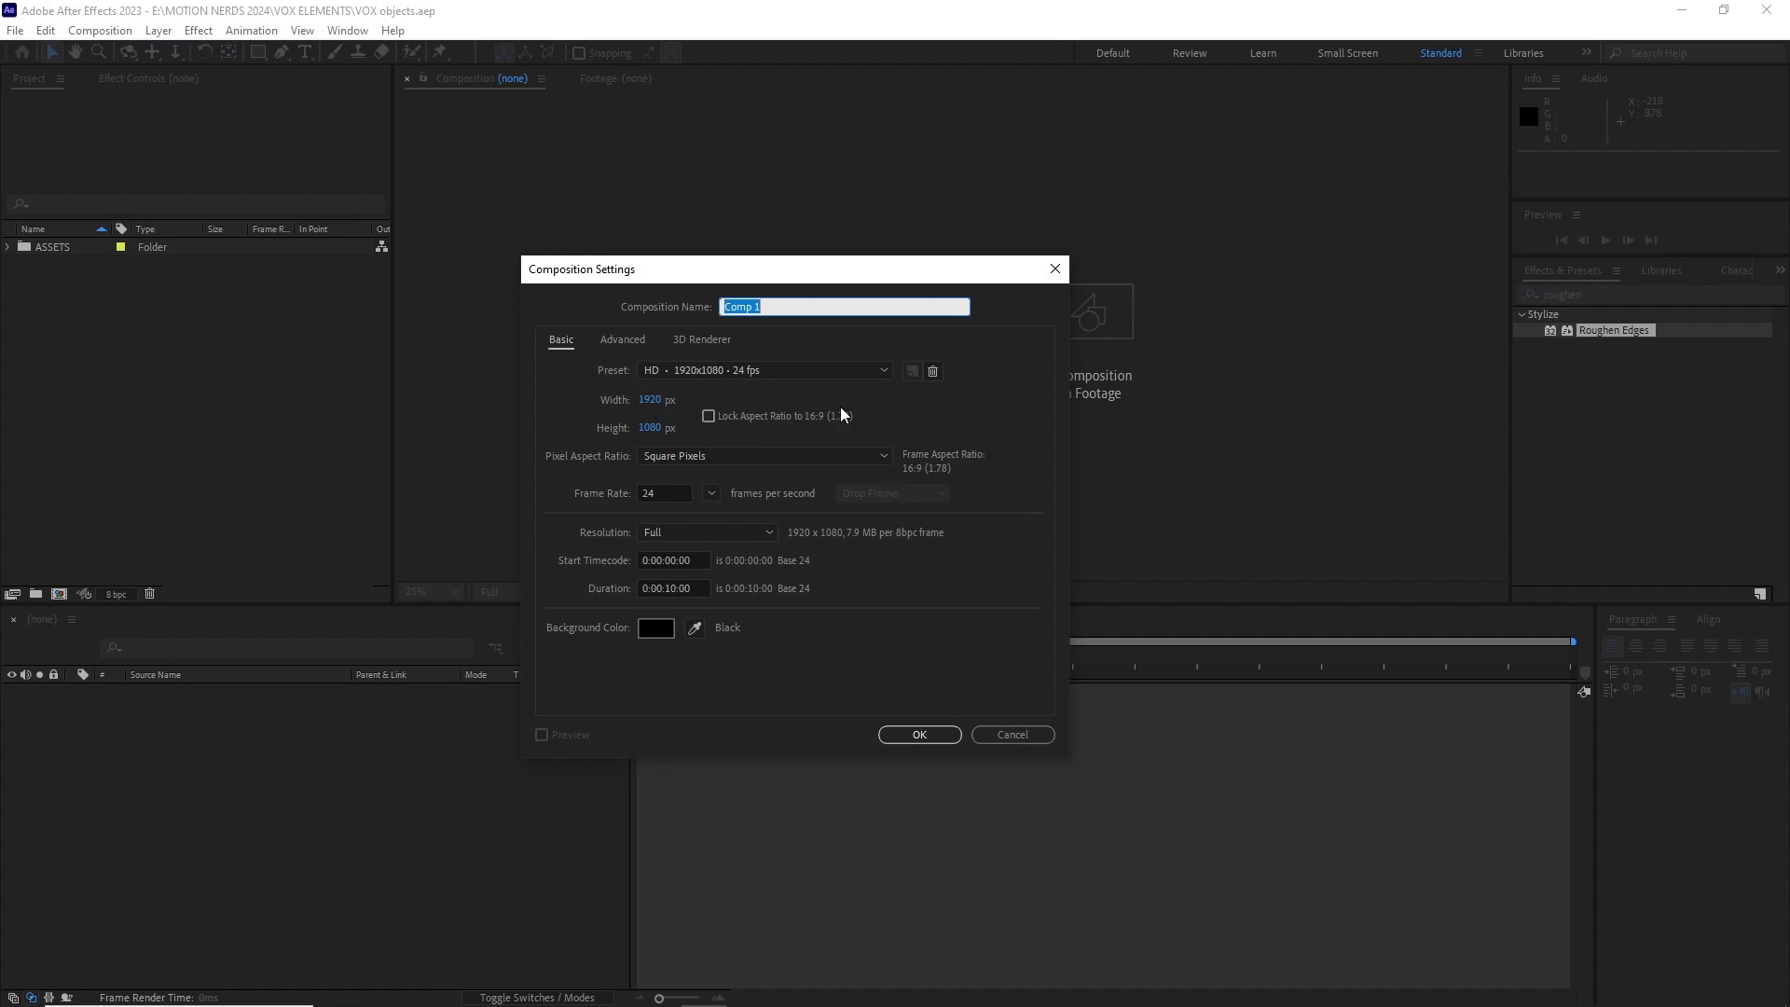
In After Effects, create a 1920x1080, 24 fps, ten-second composition named BUS and open the BUS ELEMENTS composition.
key("Return")
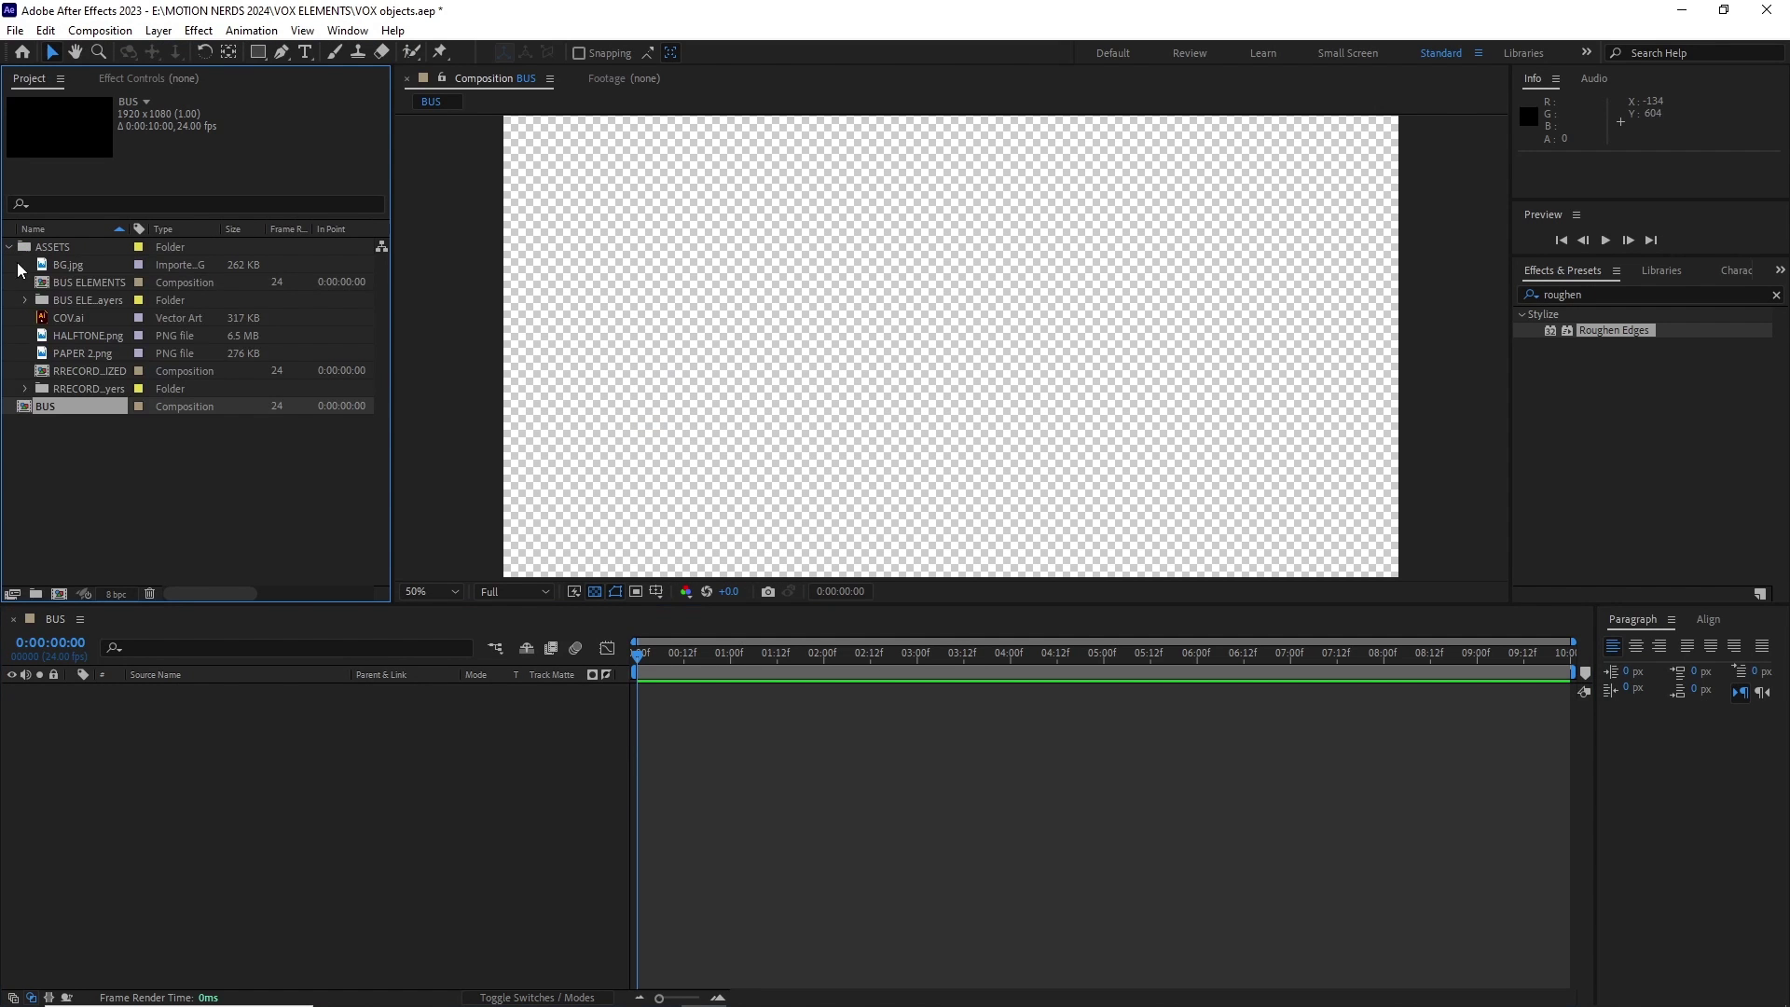
double_click(76, 284)
left_click_drag(794, 385, 848, 380)
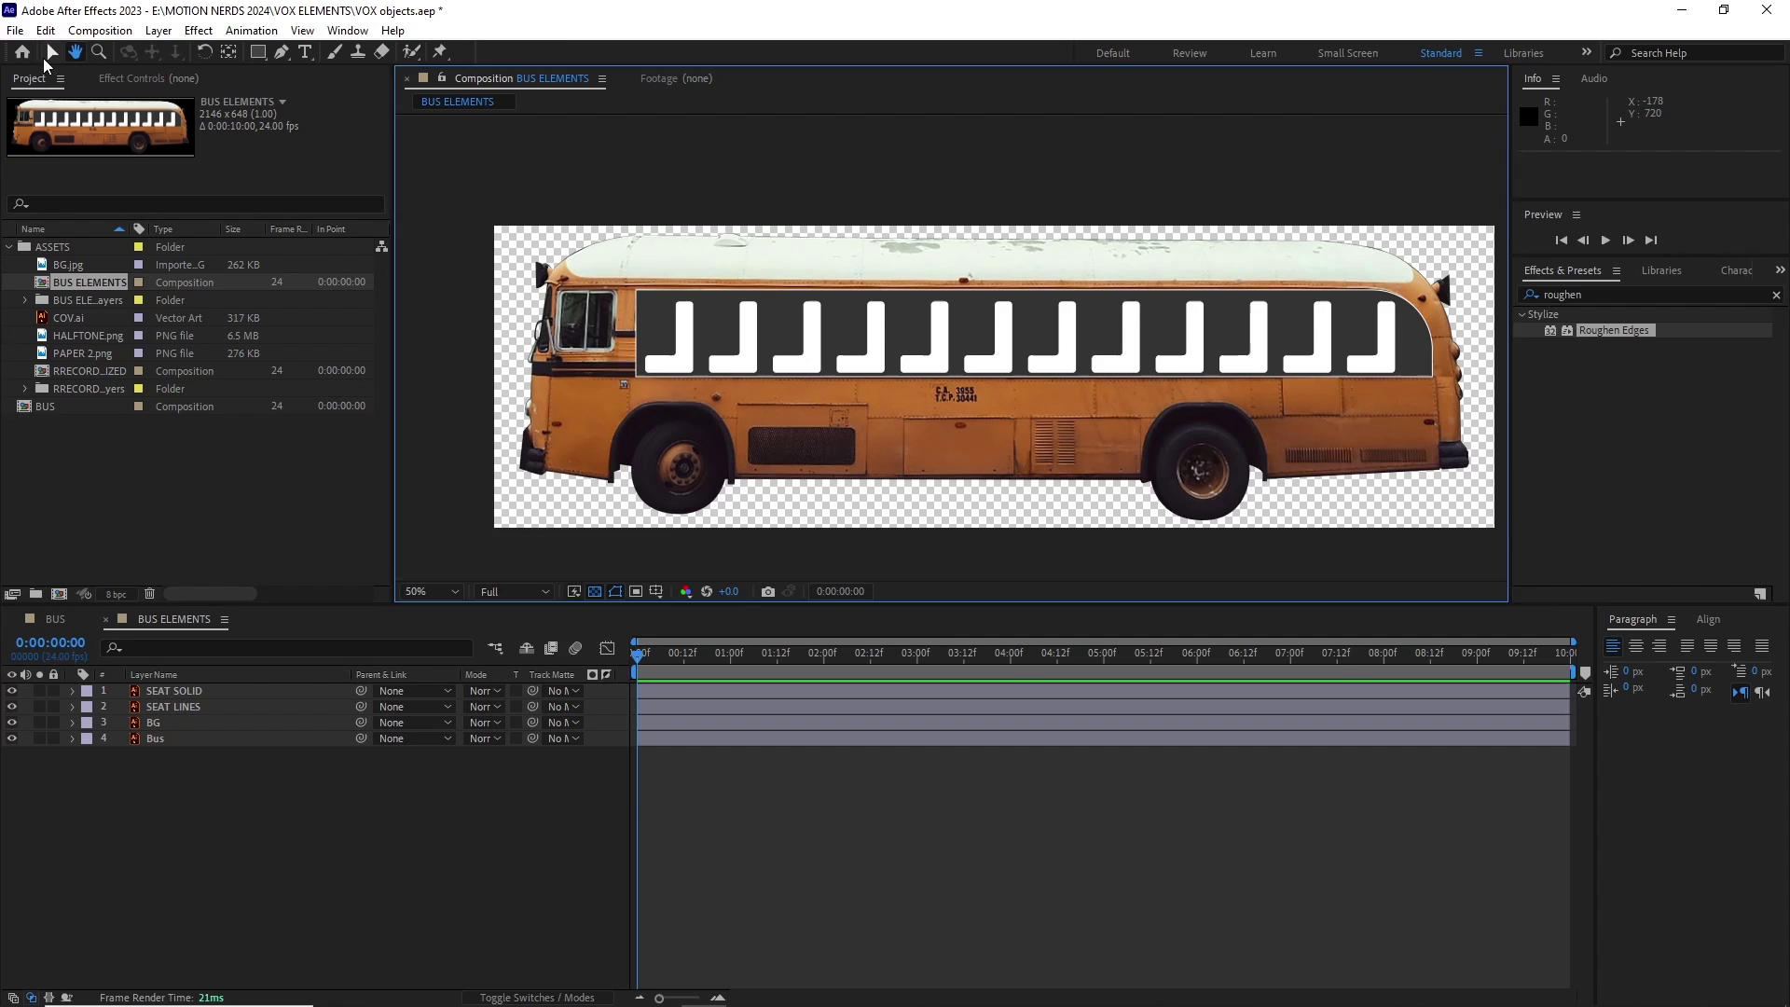
left_click(52, 53)
mouse_move(11, 691)
left_mouse_down()
mouse_move(11, 722)
mouse_move(11, 690)
left_mouse_up()
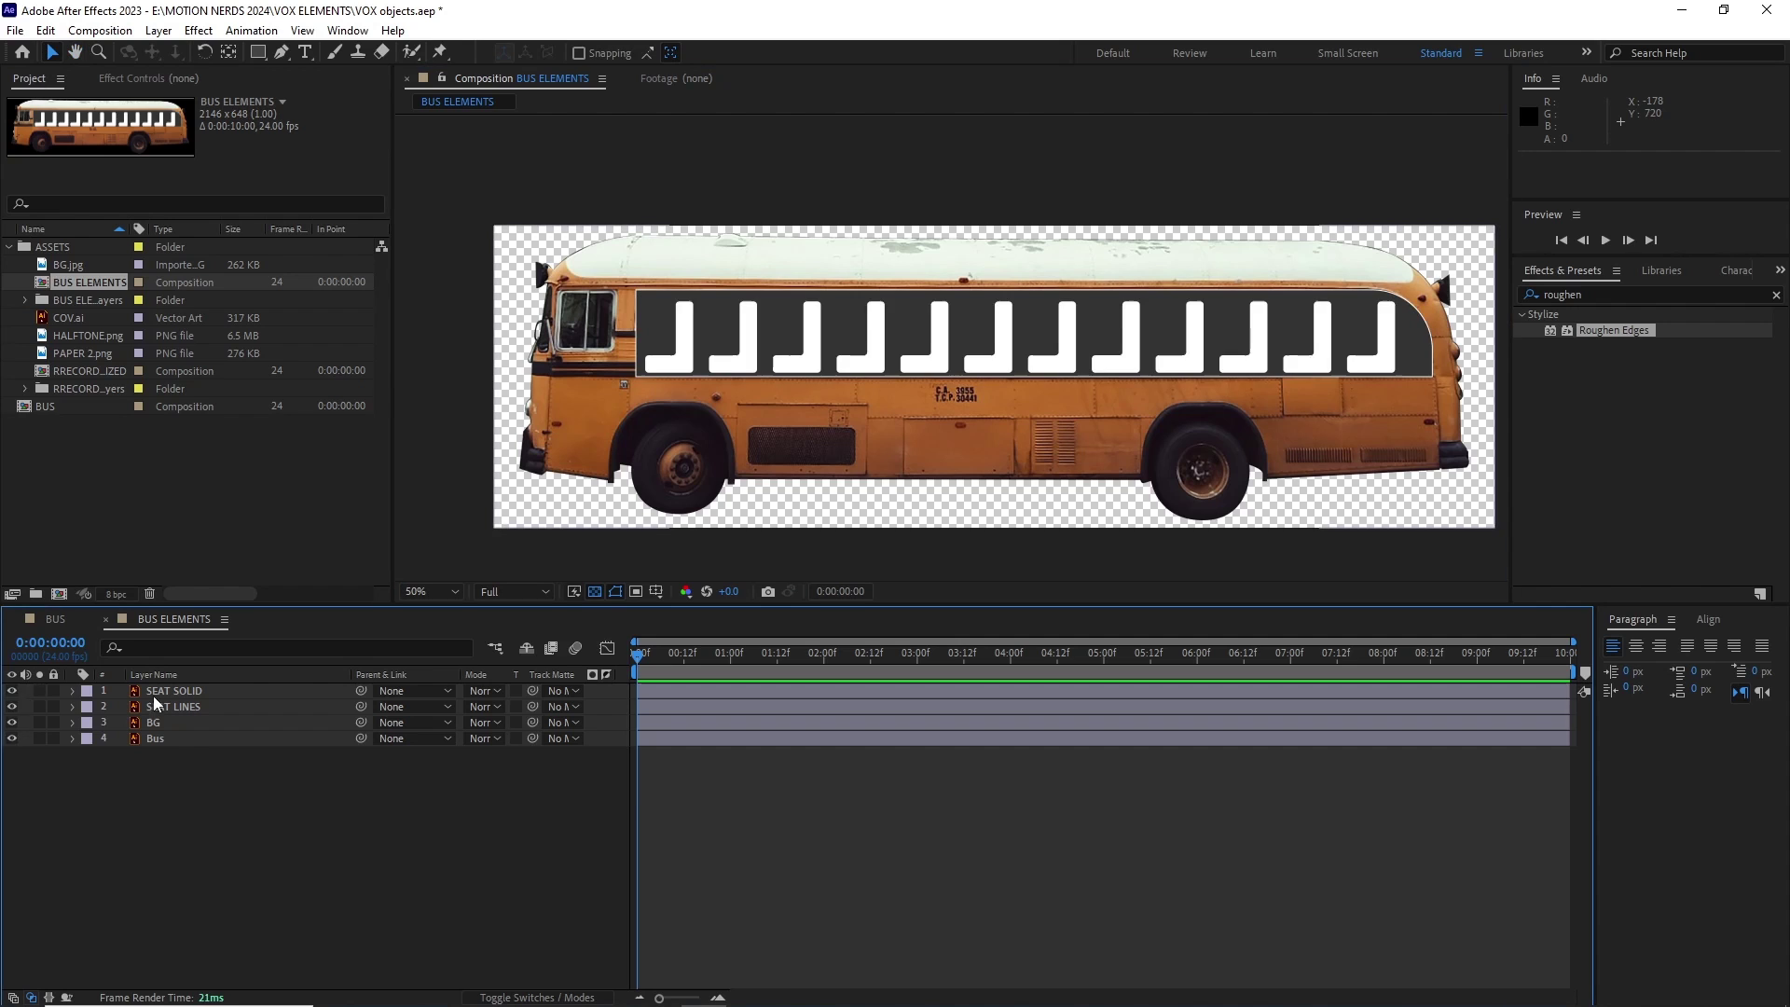
Copy all four layers from the BUS ELEMENTS composition into the BUS composition.
left_click(155, 692)
left_click(175, 738, "shift")
left_click(55, 619)
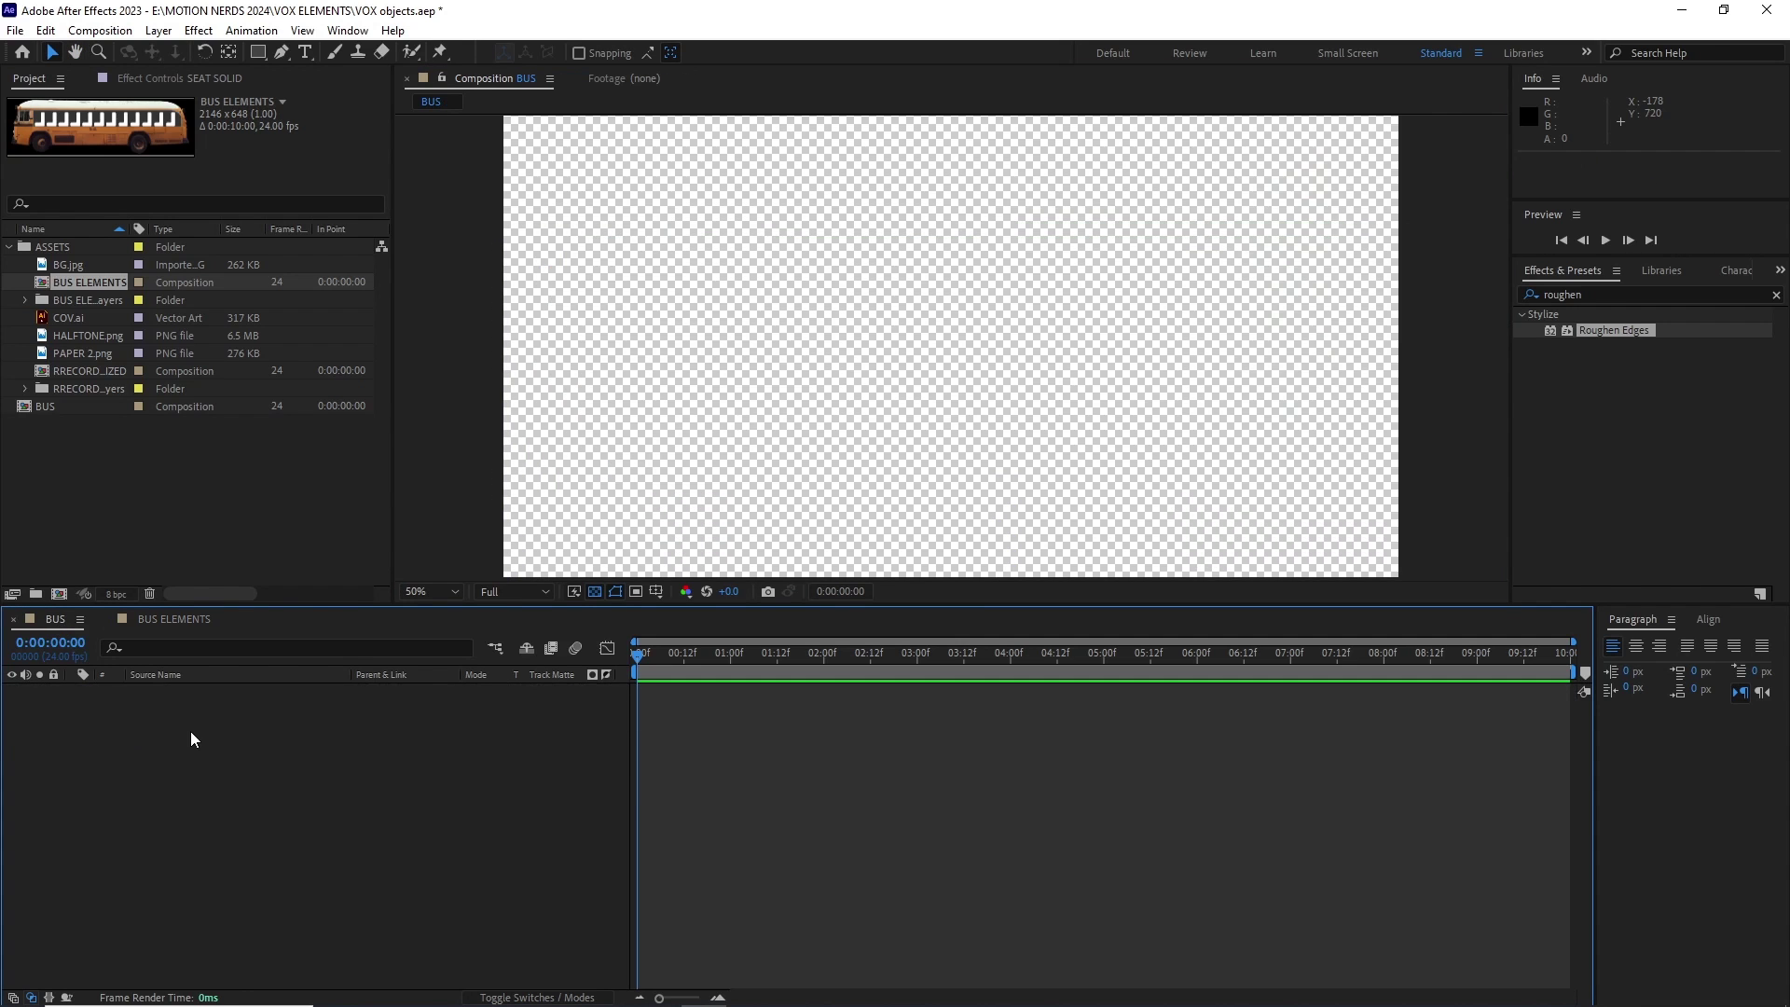
key("ctrl+v")
Add a null object to the BUS composition and parent the four bus layers to it.
scroll(888, 376, "down", 2)
left_click(158, 31)
mouse_move(186, 52)
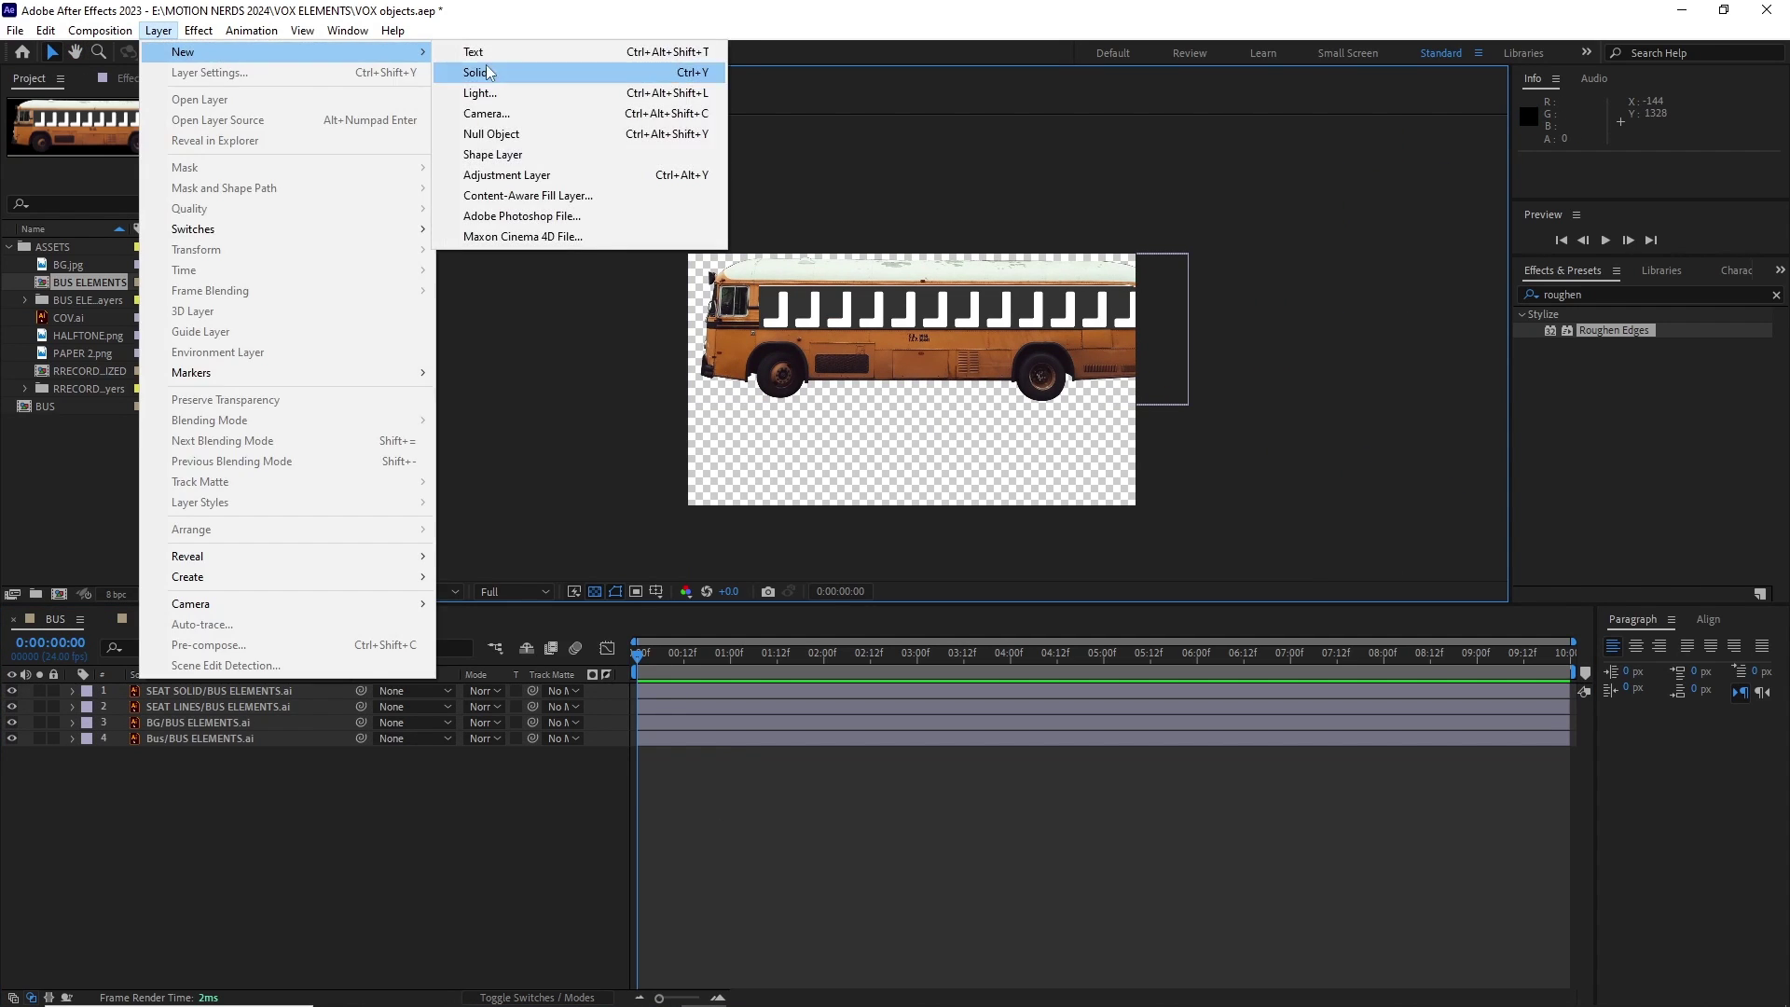
left_click(503, 133)
left_click(235, 708)
left_click(240, 755, "shift")
left_click_drag(361, 707, 188, 690)
Scale down the null until the whole bus fits the frame, with the transparency grid off and the title/action safe guides on.
left_click(188, 690)
key("s")
mouse_move(491, 706)
left_mouse_down()
mouse_move(451, 704)
mouse_move(485, 707)
left_mouse_up()
left_click(594, 591)
scroll(926, 395, "up", 2)
mouse_move(809, 401)
left_mouse_down()
mouse_move(820, 376)
mouse_move(810, 395)
left_mouse_up()
key("apostrophe")
Reposition the null to centre the bus in the frame and set the null's scale to 56%.
left_click(236, 693)
key("p")
left_click_drag(510, 707, 623, 694)
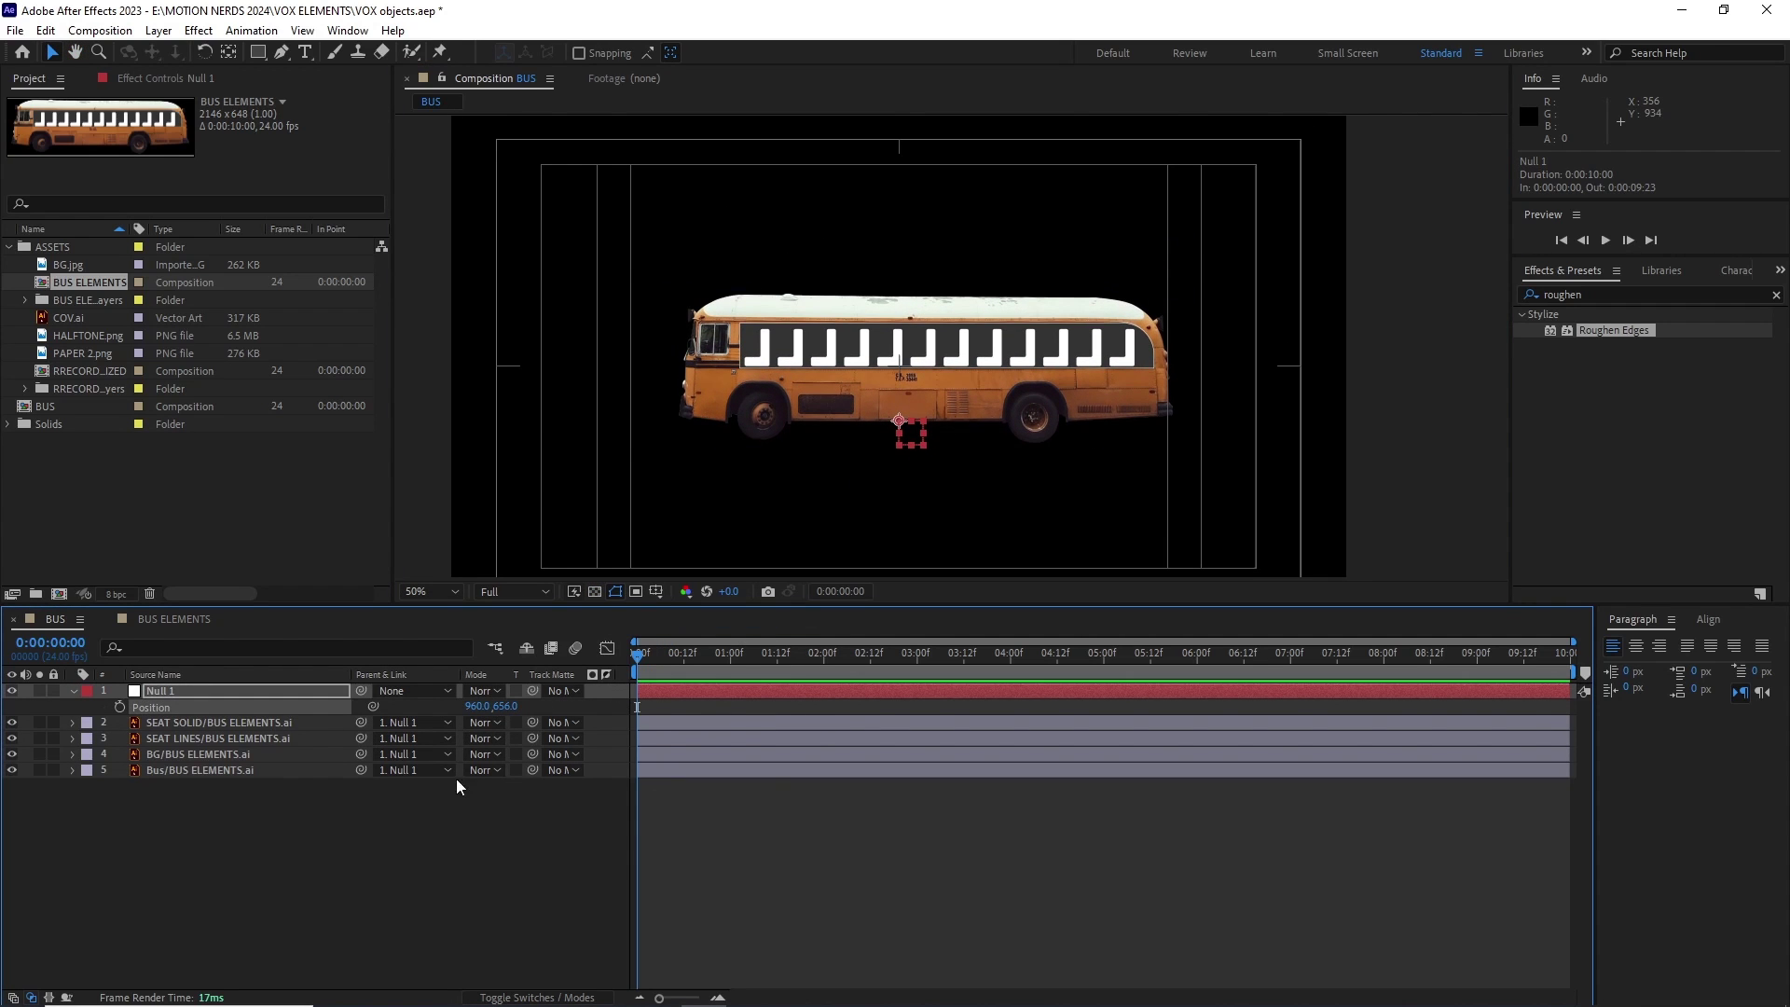
left_click_drag(475, 705, 514, 707)
mouse_move(793, 471)
left_mouse_down()
mouse_move(758, 463)
mouse_move(792, 474)
left_mouse_up()
scroll(966, 394, "down", 1)
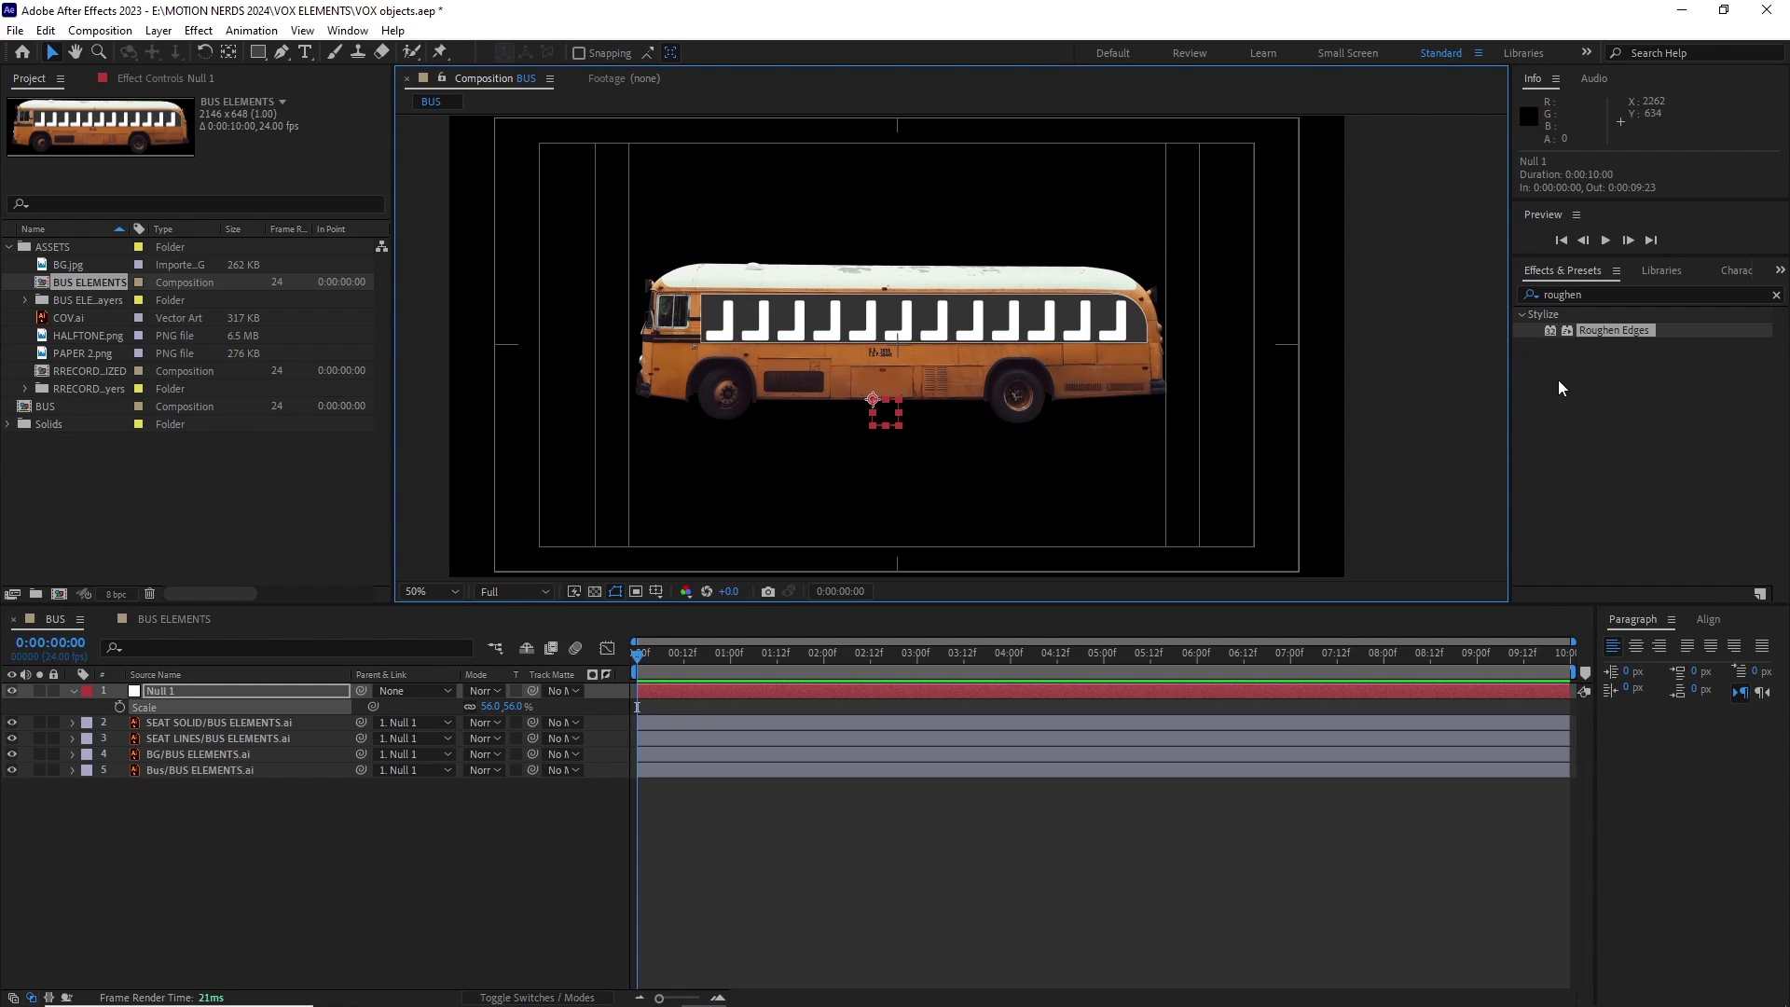
Flip the bus horizontally with a null X scale of -56% and move the null to 1029, 680.
left_click(346, 692)
type("-56")
key("Return")
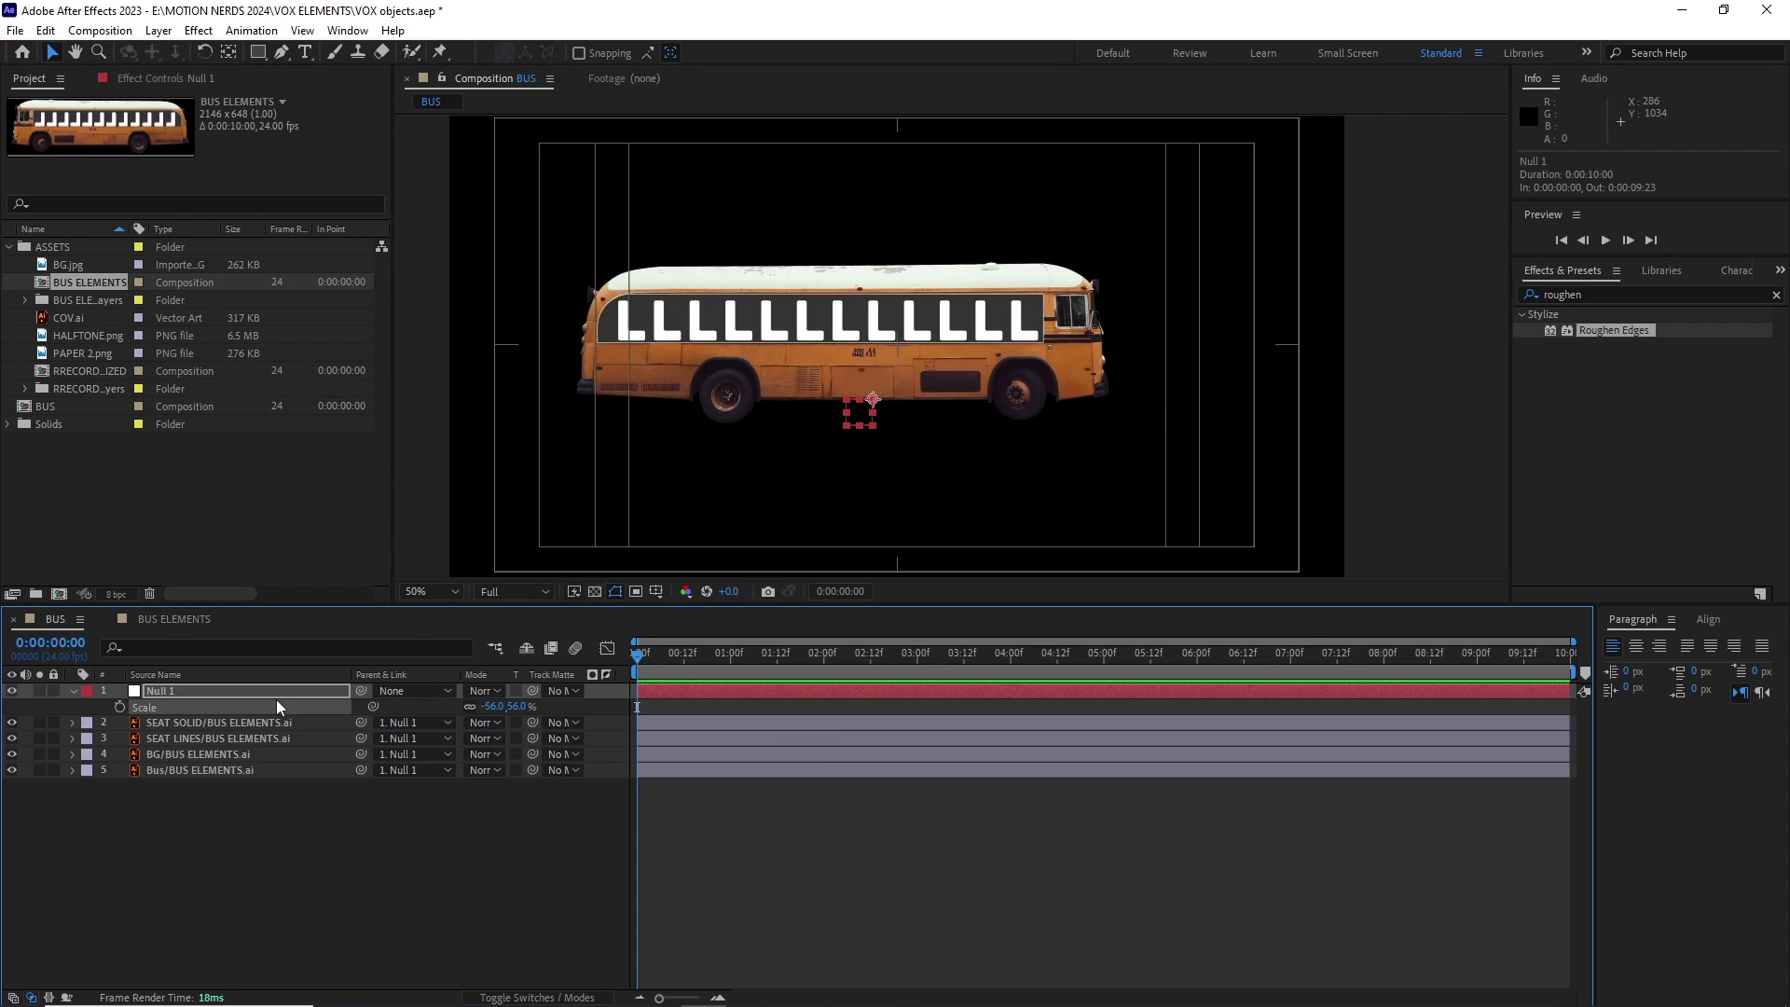
key("p")
left_click_drag(478, 705, 545, 705)
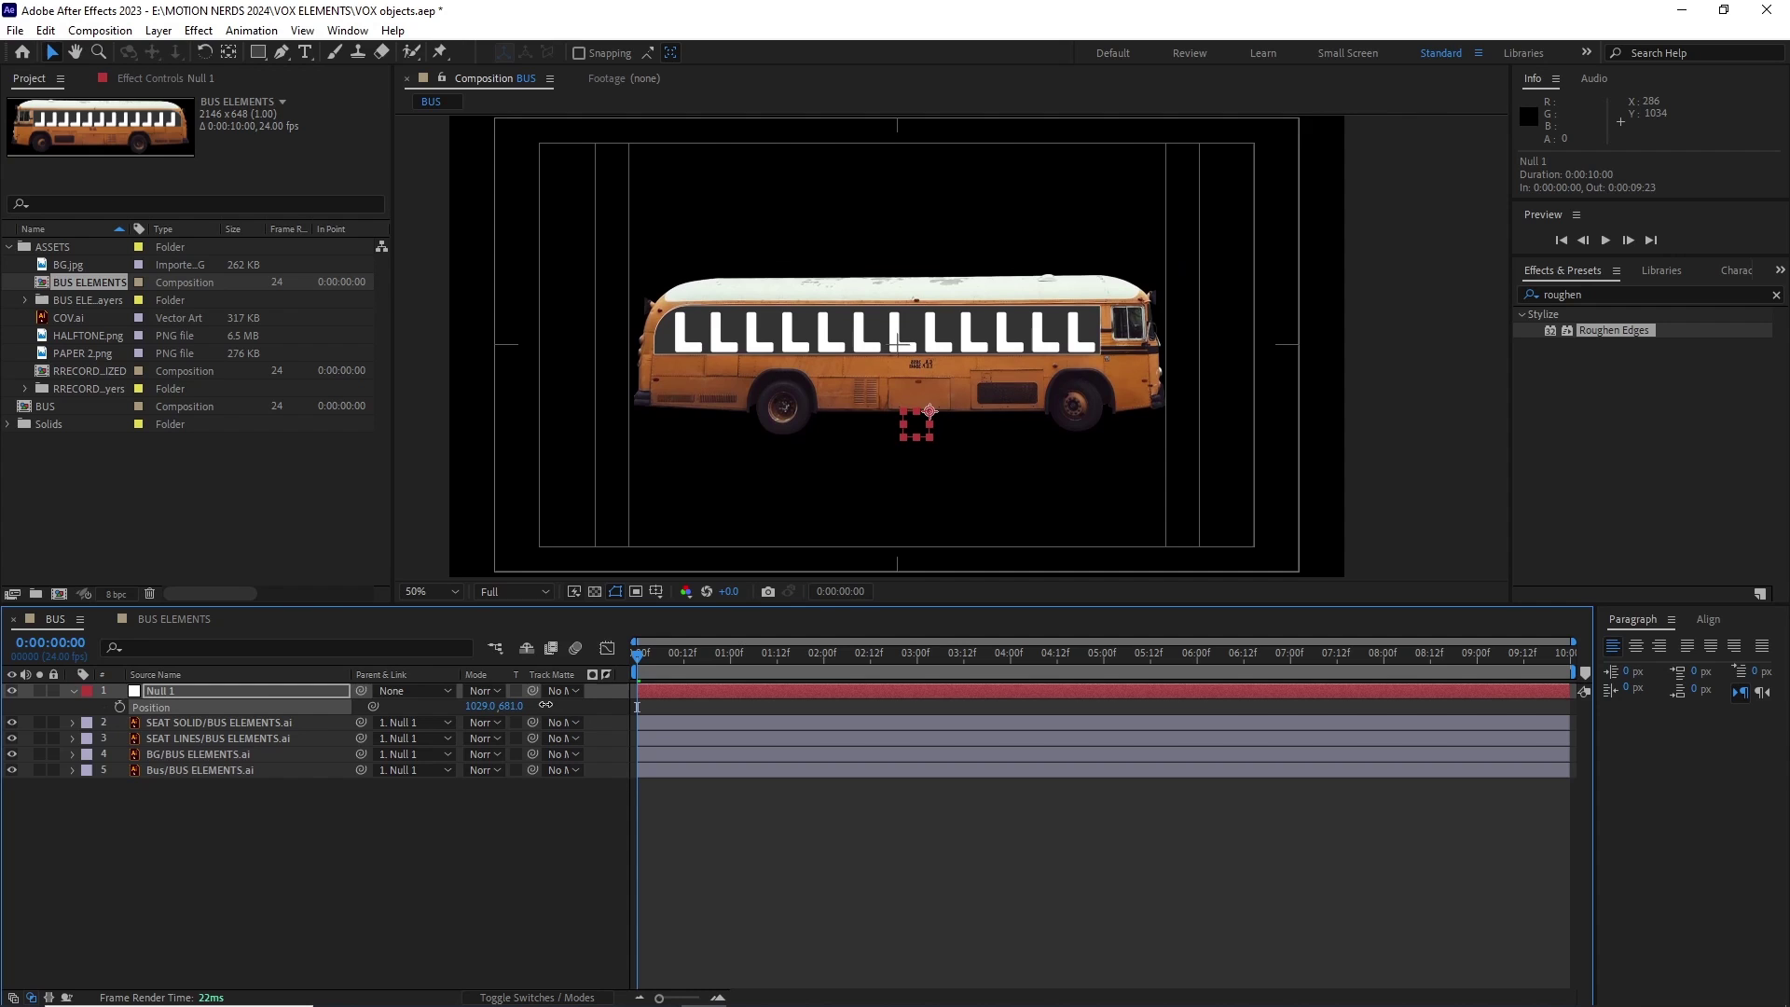
Apply the Tint effect to the Bus layer to turn the bus body black and white.
left_click(176, 772)
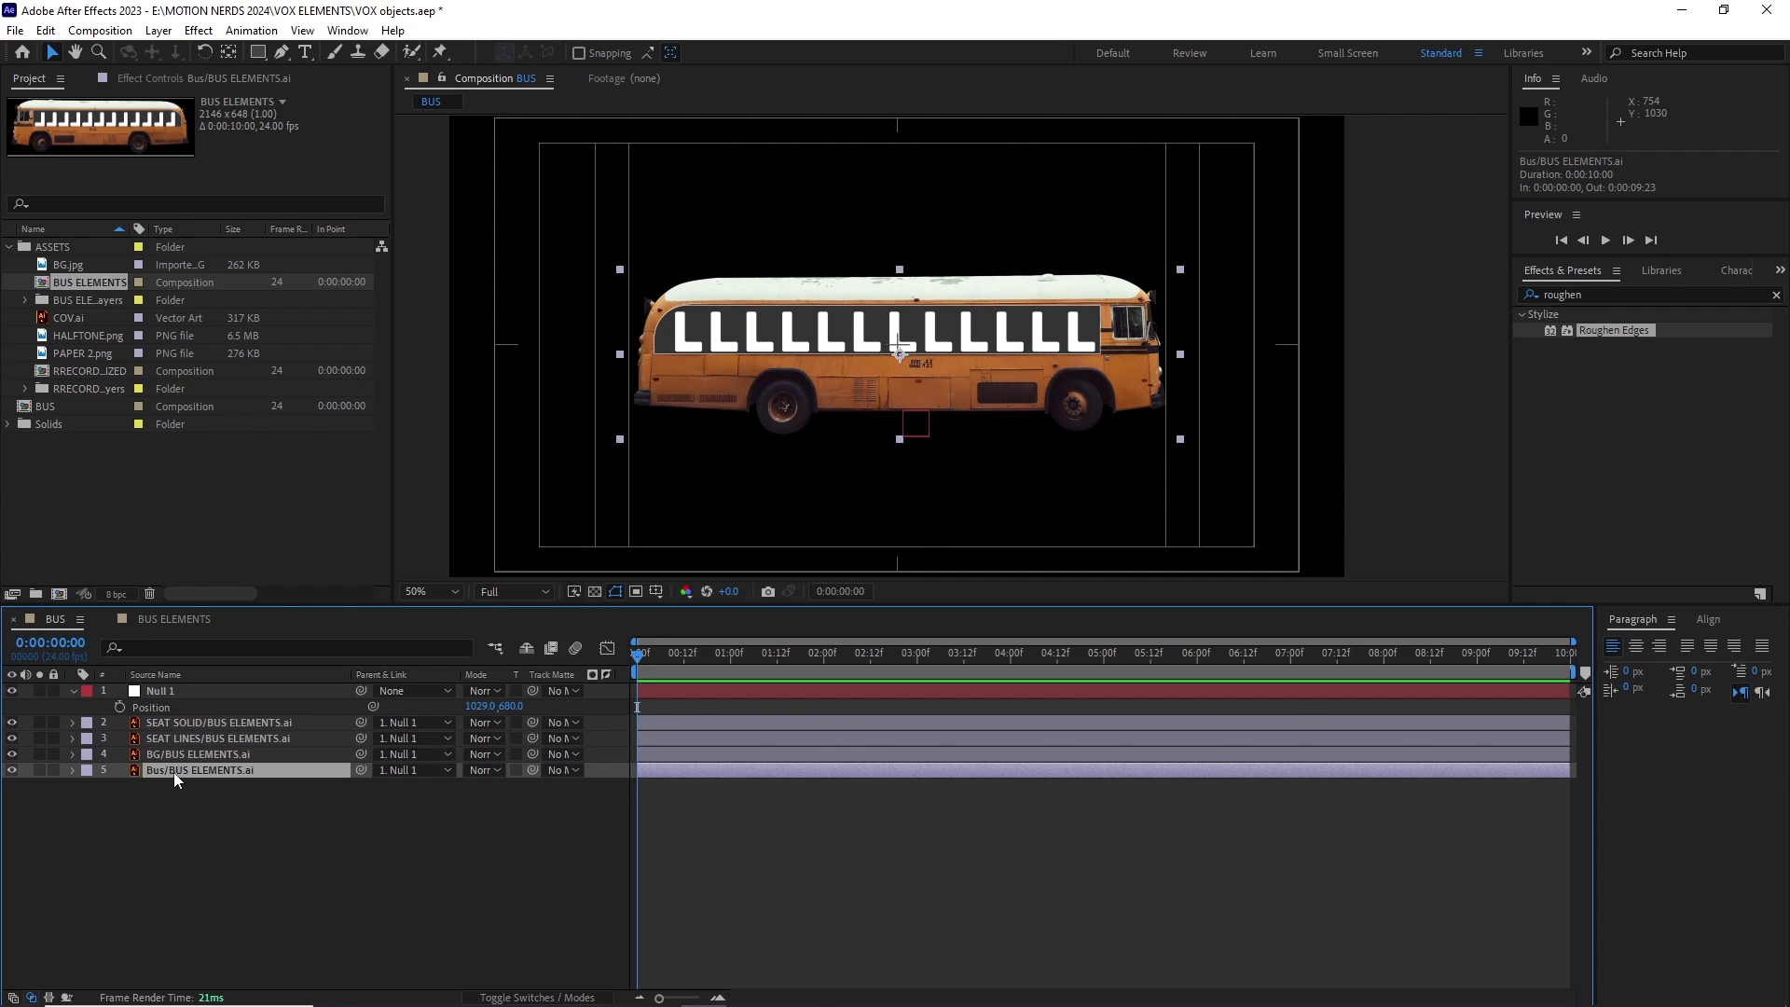
left_click(199, 30)
mouse_move(279, 243)
left_click(478, 879)
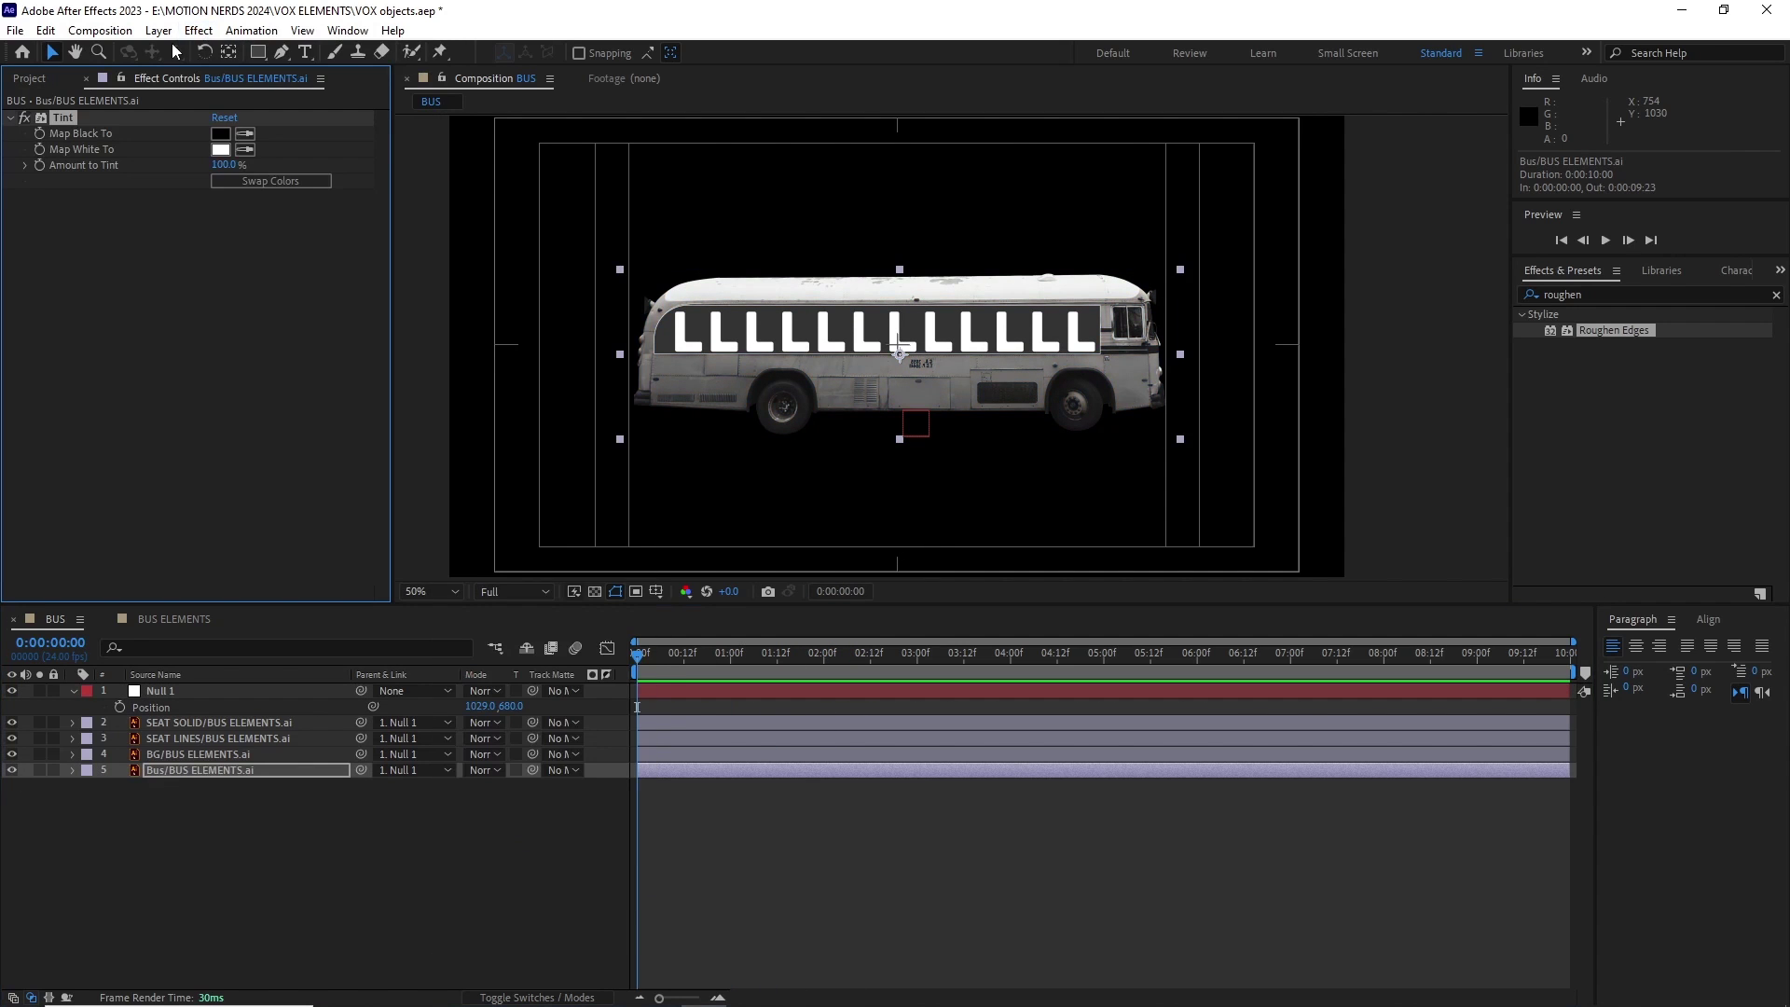
Apply the Curves effect to the Bus layer and shape an S-curve to increase the bus's contrast.
left_click(198, 30)
mouse_move(363, 250)
left_click(485, 612)
left_click_drag(209, 336, 207, 328)
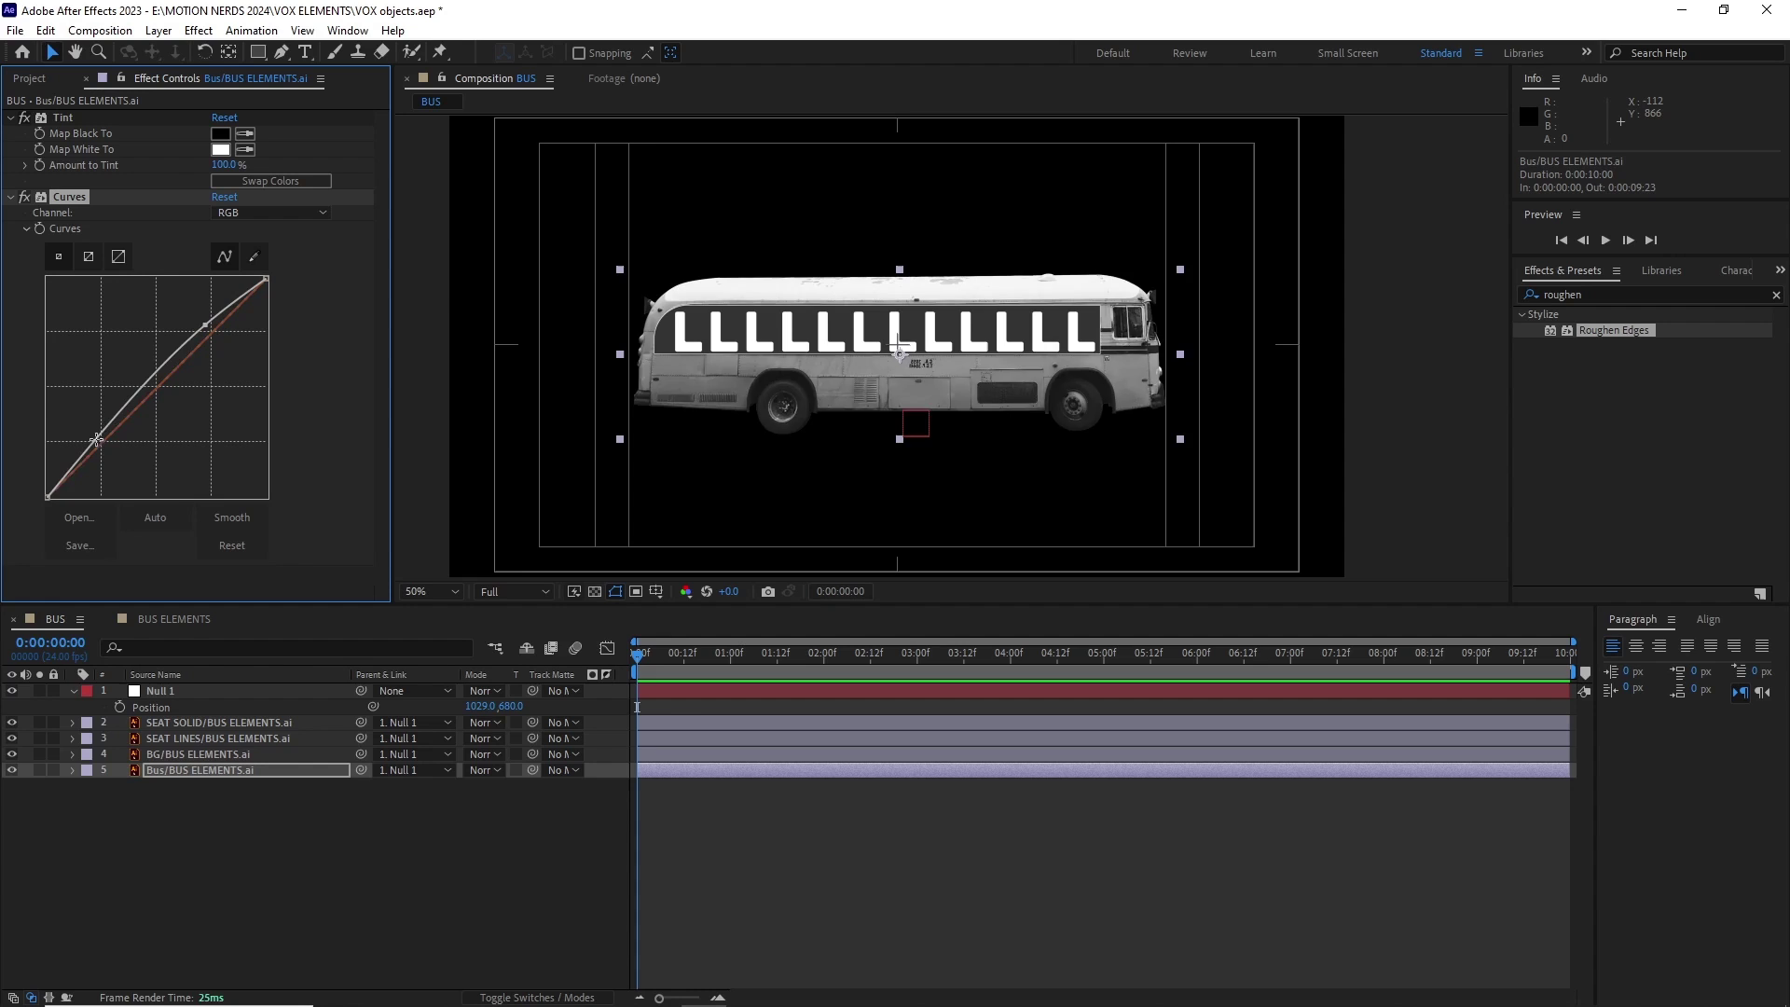
left_click_drag(97, 439, 121, 453)
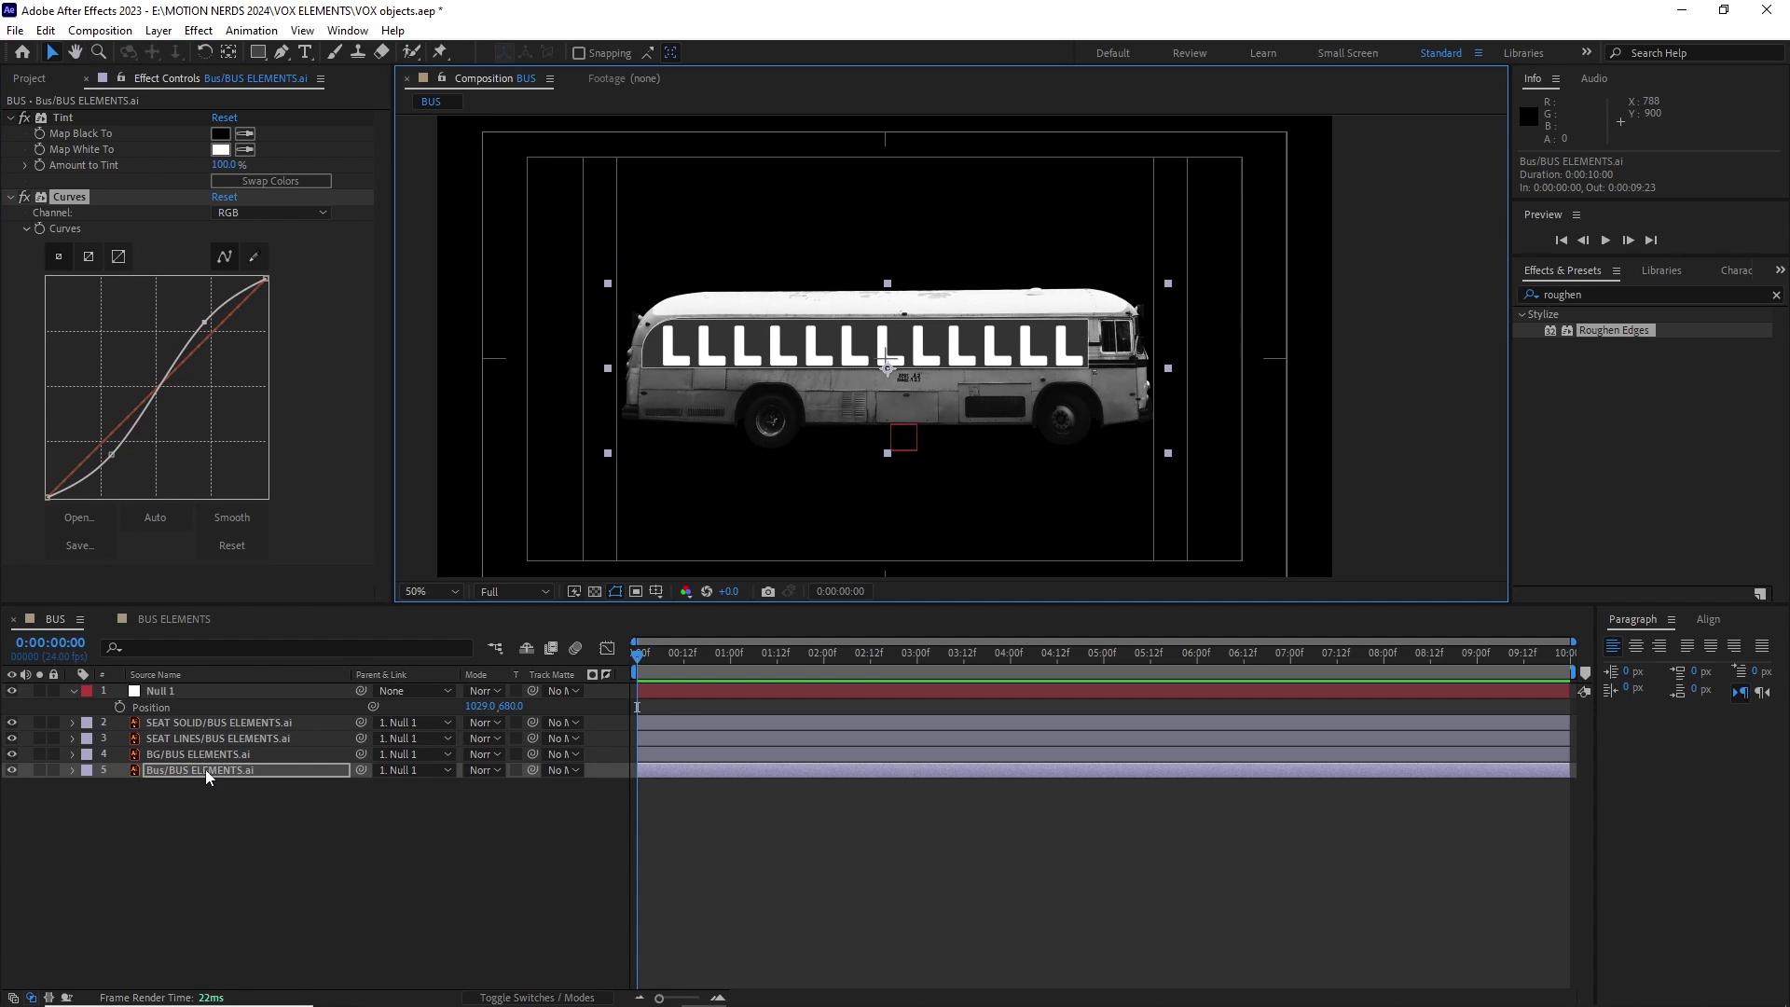
Keyframe the null's position from -561, 680 at 0 seconds to 1029, 680 at 3 seconds so the bus drives in from off-screen.
left_click(714, 690)
left_click_drag(920, 668, 916, 669)
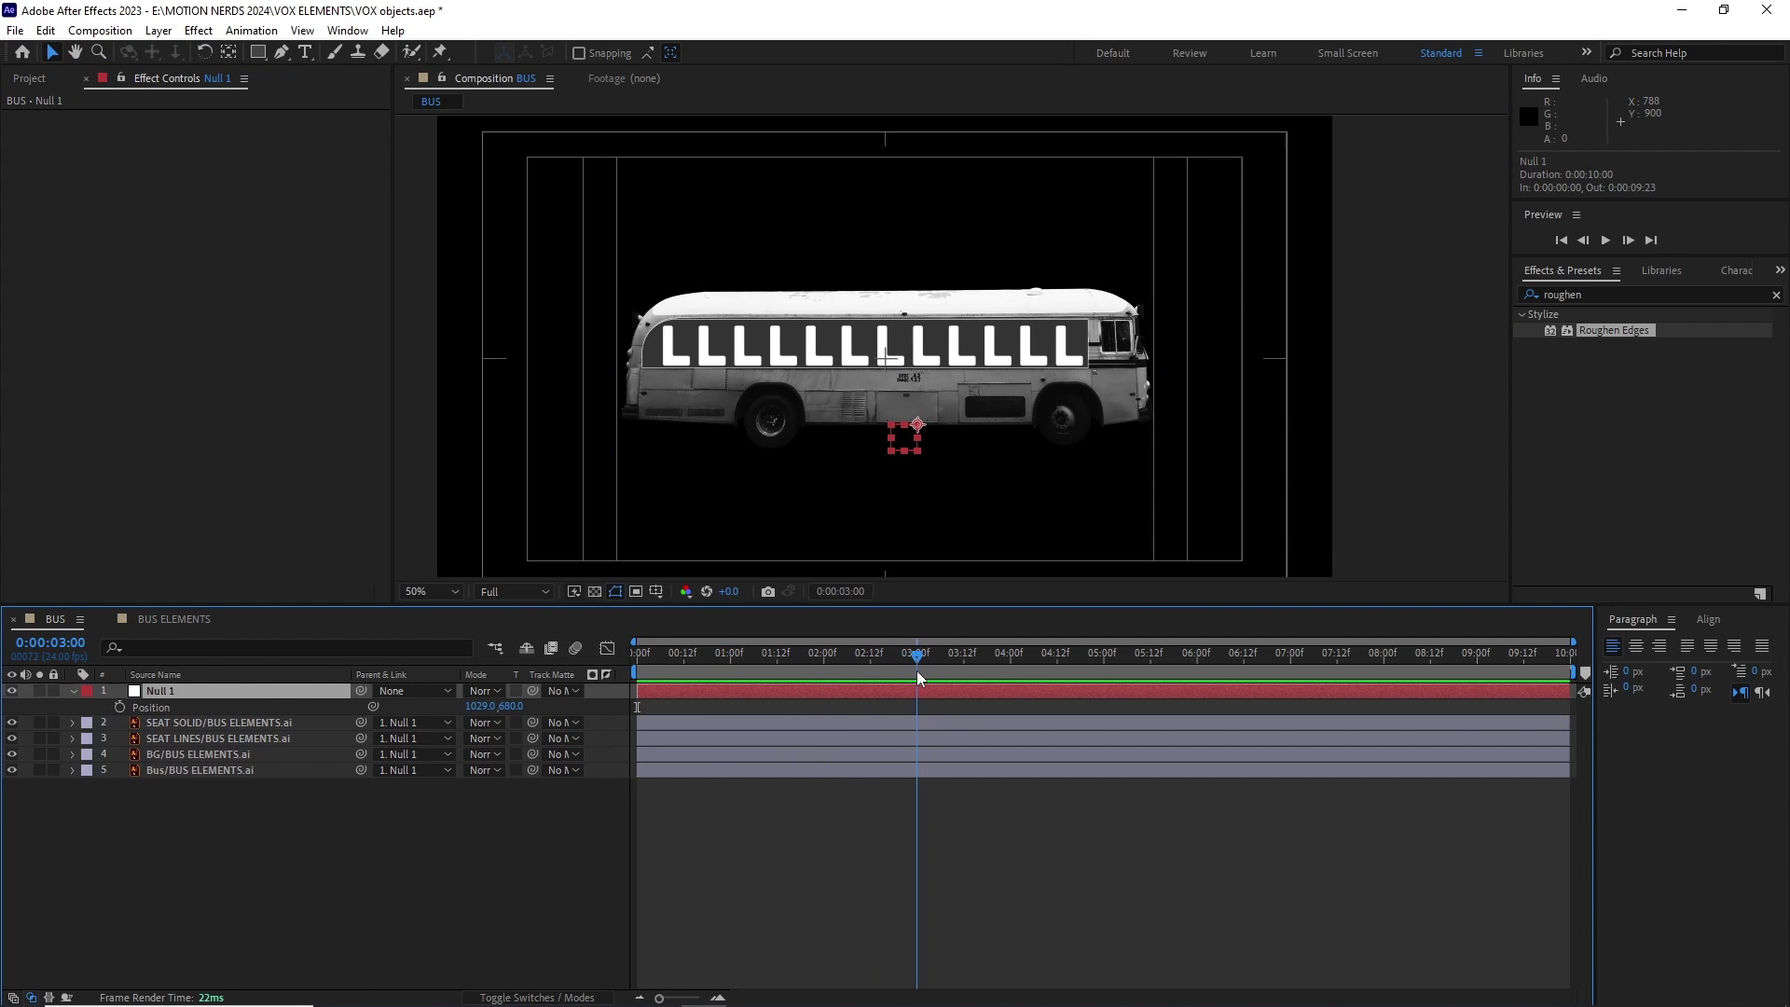
left_click(120, 707)
key("Home")
left_click_drag(477, 705, 343, 710)
left_click_drag(690, 447, 768, 465)
mouse_move(640, 658)
left_mouse_down()
mouse_move(703, 666)
mouse_move(627, 683)
left_mouse_up()
key("space")
key("space")
Reshape the null's position speed graph for a fast start and a long, gradual slowdown.
left_click(607, 648)
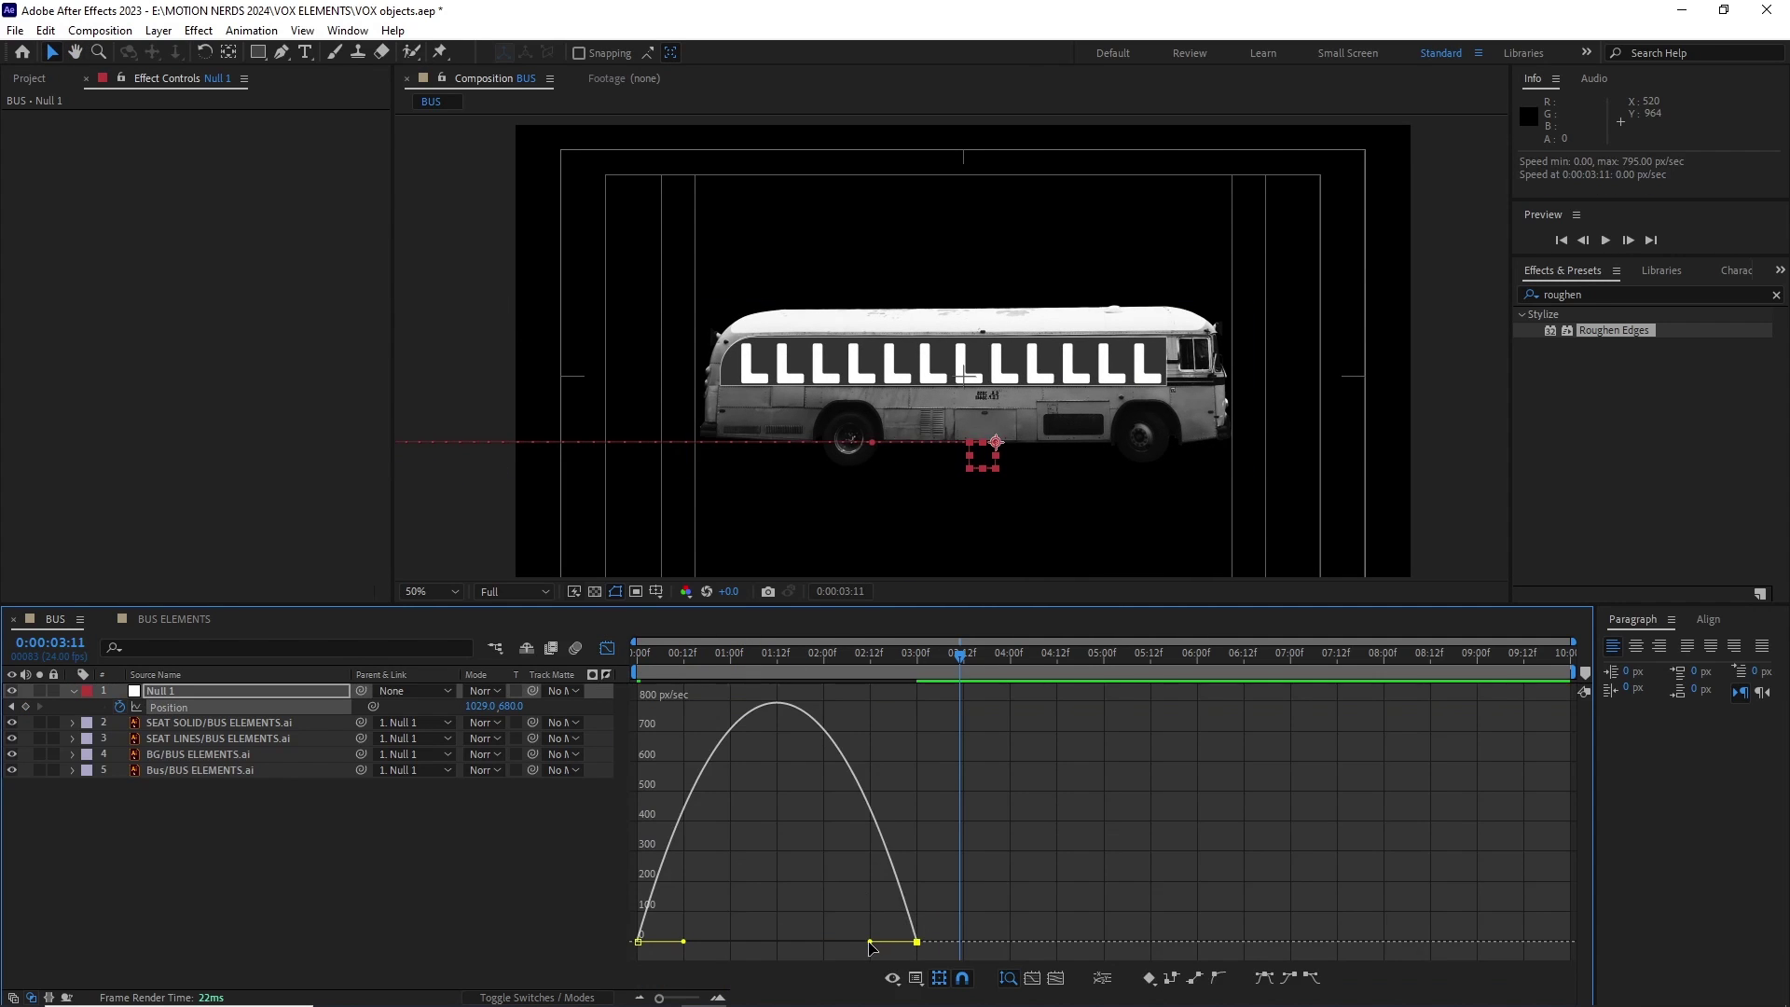
left_click_drag(871, 941, 776, 944)
left_click_drag(683, 941, 652, 946)
left_click_drag(639, 658, 916, 632)
left_click(607, 649)
Start the SEAT SOLID layer at 0:00:03:06, just after the bus stops, and keep it visible.
left_click_drag(951, 419, 902, 435)
scroll(900, 431, "up", 1)
left_click(12, 722)
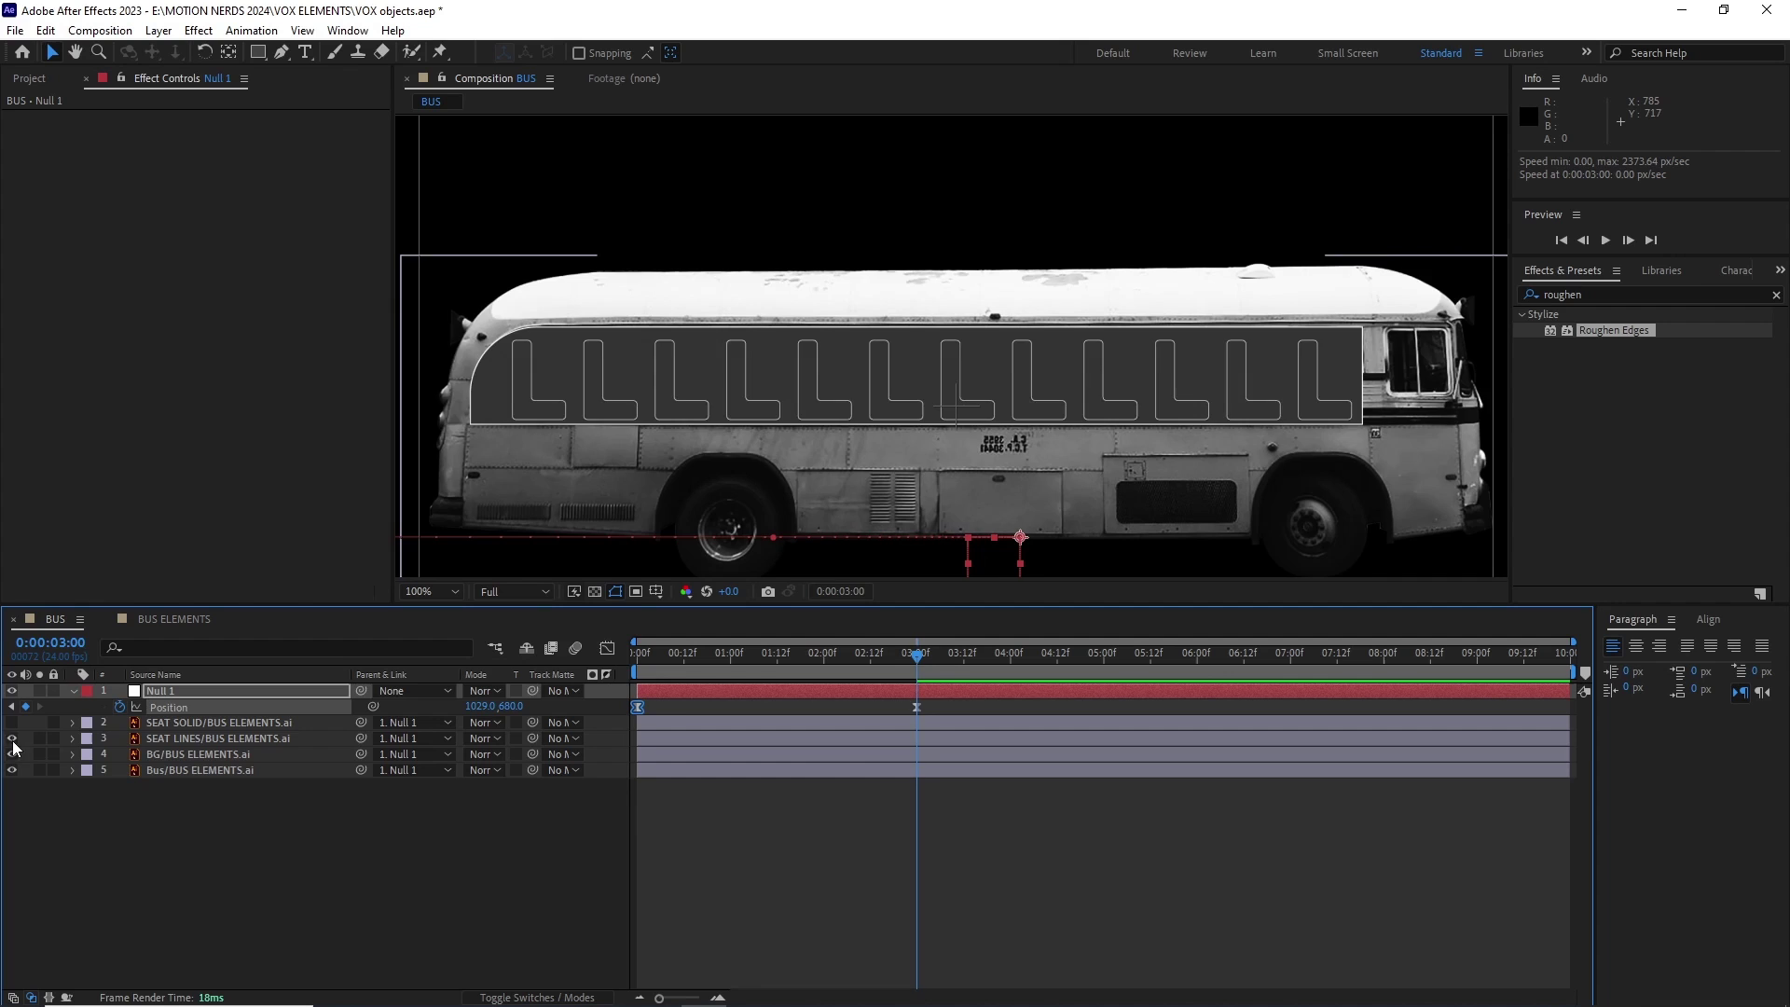
left_click_drag(918, 659, 940, 660)
left_click(827, 735)
left_click(827, 724)
key("[")
left_click(11, 722)
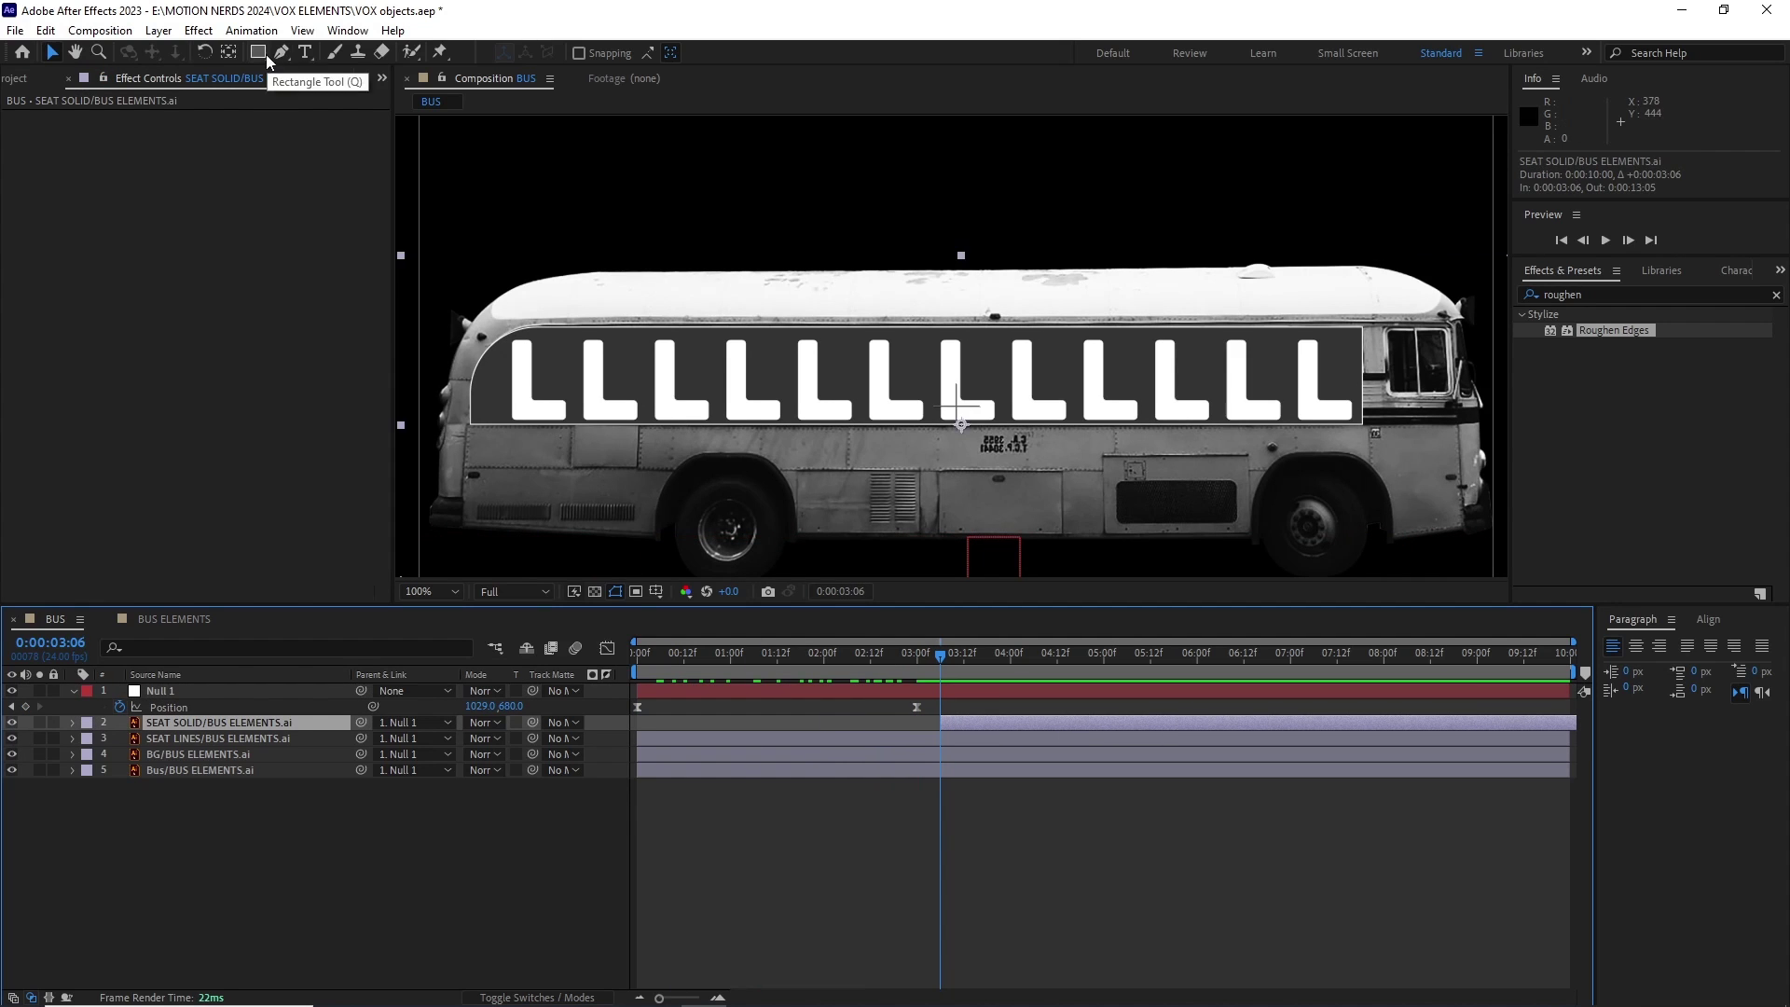
Draw a rectangular mask on the SEAT SOLID layer around the first seven seats from the rear of the bus.
left_click(258, 53)
left_click_drag(470, 264, 503, 273)
left_click_drag(503, 272, 1032, 493)
Fade in the seven masked seats with opacity keyframes from 0% at 0:00:03:06 to 100% at 0:00:04:00.
key("t")
left_click_drag(471, 737, 254, 738)
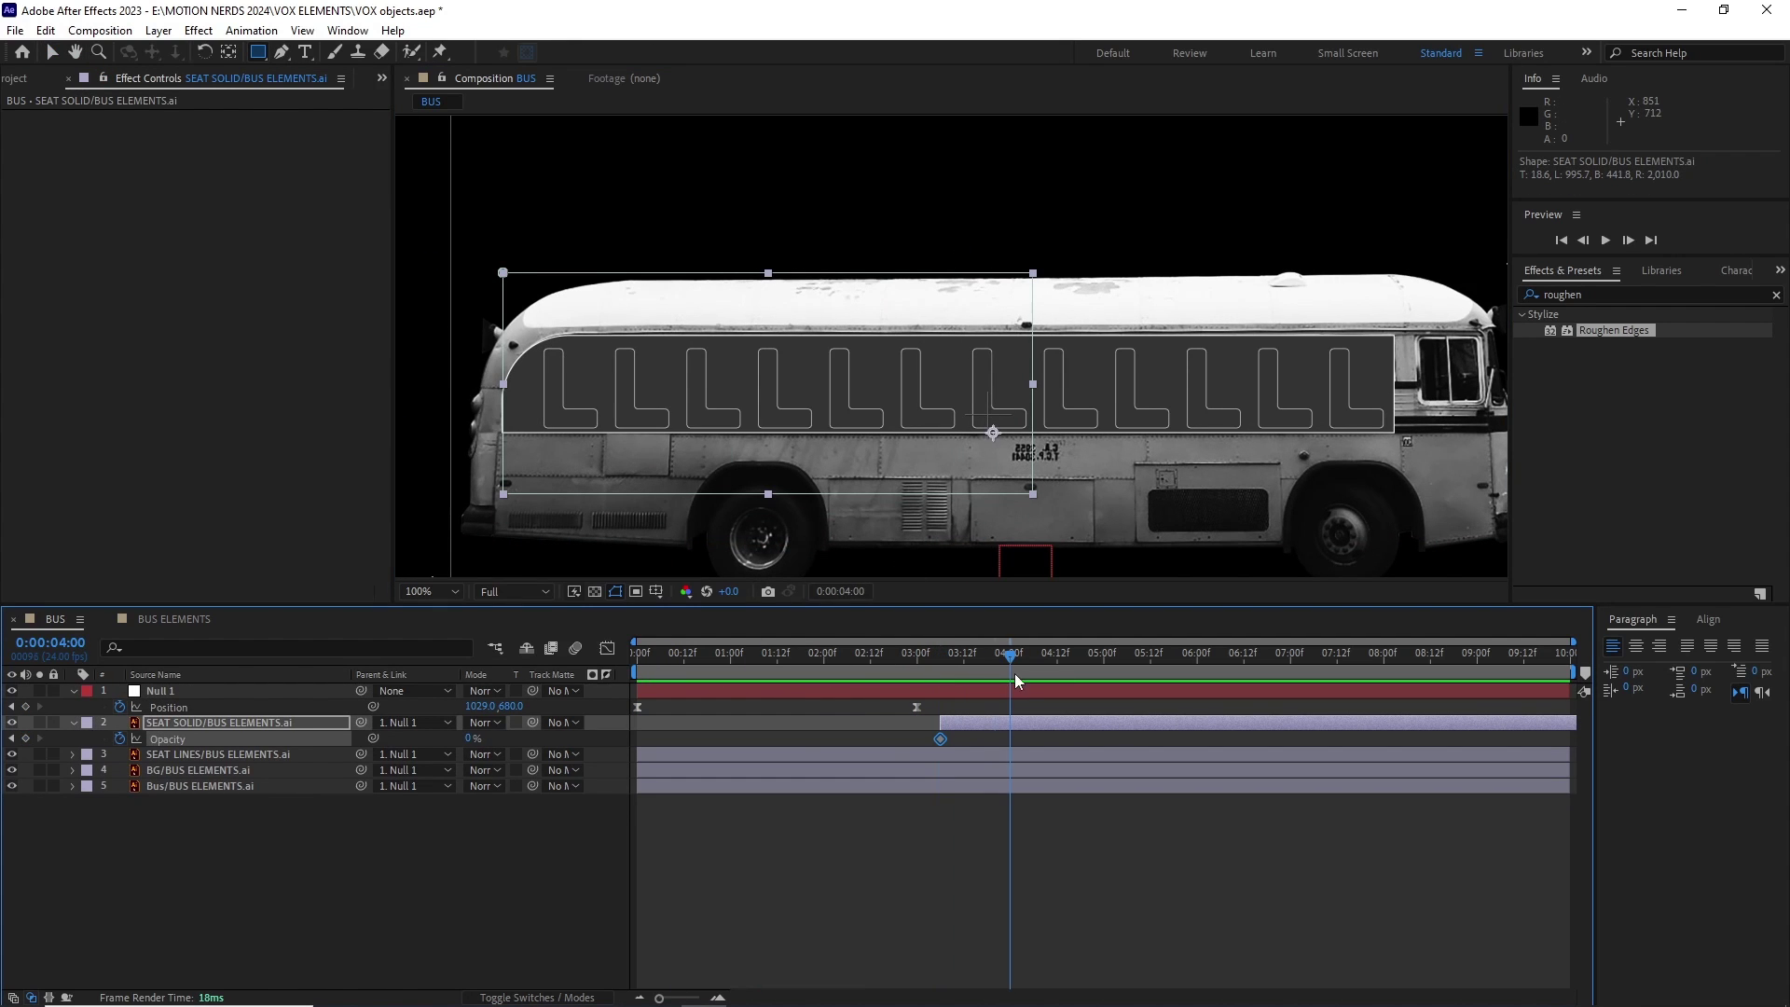
left_click_drag(472, 737, 578, 737)
mouse_move(1010, 658)
left_mouse_down()
mouse_move(847, 660)
mouse_move(1011, 666)
left_mouse_up()
left_click_drag(992, 417, 959, 444)
key("space")
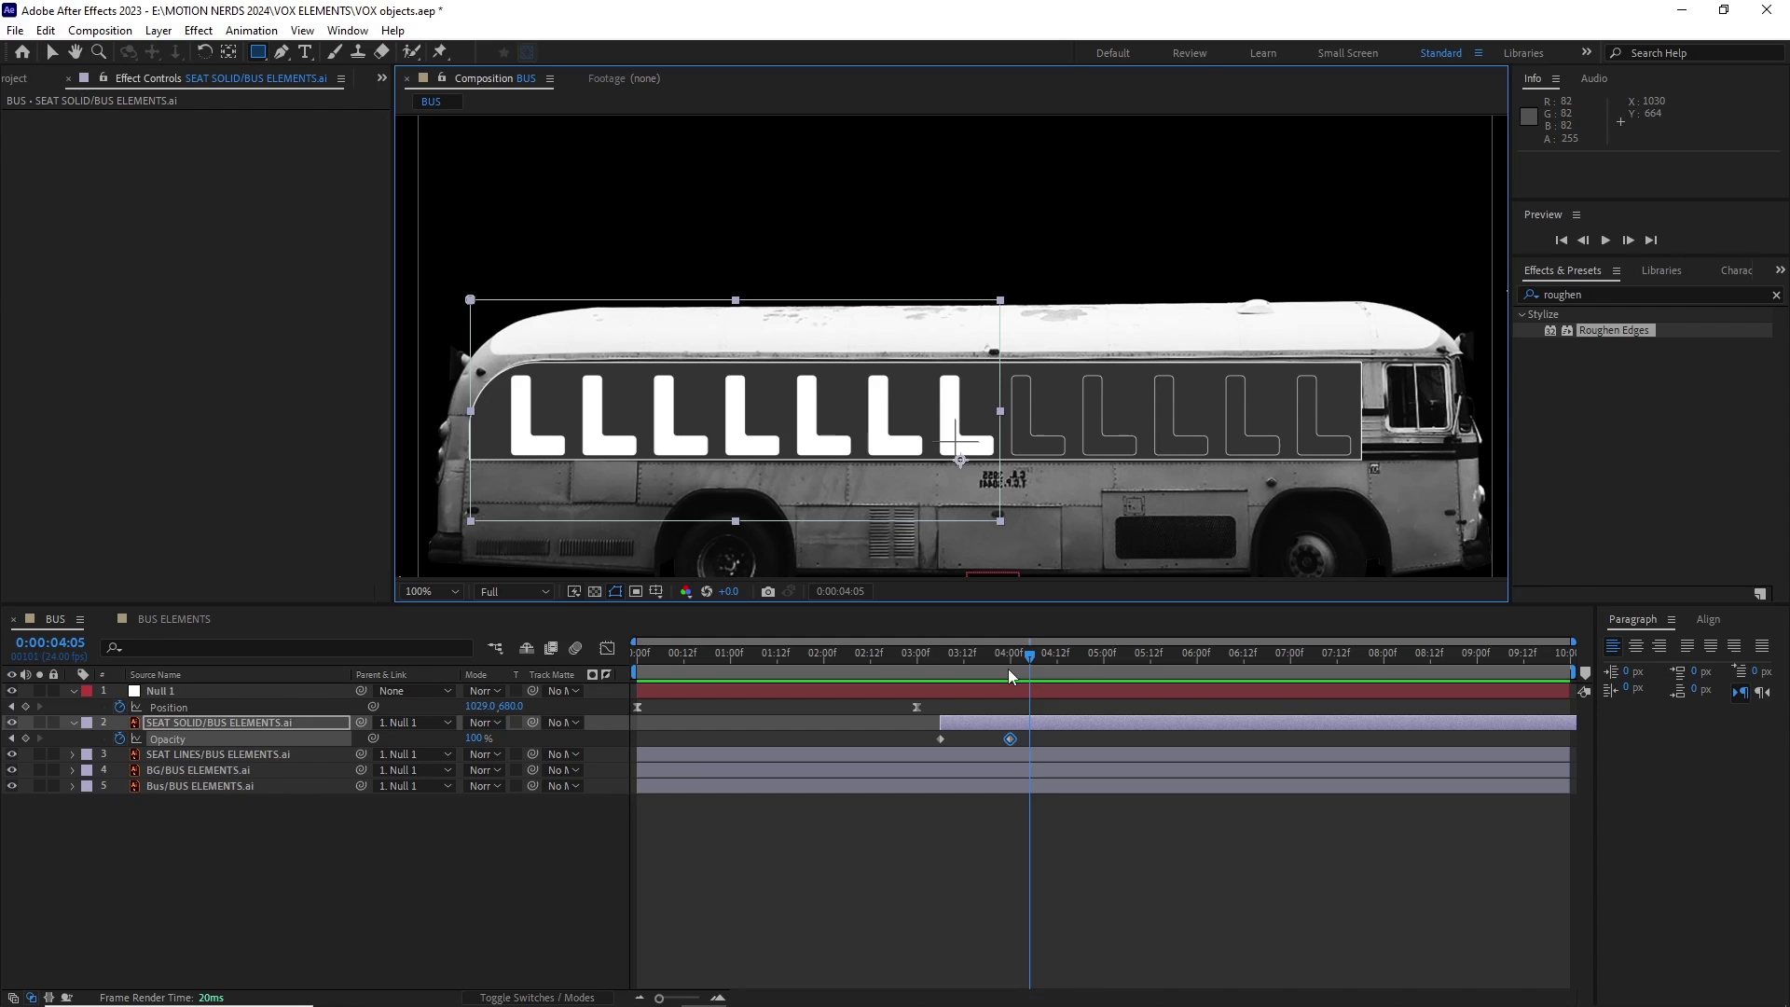
Duplicate the seat layer to start at 0:00:04:06 with its mask around the next three seats, fading in until 0:00:05:00.
key("Page_Down")
key("ctrl+shift+d")
key("v")
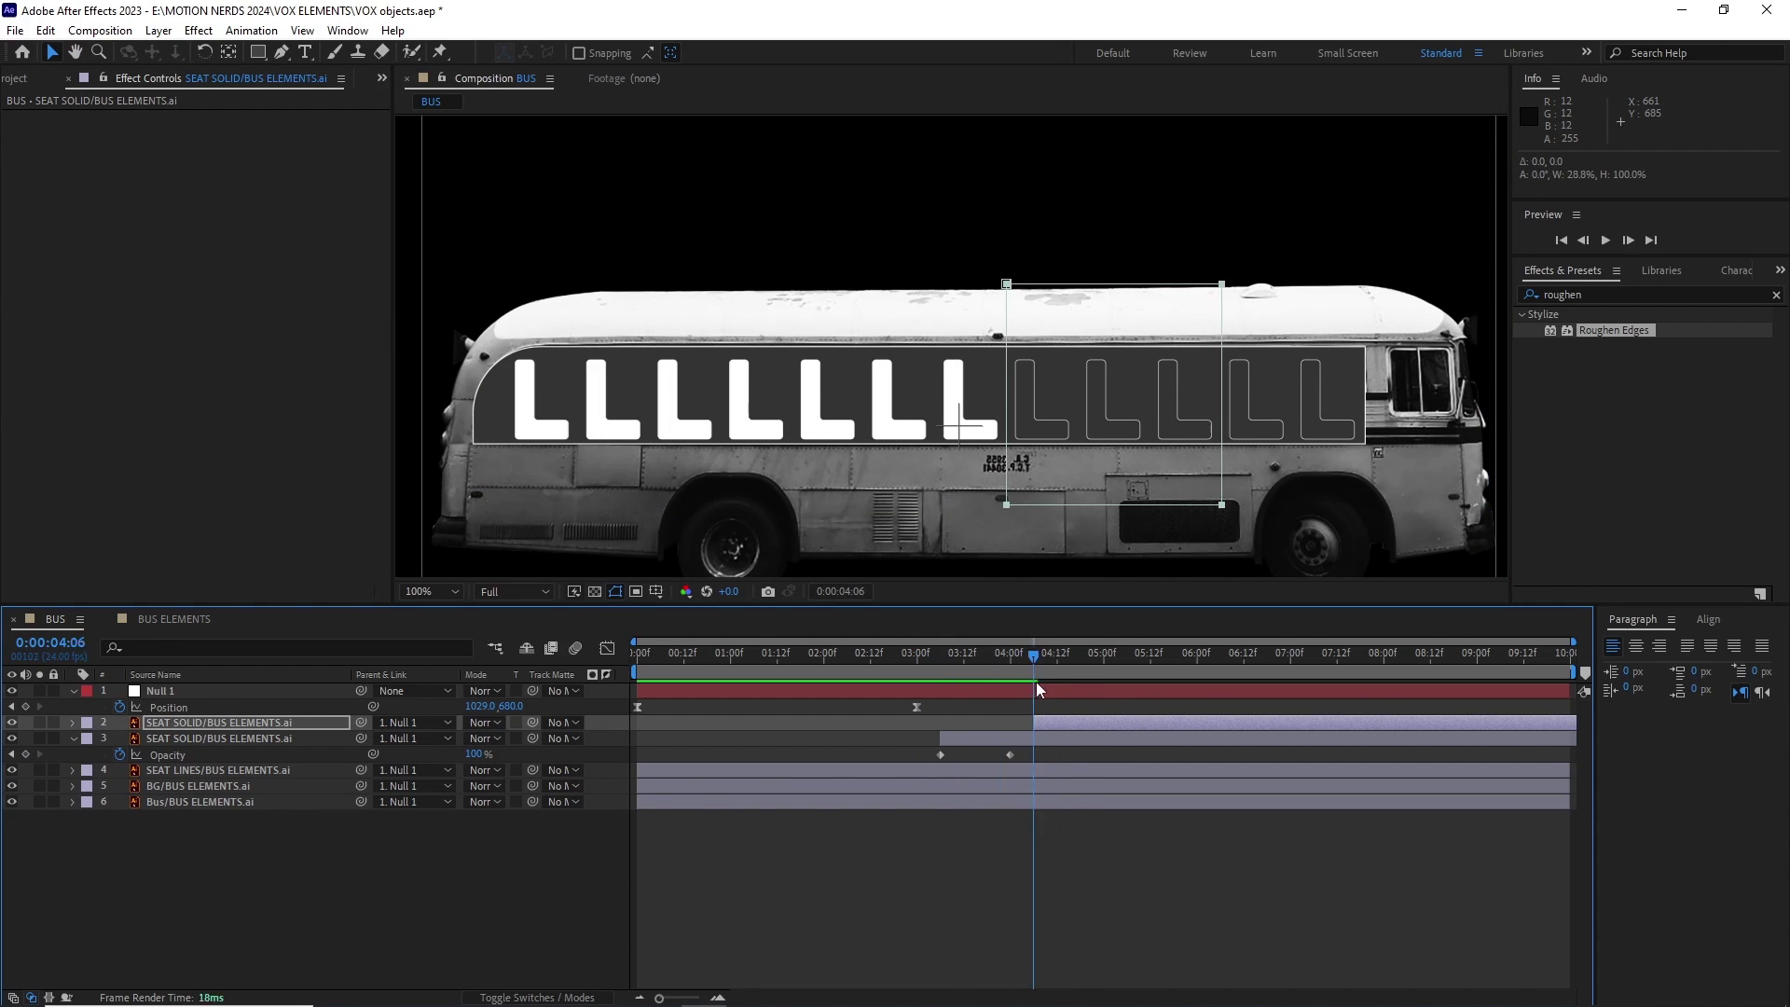
left_click_drag(1035, 657, 1103, 654)
key("u")
key("Page_Down")
key("Page_Down")
key("Page_Down")
key("Page_Down")
key("Page_Down")
key("Page_Down")
Duplicate the three-seat layer to start at 0:00:05:06 and move its mask over the last two seats near the driver.
key("ctrl+d")
left_click_drag(1039, 722, 1134, 716)
key("u")
left_click_drag(1059, 438, 969, 435)
left_click_drag(1035, 442, 1247, 438)
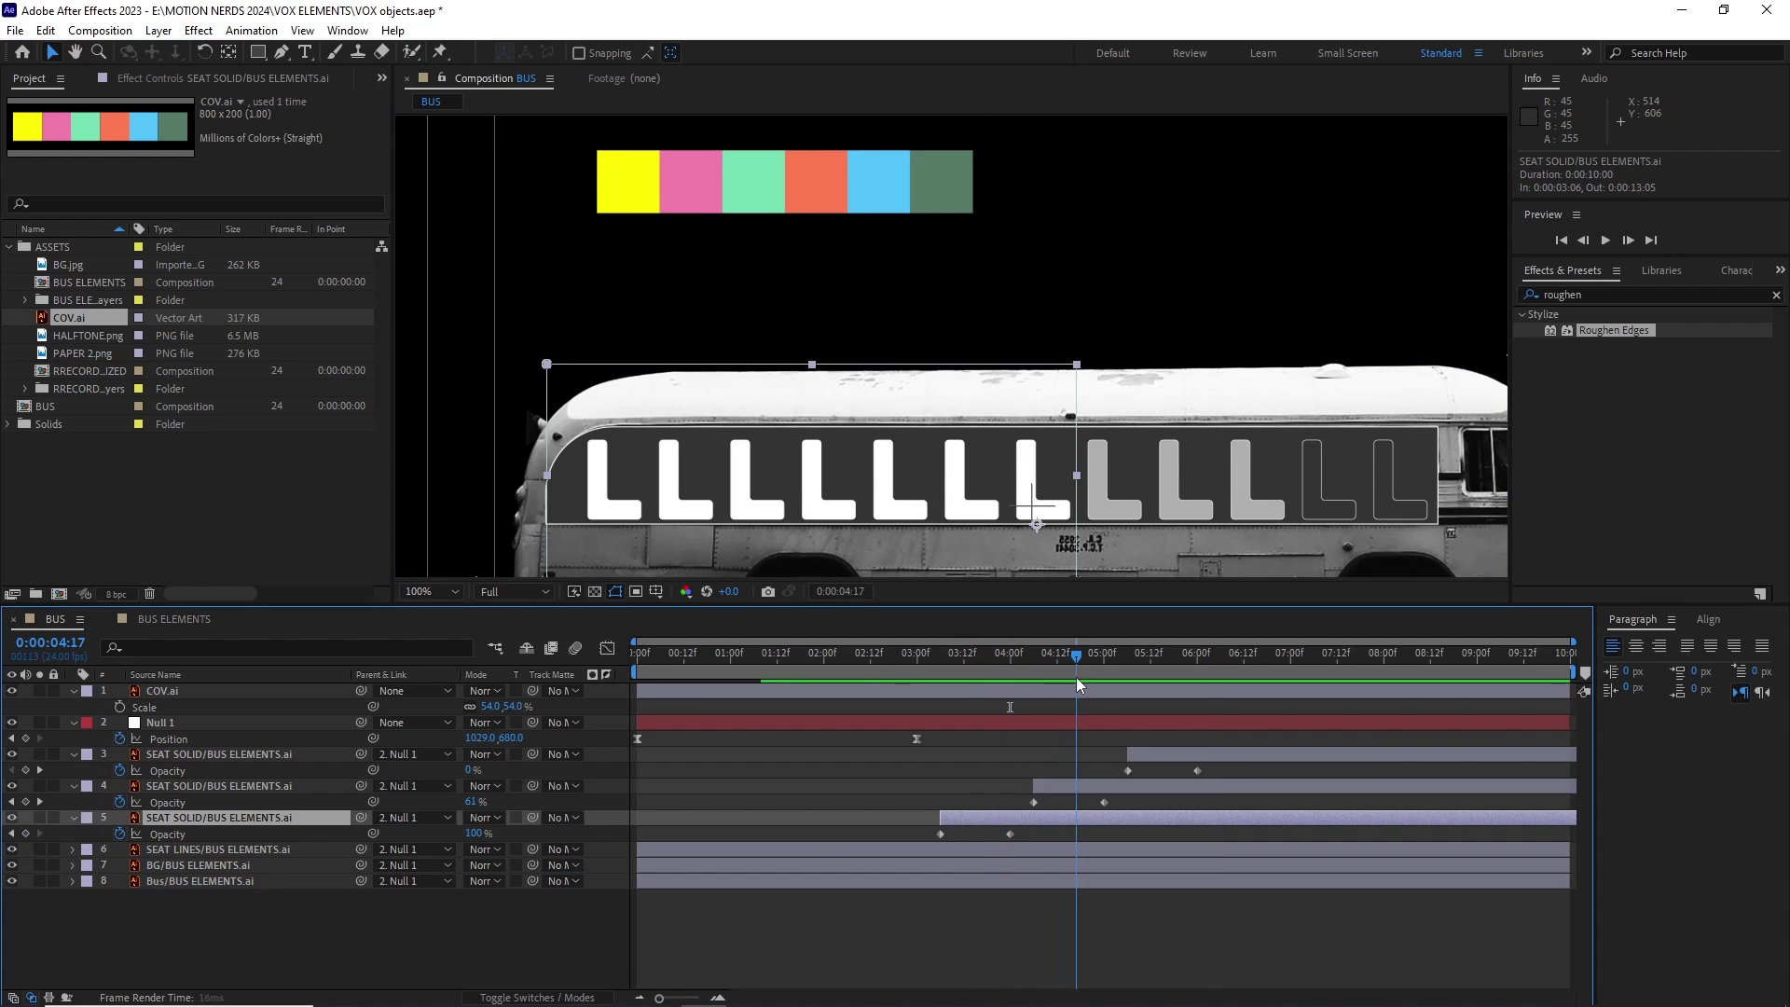
Colour the three-seat group orange and the last two seats green with Fill effects sampled from the COV.ai palette.
left_click(1079, 786)
left_click(197, 30)
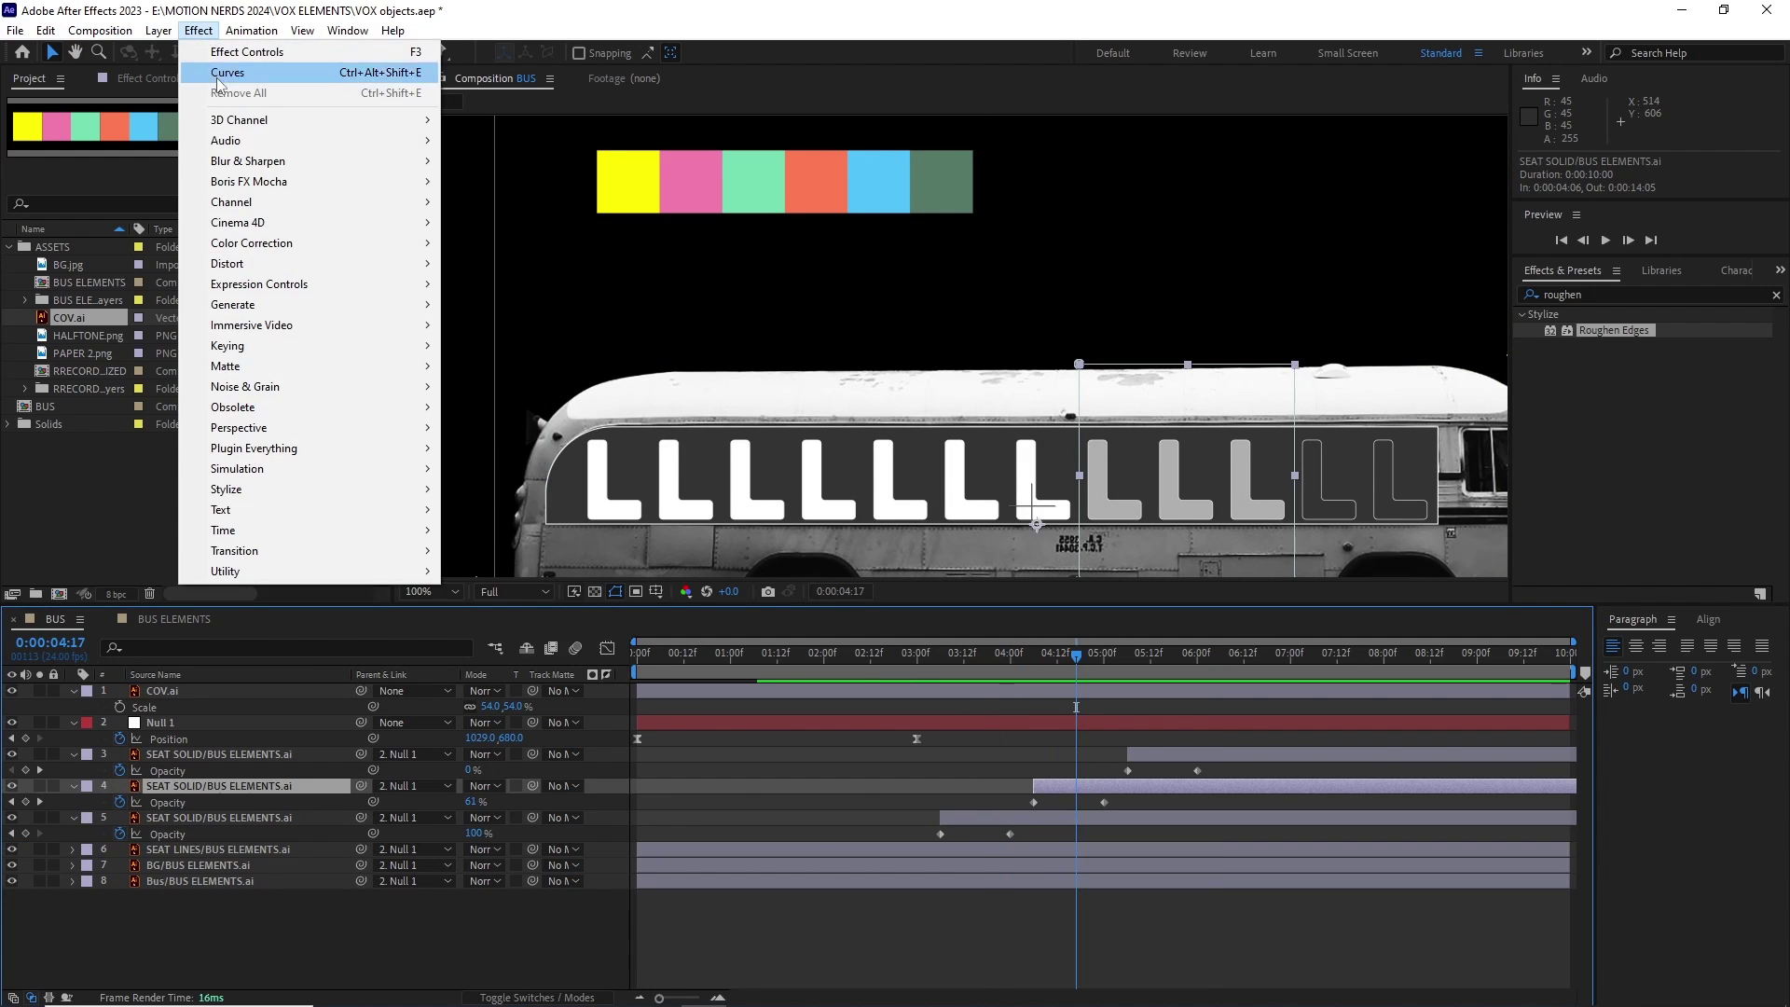
left_click(229, 71)
left_click(246, 165)
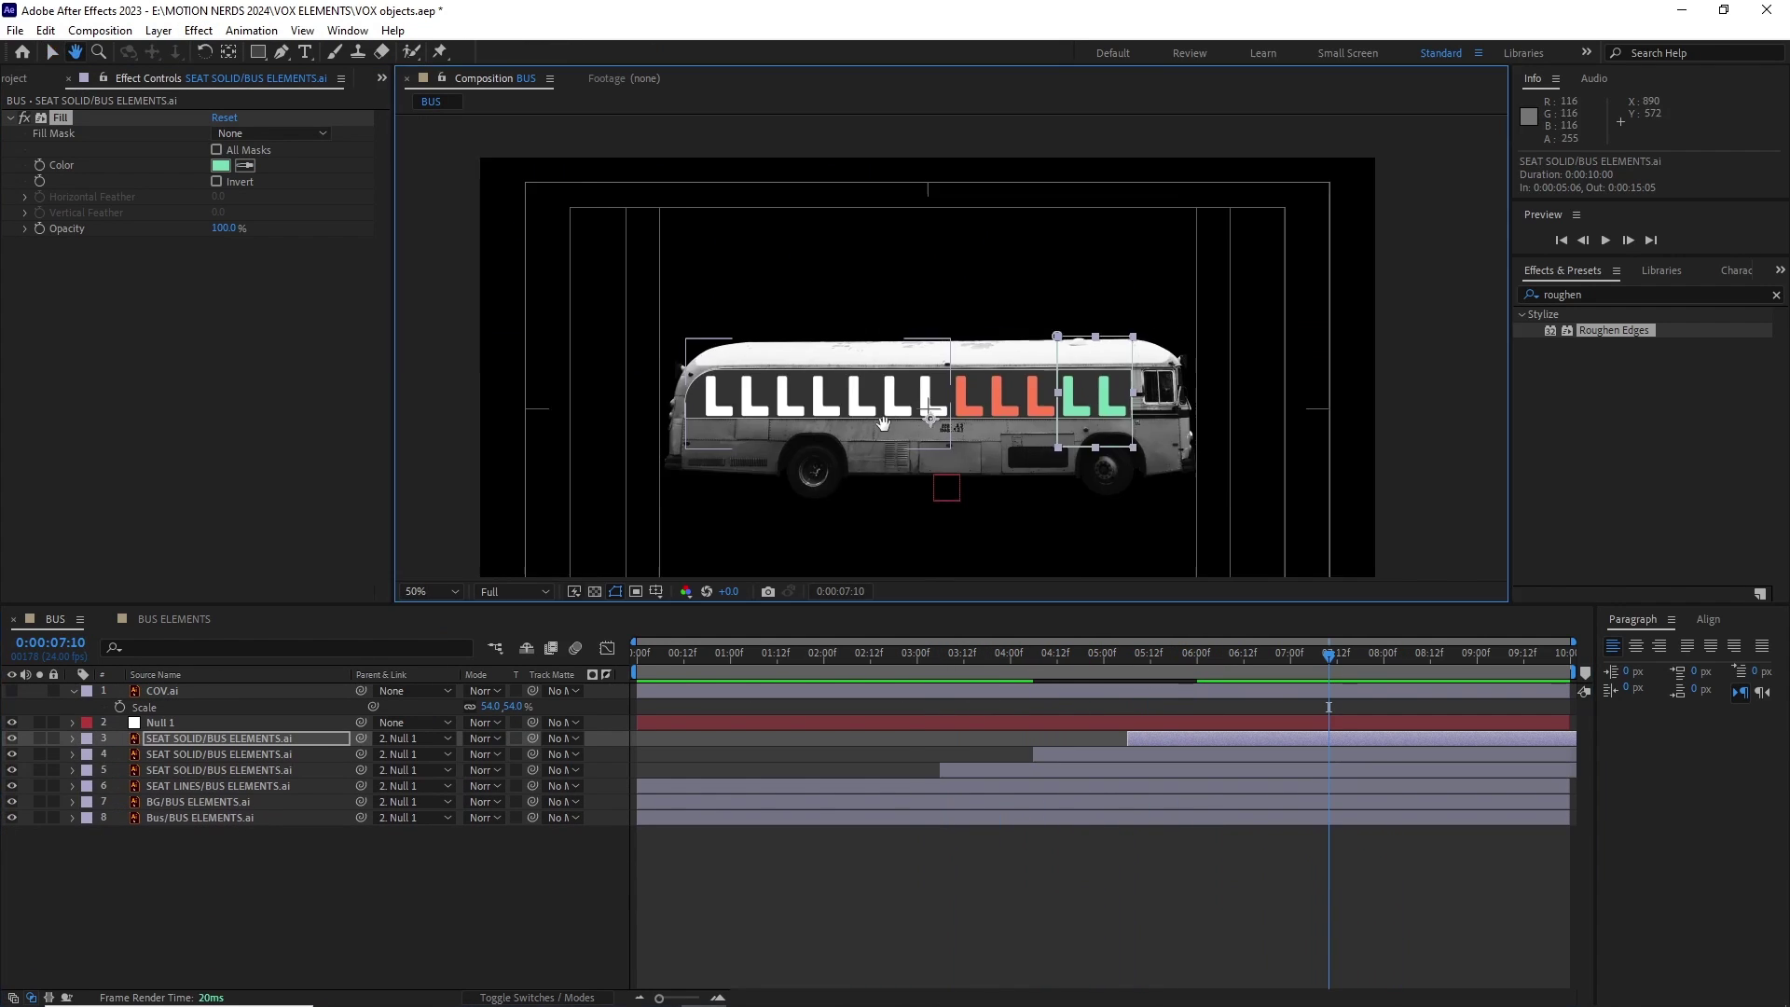
Add a BG solid behind the bus with a radial Gradient Ramp from grey to white, with the ramp points outside the frame.
left_click(158, 30)
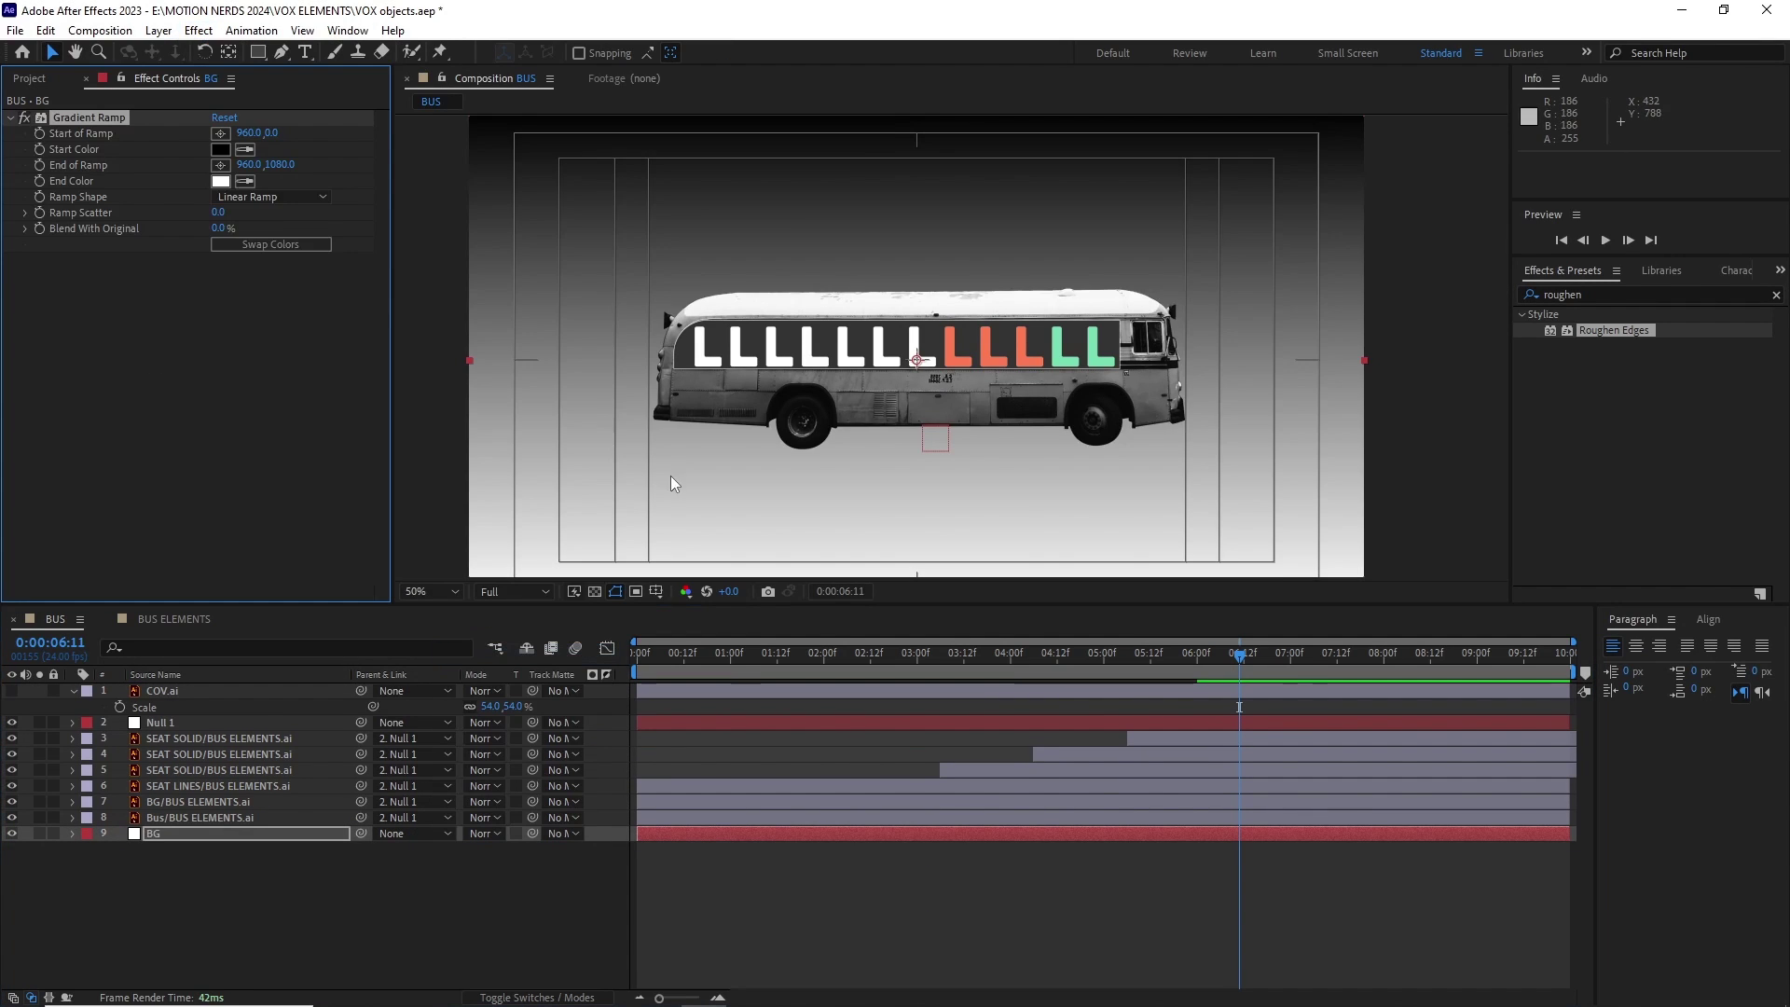
left_click(220, 149)
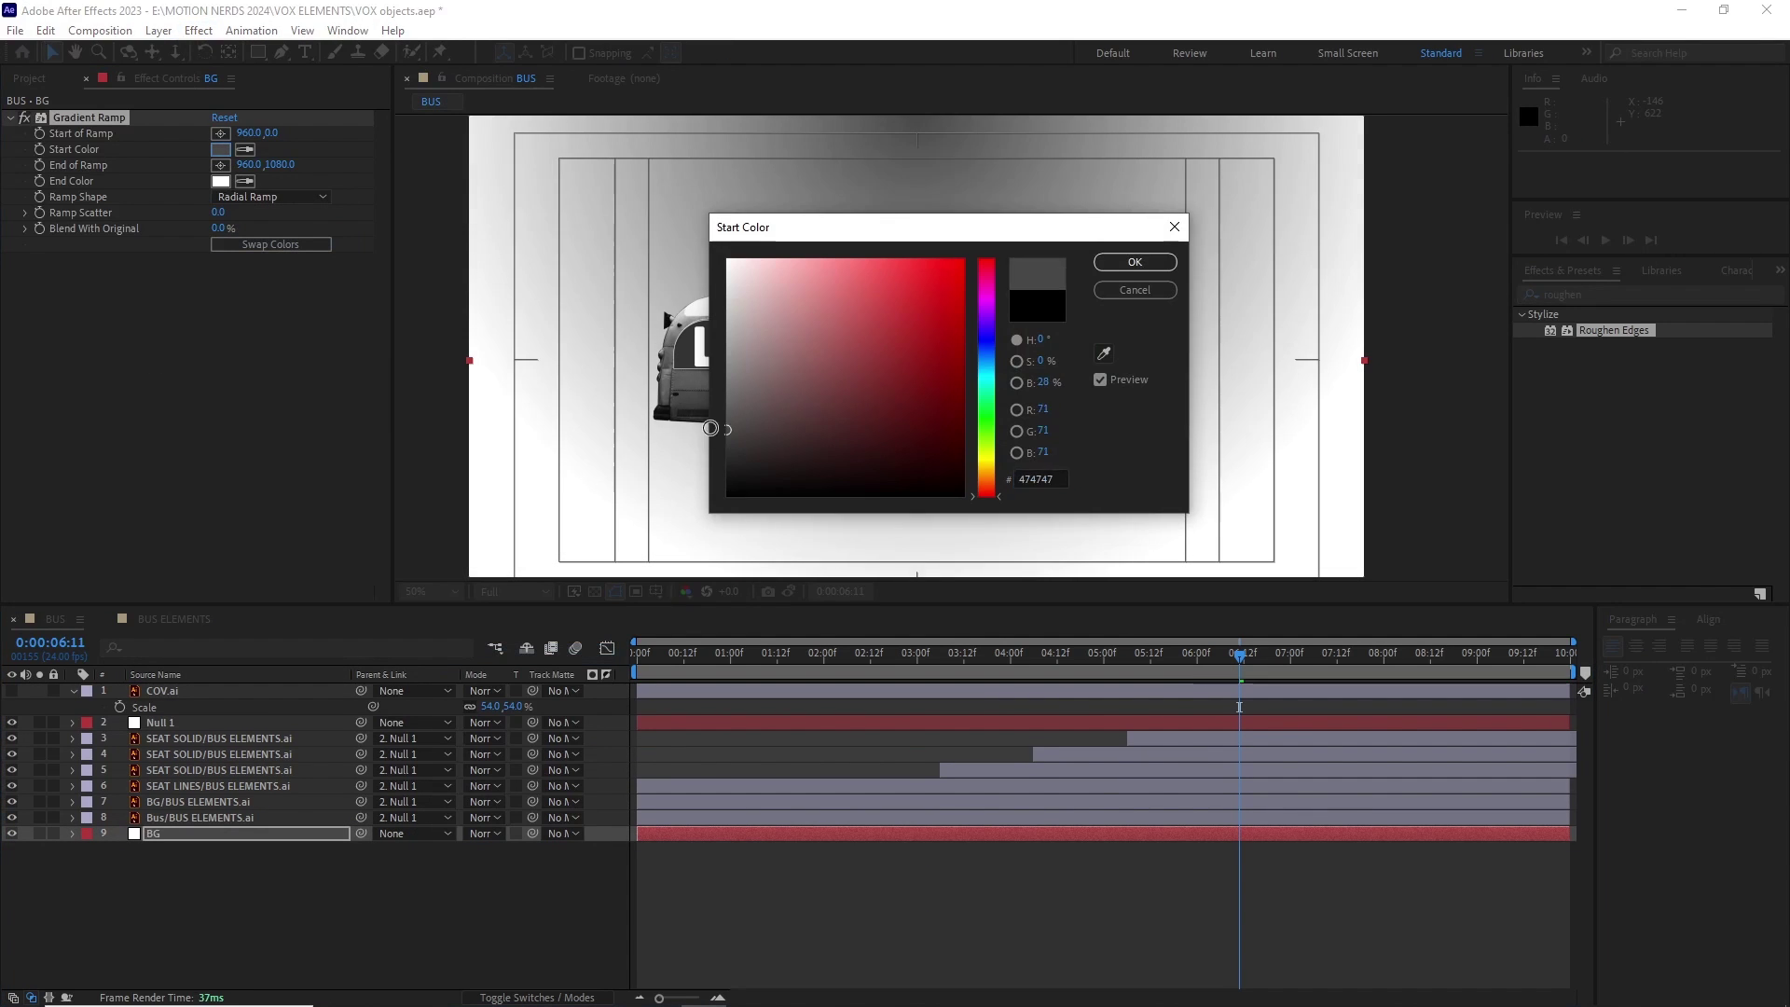
left_click(1135, 262)
left_click(220, 181)
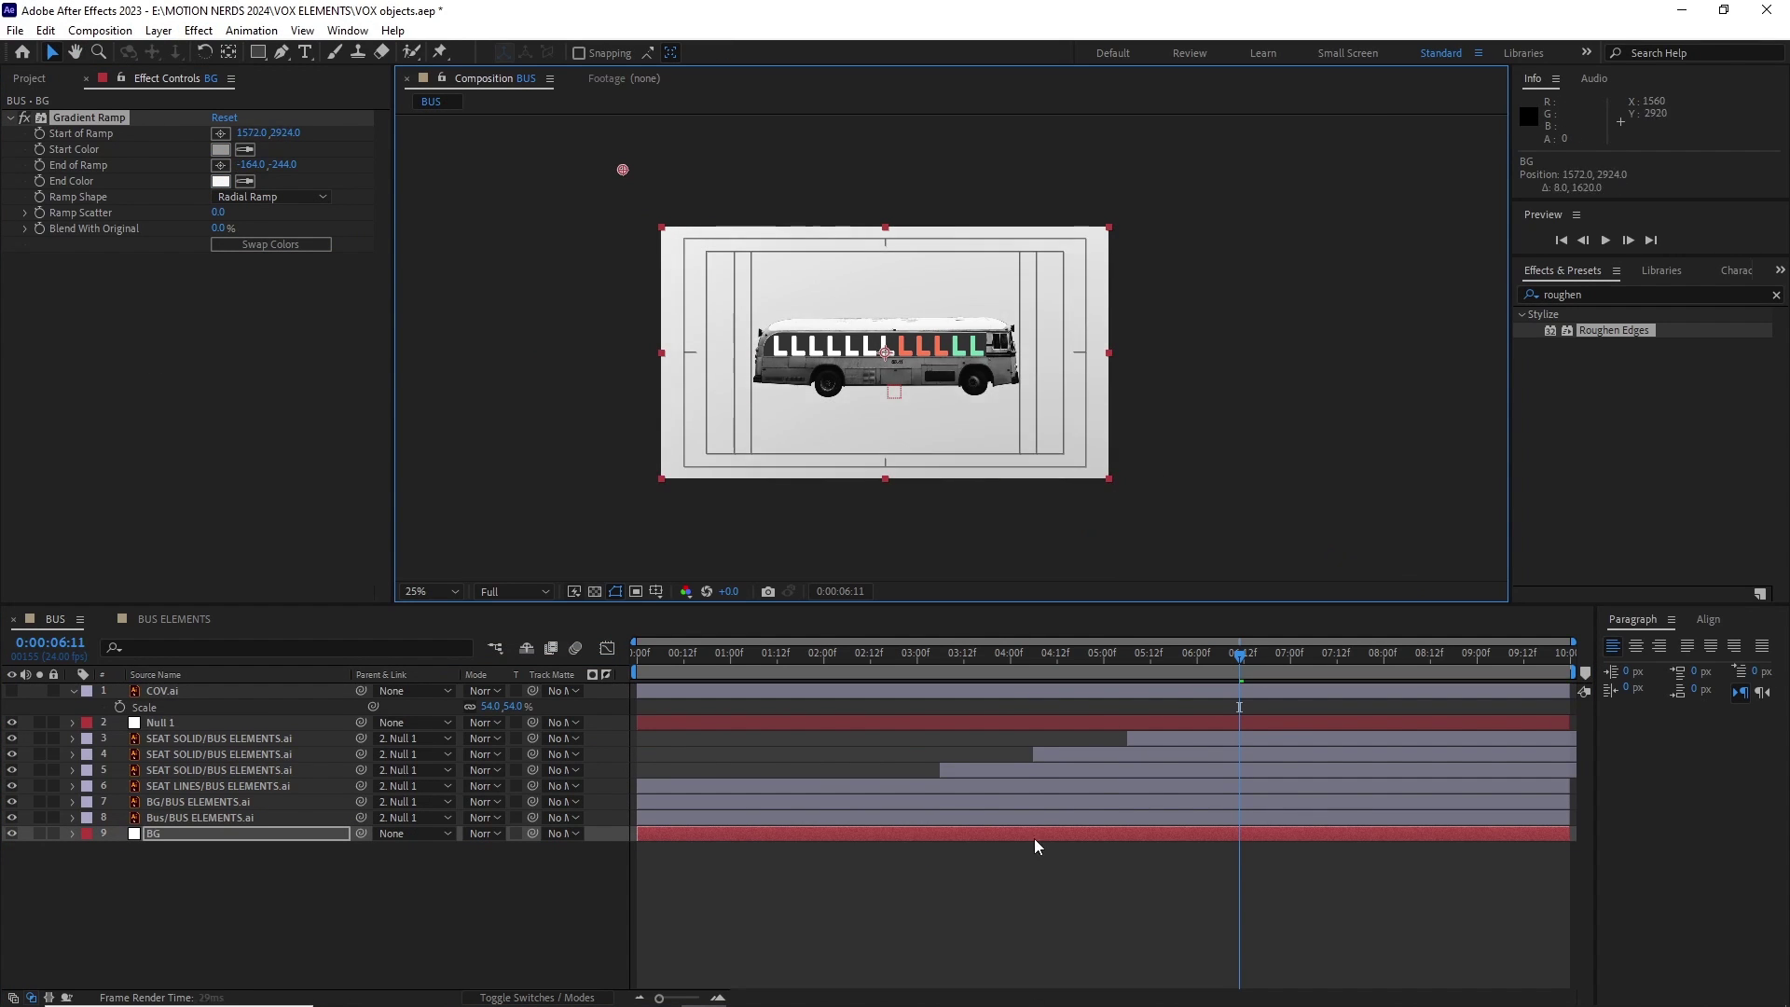
left_click_drag(615, 170, 626, 181)
scroll(912, 436, "down", 2)
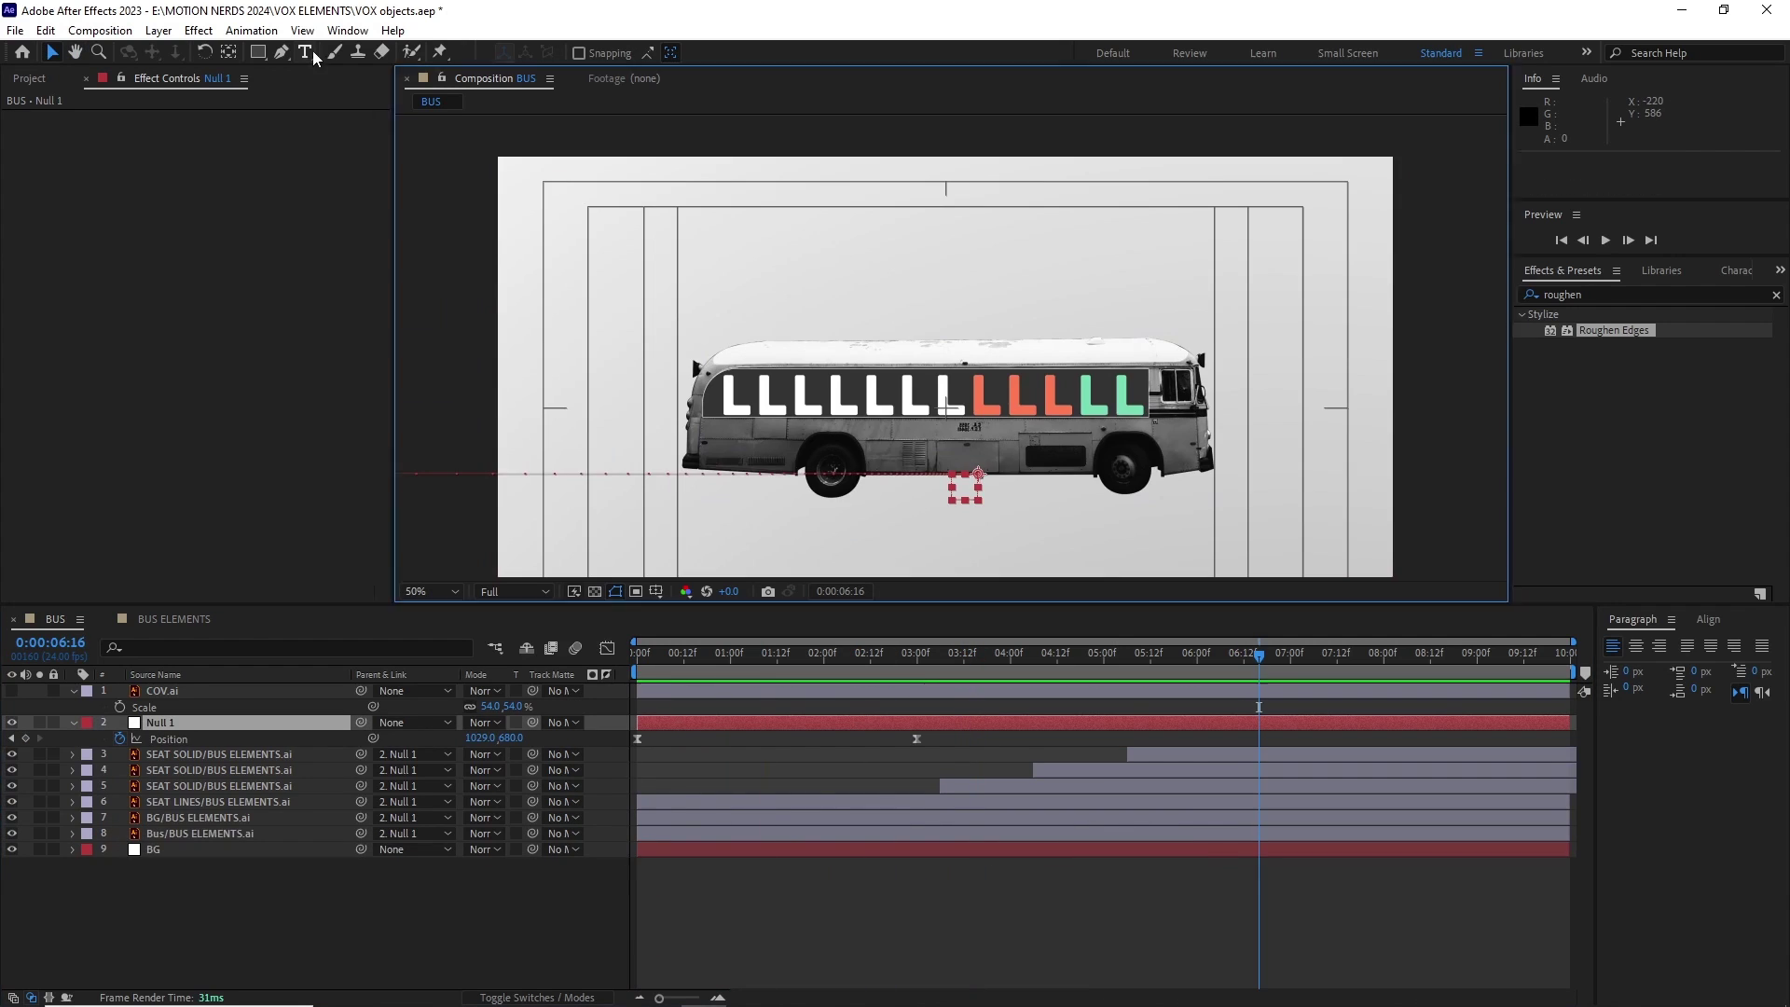
Add the title "School Bus Seating" above the bus in Euclid Circular A Medium at 71 px.
left_click(304, 52)
left_click(594, 269)
type("School Bus ")
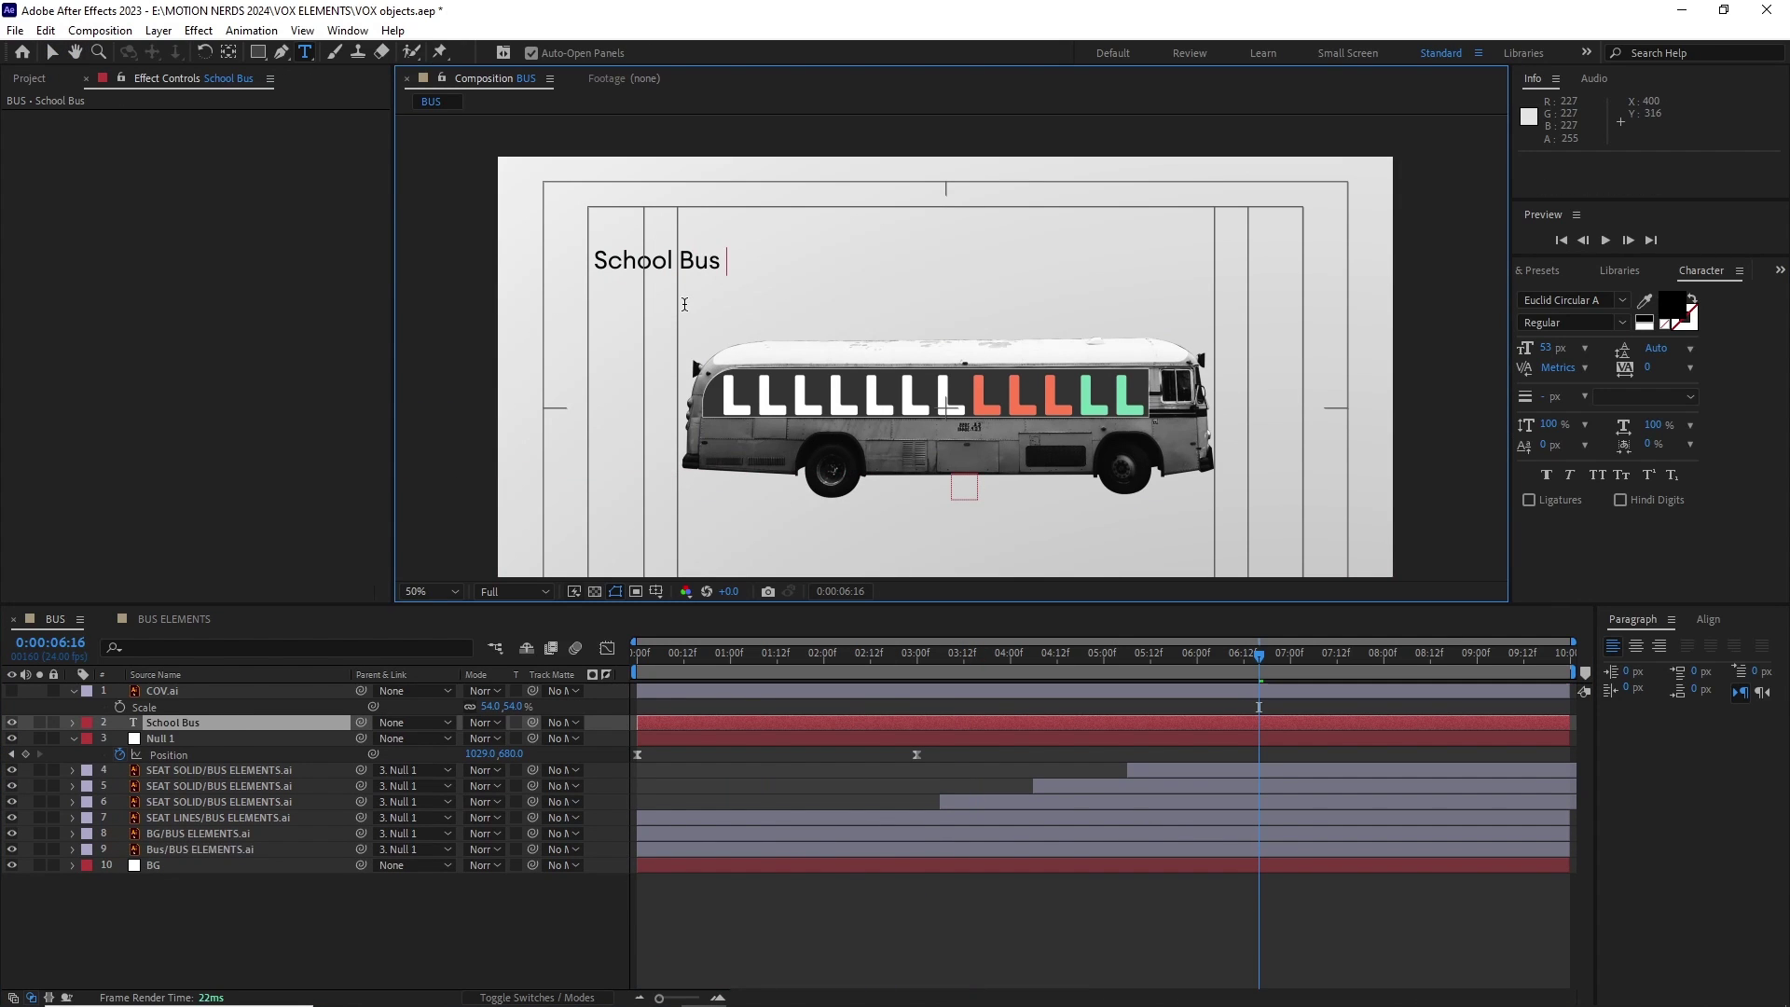
type("Seating")
key("KP_Enter")
left_click_drag(1562, 347, 1561, 348)
scroll(576, 229, "up", 1)
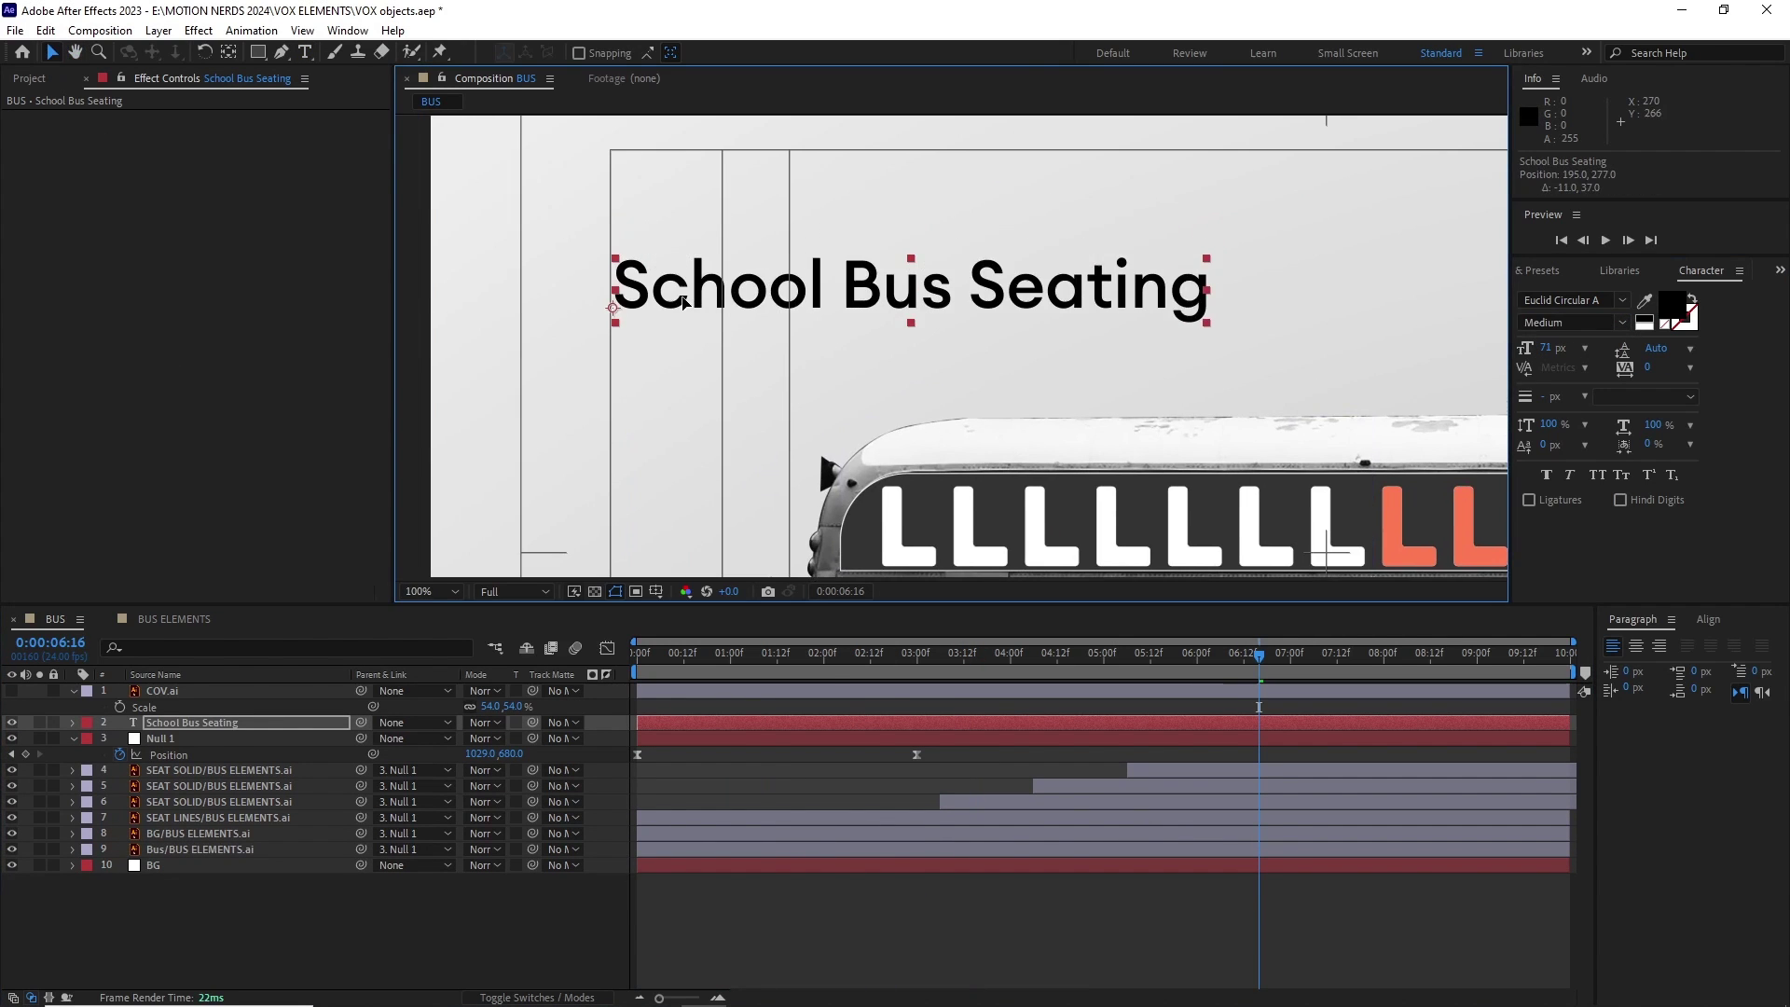
Add an Opacity text animator to the title and set its opacity to 0%.
scroll(673, 287, "down", 1)
left_click_drag(1259, 656, 601, 673)
left_click(761, 280)
scroll(762, 272, "up", 1)
left_click(72, 723)
left_click(604, 739)
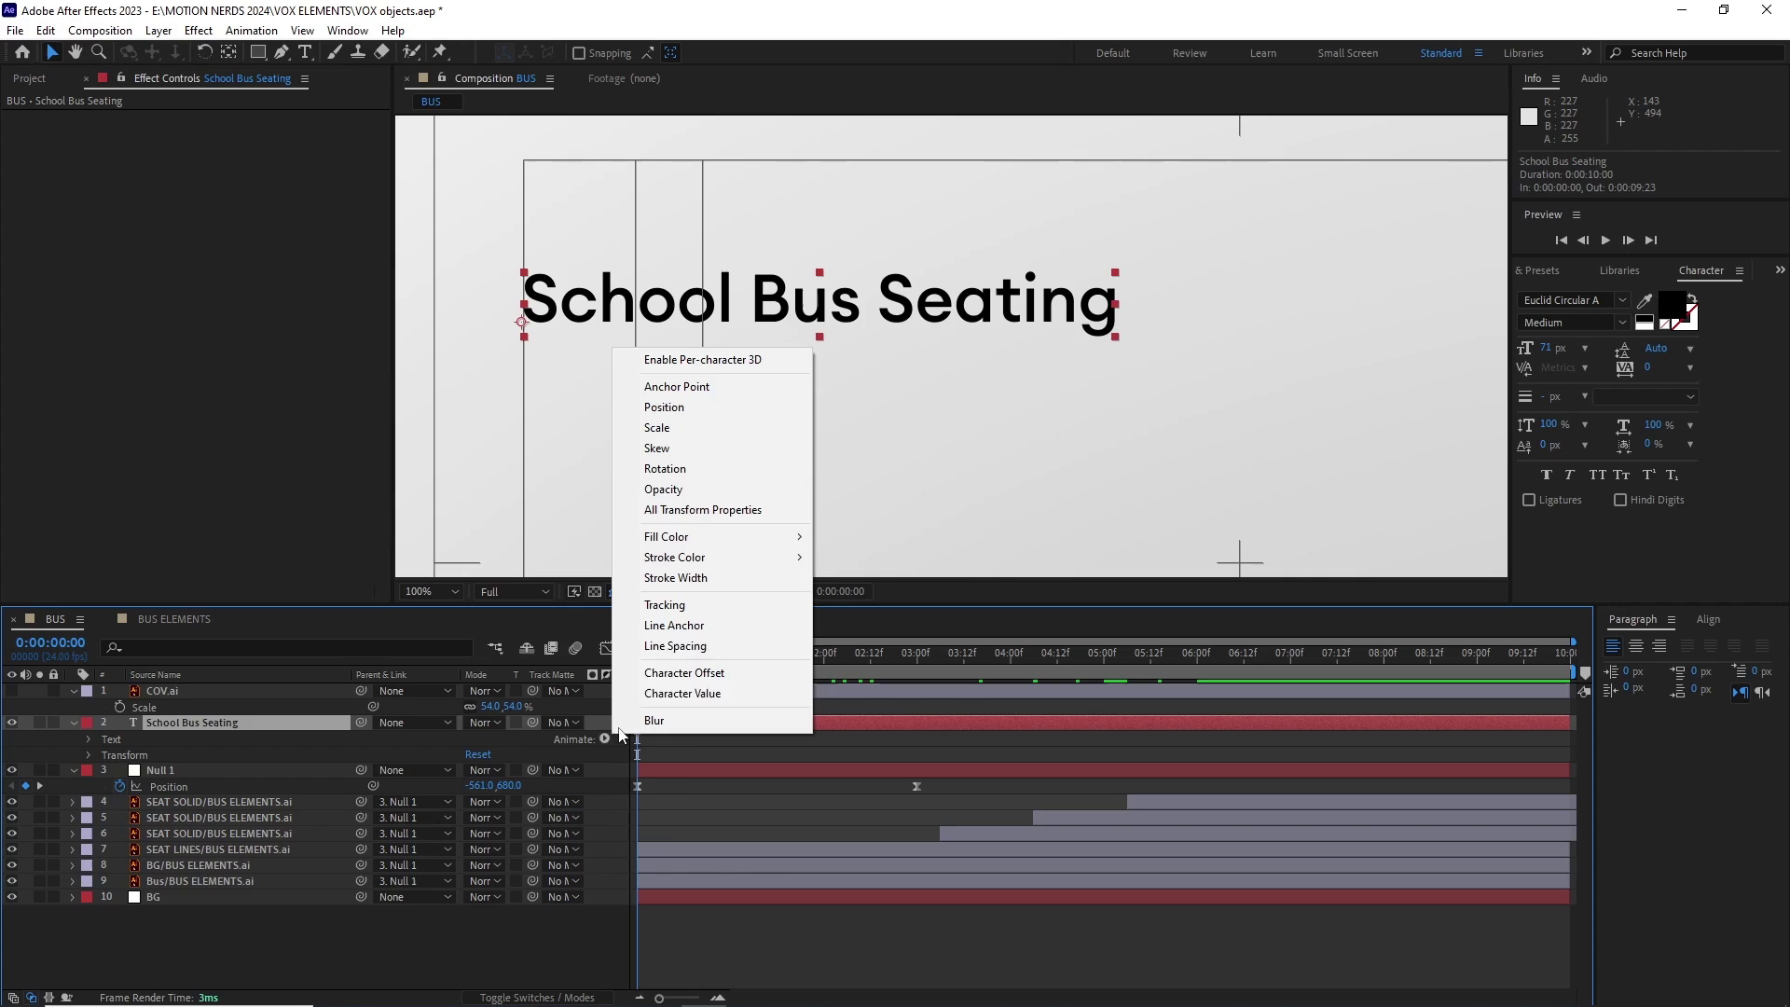
left_click(664, 490)
left_click(119, 819)
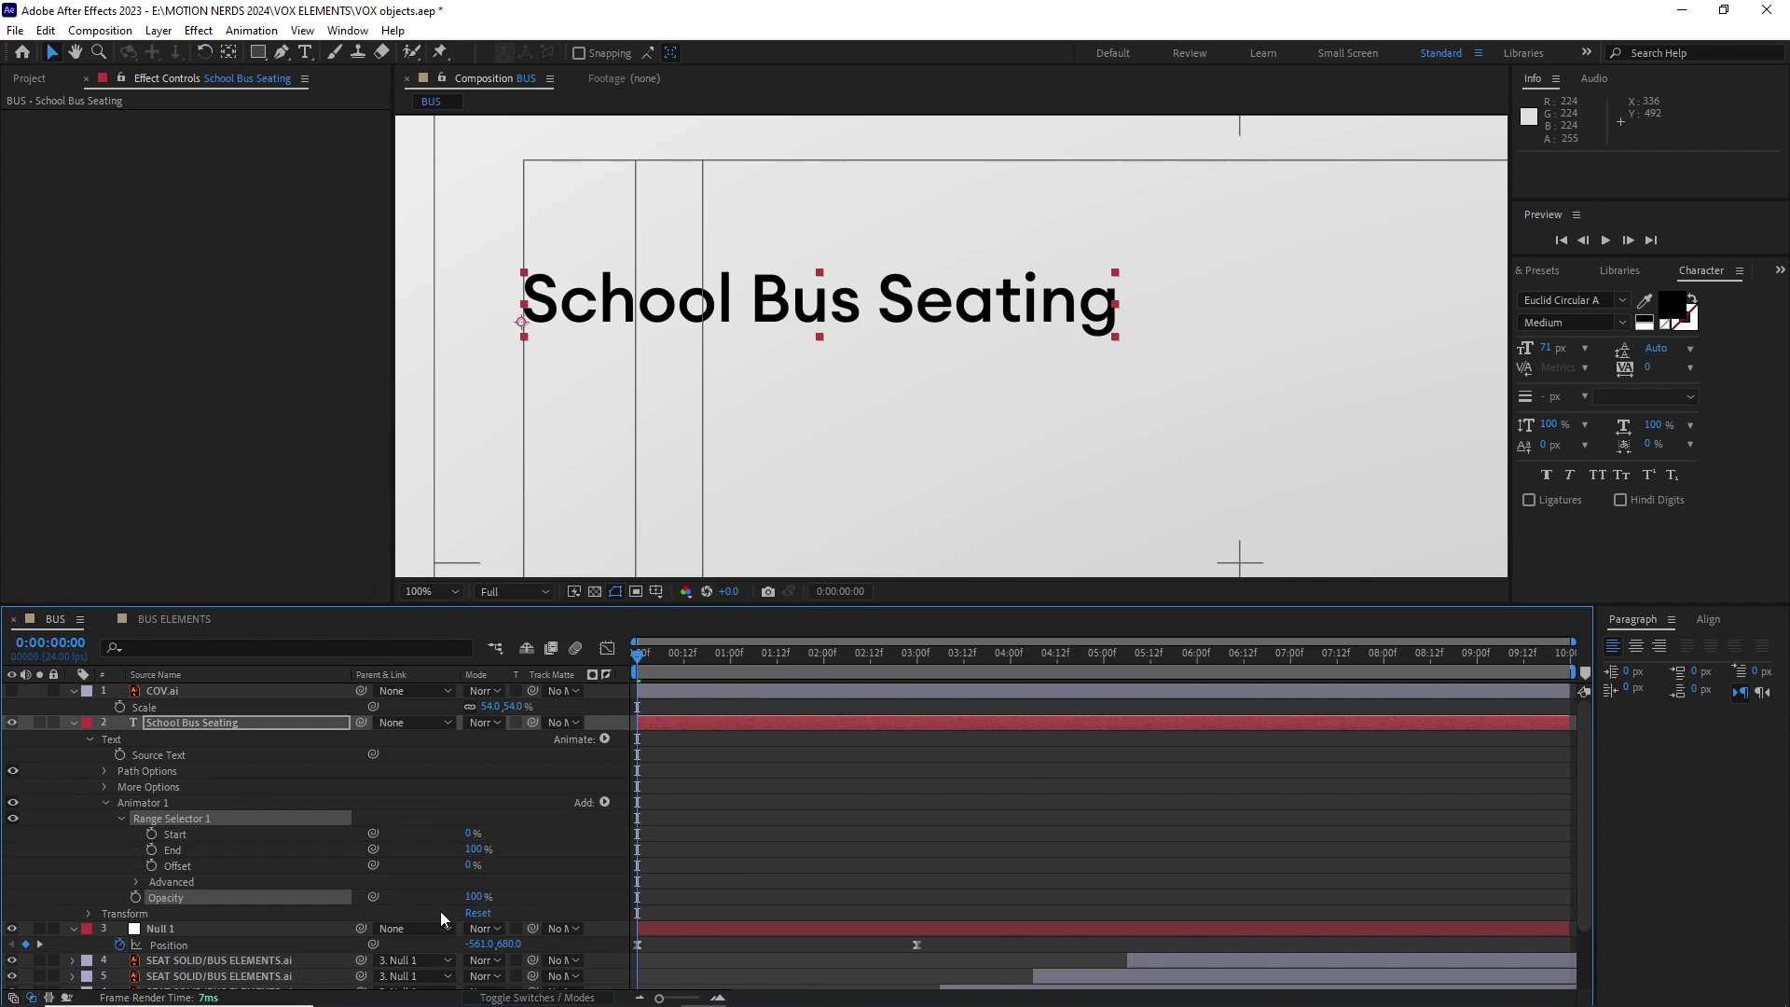
Keyframe the title's range selector Offset from 0% at 0 seconds to 100% at 1 second with Easy Ease.
left_click(160, 865)
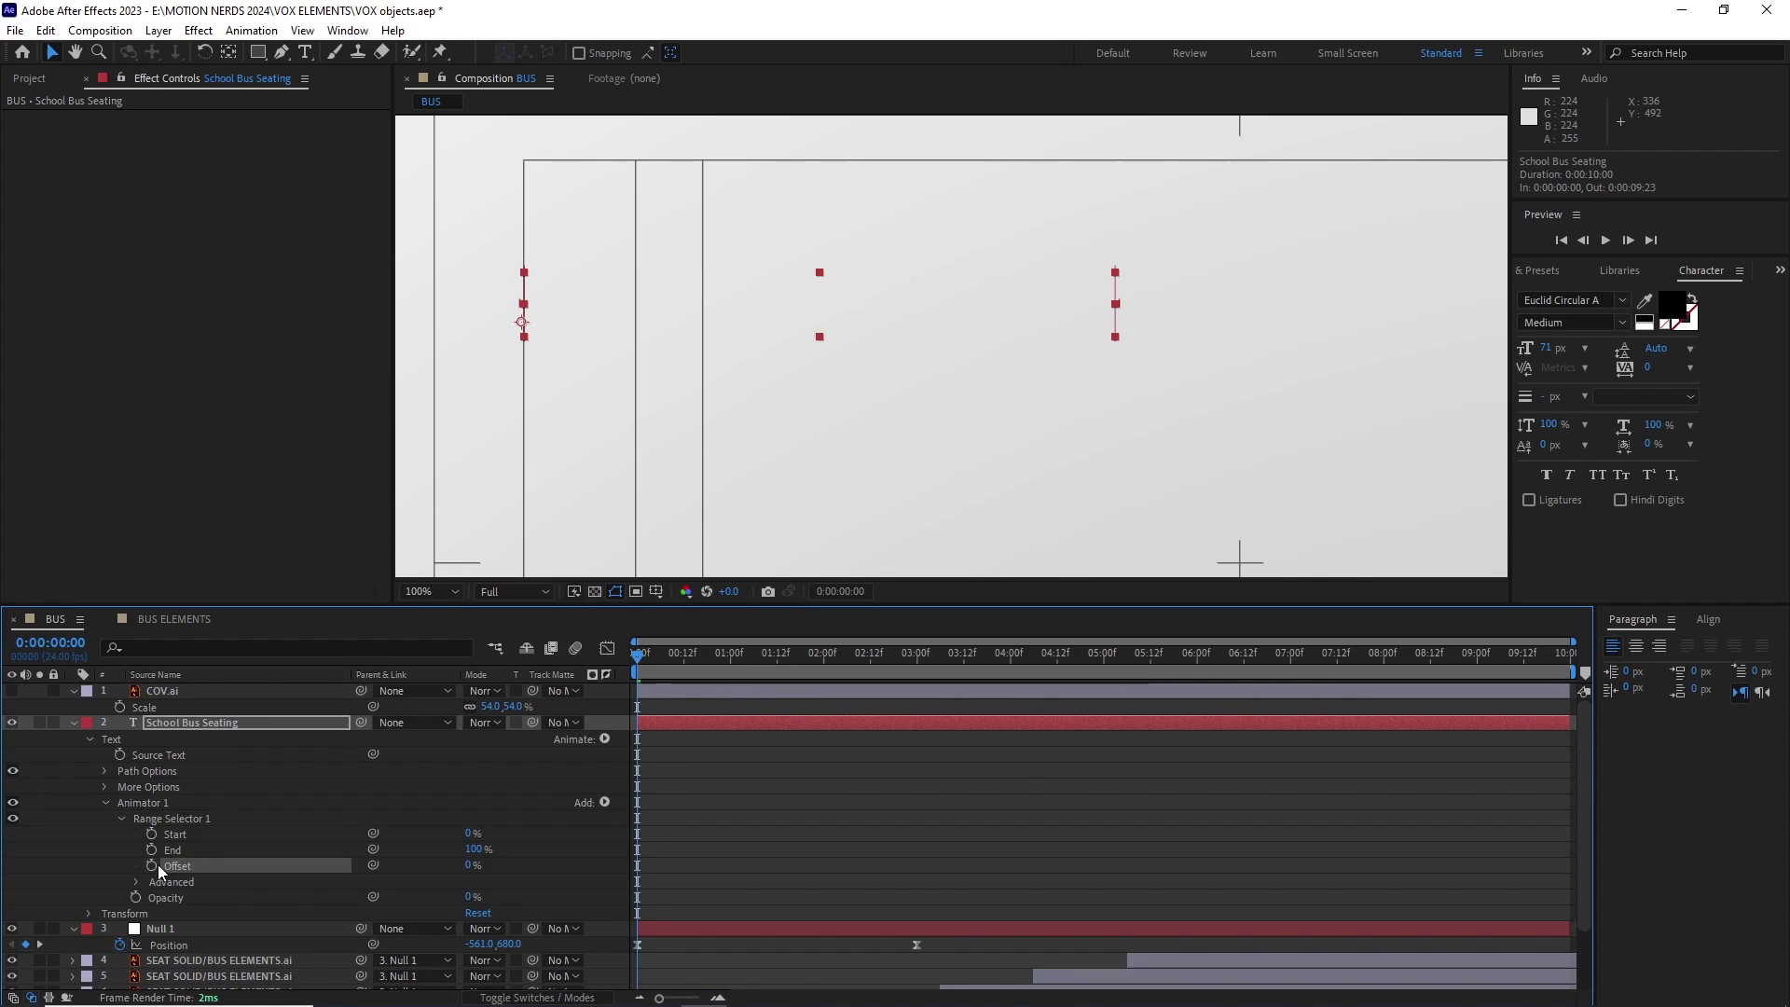
left_click_drag(673, 662, 733, 674)
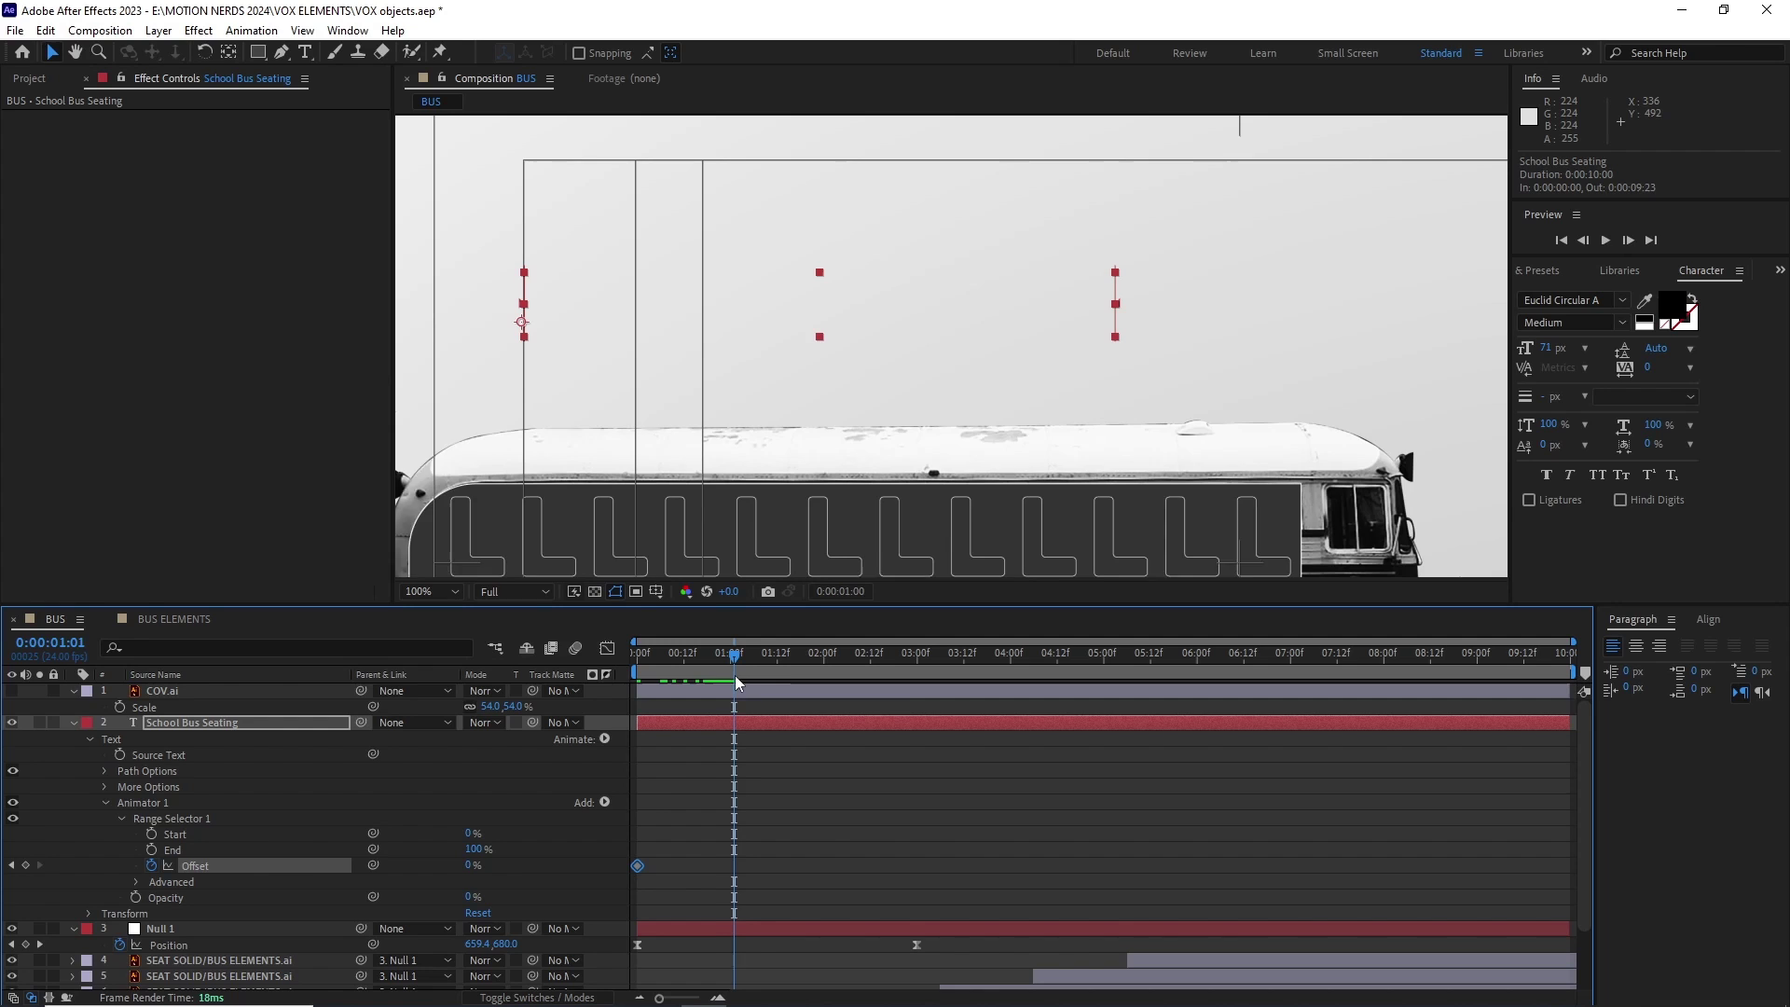
left_click_drag(776, 877, 632, 830)
key("F9")
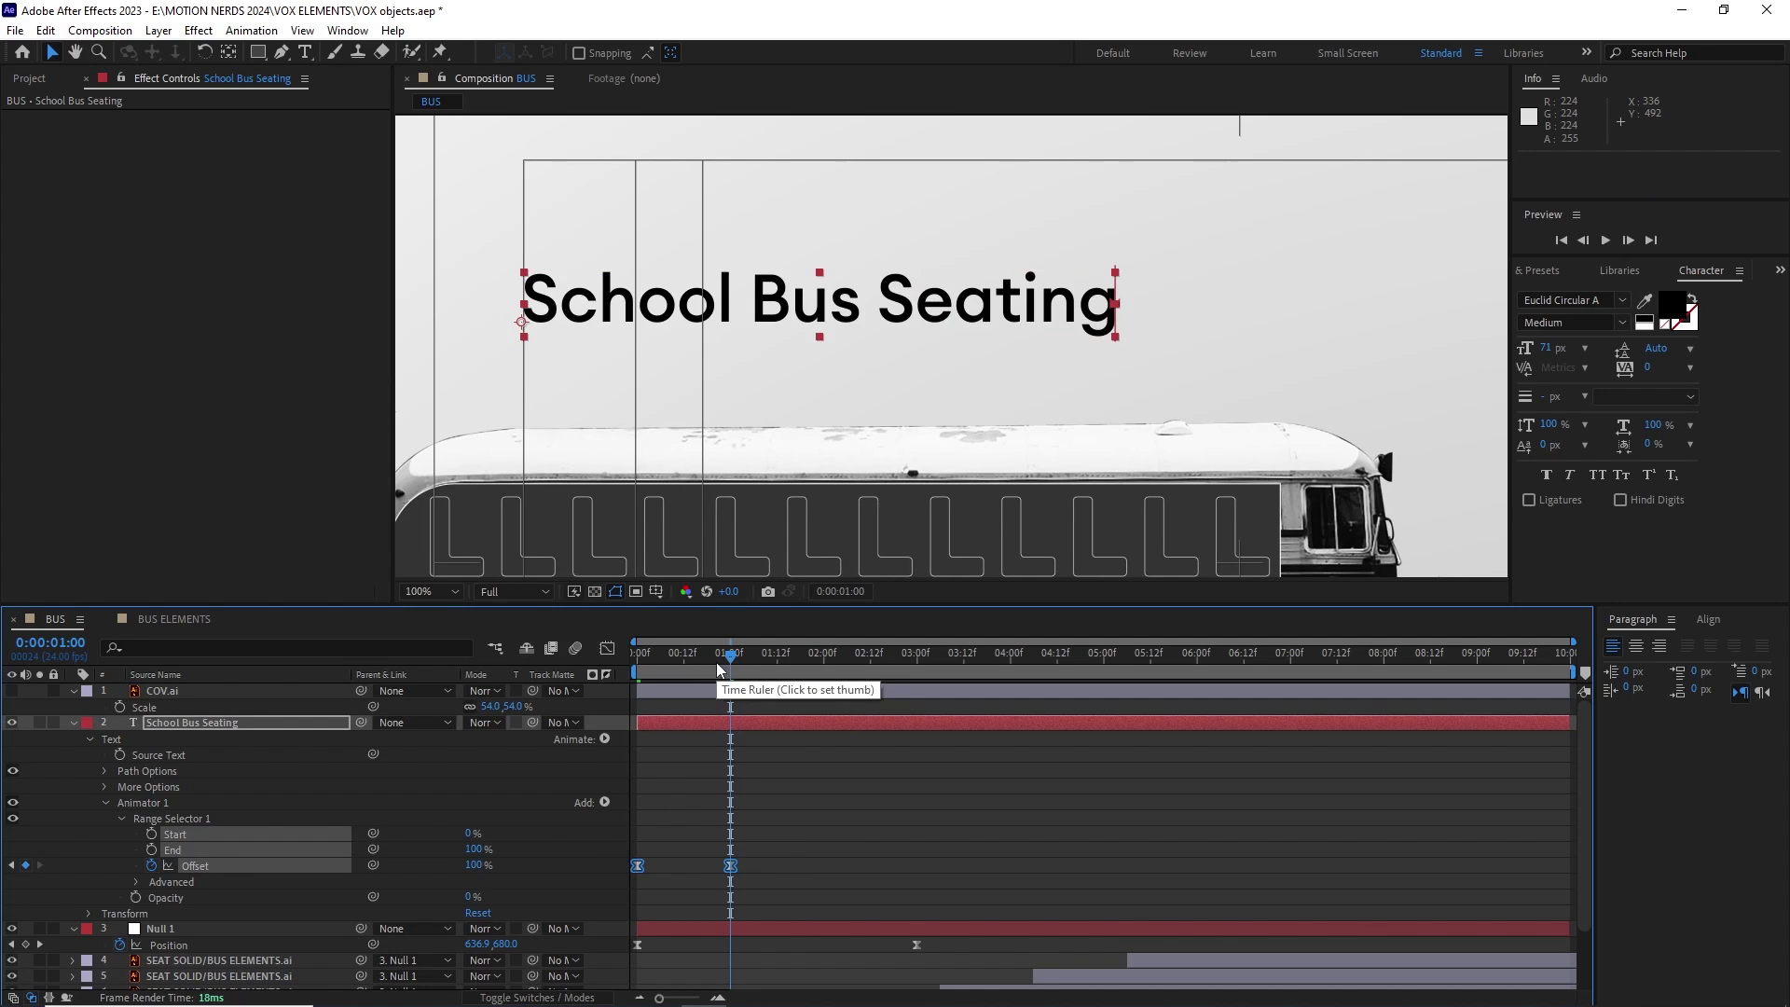
Set the Smoothness of the title's range selector to 0% so each letter appears abruptly.
mouse_move(718, 669)
left_mouse_down()
mouse_move(658, 662)
mouse_move(691, 663)
left_mouse_up()
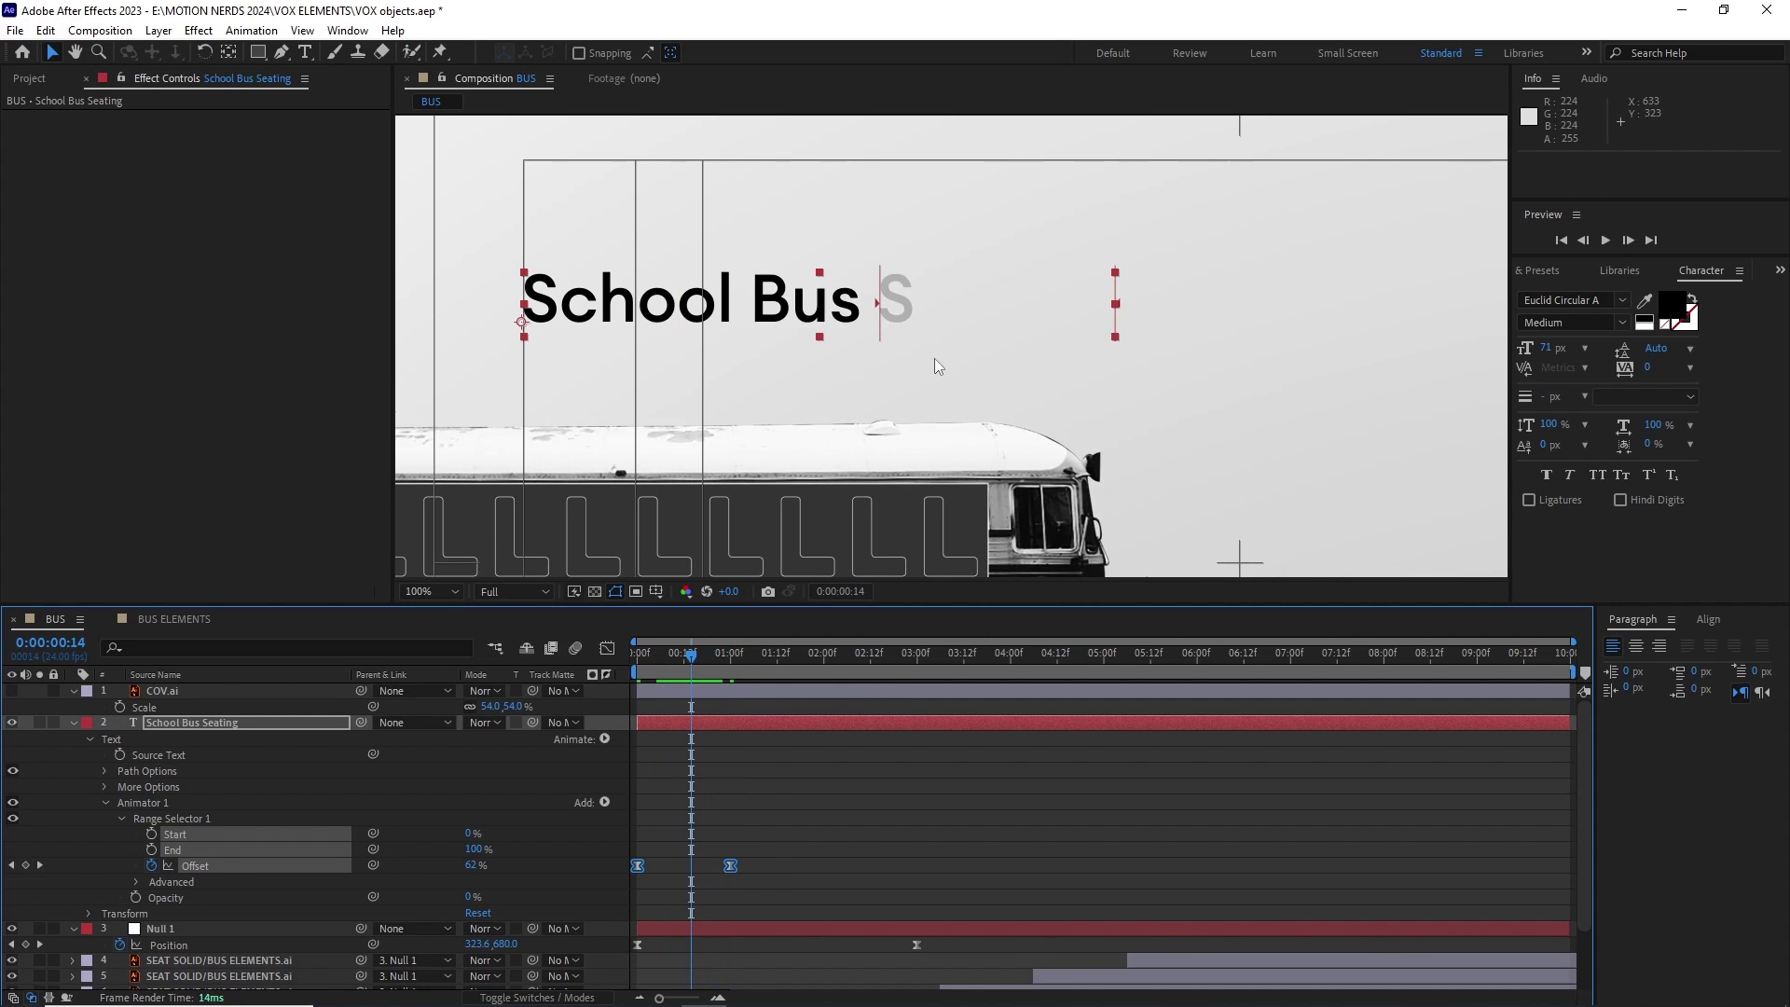
left_click(136, 882)
scroll(329, 846, "down", 3)
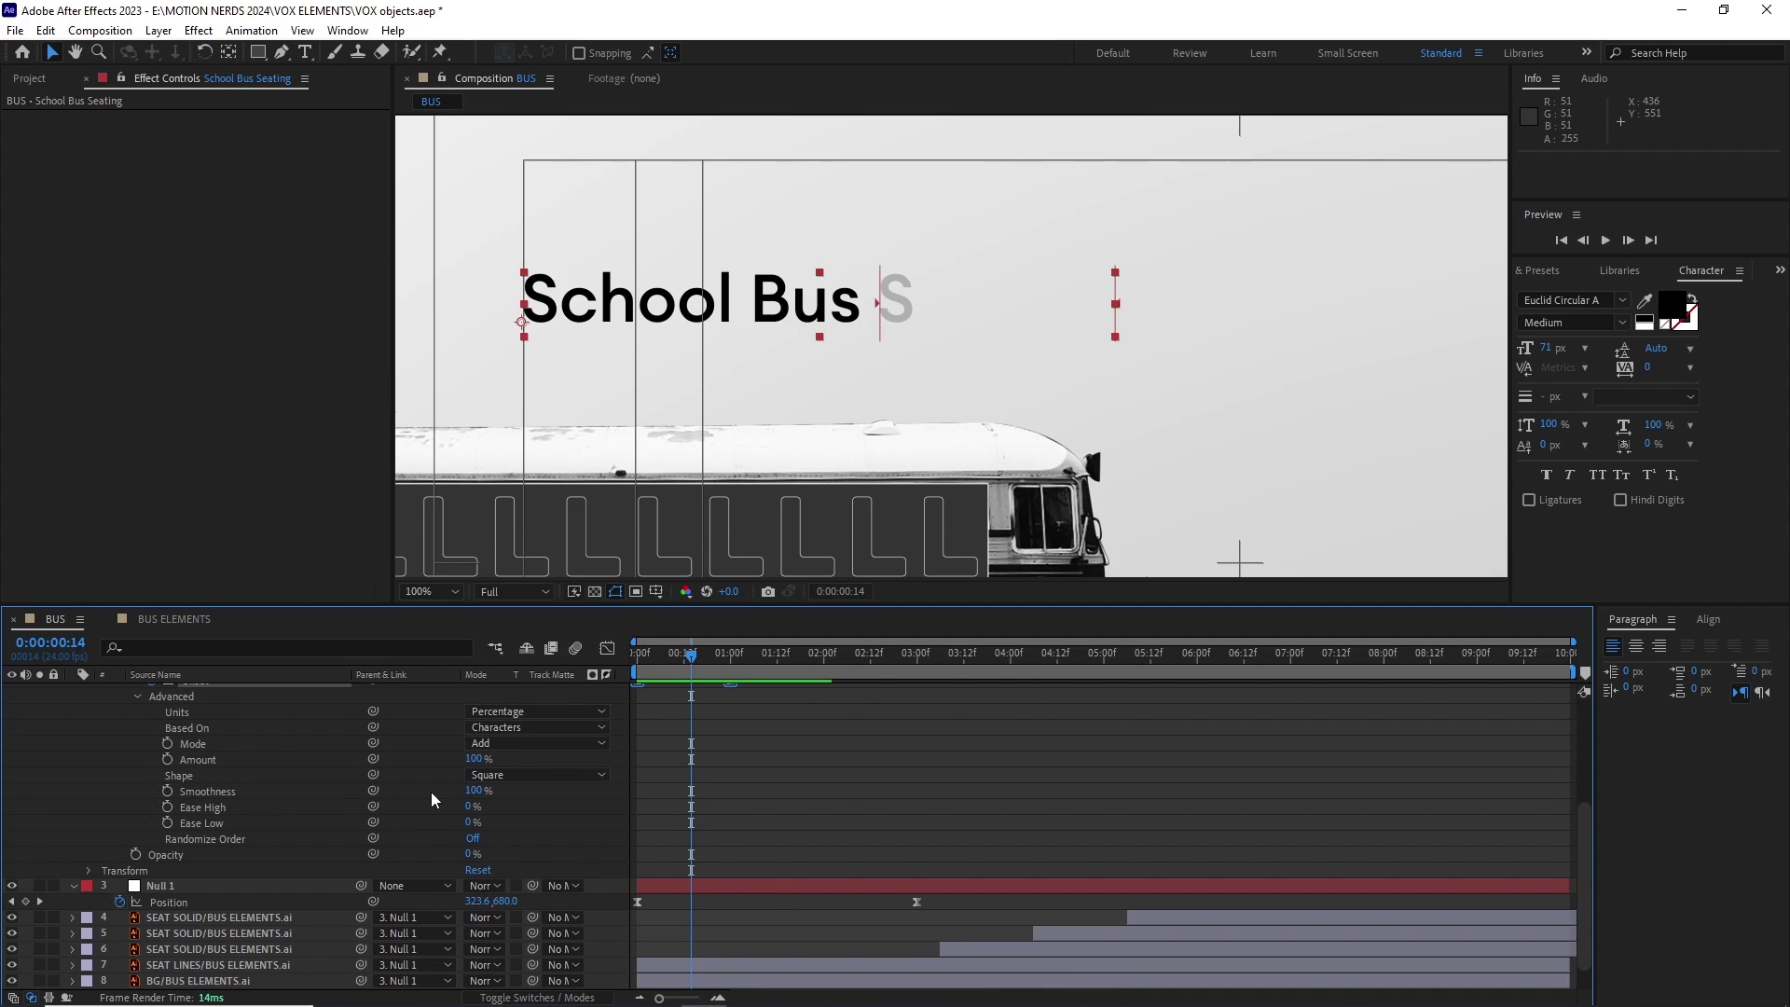
left_click_drag(685, 658, 902, 662)
scroll(373, 801, "up", 4)
Duplicate the title as a subtitle reading "Maximum Capacity", styled Light at 39 px and placed just beneath the title.
left_click(162, 726)
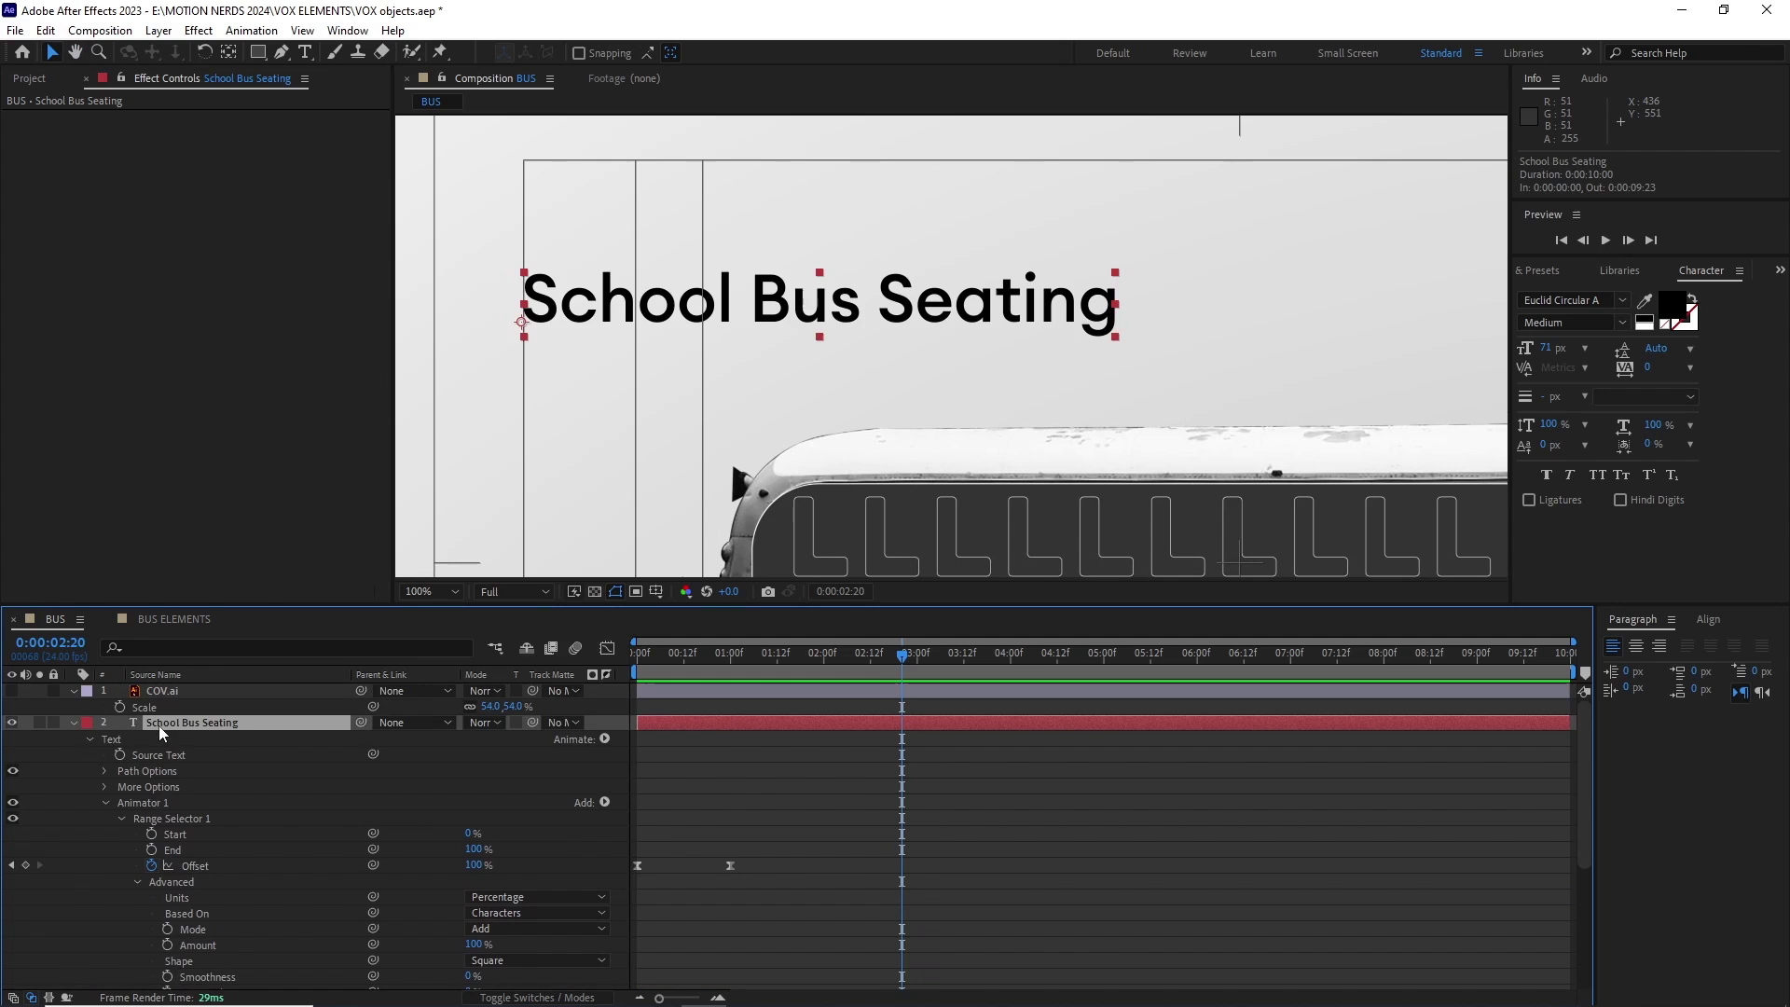
left_click(73, 724)
key("ctrl+d")
left_click_drag(207, 724, 227, 748)
double_click(210, 739)
type("Maximum Capacity")
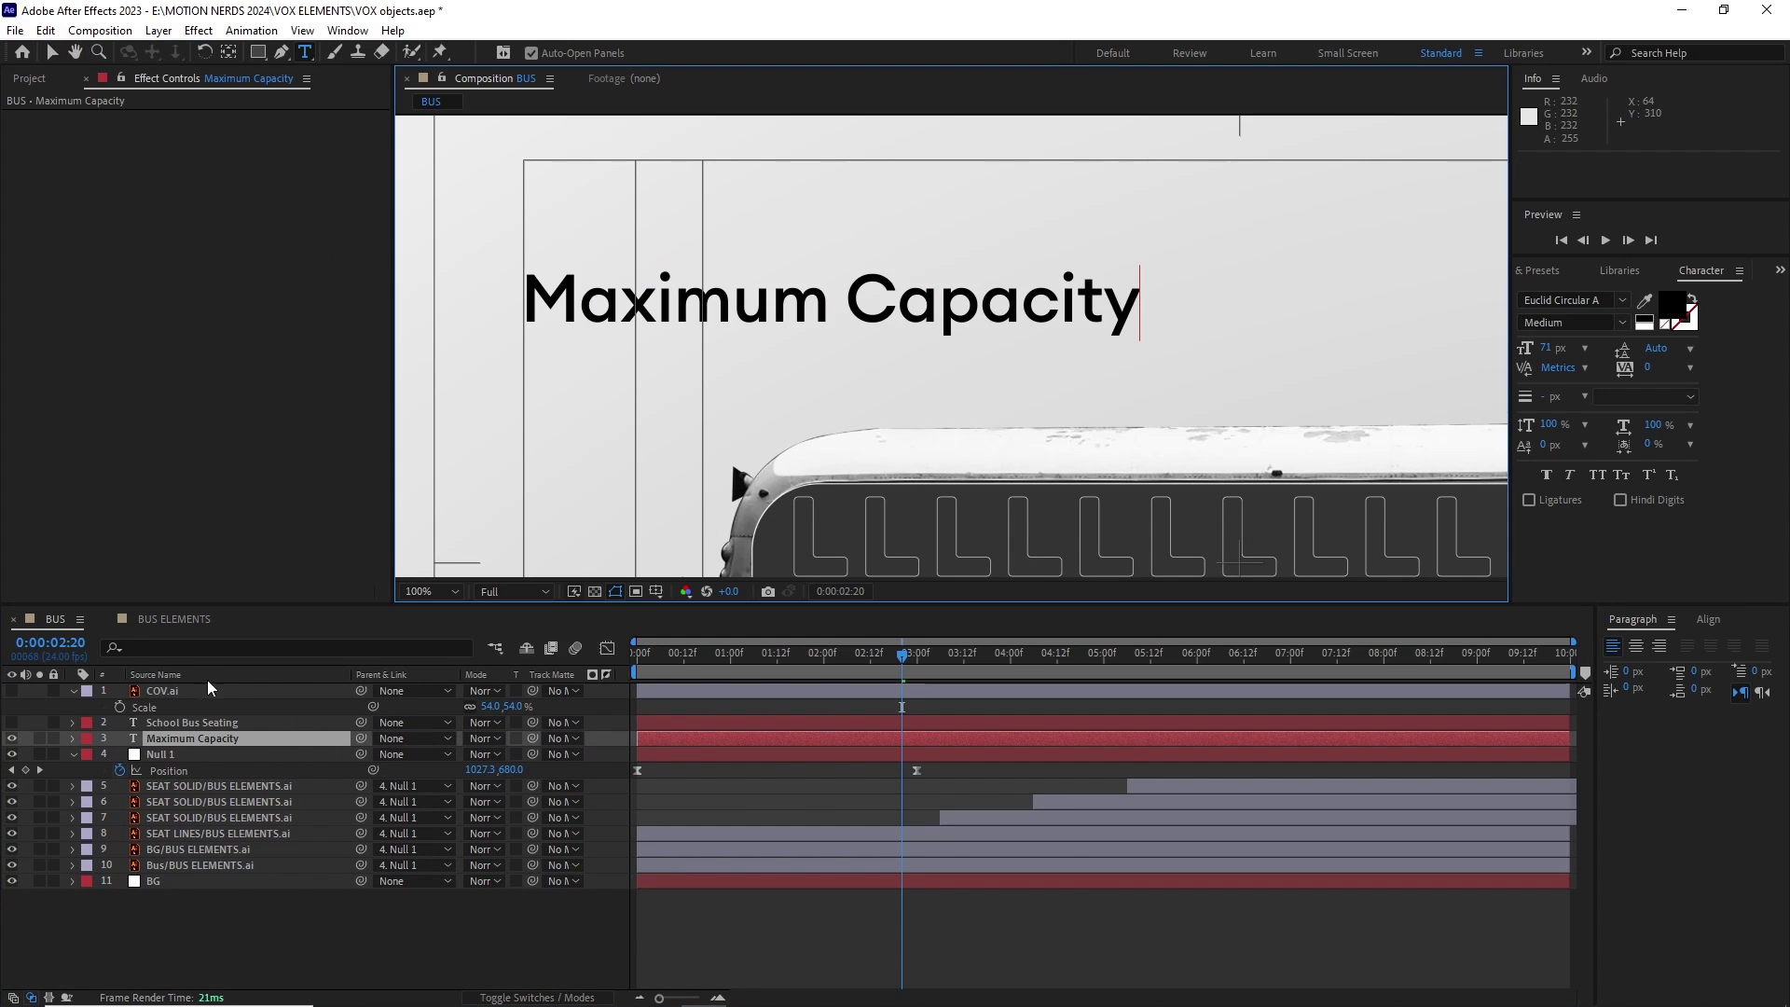
left_click(1622, 323)
left_click(132, 740)
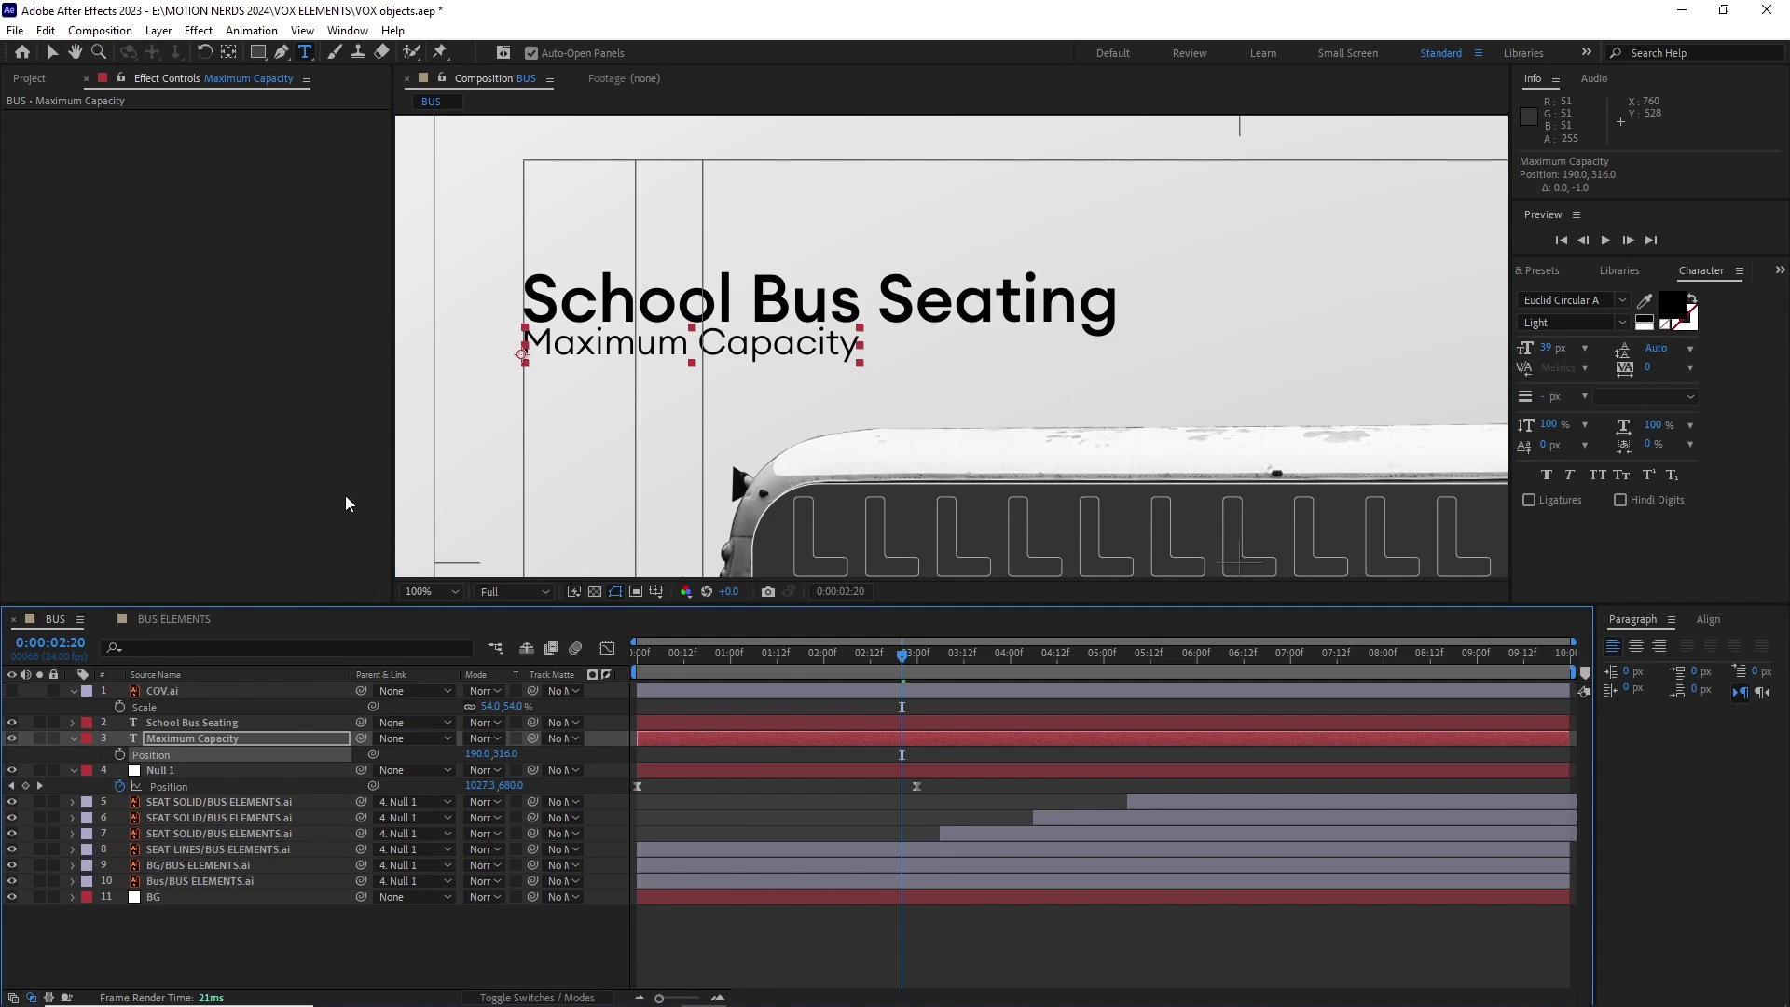
Retime the subtitle so its Offset animation ends at 0:00:00:15 and its layer starts at about 3 seconds, and preview the composition.
key("u")
left_click_drag(657, 657, 701, 670)
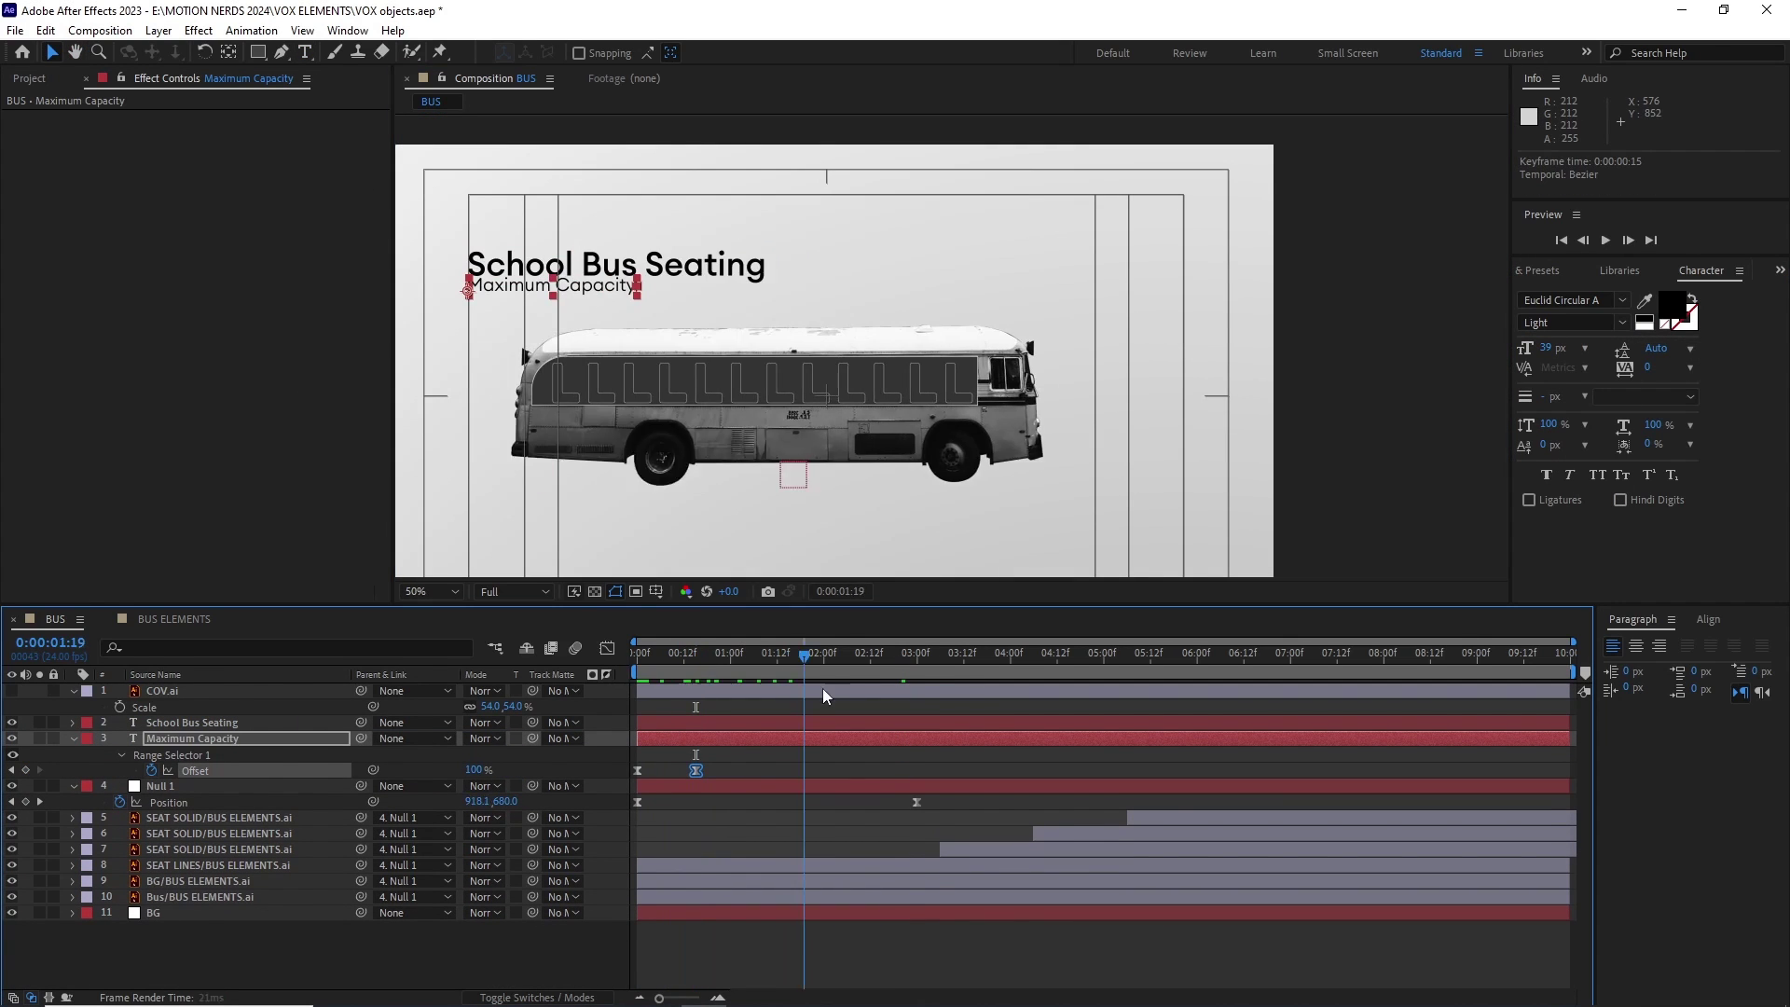
left_click(923, 660)
key("bracketleft")
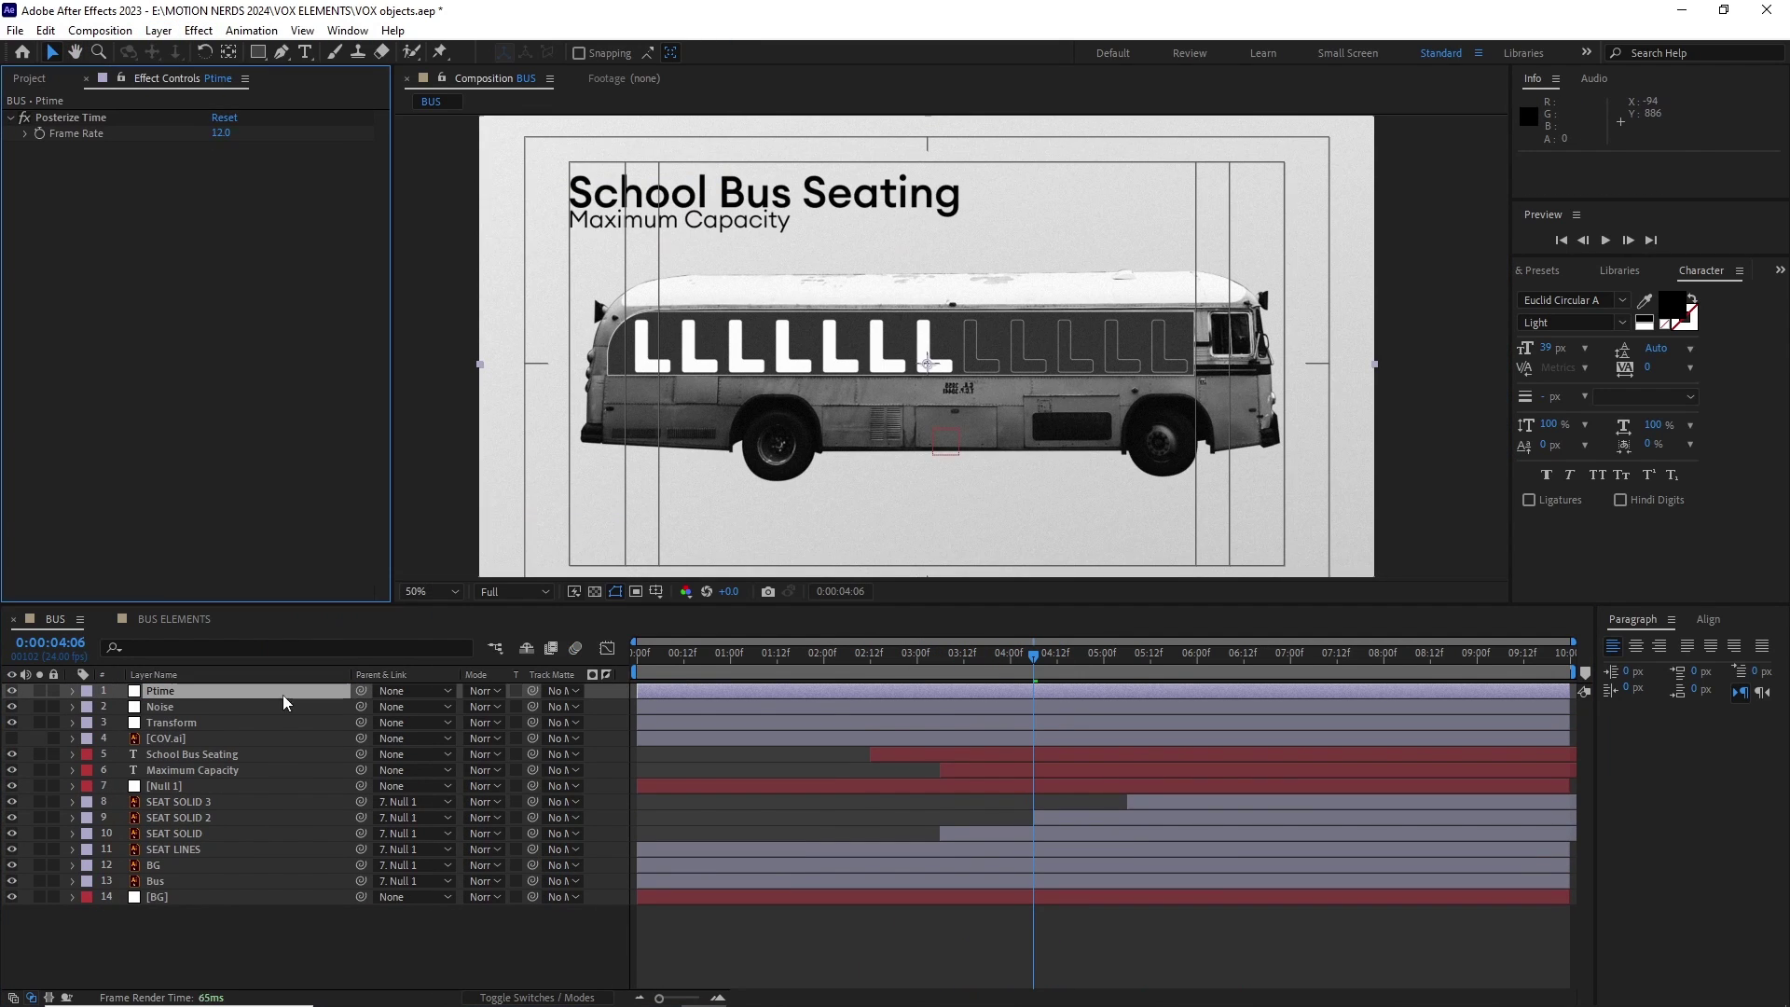
key("Home")
key("space")
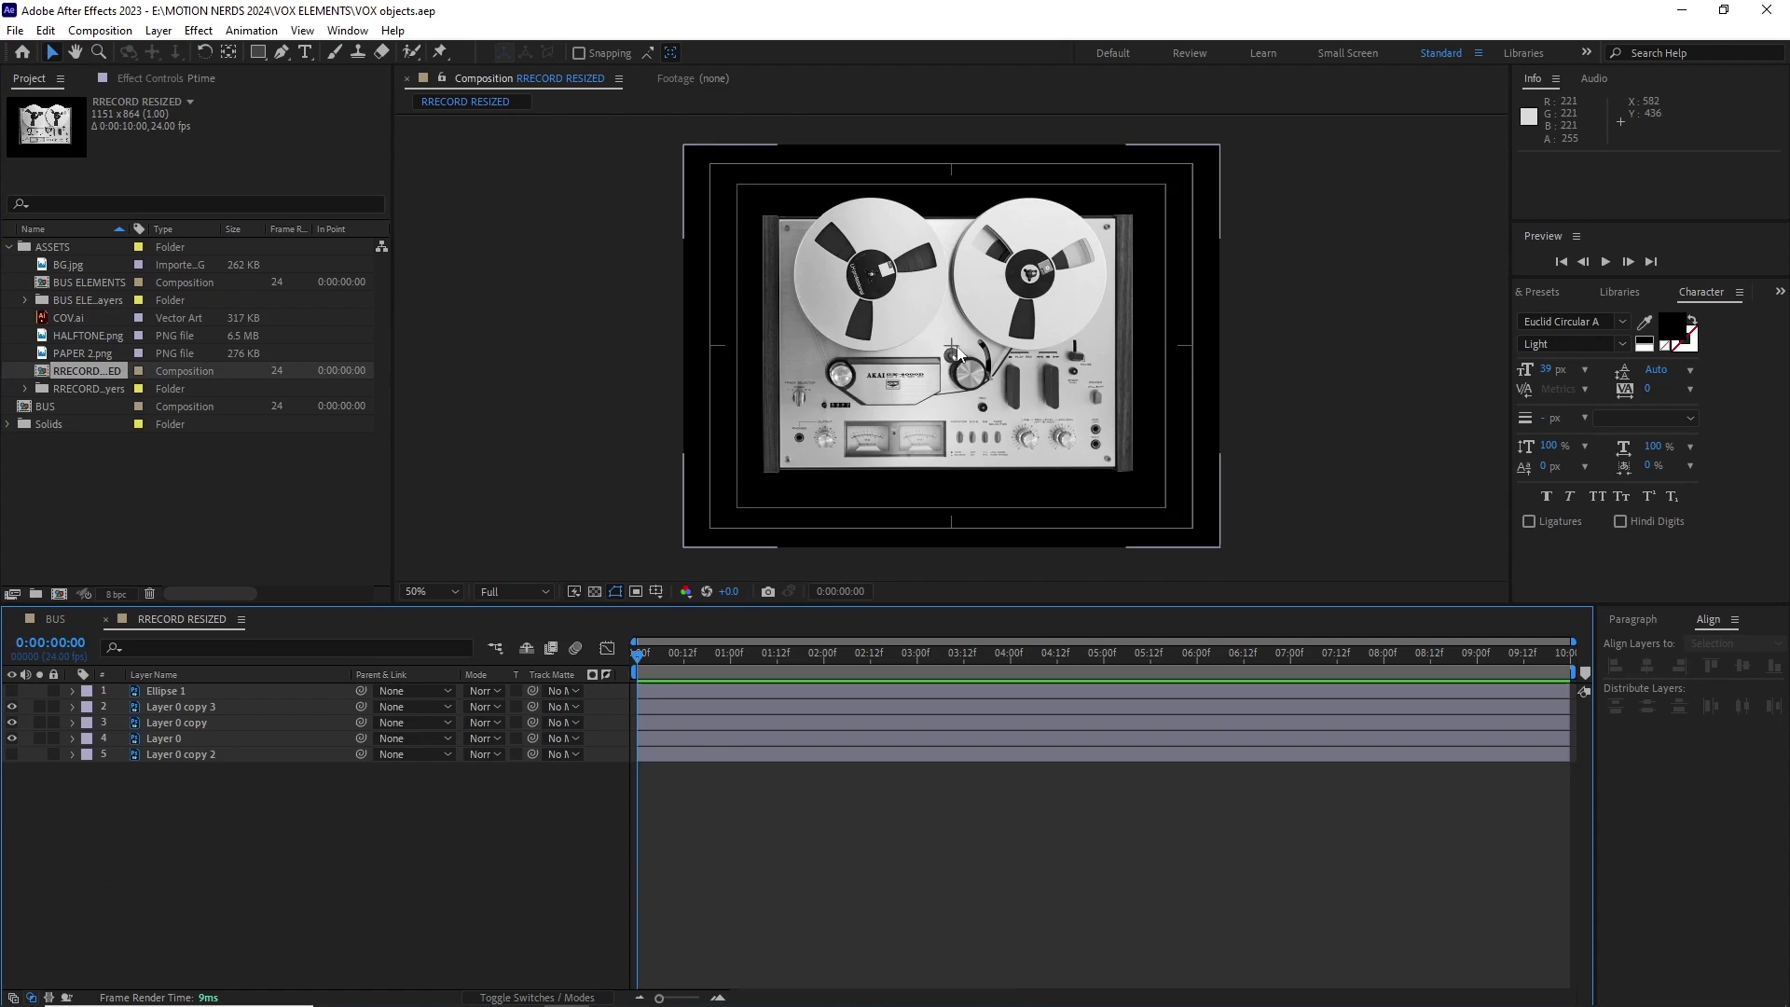
Show rulers in the RRECORD RESIZED composition and place a vertical and a horizontal guide crossing at the left reel's centre.
left_click(12, 738)
left_click_drag(876, 308, 854, 310)
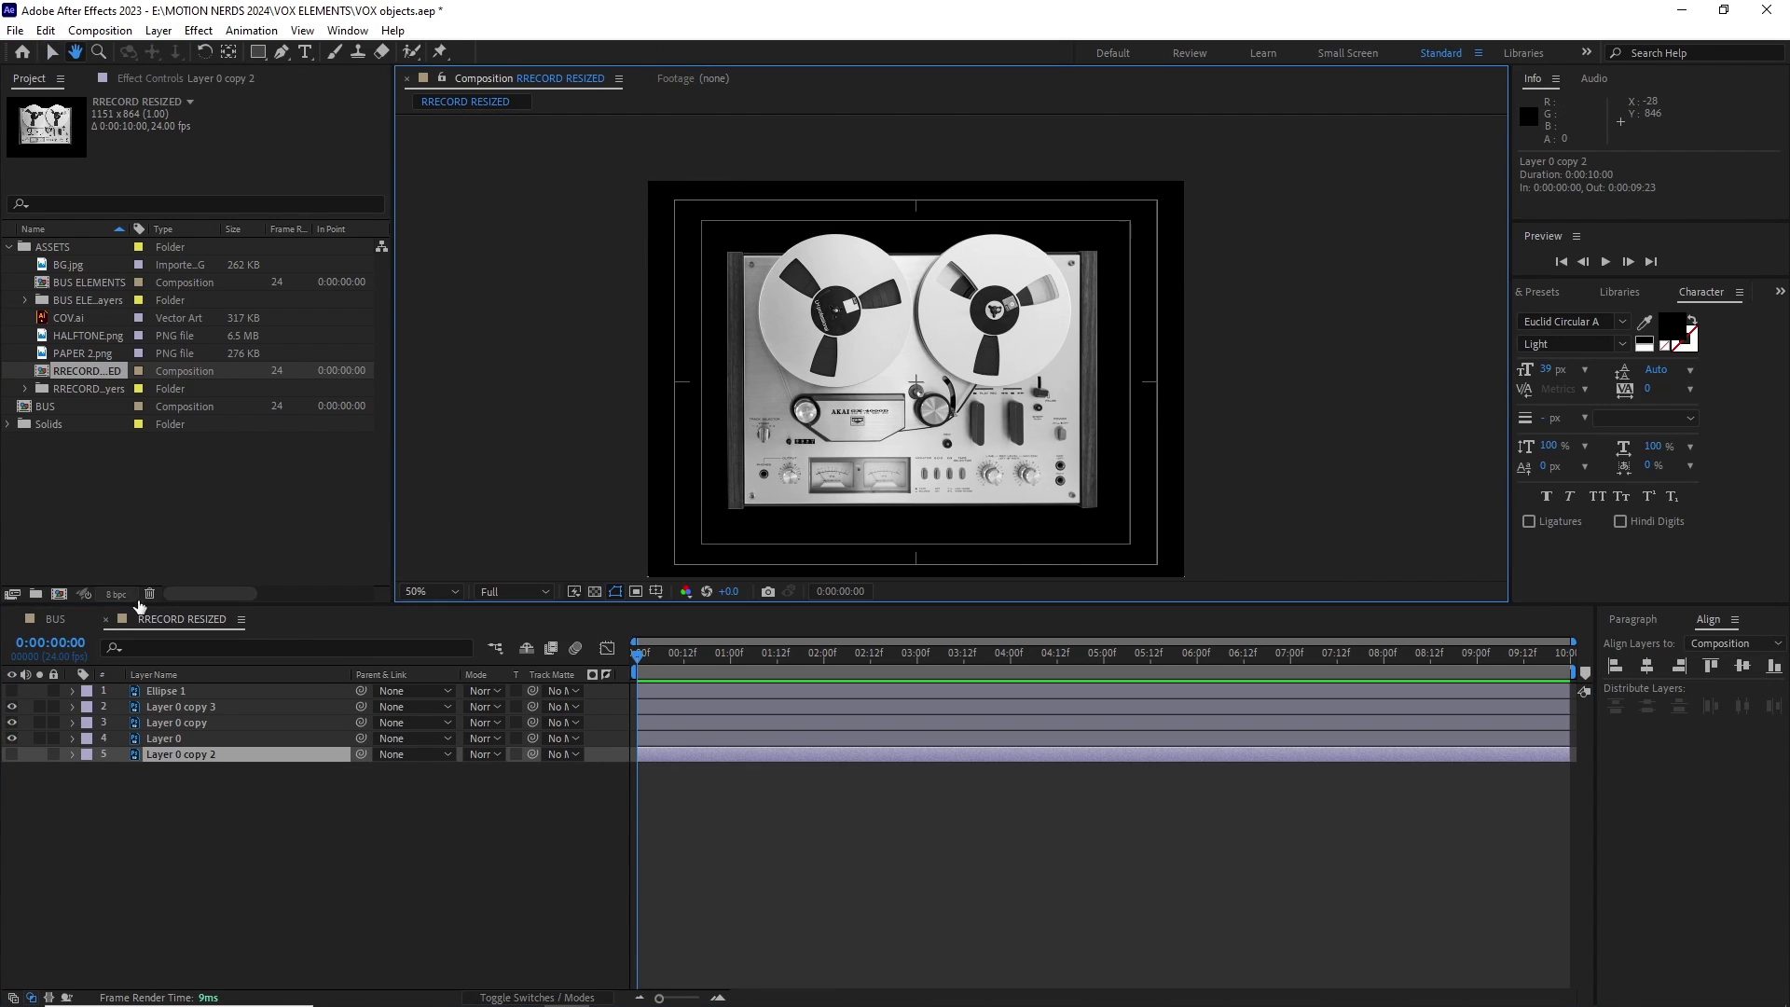
left_click(164, 738)
scroll(863, 289, "up", 2)
key("ctrl+r")
left_click_drag(402, 373, 927, 393)
scroll(739, 409, "up", 1)
left_click_drag(723, 411, 727, 411)
Centre the anchor point of the left reel, Layer 0 copy, on the guide crossing and give its Rotation the expression time*50.
scroll(750, 411, "down", 3)
left_click(251, 724)
left_click_drag(489, 650, 508, 630)
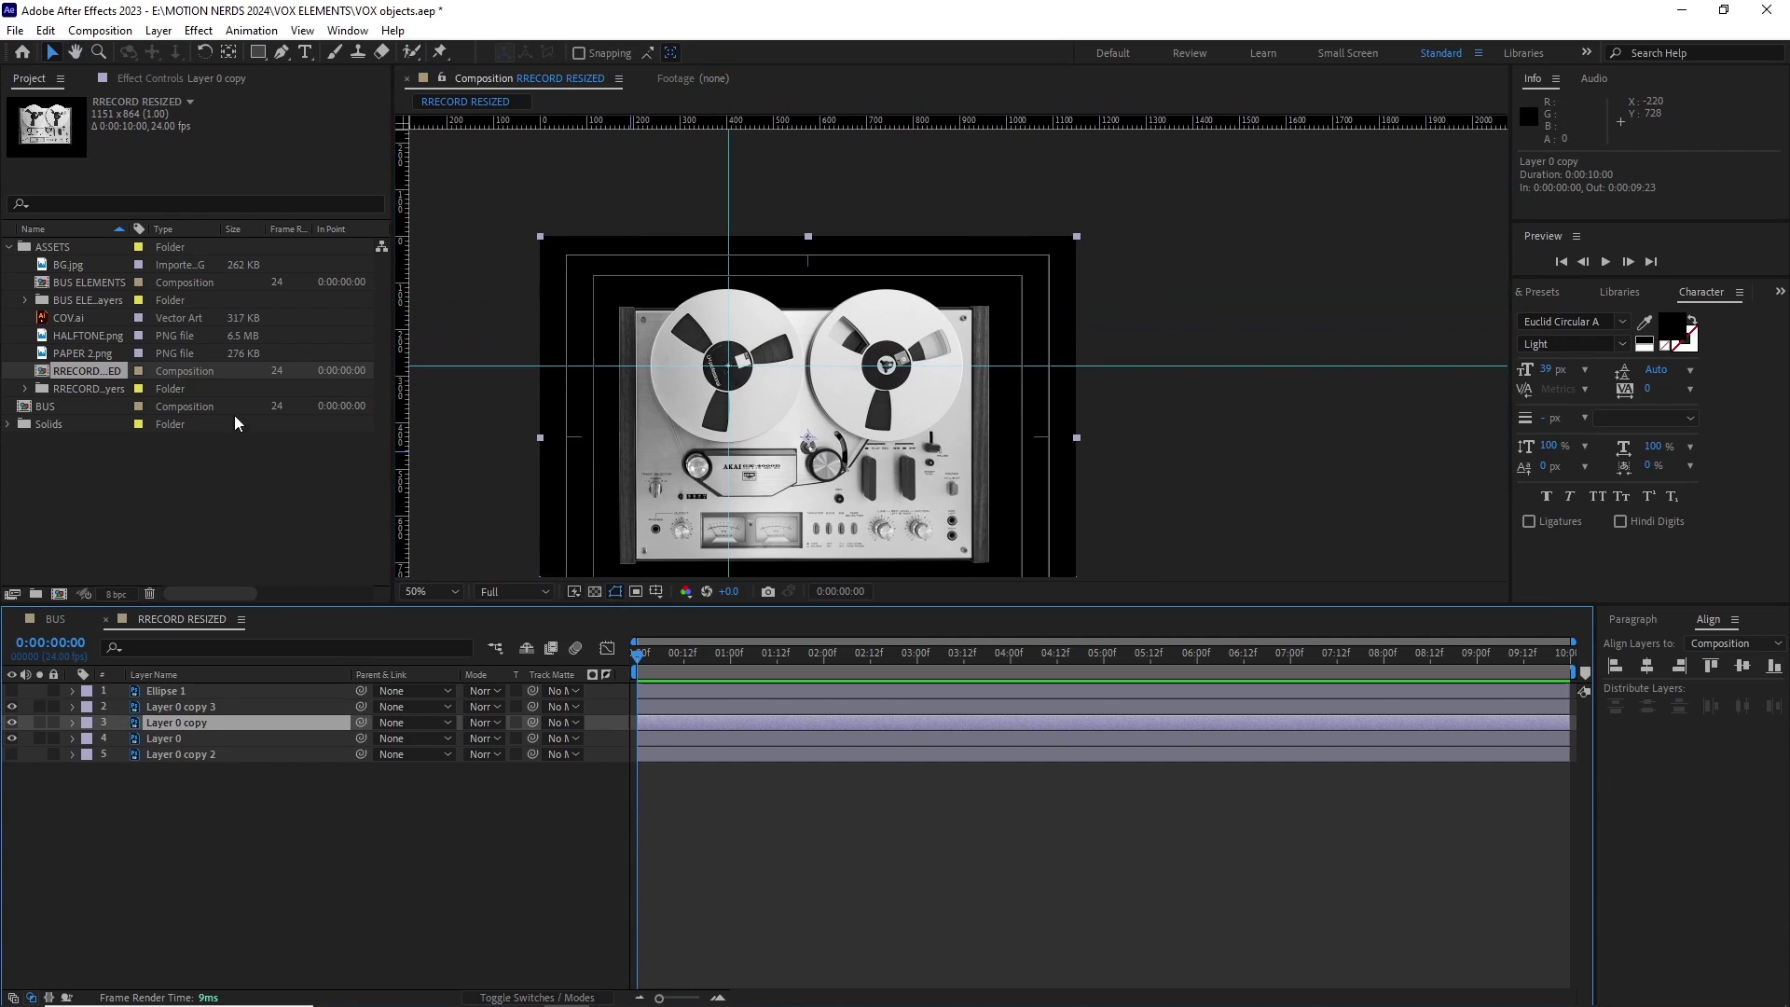
key("r")
left_click(119, 738, "alt")
type("time*50")
left_click(601, 895)
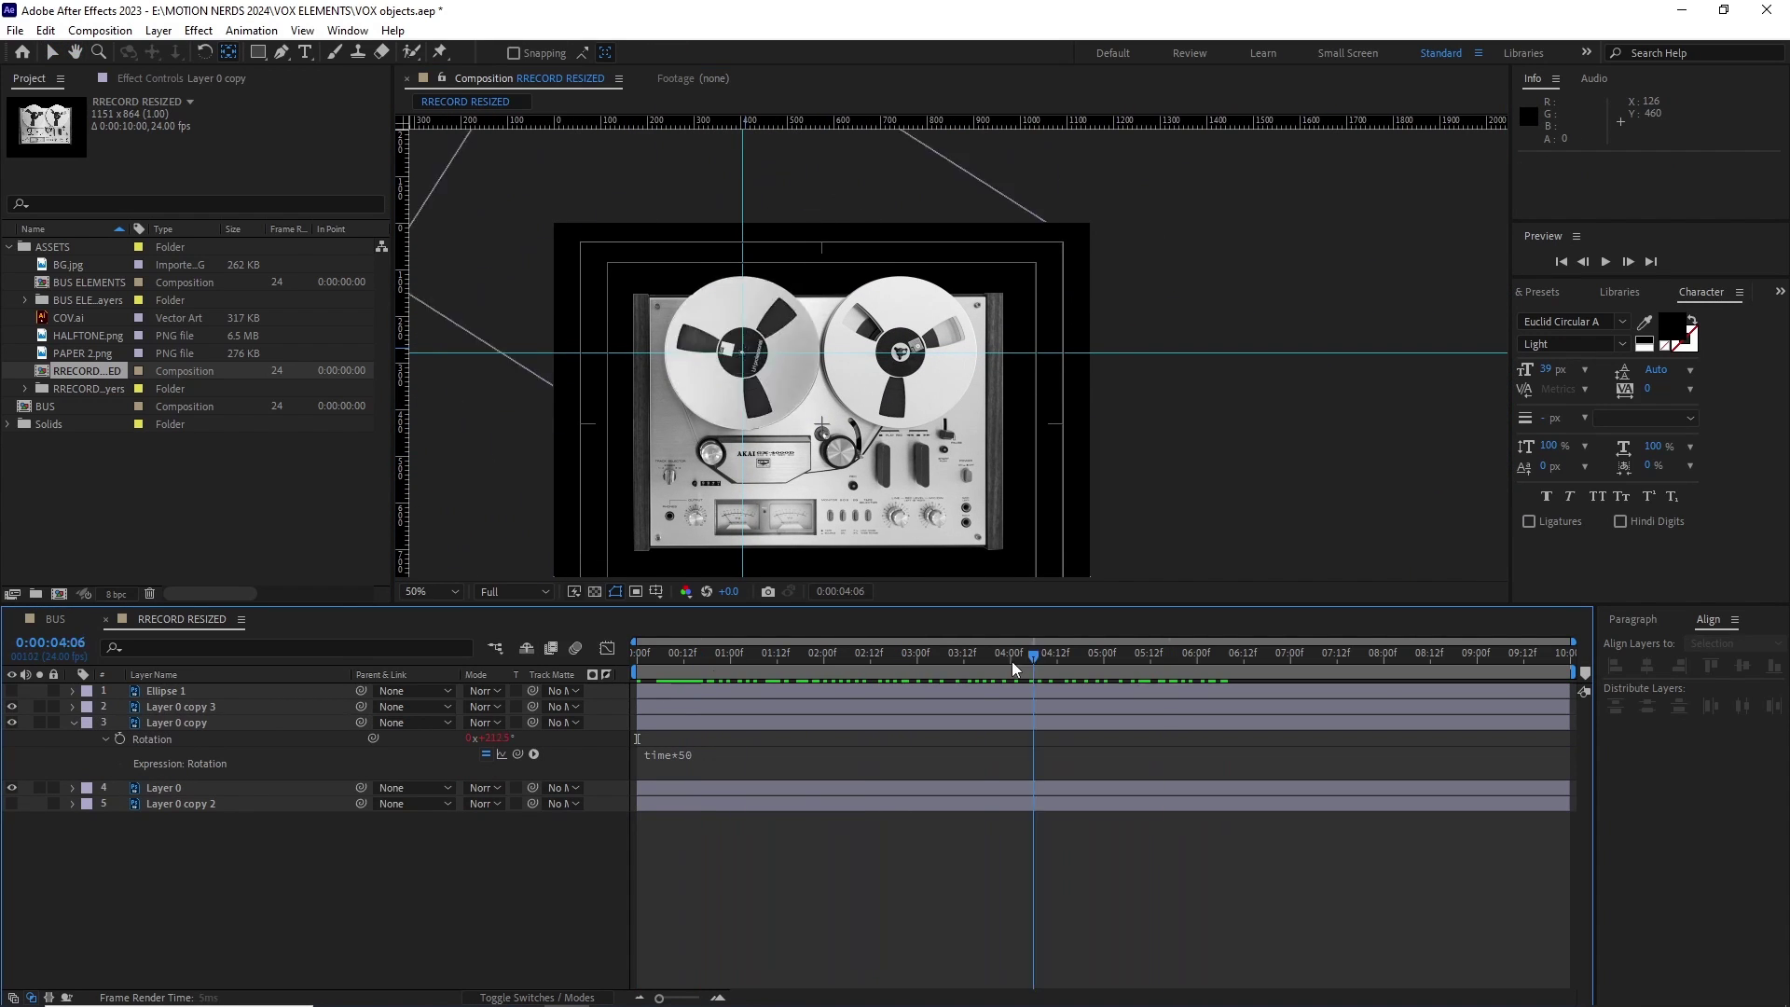
Move the anchor point of the right reel, Layer 0 copy 3, to the reel's centre.
left_click(965, 344)
scroll(965, 343, "up", 2)
scroll(833, 438, "up", 1)
scroll(783, 471, "down", 1)
left_click_drag(667, 430, 825, 286)
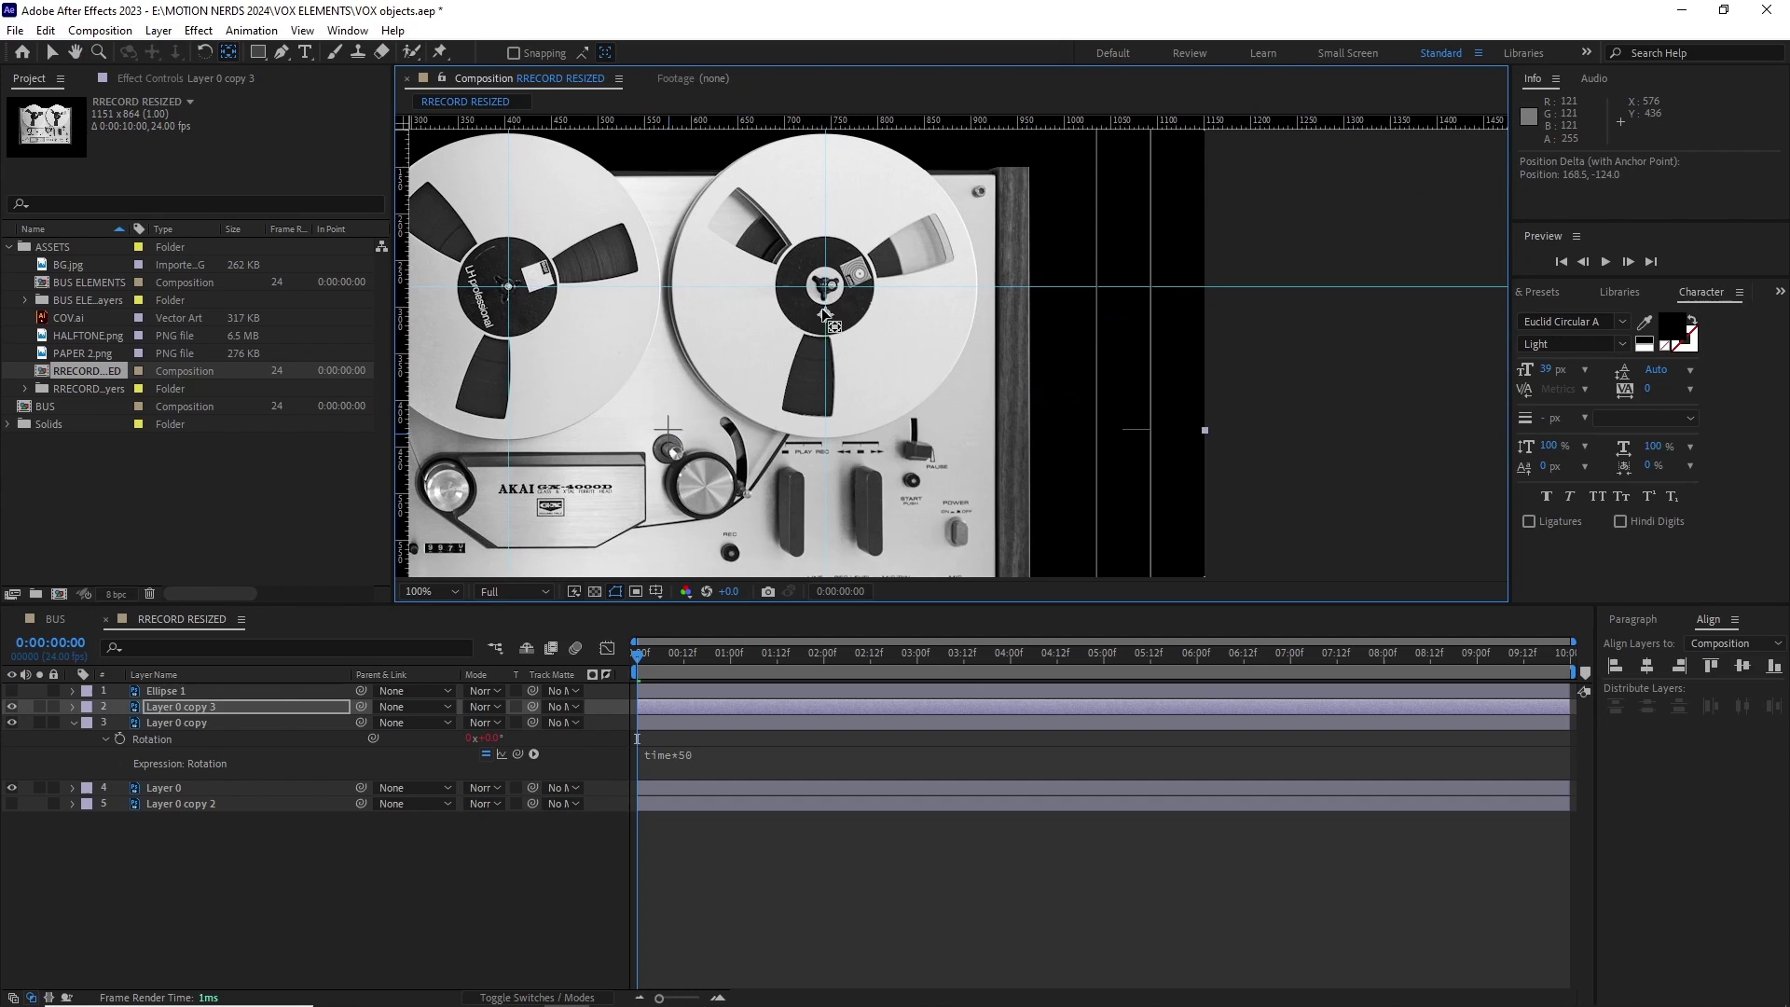
Give the Rotation of the right reel, Layer 0 copy 3, the expression time*50 and scrub to check its spin.
key("r")
left_click(669, 770)
left_click(119, 724, "alt")
type("time*50")
left_click_drag(638, 656, 832, 655)
Clear the guides and rulers from the composition view and preview both spinning reels.
key("v")
scroll(932, 392, "down", 1)
left_click(895, 382)
key("ctrl+;")
key("ctrl+r")
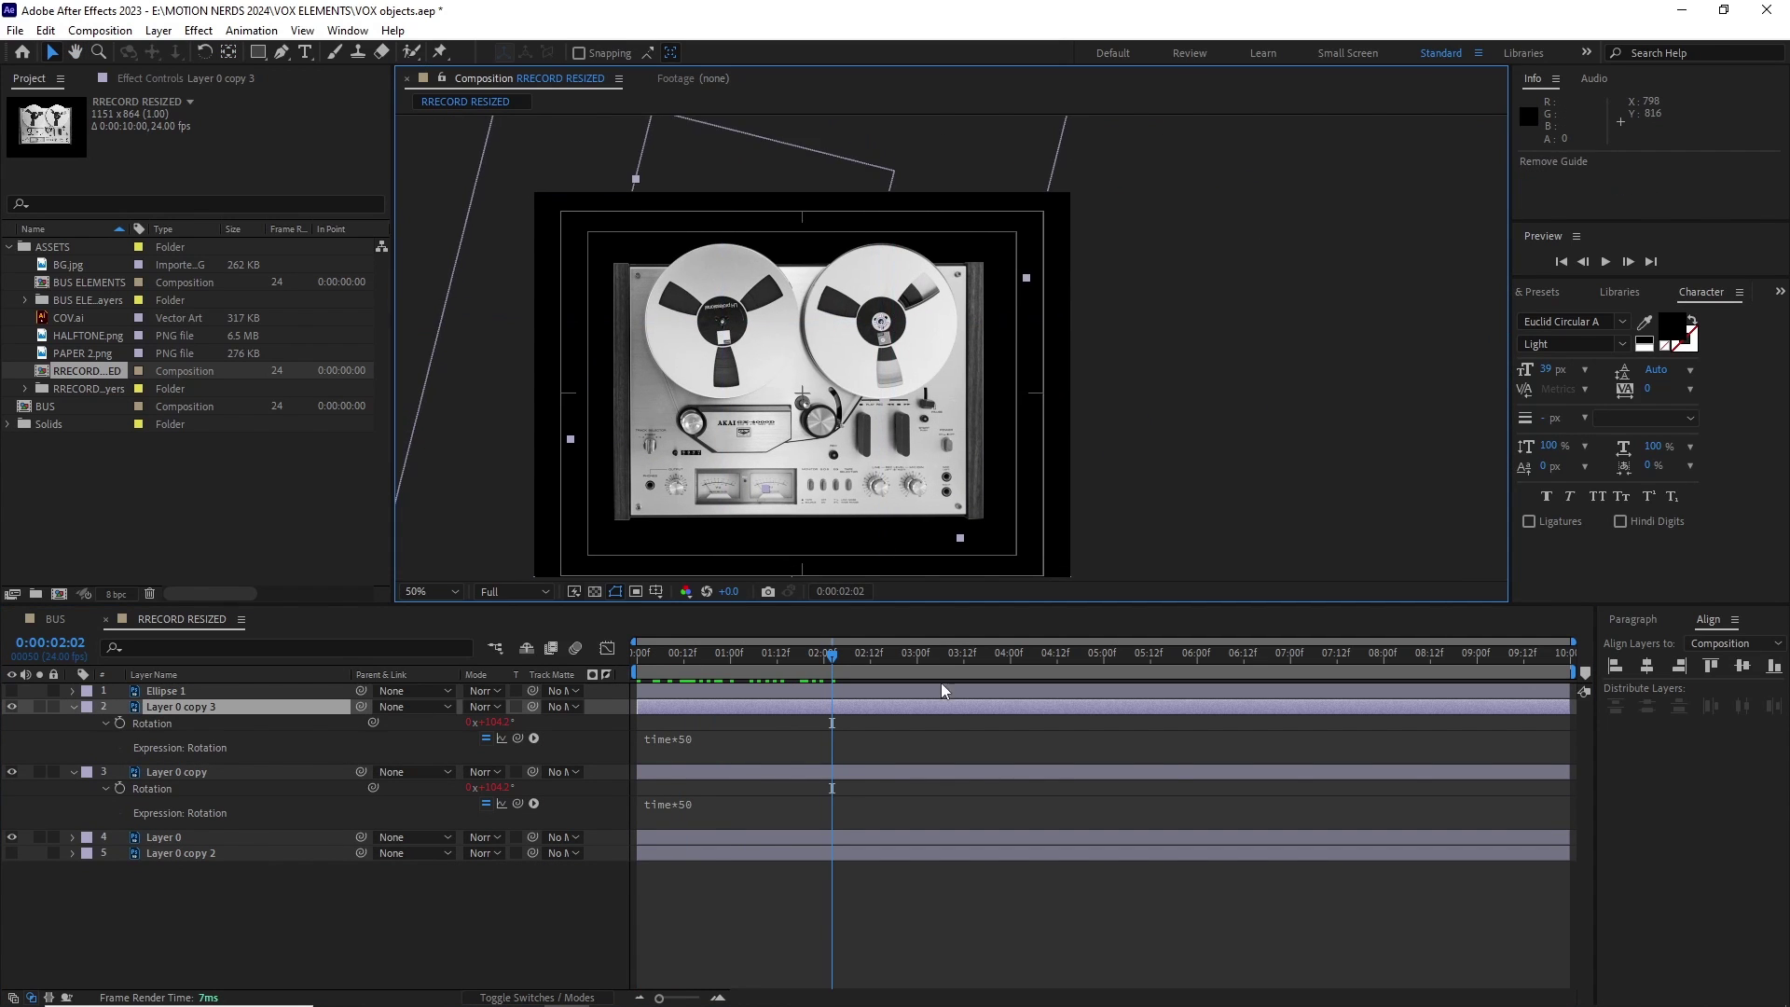
key("space")
left_click(754, 656)
key("u")
Create a 1920x1080, 24 fps composition named RRECORD and place RRECORD RESIZED in it at 61% scale.
key("ctrl+n")
type("RRECORD")
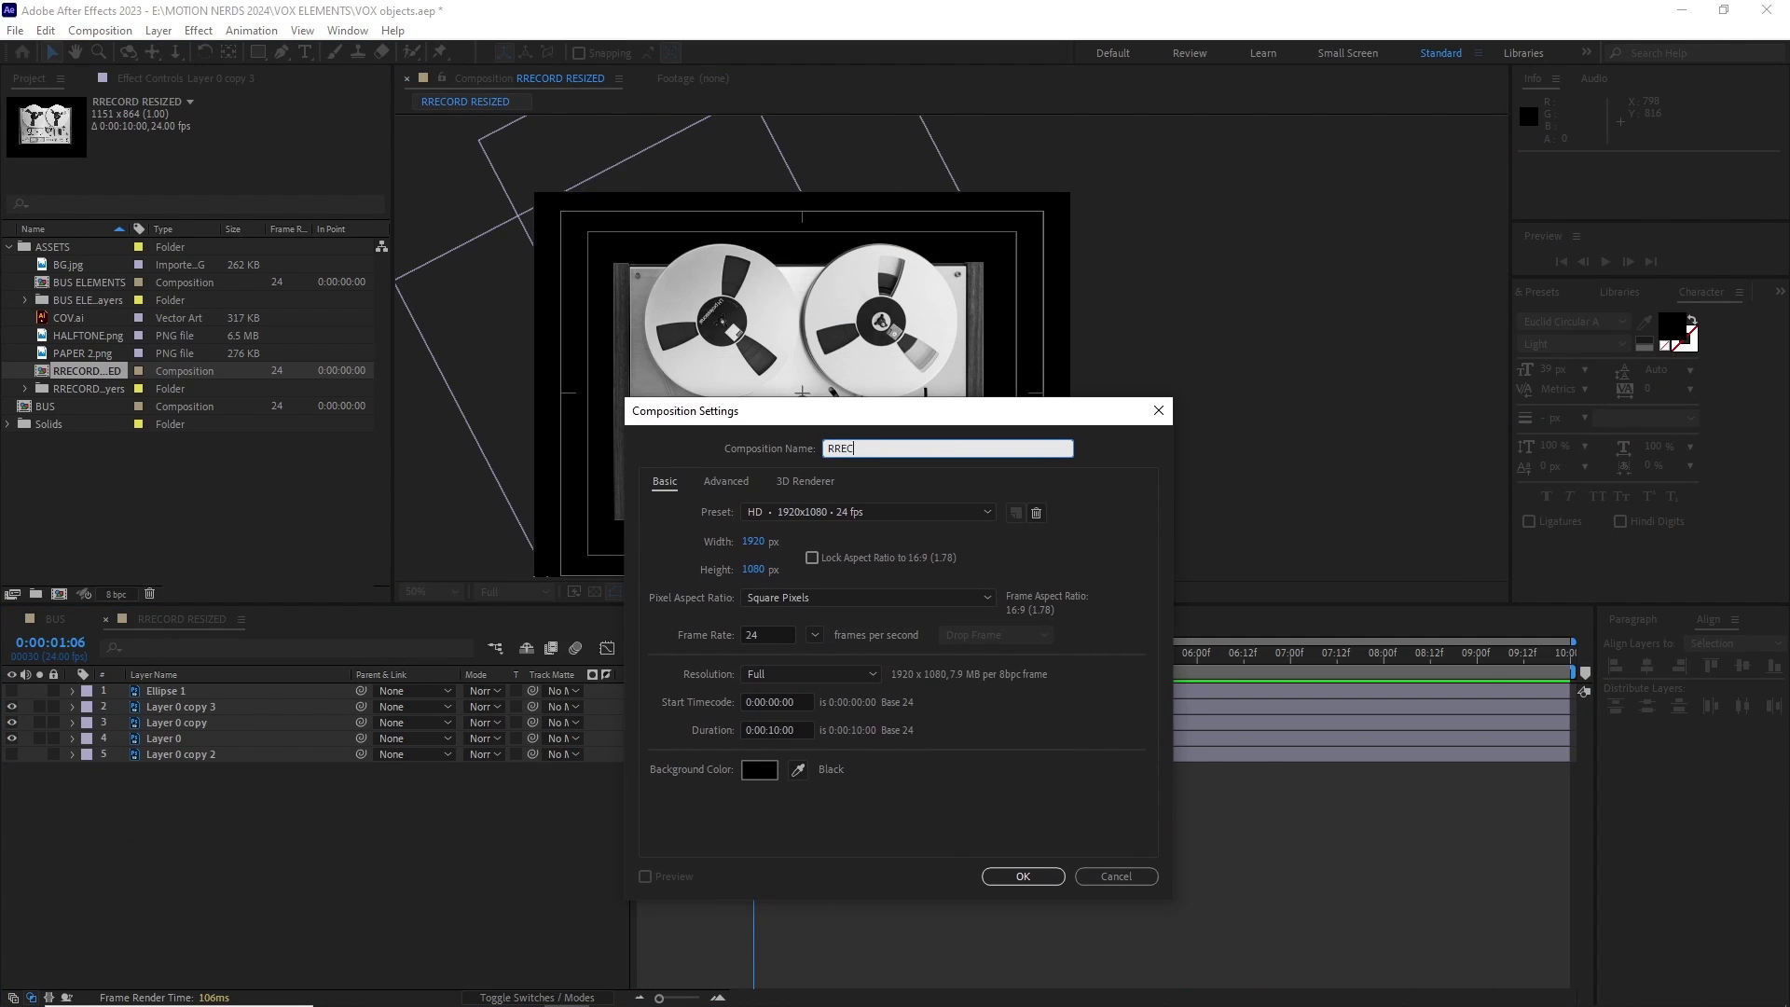
key("Return")
left_click_drag(83, 388, 821, 396)
key("s")
left_click_drag(494, 706, 458, 706)
left_click(713, 489)
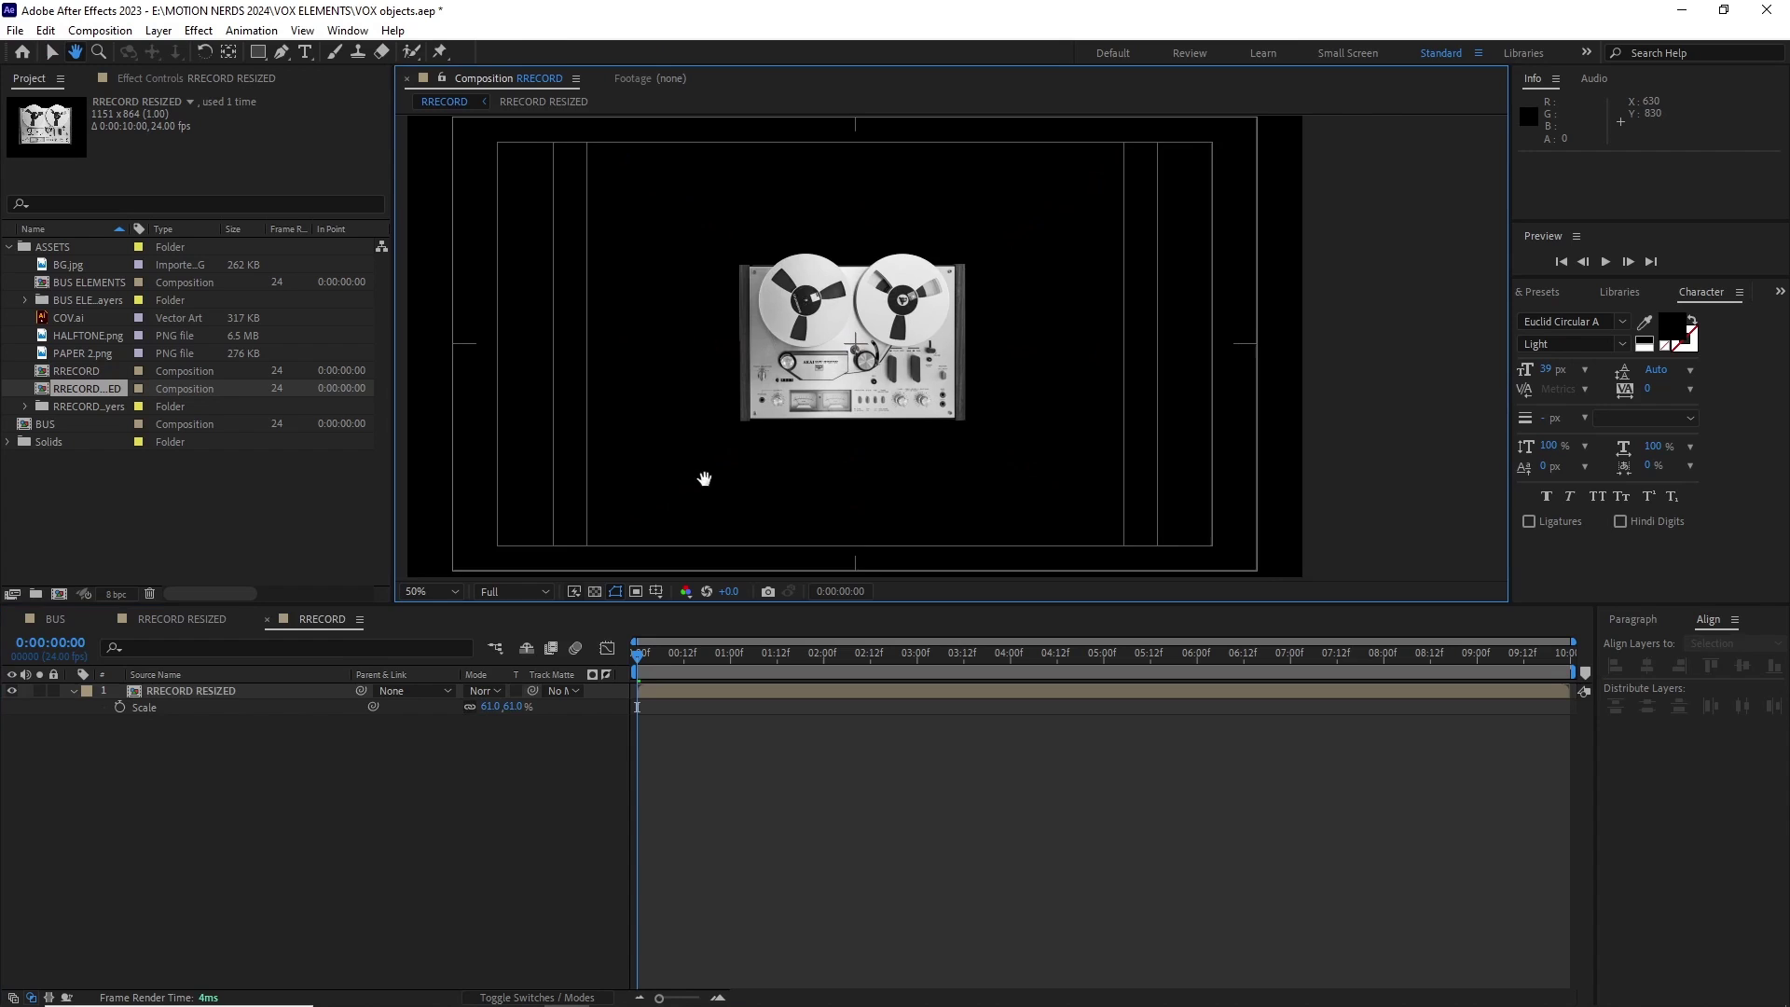
Close the RRECORD RESIZED timeline and add BG.jpg beneath the recorder layer in RRECORD, scaled to 53%.
left_click(181, 619)
left_click(106, 619)
left_click(163, 621)
left_click(160, 695)
left_click_drag(75, 267, 168, 732)
left_click_drag(652, 419, 661, 436)
key("s")
left_click_drag(486, 739, 443, 741)
left_click_drag(634, 467, 620, 468)
Keyframe RRECORD RESIZED's Position from above the frame at 960, -281 to its reset position 960, 540 at 0:00:01:12.
left_click(214, 692)
key("p")
left_click_drag(516, 707, 360, 704)
left_click_drag(587, 467, 607, 532)
left_click_drag(504, 707, 444, 706)
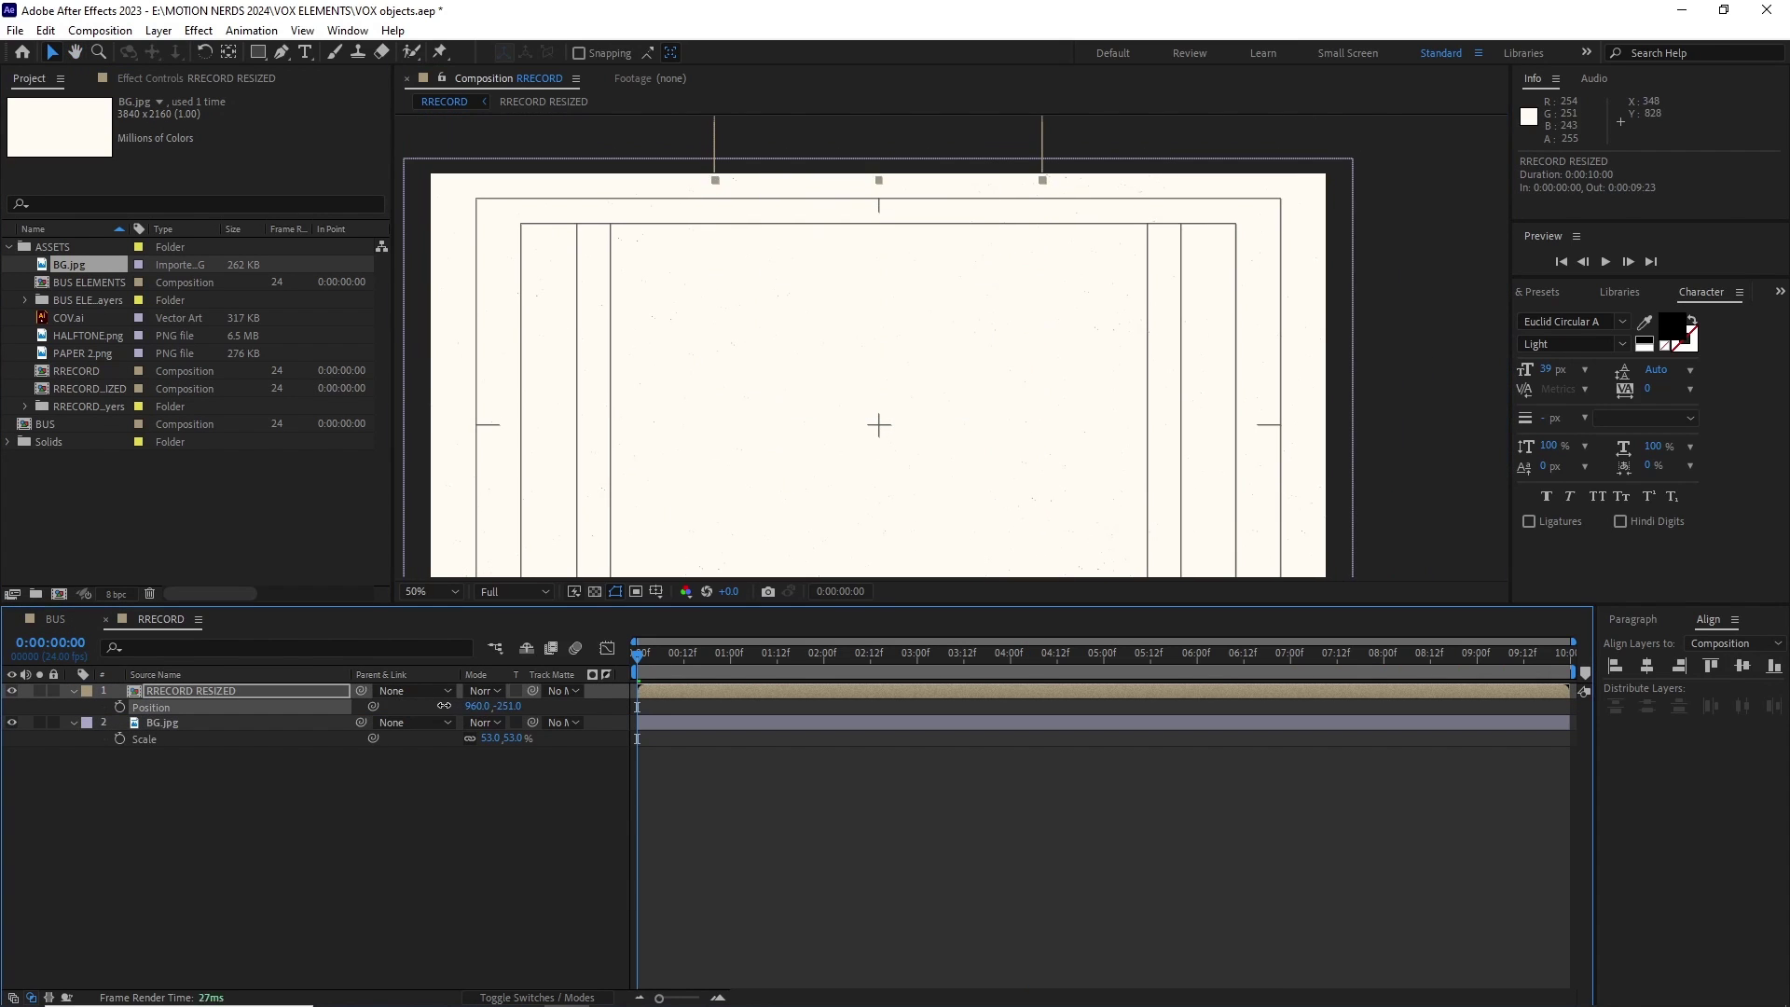
left_click_drag(692, 445, 687, 375)
right_click(276, 707)
left_click(326, 877)
Apply Easy Ease to the recorder's Position keyframes, shape their speed graph for a fast start and slow stop, and preview the drop.
key("F9")
left_click_drag(820, 429, 778, 447)
mouse_move(778, 658)
left_mouse_down()
mouse_move(680, 664)
mouse_move(777, 660)
left_mouse_up()
left_click(607, 650)
key("space")
key("space")
left_click(607, 649)
left_click_drag(569, 438, 550, 449)
Create a light-blue solid named BG BASE and place it between RRECORD RESIZED and BG.jpg.
left_click(159, 31)
mouse_move(186, 51)
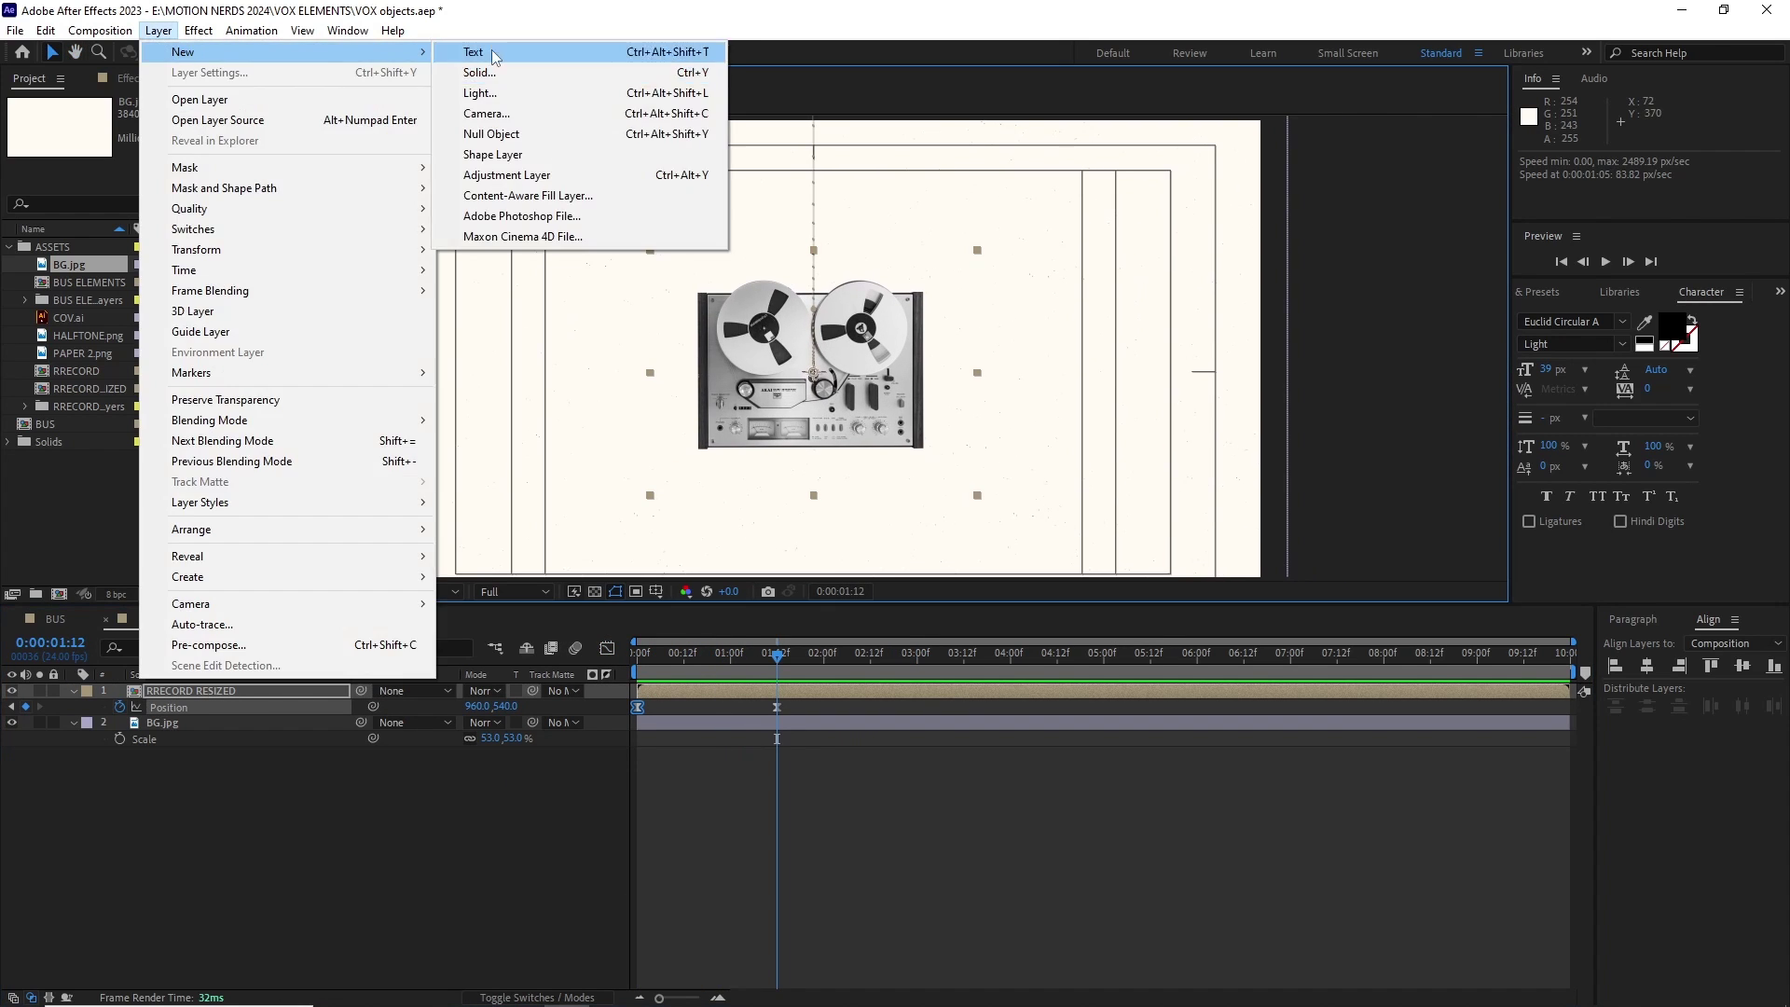
left_click(481, 72)
left_click(678, 581)
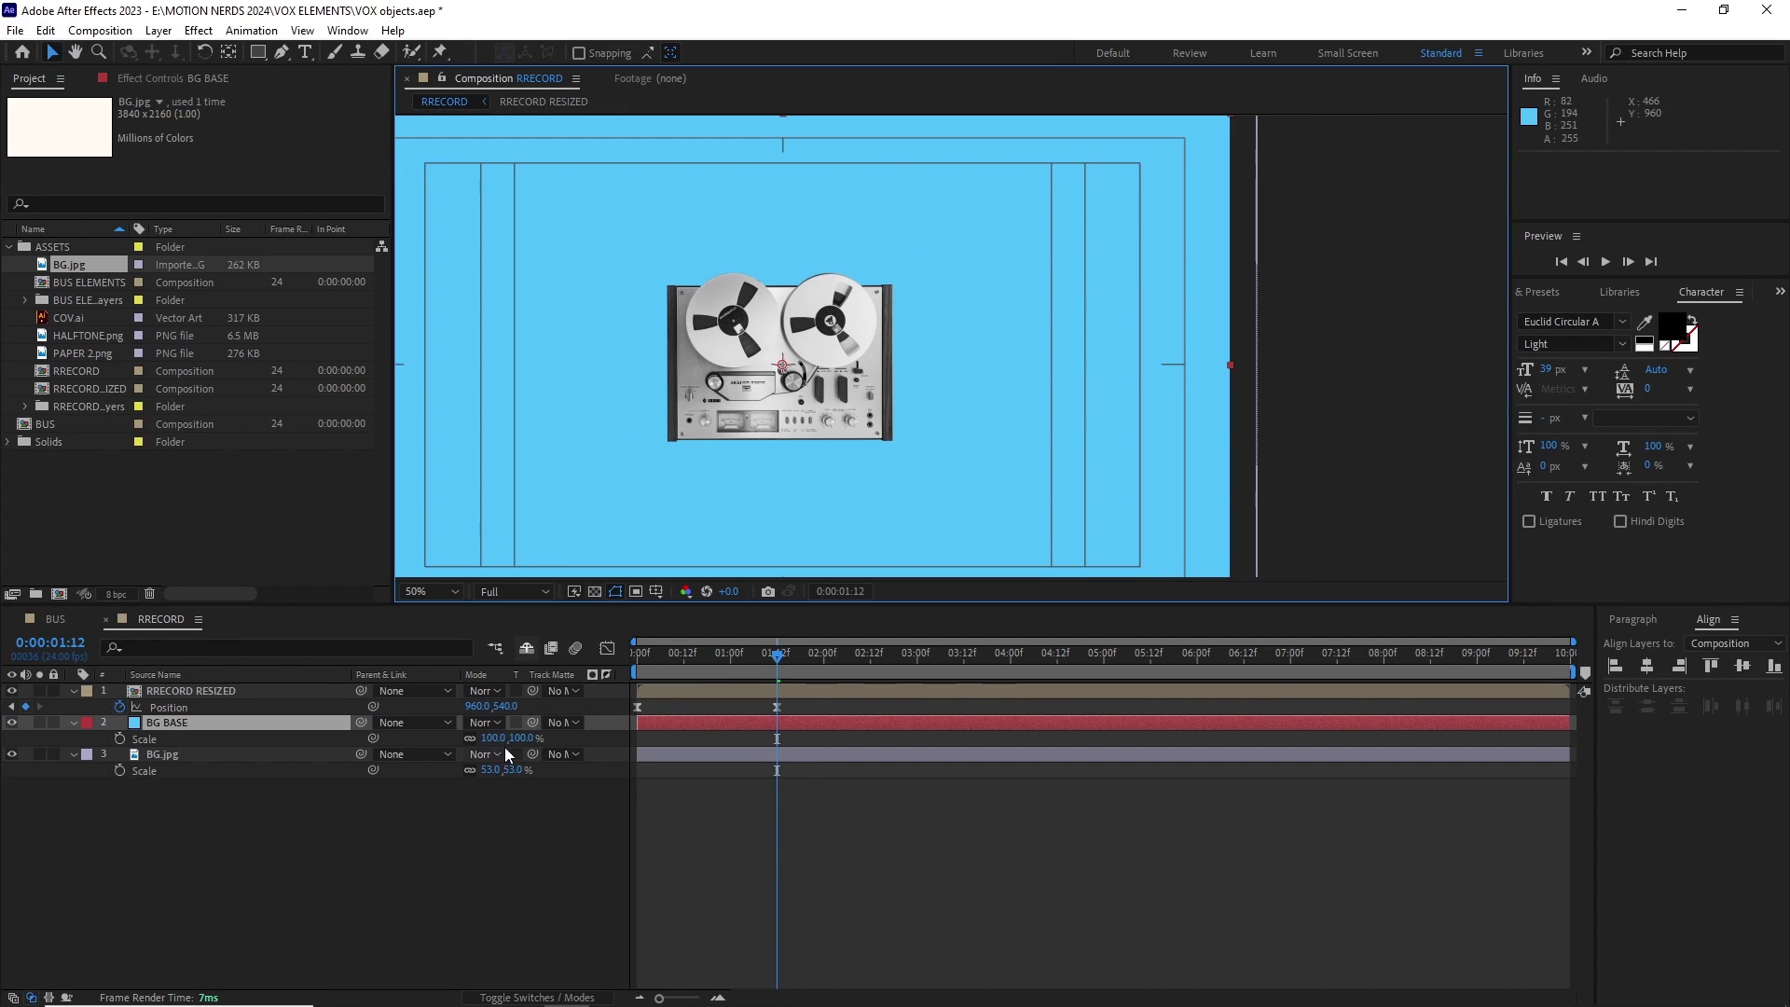
Scale BG BASE to 34% wide and 27% high with its proportions unlinked.
key("s")
left_click_drag(493, 737, 434, 736)
left_click_drag(673, 443, 652, 453)
left_click(469, 738)
left_click_drag(498, 739, 497, 736)
Nudge BG BASE down behind the recorder until its lower edge sits slightly below the recorder's base.
scroll(942, 411, "up", 1)
left_click_drag(807, 408, 875, 390)
key("shift+Down")
key("shift+Down")
key("shift+Down")
key("shift+Down")
key("shift+Down")
key("shift+Down")
key("shift+Up")
key("Up")
key("Up")
scroll(942, 411, "down", 1)
mouse_move(776, 657)
left_mouse_down()
mouse_move(579, 669)
mouse_move(776, 658)
left_mouse_up()
Move BG BASE's anchor point to the centre of its bottom edge.
scroll(802, 415, "up", 1)
left_click_drag(801, 415, 852, 202)
key("y")
scroll(779, 516, "up", 3)
scroll(718, 383, "down", 8)
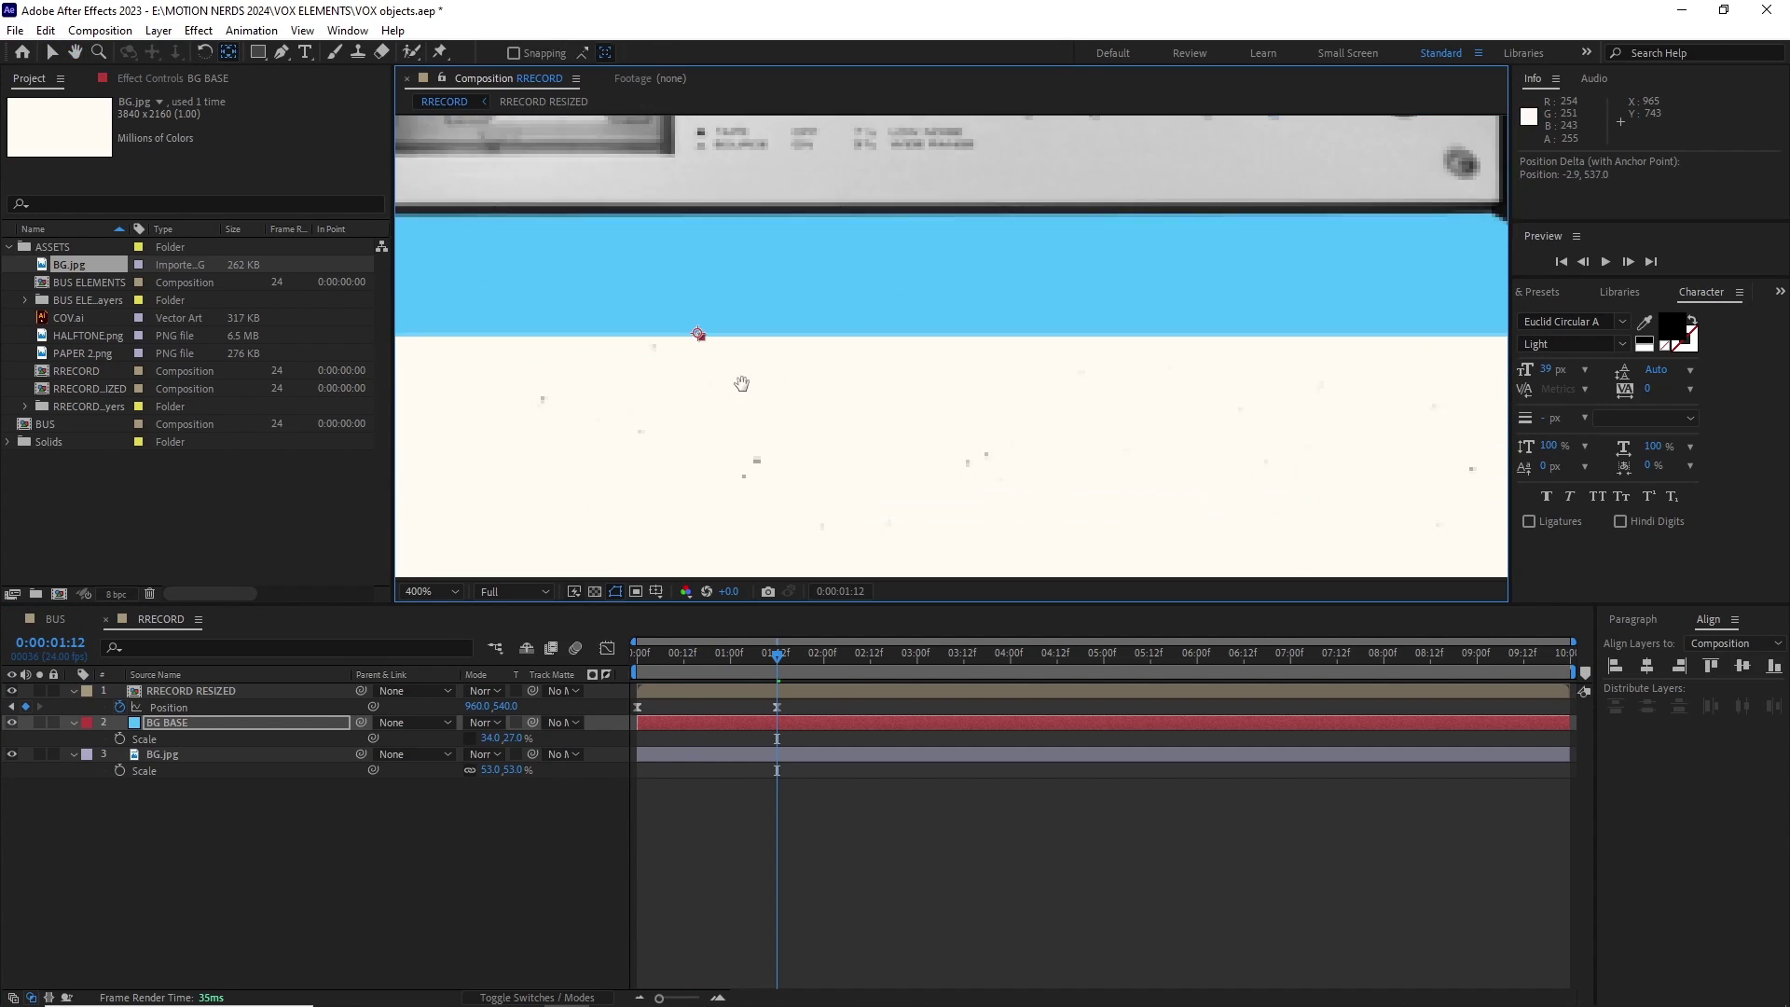
Animate BG BASE's vertical Scale from 0% at the start to 27% at 0:00:00:12 with Easy Ease keyframes.
key("Home")
left_click(690, 686)
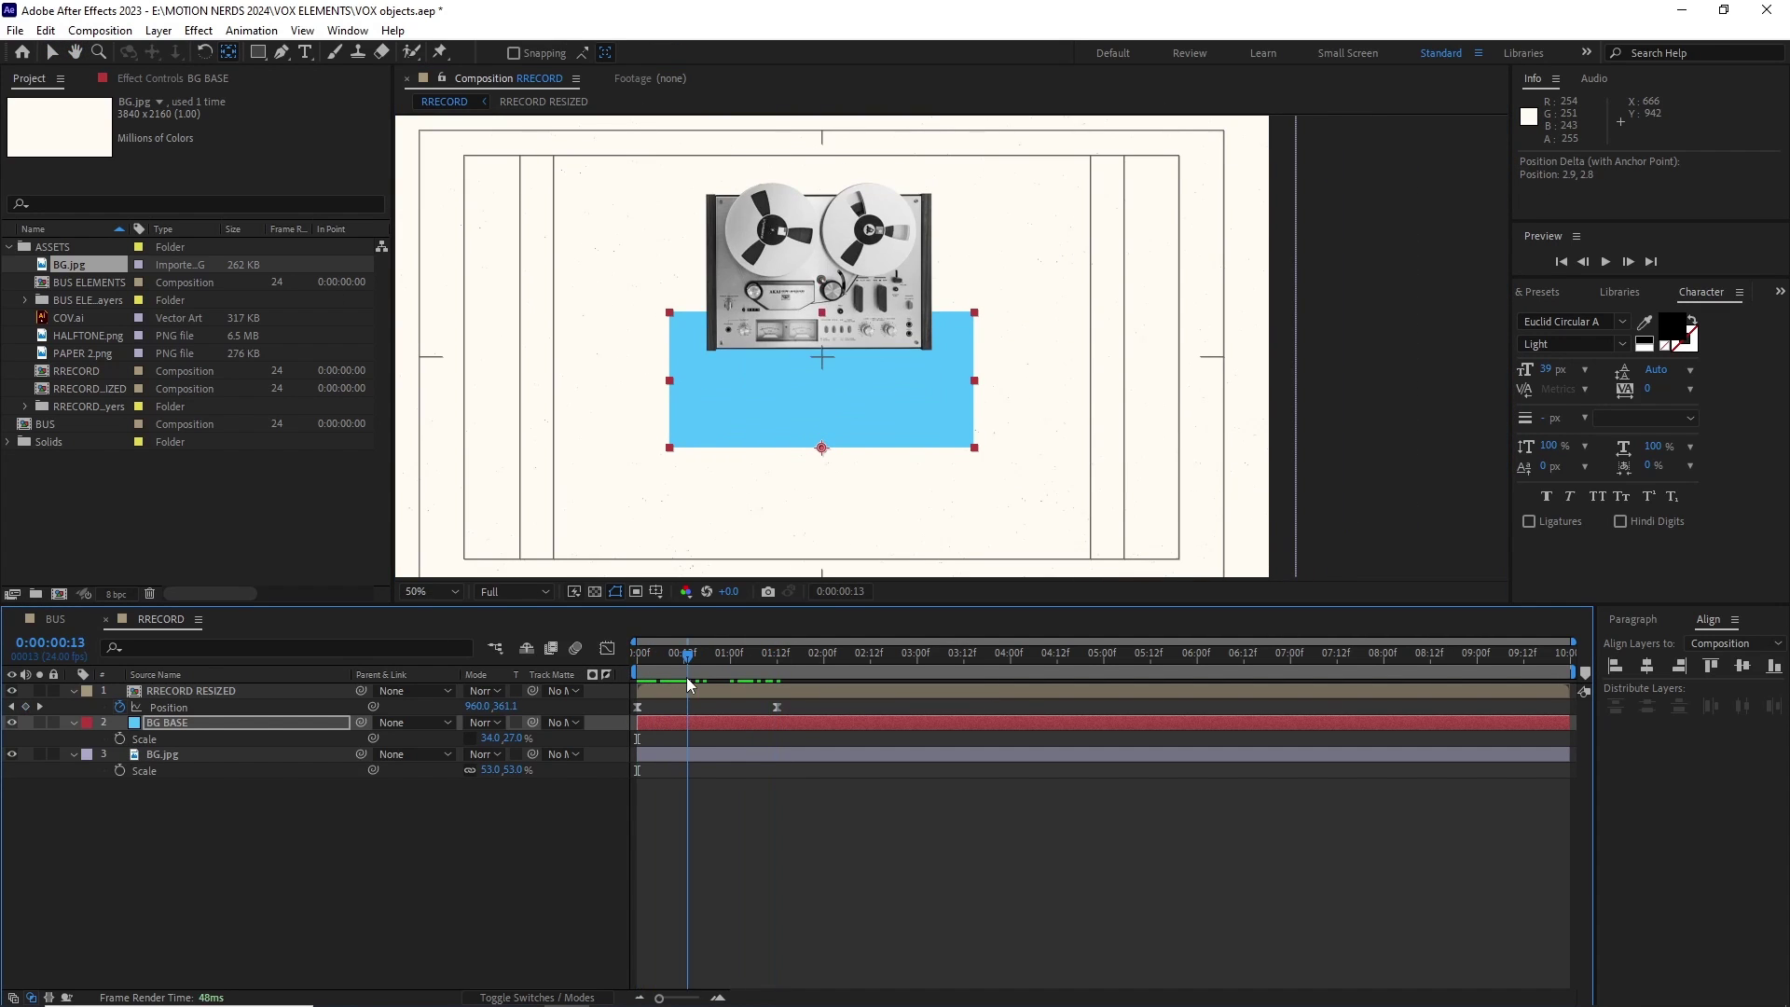
left_click(516, 738)
type("0")
key("Return")
left_click_drag(711, 743, 630, 735)
key("F9")
left_click_drag(638, 656, 688, 676)
Reshape BG BASE's Scale speed graph to peak early with a long slowdown, and preview the rise.
left_click(607, 649)
left_click_drag(727, 910, 700, 937)
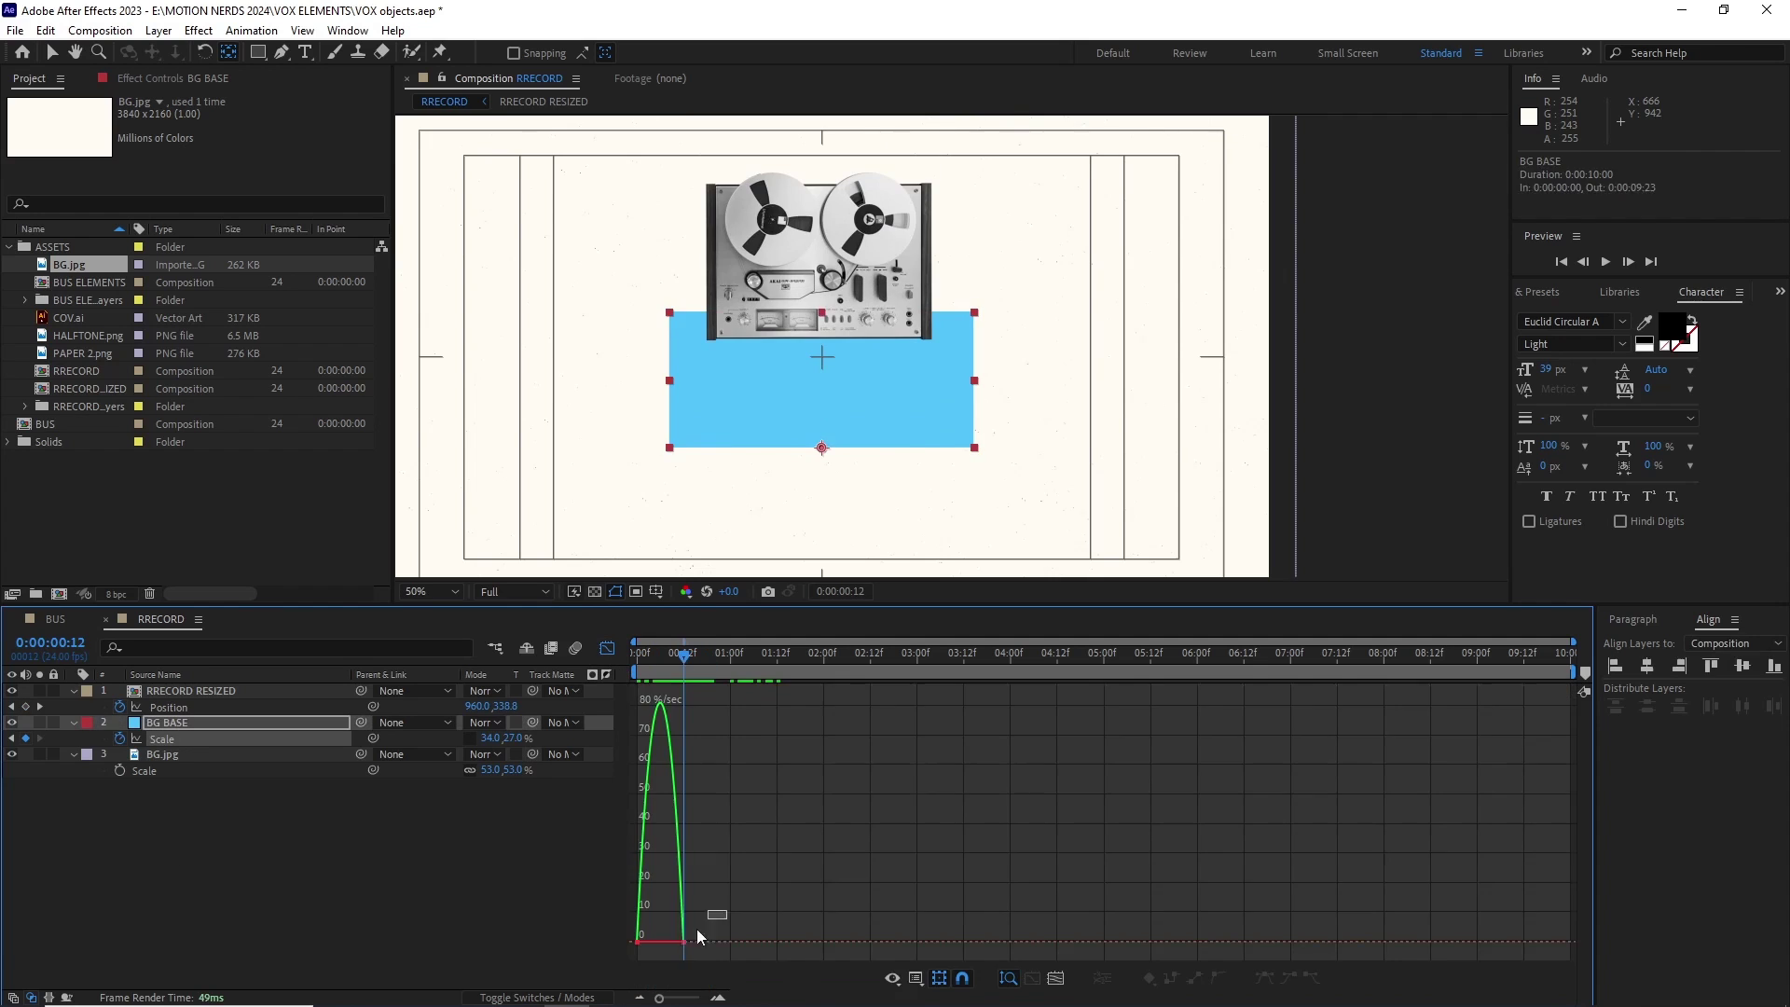
left_click_drag(685, 657, 638, 658)
key("space")
key("space")
left_click_drag(1572, 642, 958, 642)
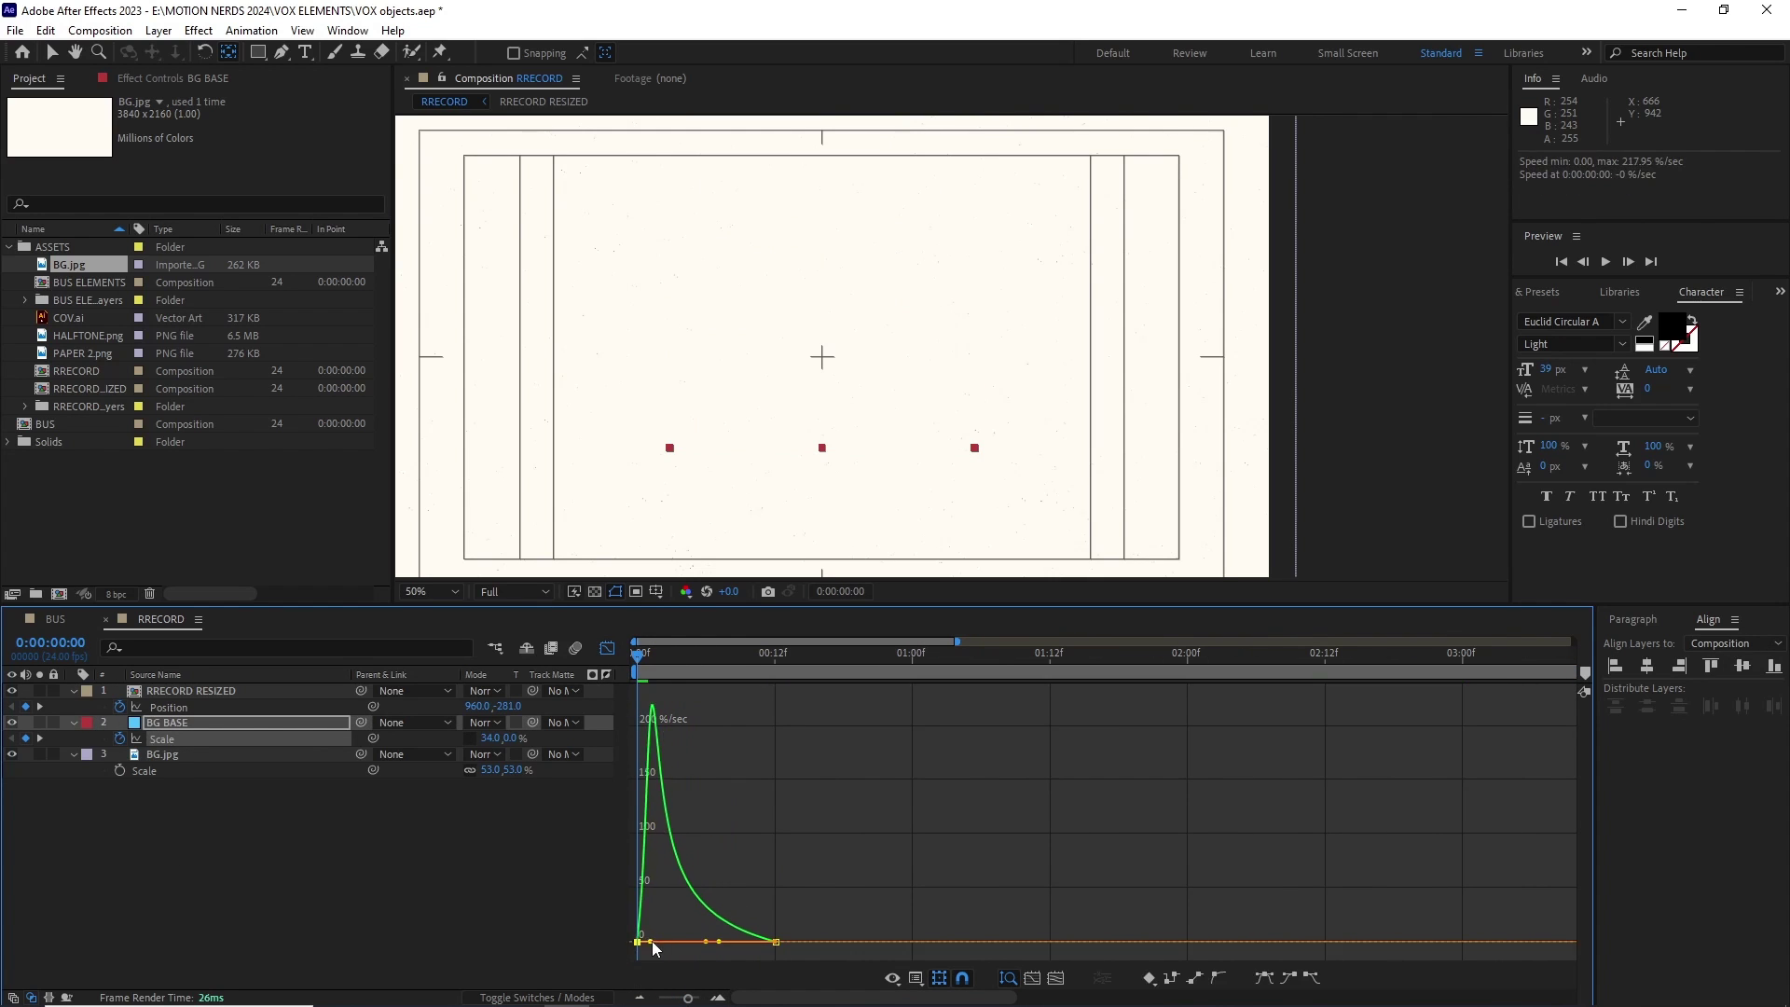
left_click_drag(652, 942, 646, 944)
key("space")
key("space")
left_click(606, 649)
Shift BG BASE to start at about 1 second, preview the timing and collapse the layer properties.
left_click_drag(887, 656, 971, 693)
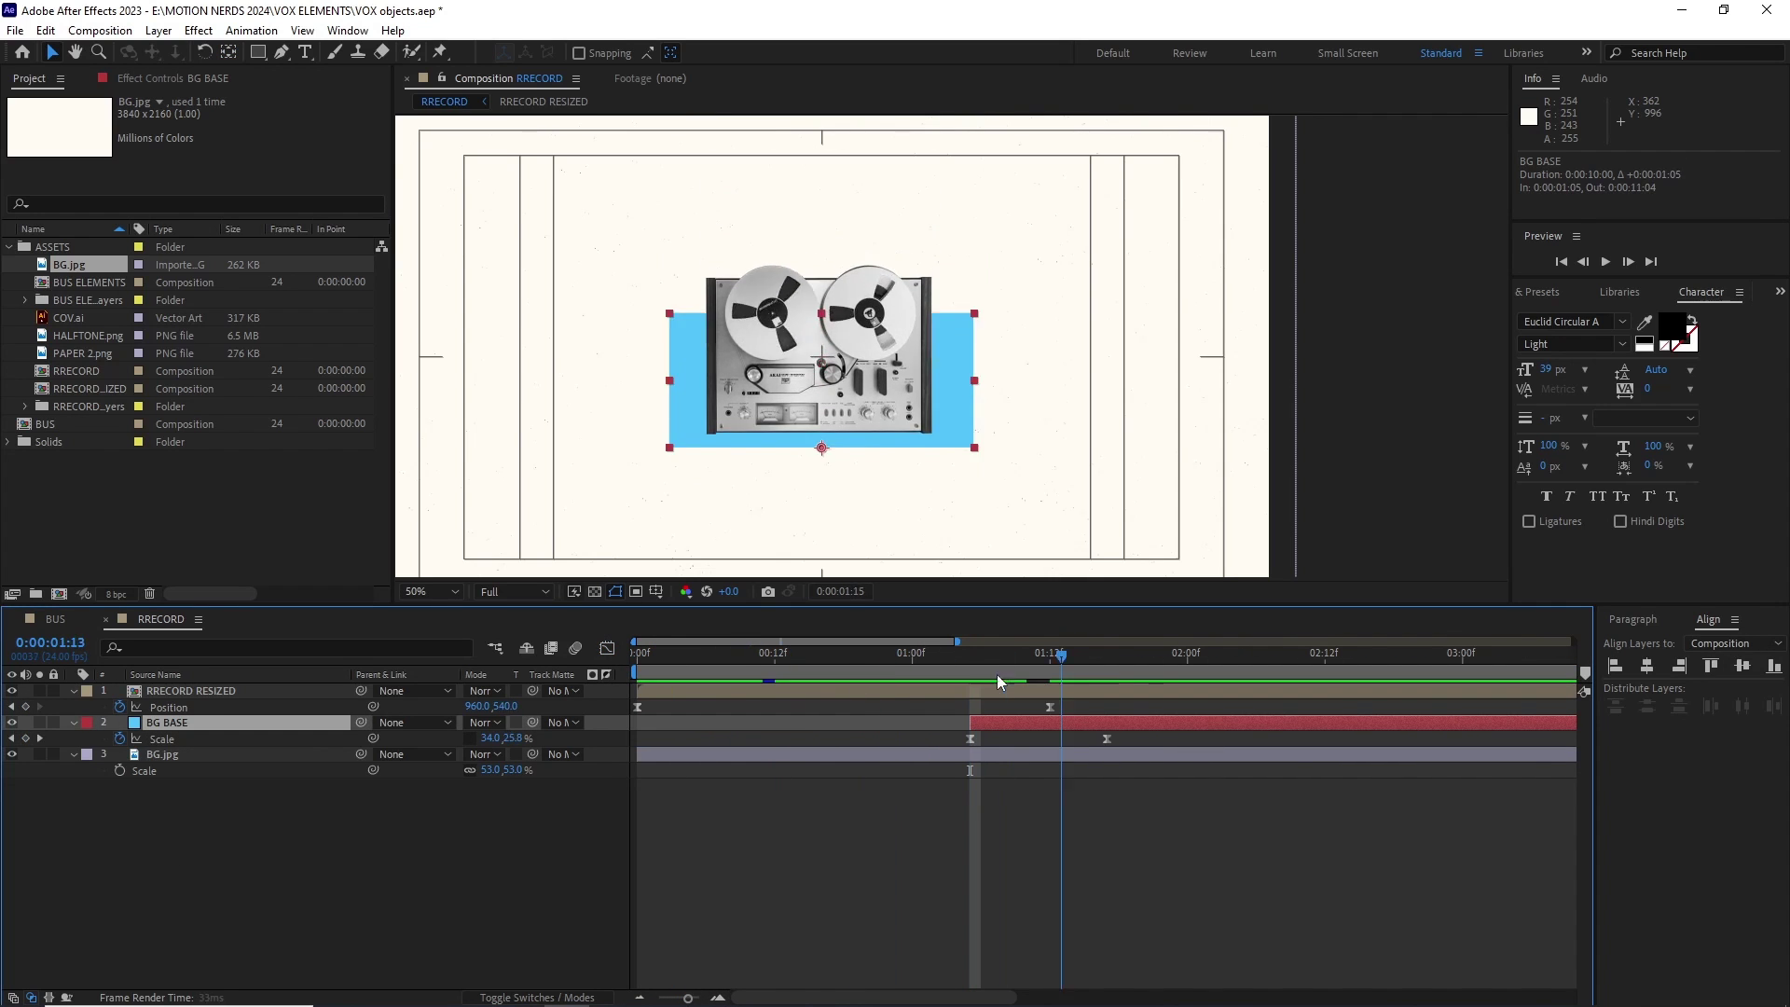
key("space")
key("space")
key("space")
key("space")
left_click_drag(957, 642, 1573, 643)
left_click_drag(652, 430, 563, 451)
left_click(560, 867)
key("u")
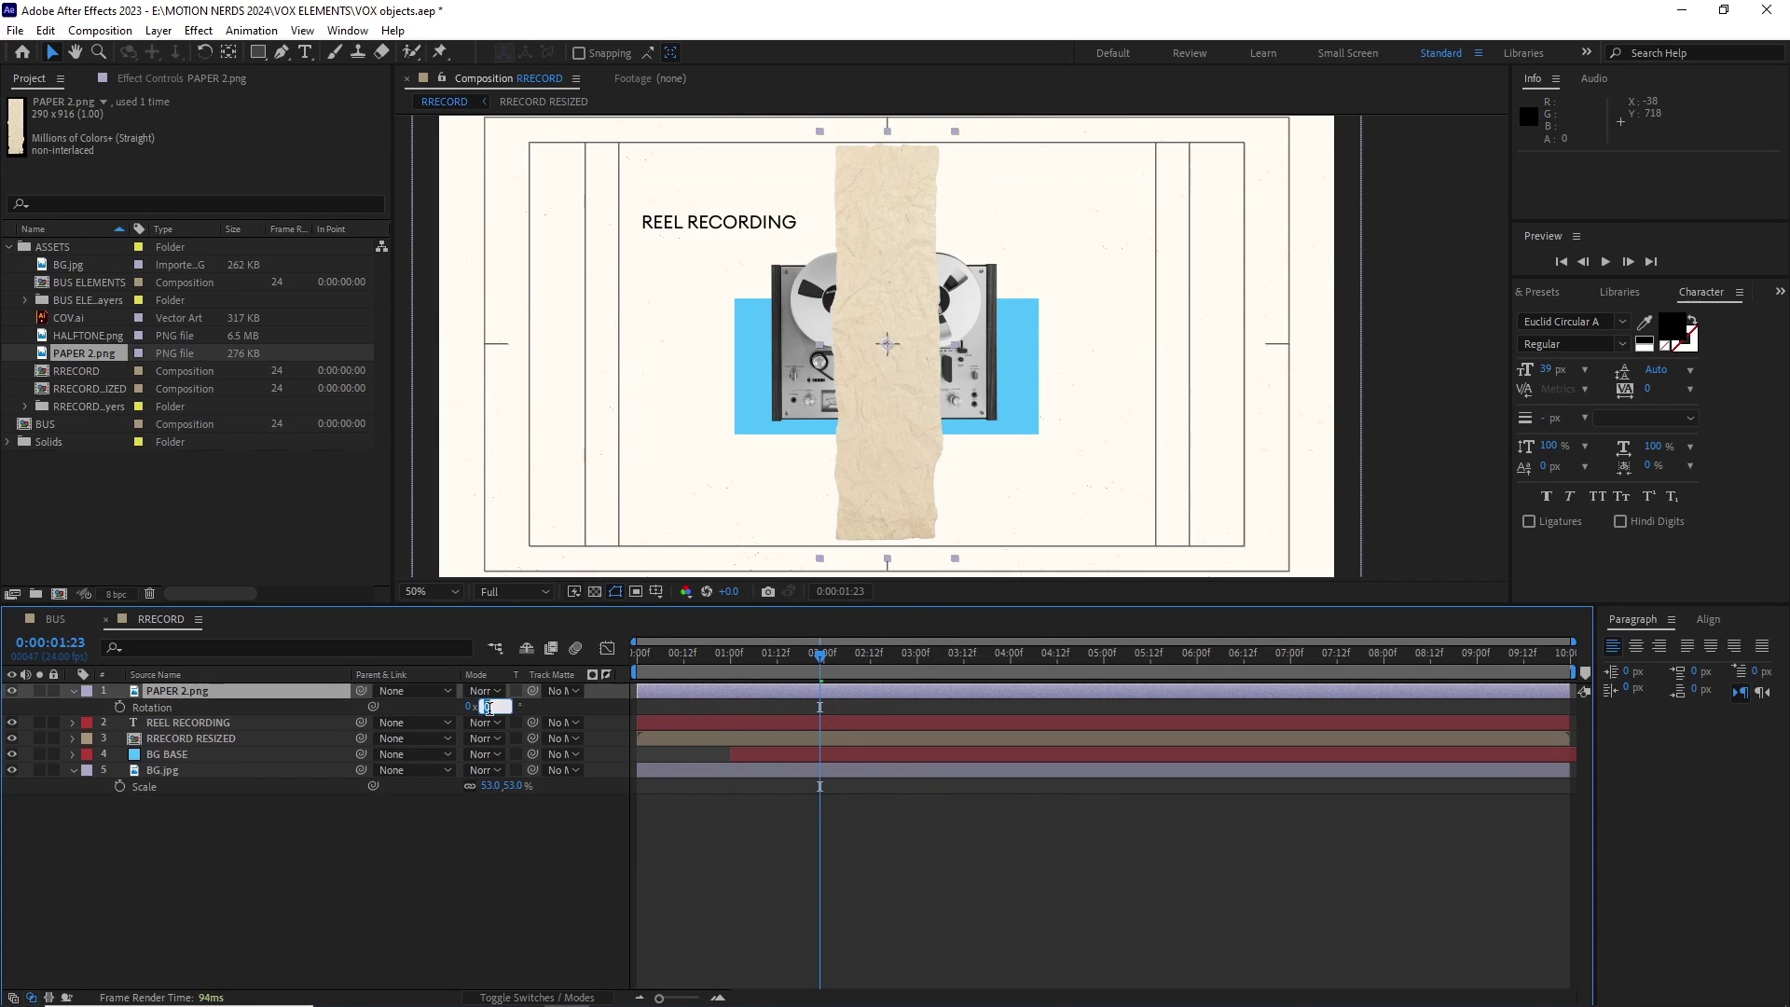
Rotate PAPER 2.png to horizontal, place it beneath the REEL RECORDING text layer and scale it to 44% to fit the title.
left_click_drag(503, 706, 472, 705)
left_click_drag(186, 723, 186, 690)
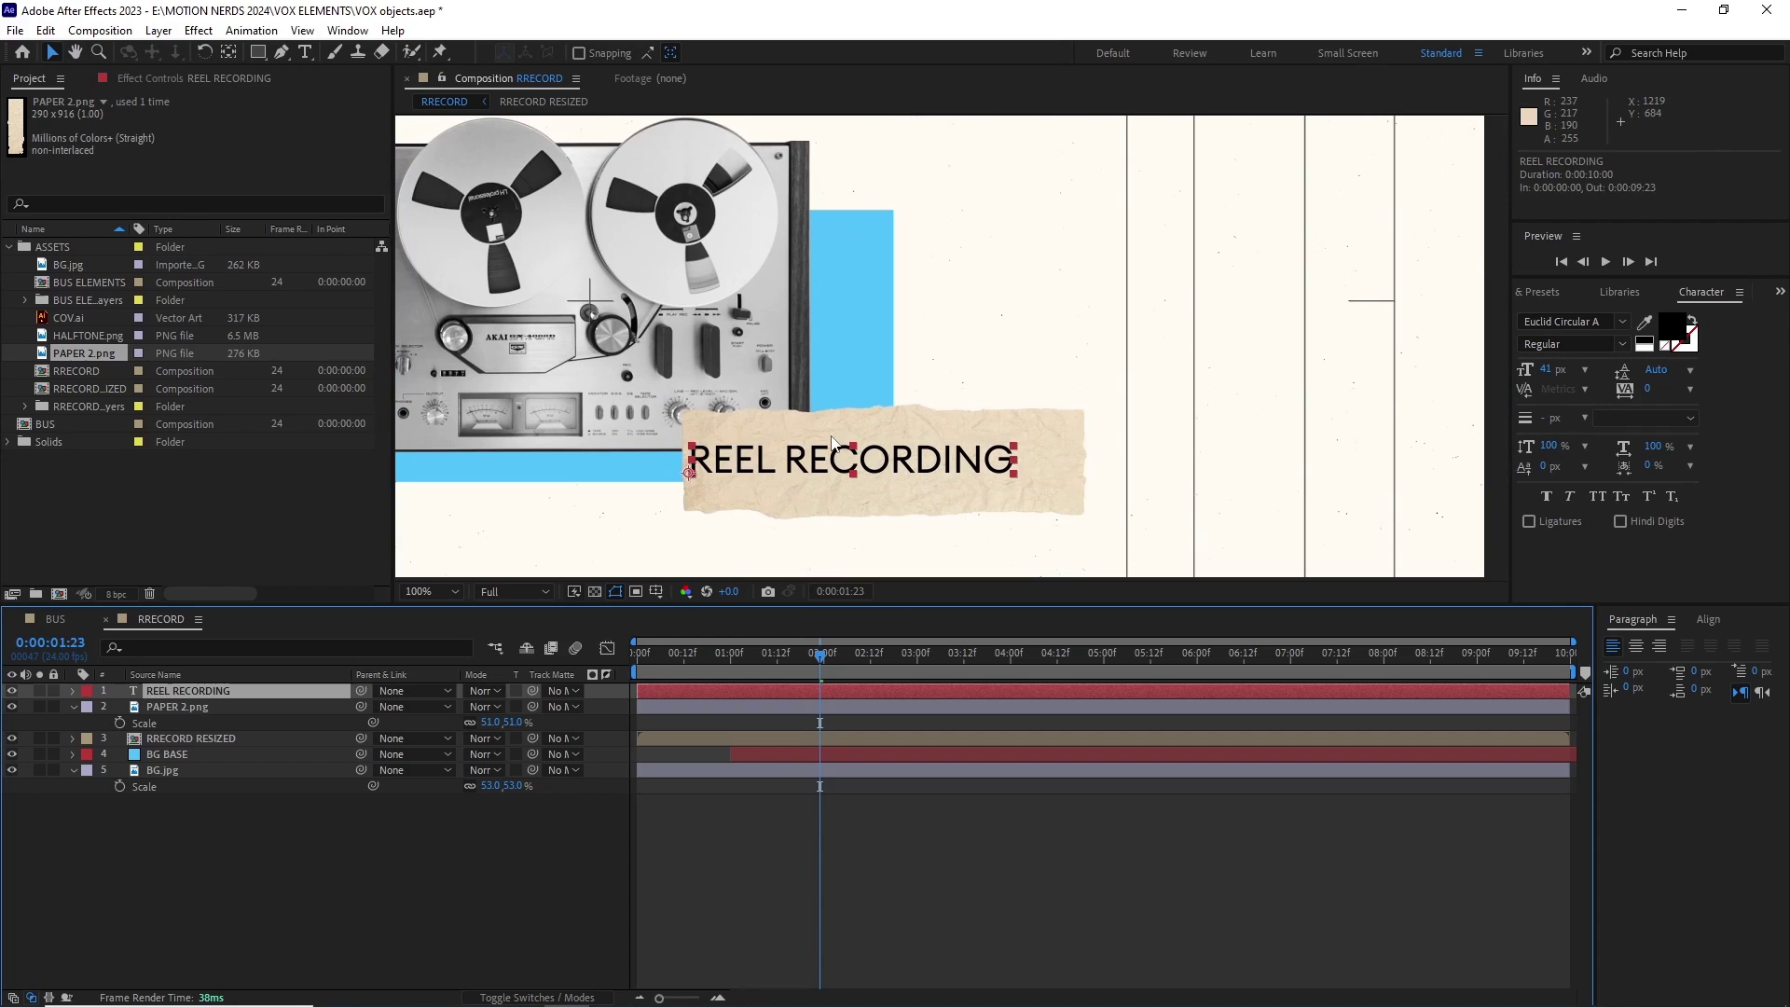
left_click_drag(491, 723, 474, 722)
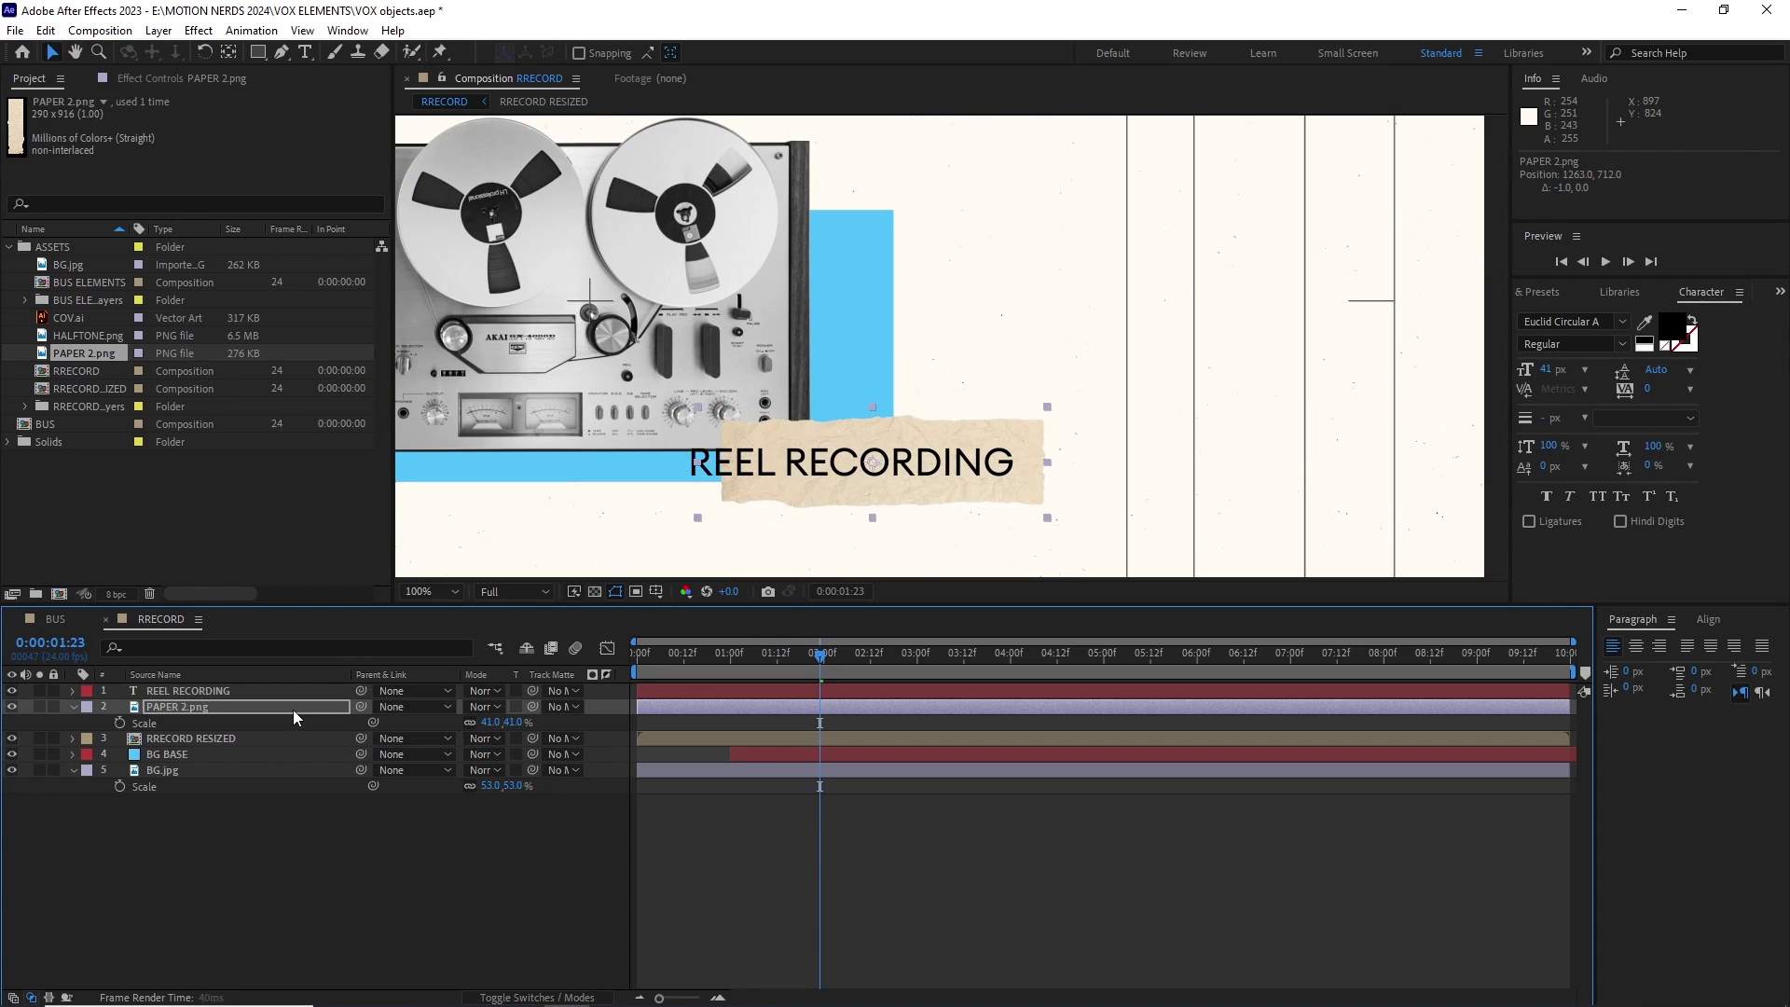
key("Return")
left_click(792, 882)
Draw a closed mask with a zigzag right edge on PAPER 2.png at the first frame using the Pen tool.
left_click_drag(821, 656, 638, 656)
left_click(177, 707)
scroll(970, 464, "up", 1)
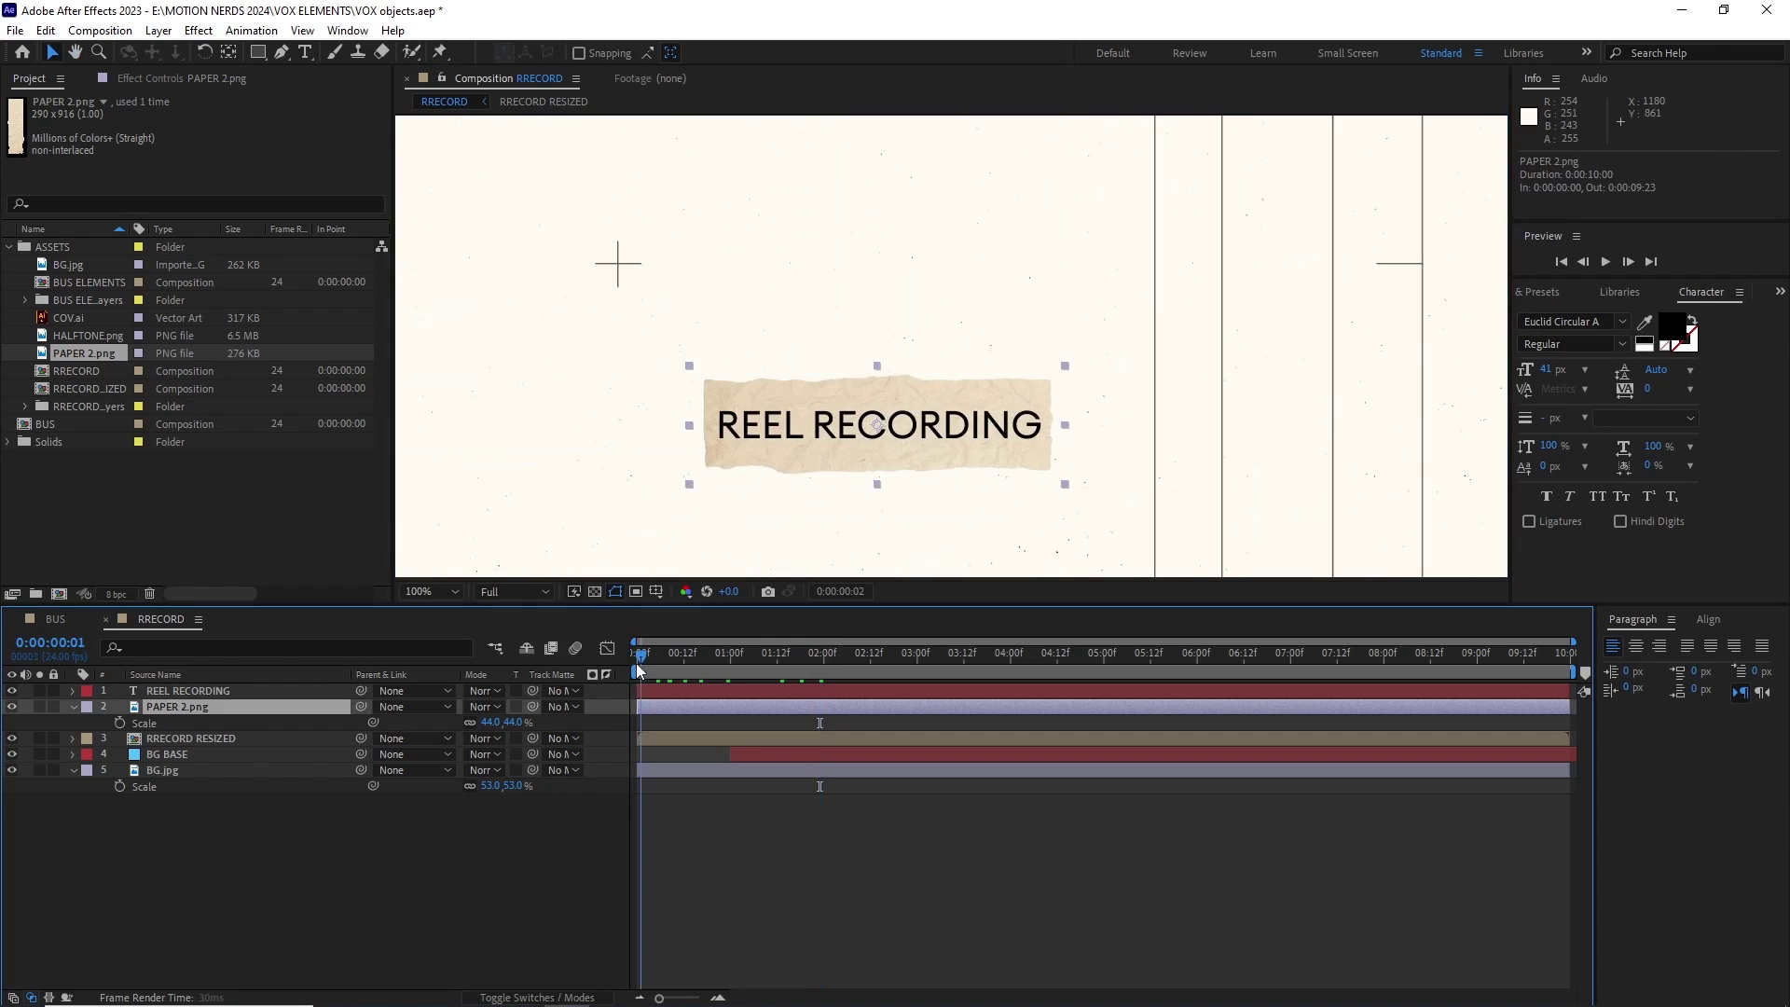
left_click_drag(697, 399, 647, 364)
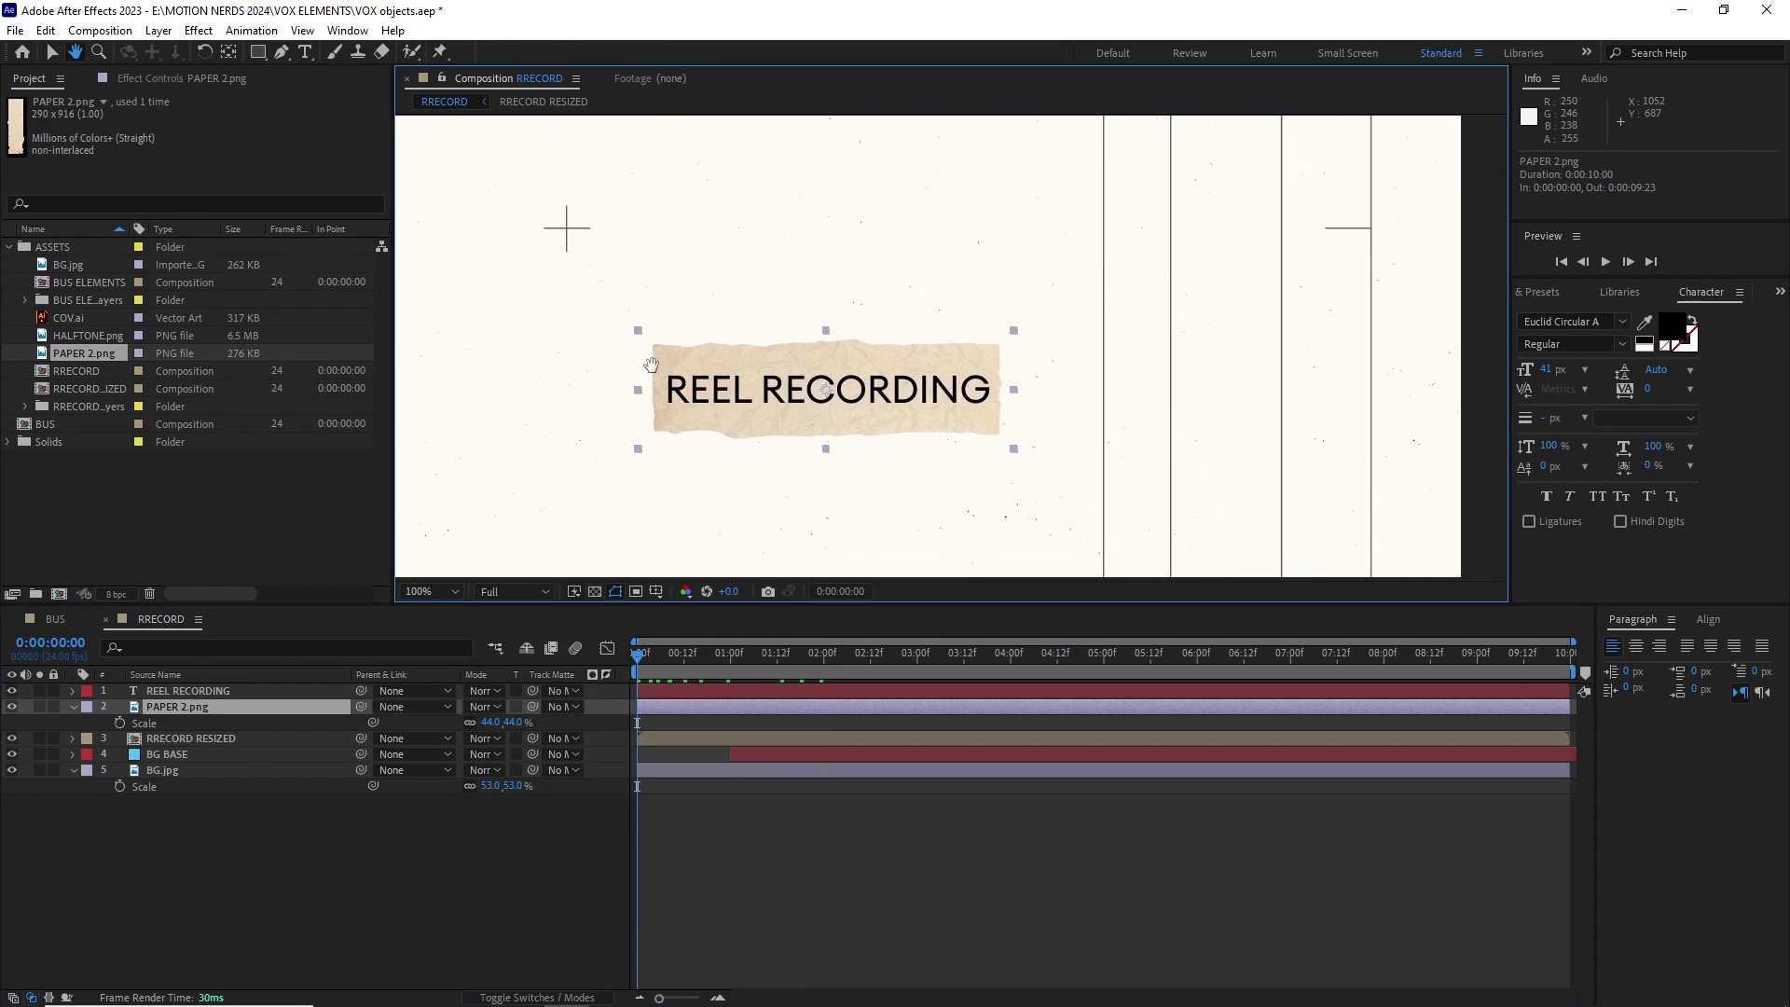
key("g")
scroll(928, 332, "up", 1)
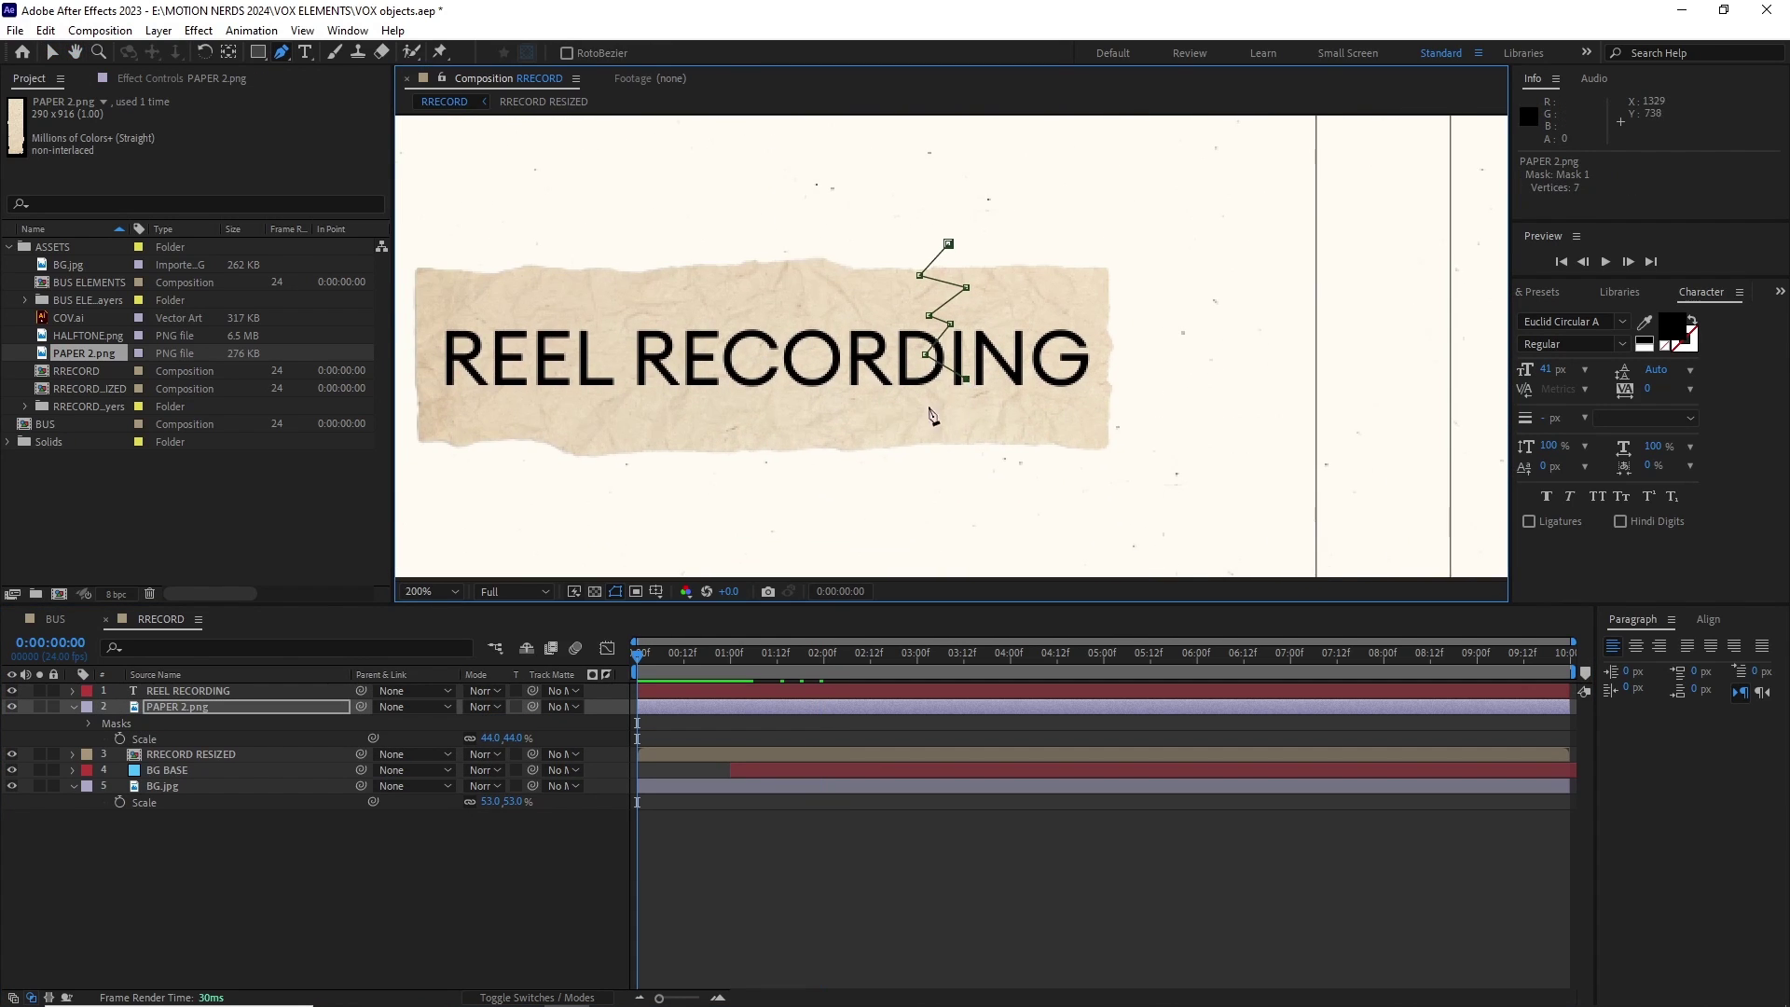
left_click(571, 248)
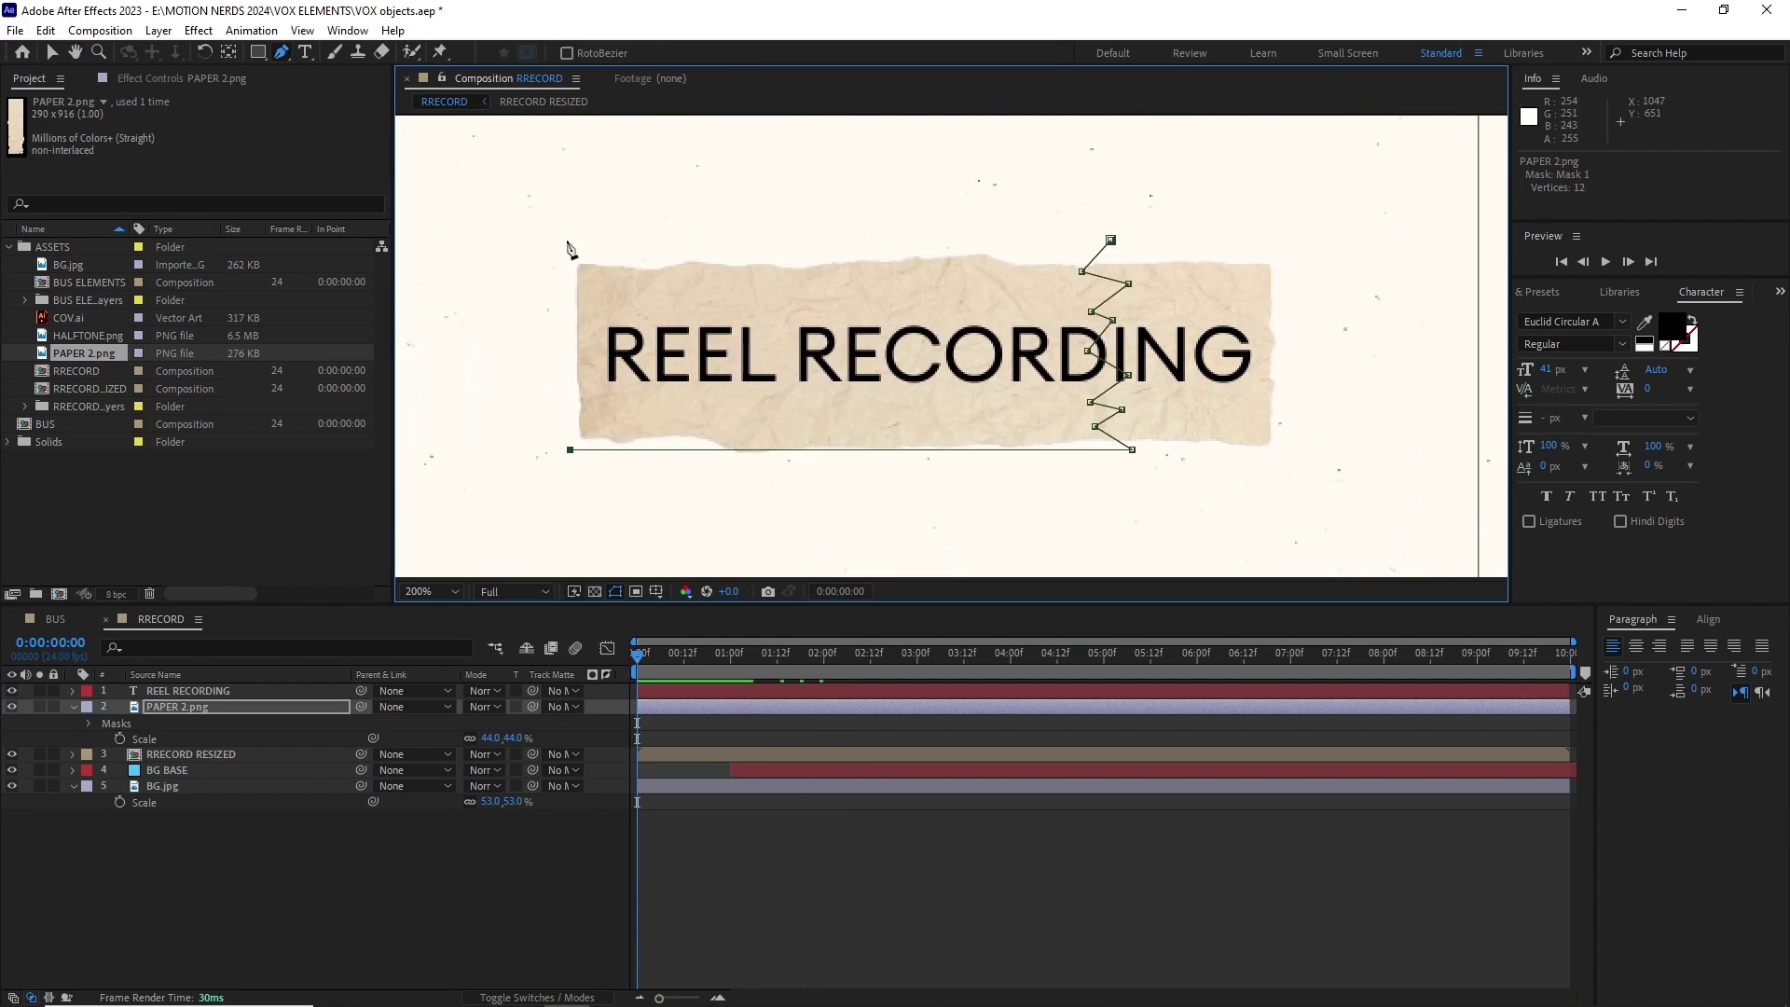
key("comma")
Animate the paper's Mask Path so the zigzag edge sweeps from its left end at frame 0 past its right end at 0:00:00:15, with in-between keyframes.
left_click(51, 53)
key("m")
left_click(136, 738)
left_click(695, 655)
left_click_drag(973, 268, 903, 296)
left_click_drag(868, 426, 965, 426)
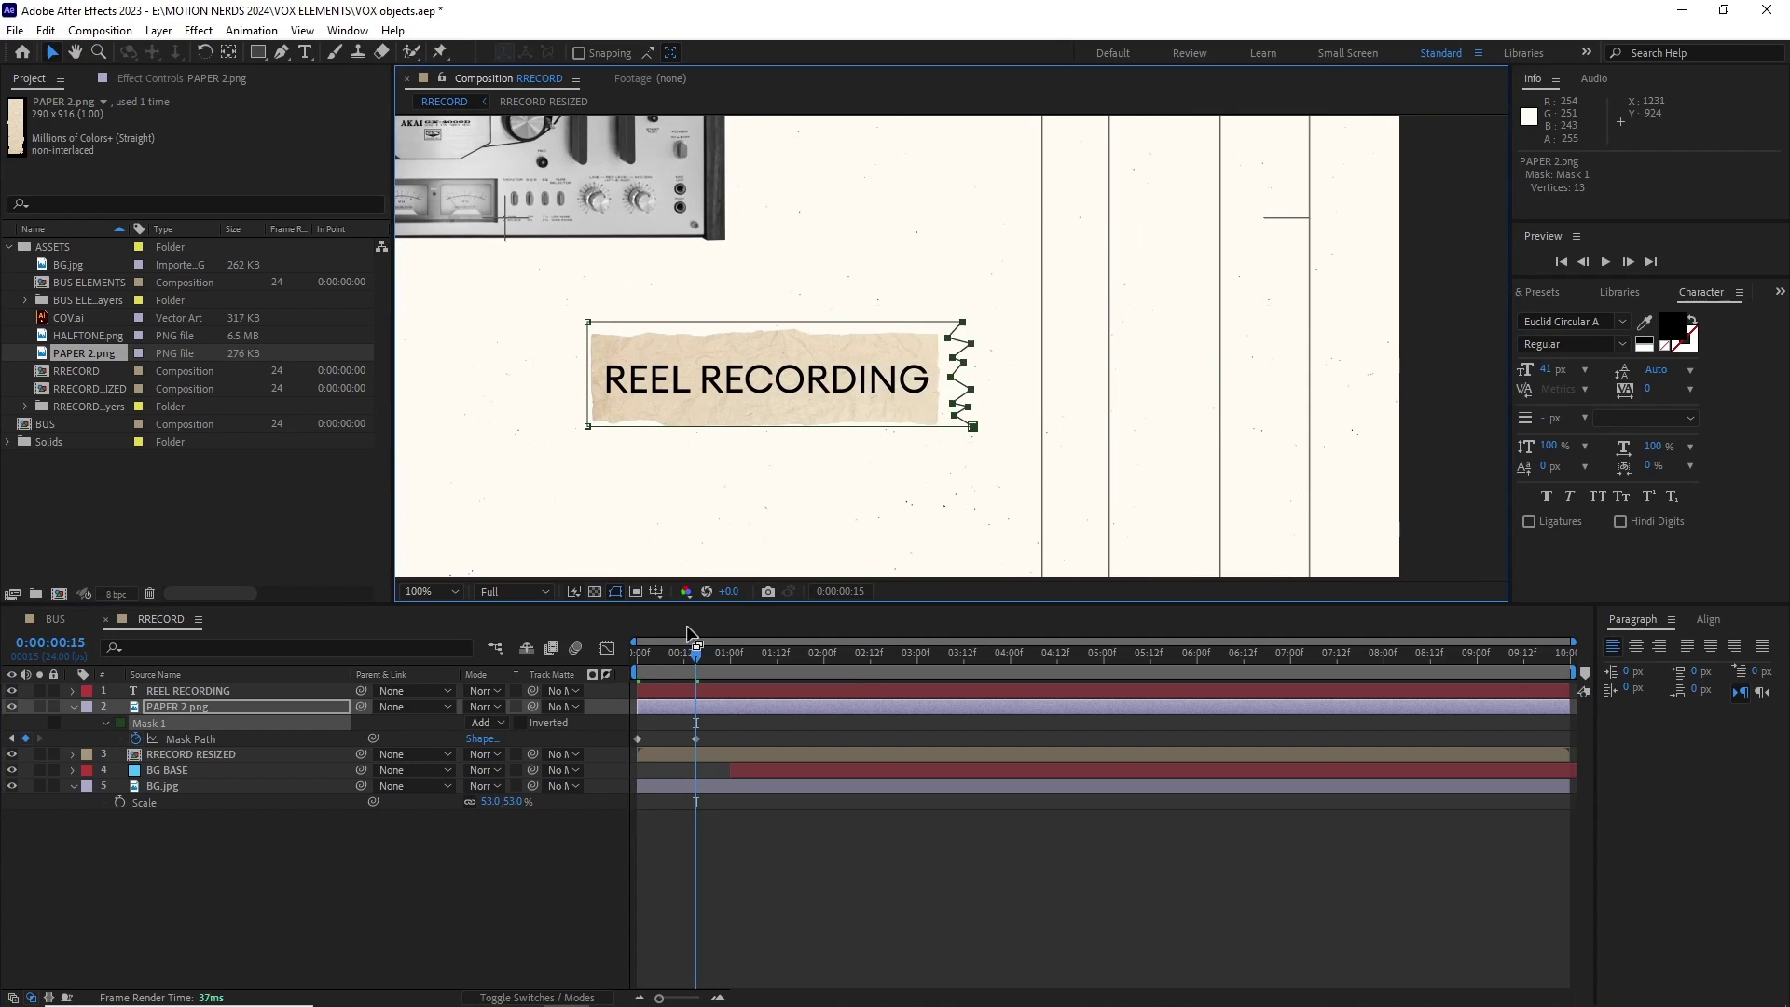
left_click_drag(696, 656, 638, 655)
left_click_drag(867, 426, 671, 426)
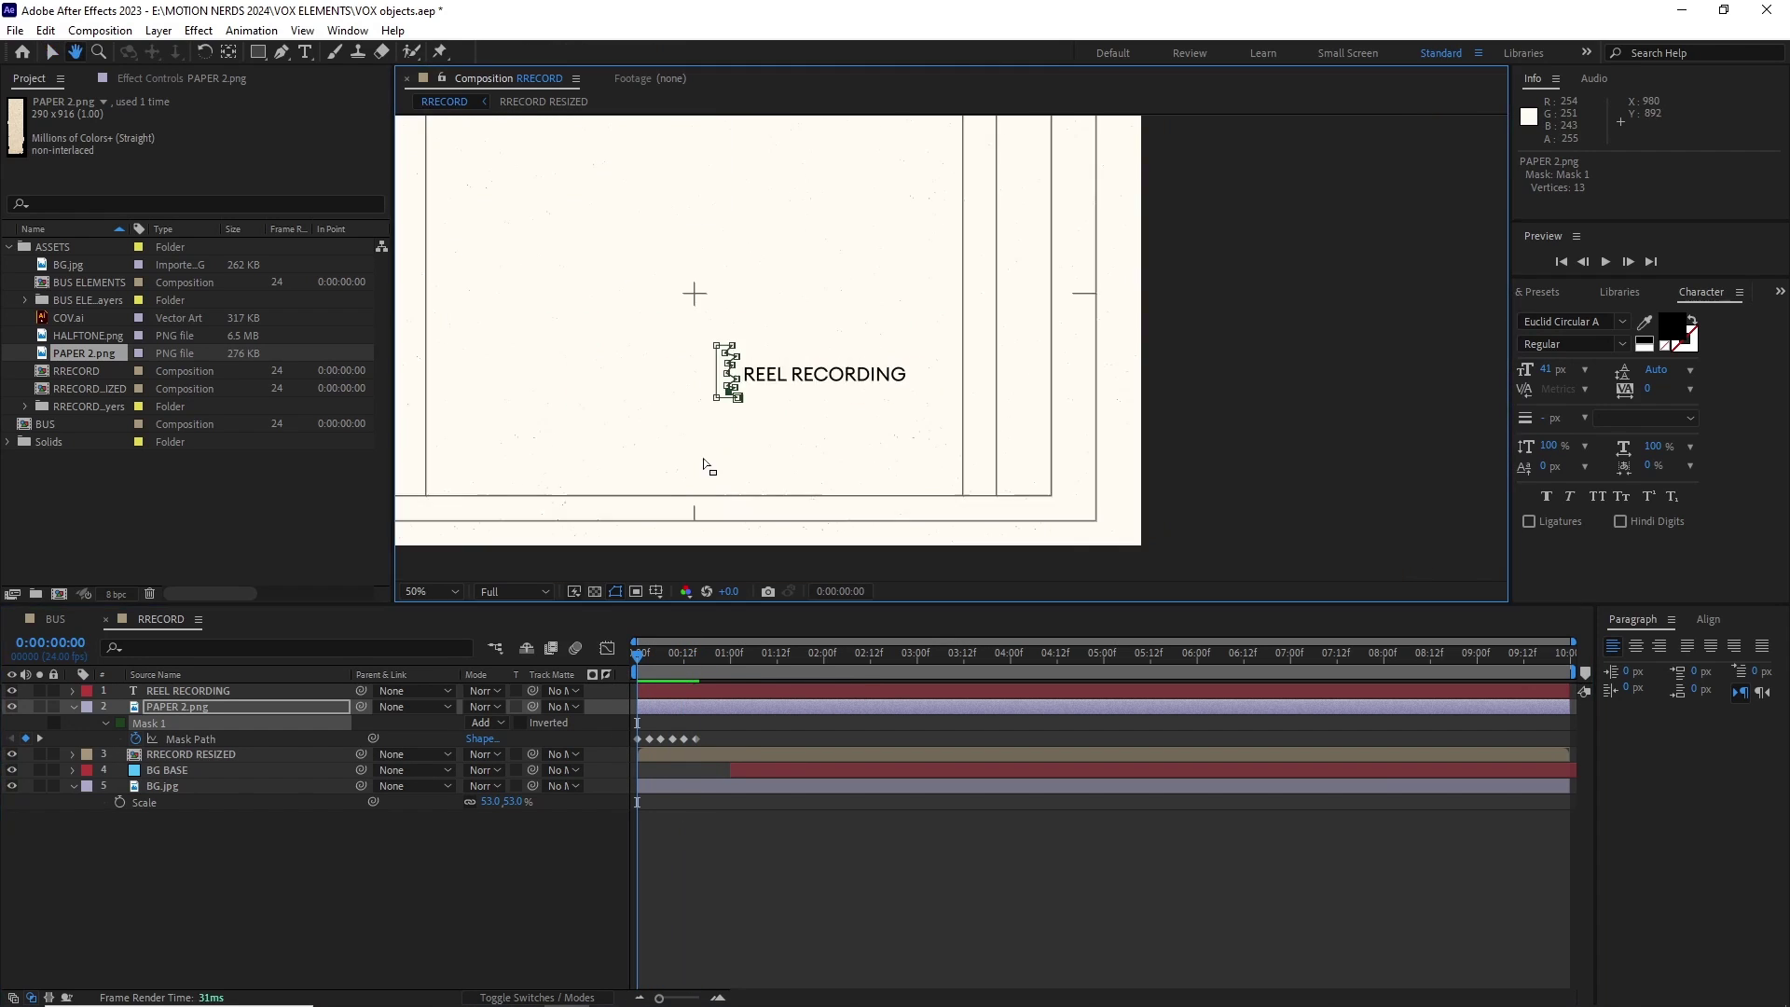
scroll(660, 440, "up", 2)
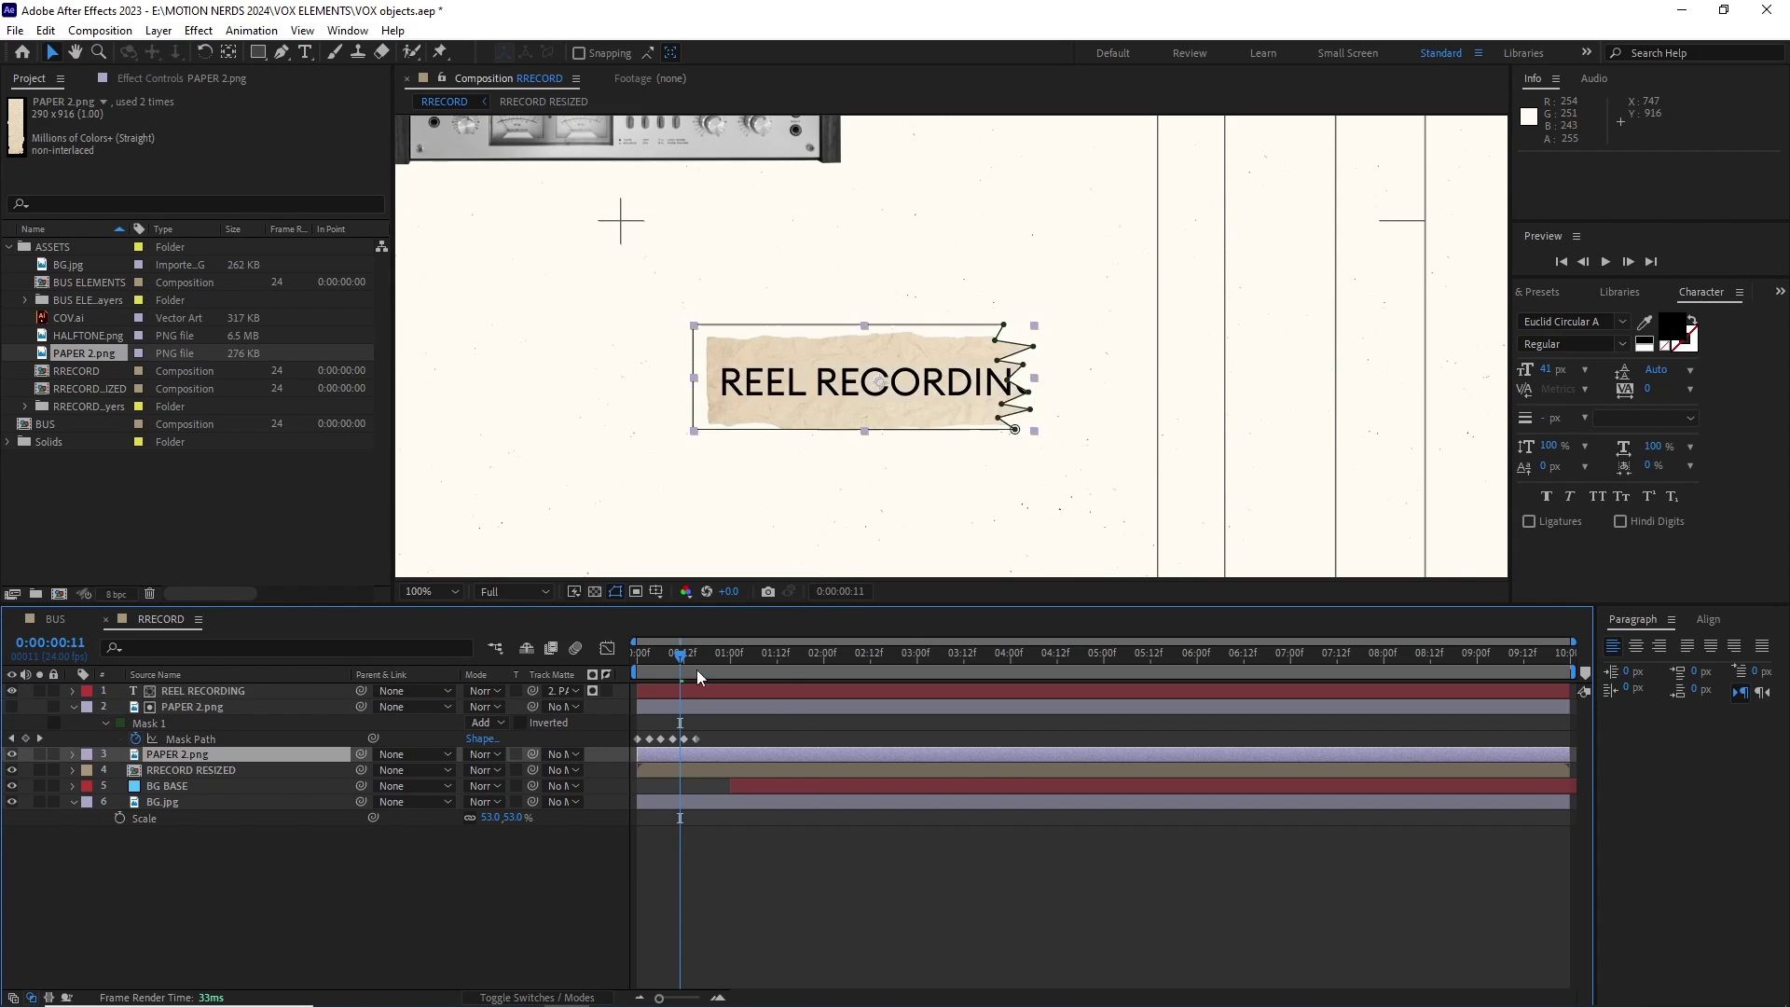
Shift REEL RECORDING and both PAPER 2.png layers to start at about 0:00:01:10 and preview the finished composition.
mouse_move(697, 667)
left_mouse_down()
mouse_move(769, 669)
mouse_move(811, 695)
mouse_move(598, 654)
mouse_move(697, 658)
left_mouse_up()
left_click(738, 751)
left_click(712, 699, "shift")
left_click(68, 706)
key("comma")
key("space")
key("space")
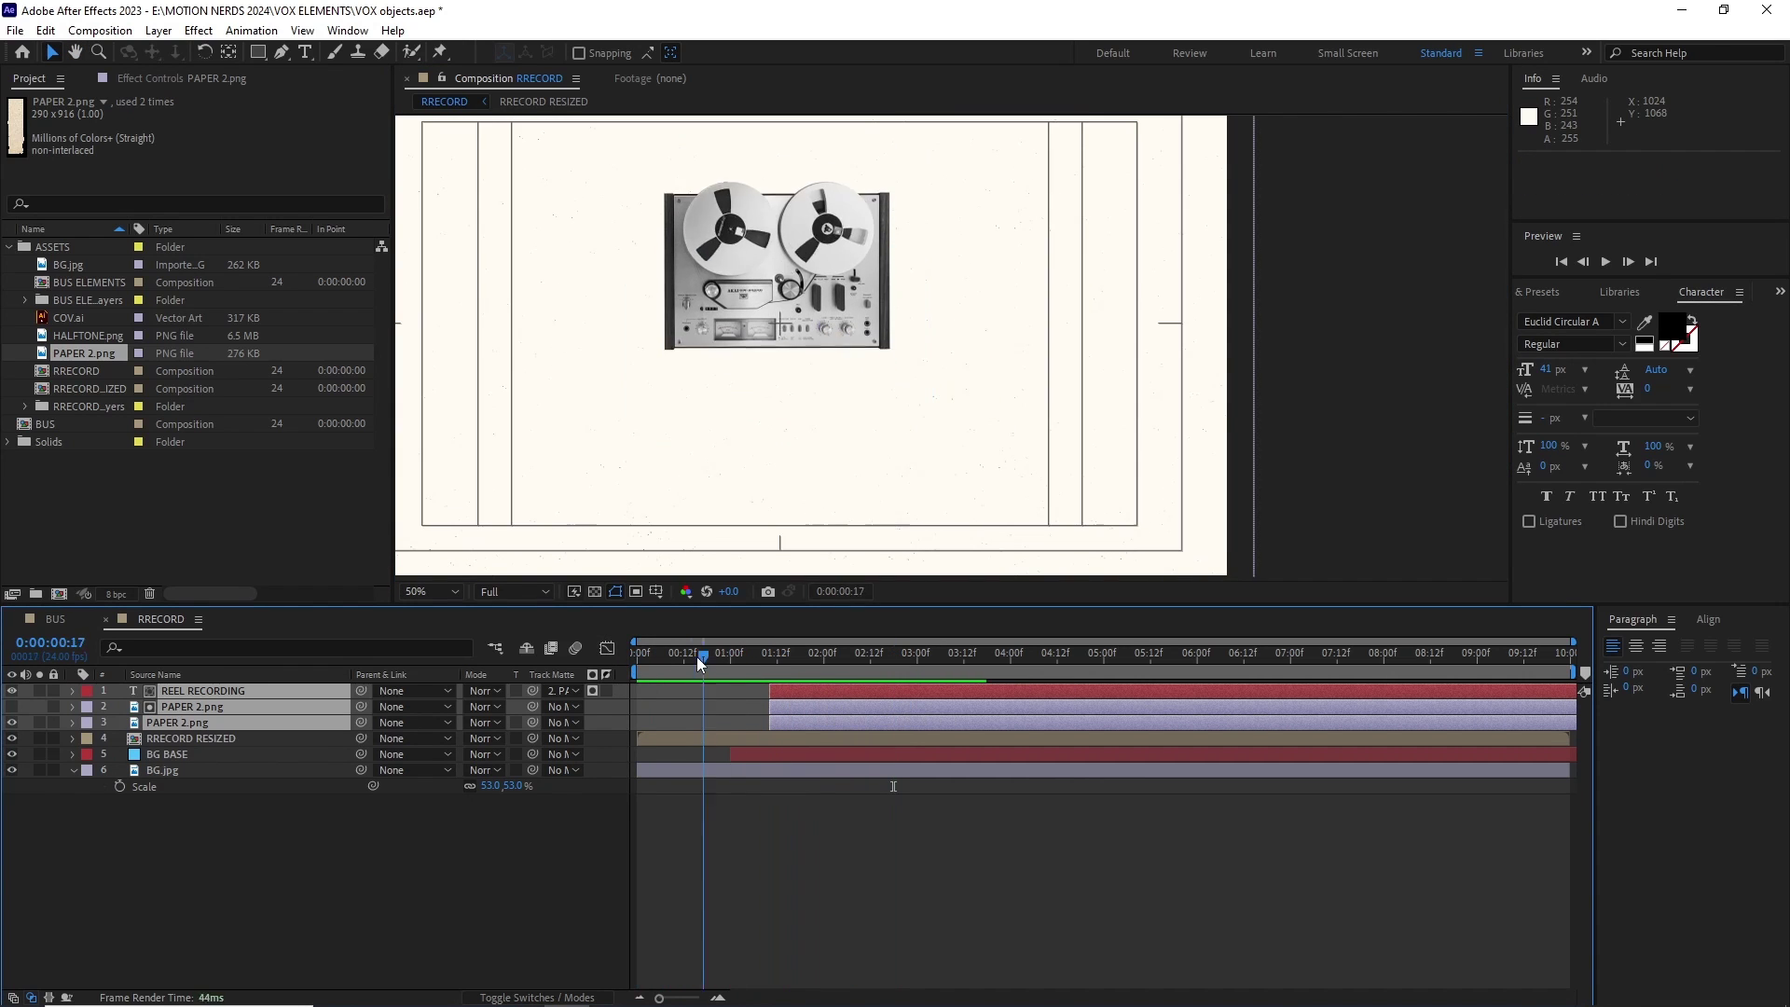
key("space")
key("space")
left_click_drag(788, 435, 869, 484)
left_click(1015, 812)
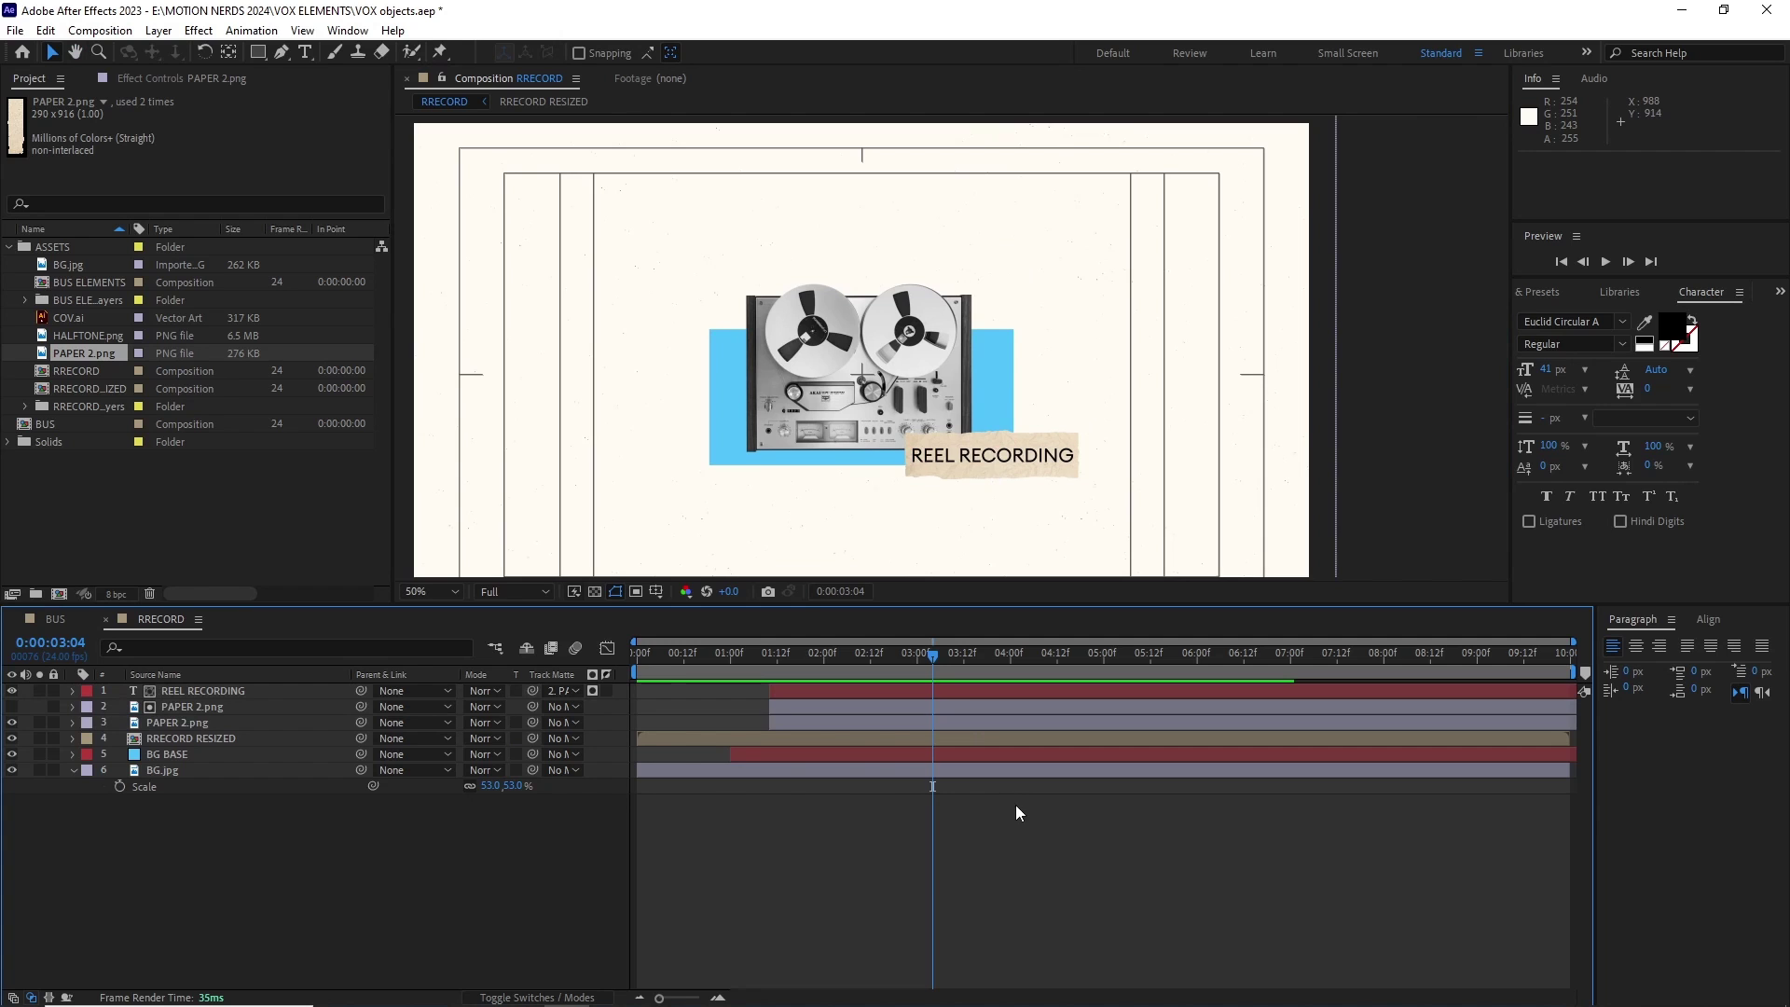